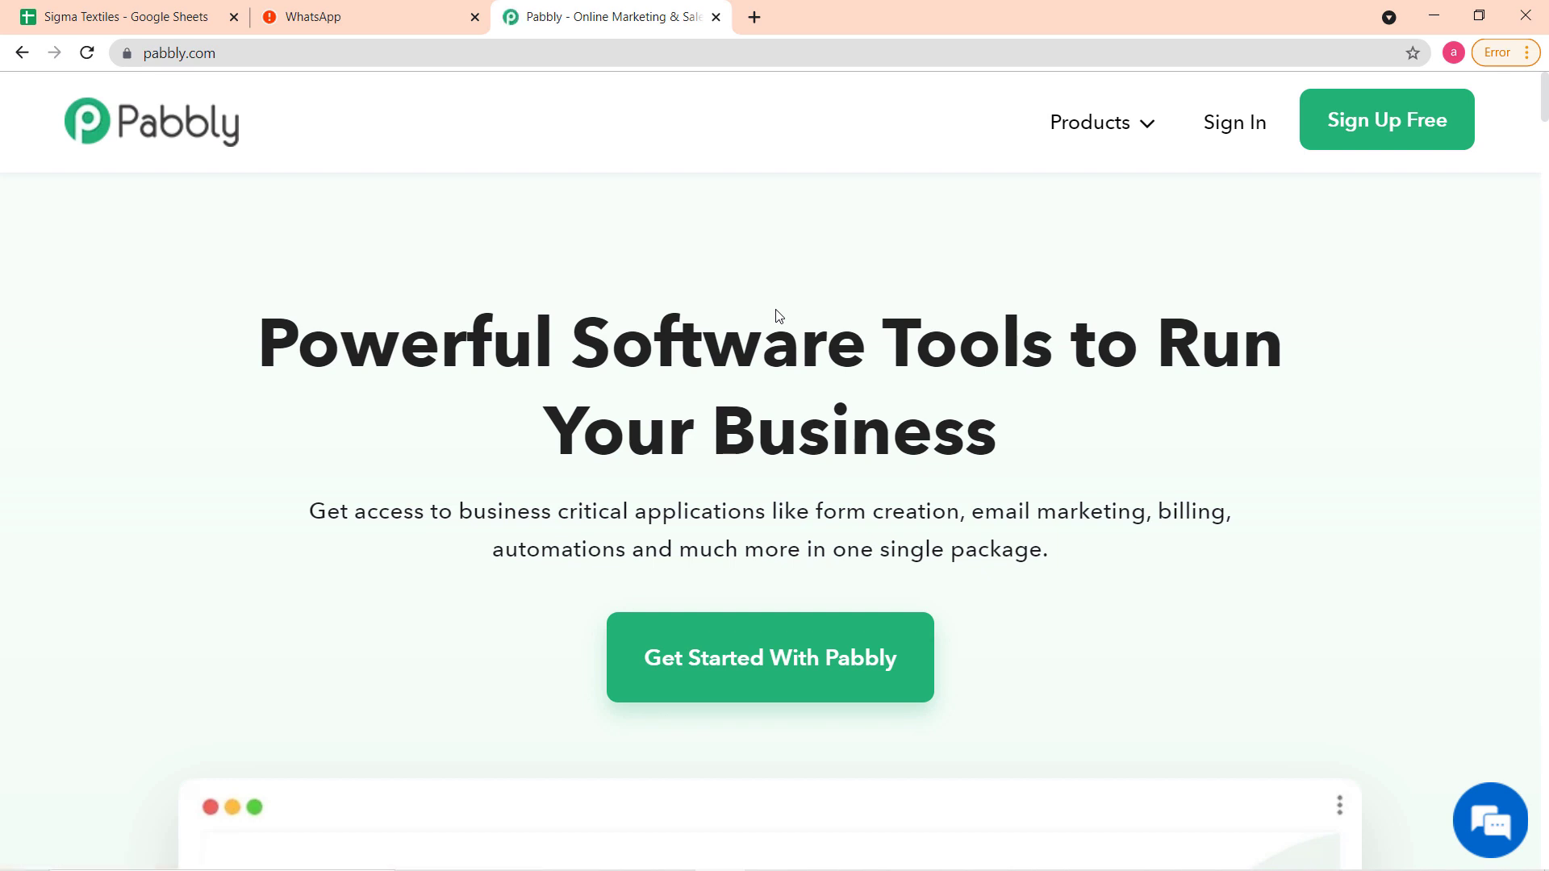
Go to the Connect product page, sign in to the Pabbly account, and access the Connect app.
left_click(1093, 113)
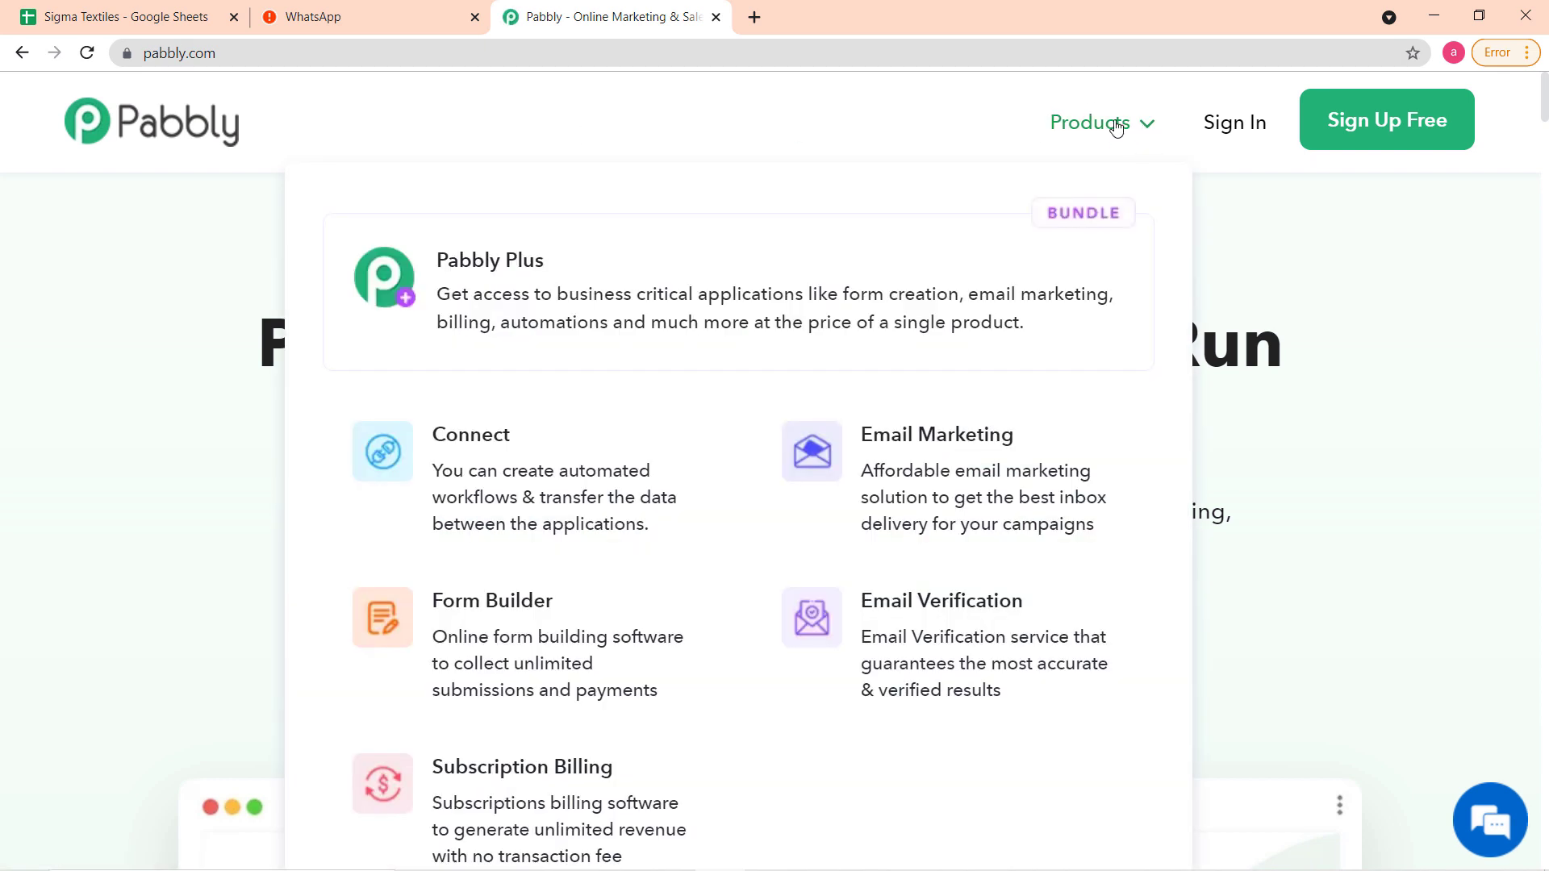
left_click(472, 457)
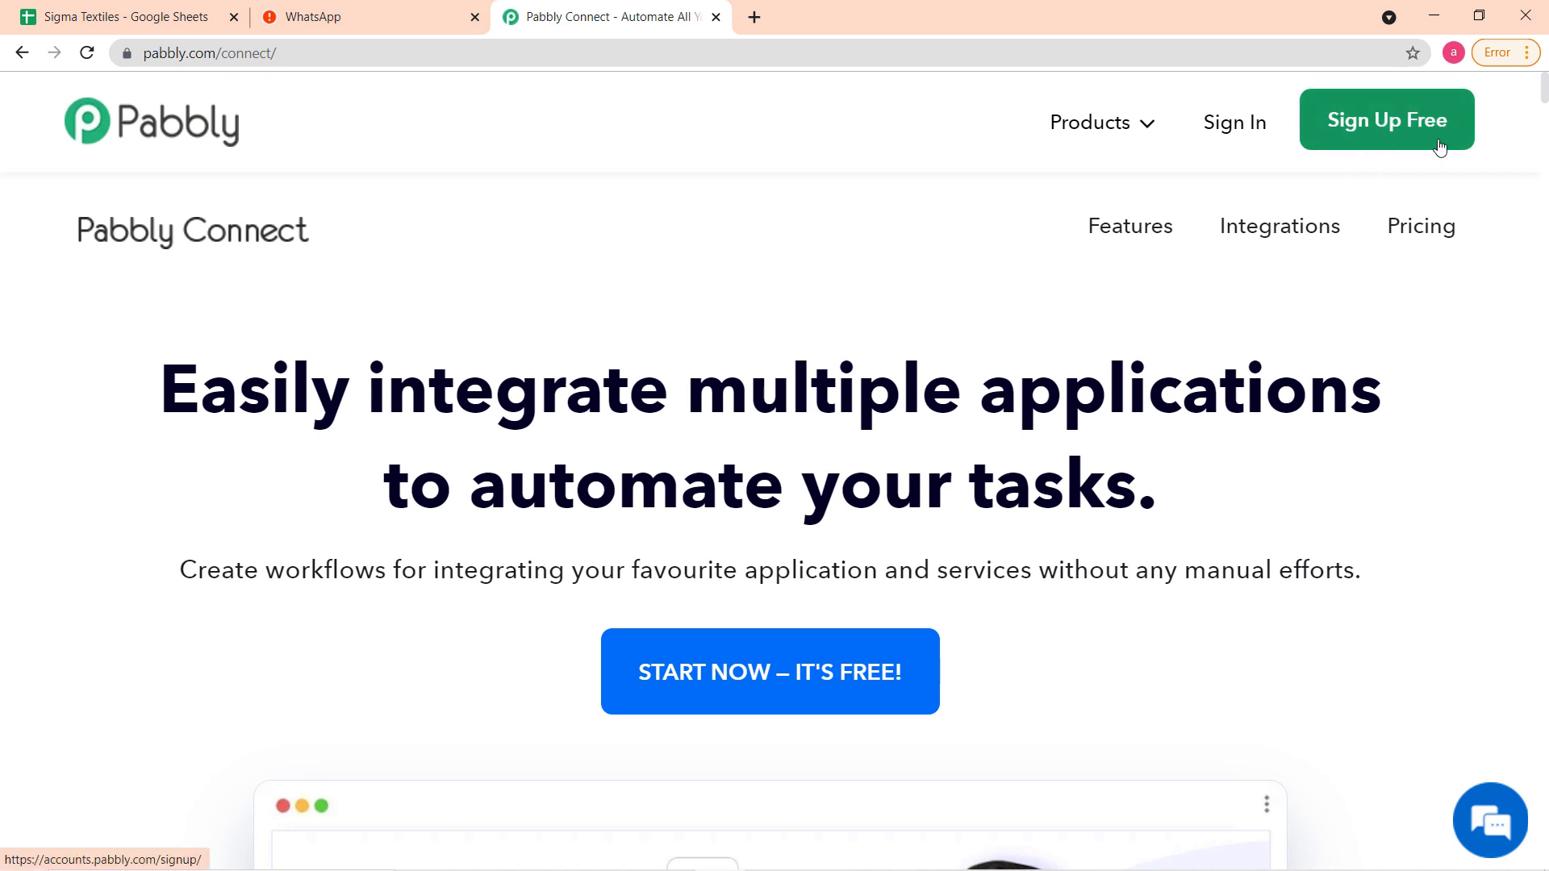
left_click(1229, 130)
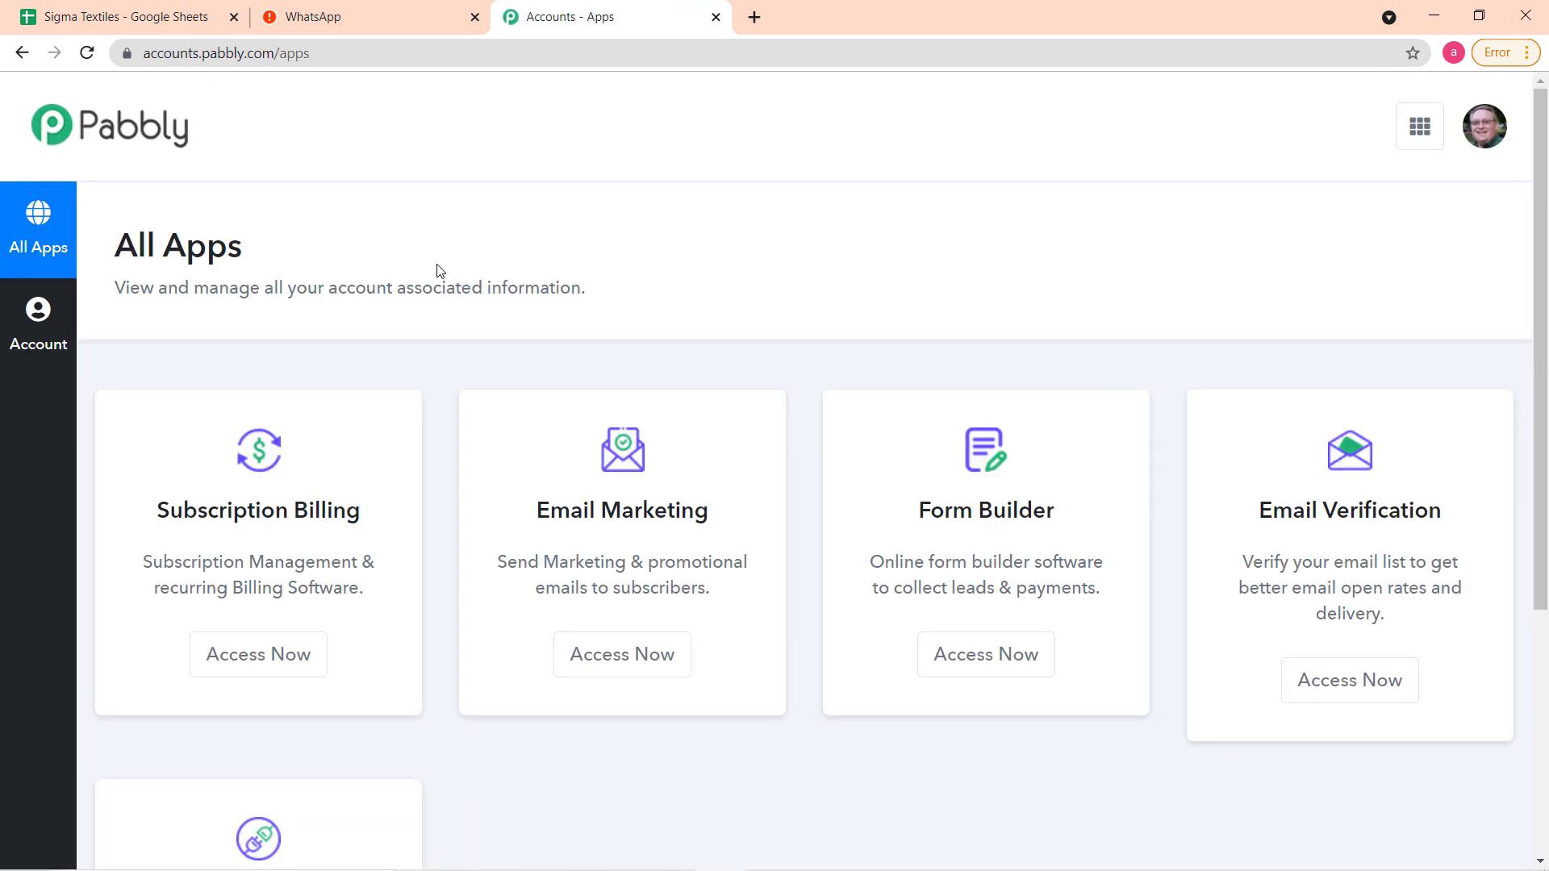
scroll(415, 259, "down", 5)
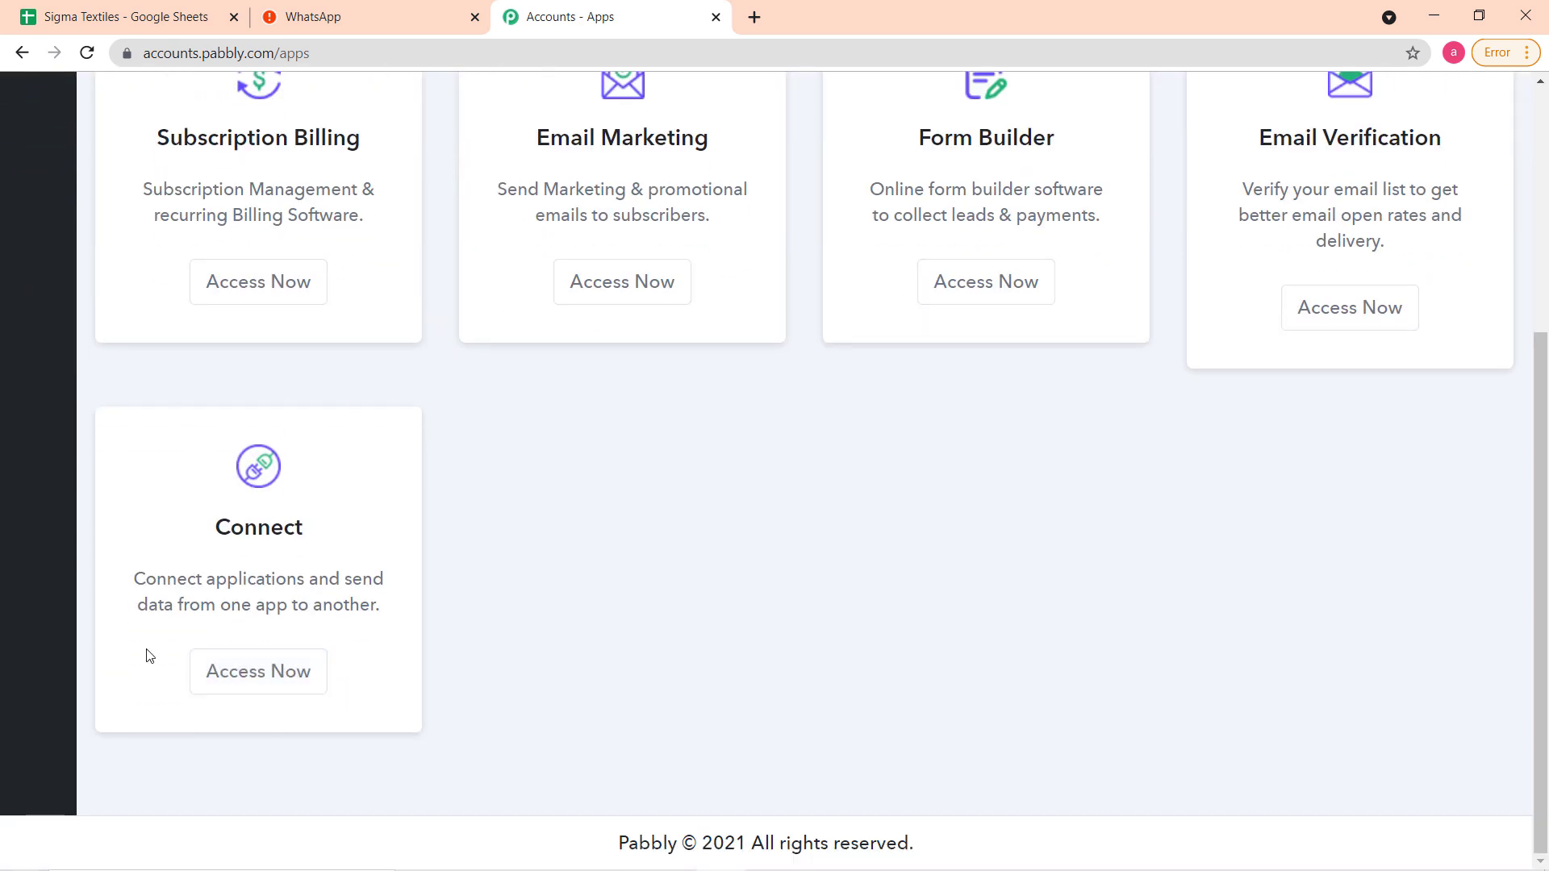
left_click(261, 680)
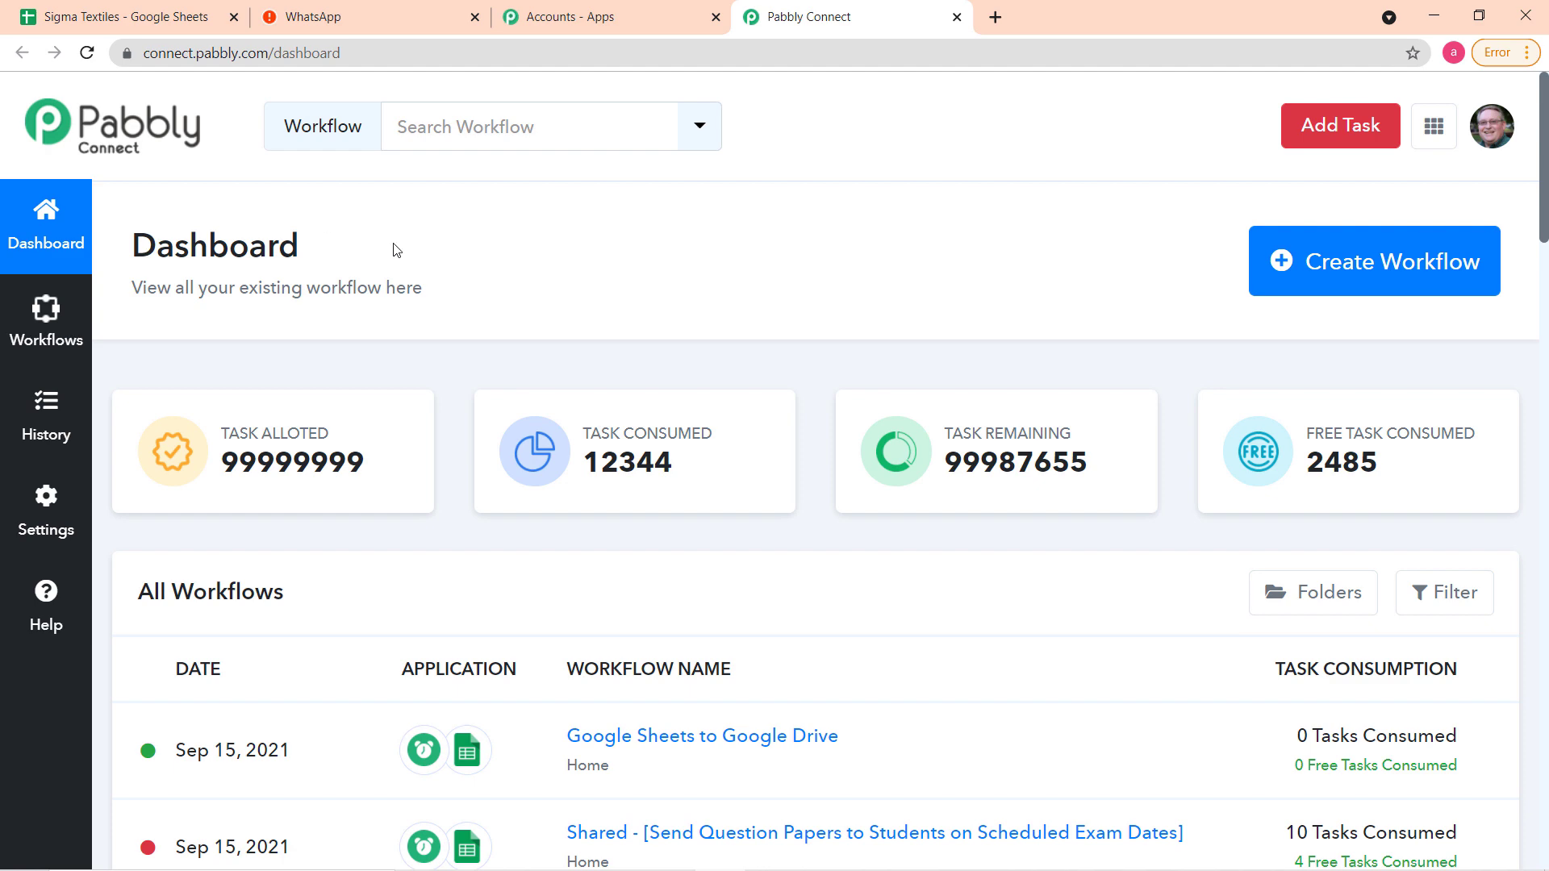
Create a new workflow named "Google Sheets to Whatsapp Messages".
scroll(765, 278, "down", 3)
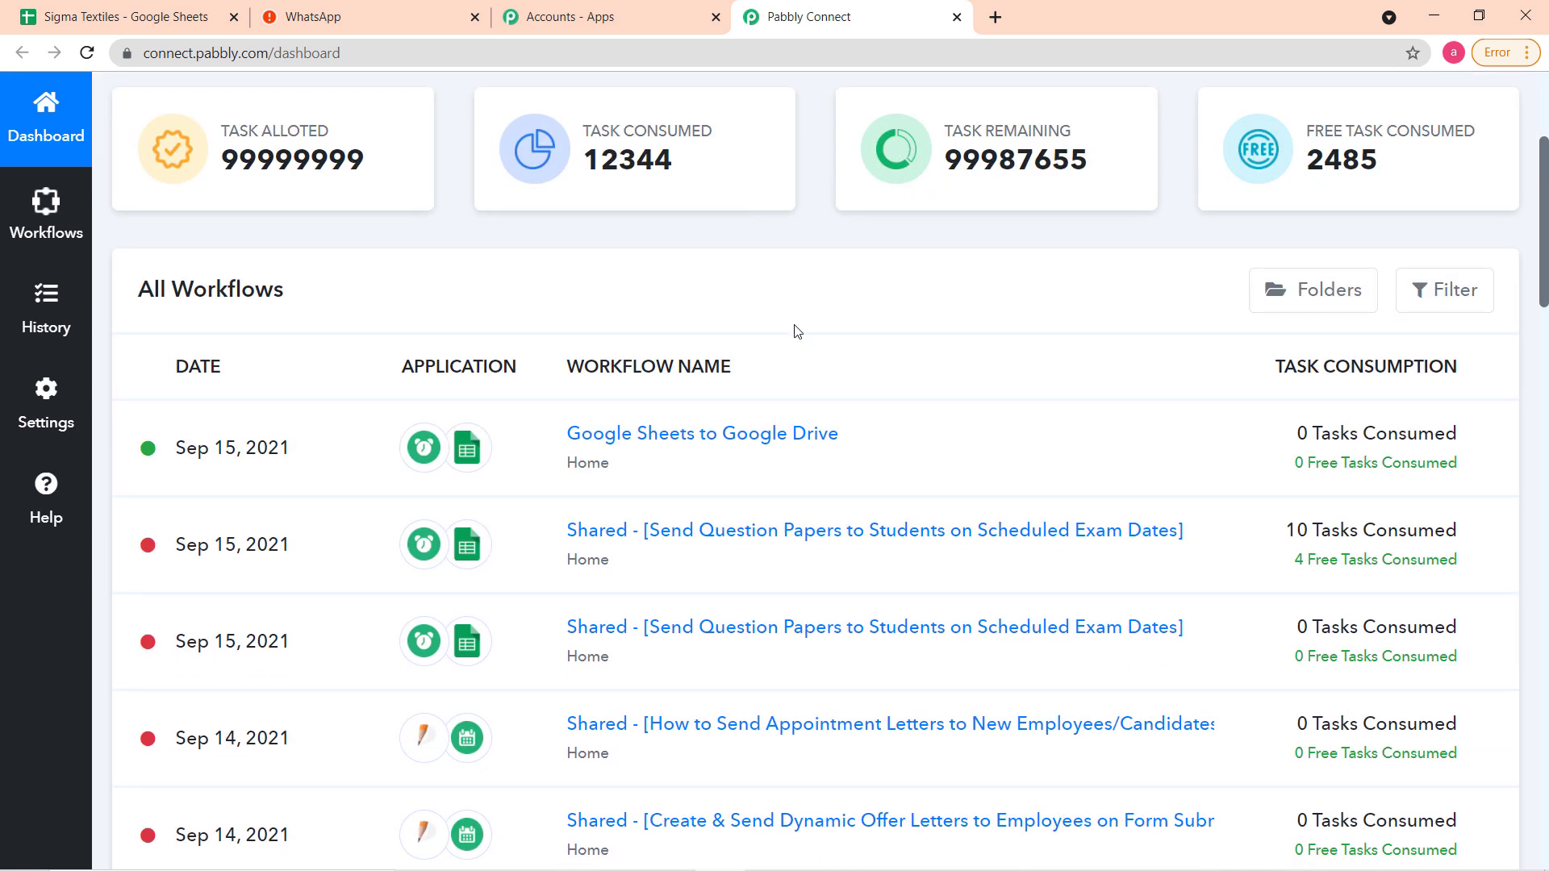
scroll(843, 331, "up", 3)
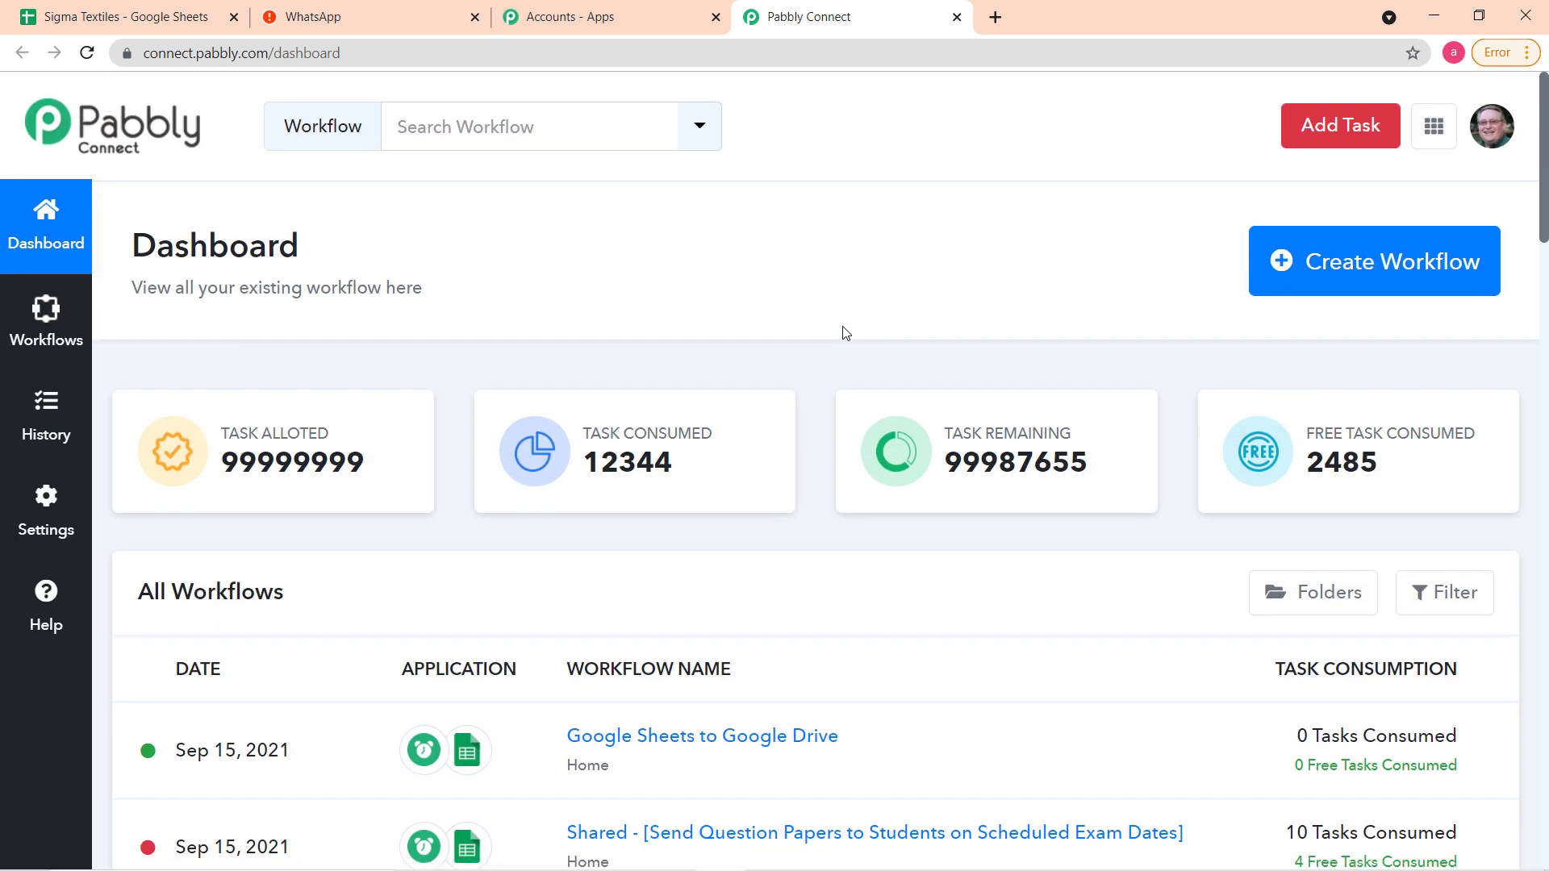
left_click(1352, 284)
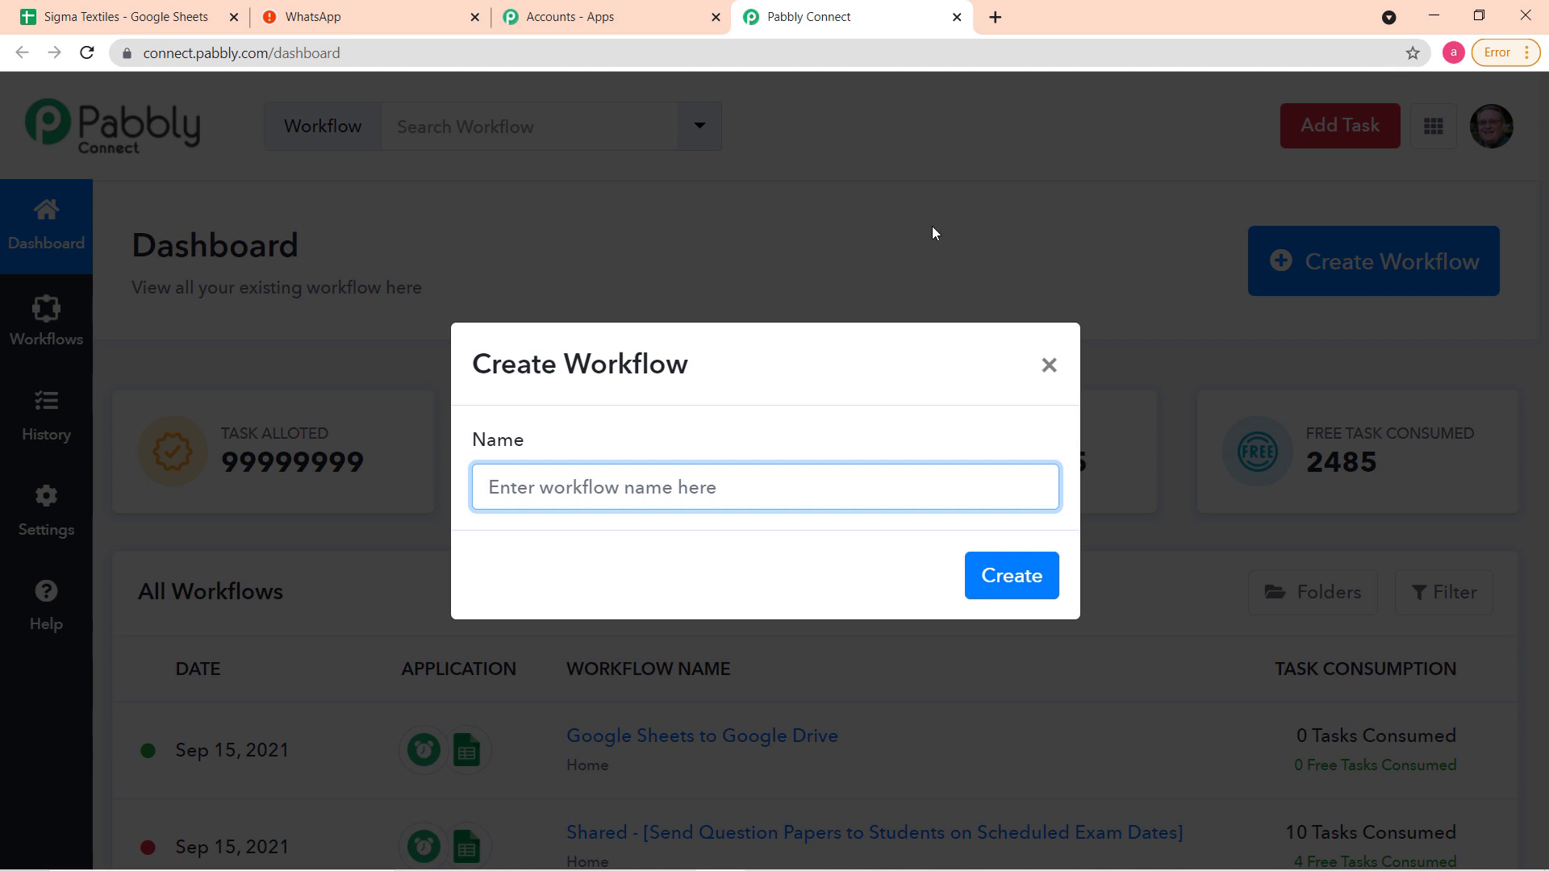
type("Google ")
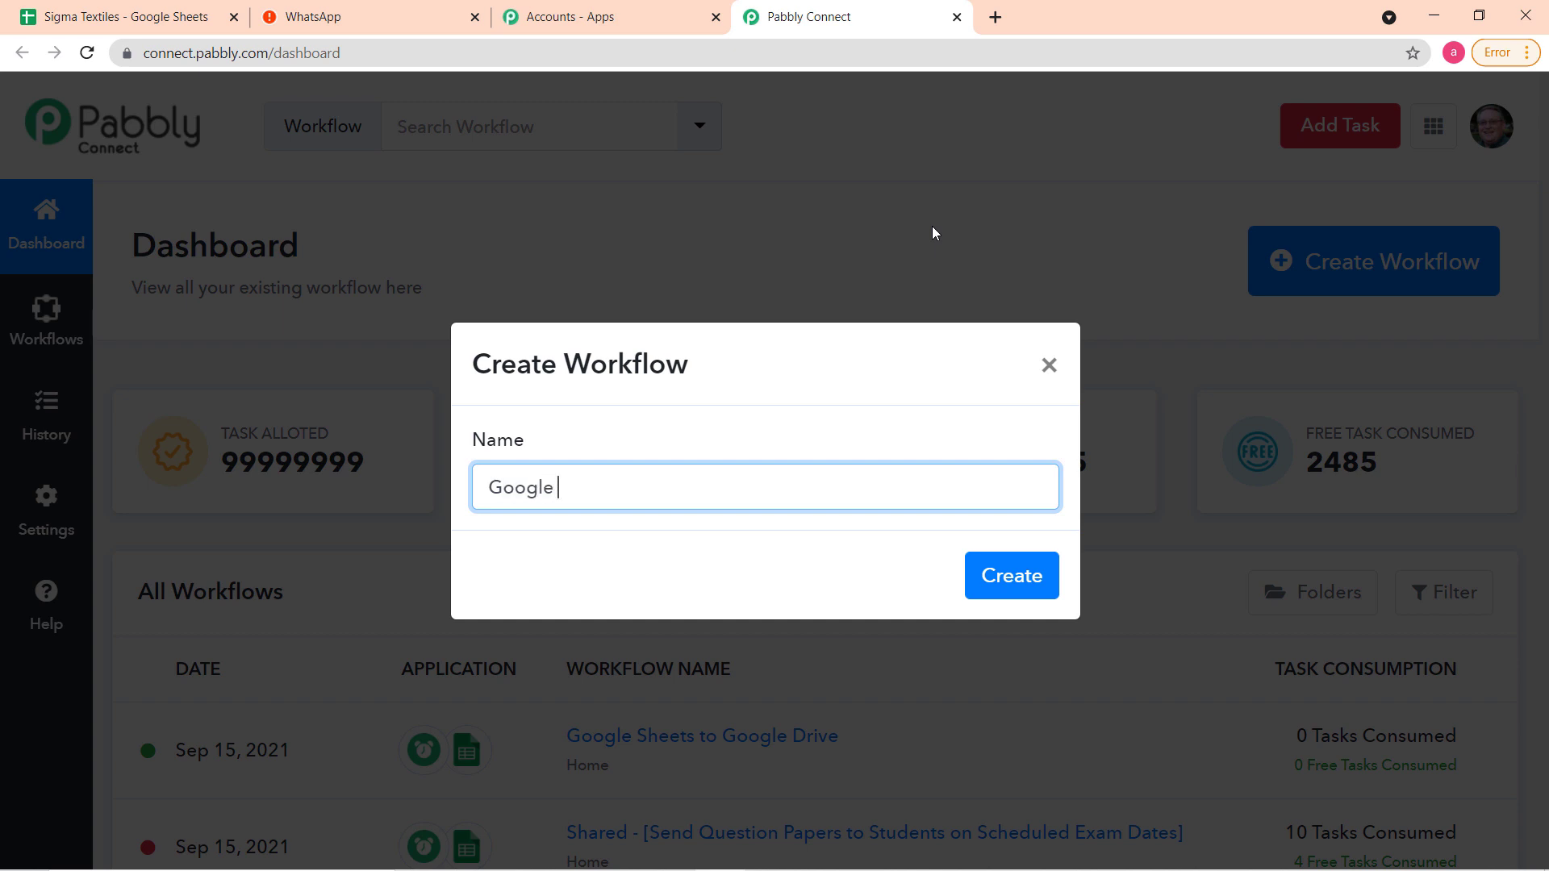
type("Sheets to Whatsapp Messages")
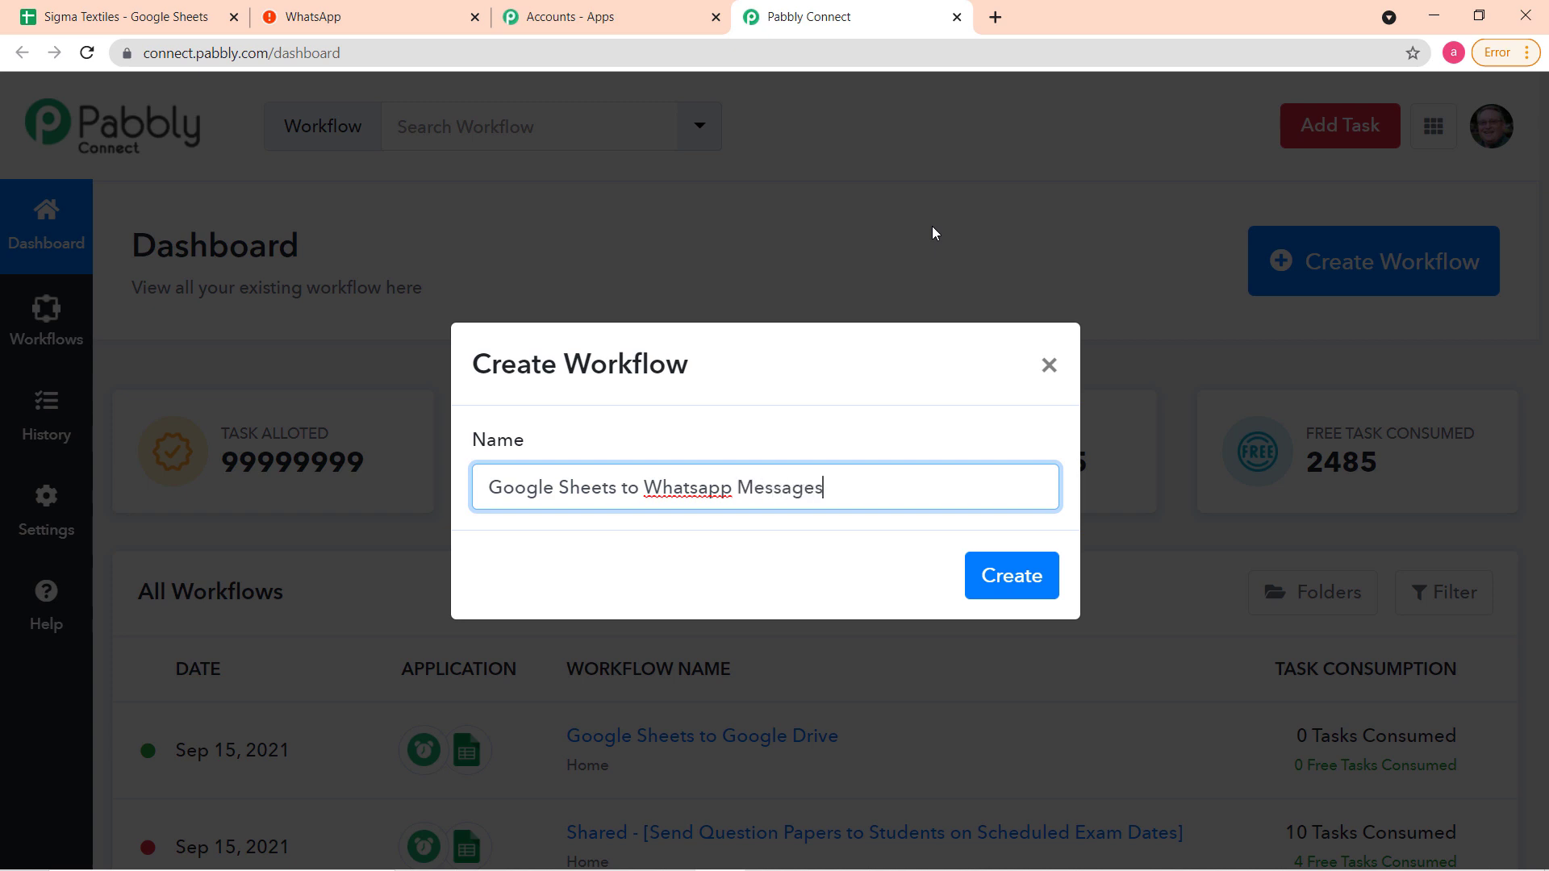
left_click(1009, 575)
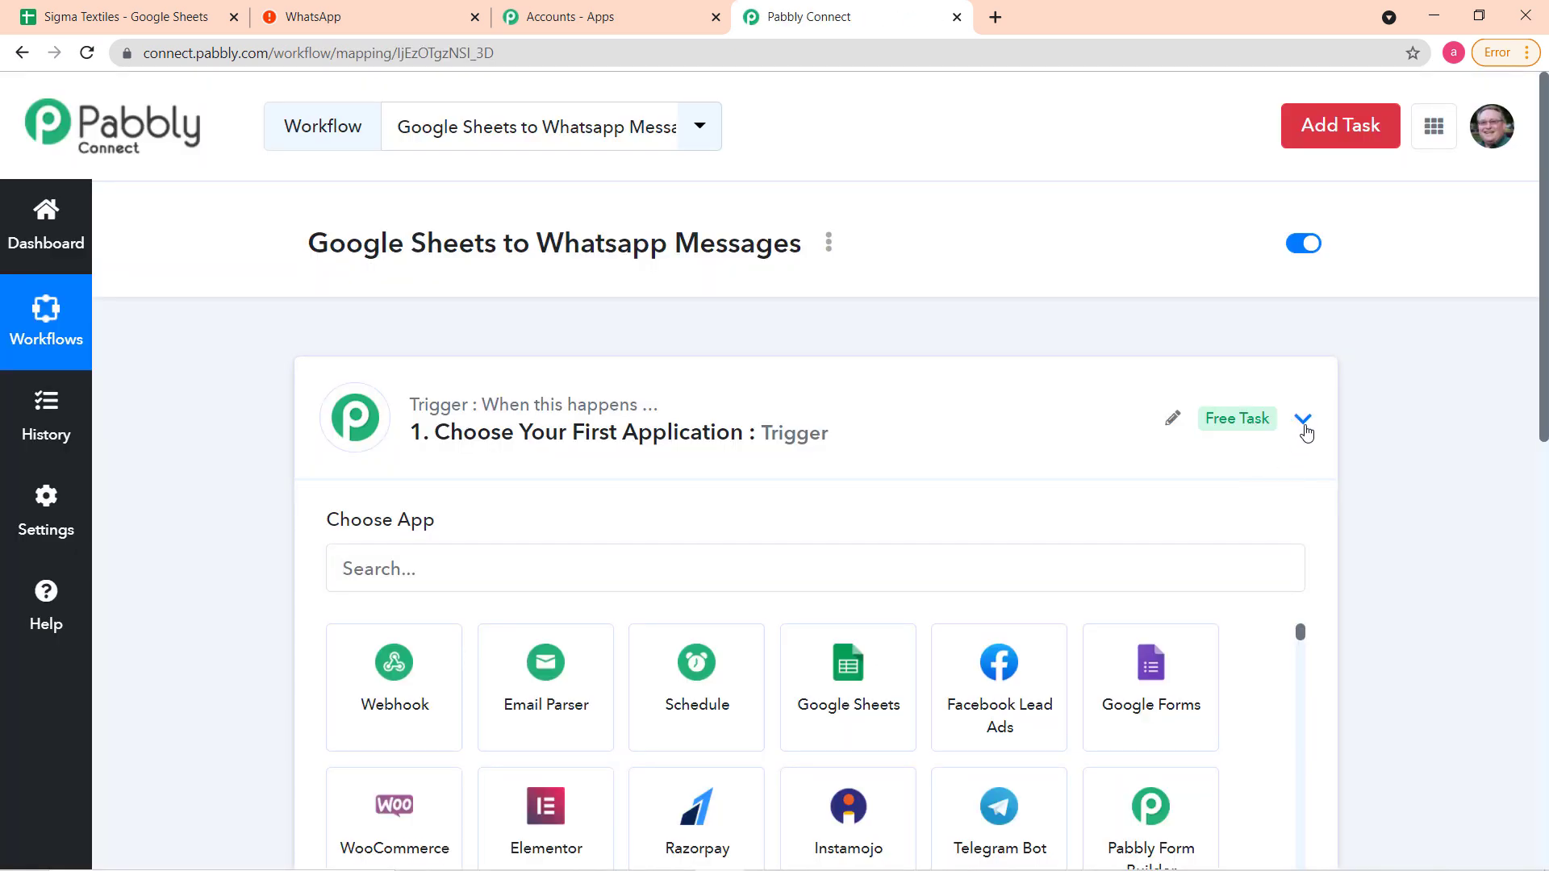
Search the trigger apps for "schedu" and choose Schedule as the workflow's trigger application.
left_click(1305, 429)
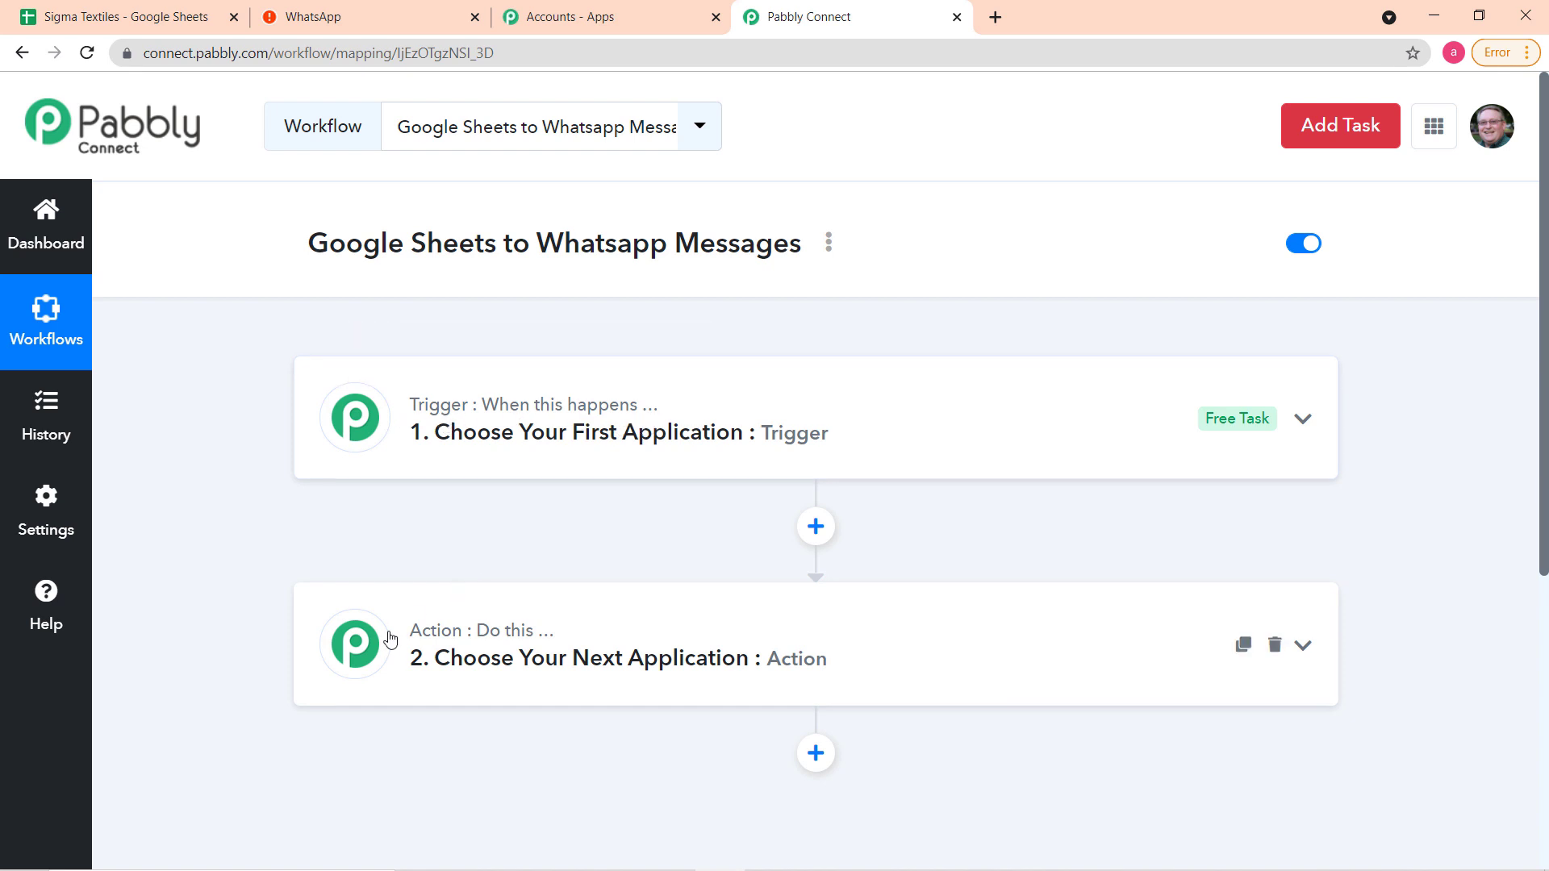
mouse_move(501, 643)
left_click(598, 447)
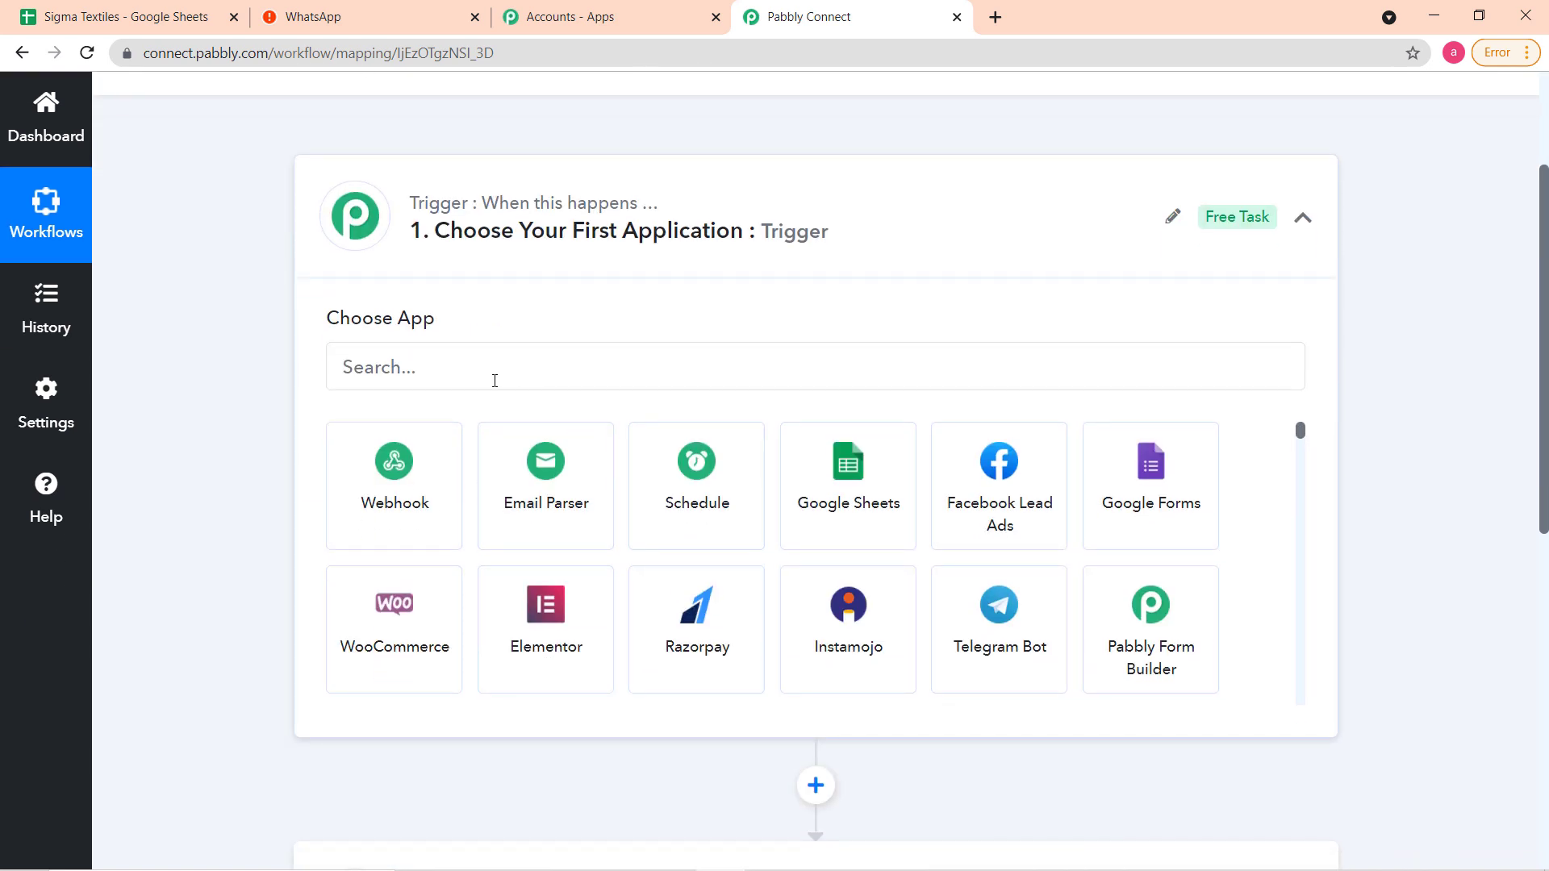
left_click(576, 370)
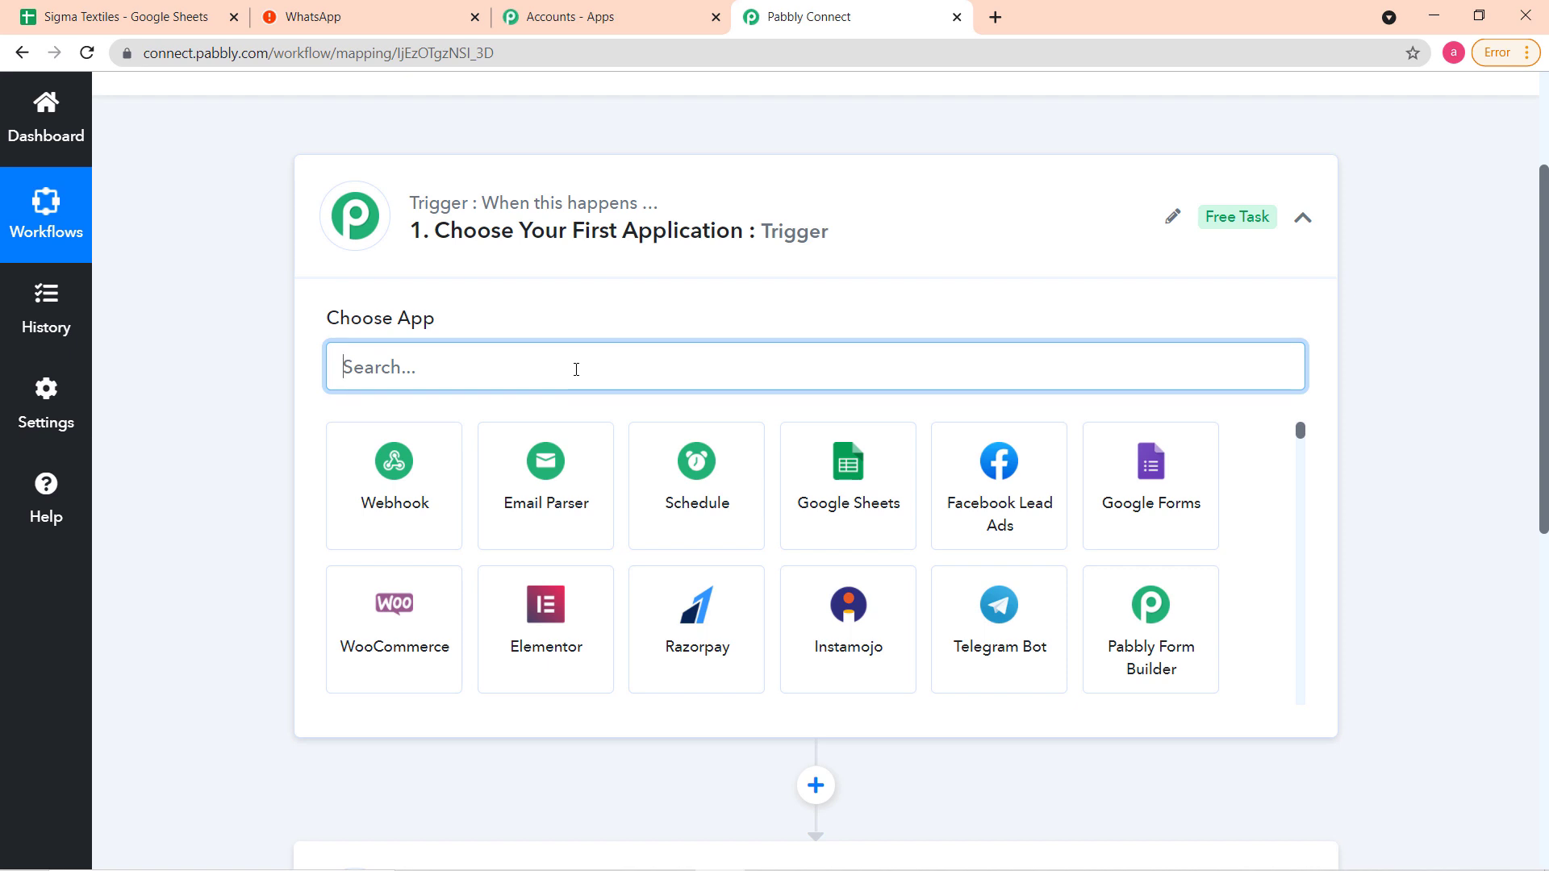
type("sched")
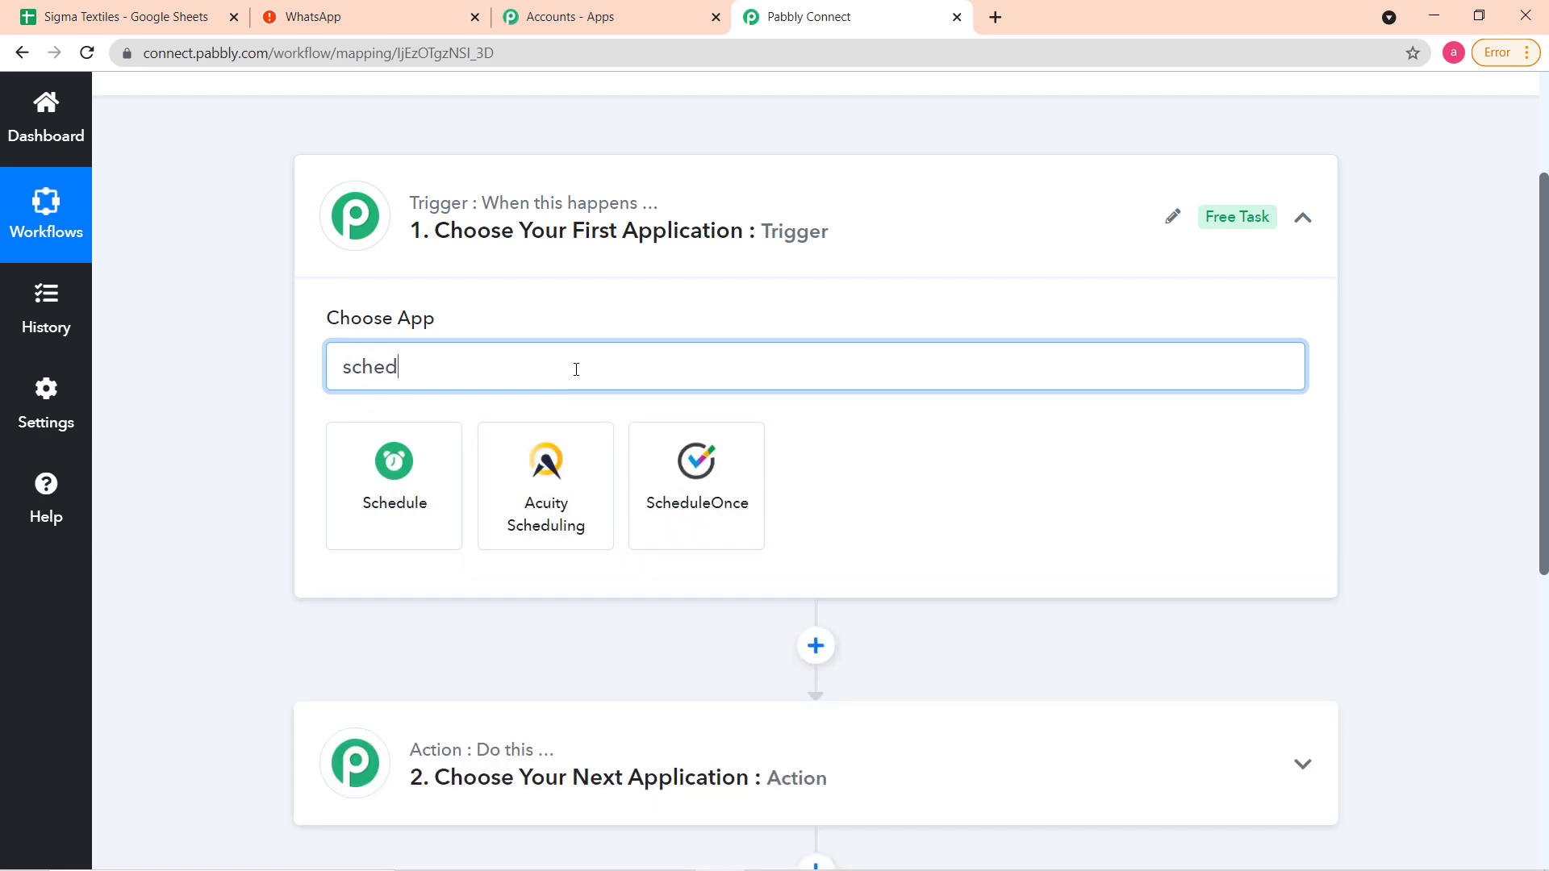
type("u")
left_click(382, 536)
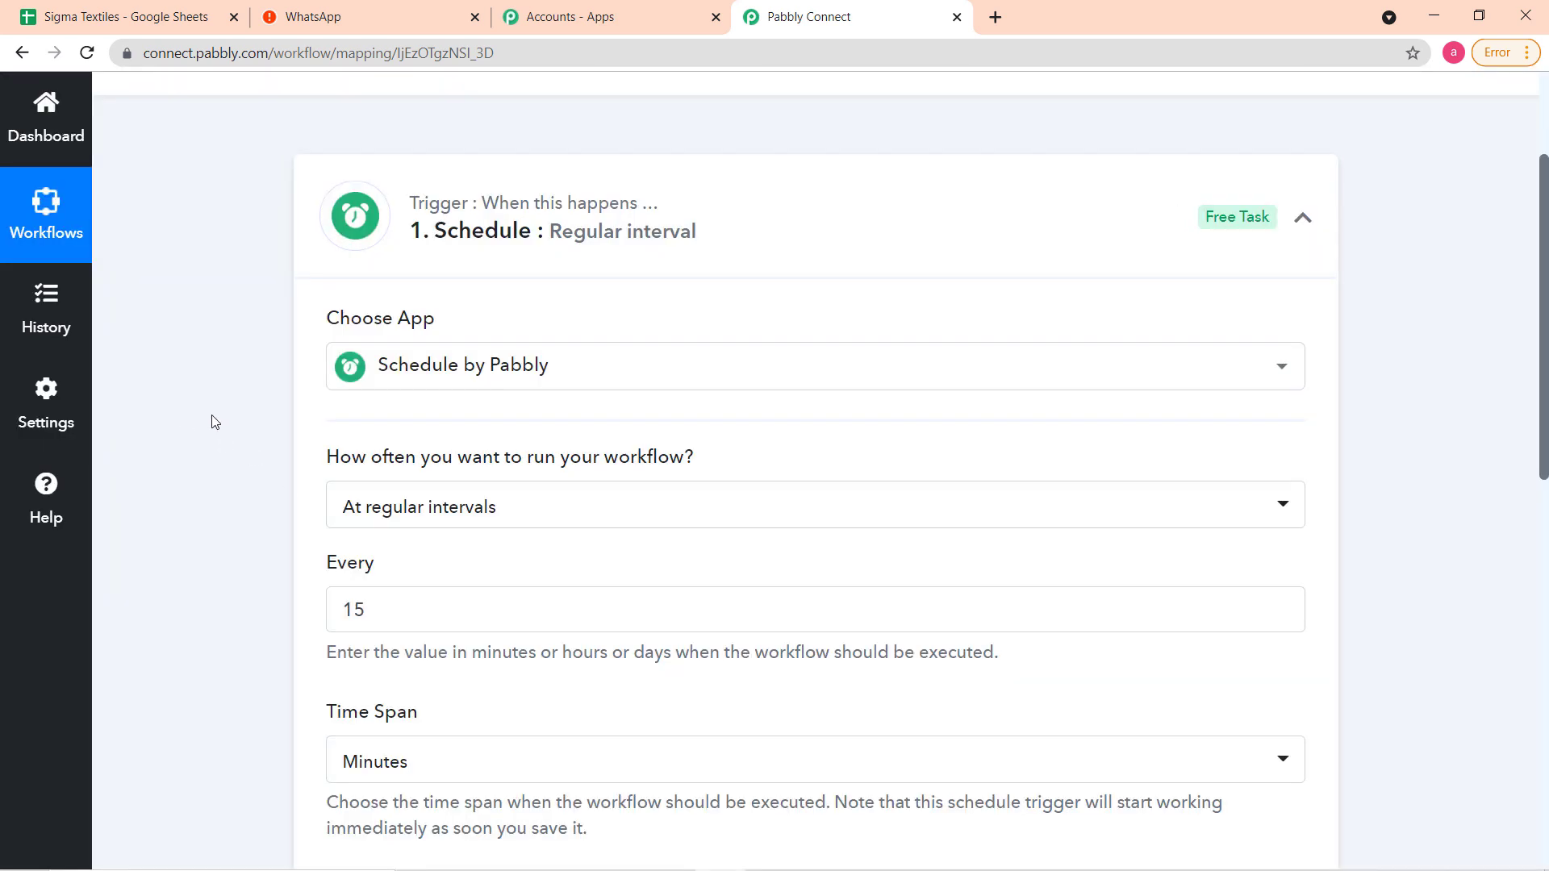
Schedule the workflow to run every day at 01:30 UTC and save the trigger.
scroll(214, 422, "down", 3)
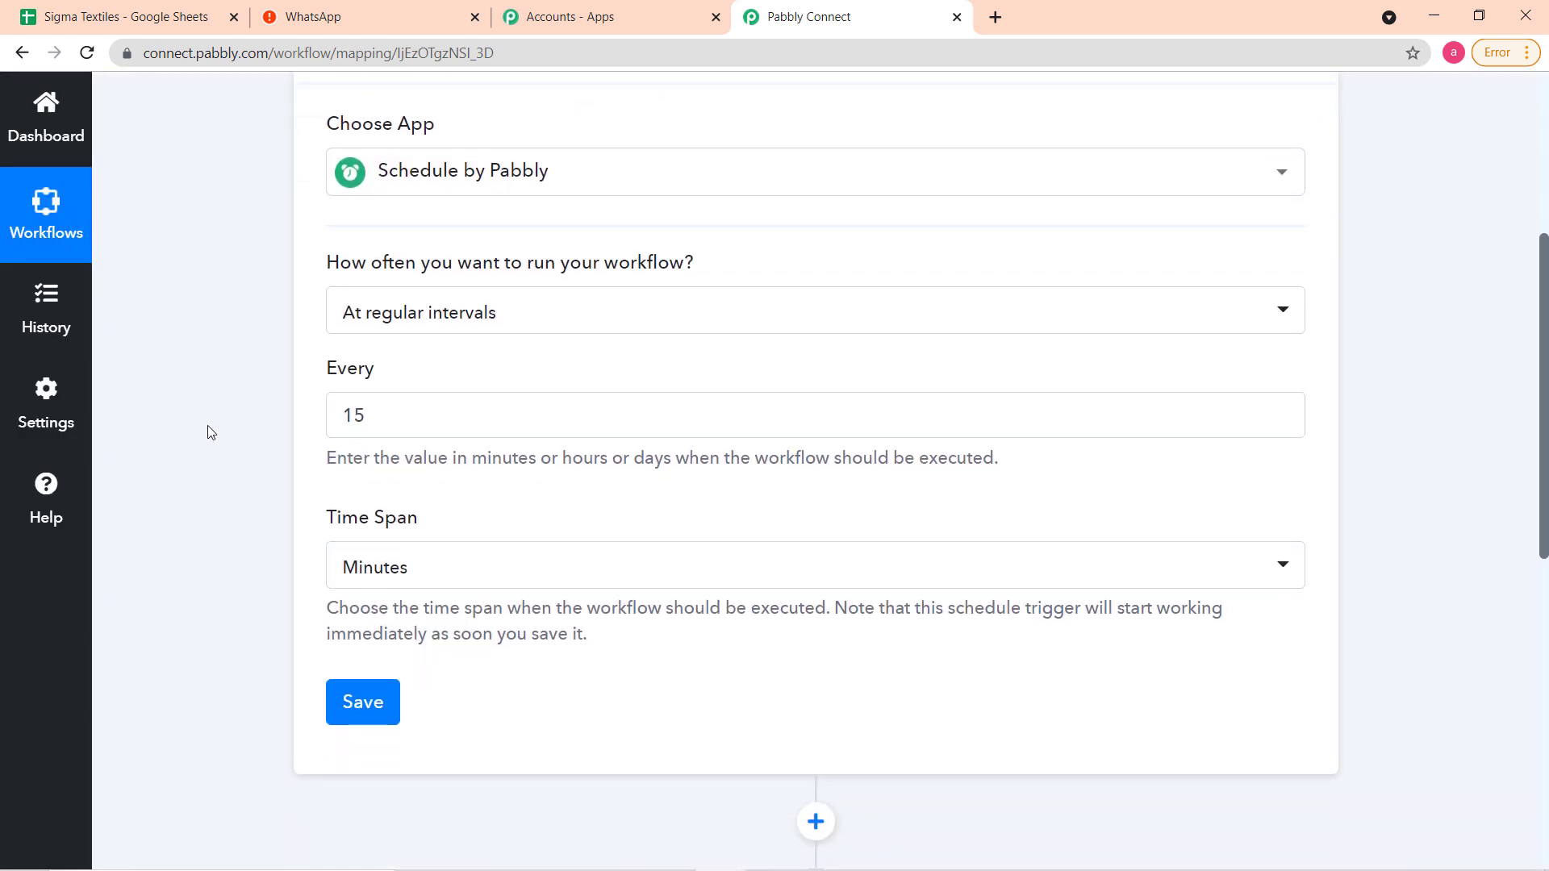
left_click(628, 314)
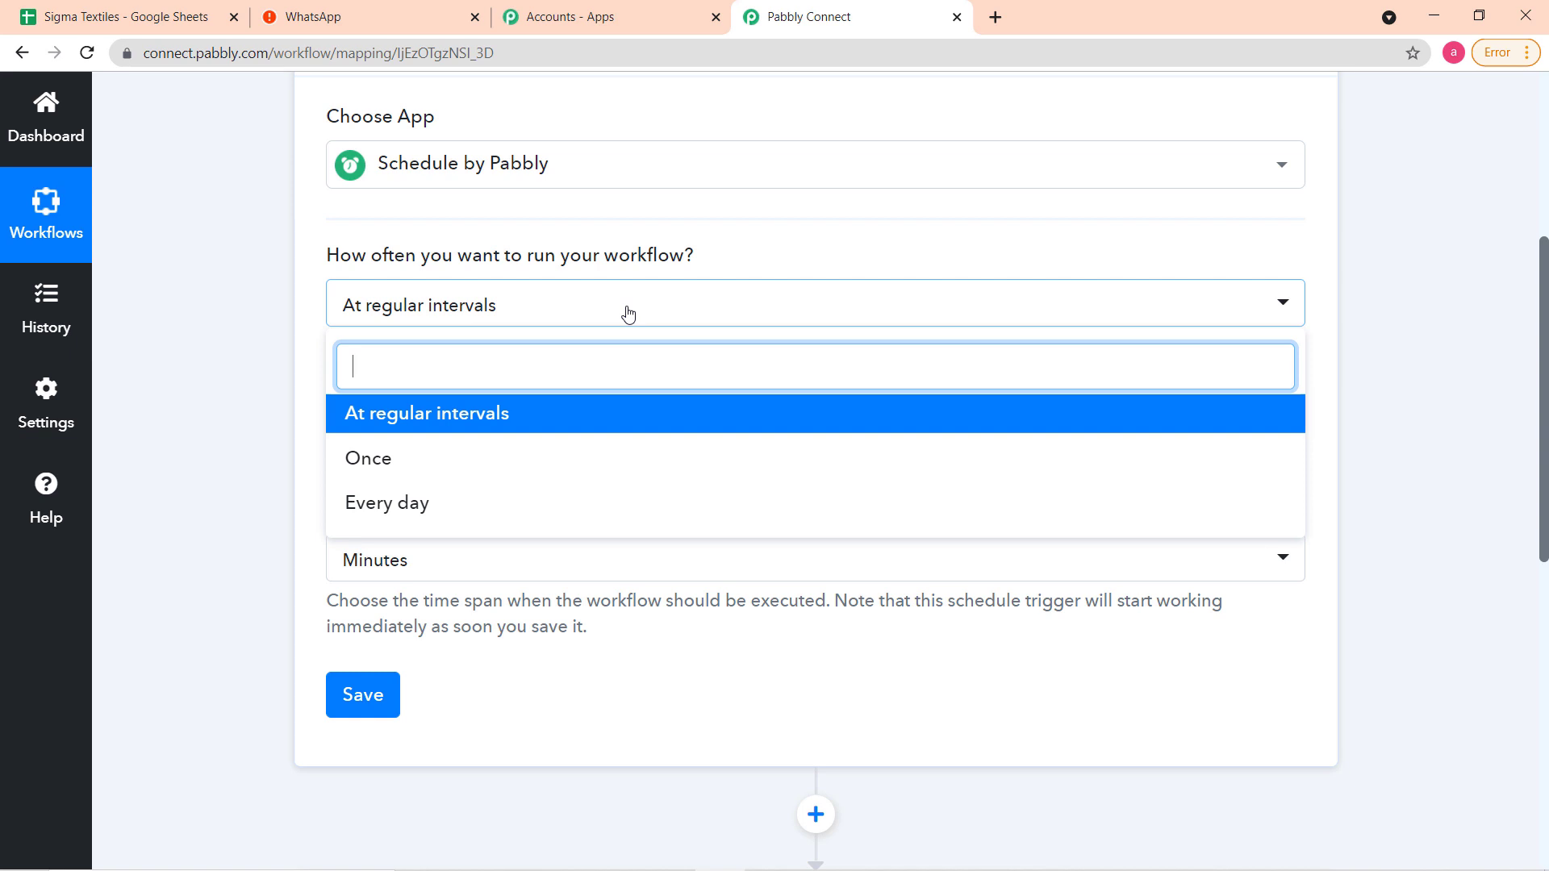
left_click(377, 506)
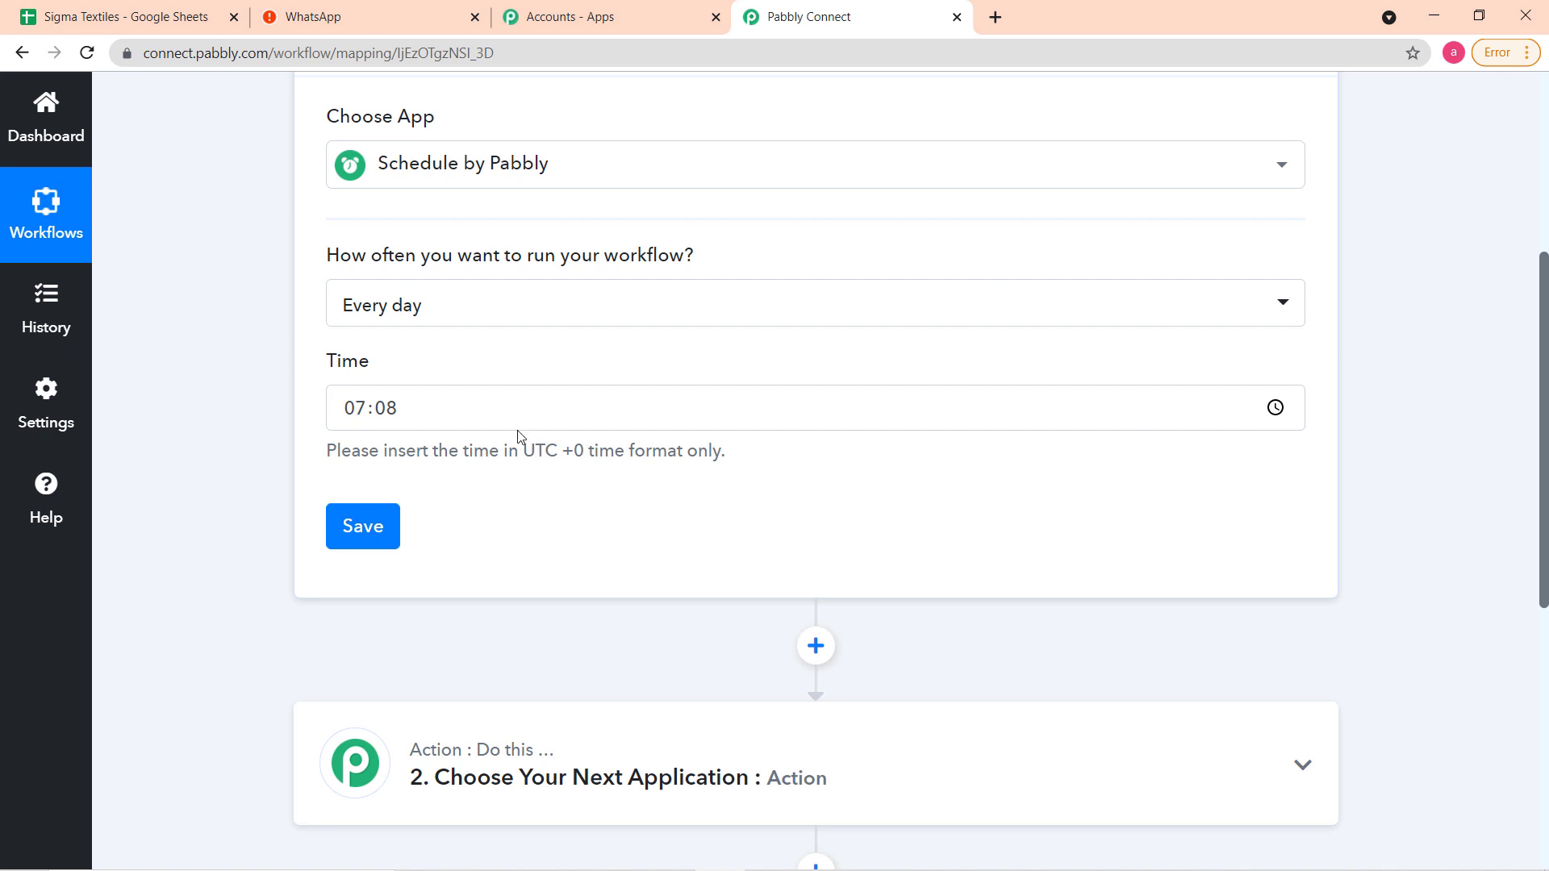
left_click(472, 402)
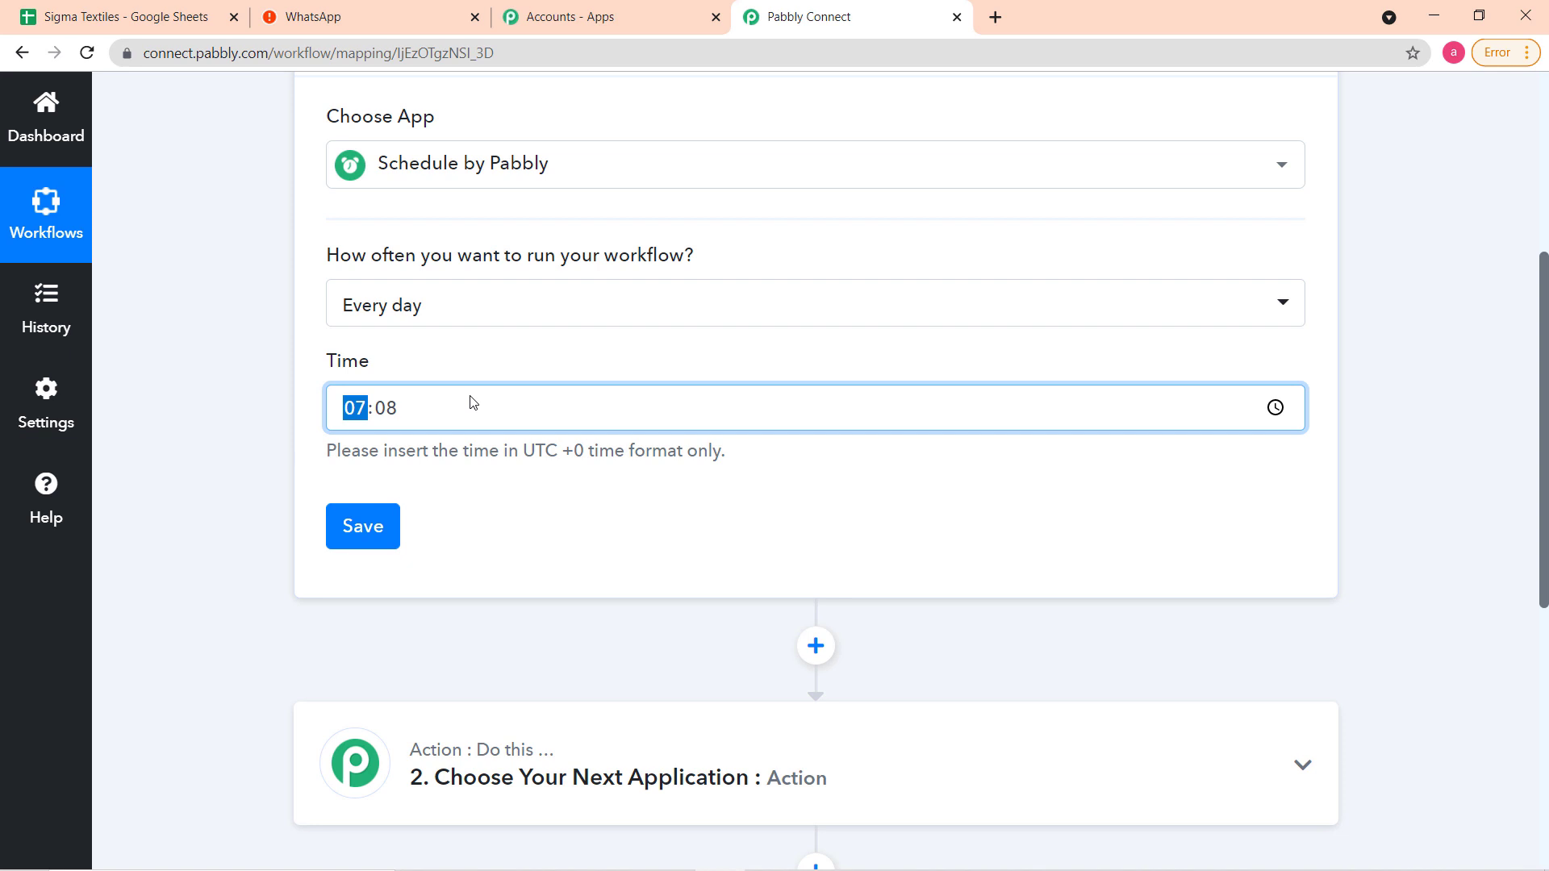
type("07")
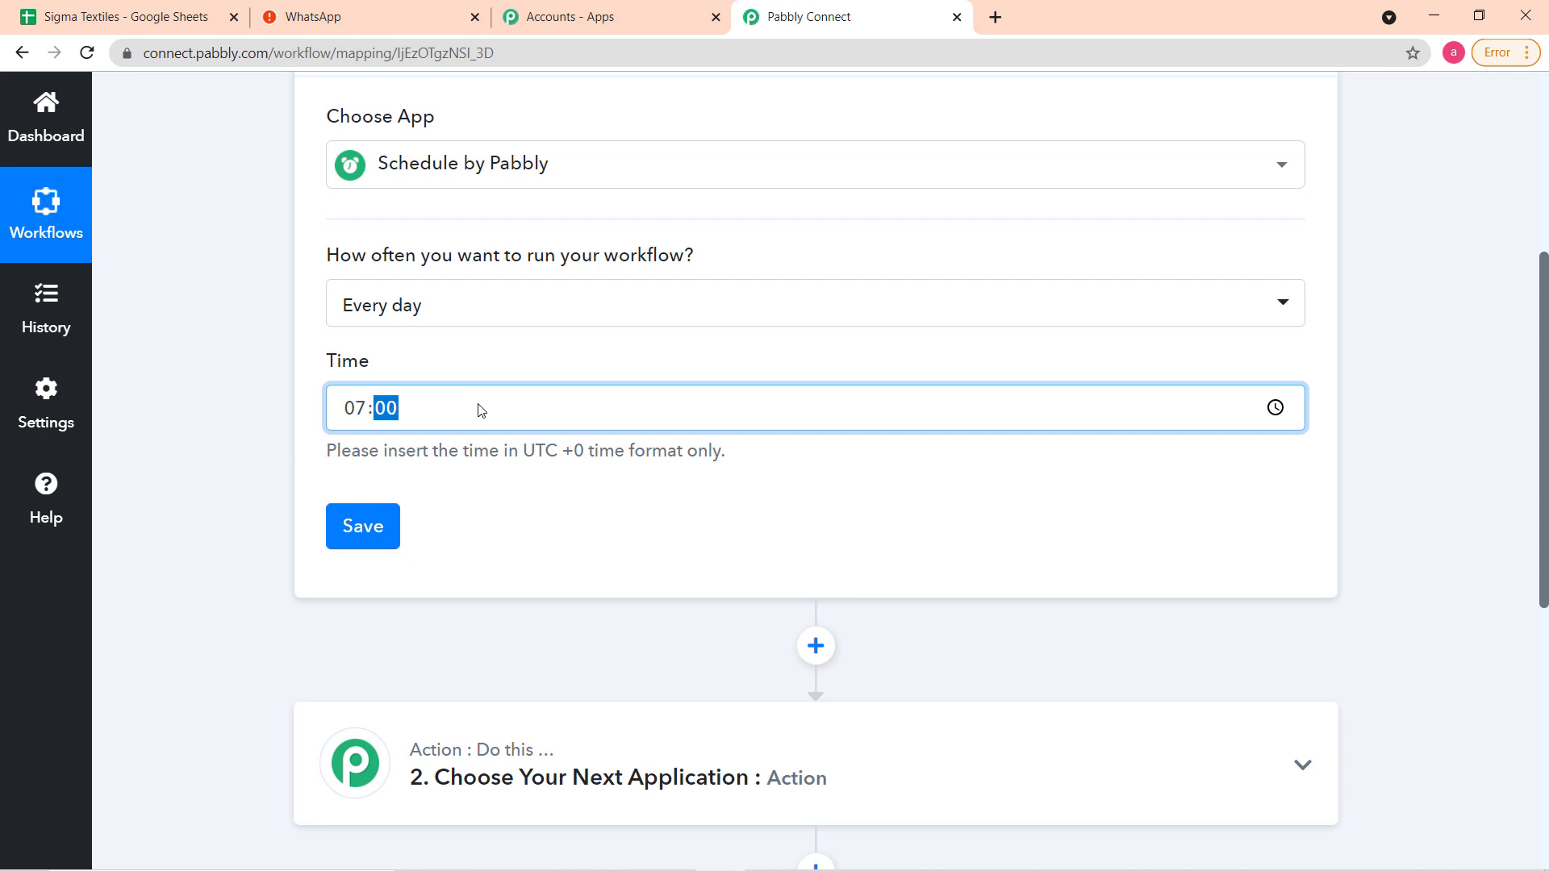
left_click(1274, 409)
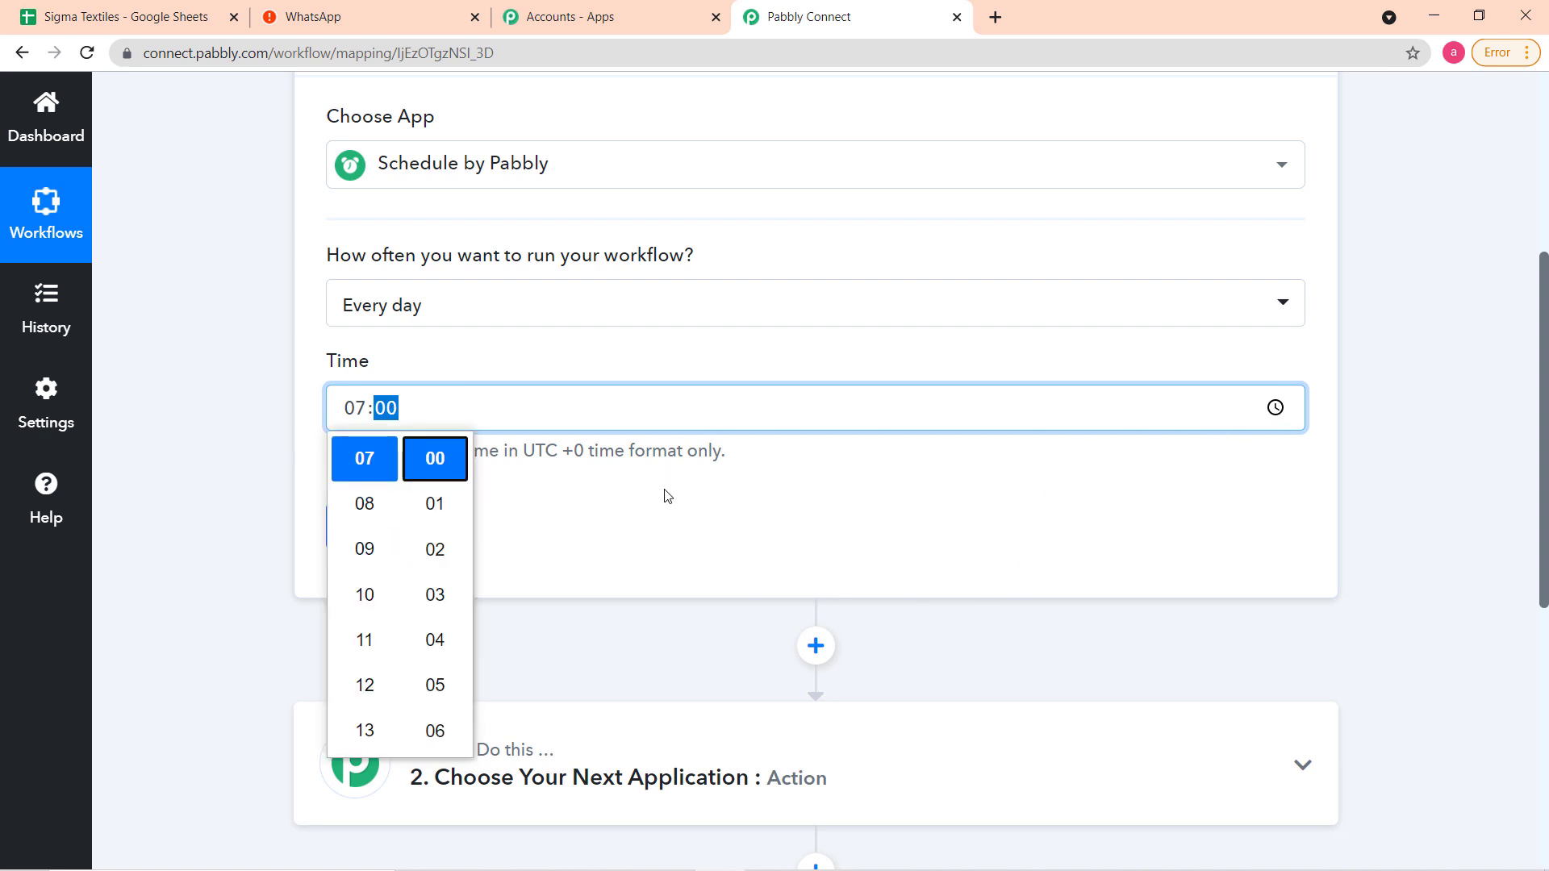
left_click(365, 460)
left_click(438, 459)
left_click(545, 481)
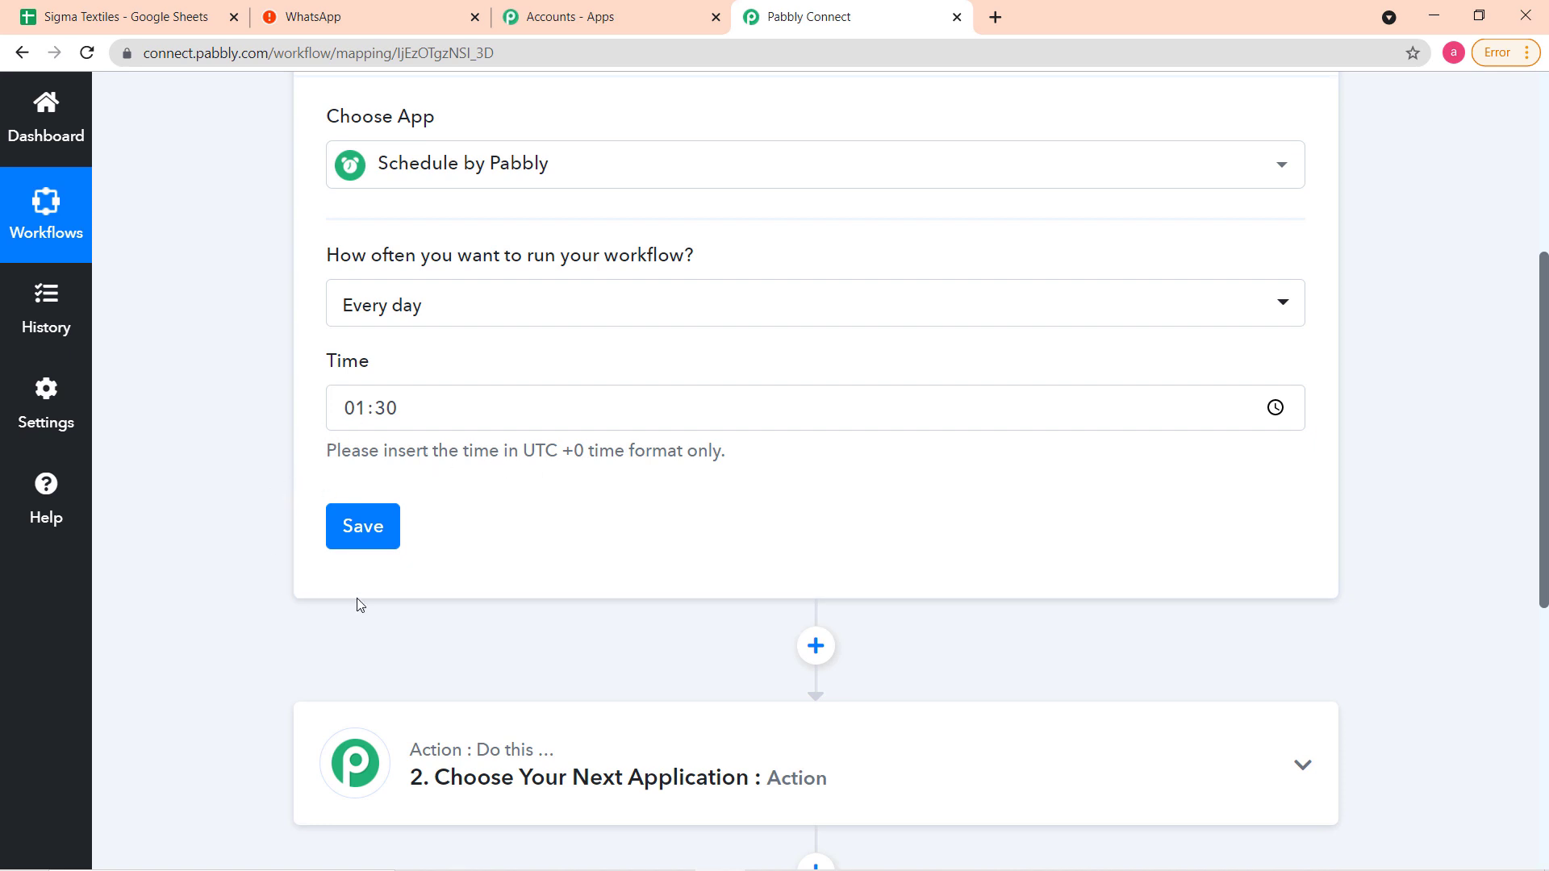
left_click(351, 550)
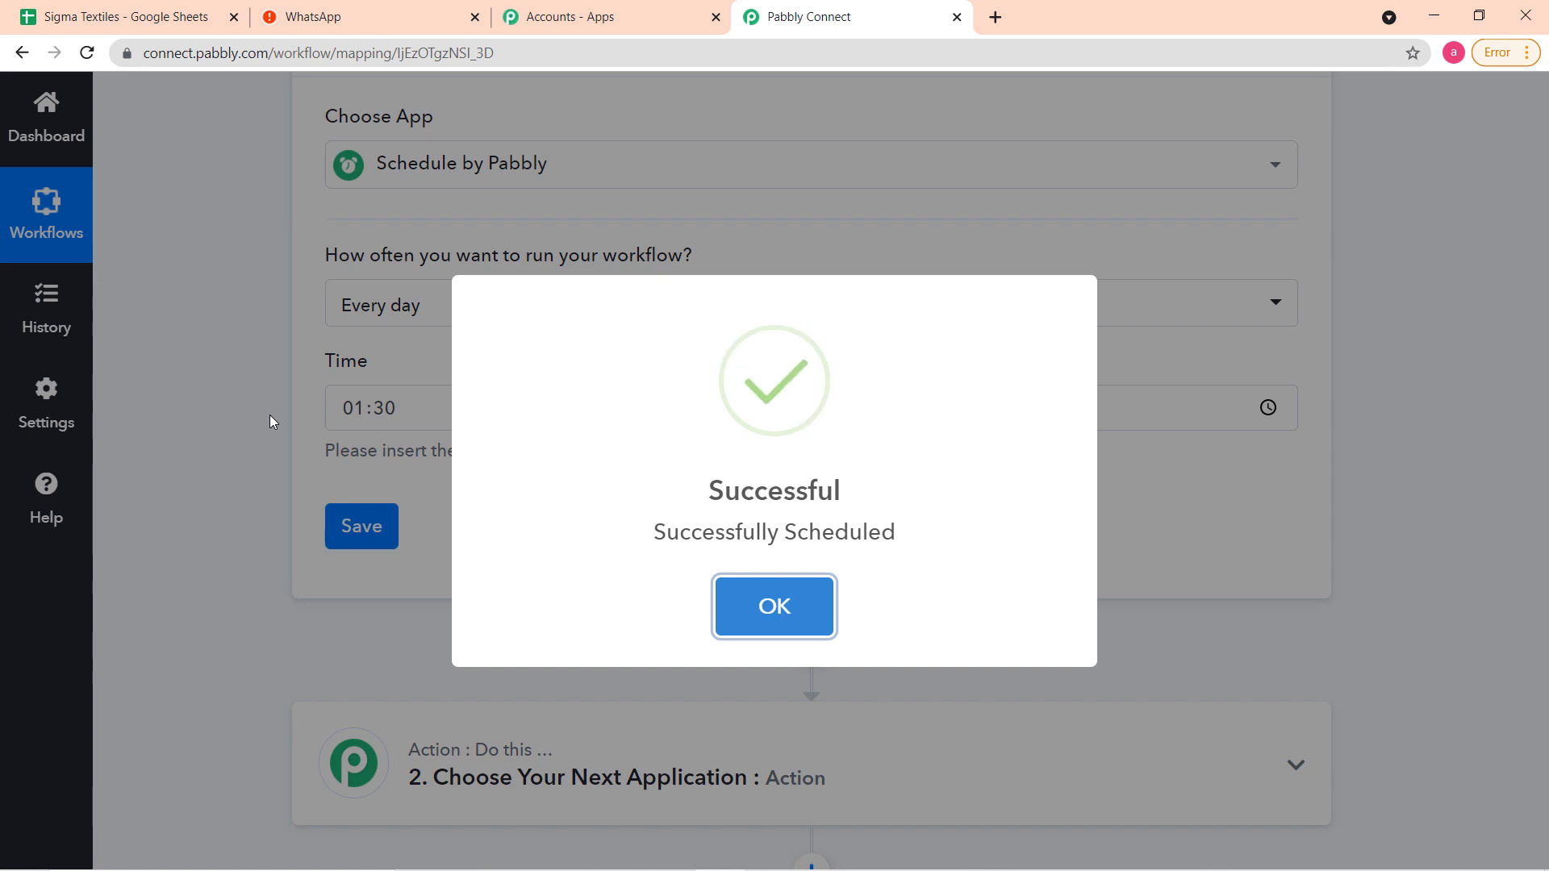
Set the workflow's second step to Google Sheets with the Get Row(s) action event.
scroll(263, 415, "down", 5)
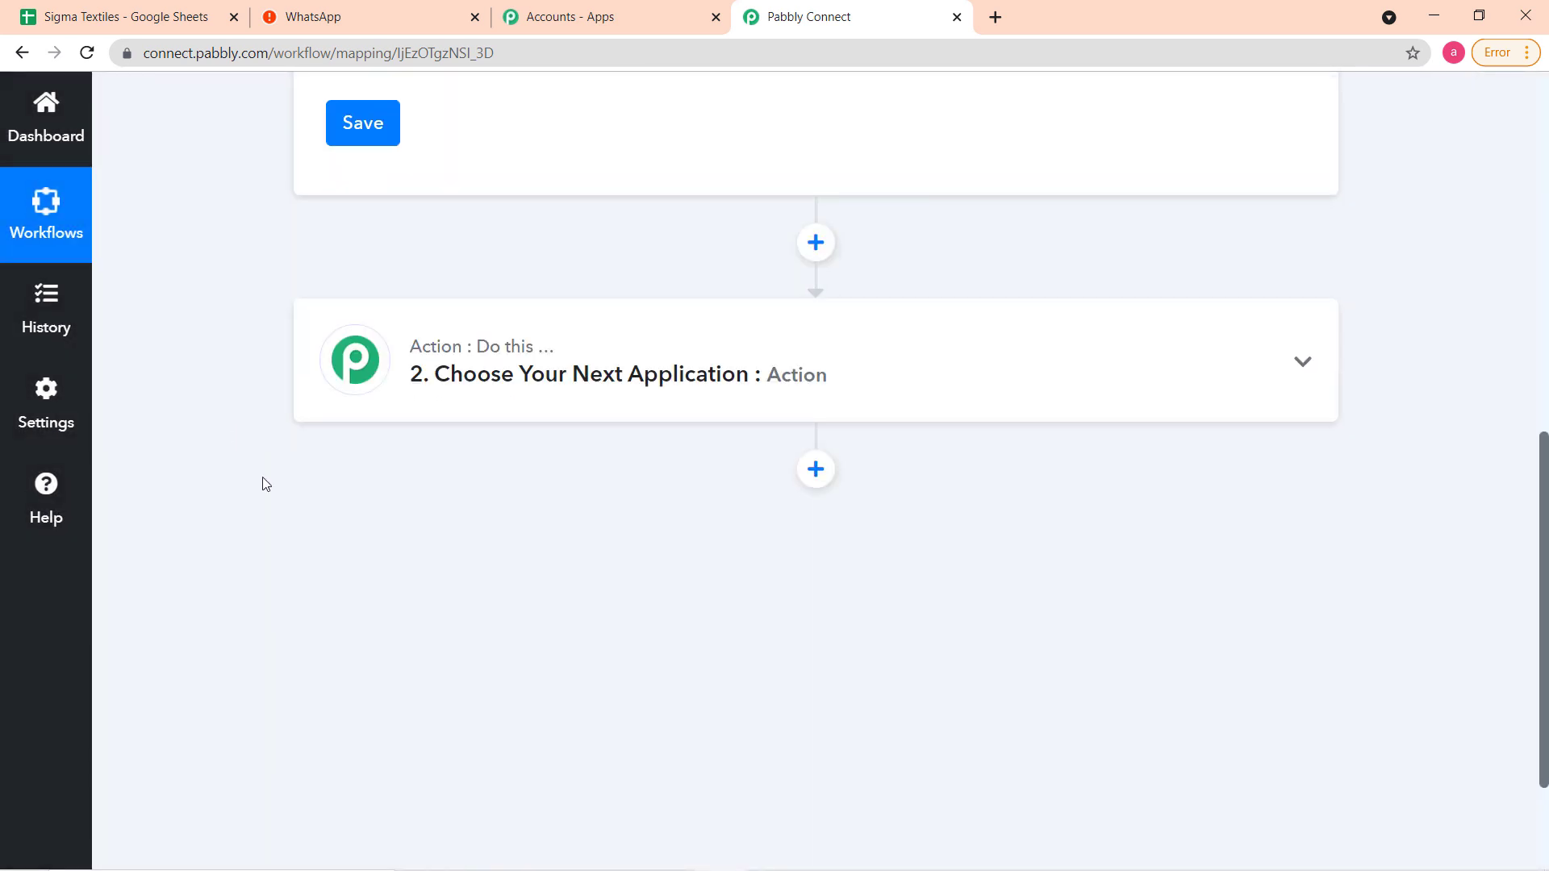
left_click(506, 379)
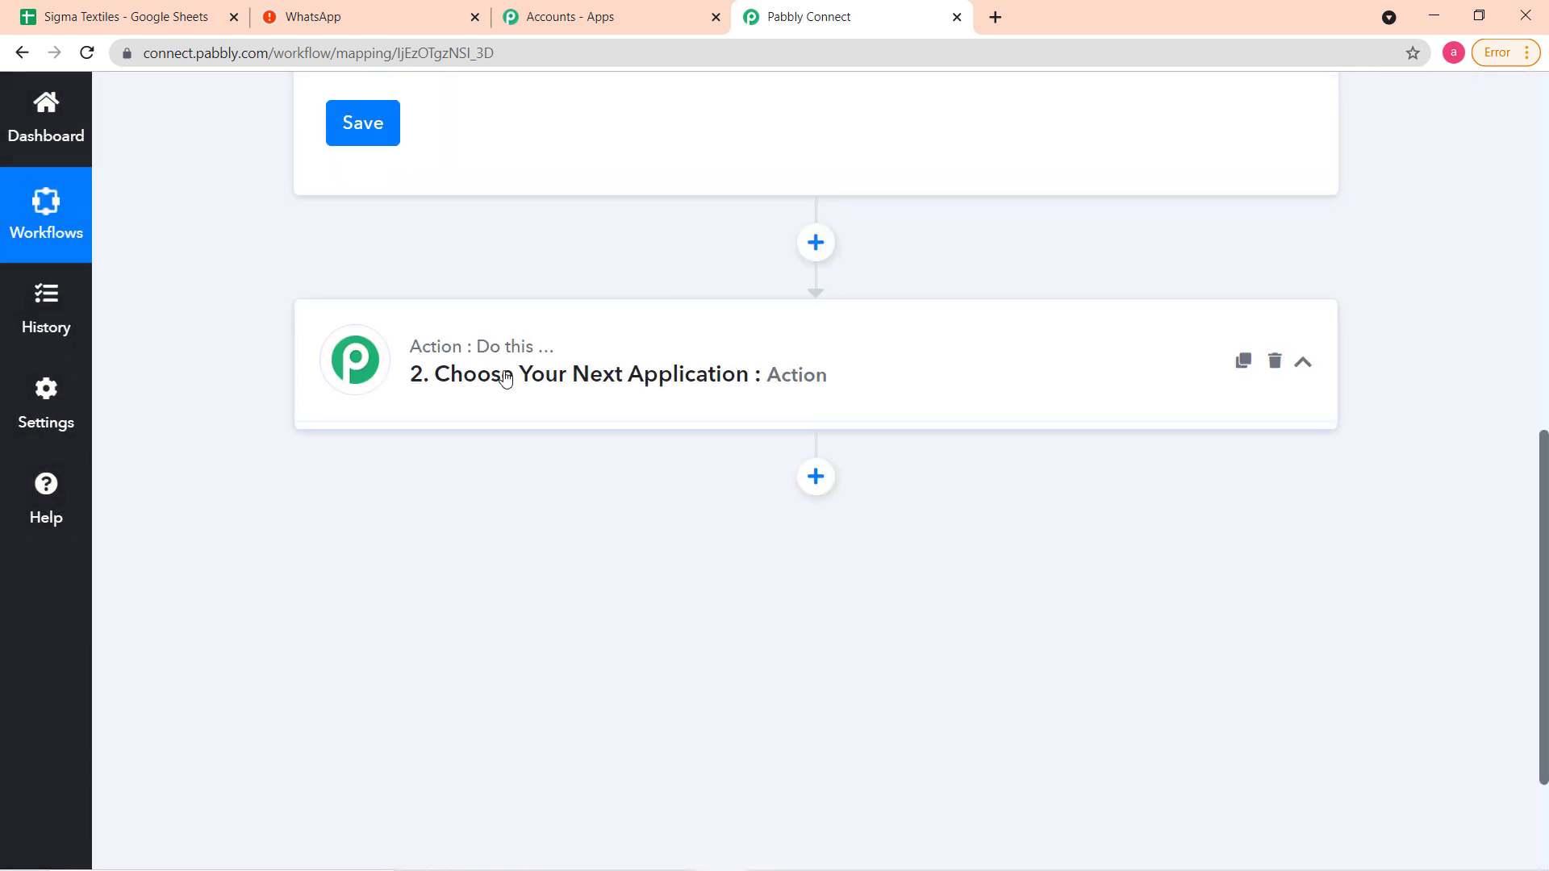
scroll(443, 371, "down", 1)
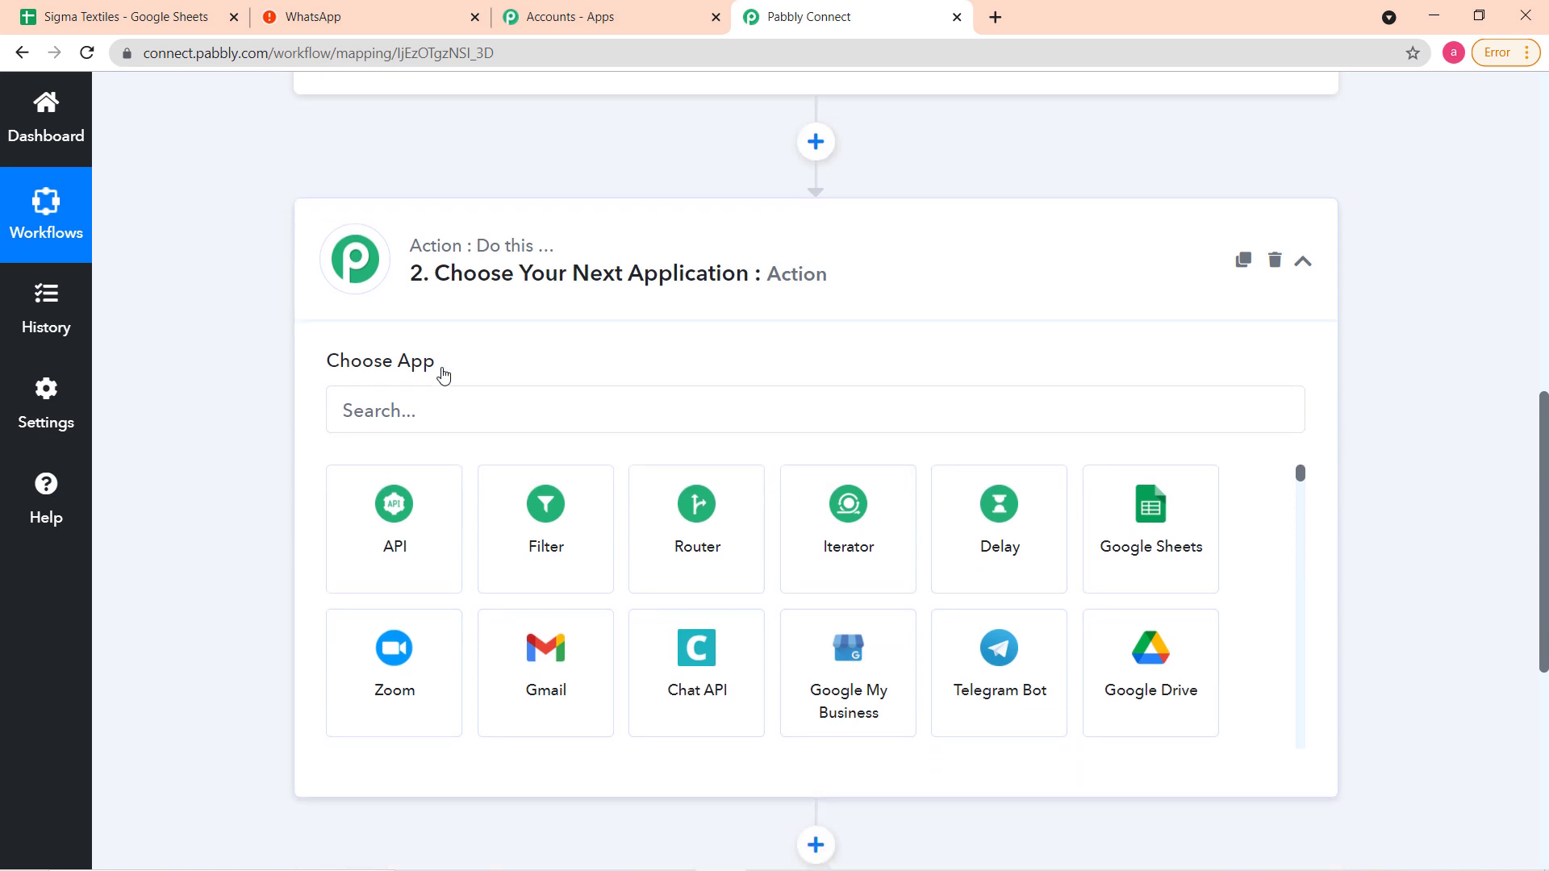
left_click(498, 407)
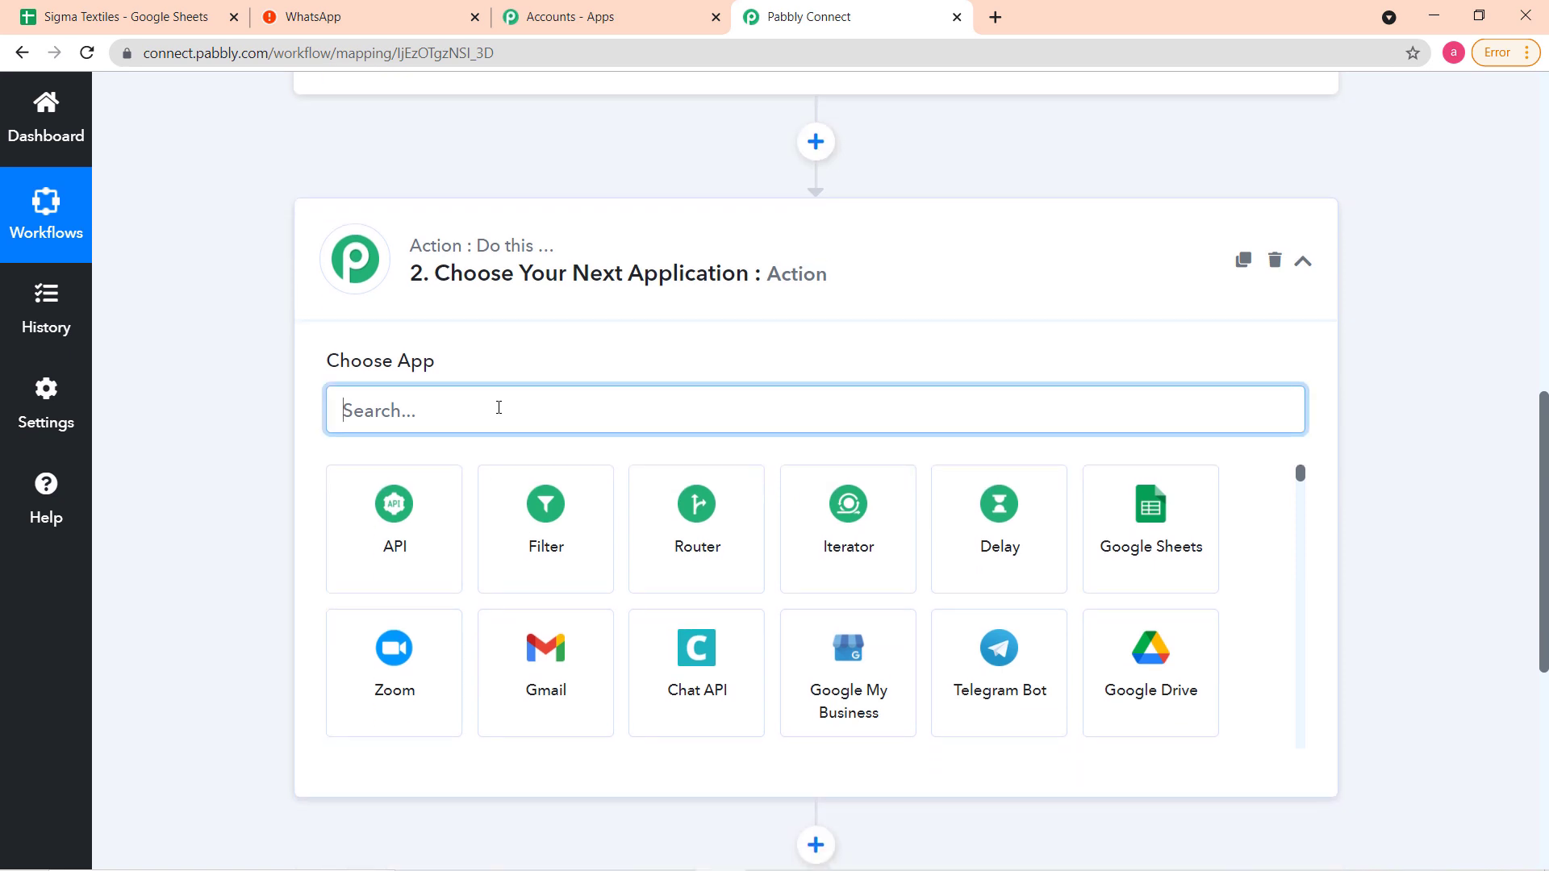
type("G")
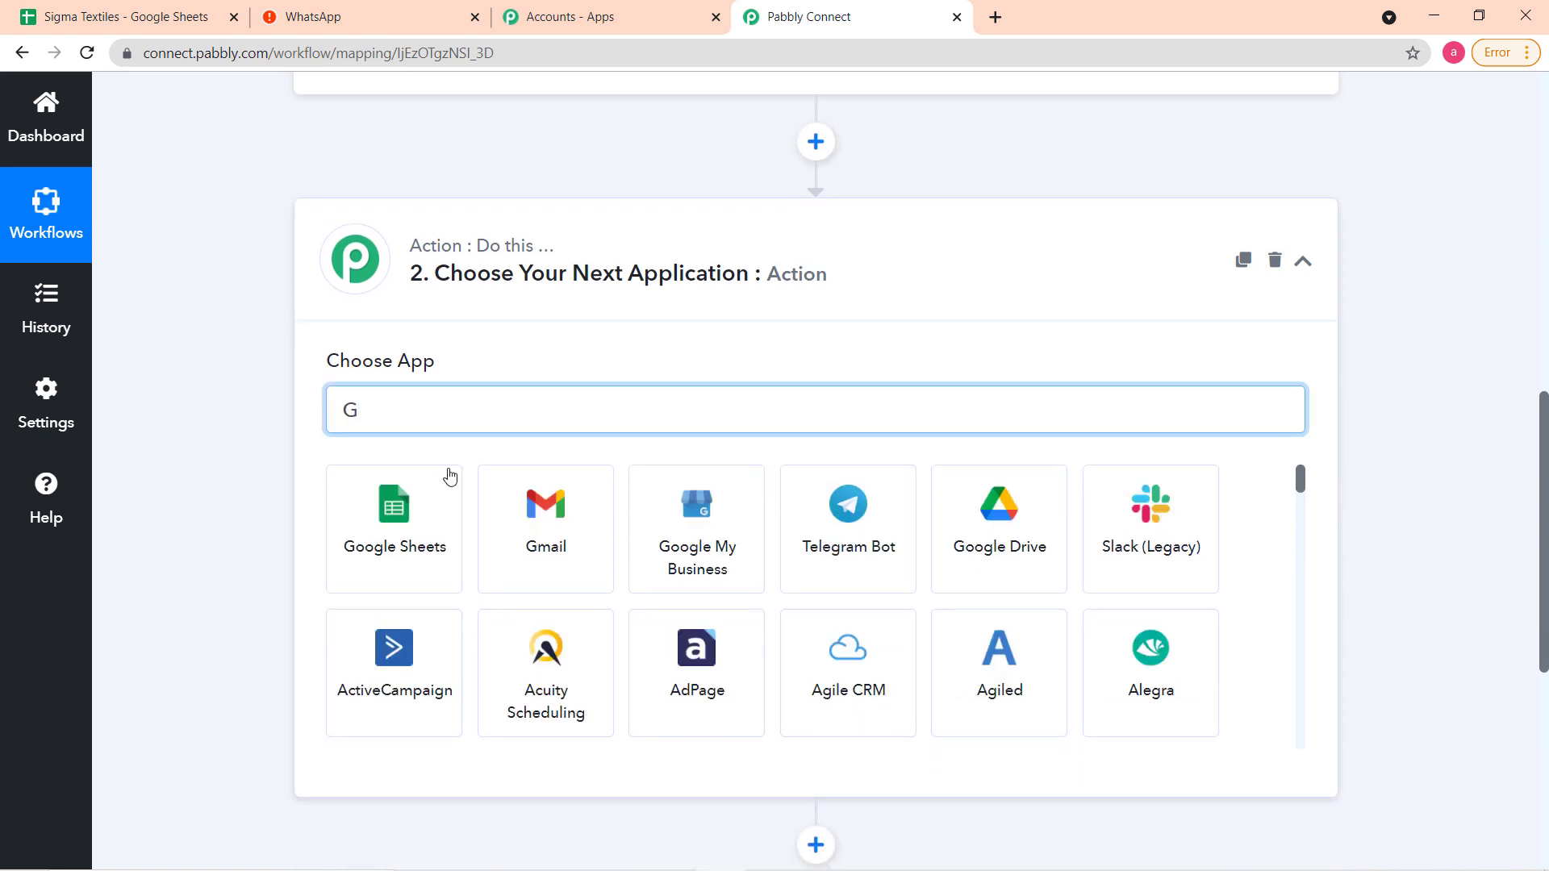
left_click(432, 512)
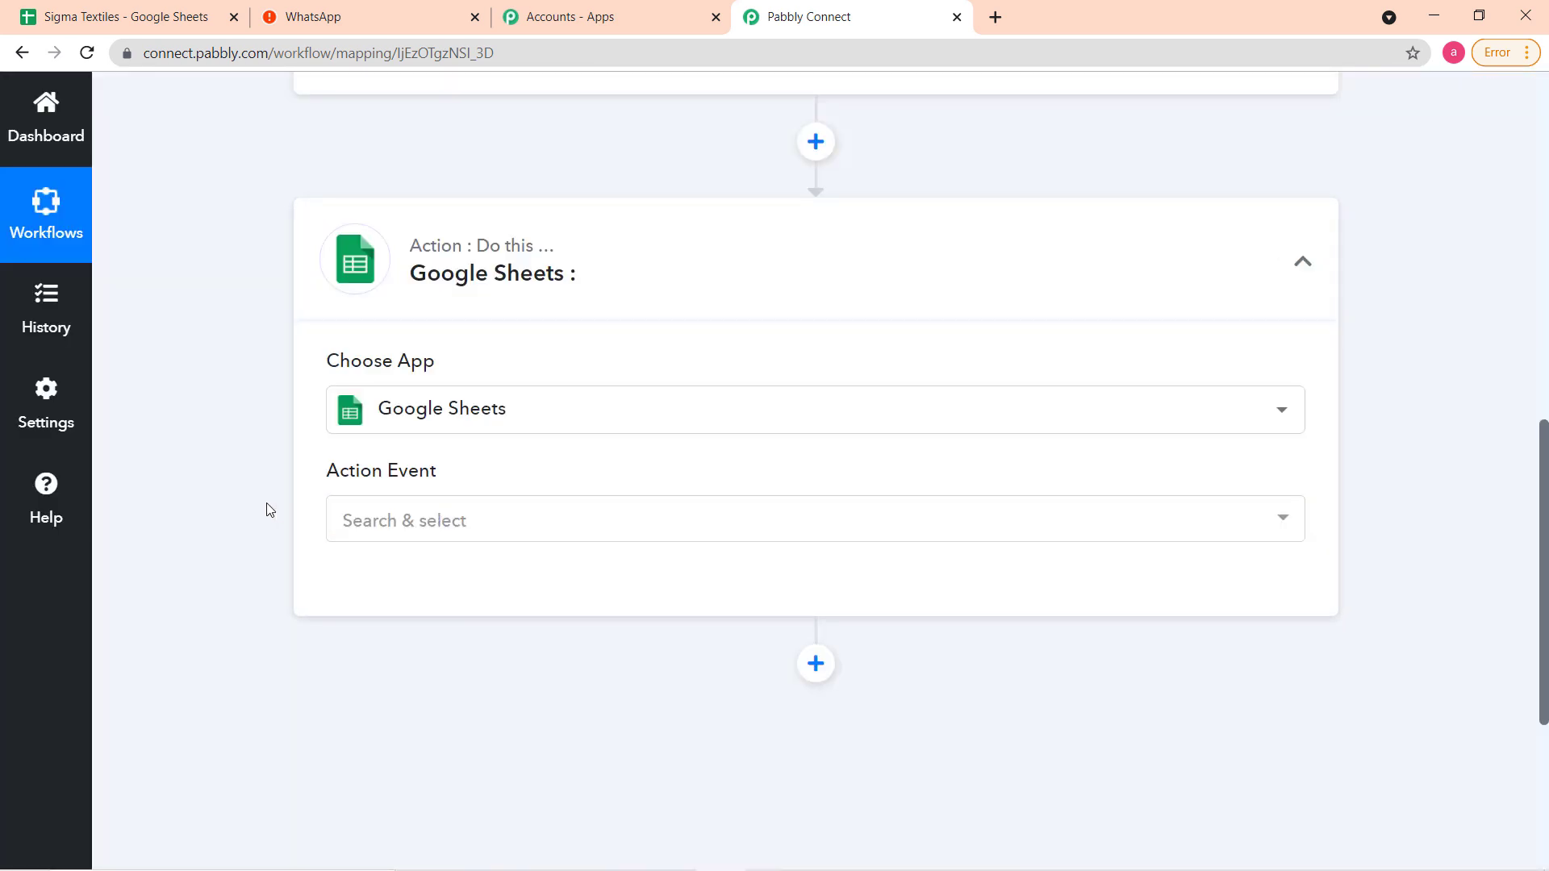
left_click(419, 528)
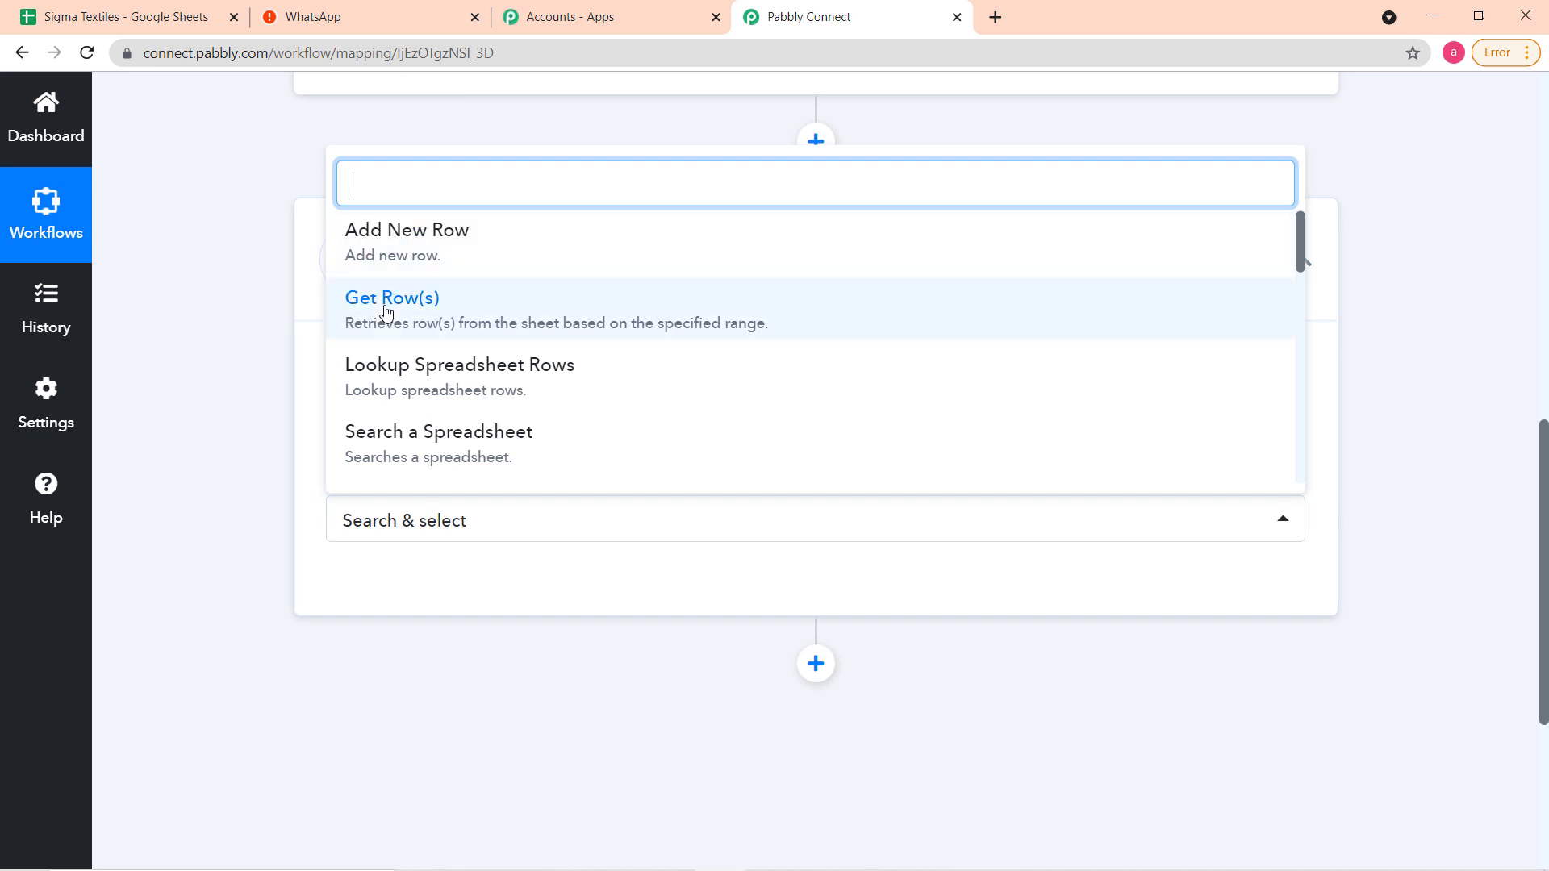
left_click(443, 312)
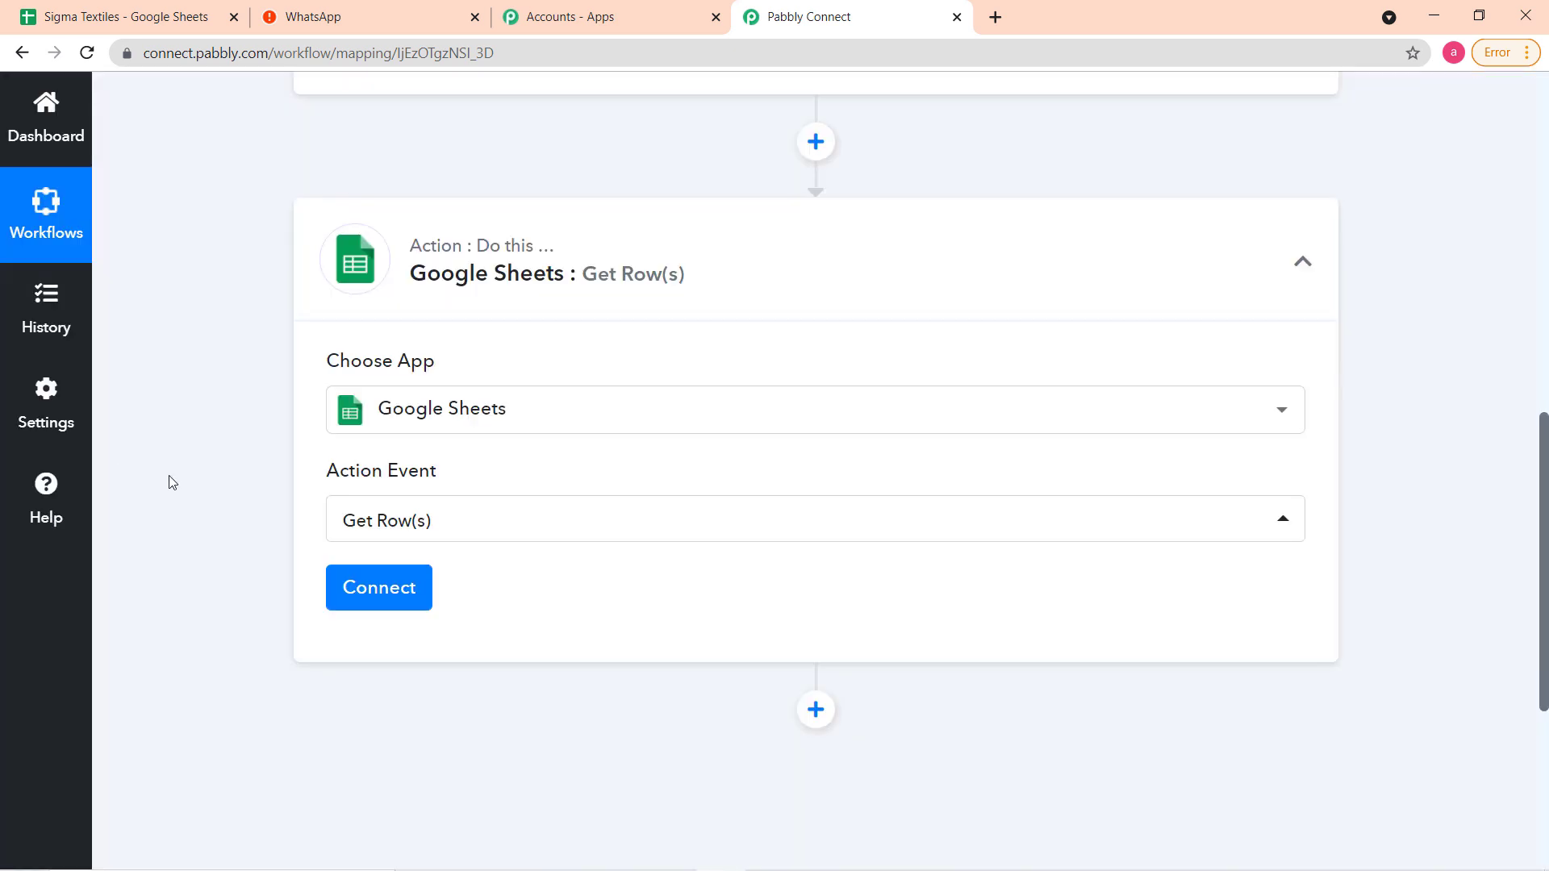
Add a new Google Sheets connection to the Get Row(s) step and authorize Pabbly Connect Sheets with the second listed Google account.
scroll(171, 482, "down", 3)
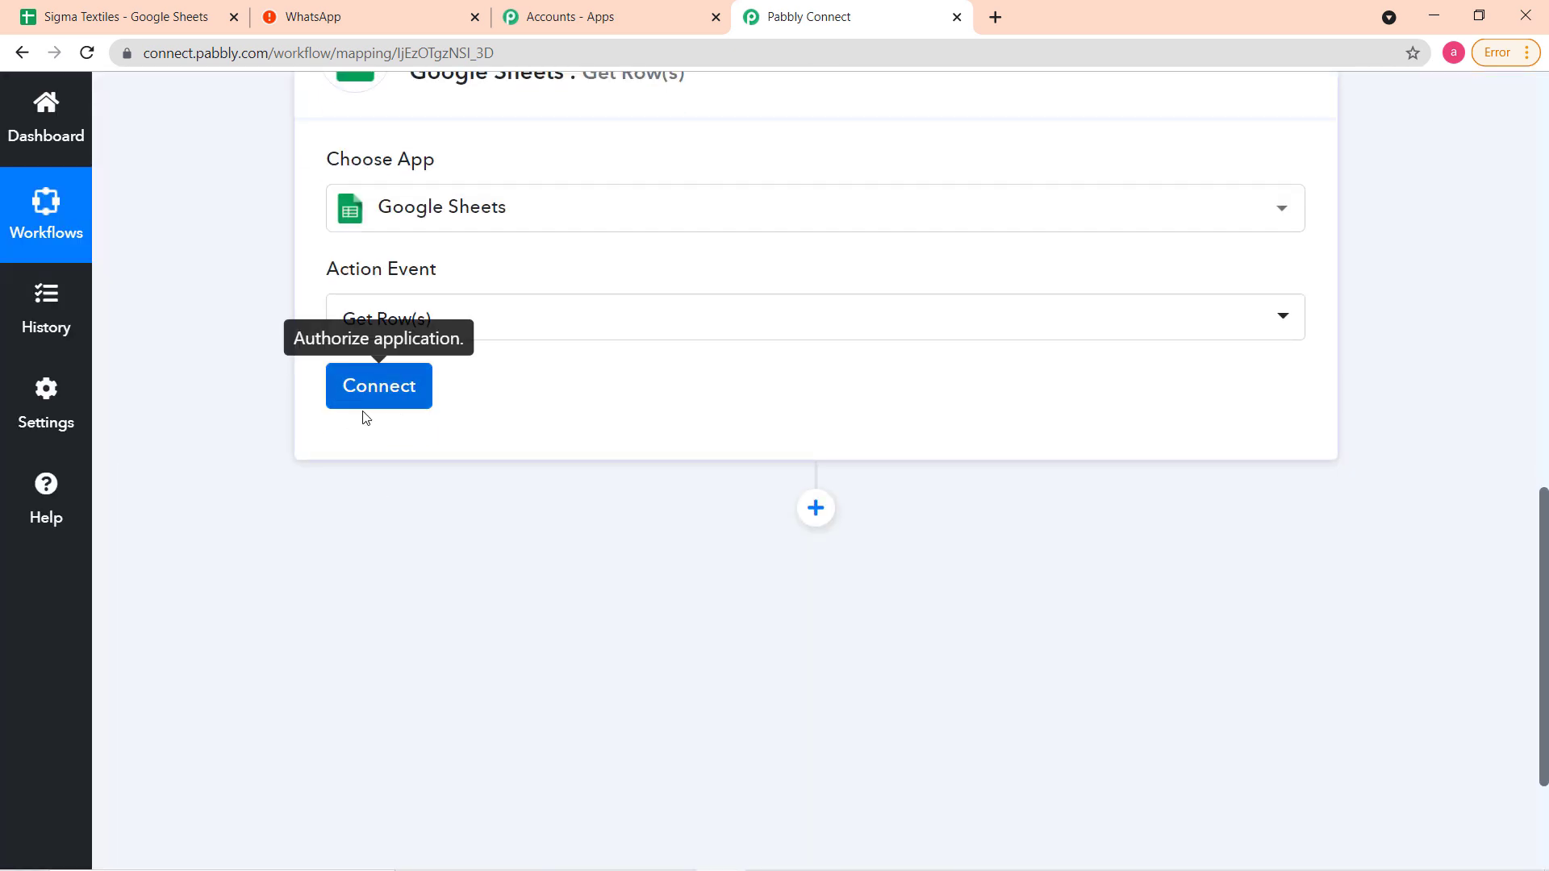
left_click(379, 387)
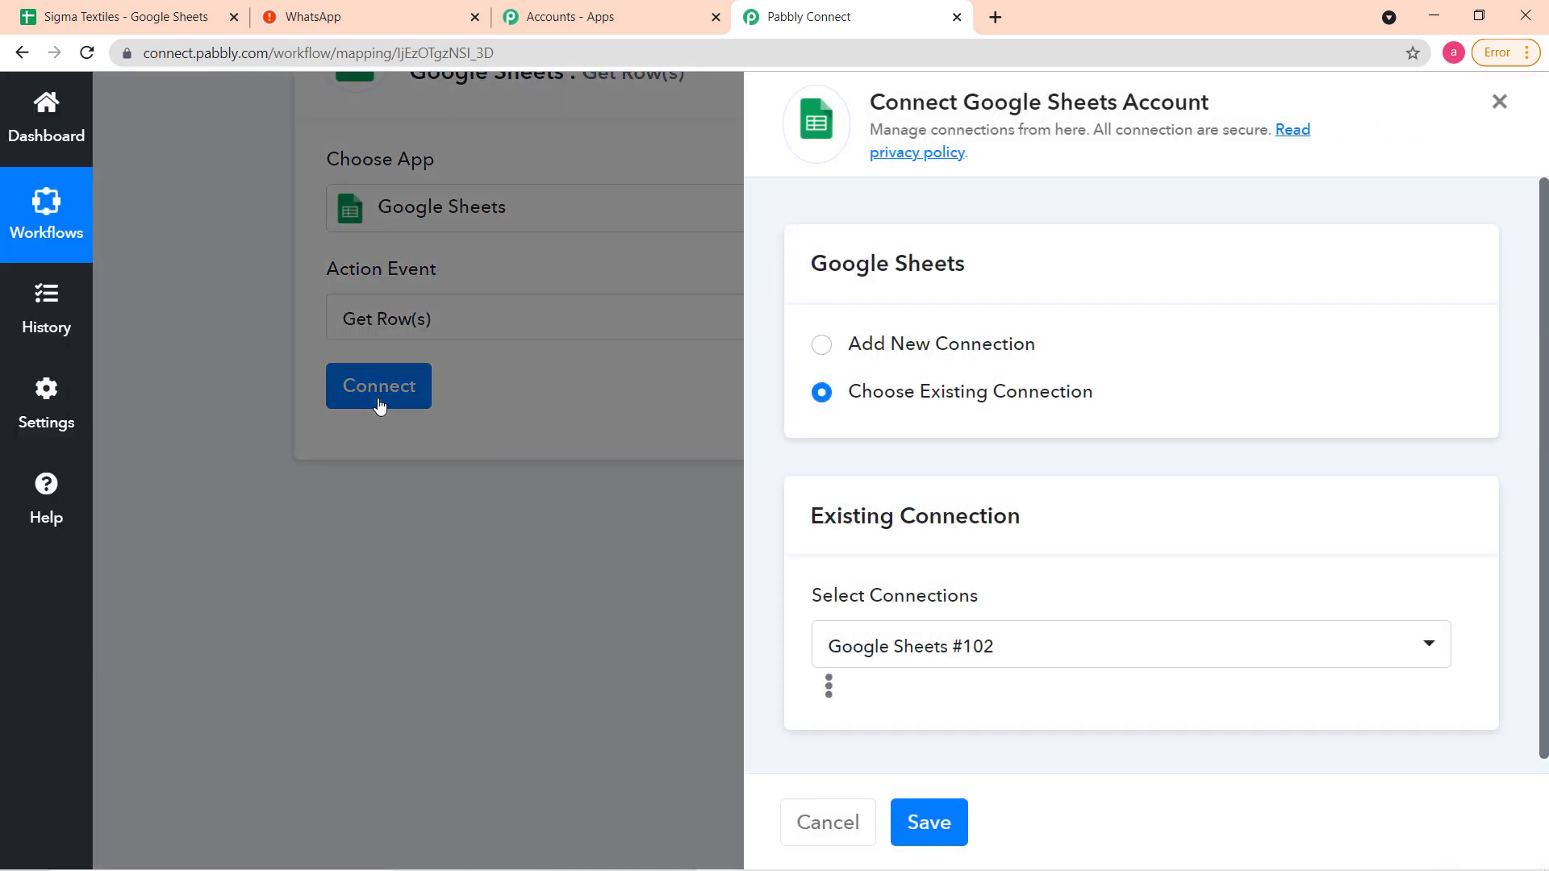
left_click(821, 347)
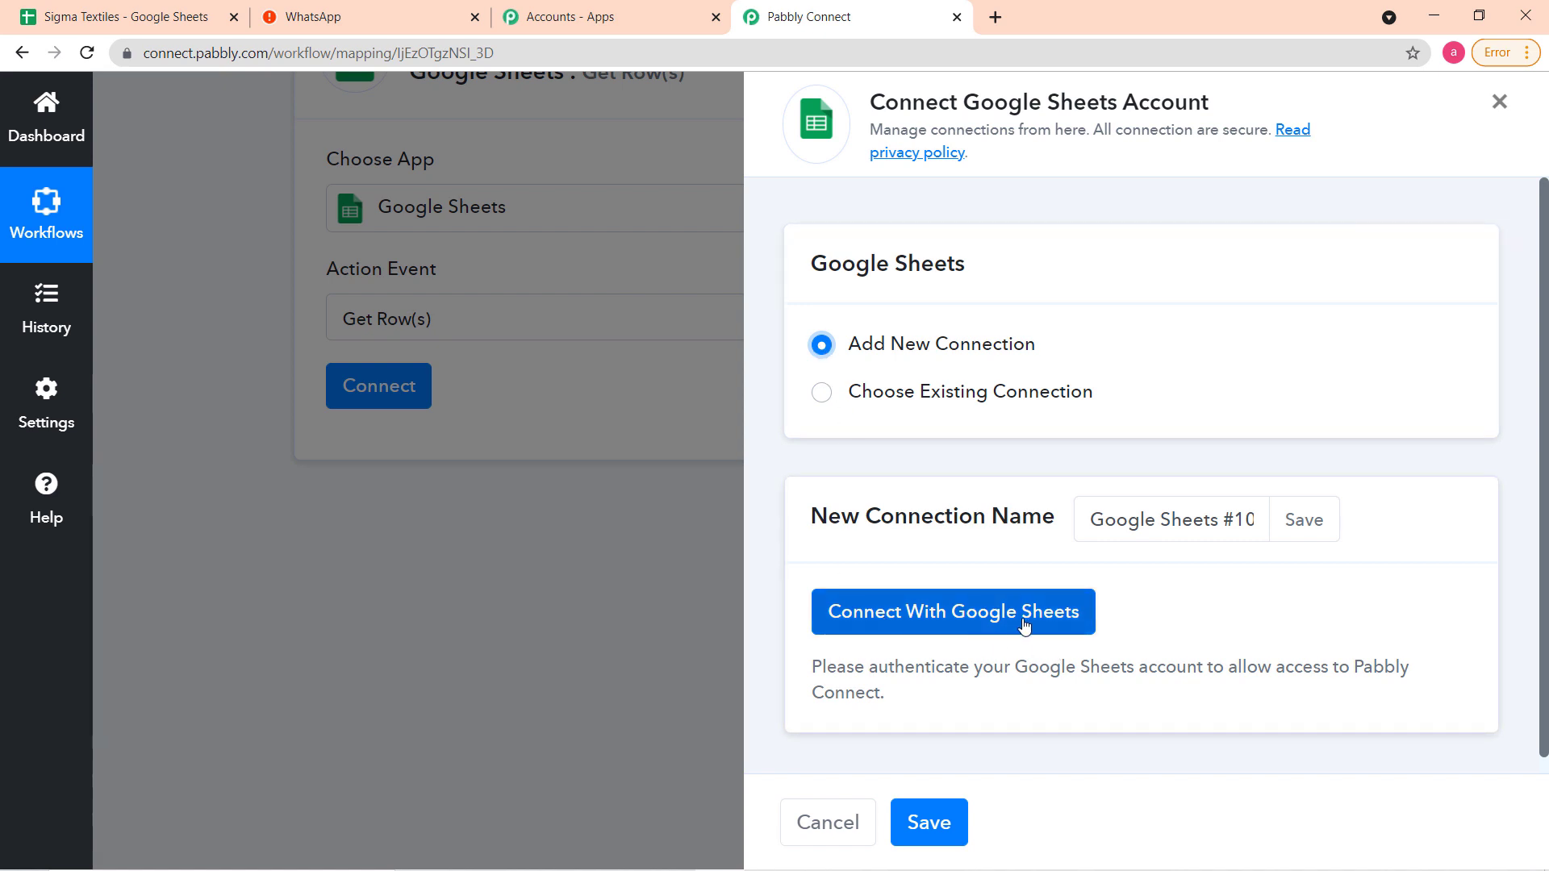
left_click(967, 617)
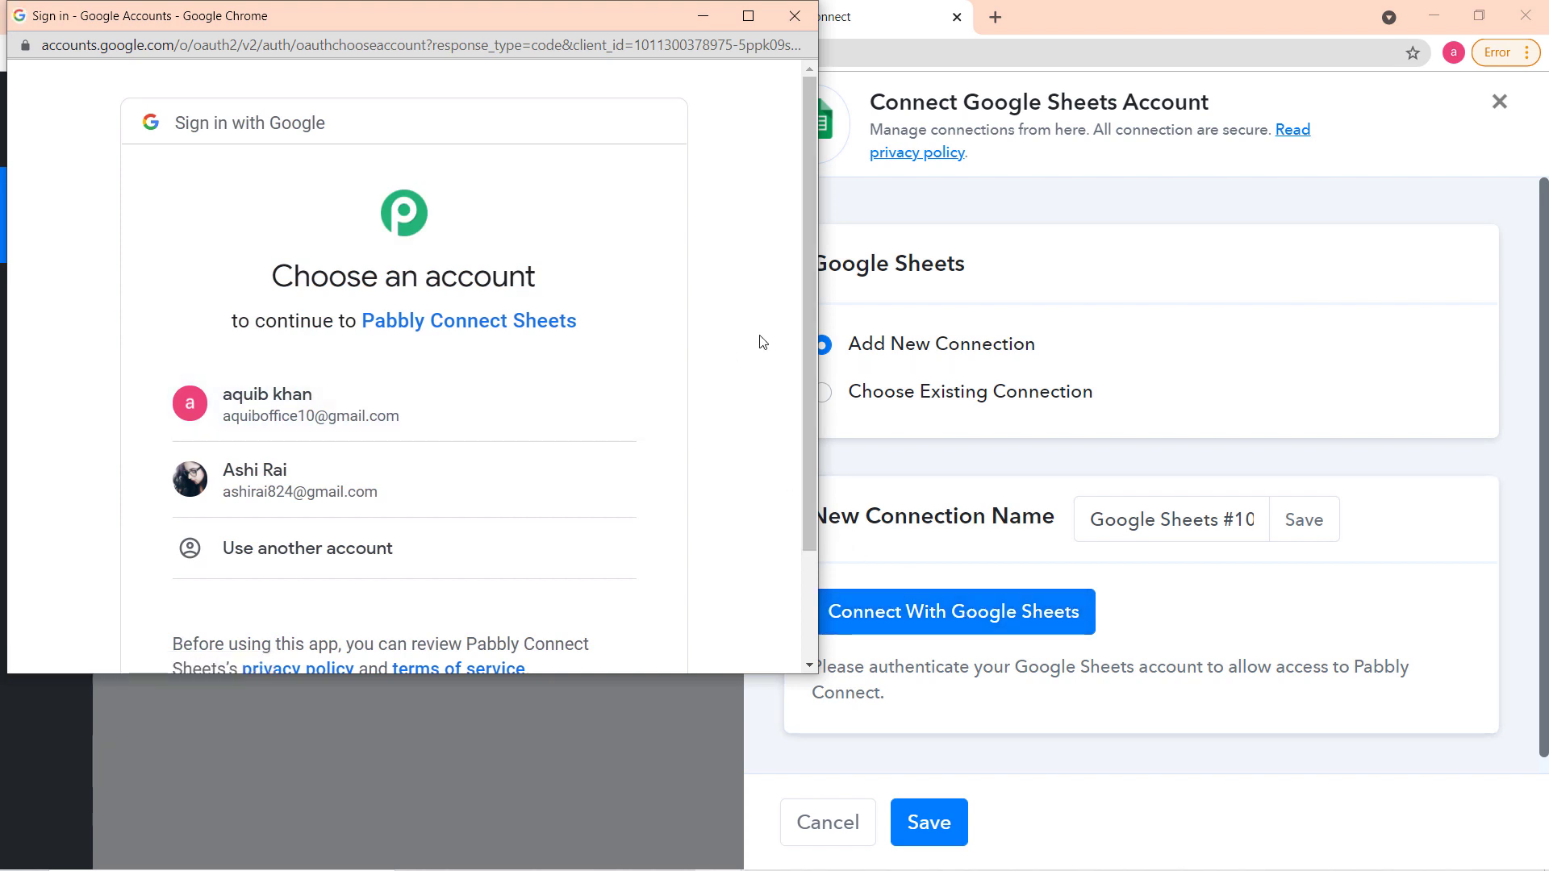
scroll(777, 414, "down", 1)
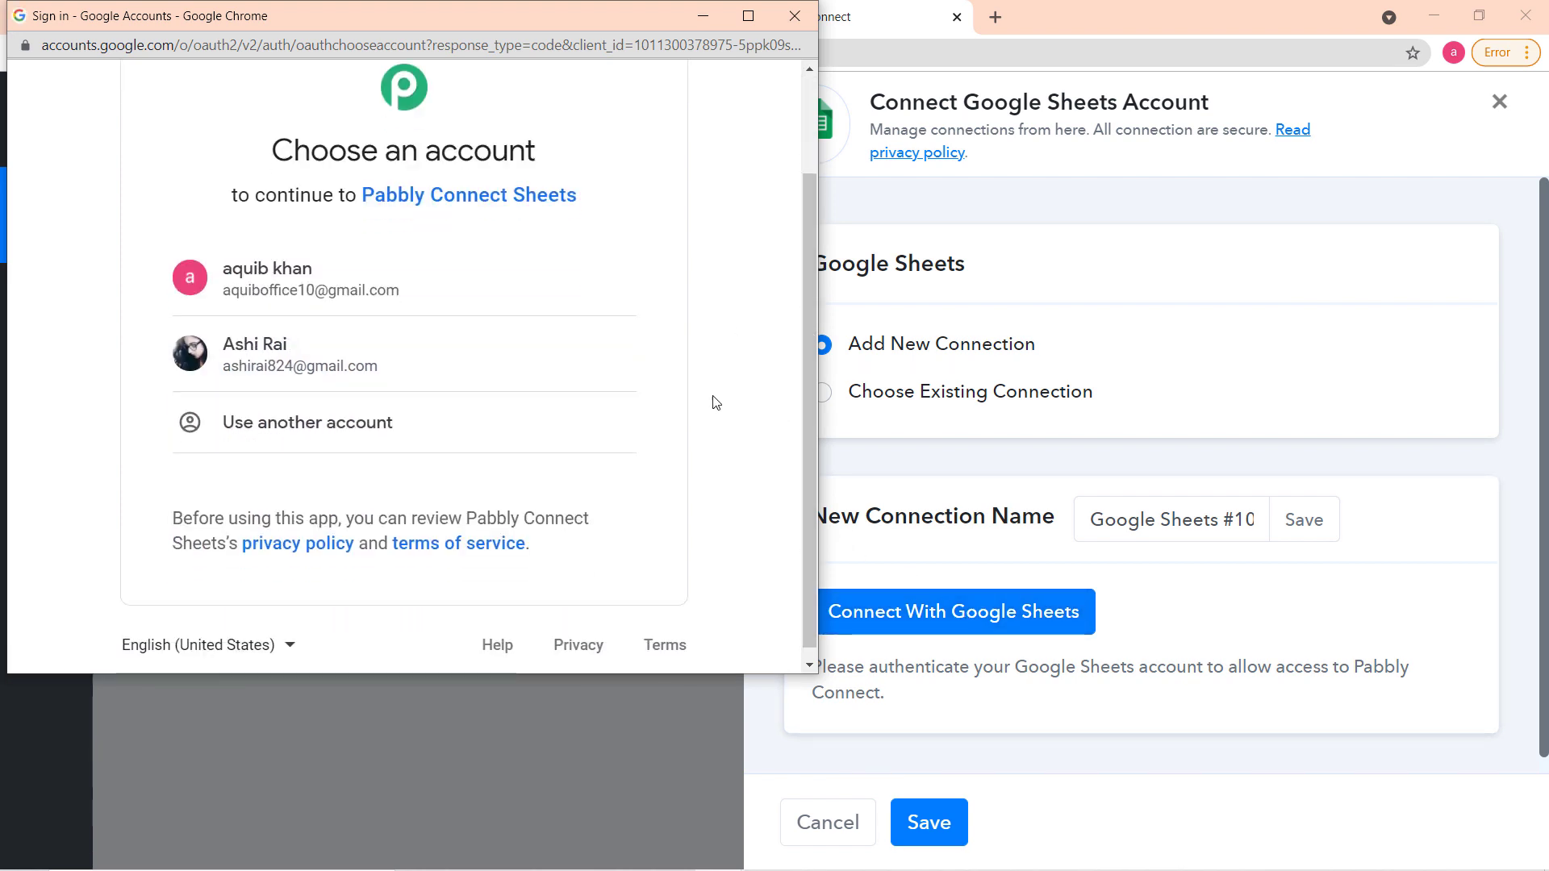
left_click(443, 367)
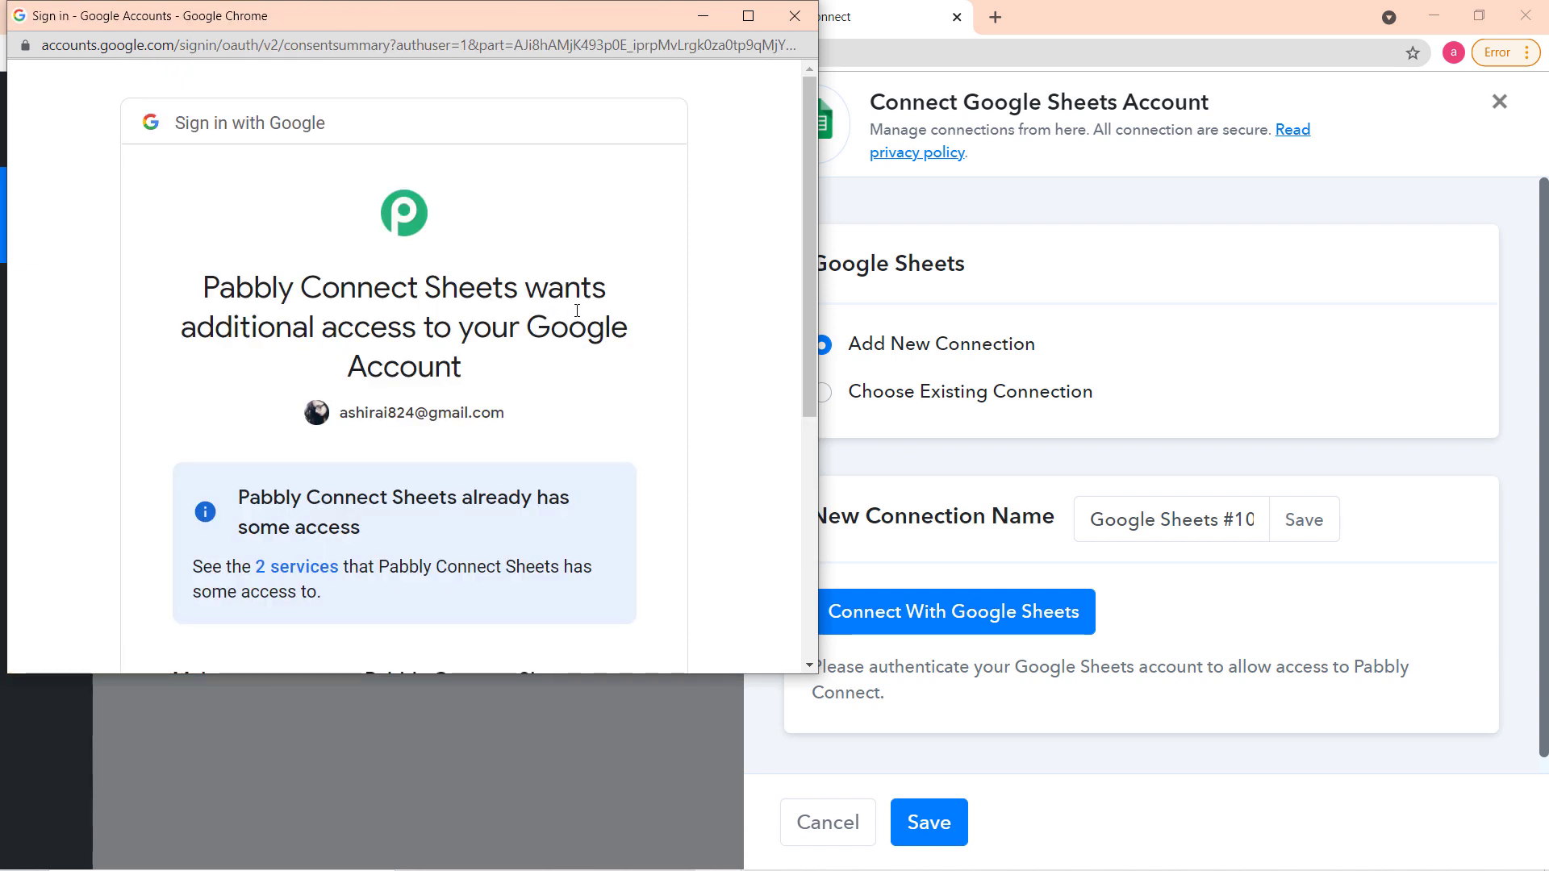
scroll(477, 509, "down", 1)
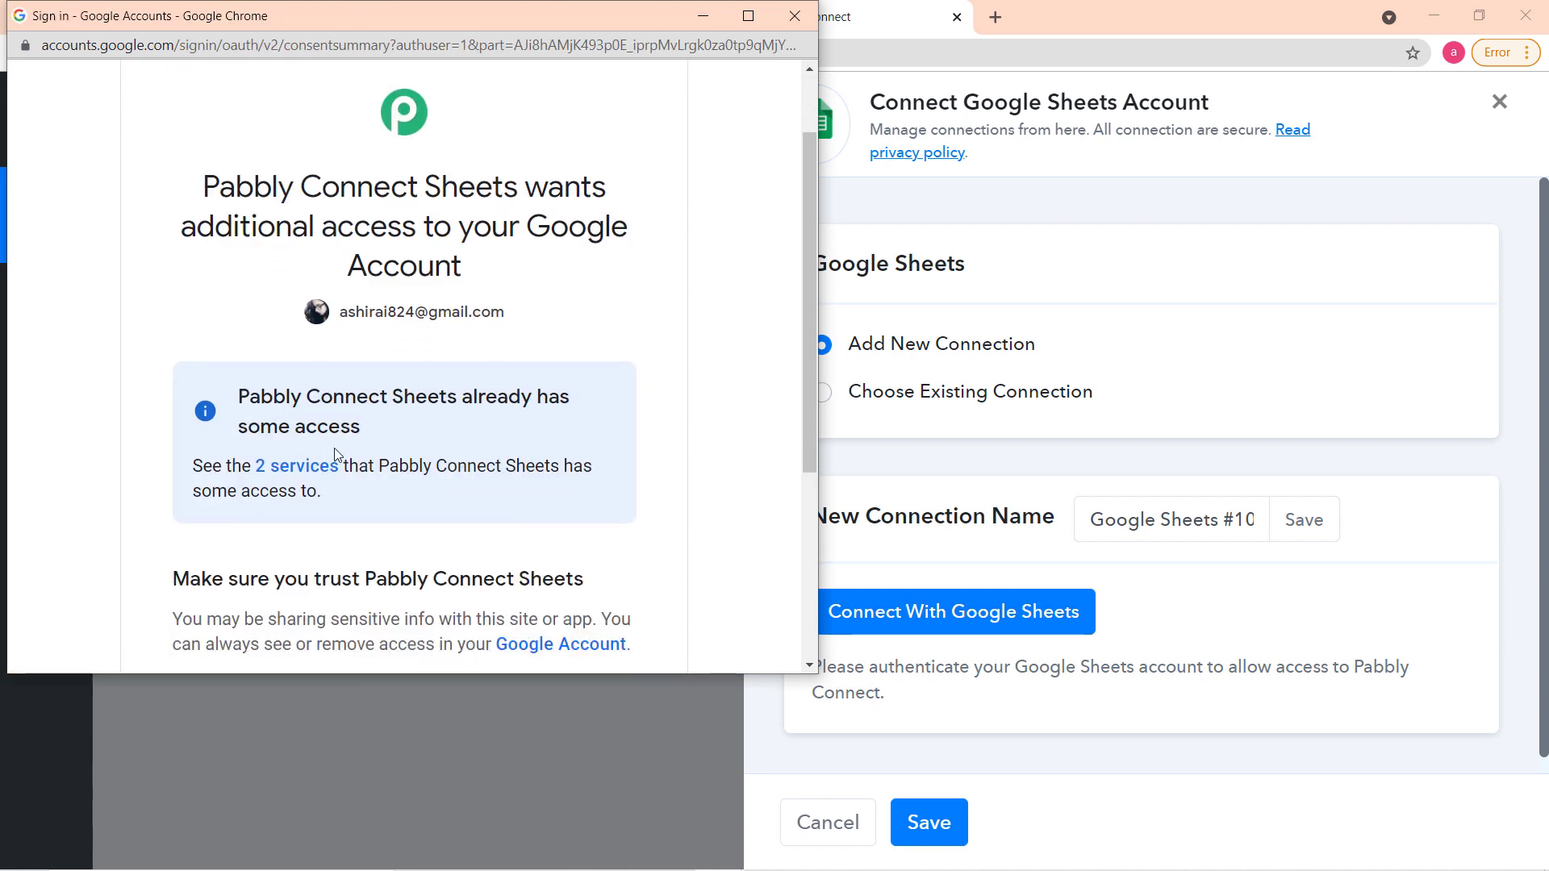
scroll(398, 492, "down", 3)
left_click(477, 520)
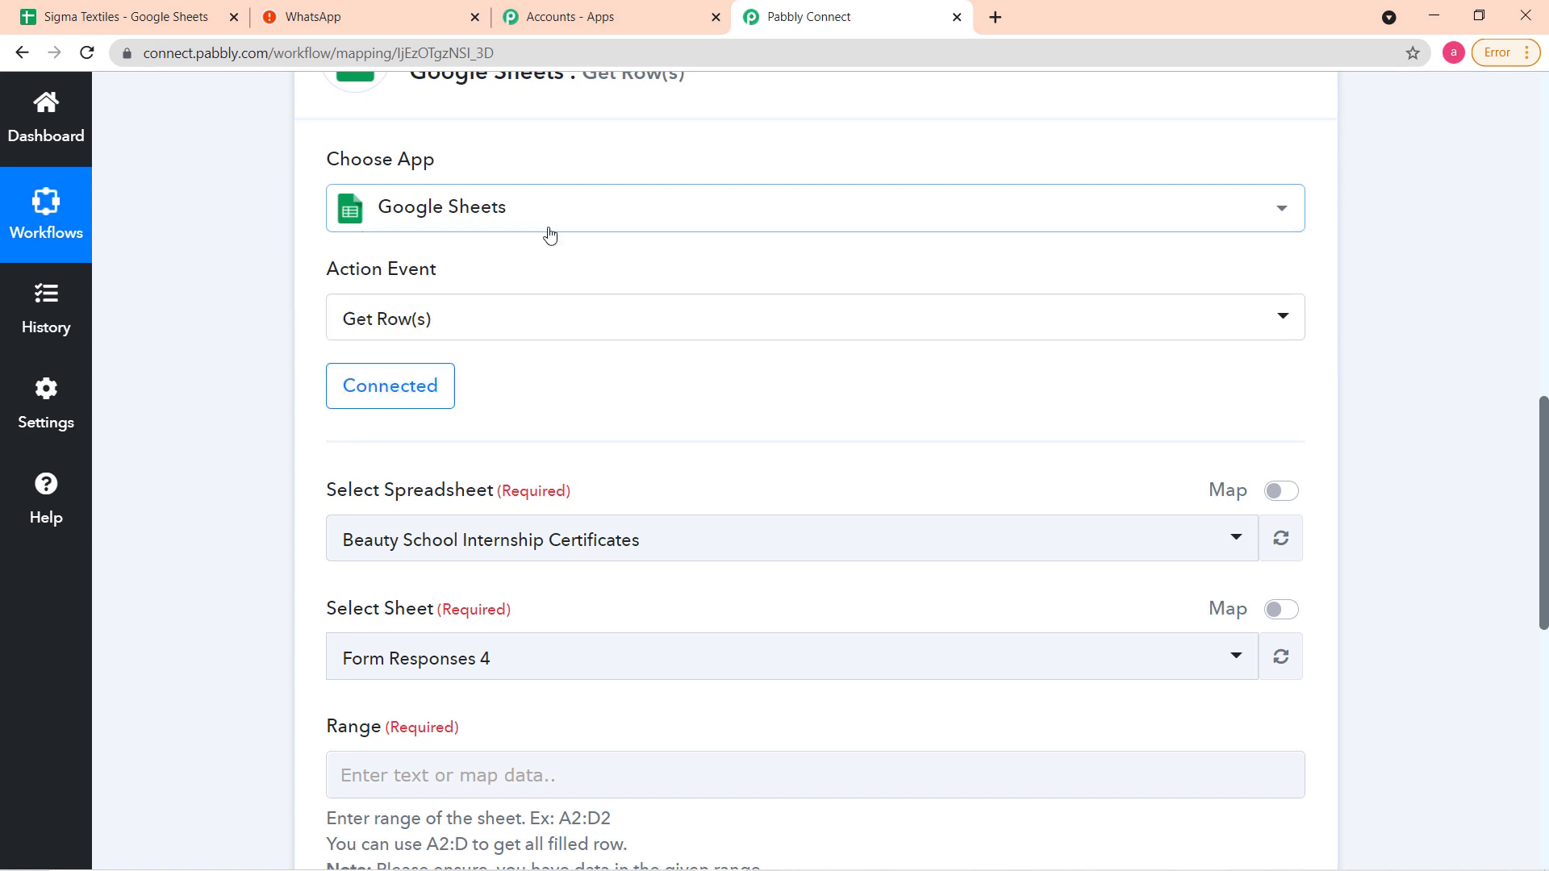
Look through the connected account's spreadsheet list in Google Sheets and return to the Pabbly Connect workflow.
scroll(260, 335, "down", 1)
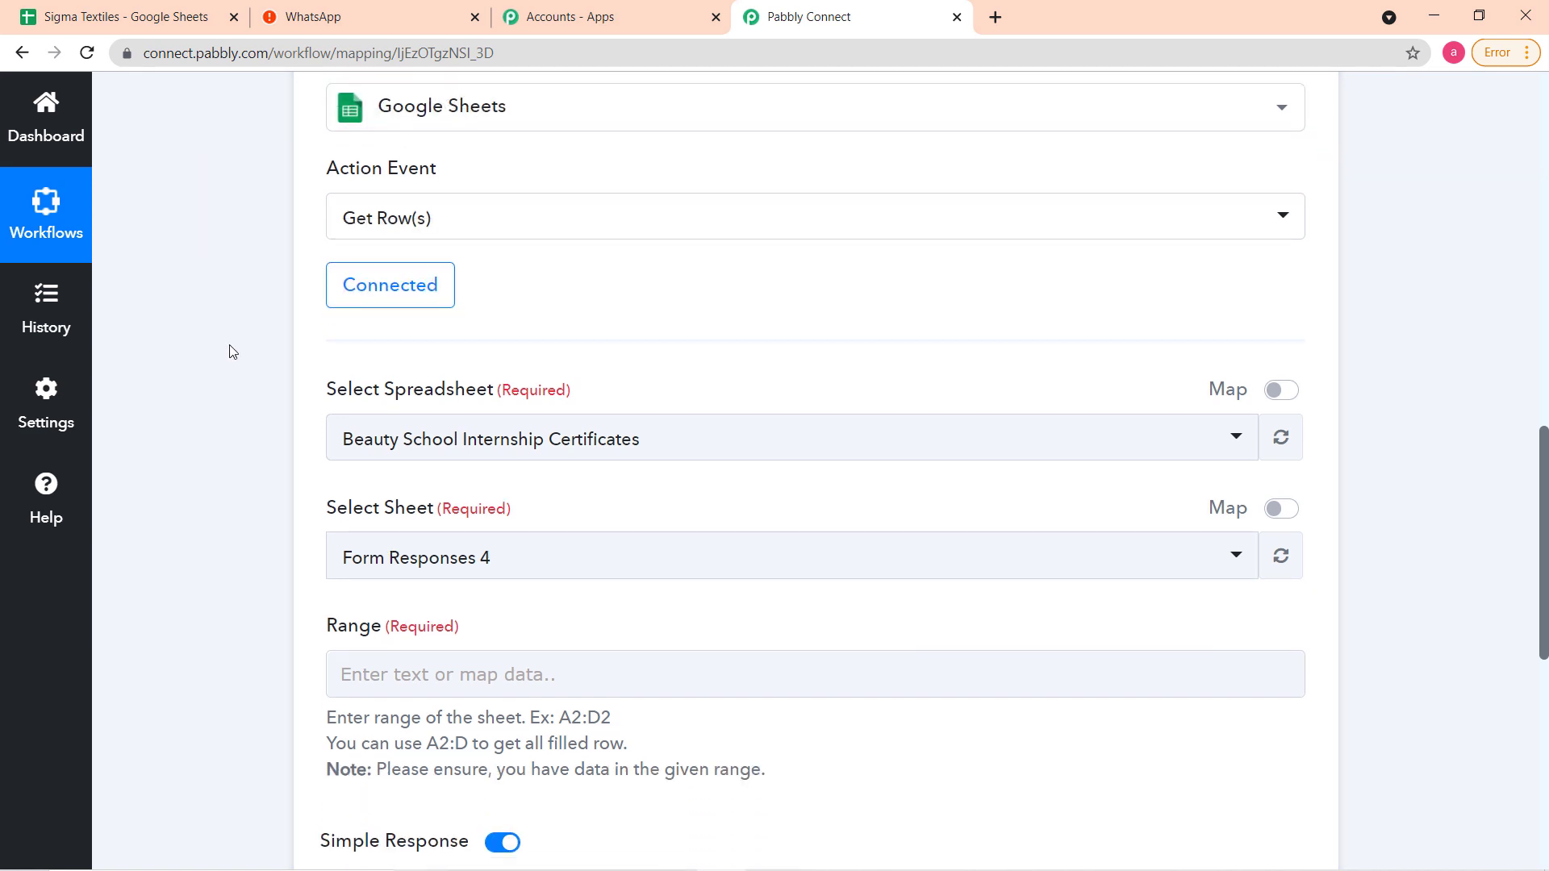
scroll(230, 351, "down", 3)
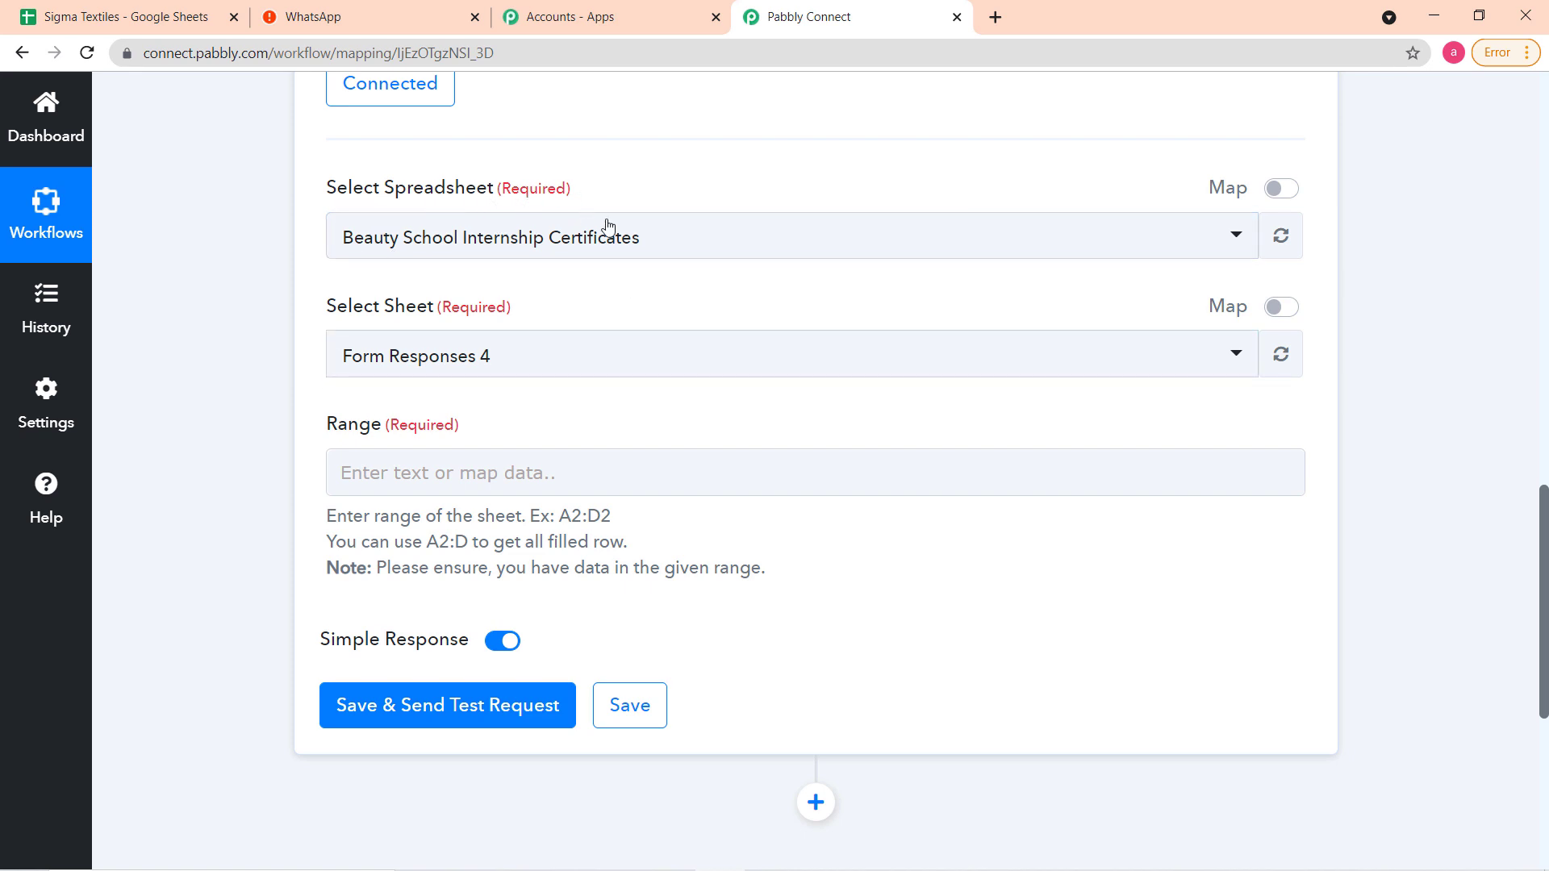
left_click(678, 250)
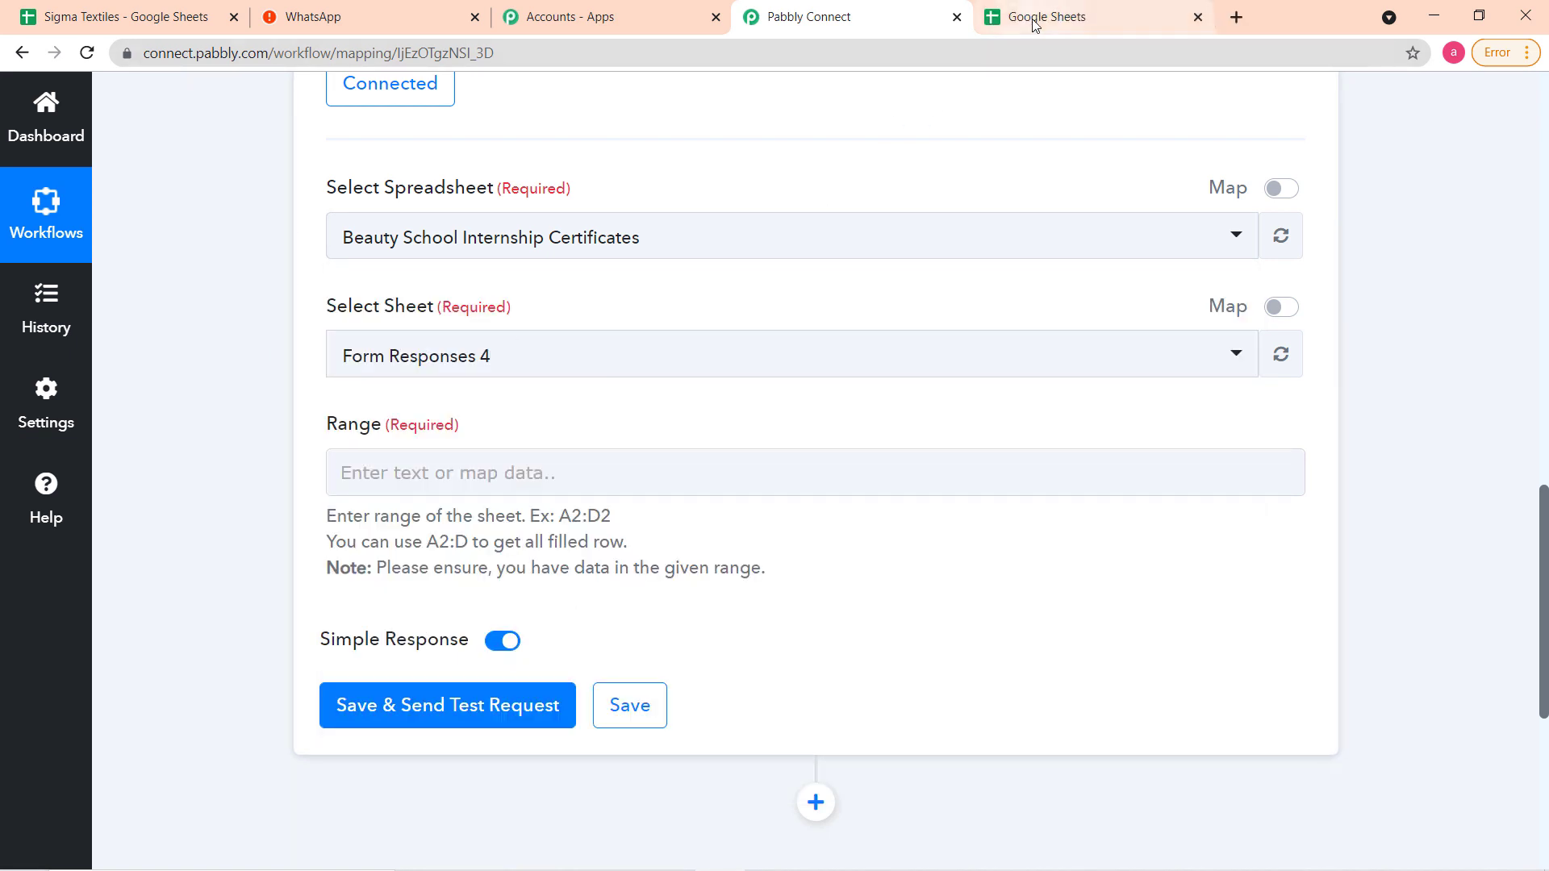
left_click(1049, 18)
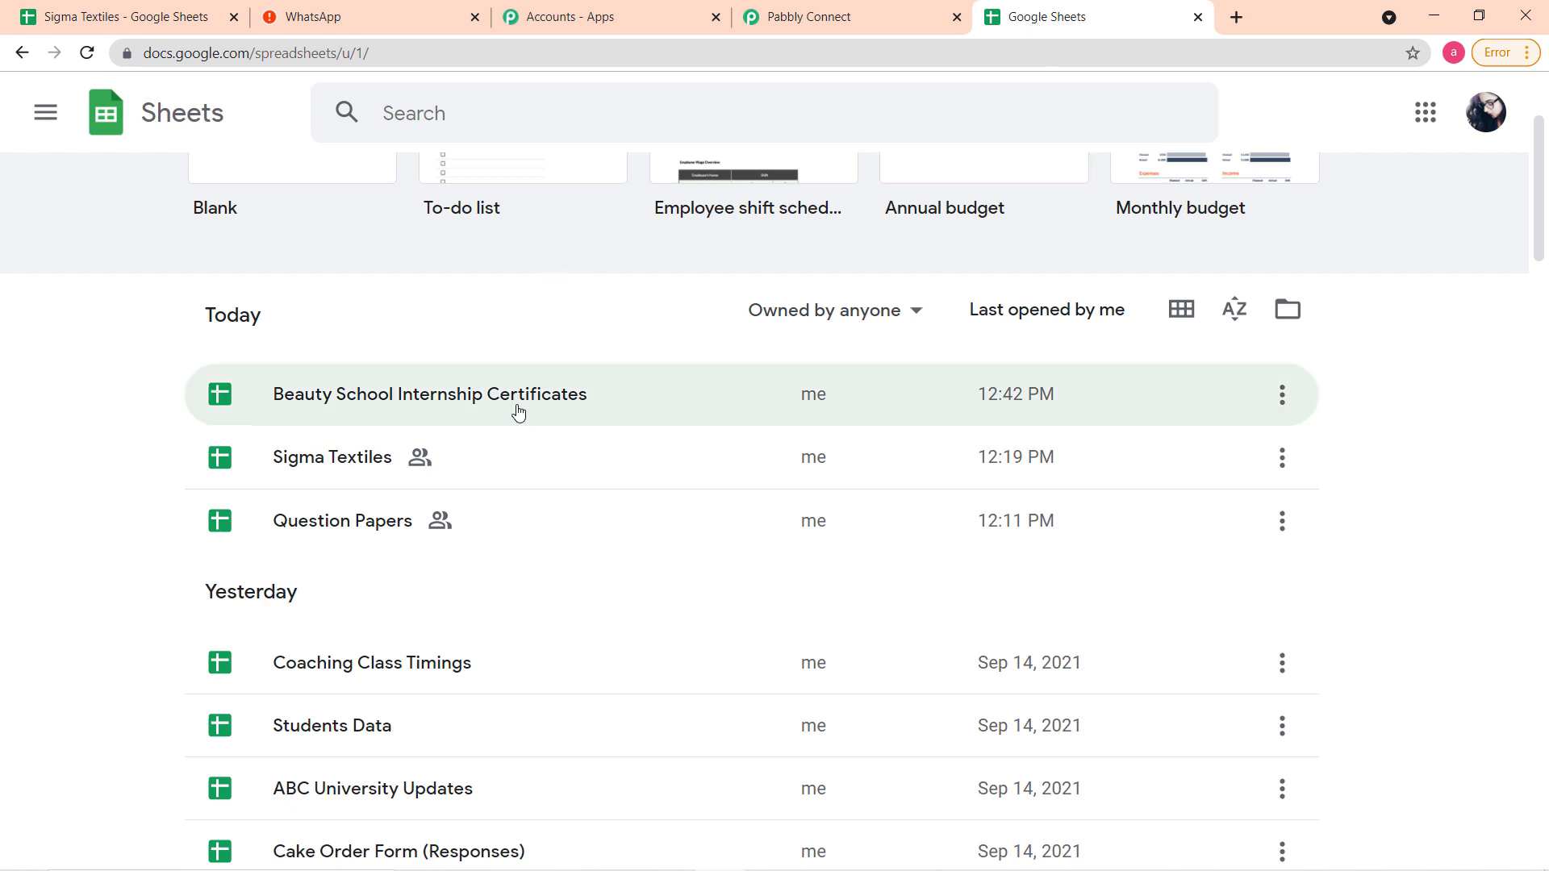
scroll(180, 398, "down", 5)
scroll(178, 428, "down", 10)
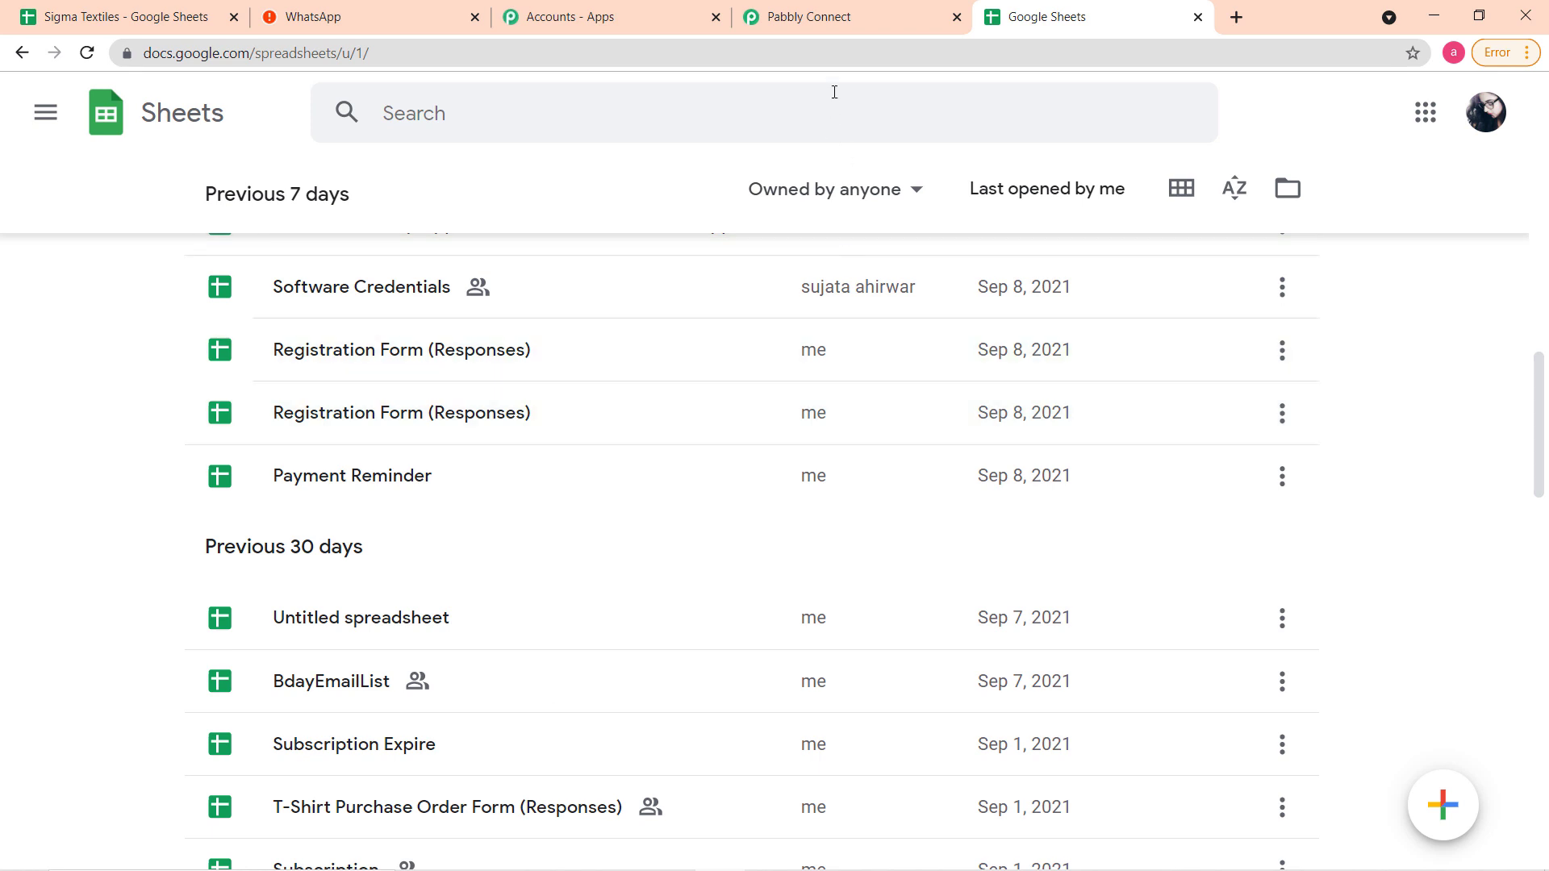
left_click(809, 18)
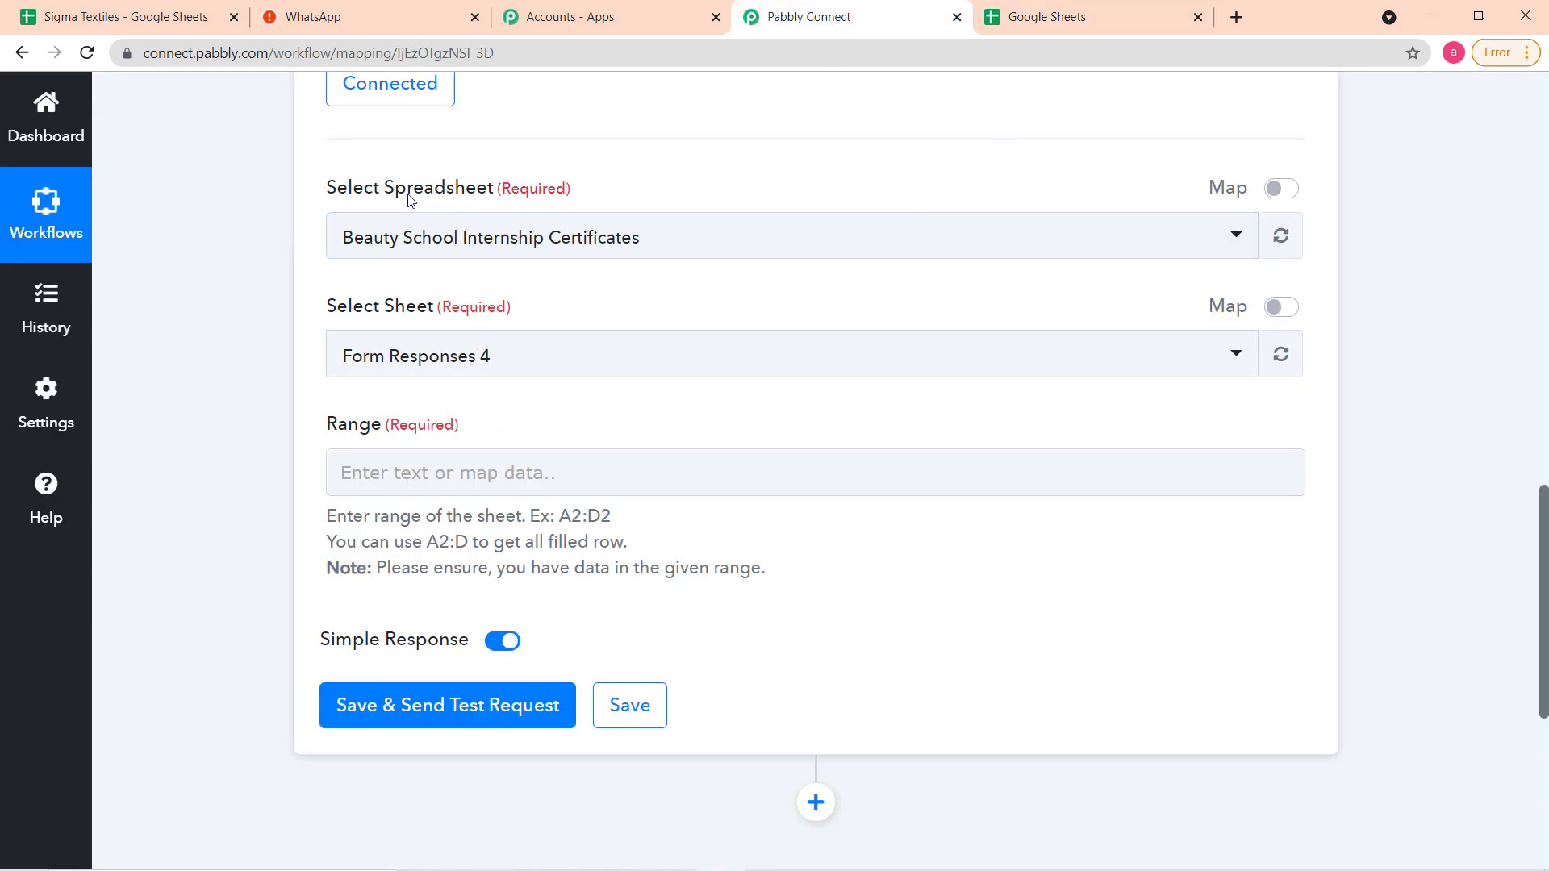
Check the source spreadsheet's name in Google Sheets, search the workflow's spreadsheet list for "si" and choose Sigma Textiles.
left_click(771, 255)
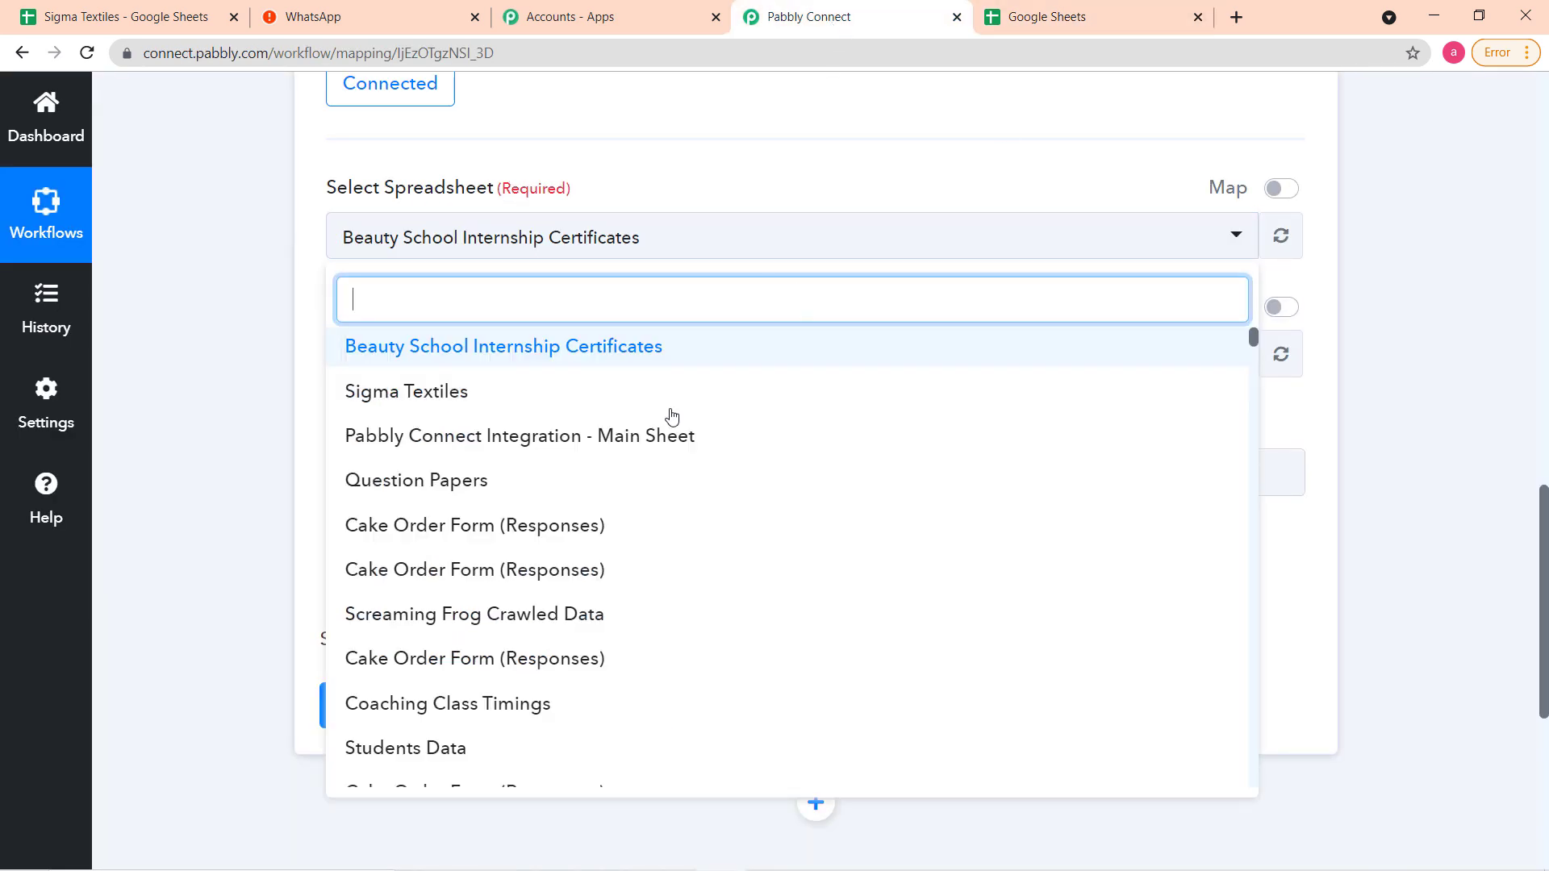
scroll(609, 412, "down", 3)
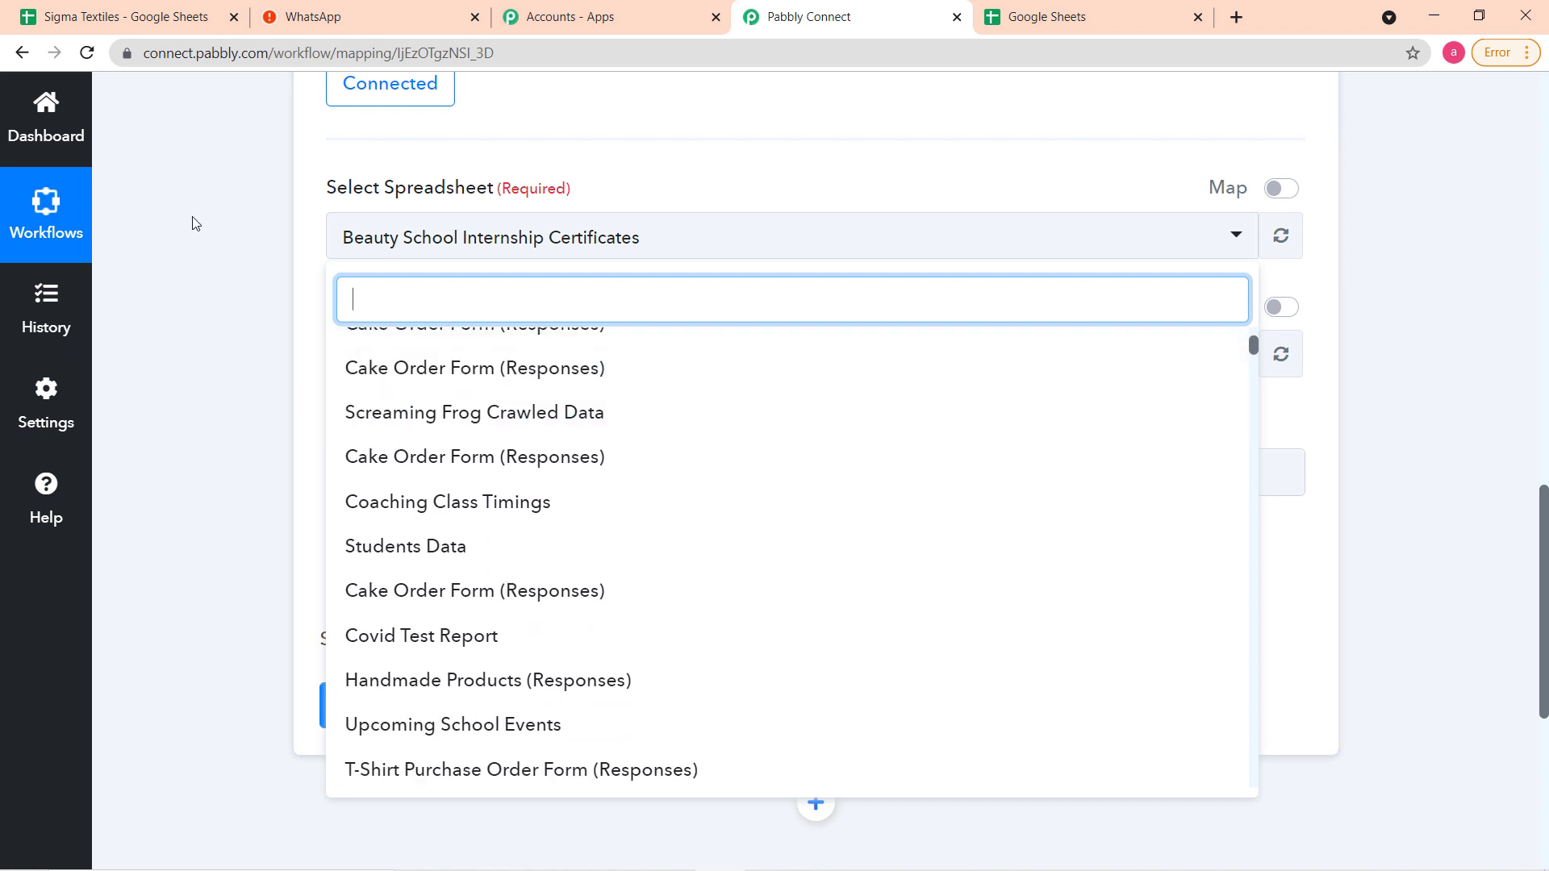
left_click(135, 23)
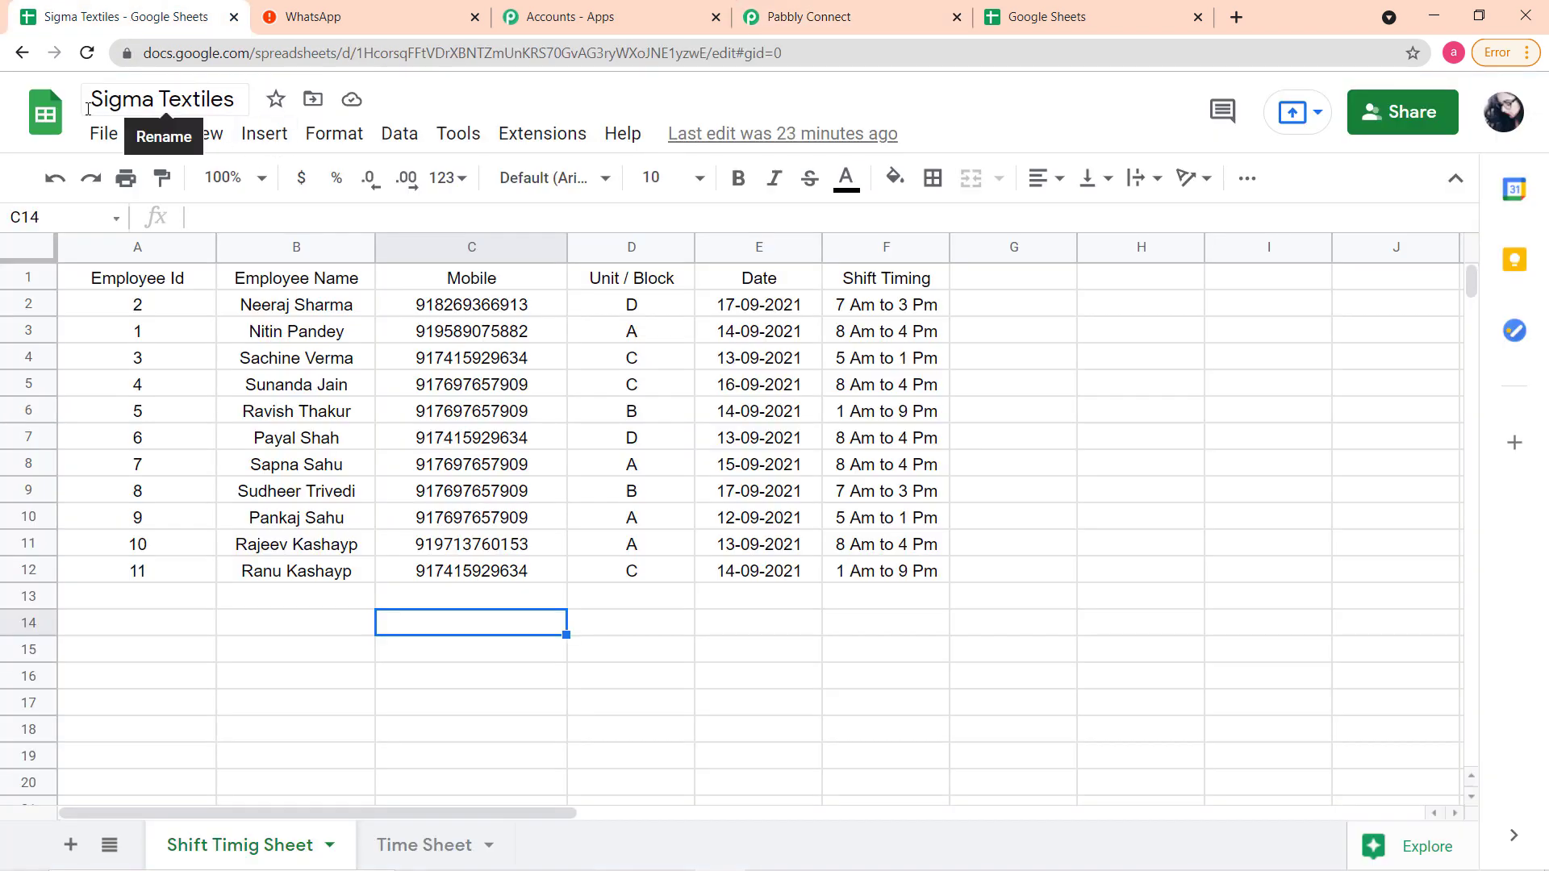
left_click(846, 23)
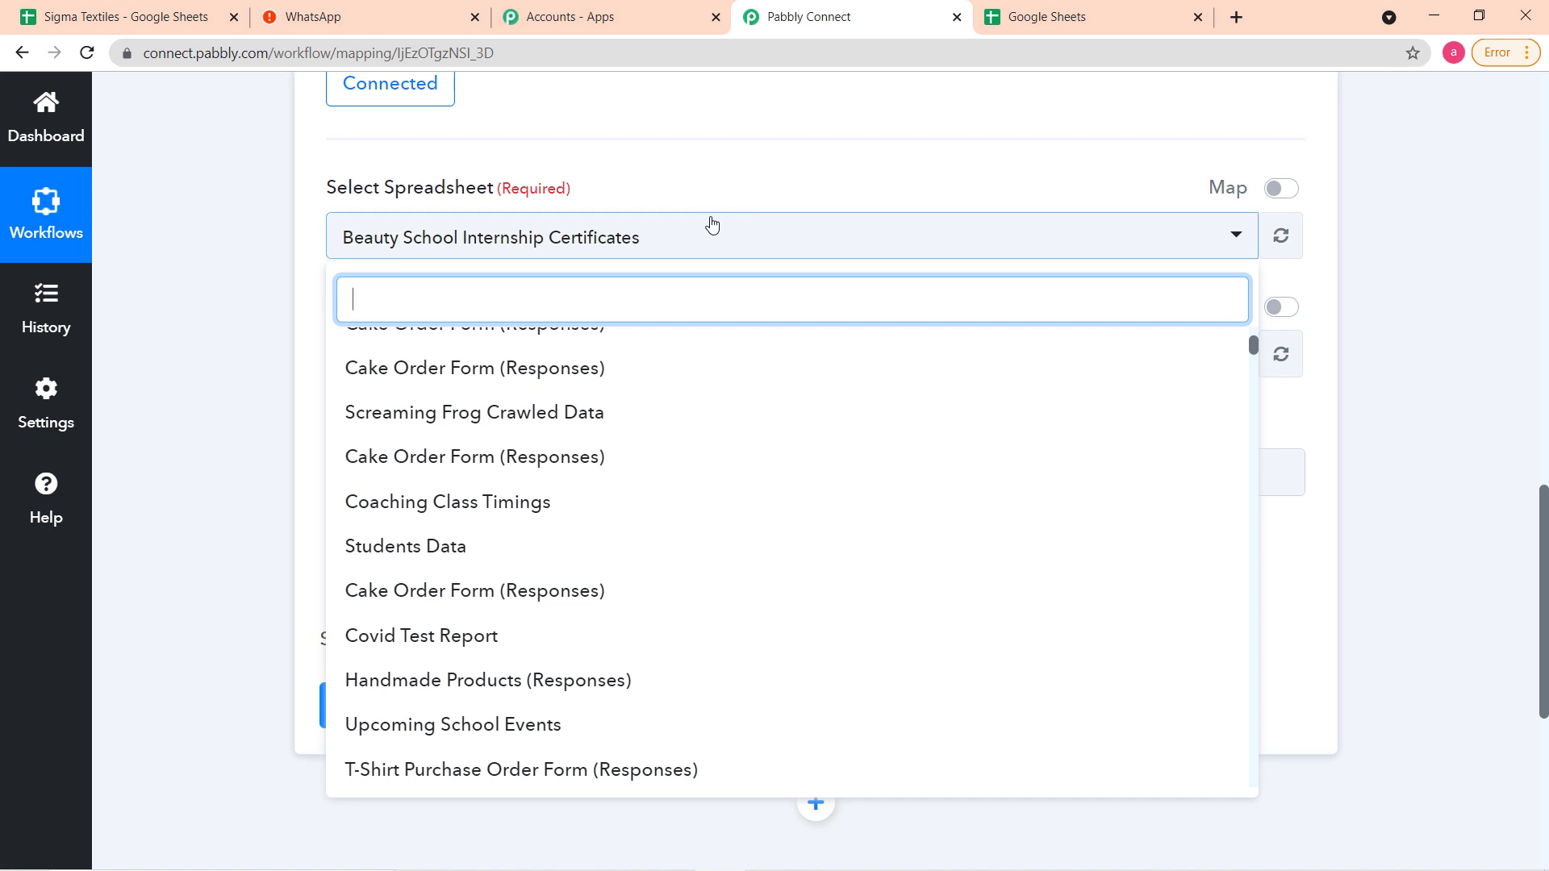
type("s")
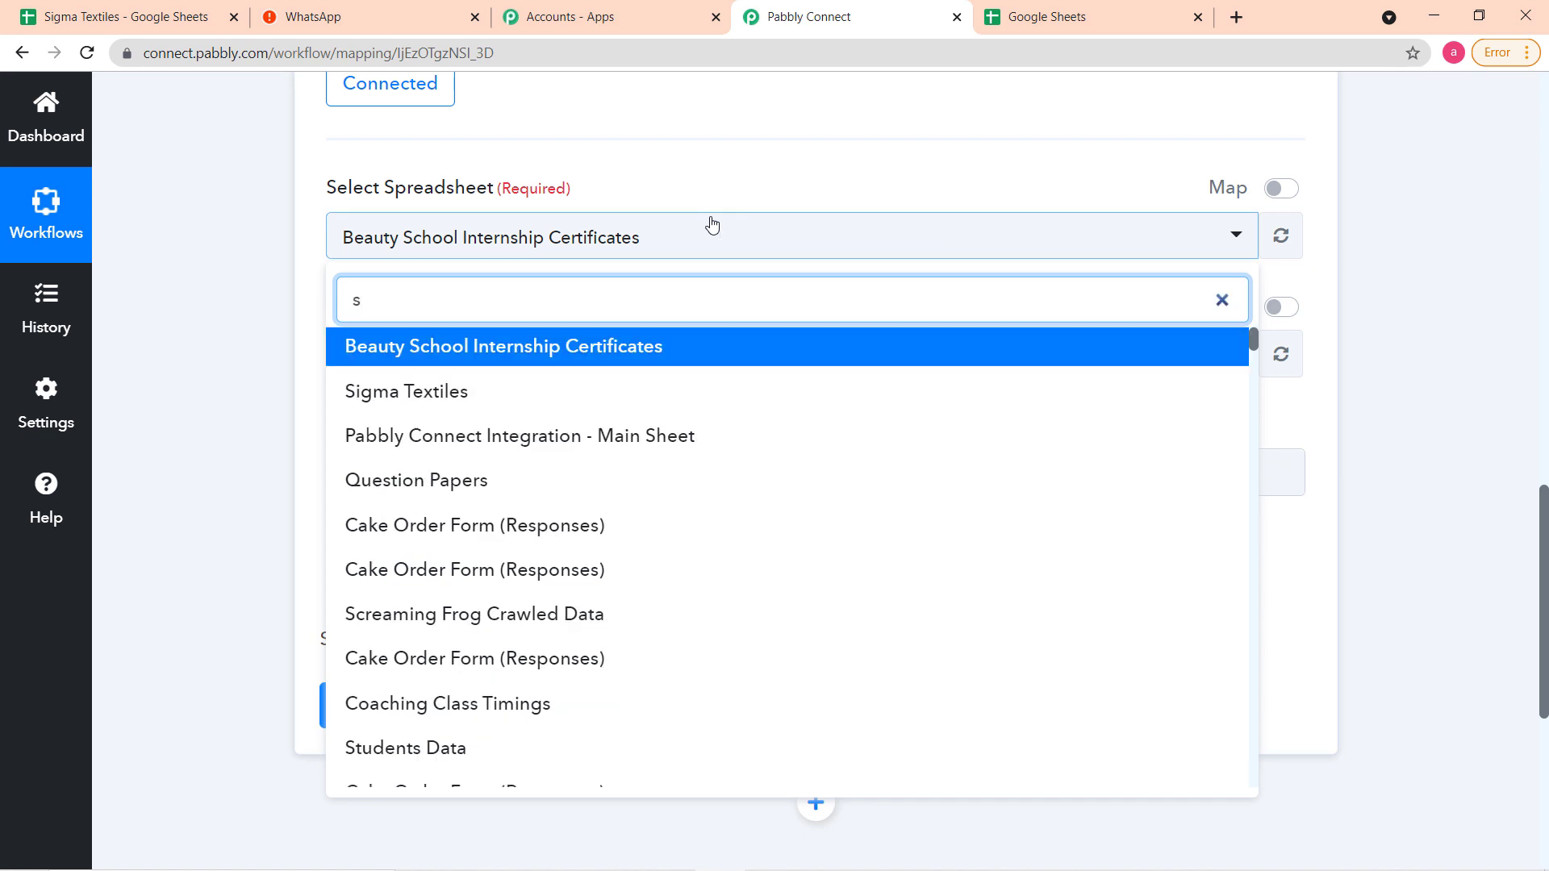
type("i")
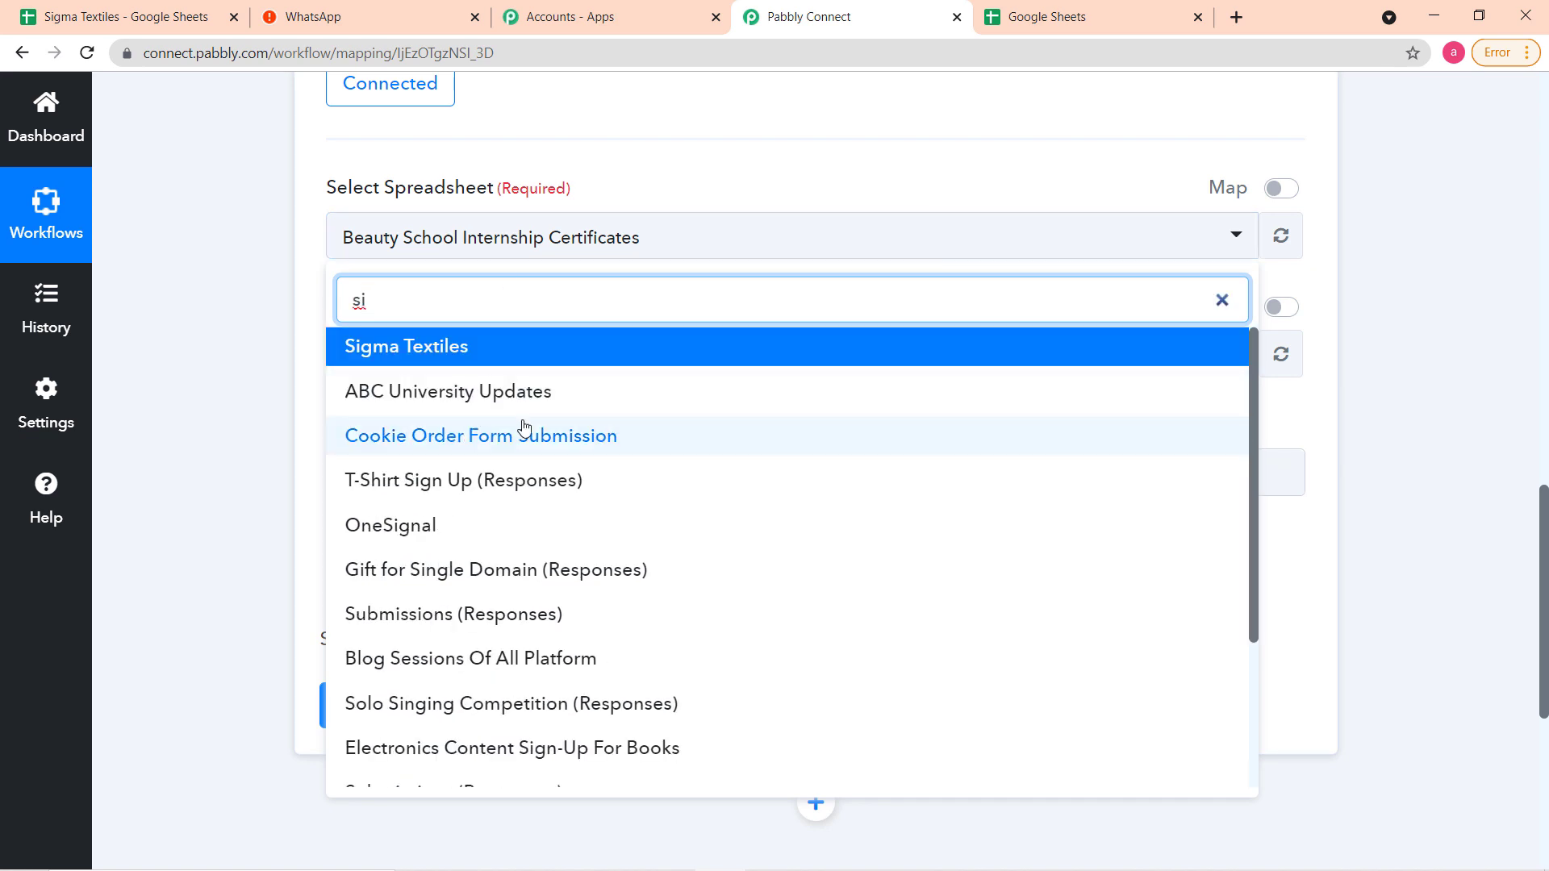
left_click(376, 354)
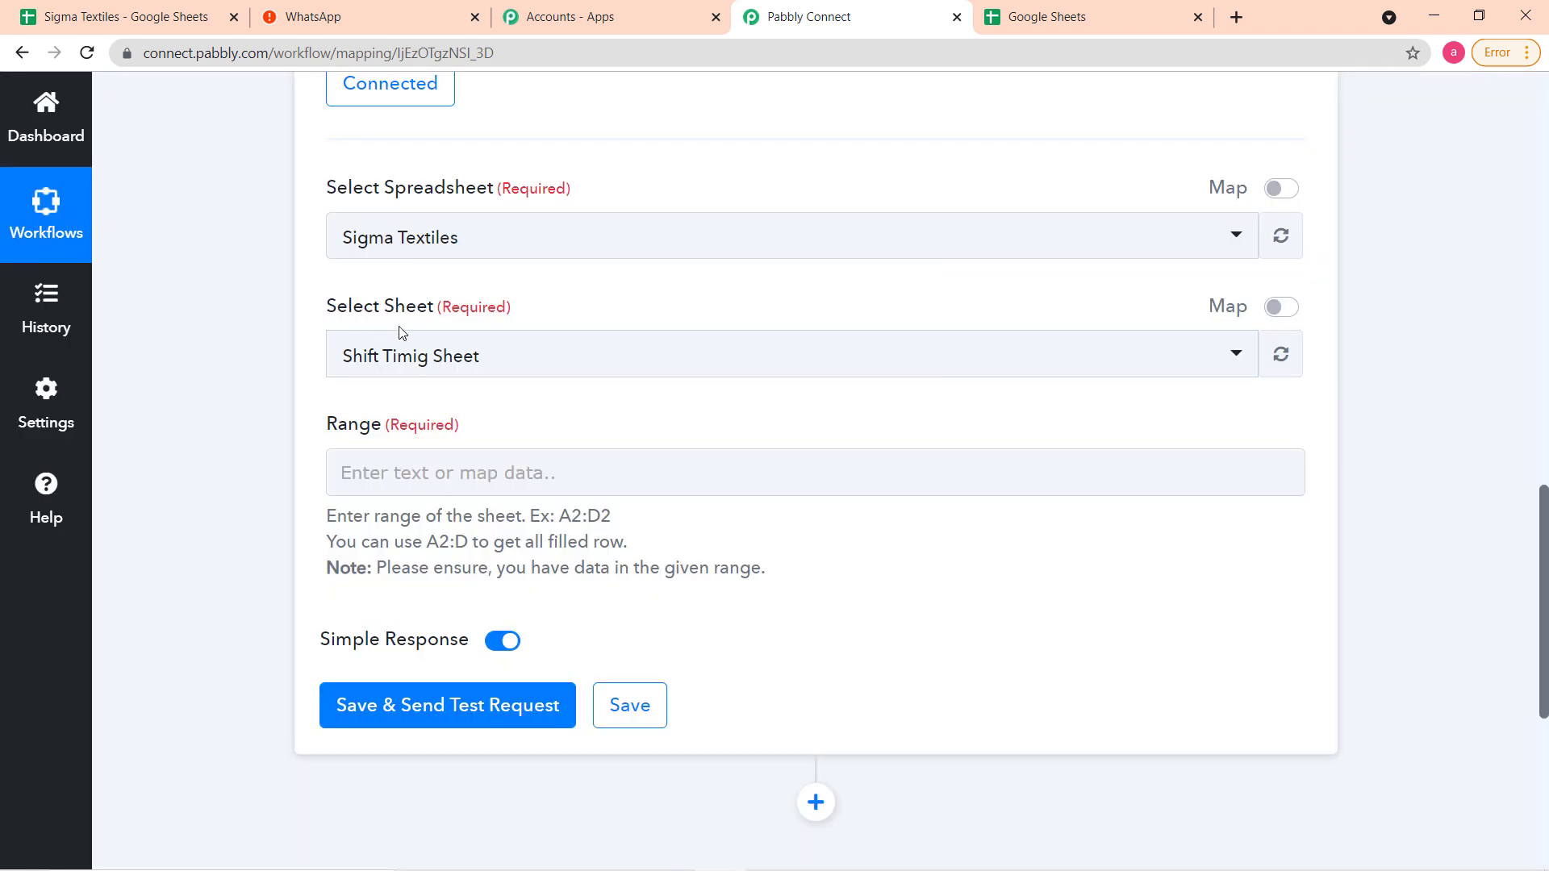
Check the sheet names in the Sigma Textiles spreadsheet and choose Shift Timig Sheet as the sheet in the workflow.
left_click(30, 13)
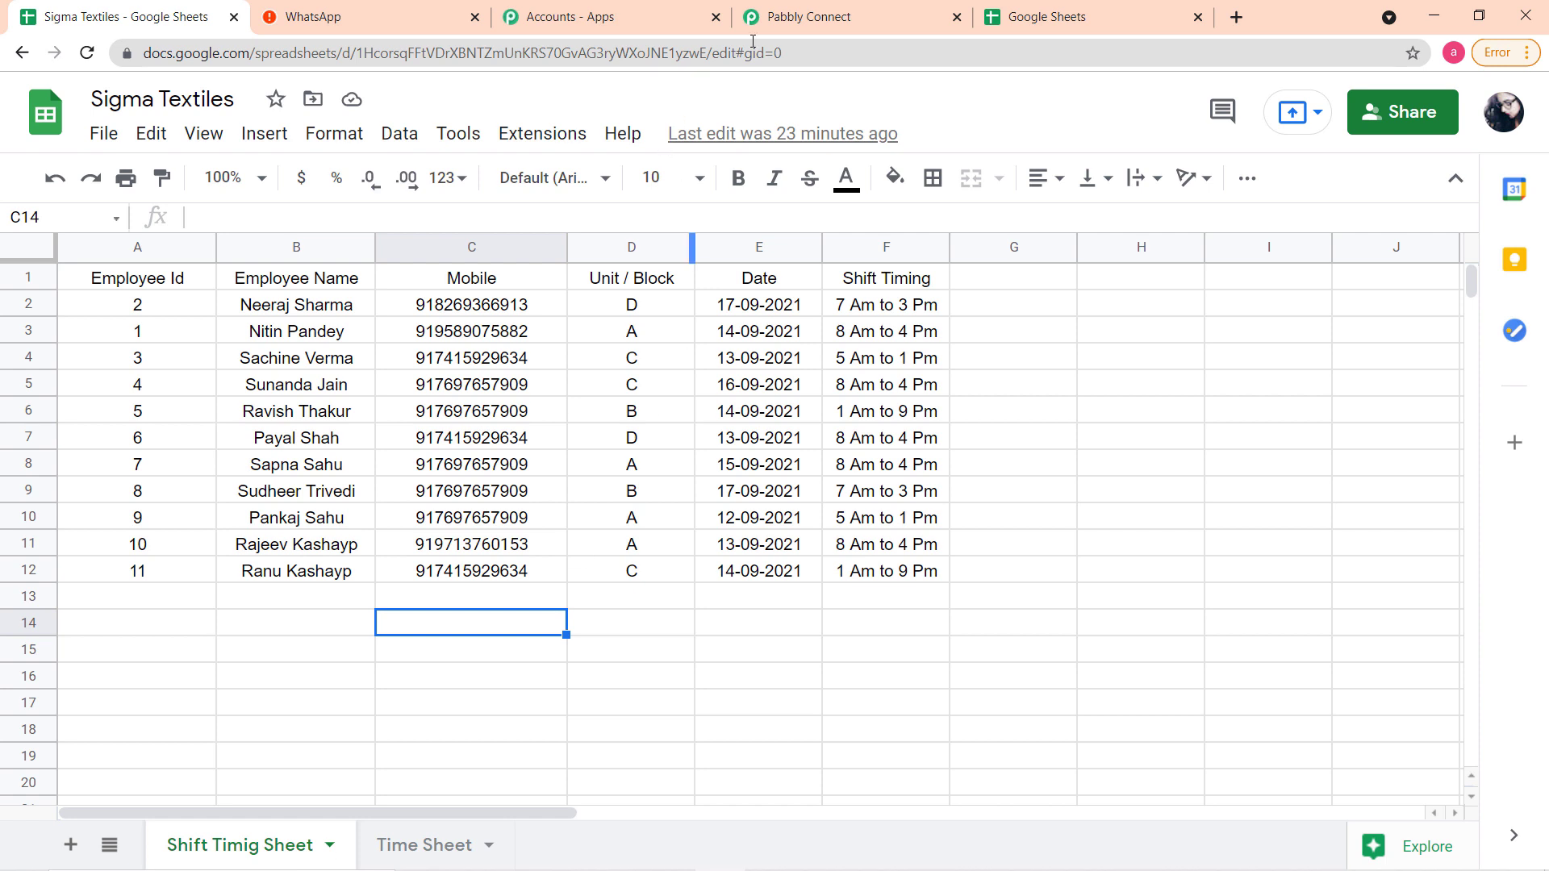
left_click(792, 18)
left_click(652, 370)
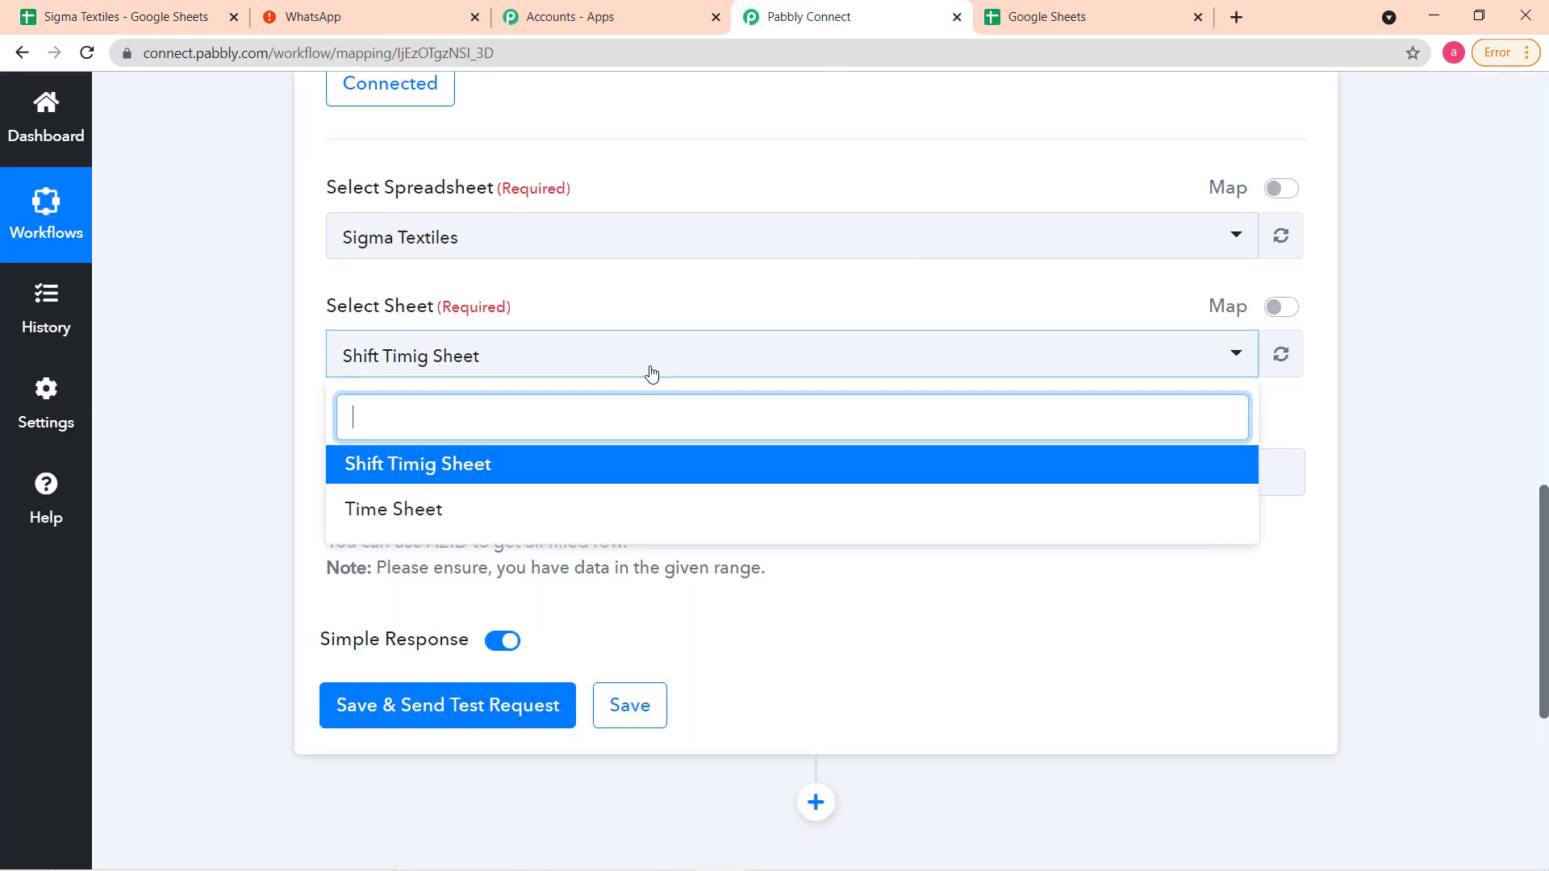
left_click(356, 473)
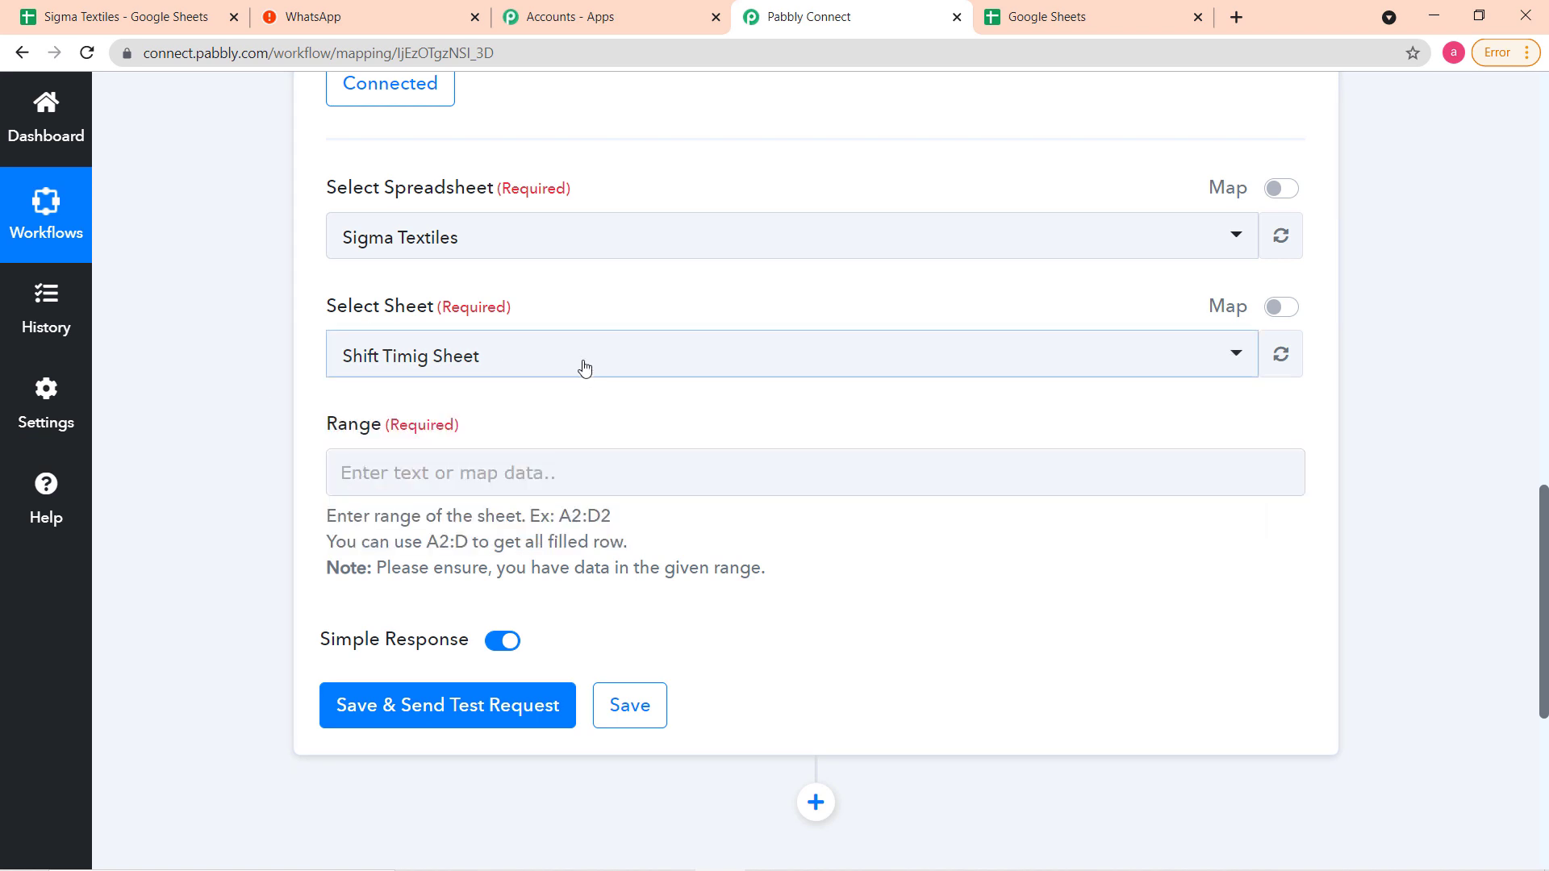
Switch to the Sigma Textiles spreadsheet in Google Sheets and select all employee data in cells A2:F12, without the header row.
scroll(764, 472, "down", 1)
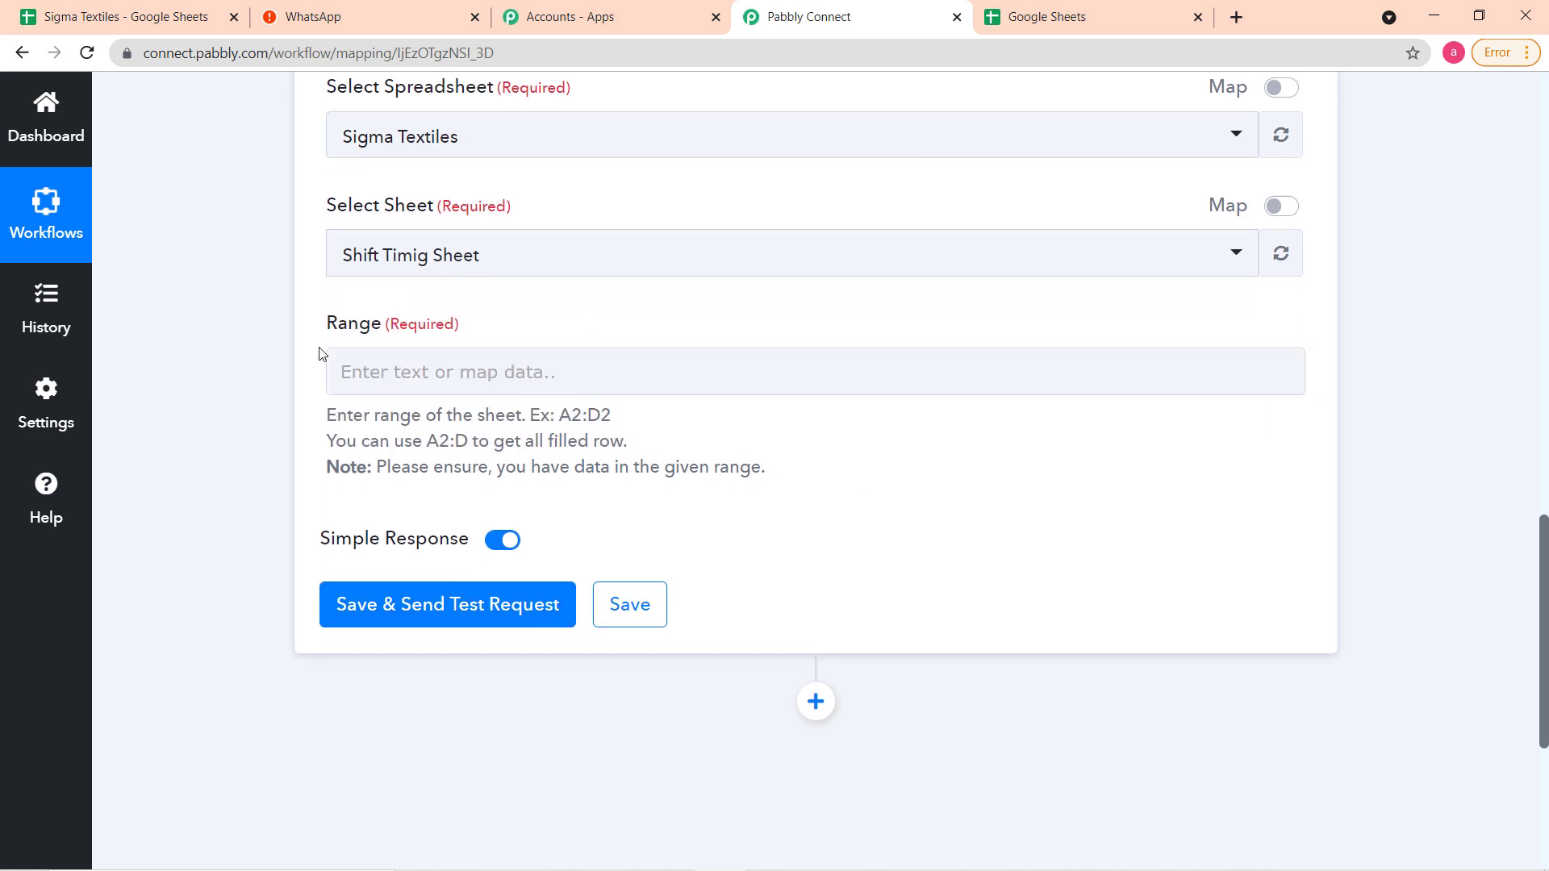
left_click(400, 378)
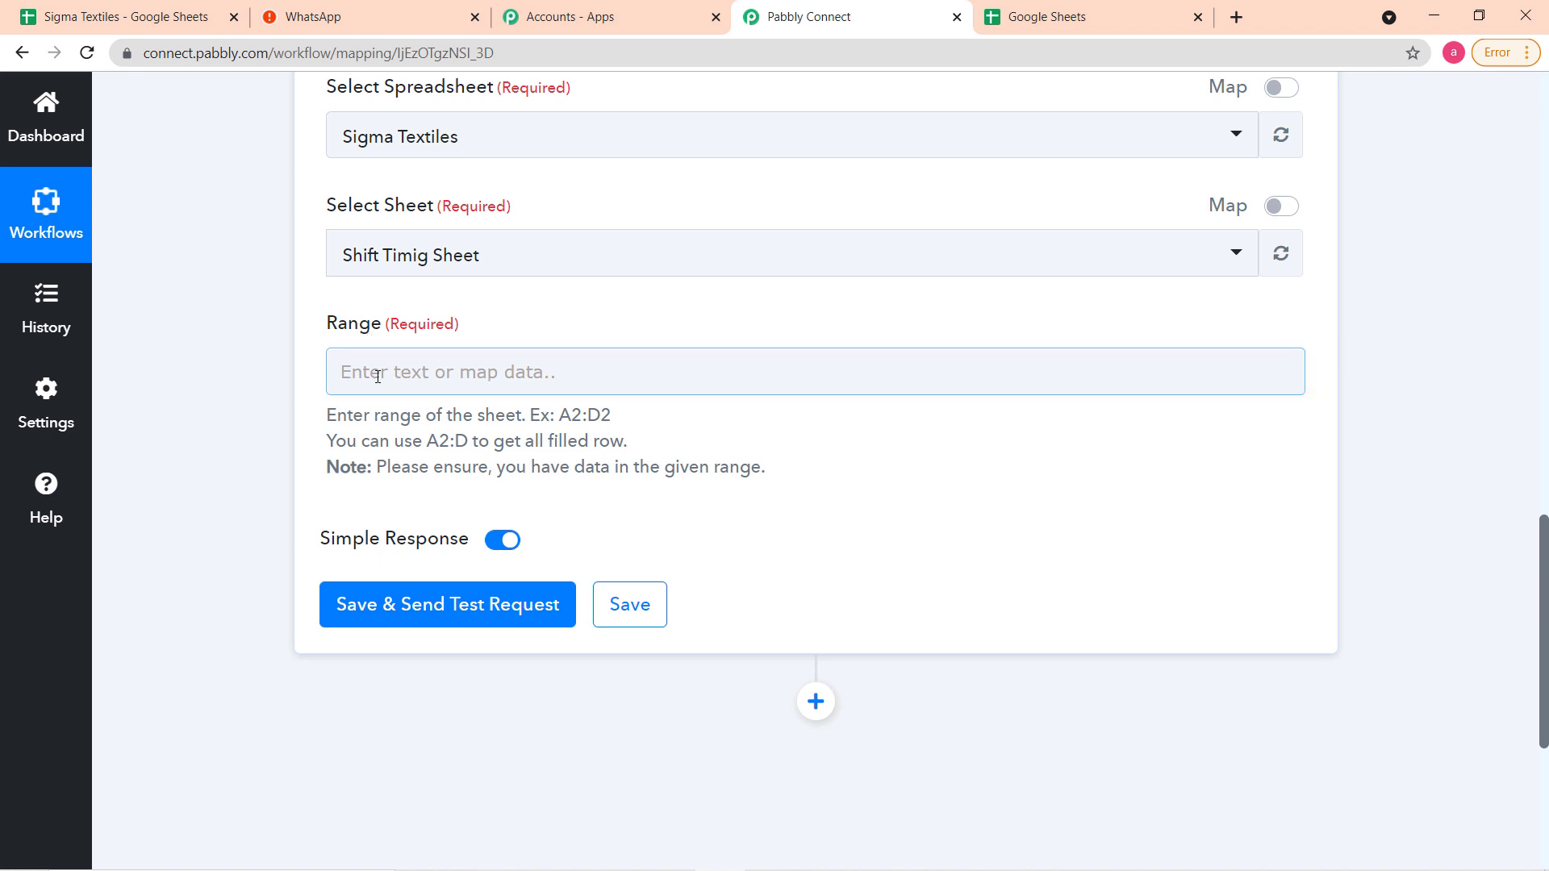
left_click(158, 29)
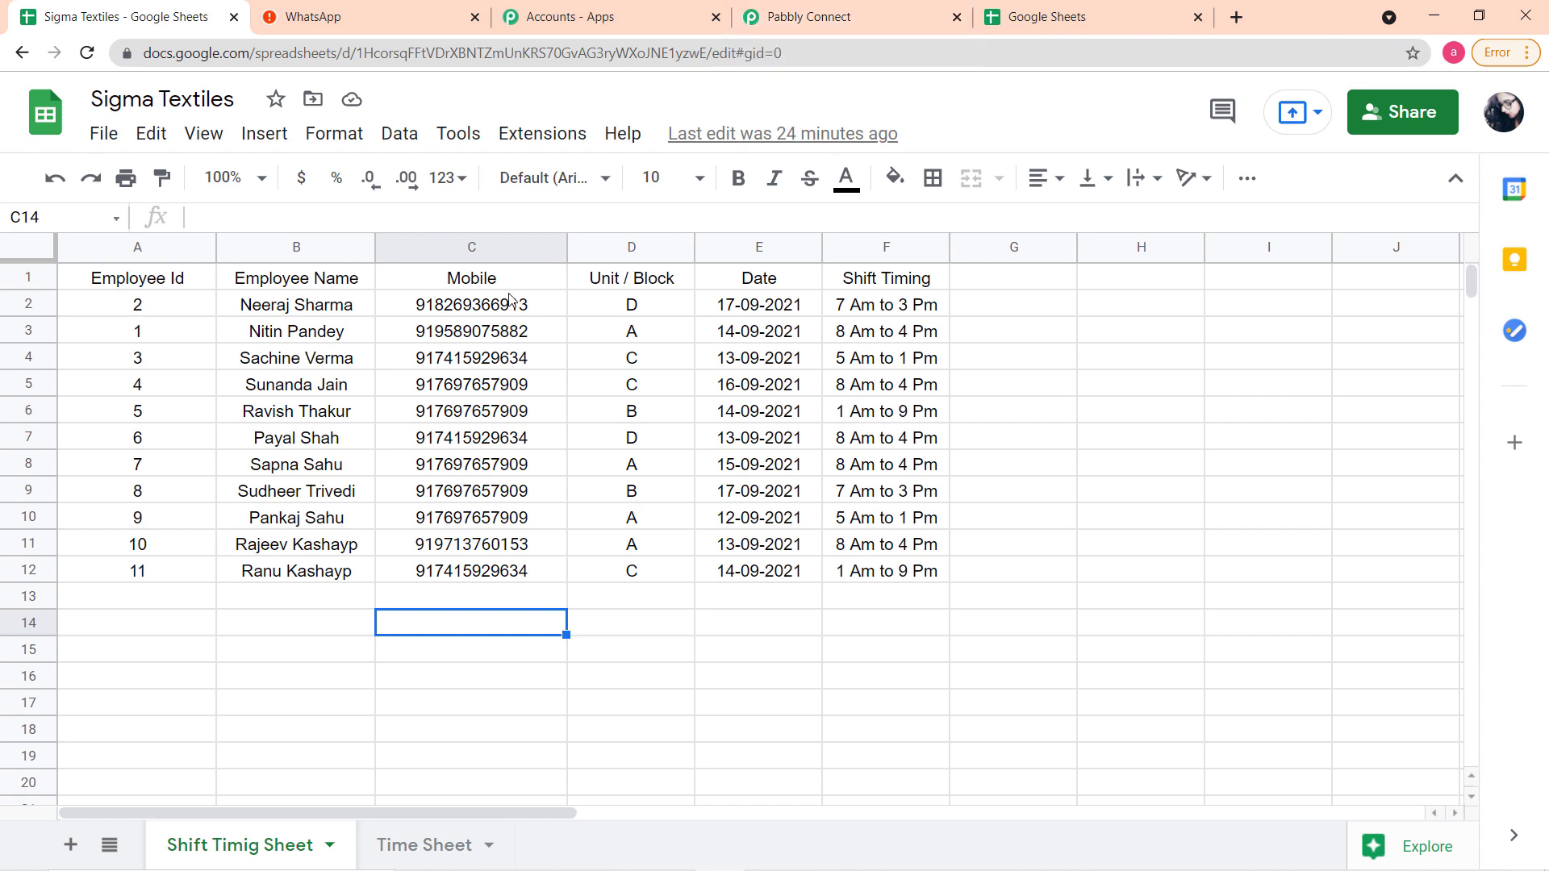
left_click(136, 314)
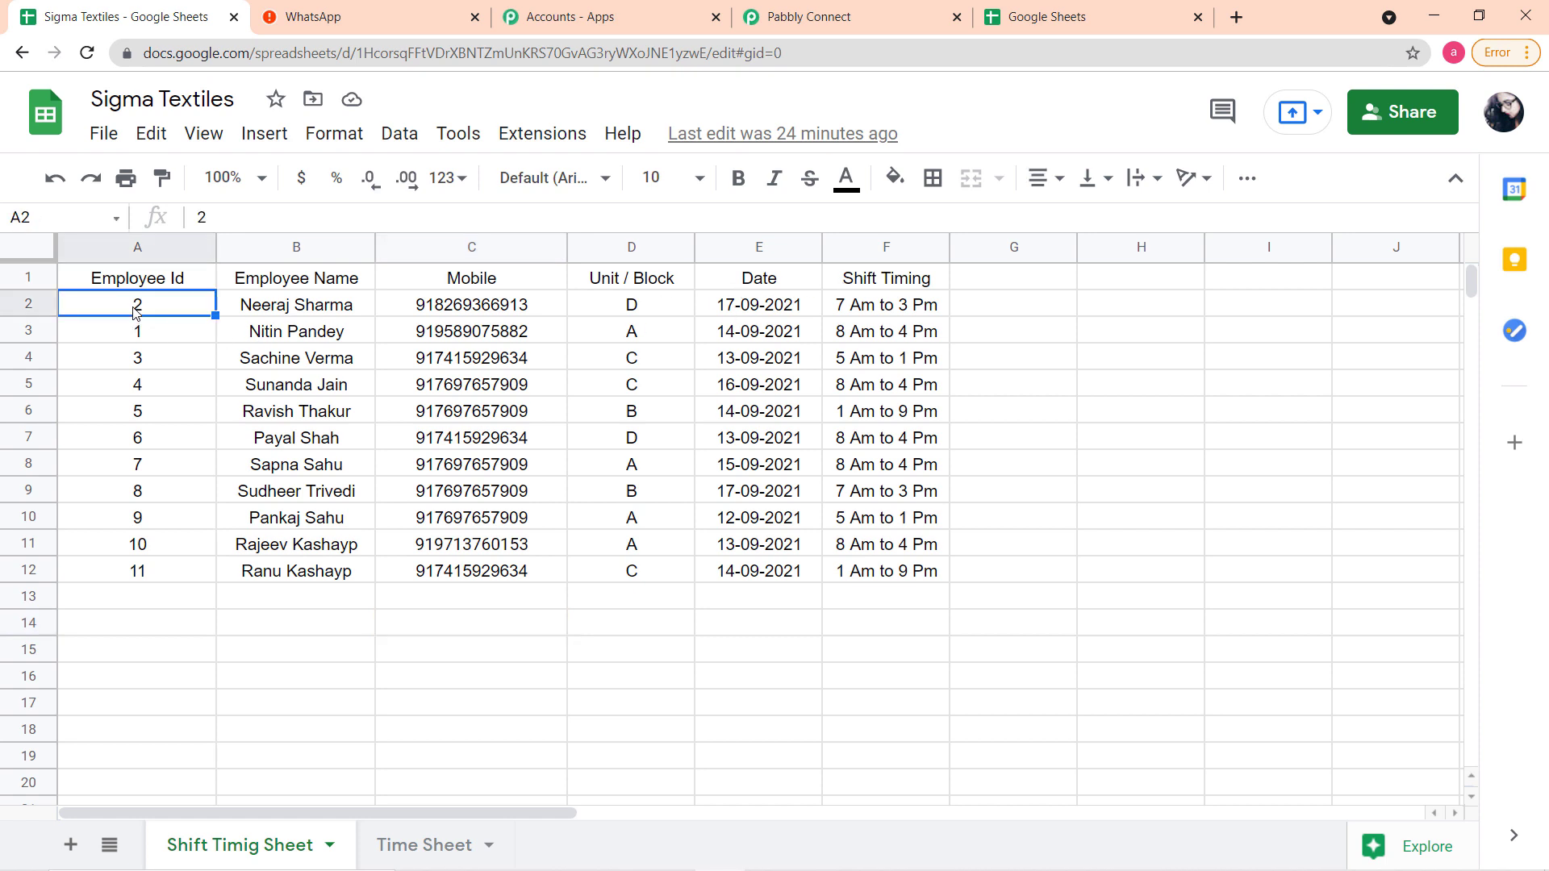
key("shift+Right")
key("shift+Right")
key("shift+Right")
key("shift+Right")
key("shift+Right")
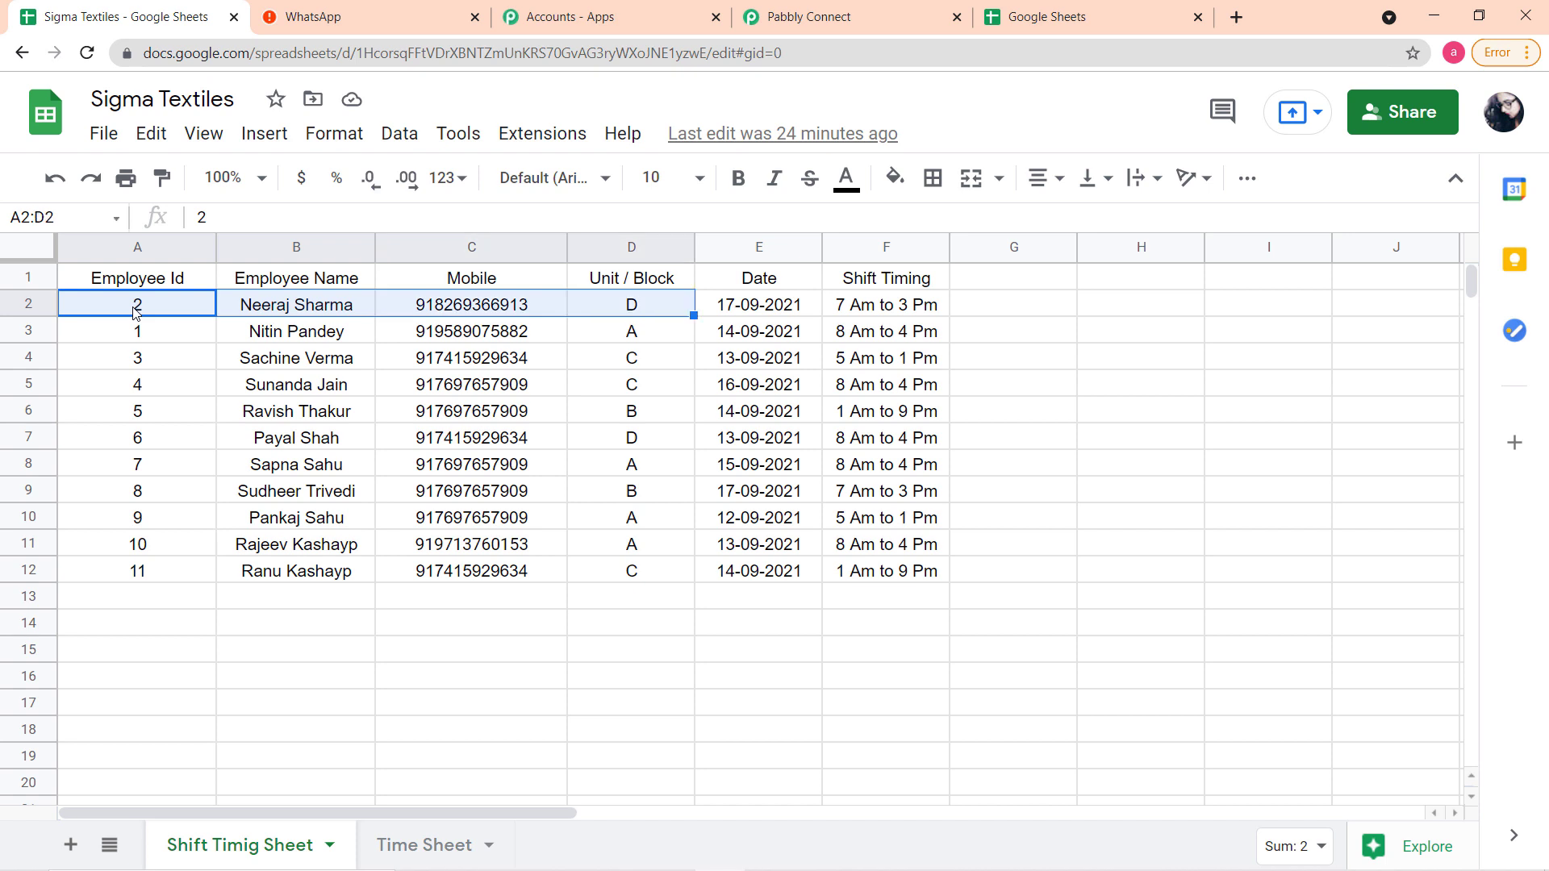
key("shift+Down")
key("shift+Down")
key("shift+Down")
key("shift+Down")
key("shift+Down")
key("shift+Down")
key("shift+Down")
key("shift+Down")
key("shift+Down")
key("shift+Down")
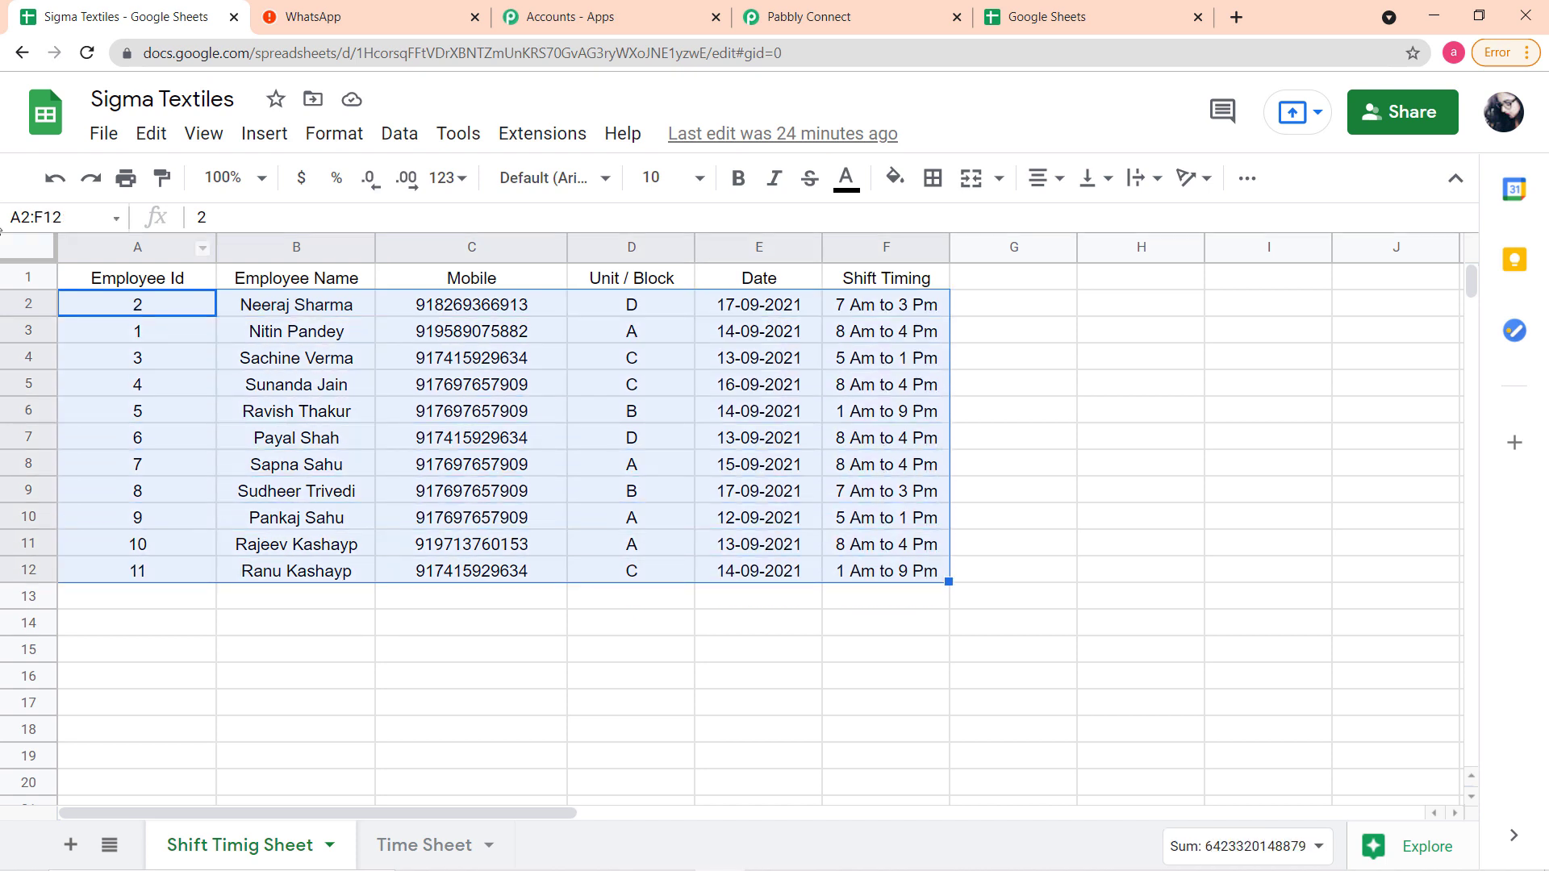
Copy the selected range reference A2:F12 and enter it as the range of the Get Row(s) step in Pabbly Connect.
left_click(57, 220)
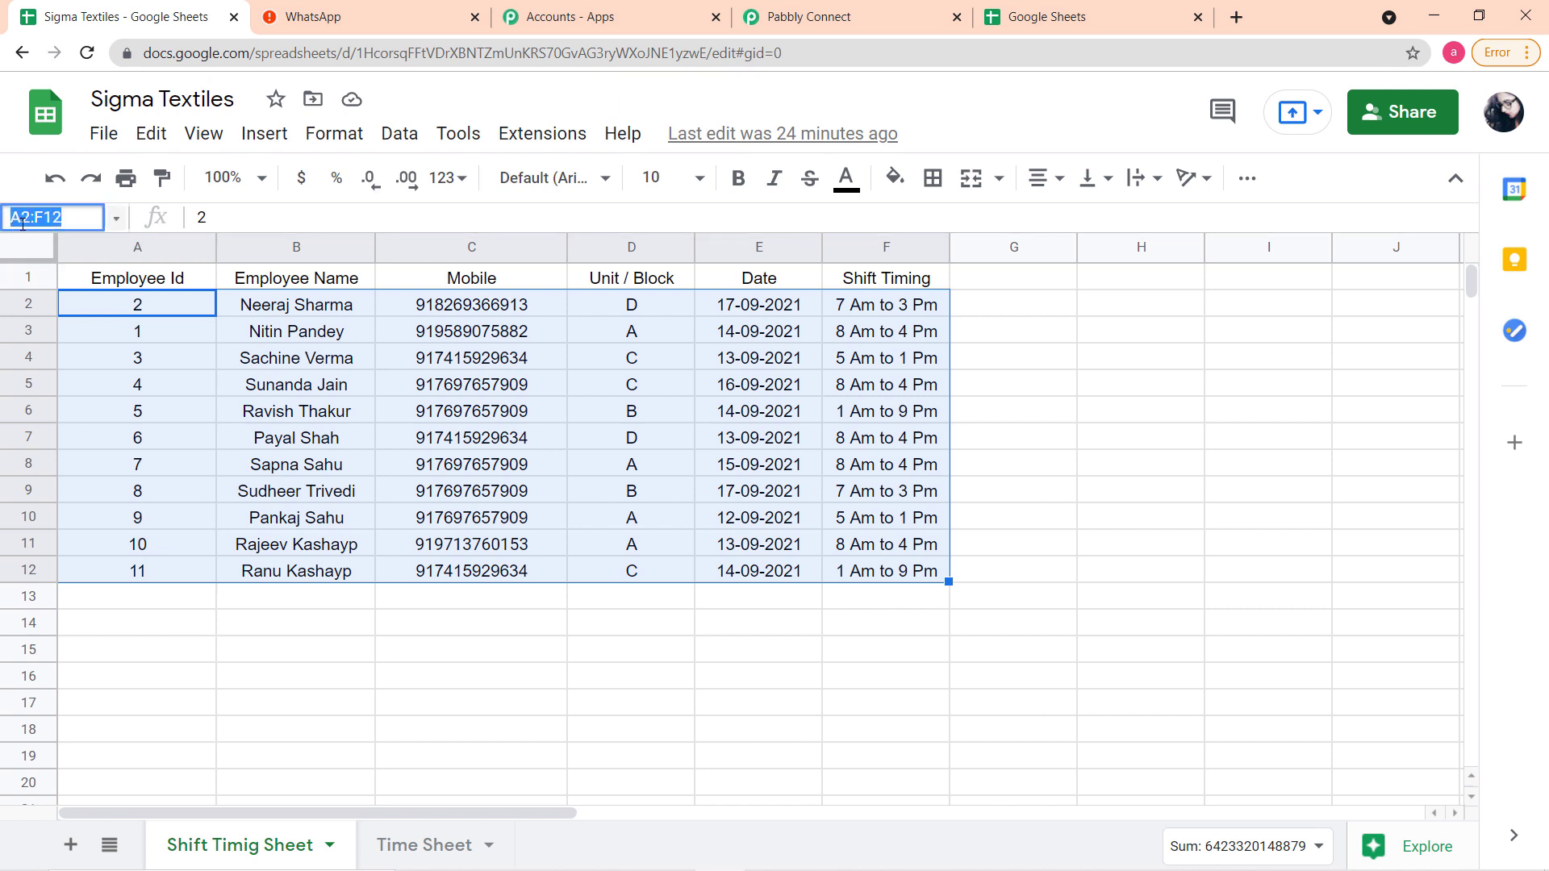
right_click(22, 224)
left_click(71, 300)
left_click(809, 17)
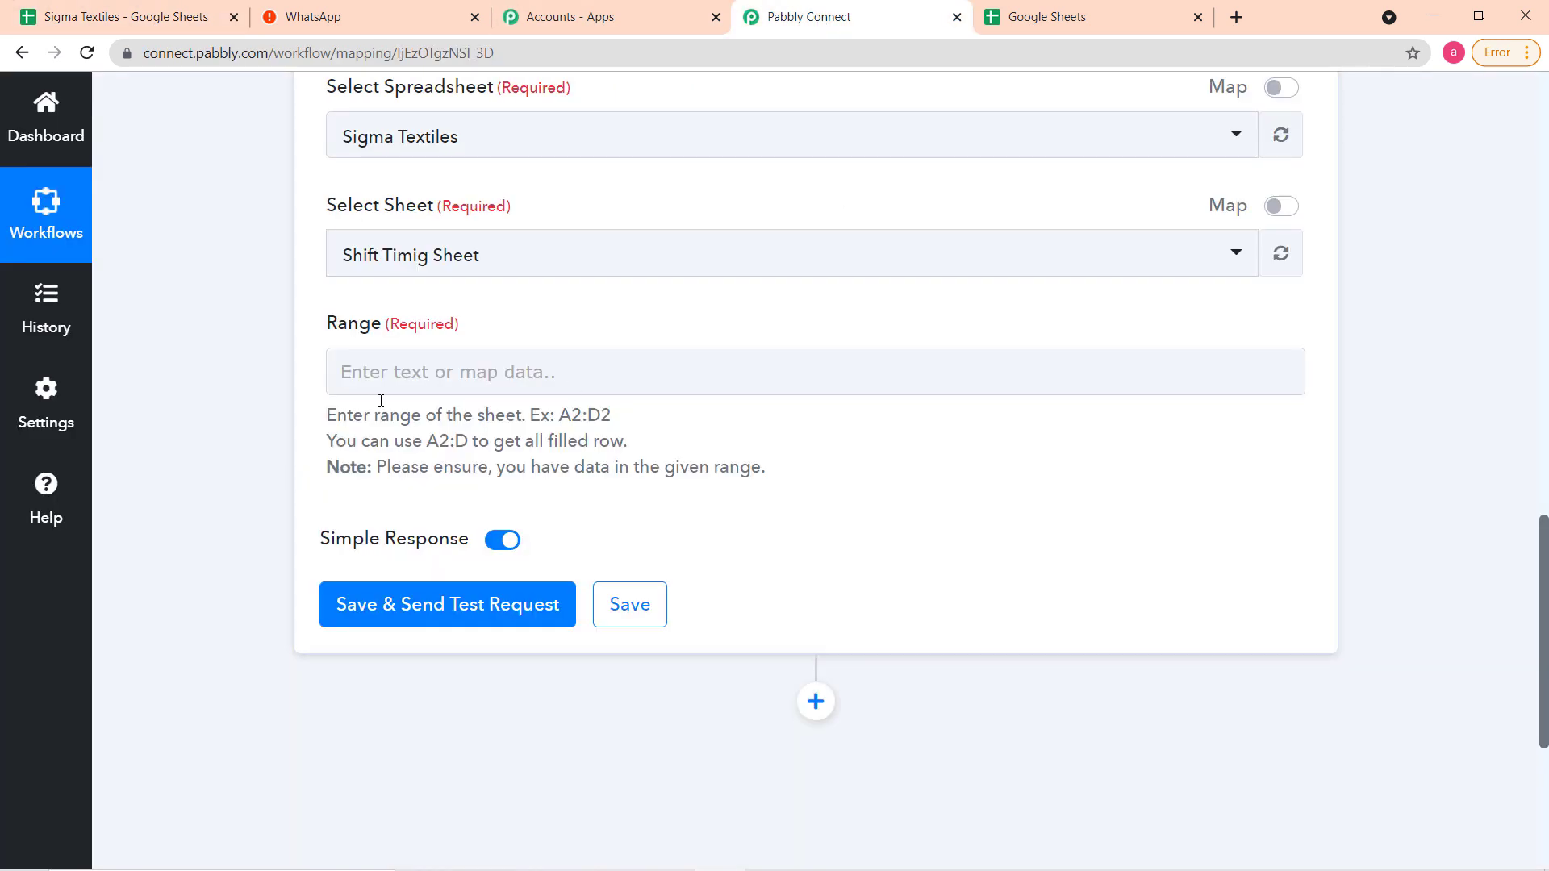
right_click(413, 372)
left_click(443, 537)
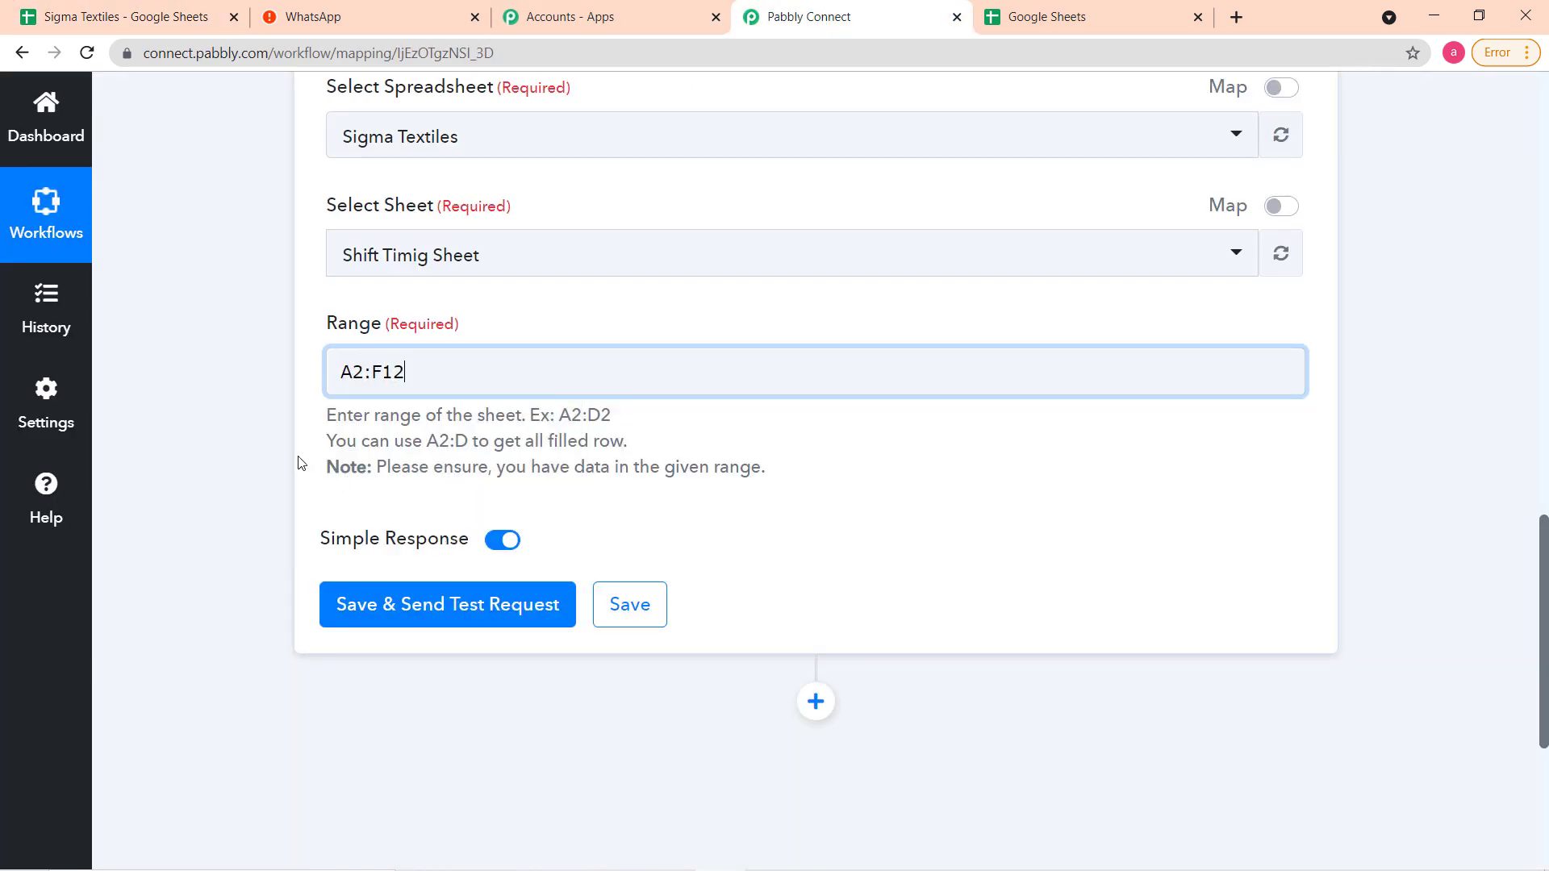
left_click(234, 429)
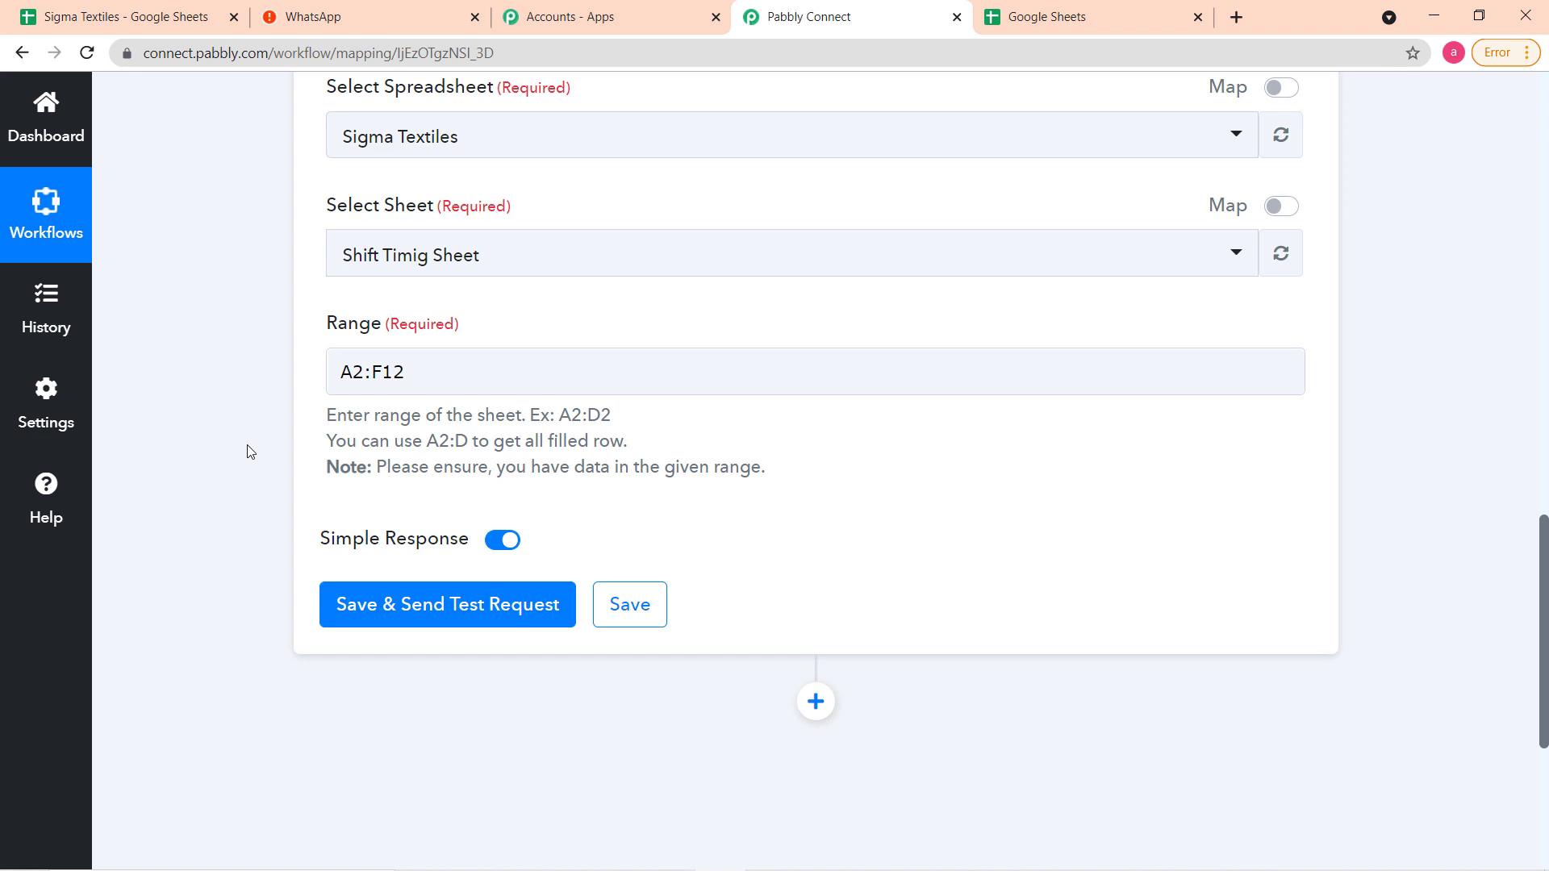
left_click(345, 379)
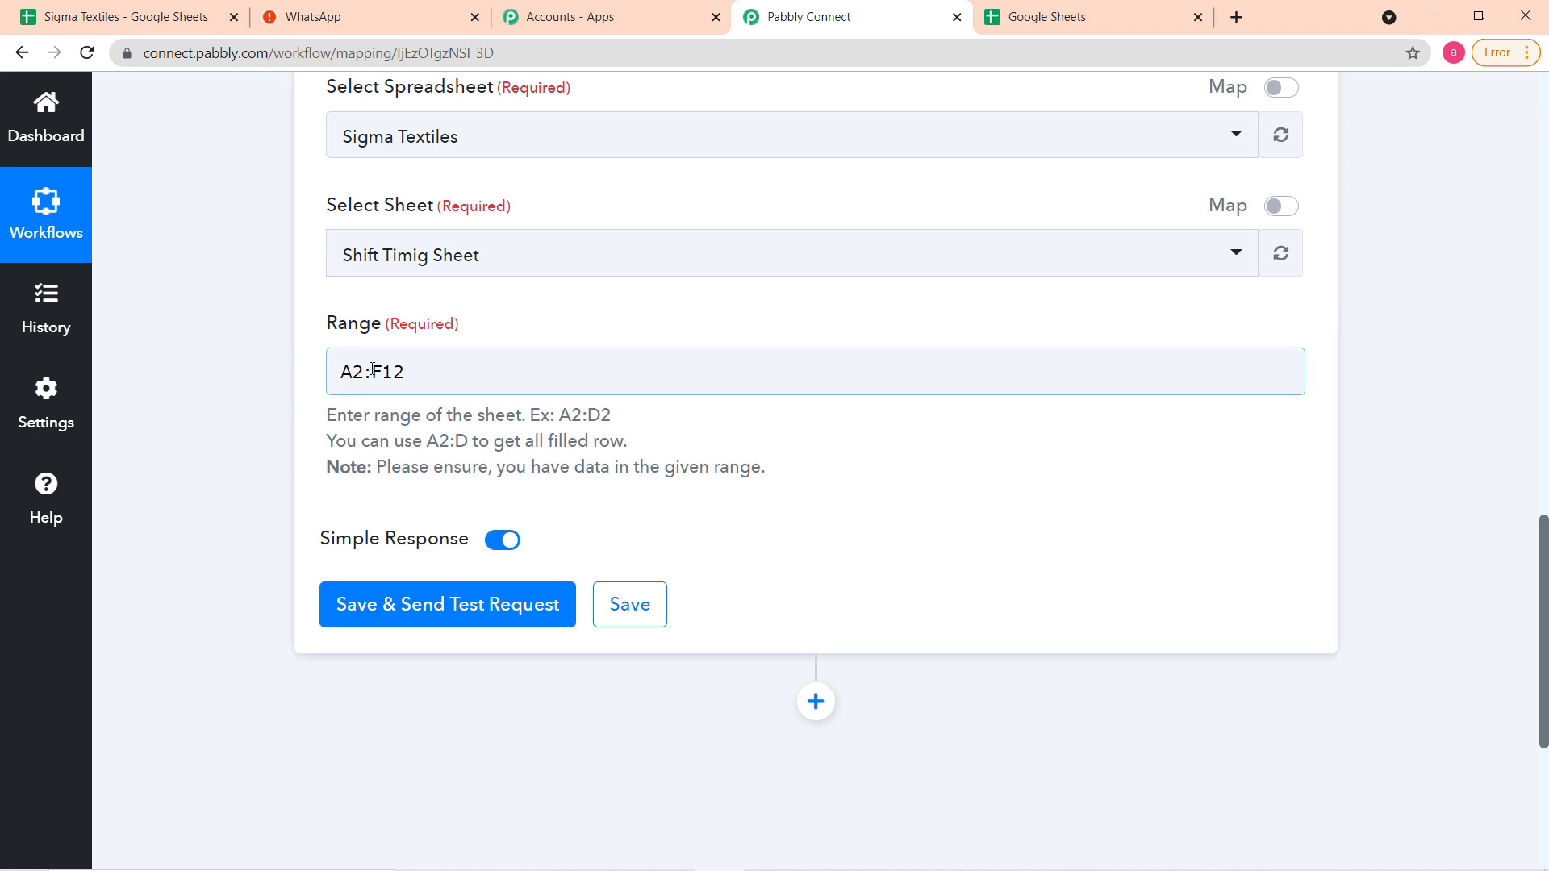
Switch to the Sigma Textiles spreadsheet in Google Sheets and look over the employee rows below the header.
left_click(125, 17)
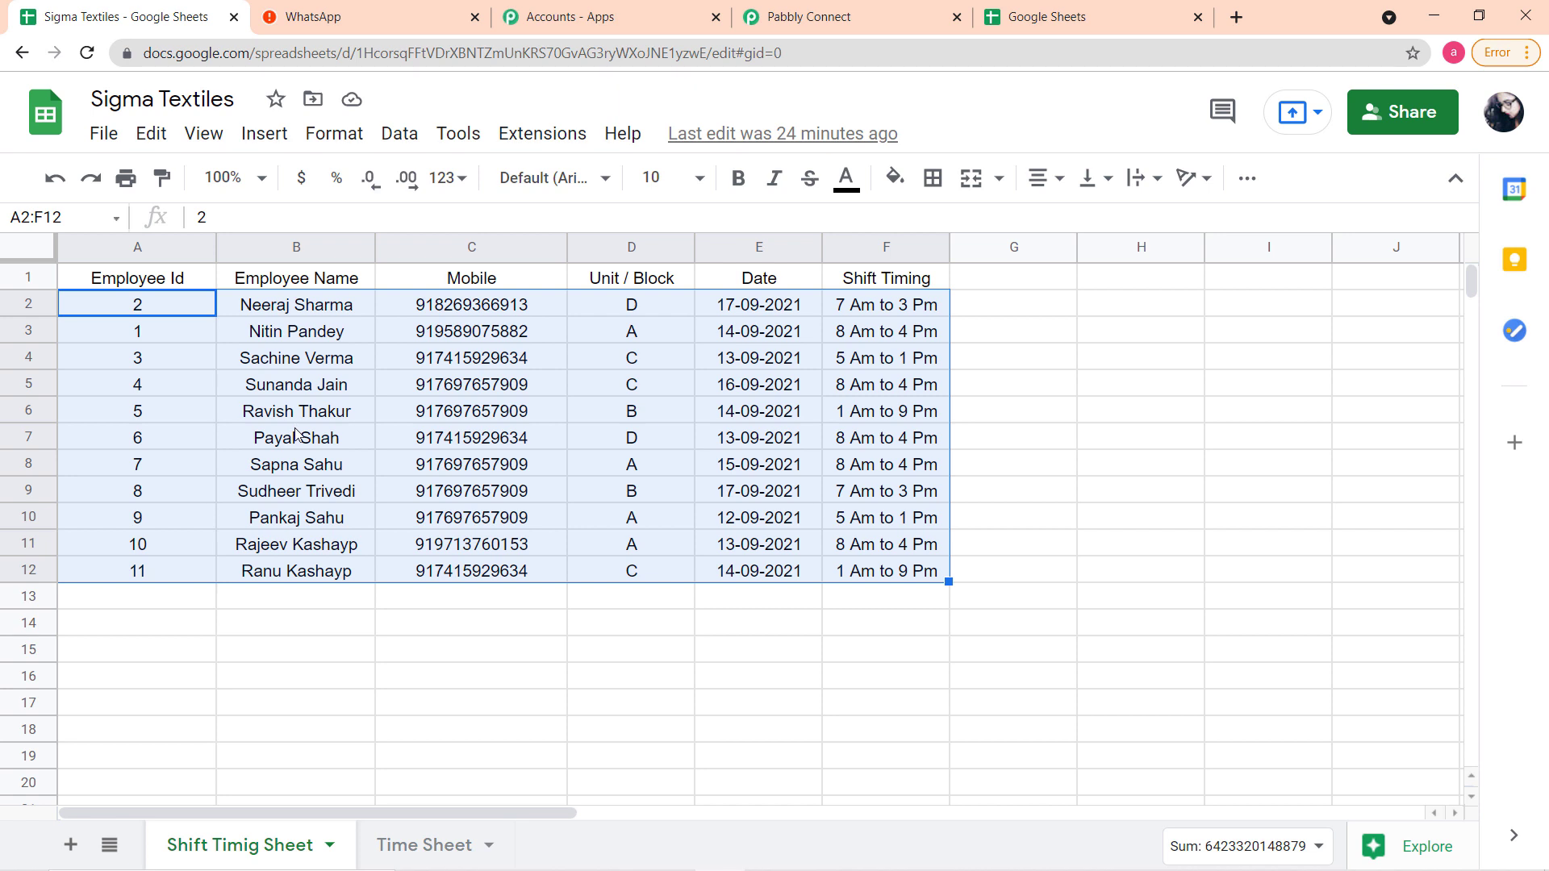
left_click(262, 609)
left_click(215, 553)
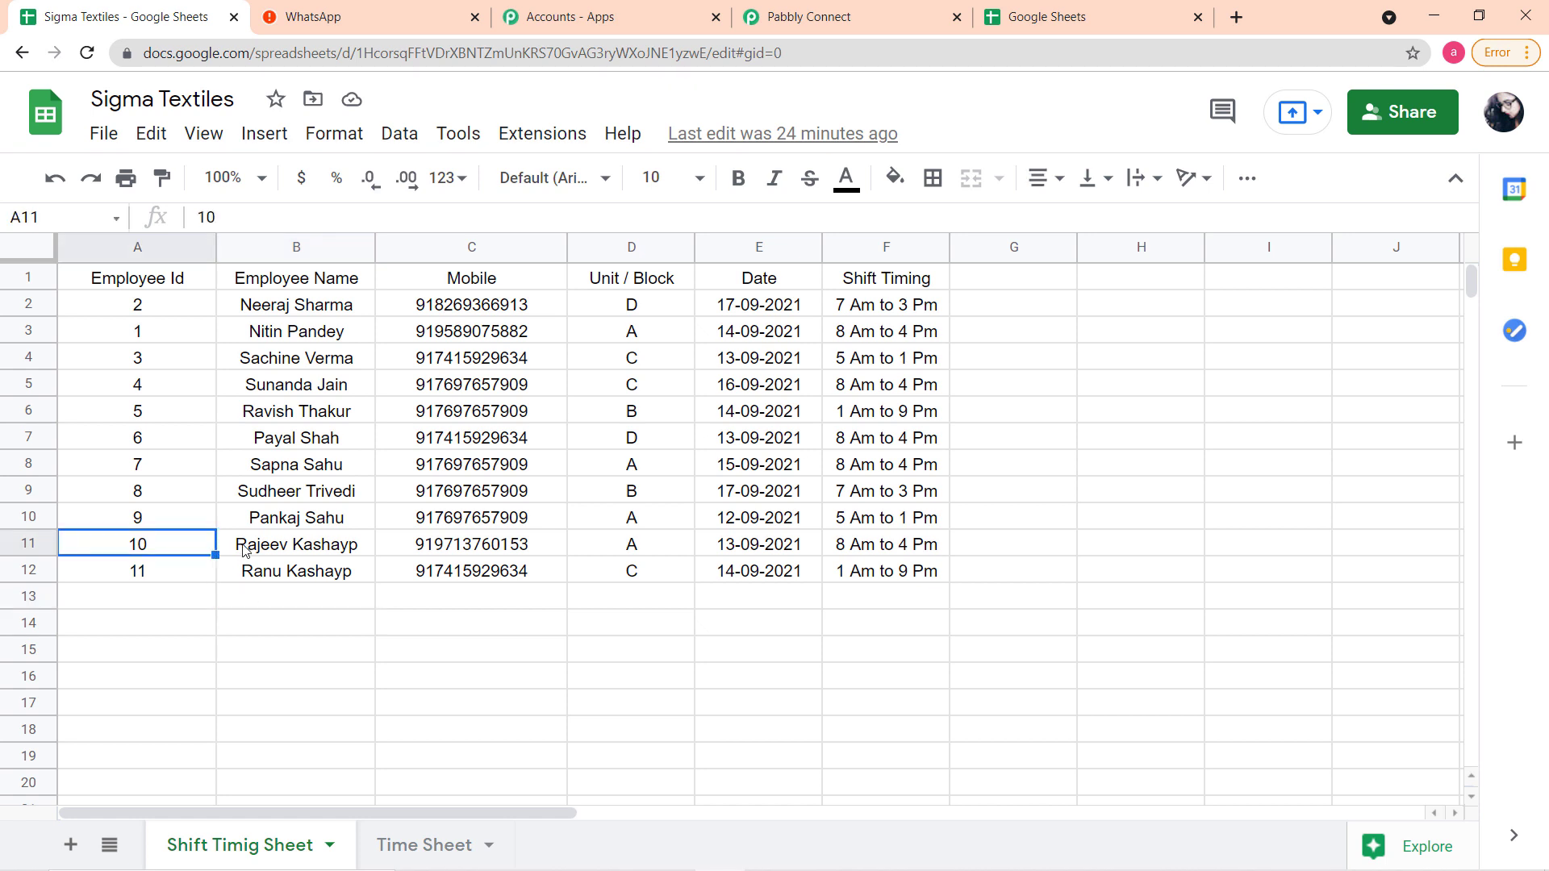
left_click(266, 549)
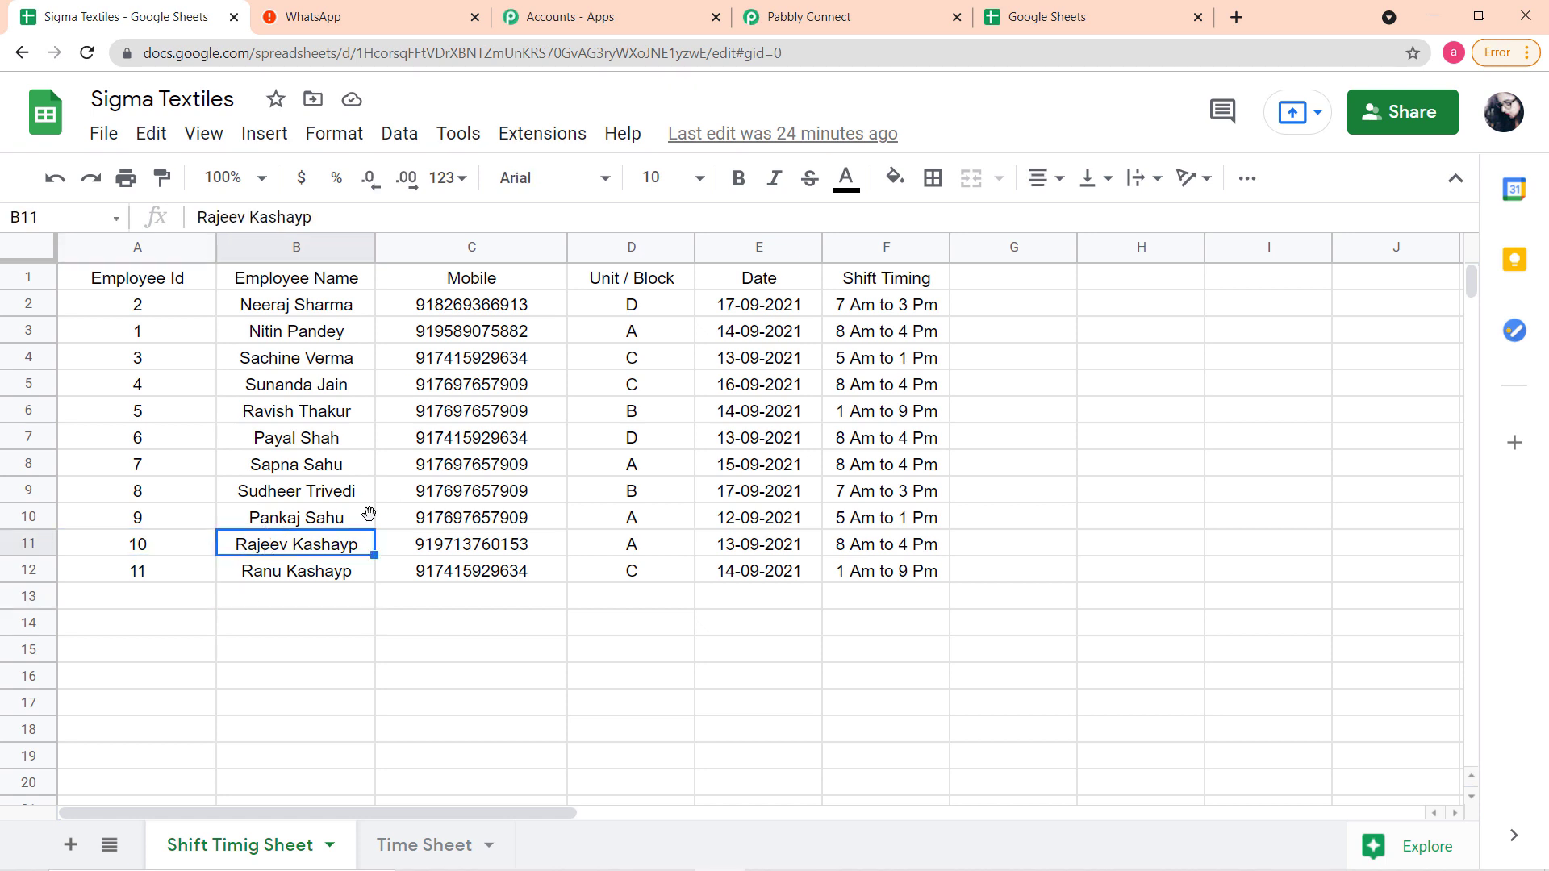
left_click(157, 315)
double_click(158, 315)
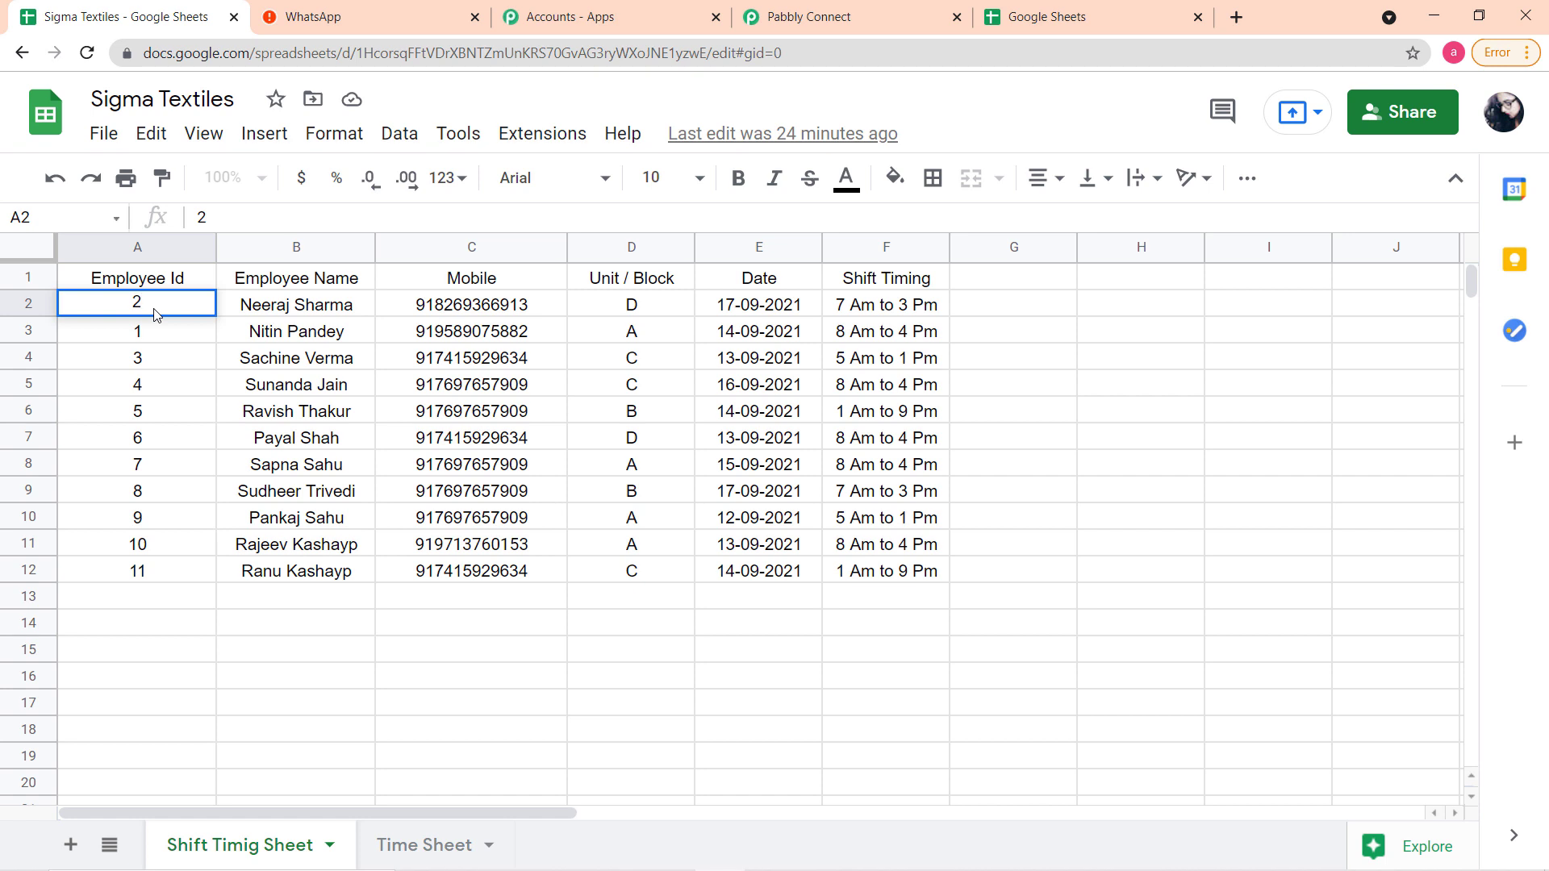
key("Return")
Select the first employee row, cells A2:F2, and copy its range reference.
left_click(153, 302)
key("shift+Right")
key("shift+Right")
key("shift+Right")
key("shift+Right")
key("shift+Right")
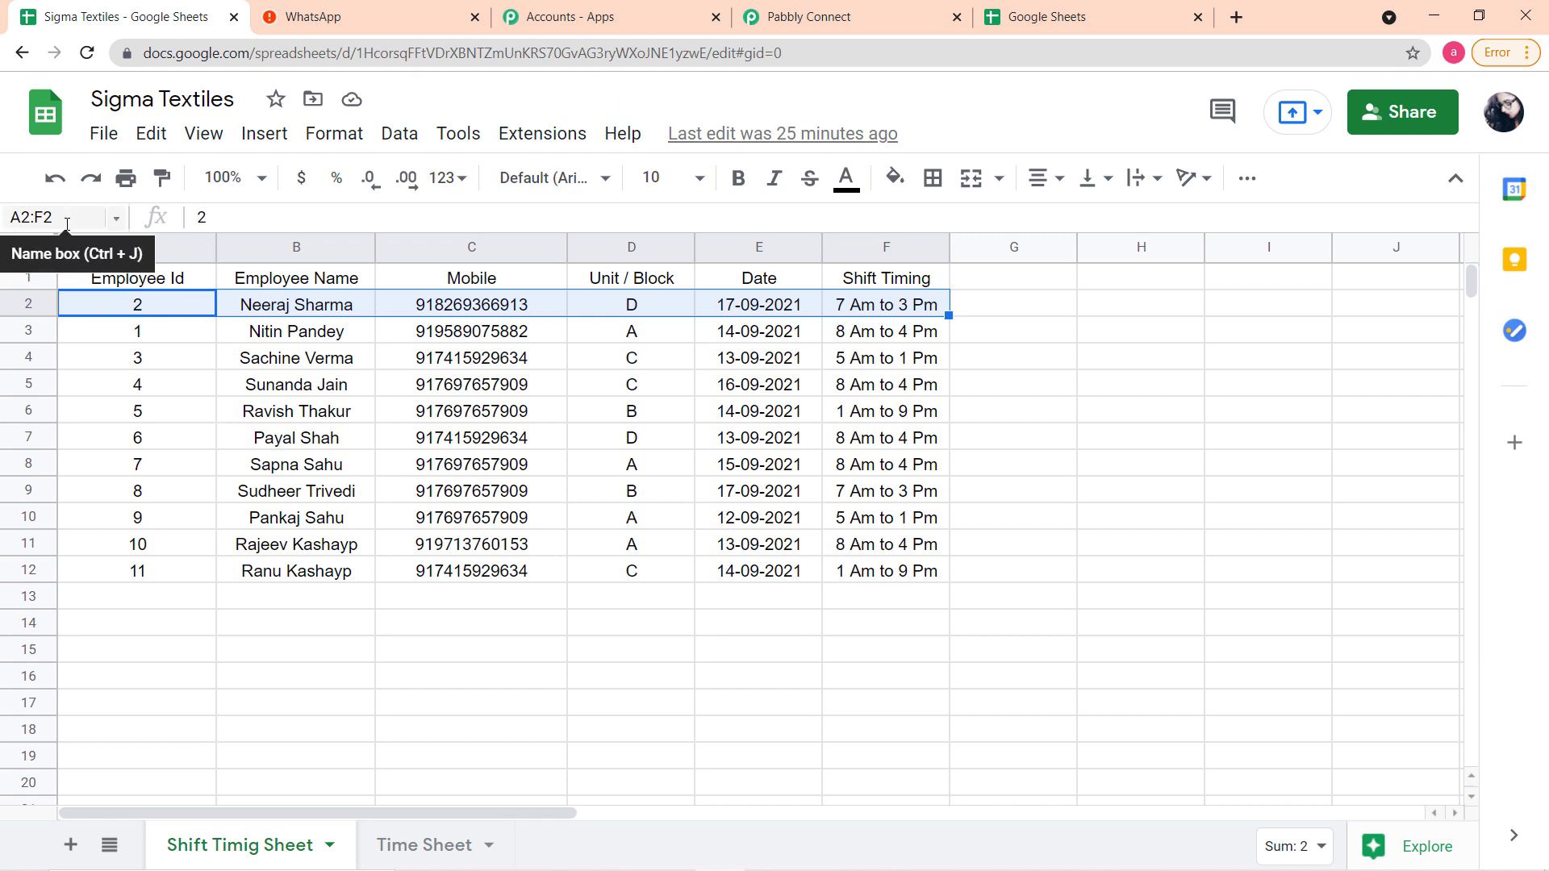
left_click_drag(53, 217, 14, 221)
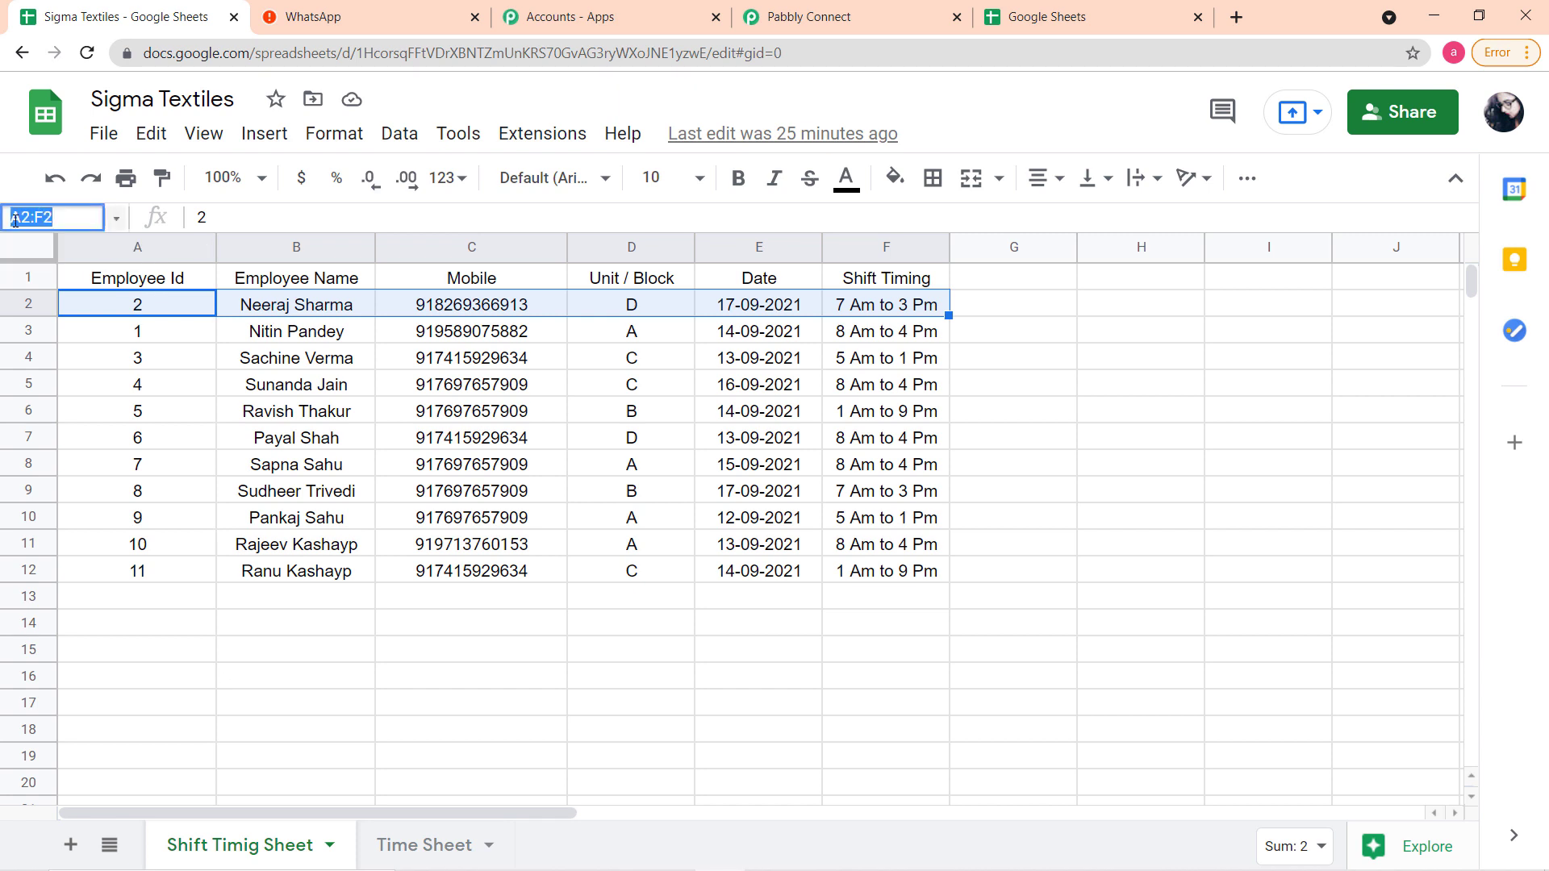
right_click(26, 217)
left_click(56, 287)
Switch to Pabbly Connect and replace the Get Row(s) step's range with the open-ended range A2:F.
left_click(781, 23)
left_click(492, 370)
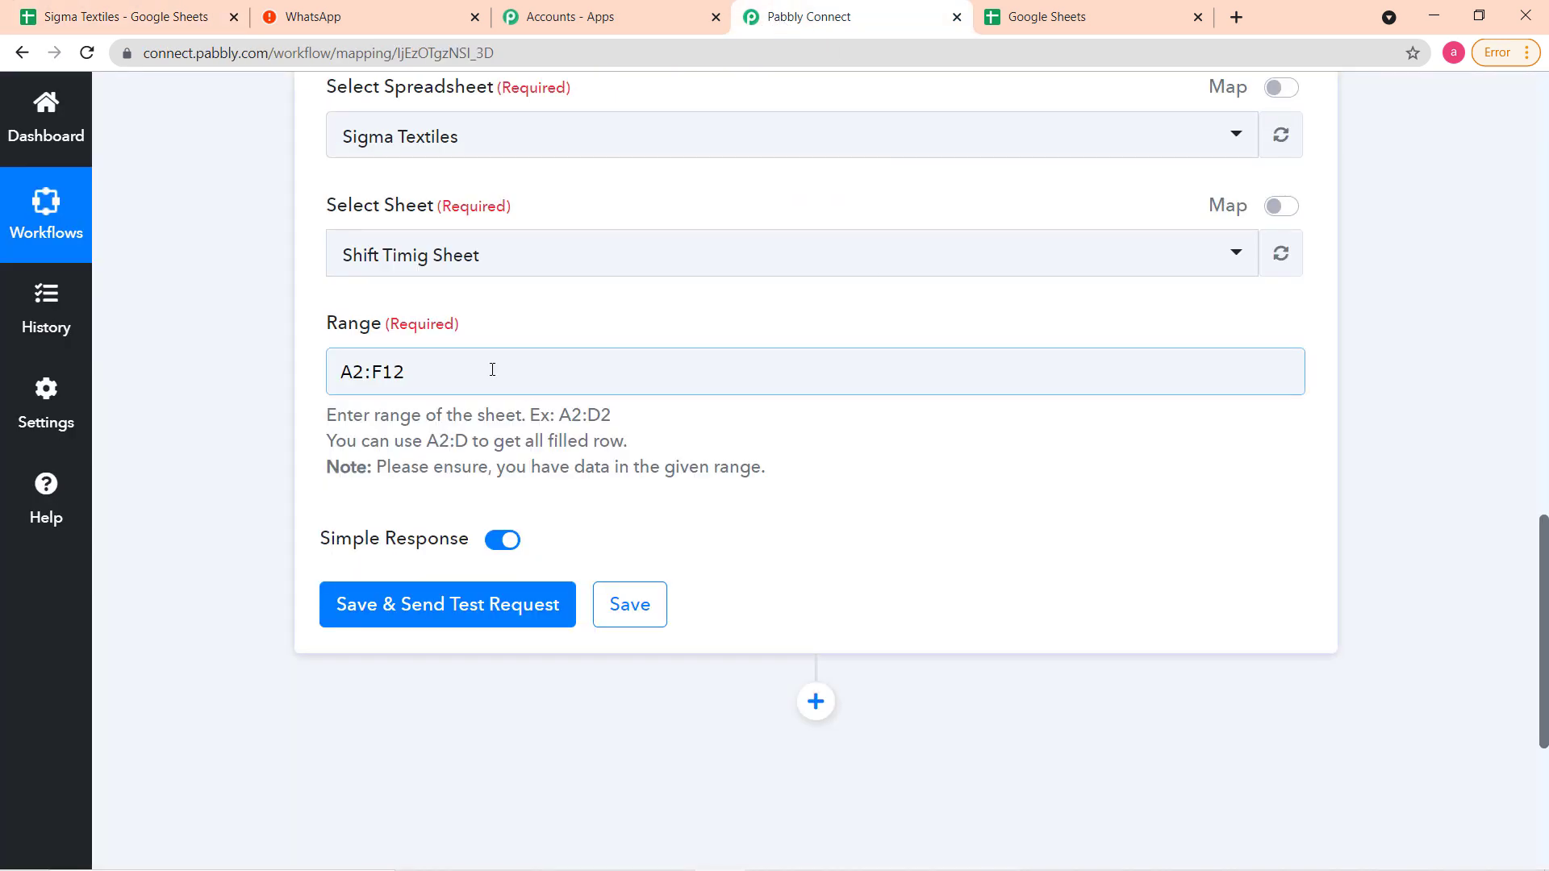
left_click(492, 369)
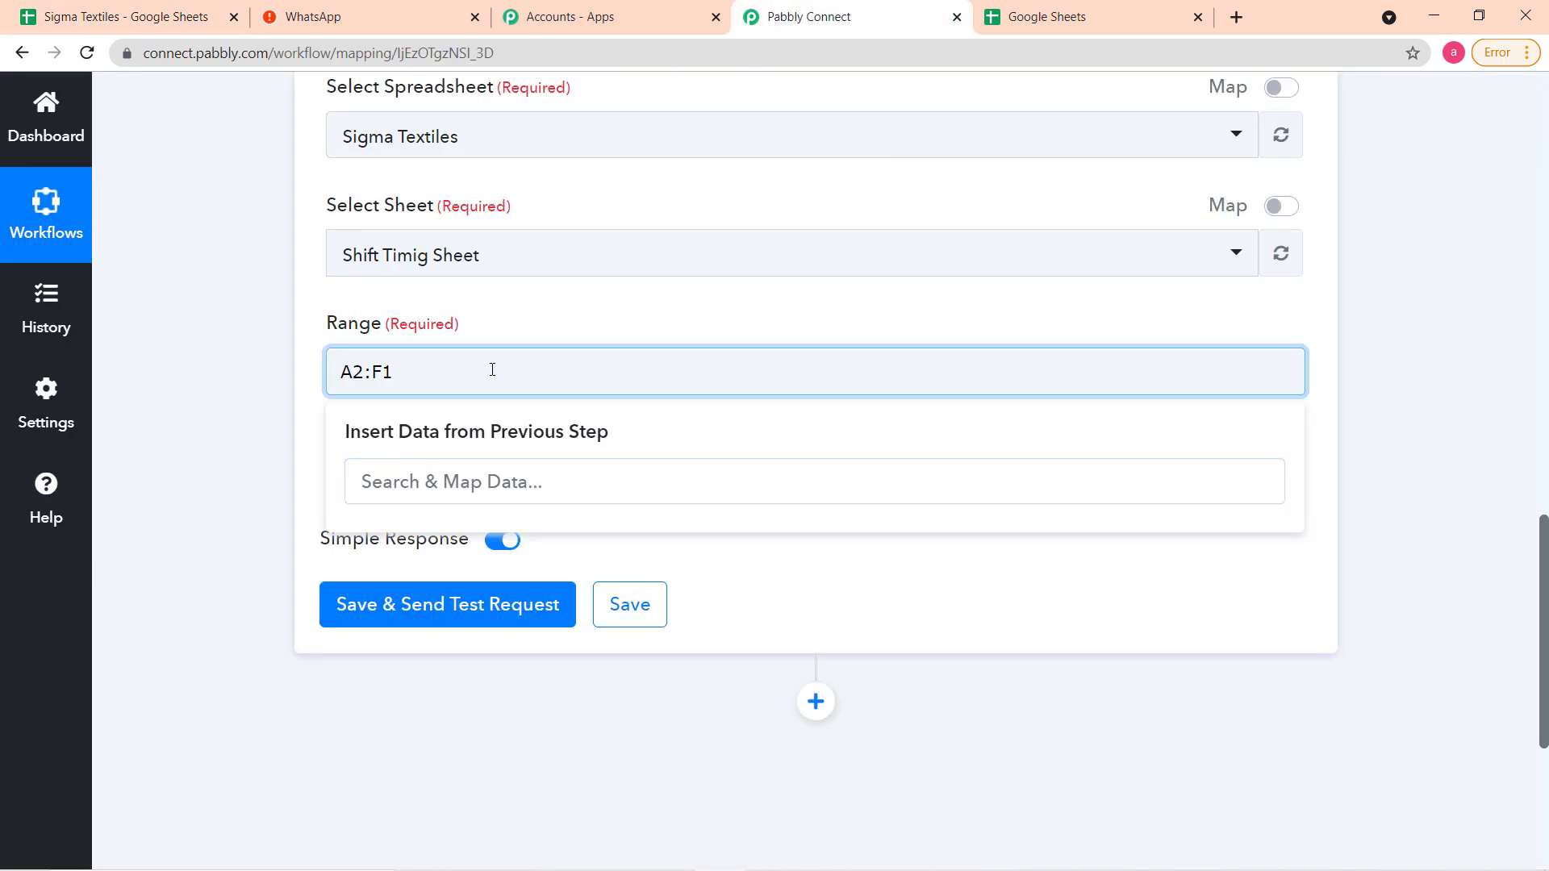
key("BackSpace")
key("BackSpace")
key("BackSpace")
key("BackSpace")
key("BackSpace")
type("A2:F2")
left_click(287, 409)
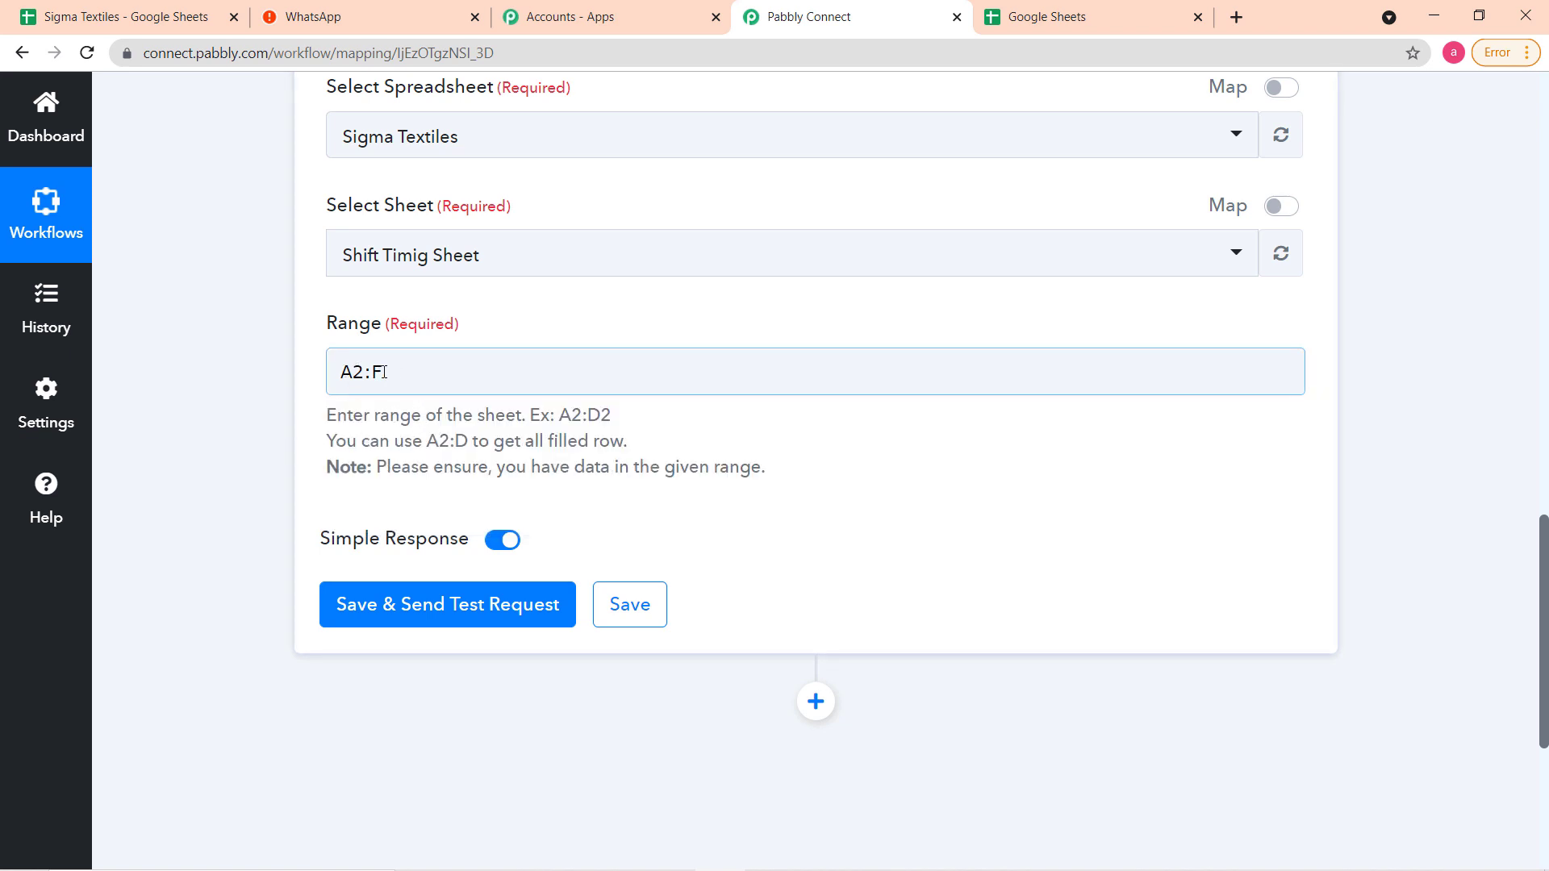
Check the employee data columns in the Sigma Textiles spreadsheet against the range entered in Pabbly Connect.
left_click(109, 18)
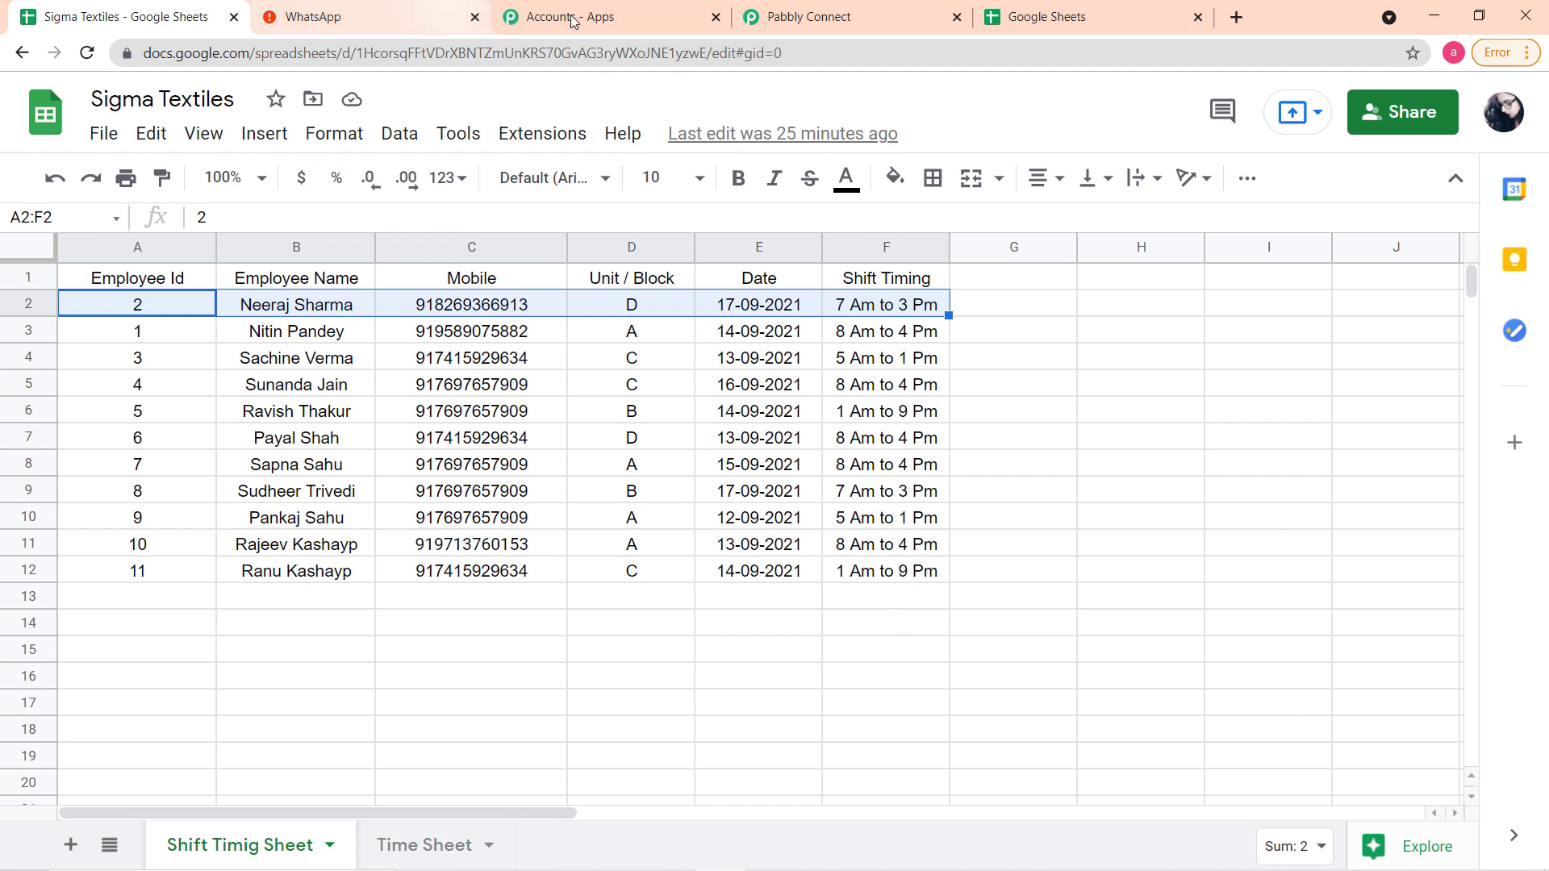
left_click(773, 27)
left_click(420, 378)
left_click(305, 402)
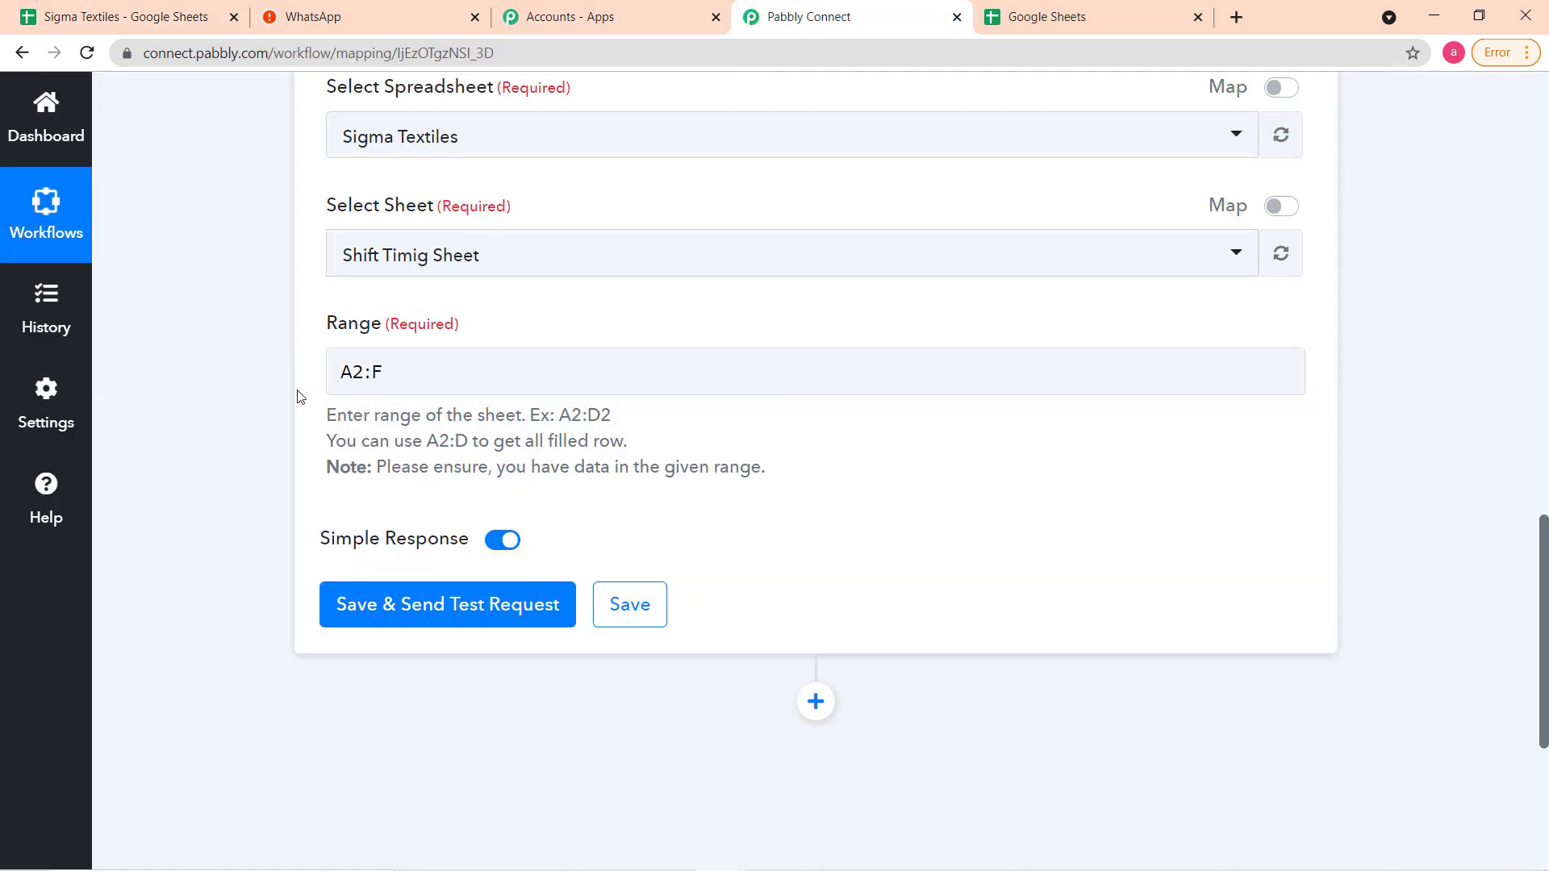
Turn off Simple Response for the Get Row(s) step, save it and send a test request.
scroll(256, 356, "down", 2)
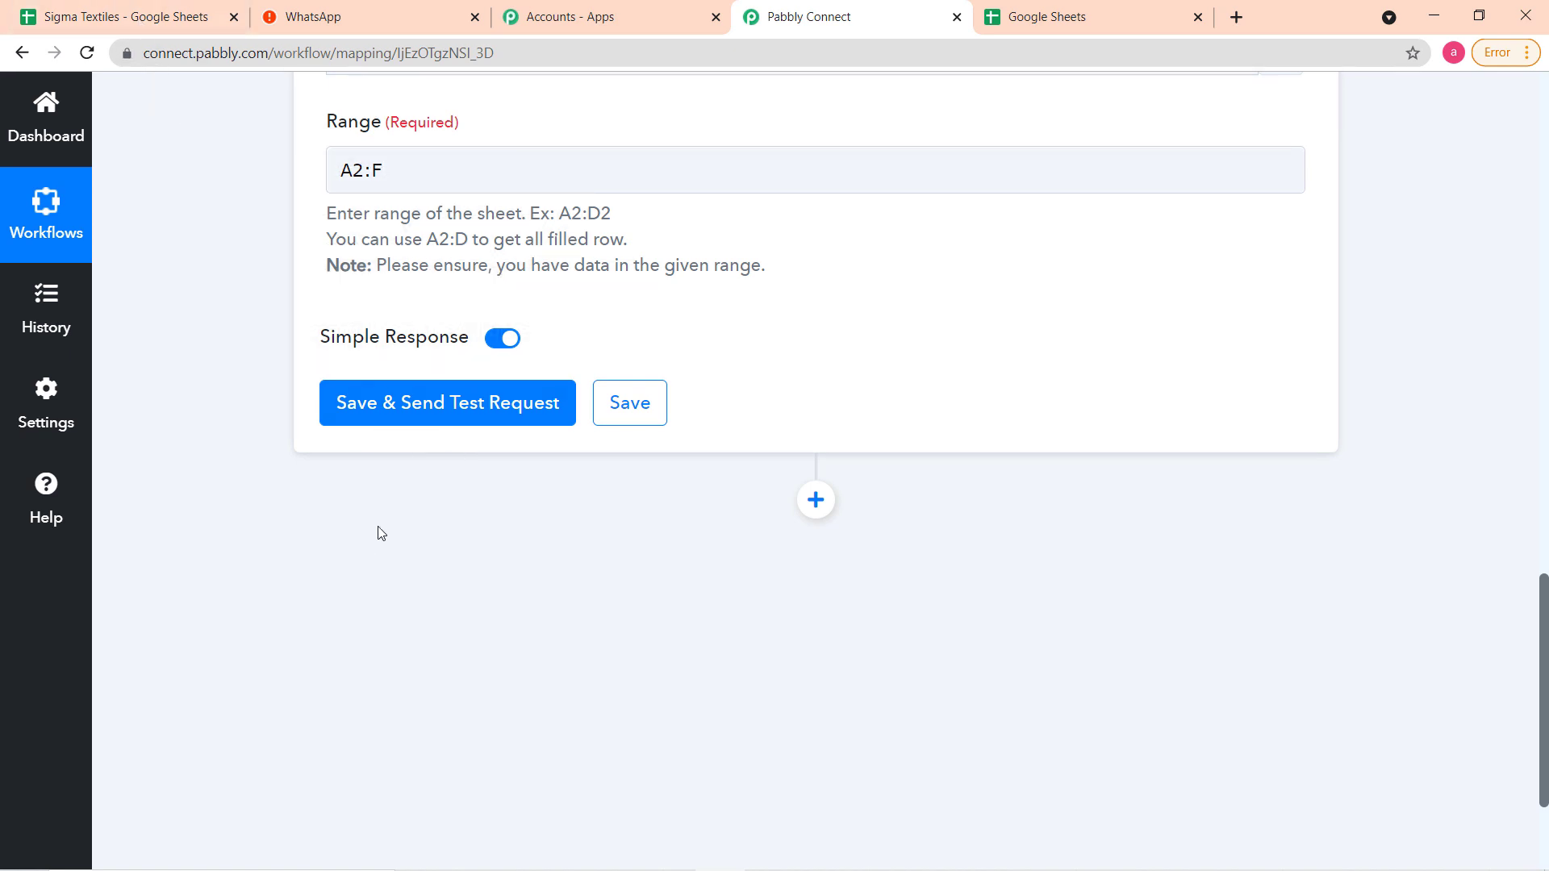
key("alt+Tab")
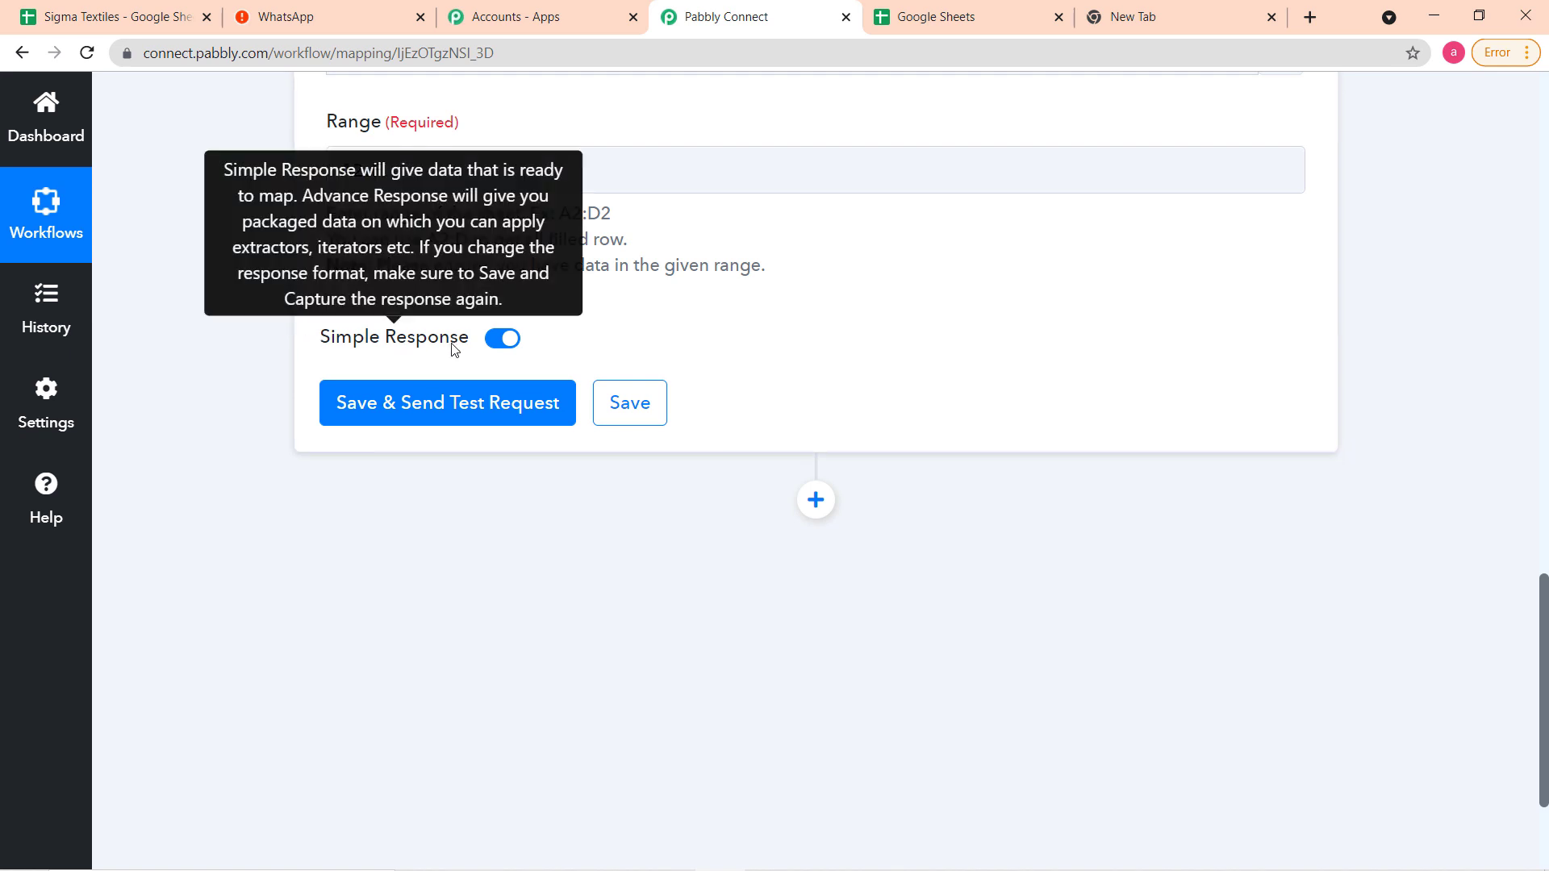
mouse_move(403, 342)
left_click(492, 345)
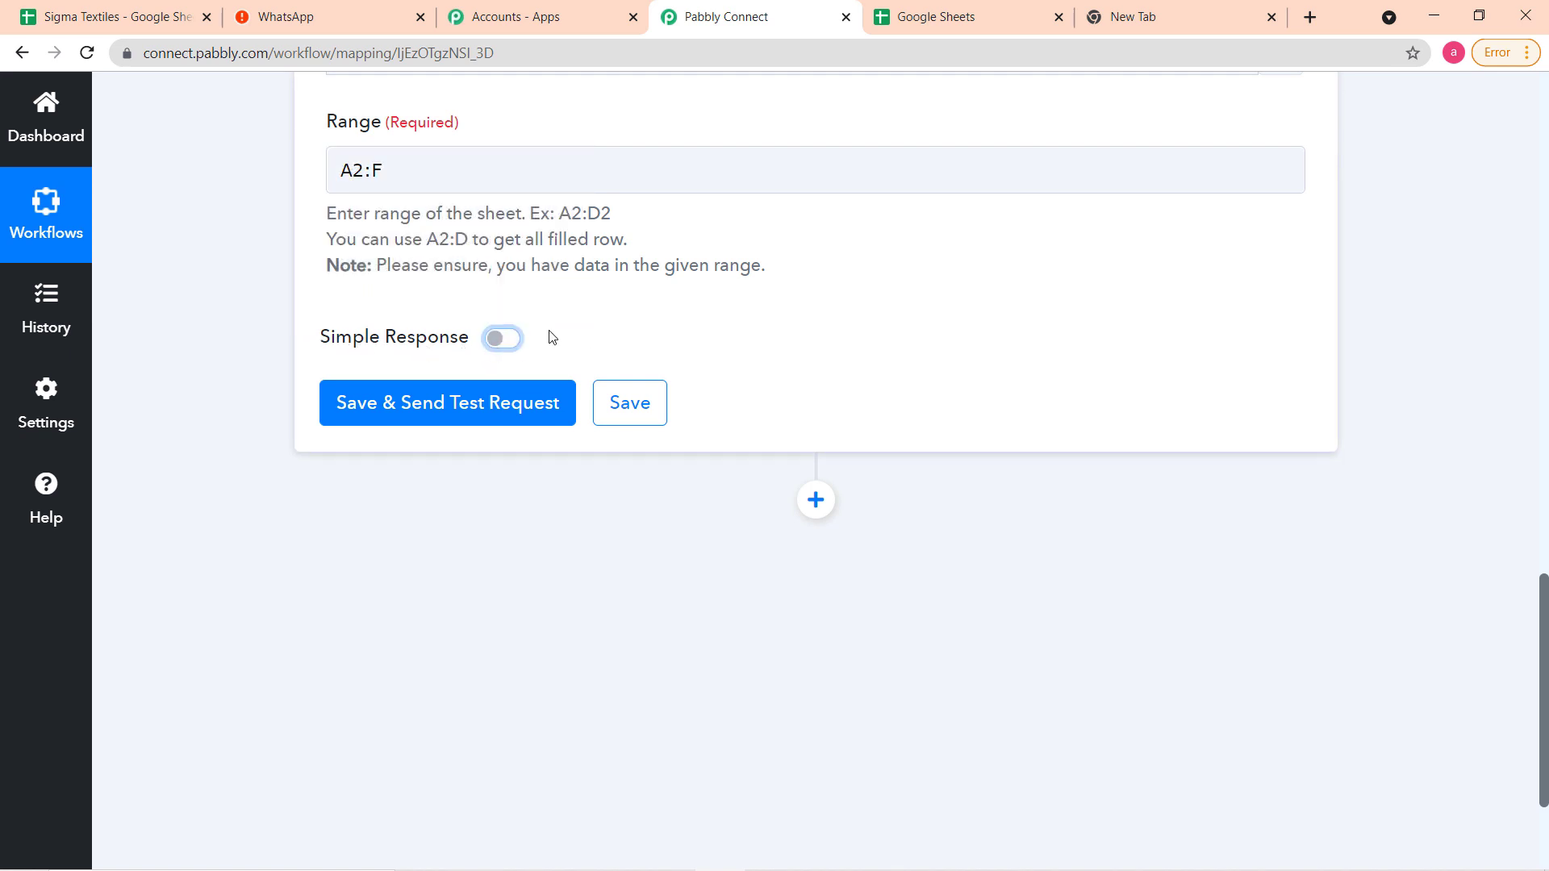
left_click(383, 412)
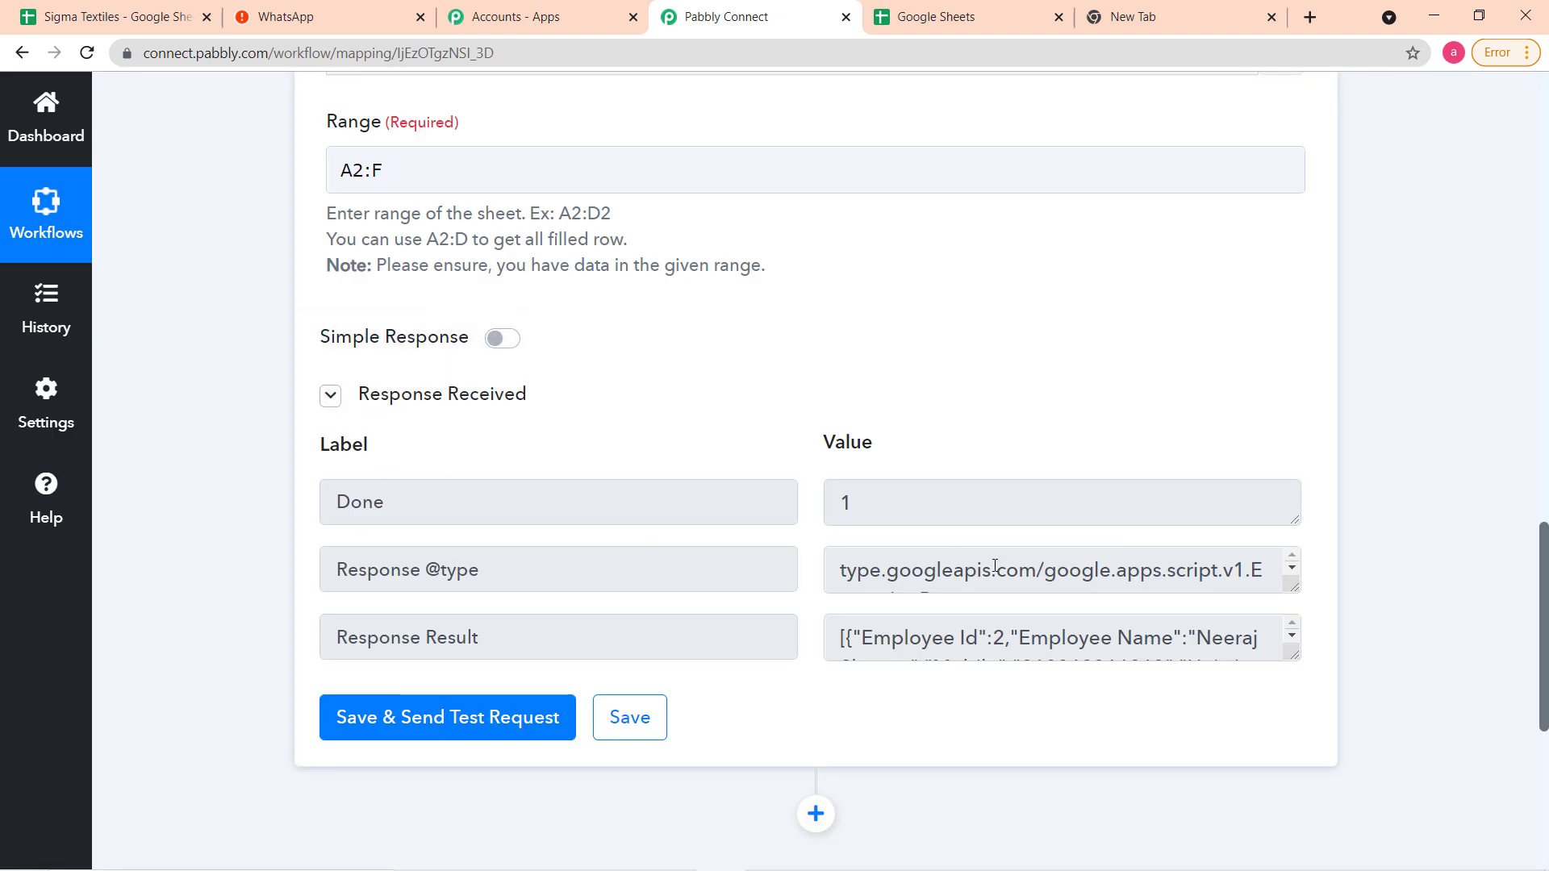
Enlarge the Response Result value and compare the returned rows with the employee data in the Sigma Textiles spreadsheet.
scroll(1445, 589, "down", 1)
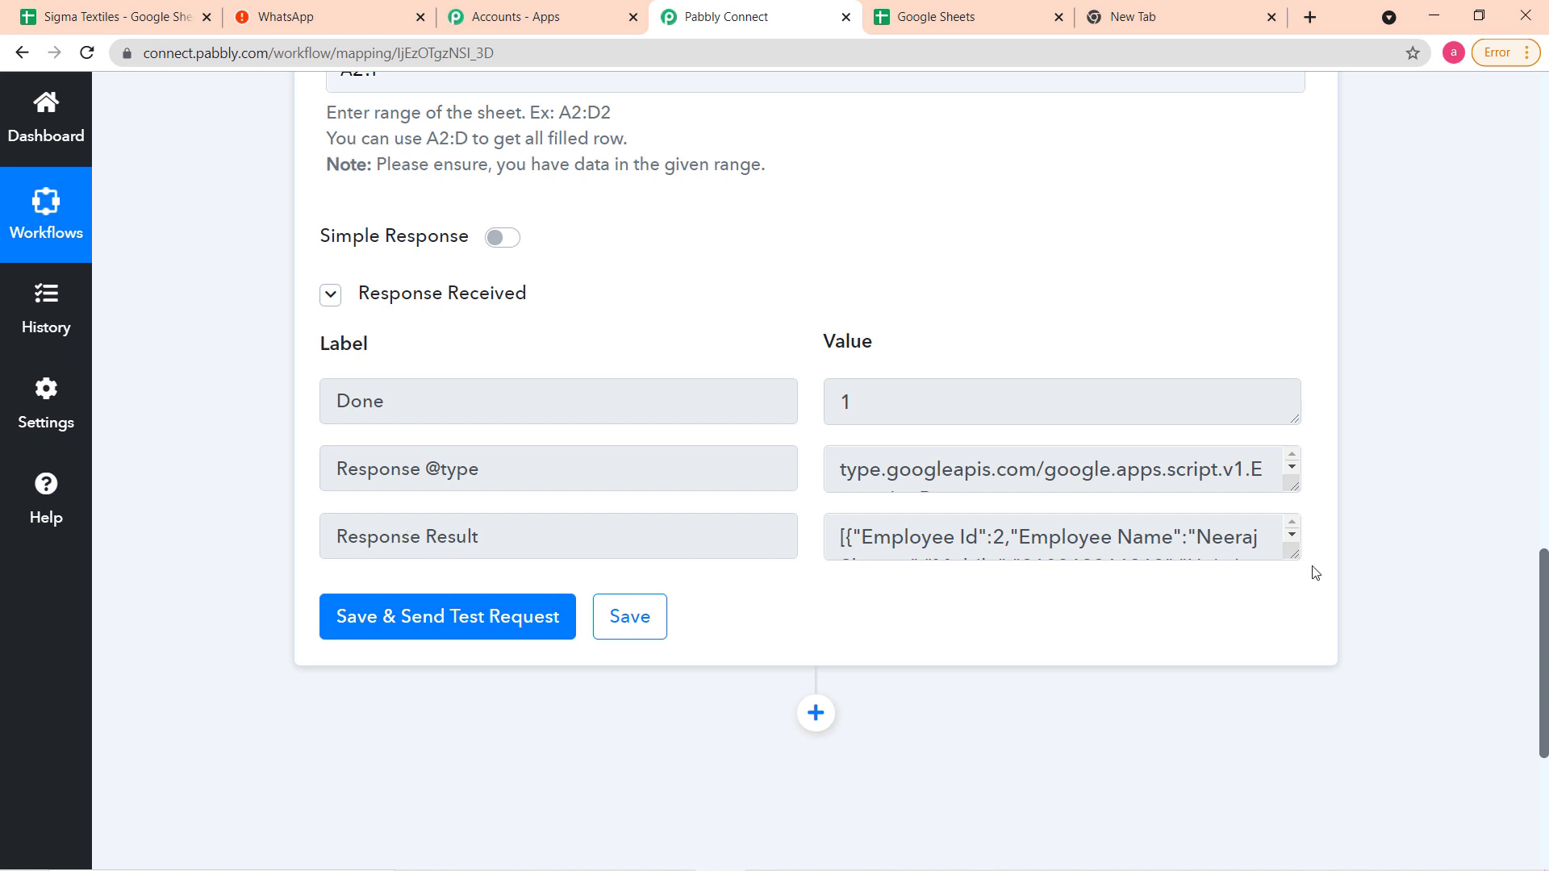
left_click_drag(1290, 567, 1377, 836)
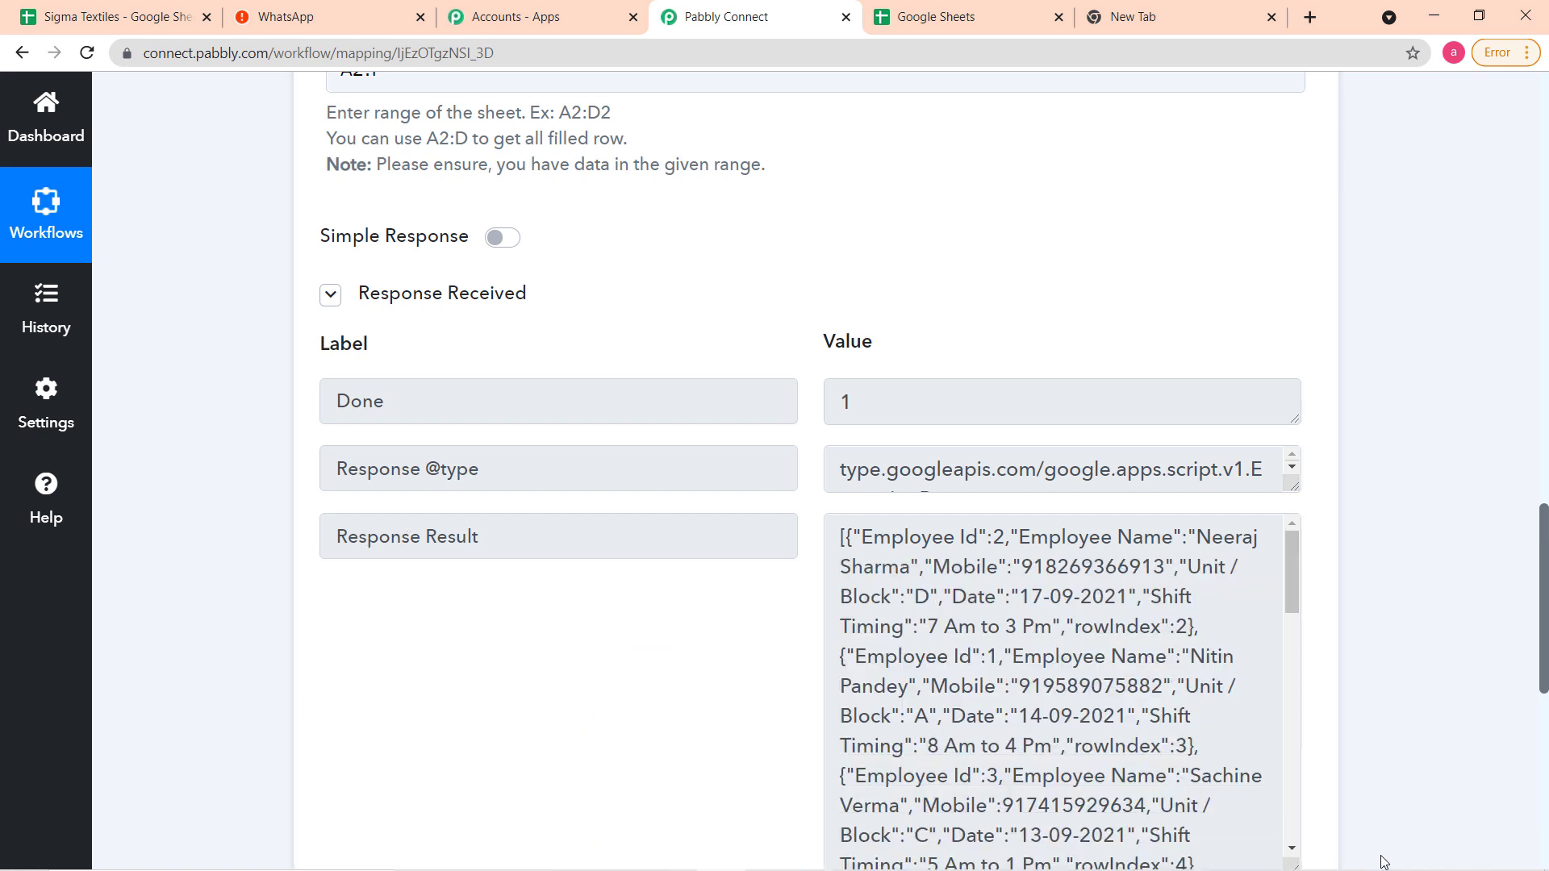
scroll(1408, 588, "down", 2)
scroll(1408, 588, "down", 2)
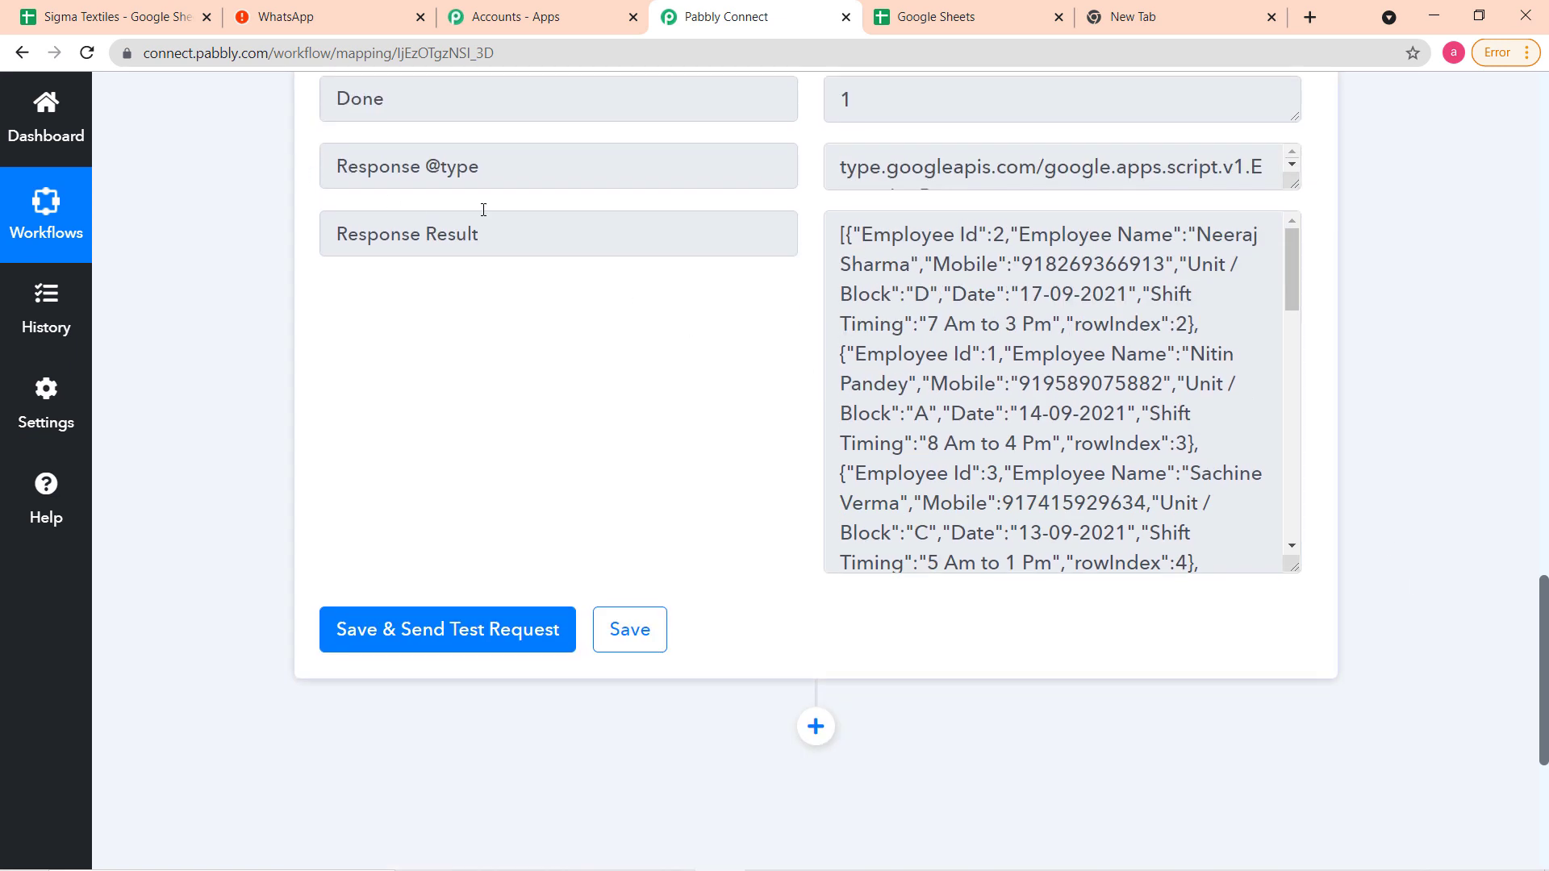
left_click(155, 21)
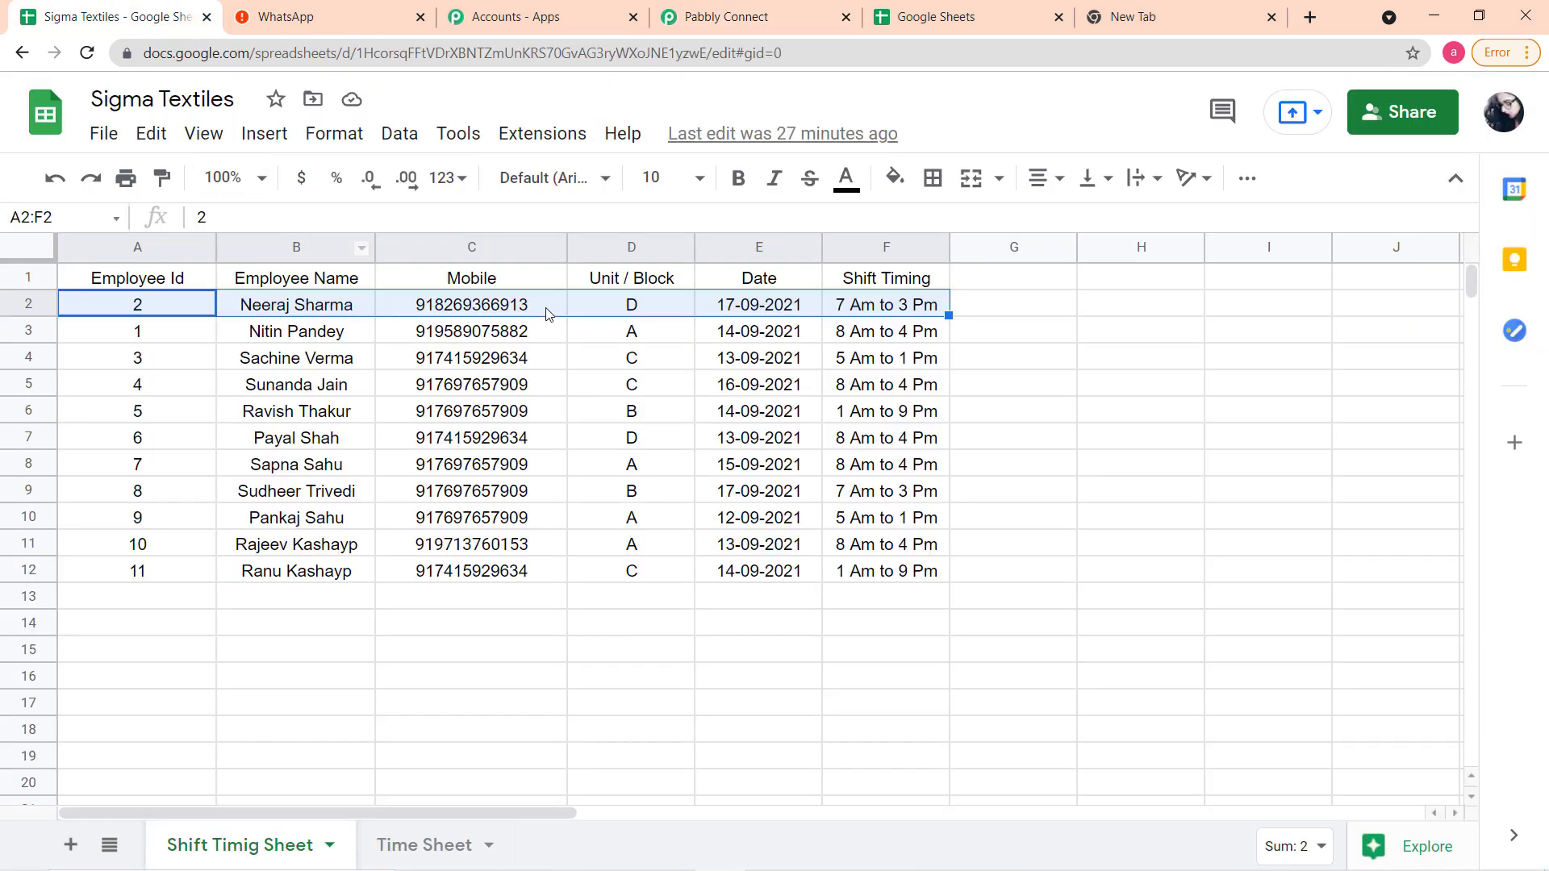
left_click(721, 19)
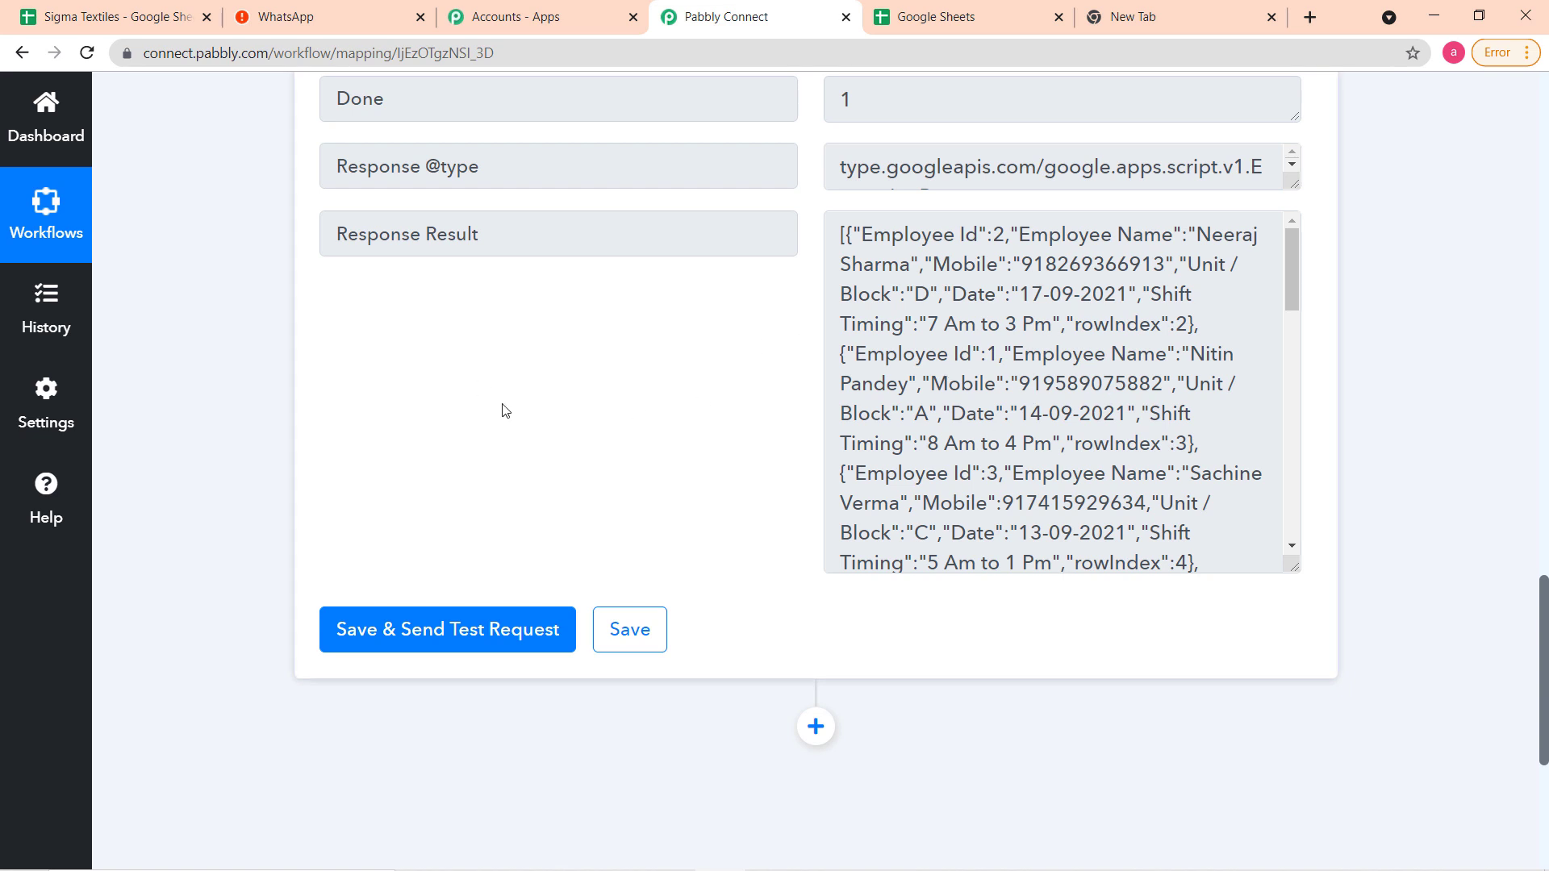
scroll(586, 422, "up", 1)
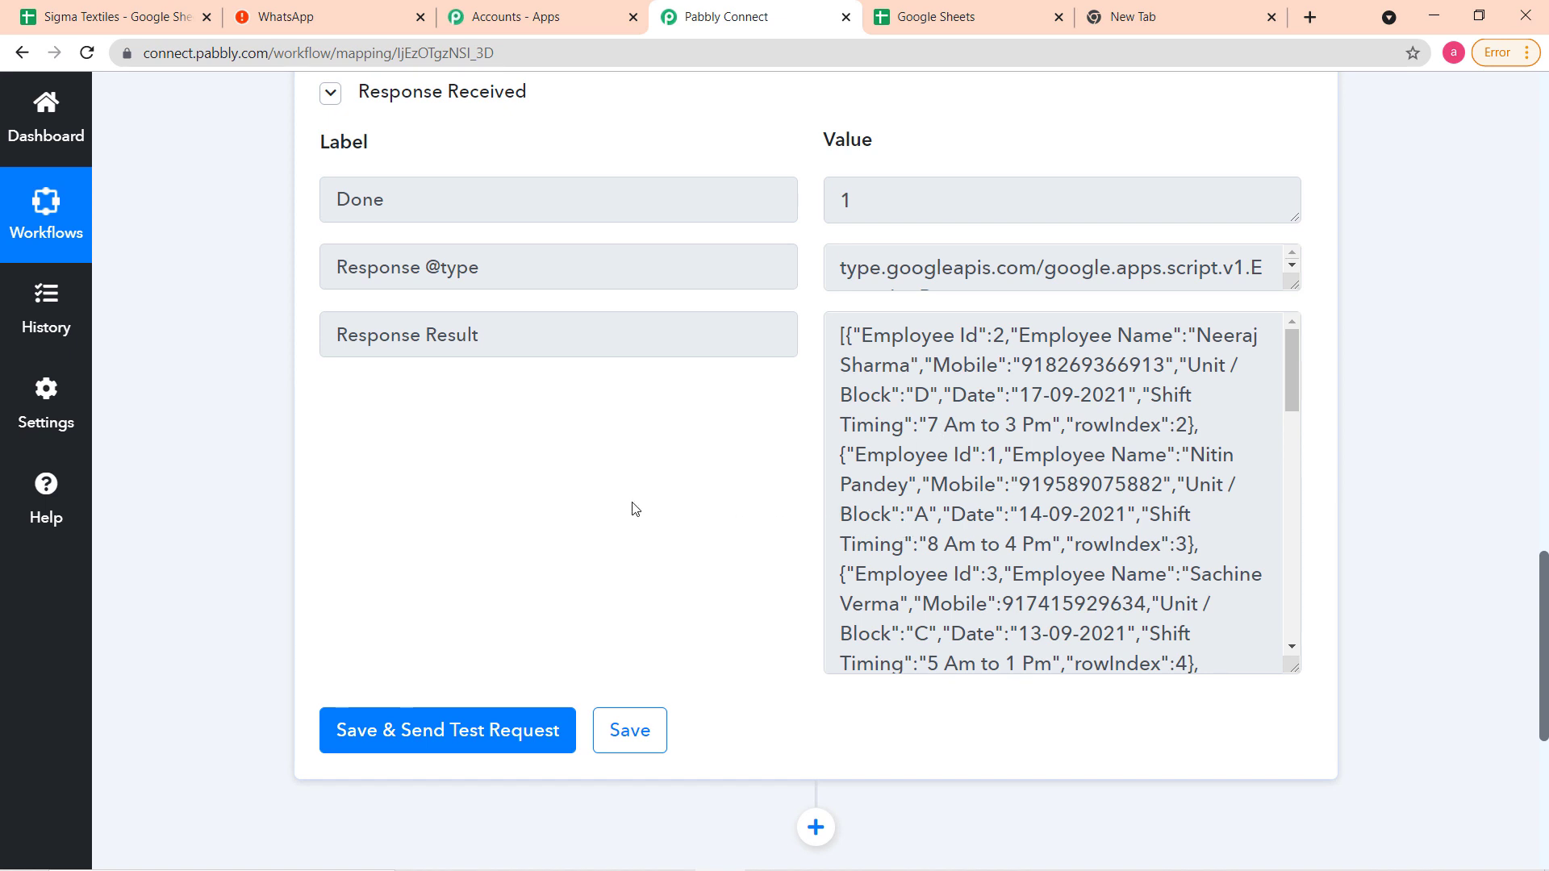
scroll(637, 504, "up", 1)
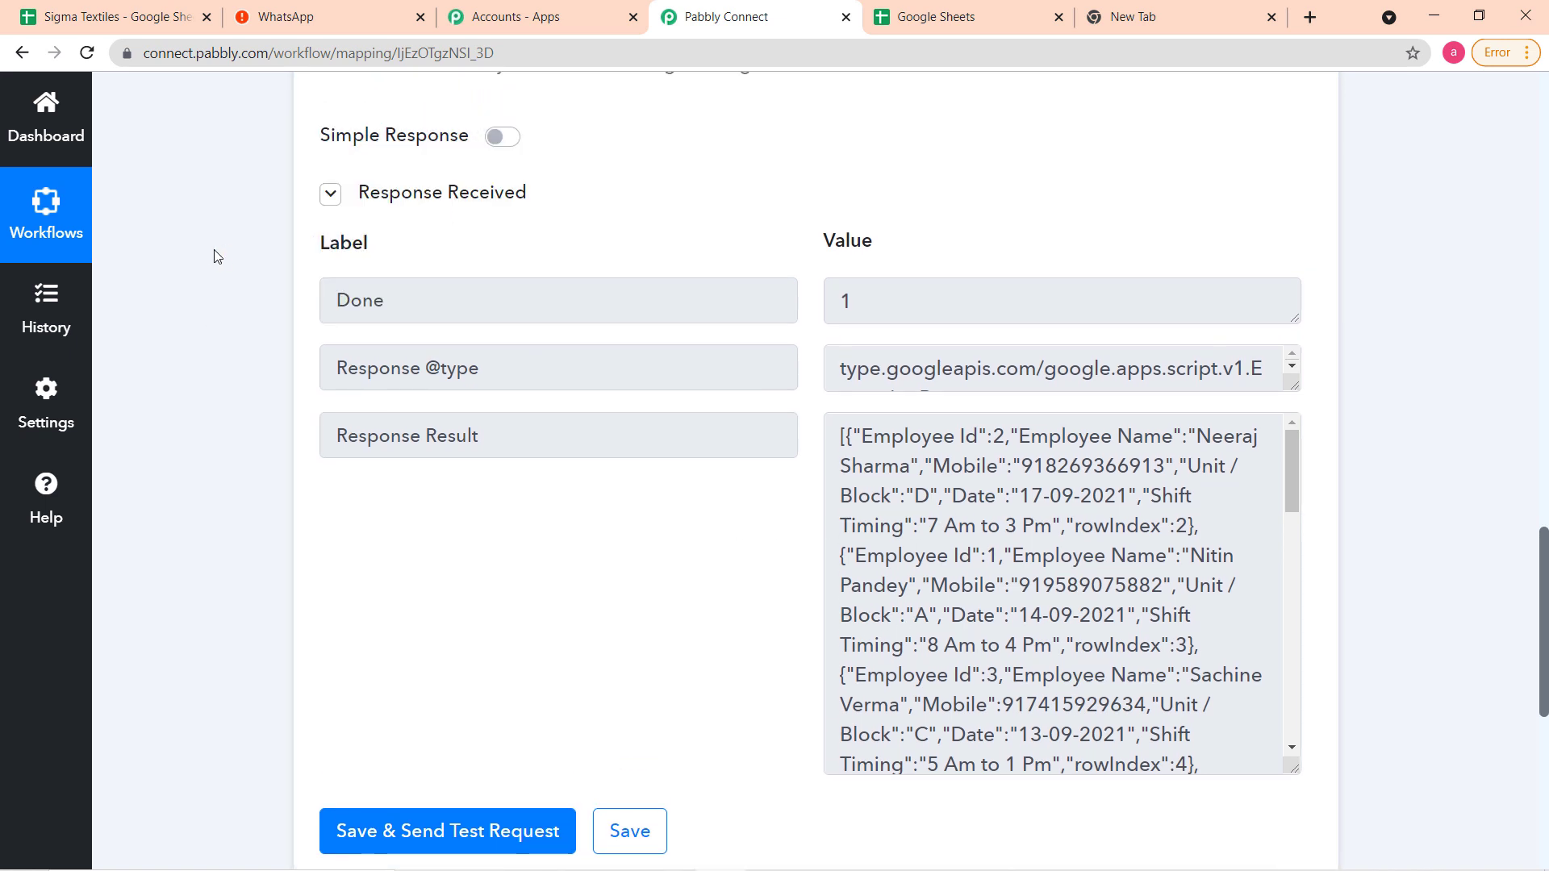
Add a new action after the Get Row(s) step and choose Iterator as its app.
scroll(213, 254, "down", 7)
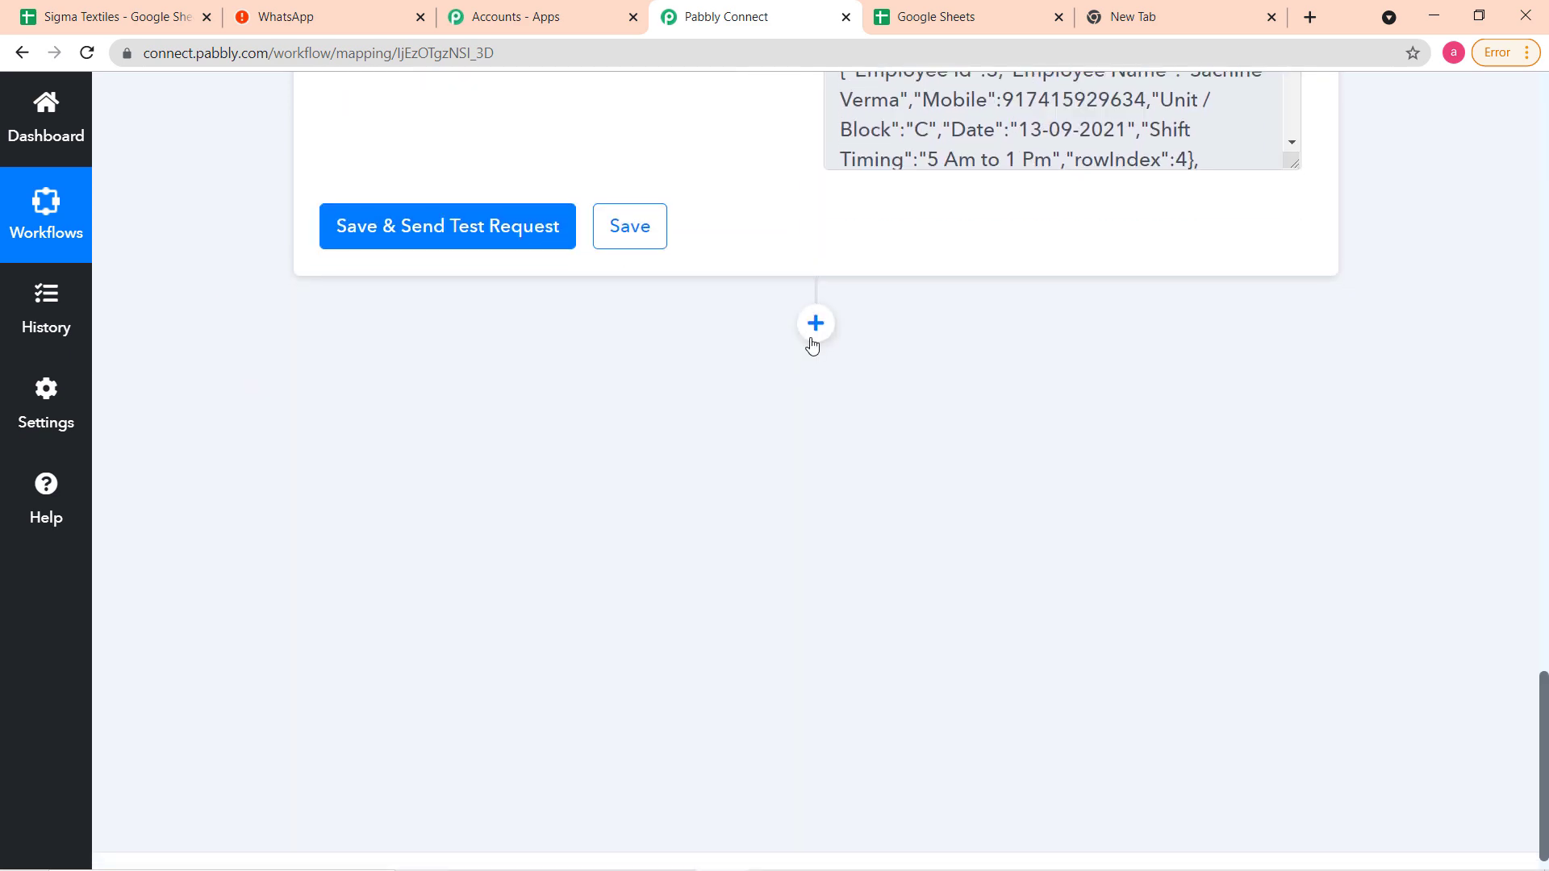
left_click(815, 326)
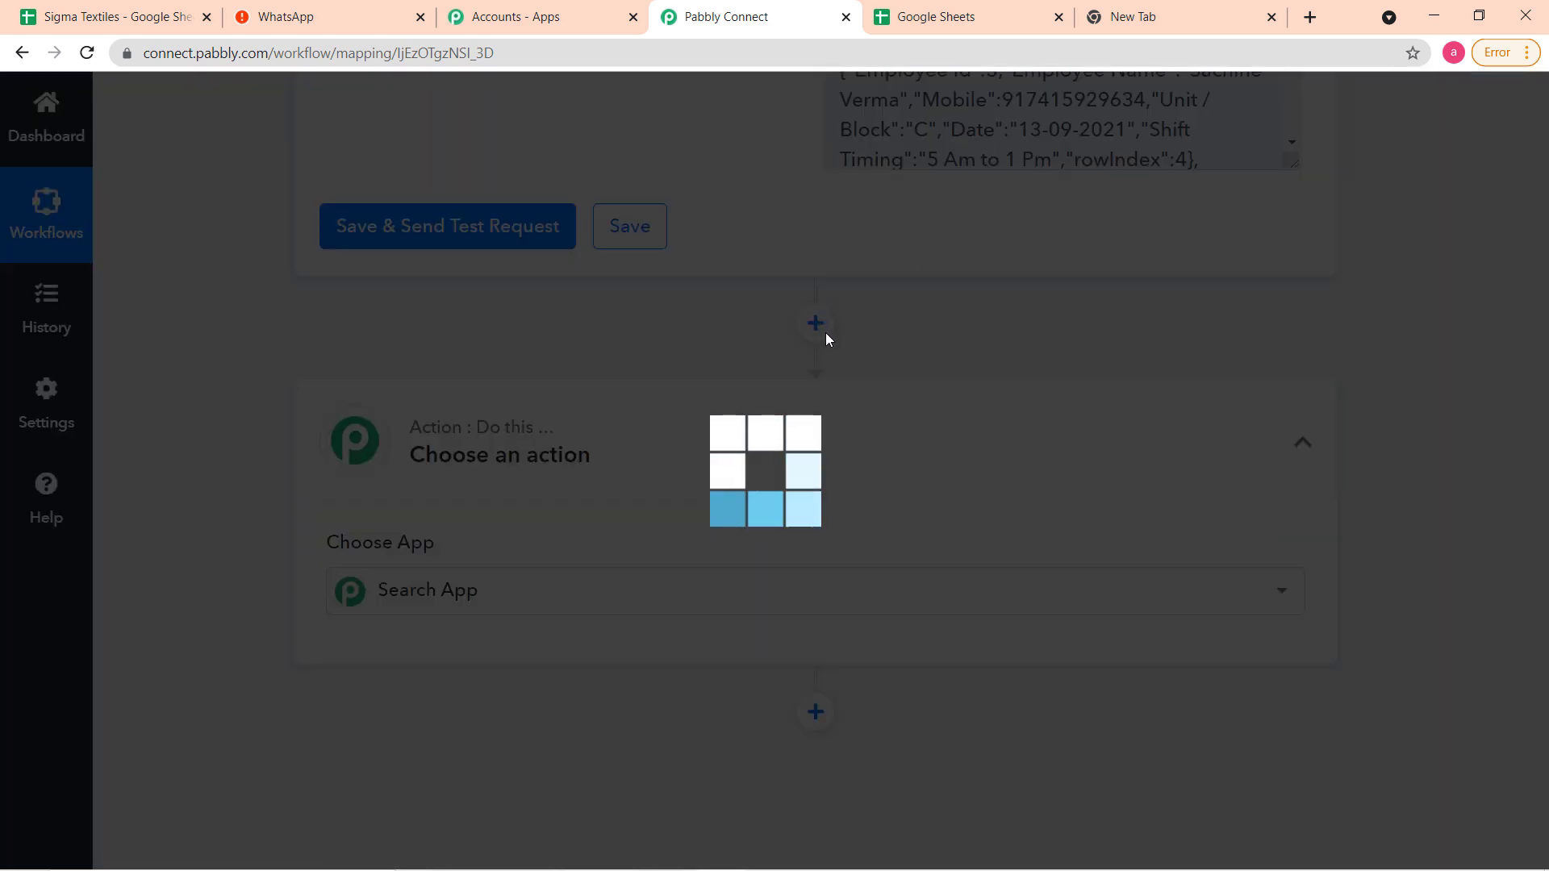
scroll(295, 497, "down", 2)
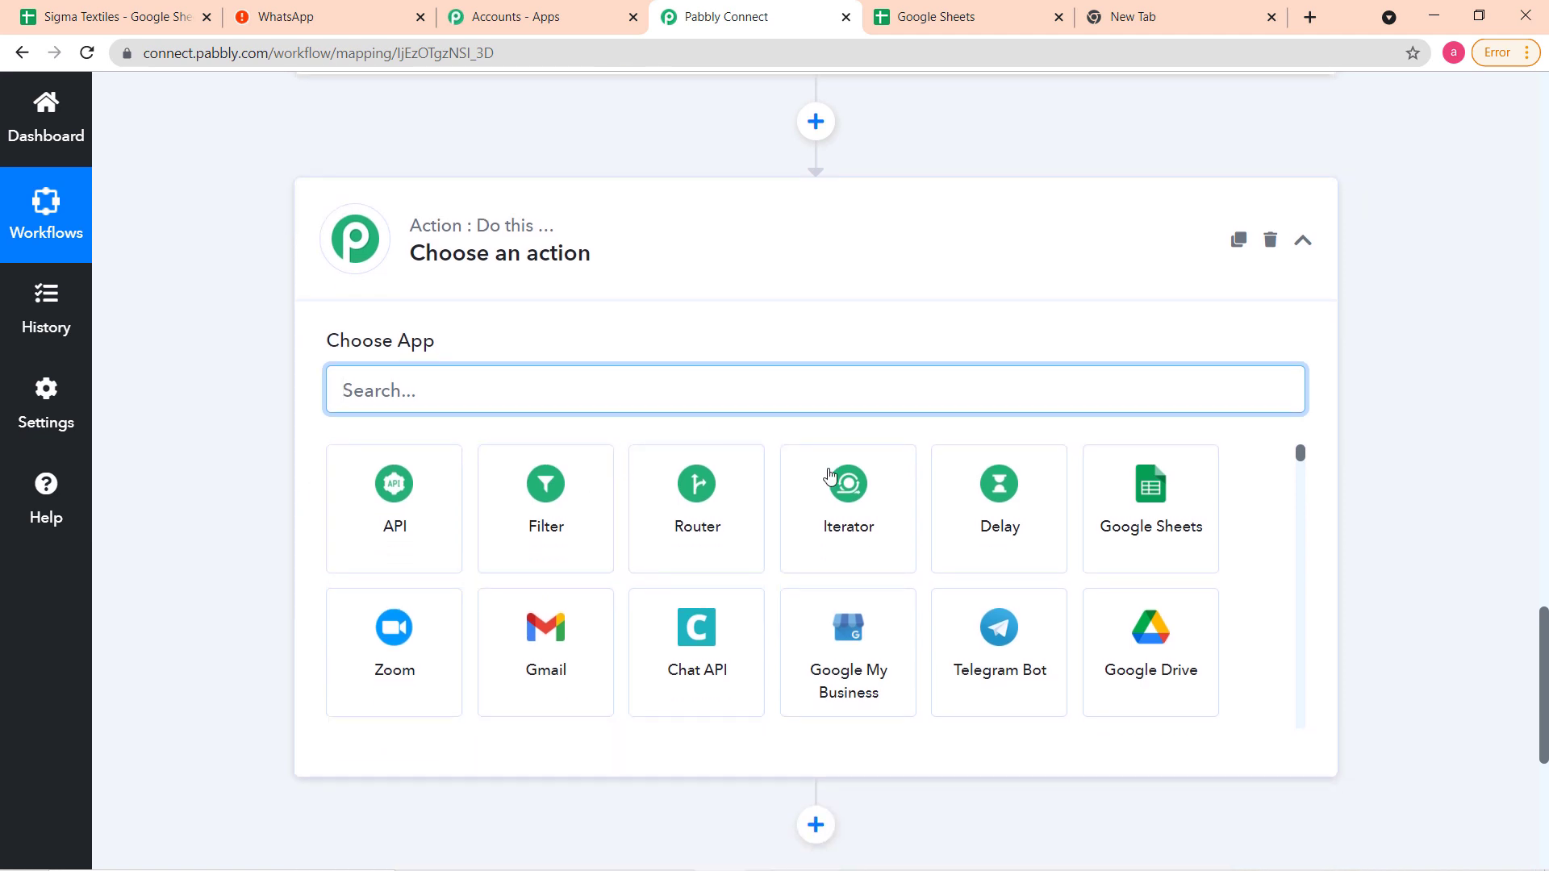
left_click(851, 518)
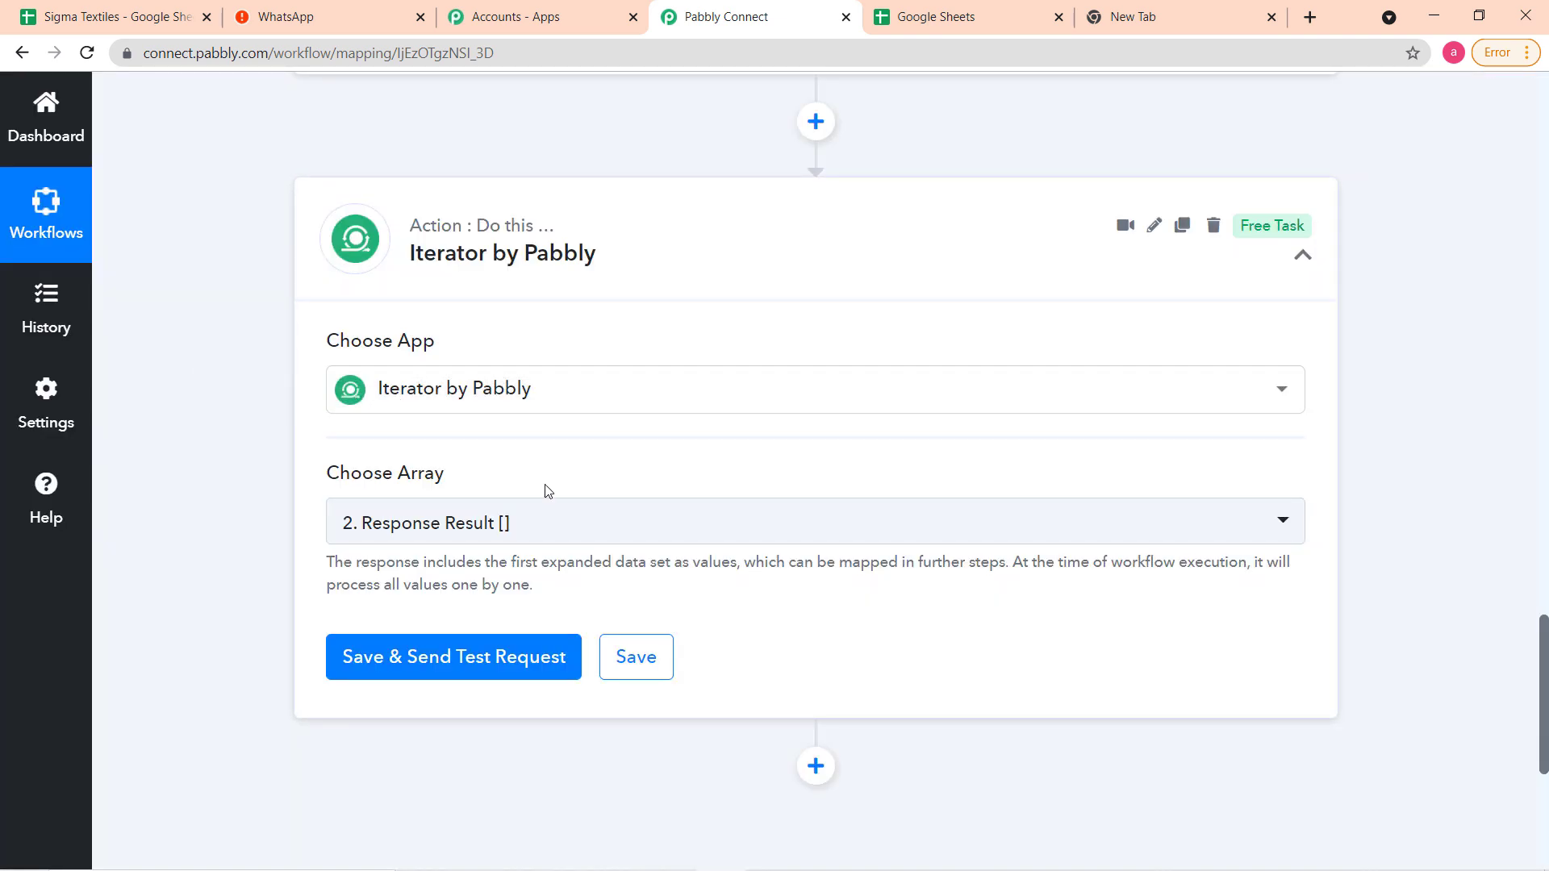
Check the Iterator's array setting against the Response Result received in the Get Row(s) step.
scroll(546, 490, "down", 1)
mouse_move(387, 377)
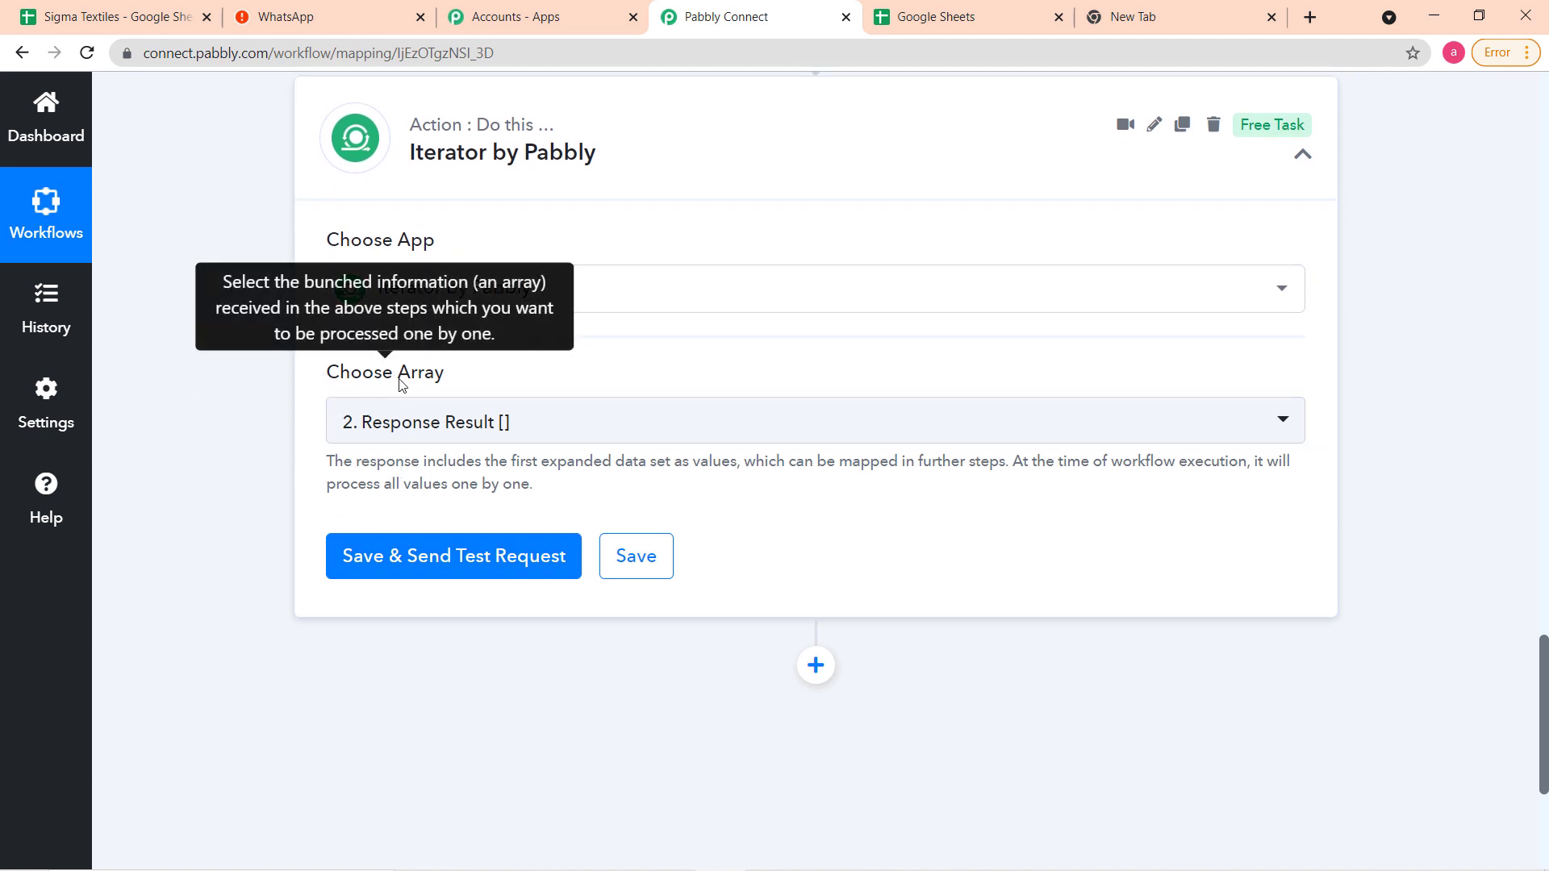
left_click(549, 435)
left_click(156, 340)
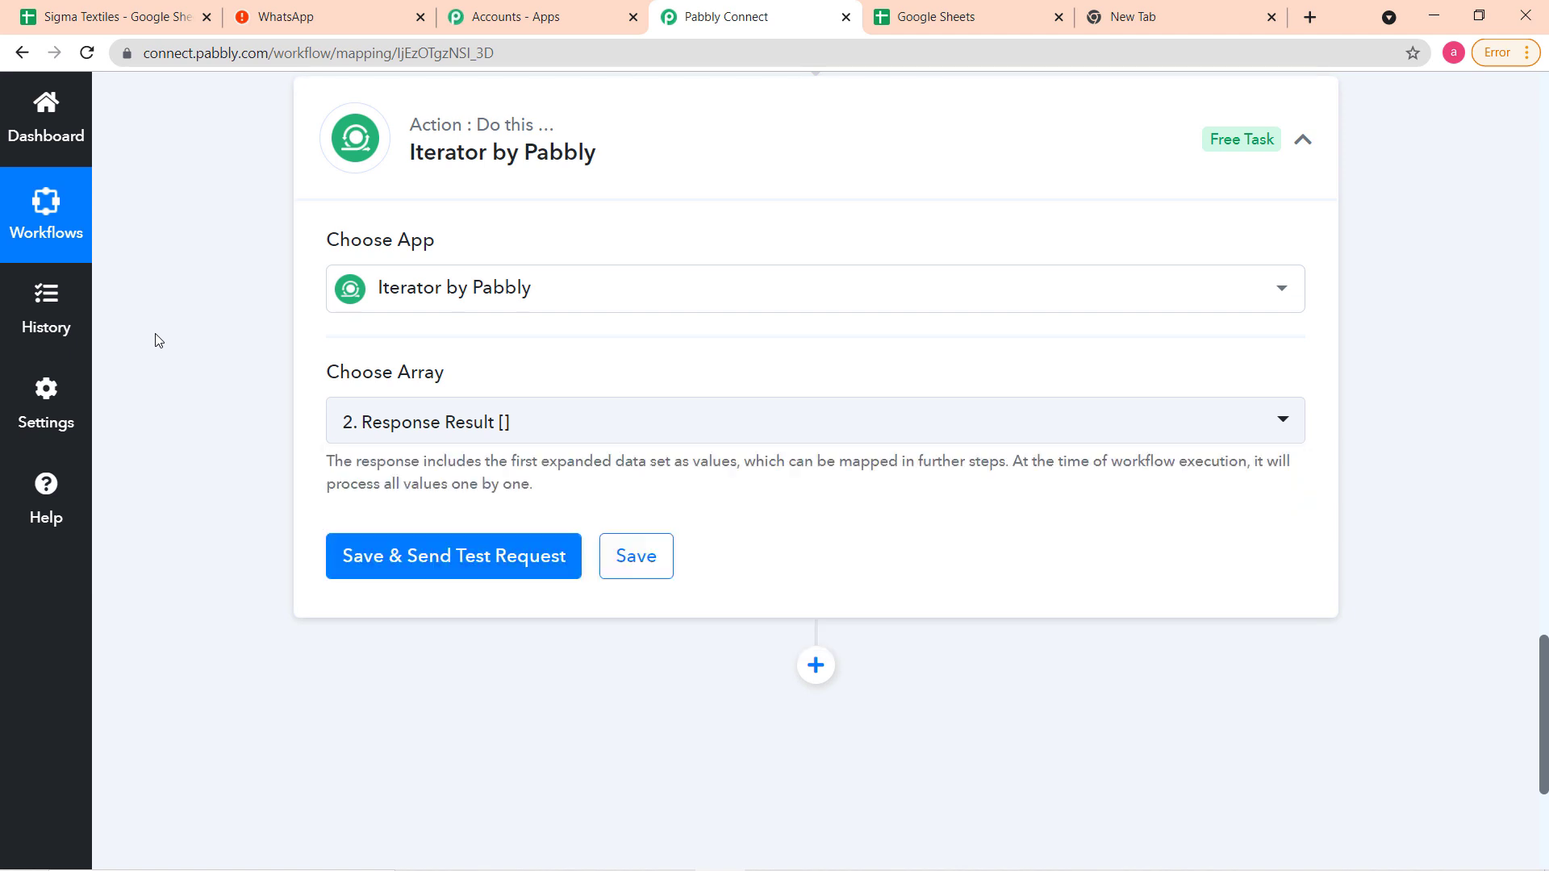
scroll(158, 340, "up", 4)
scroll(156, 339, "up", 5)
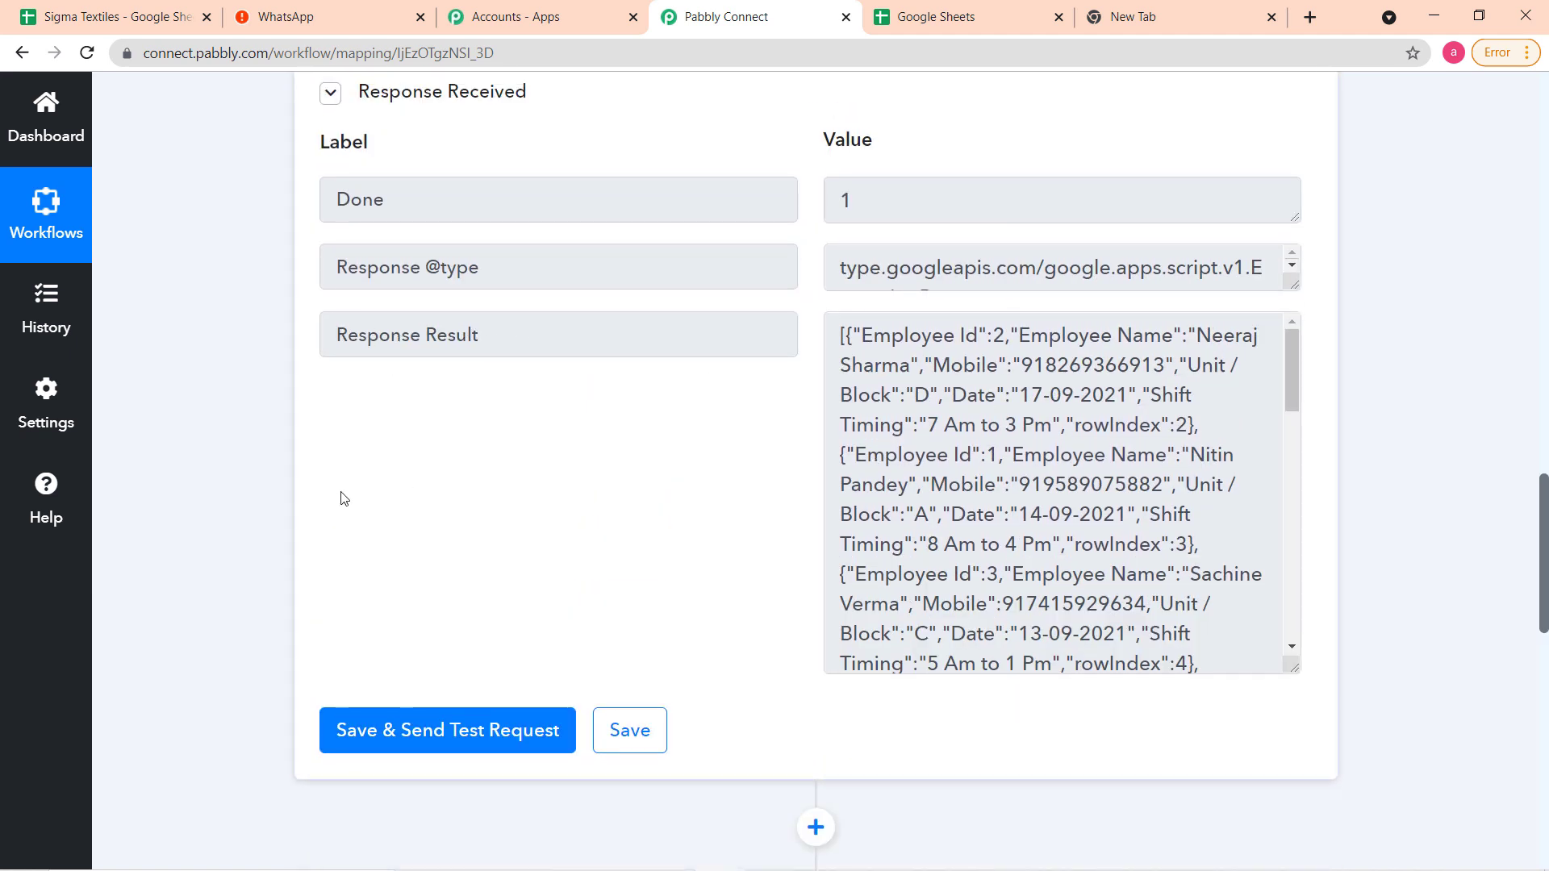
Choose 2. Response Result [] as the Iterator's array, save and send a test request, and review the received fields.
scroll(274, 479, "down", 2)
scroll(274, 480, "down", 8)
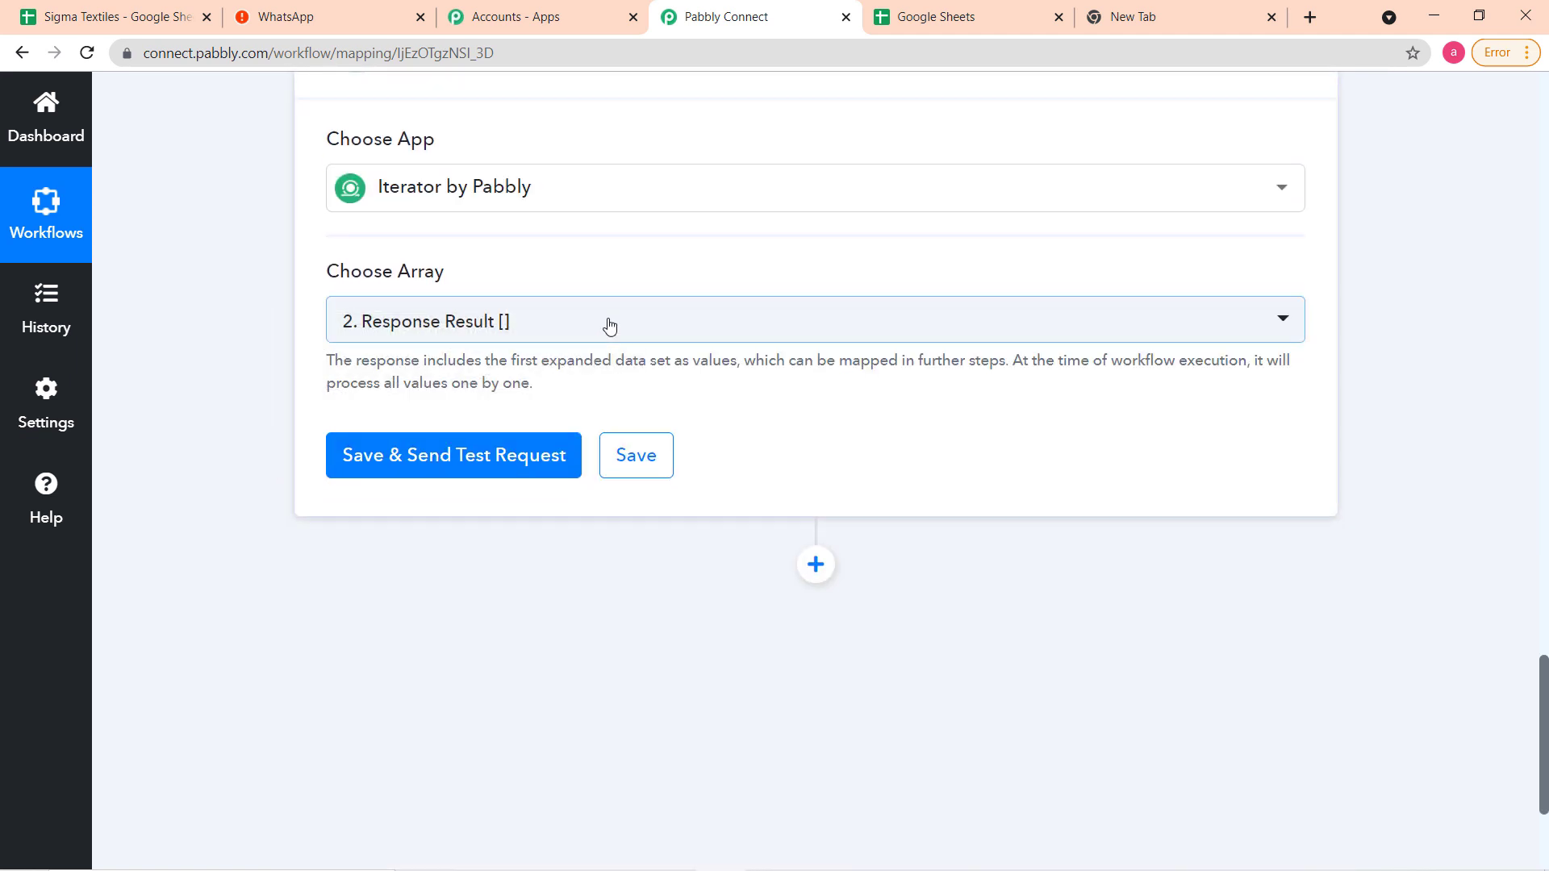
left_click(613, 326)
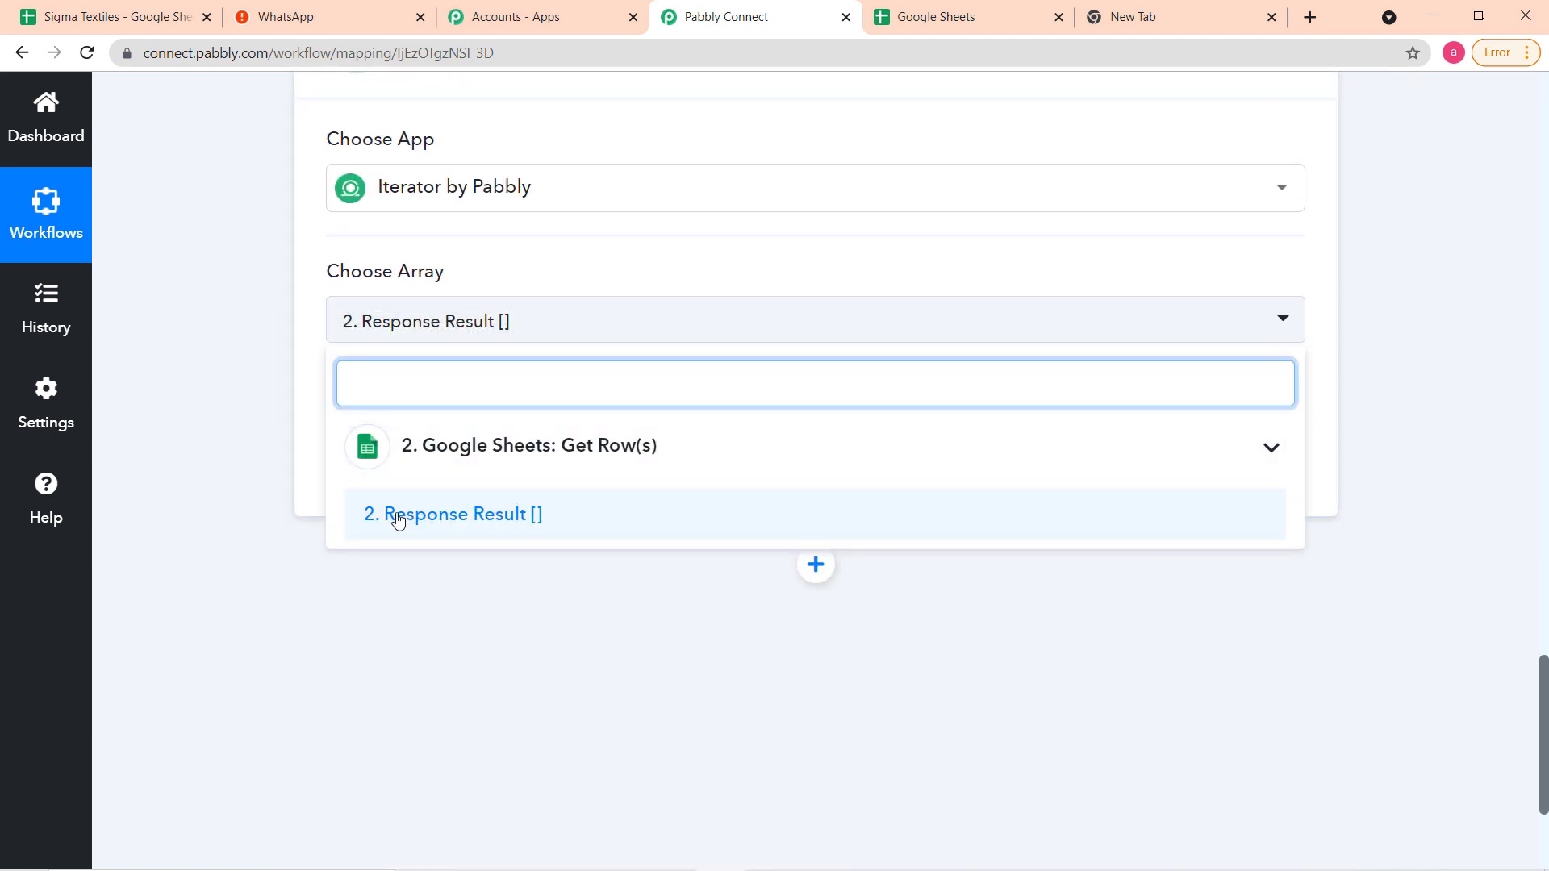
left_click(469, 520)
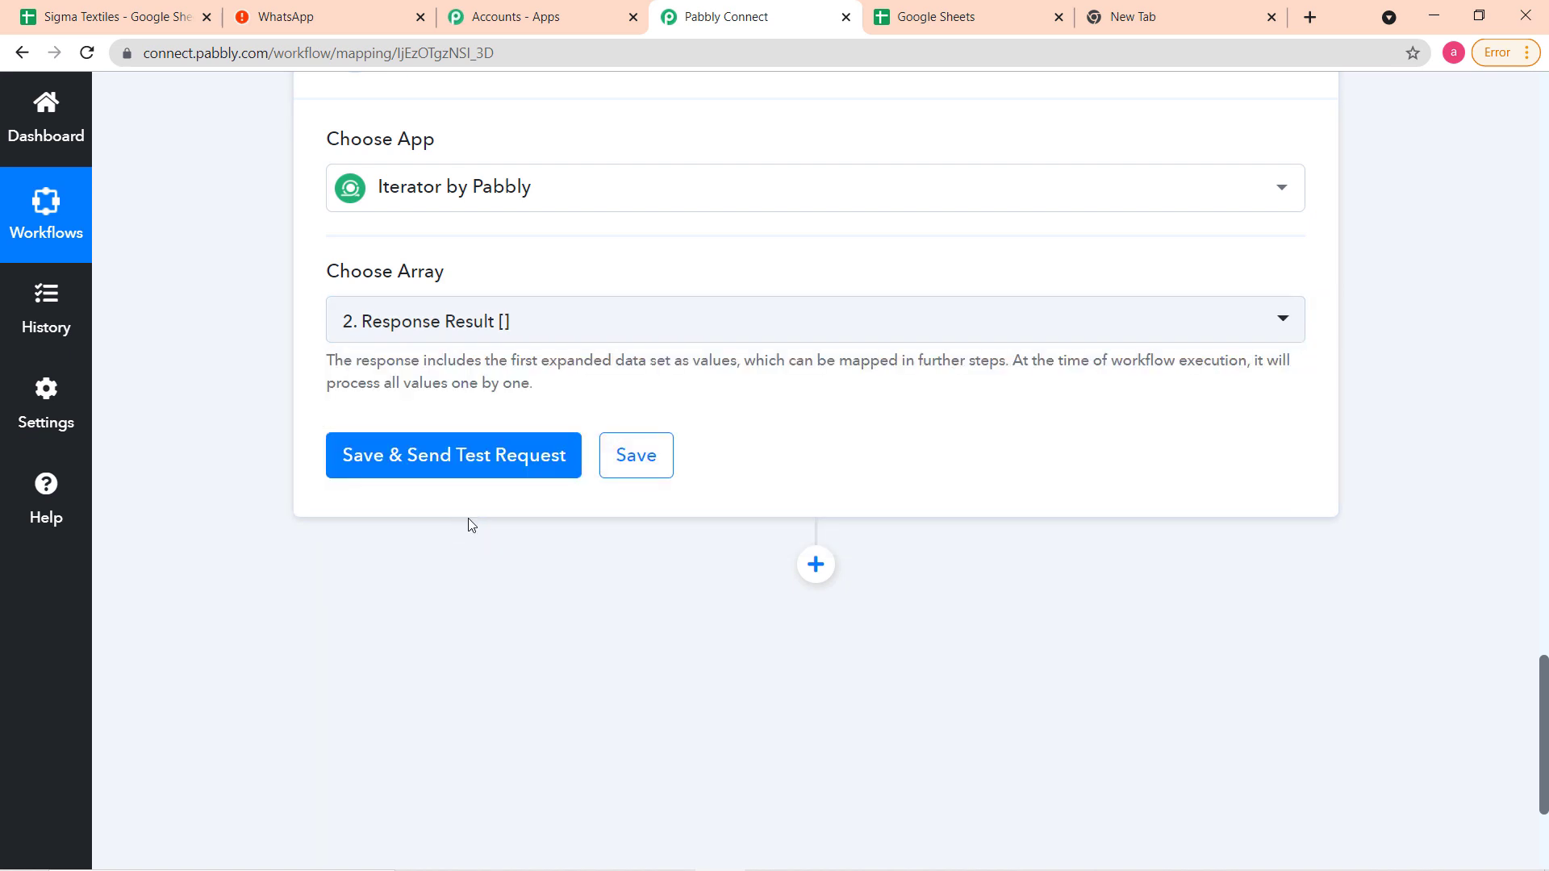
left_click(386, 477)
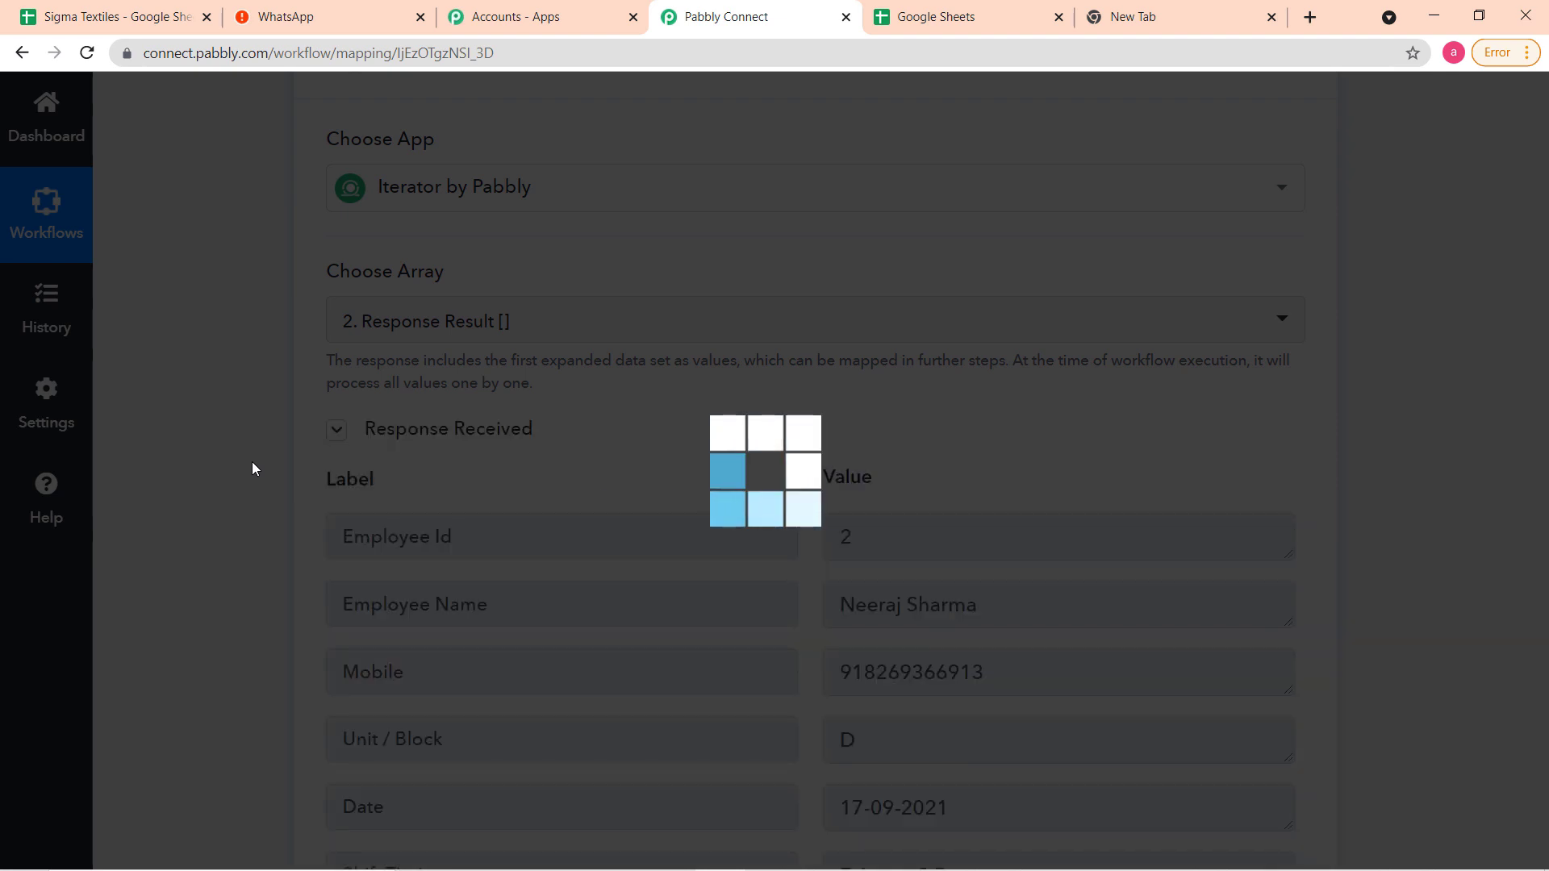
scroll(253, 463, "up", 8)
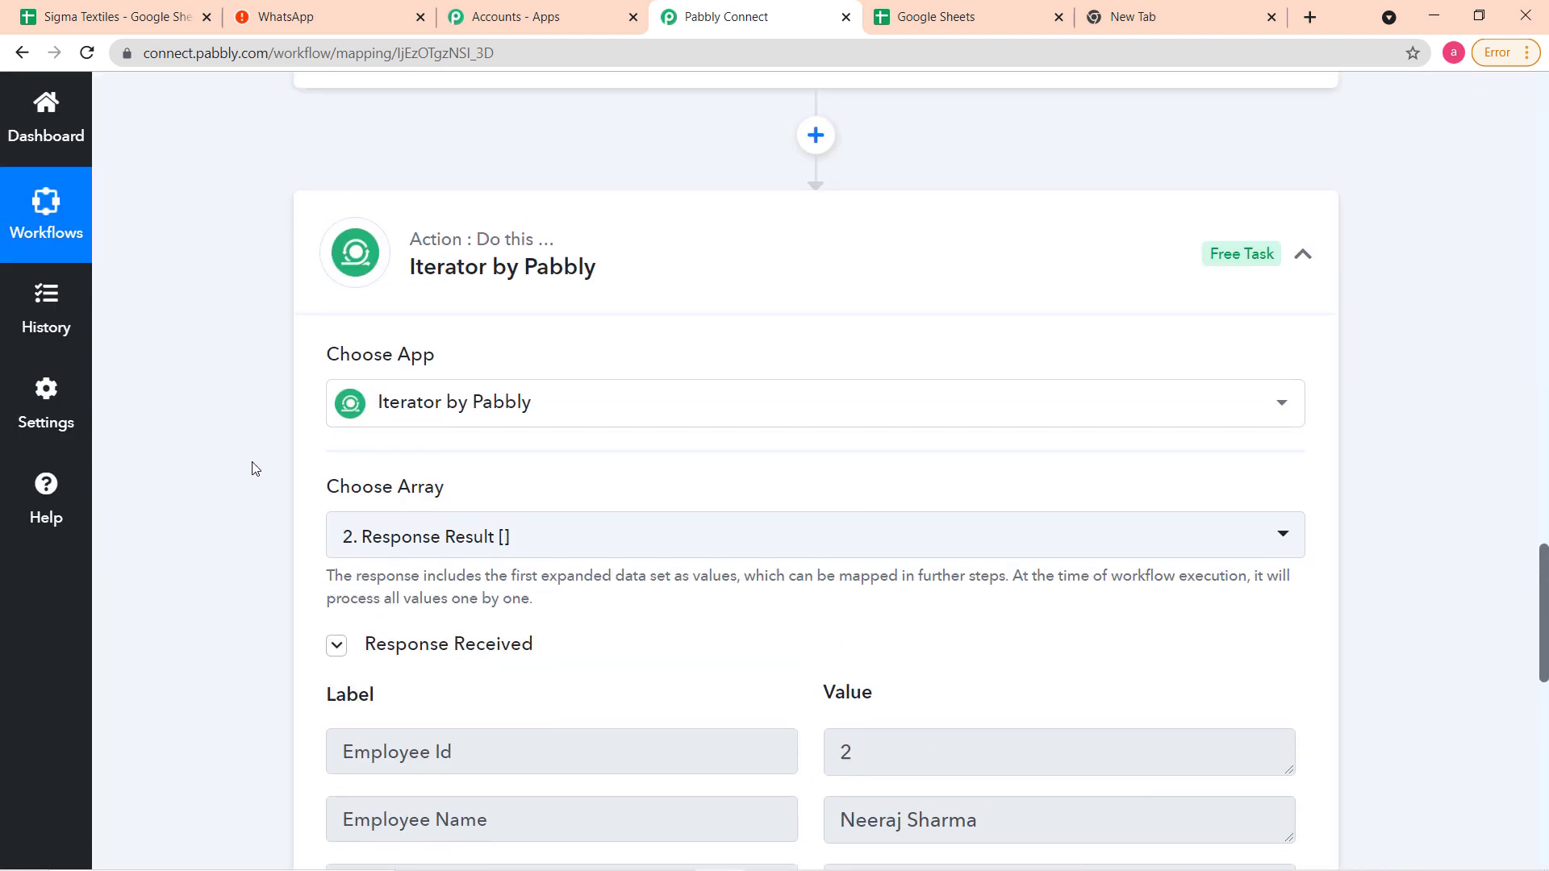
scroll(941, 622, "down", 10)
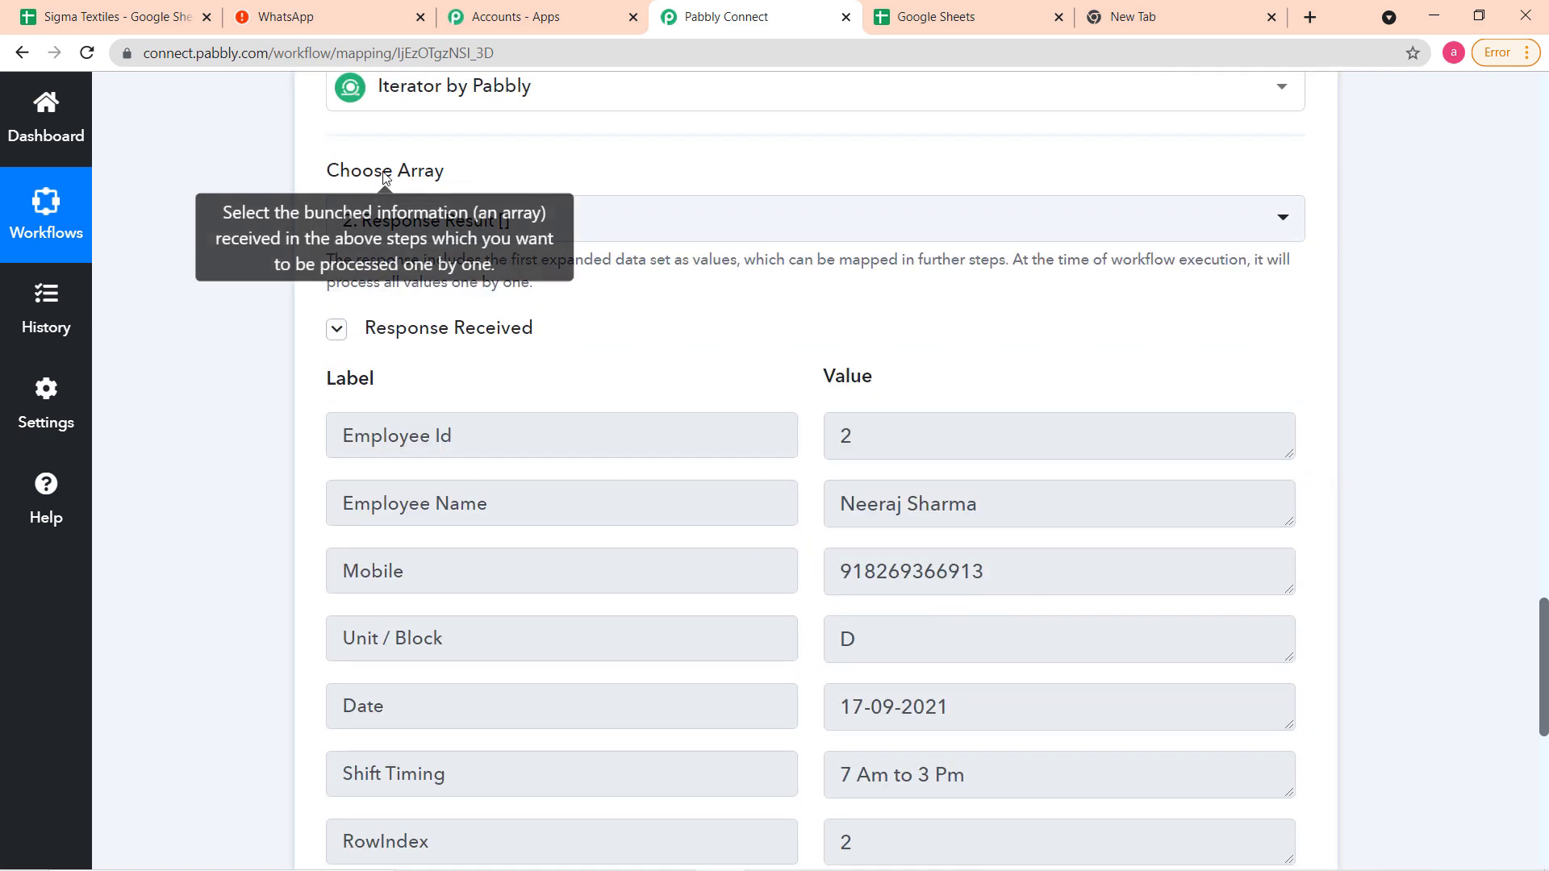
Compare the fields received in the Iterator with the Get Row(s) response and the first employee row in the Sigma Textiles spreadsheet.
scroll(1003, 396, "down", 3)
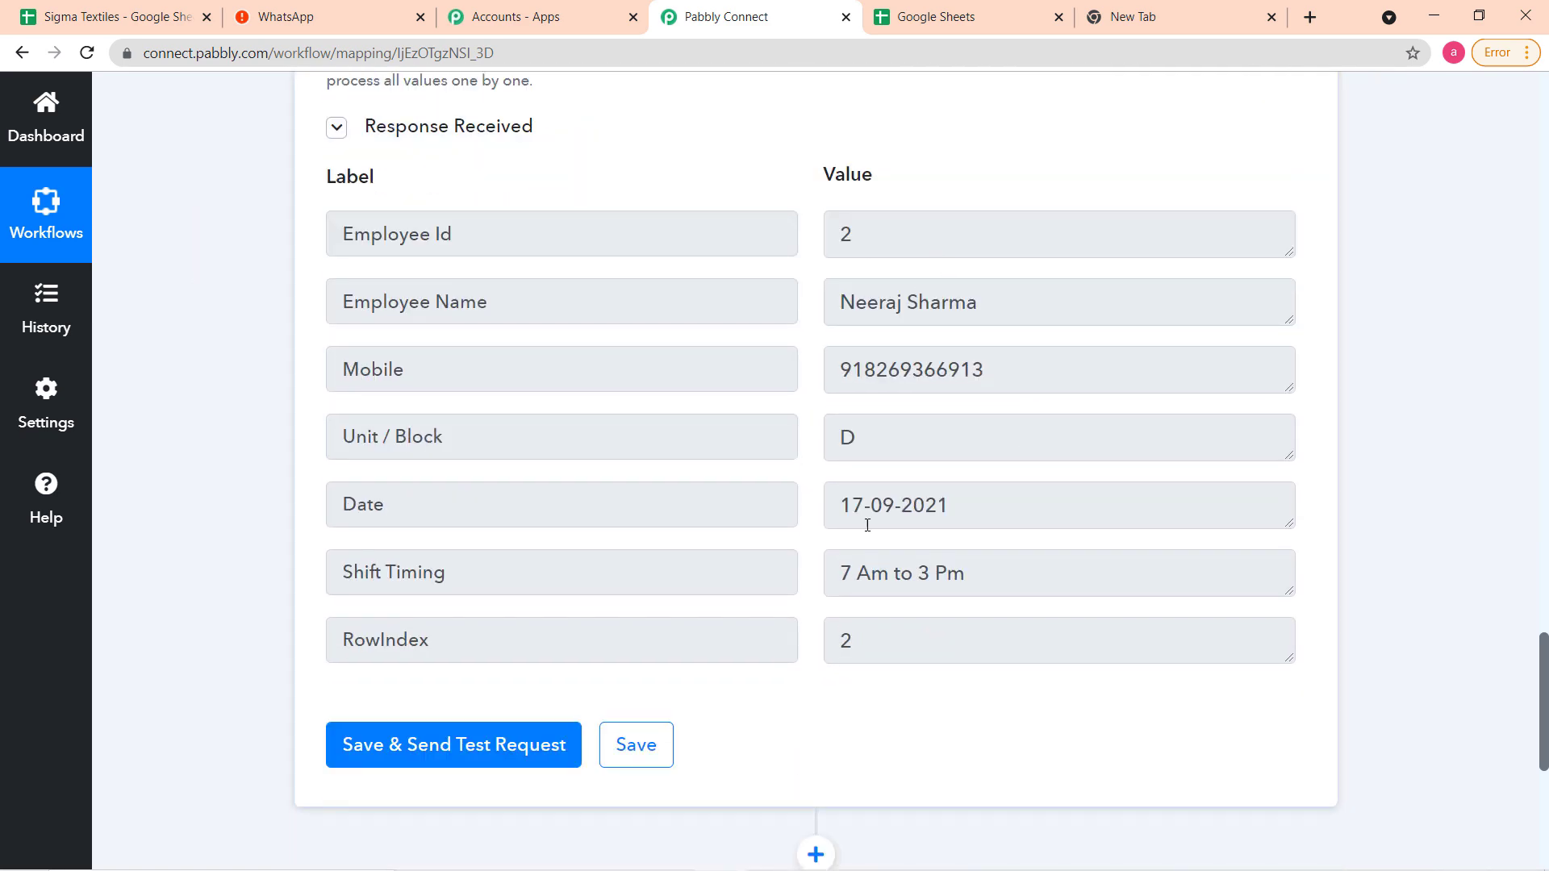
scroll(218, 359, "up", 3)
scroll(221, 359, "up", 2)
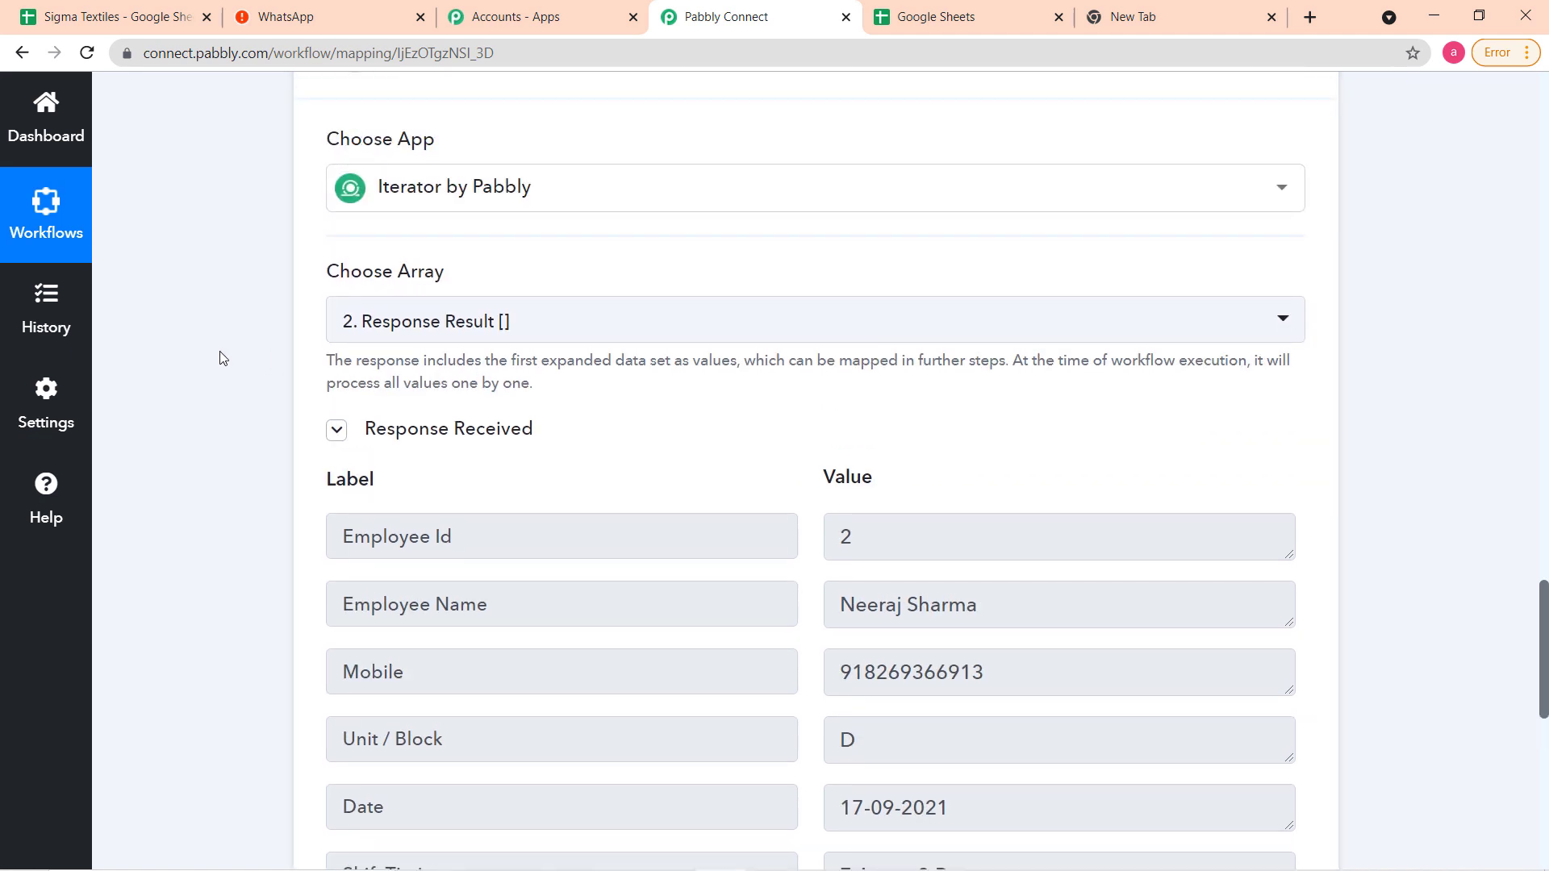
scroll(221, 358, "up", 6)
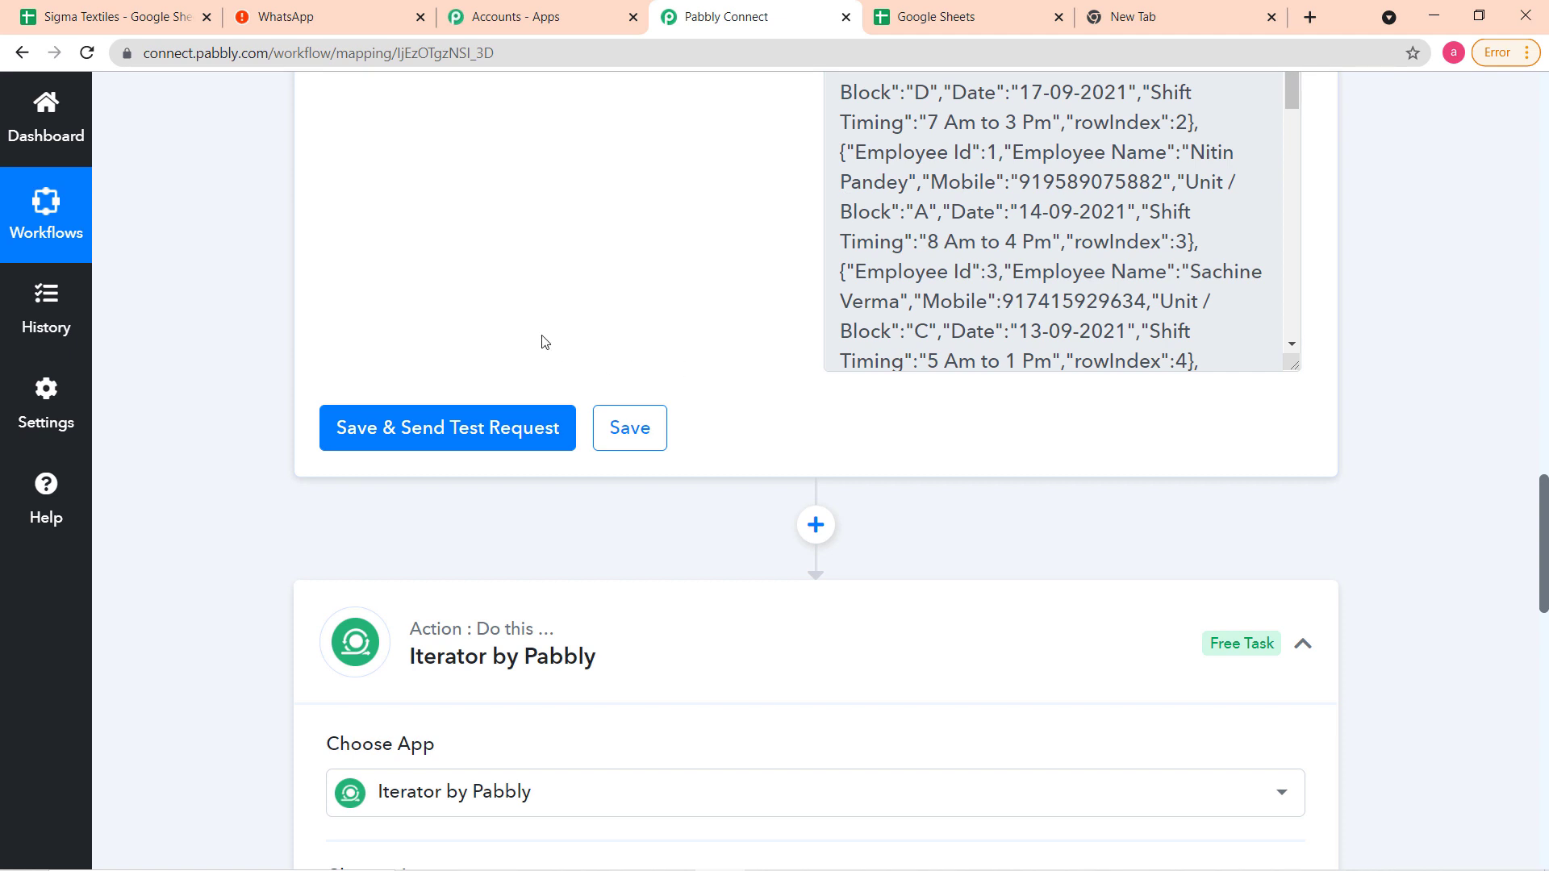
scroll(516, 340, "down", 6)
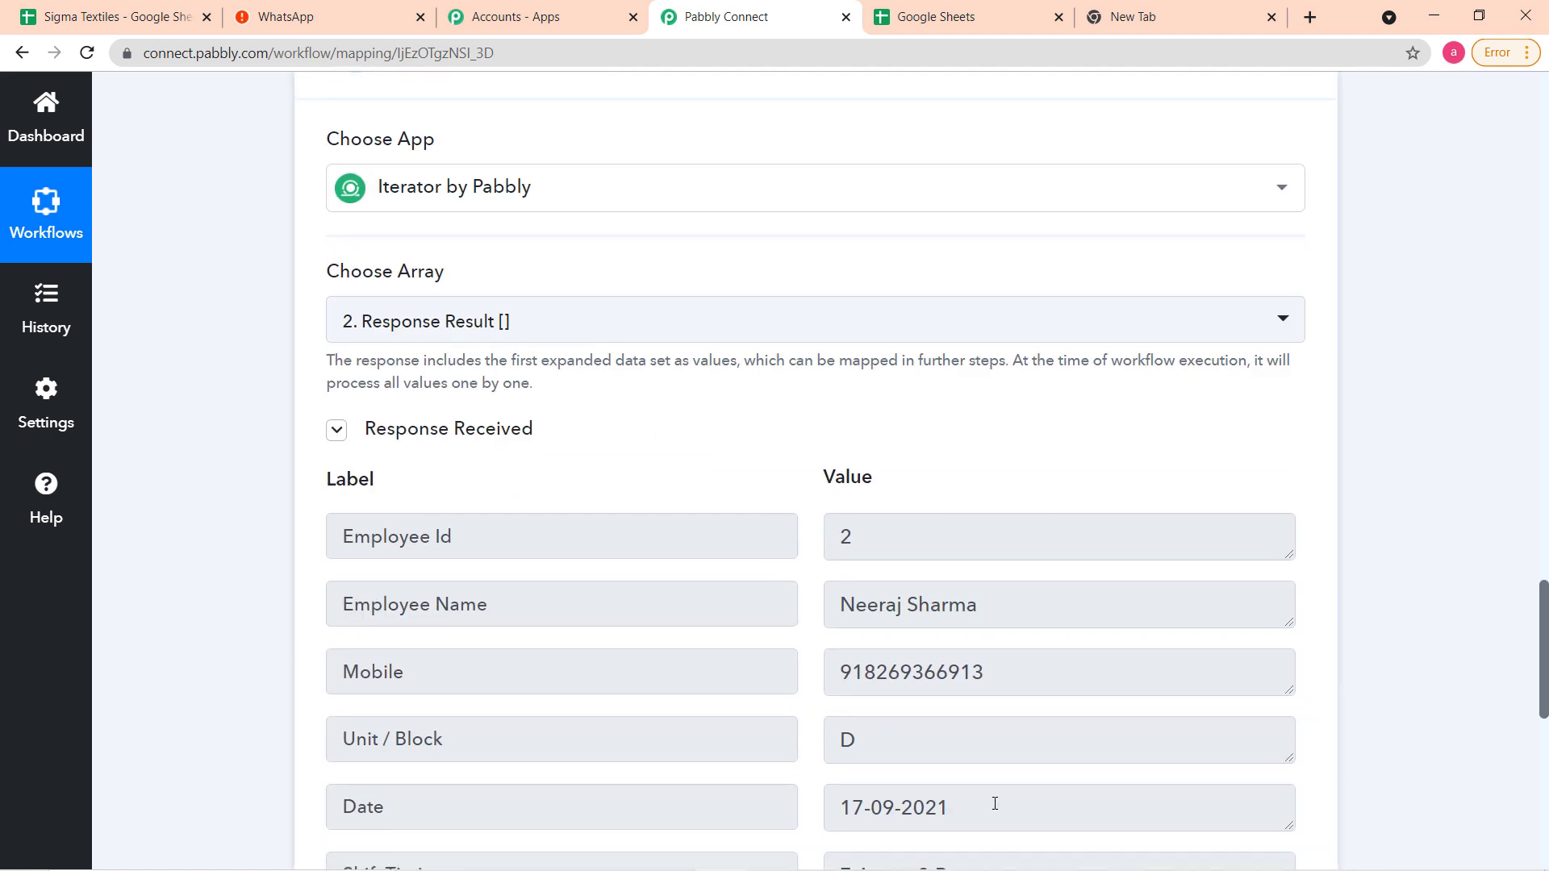
scroll(978, 778, "down", 2)
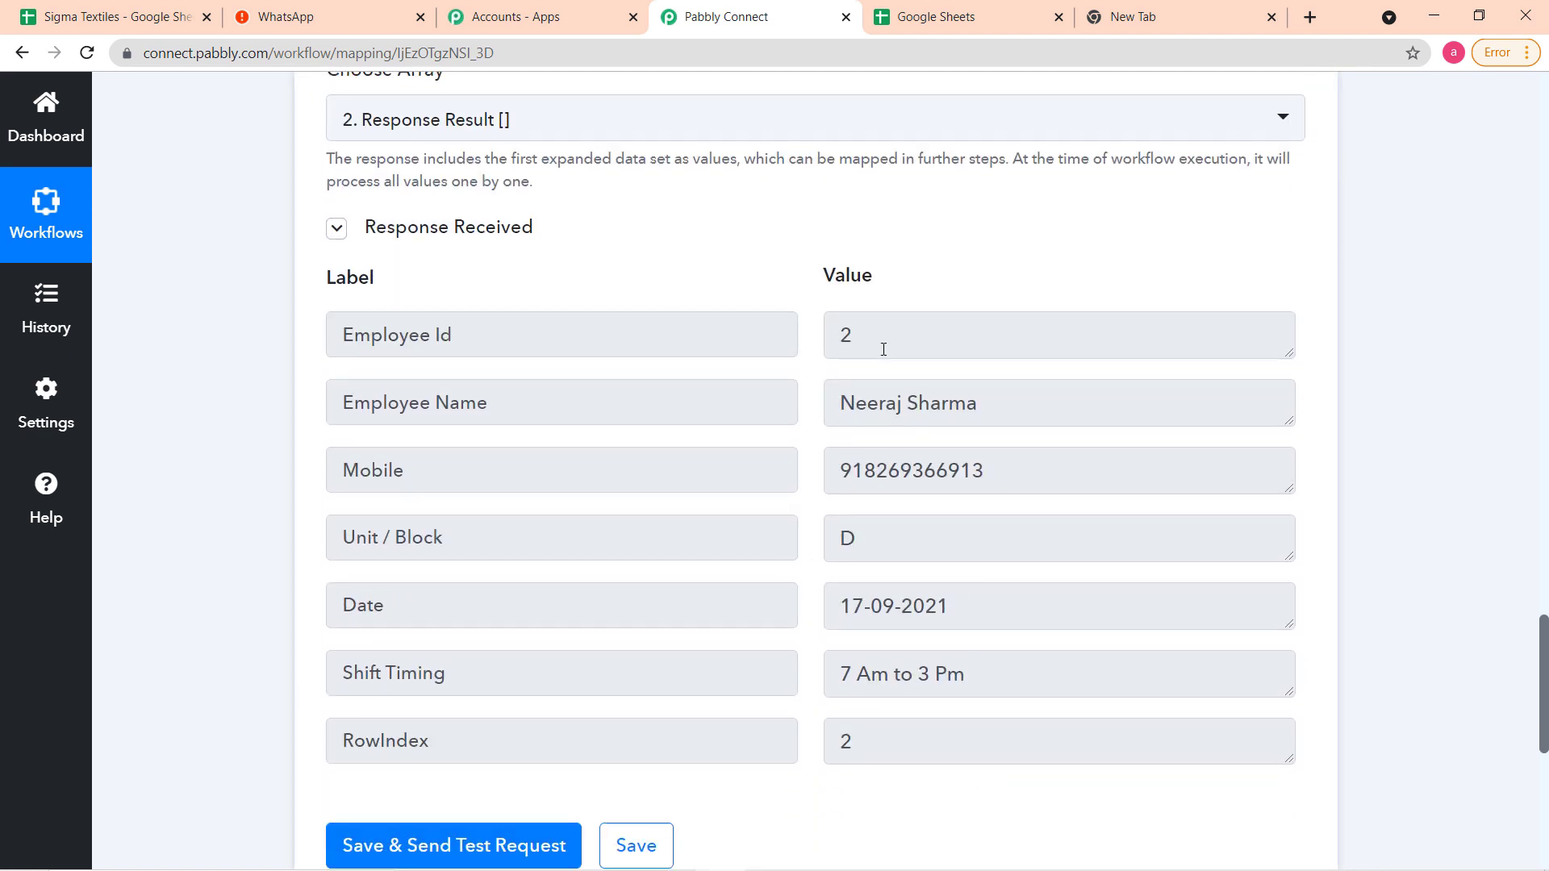
left_click(173, 18)
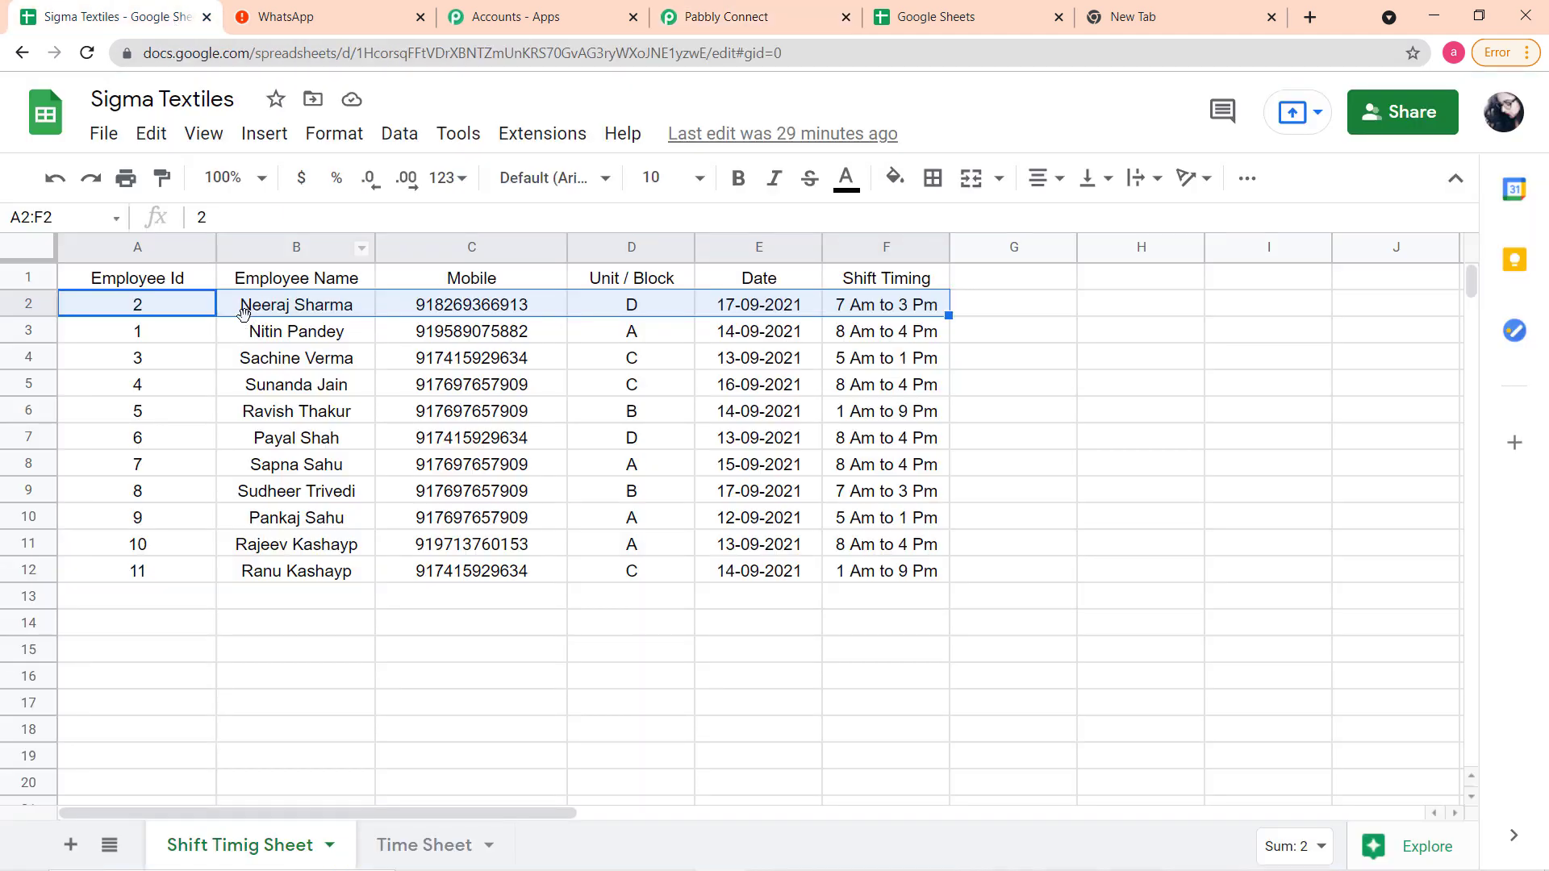
left_click(813, 17)
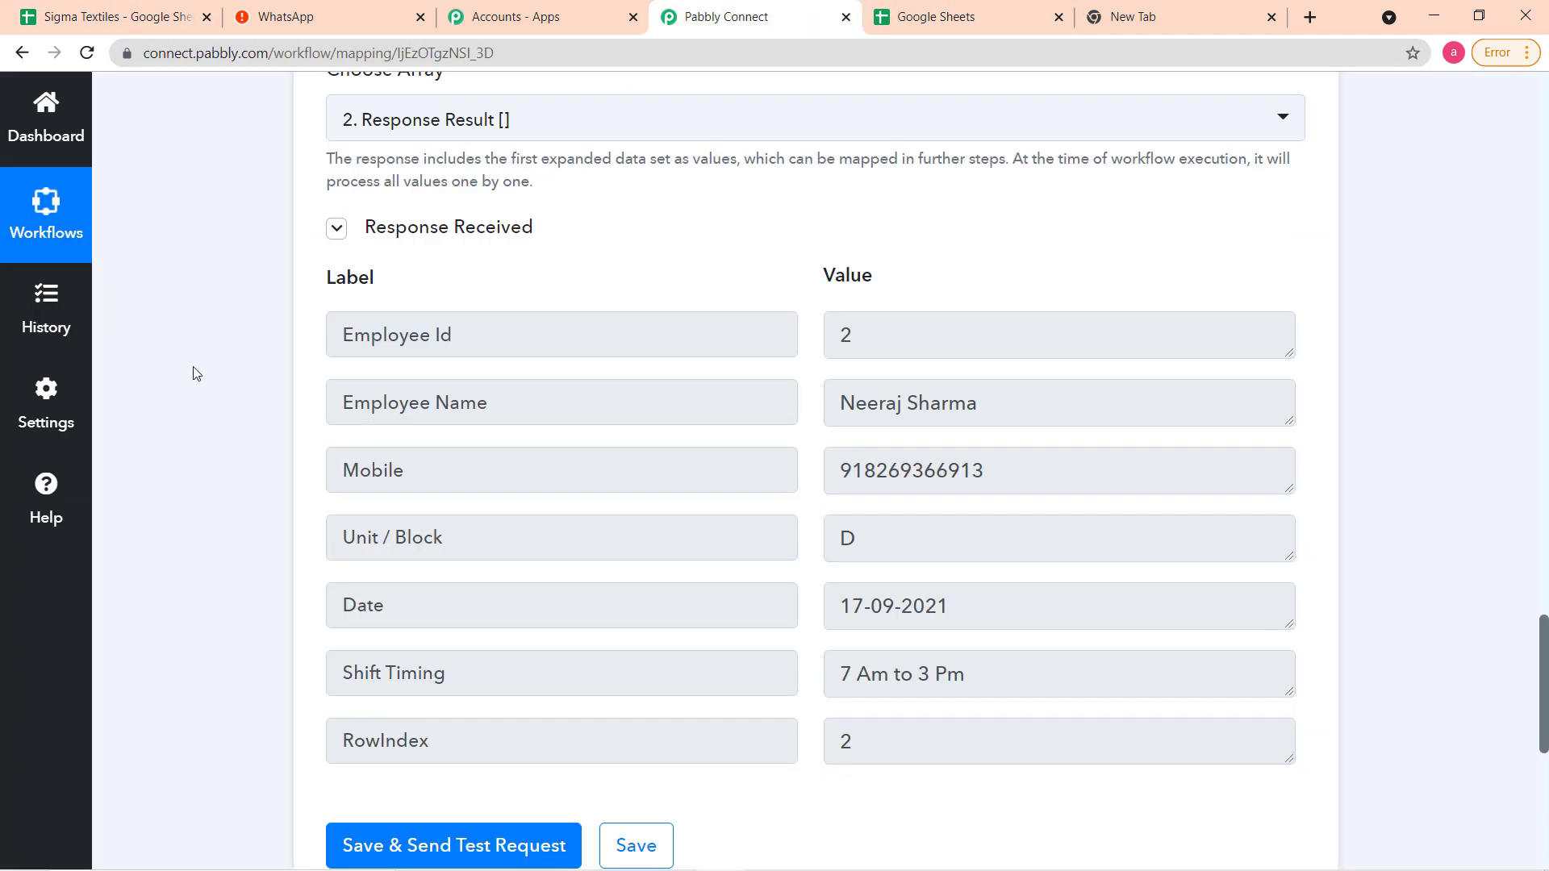
scroll(194, 373, "up", 1)
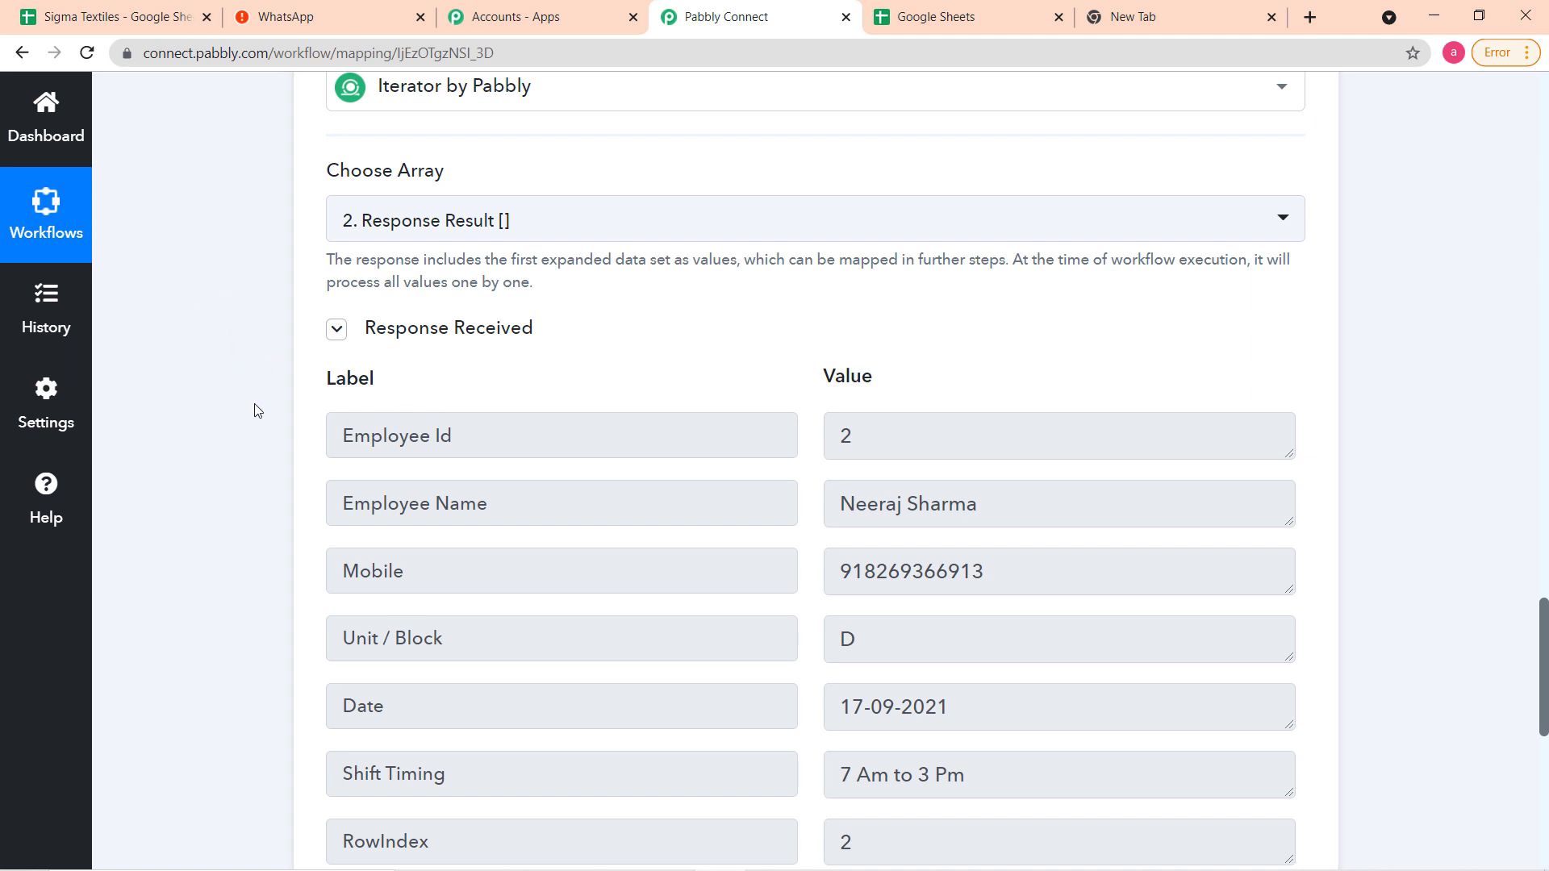
left_click(113, 21)
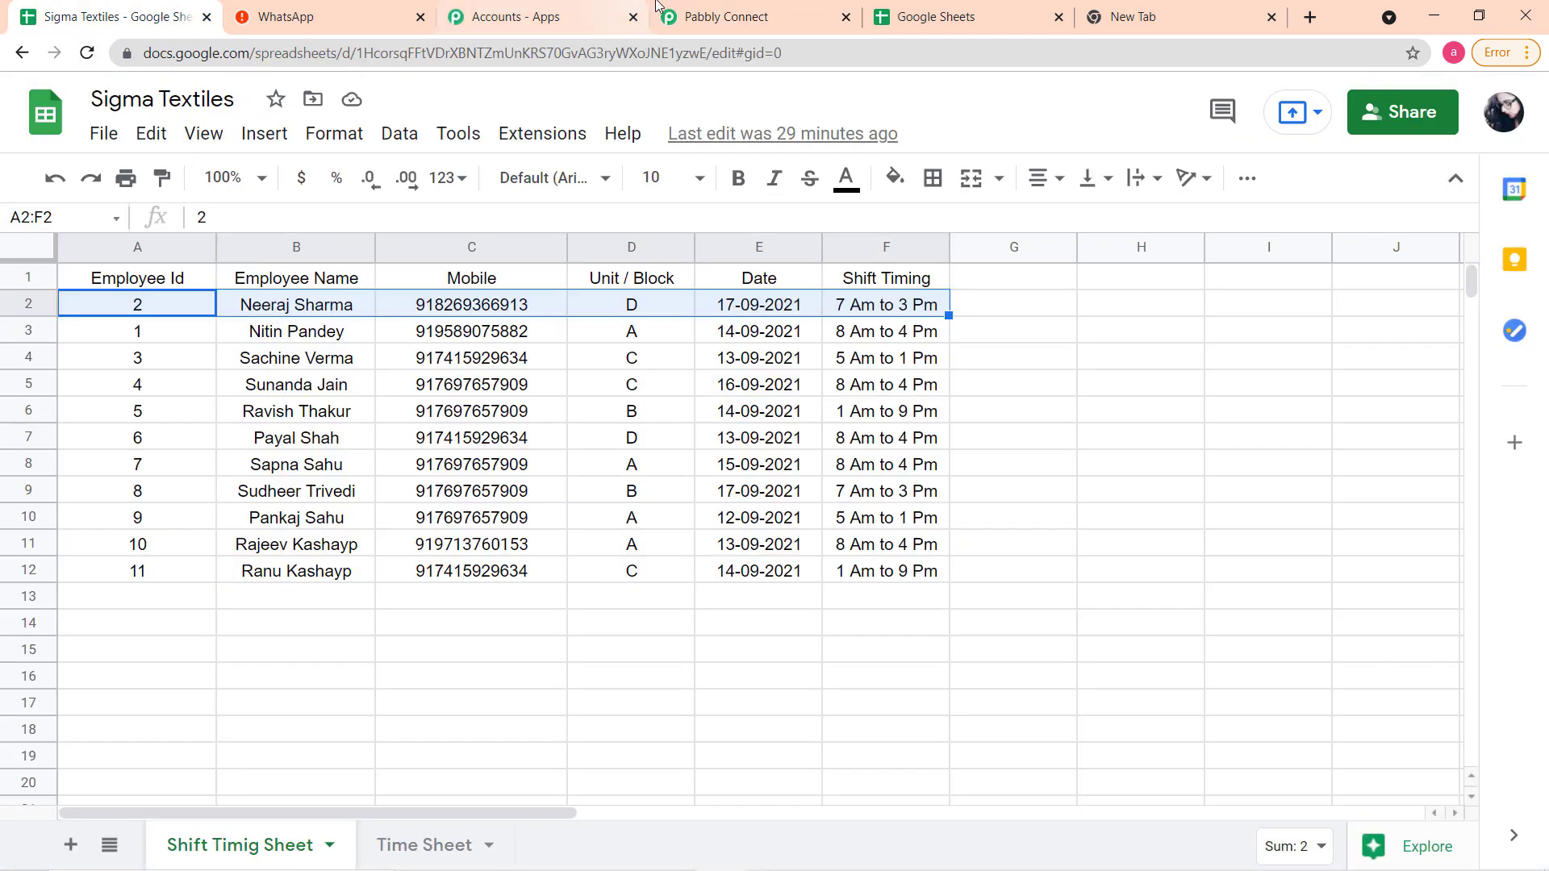
left_click(772, 24)
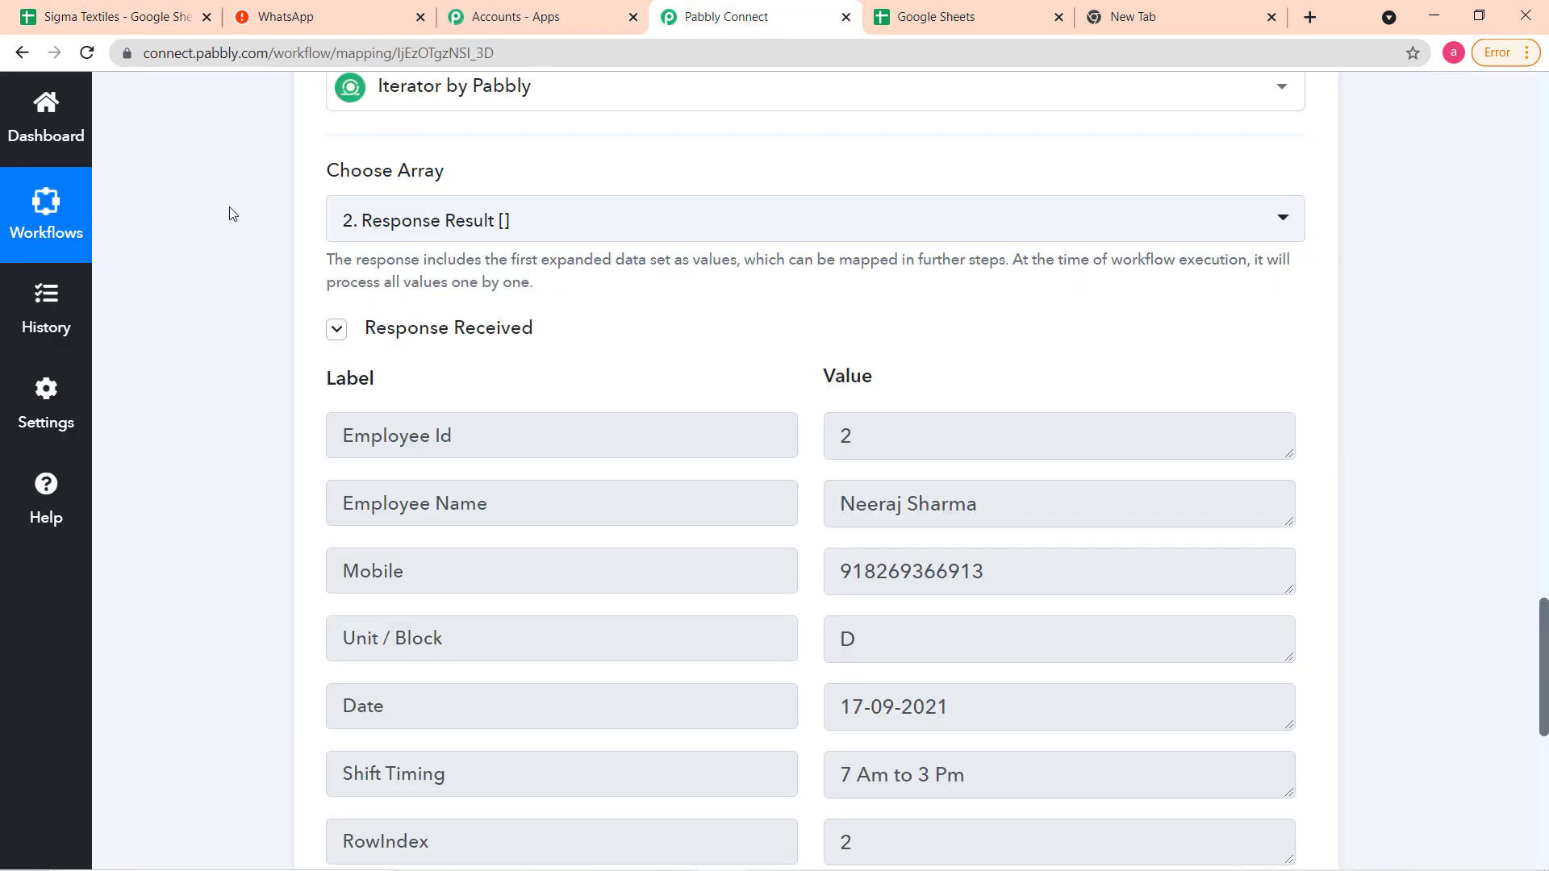
Add a new action after the Iterator step and choose Date/Time Formatter as its app.
scroll(253, 174, "down", 8)
scroll(252, 173, "down", 2)
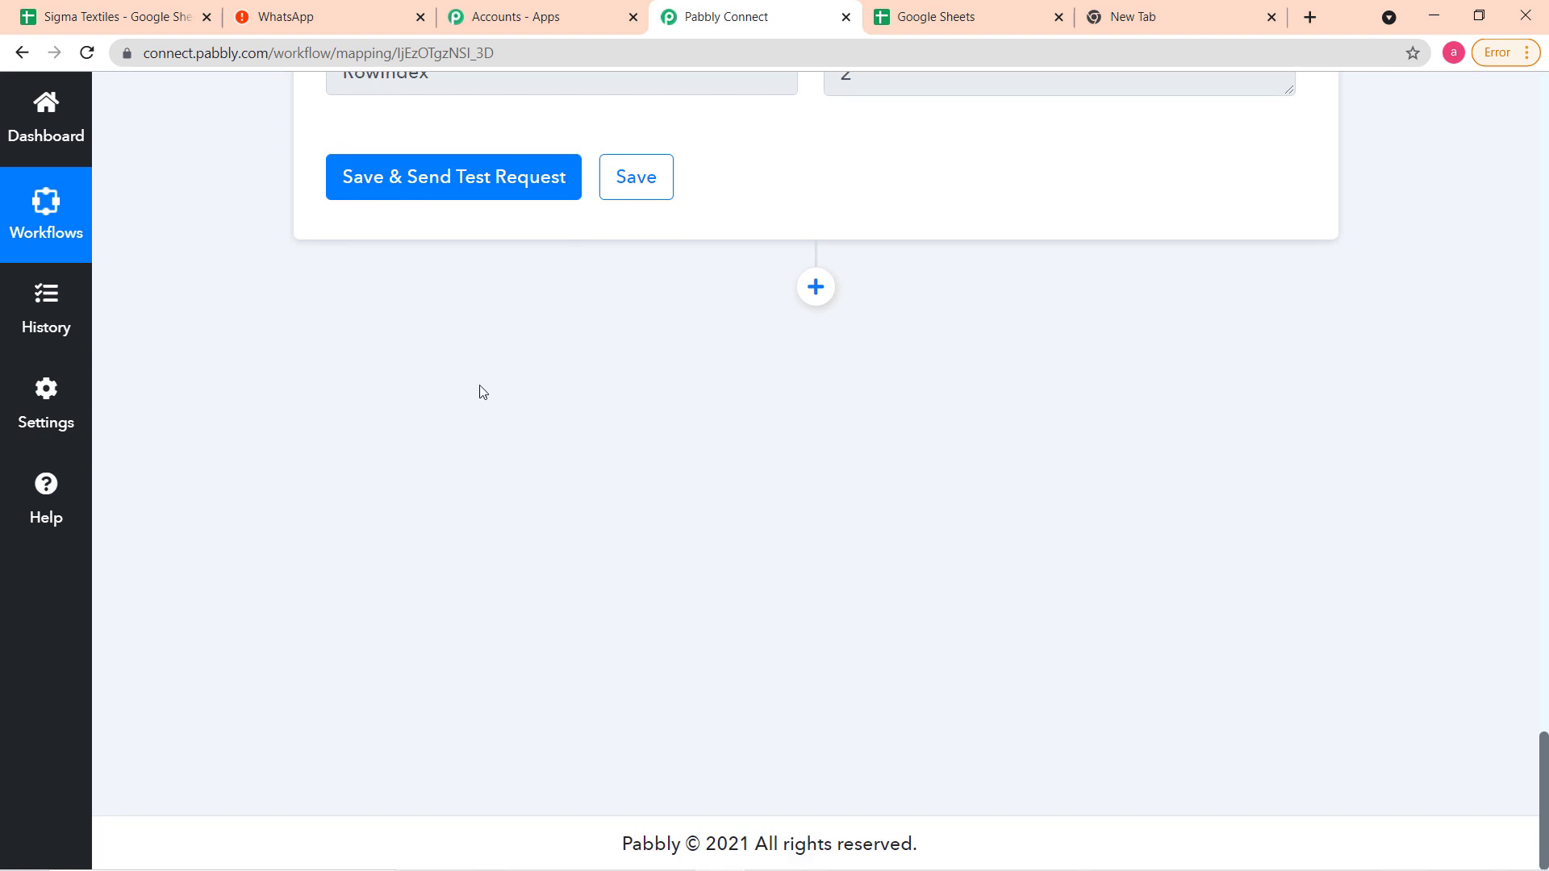
left_click(817, 289)
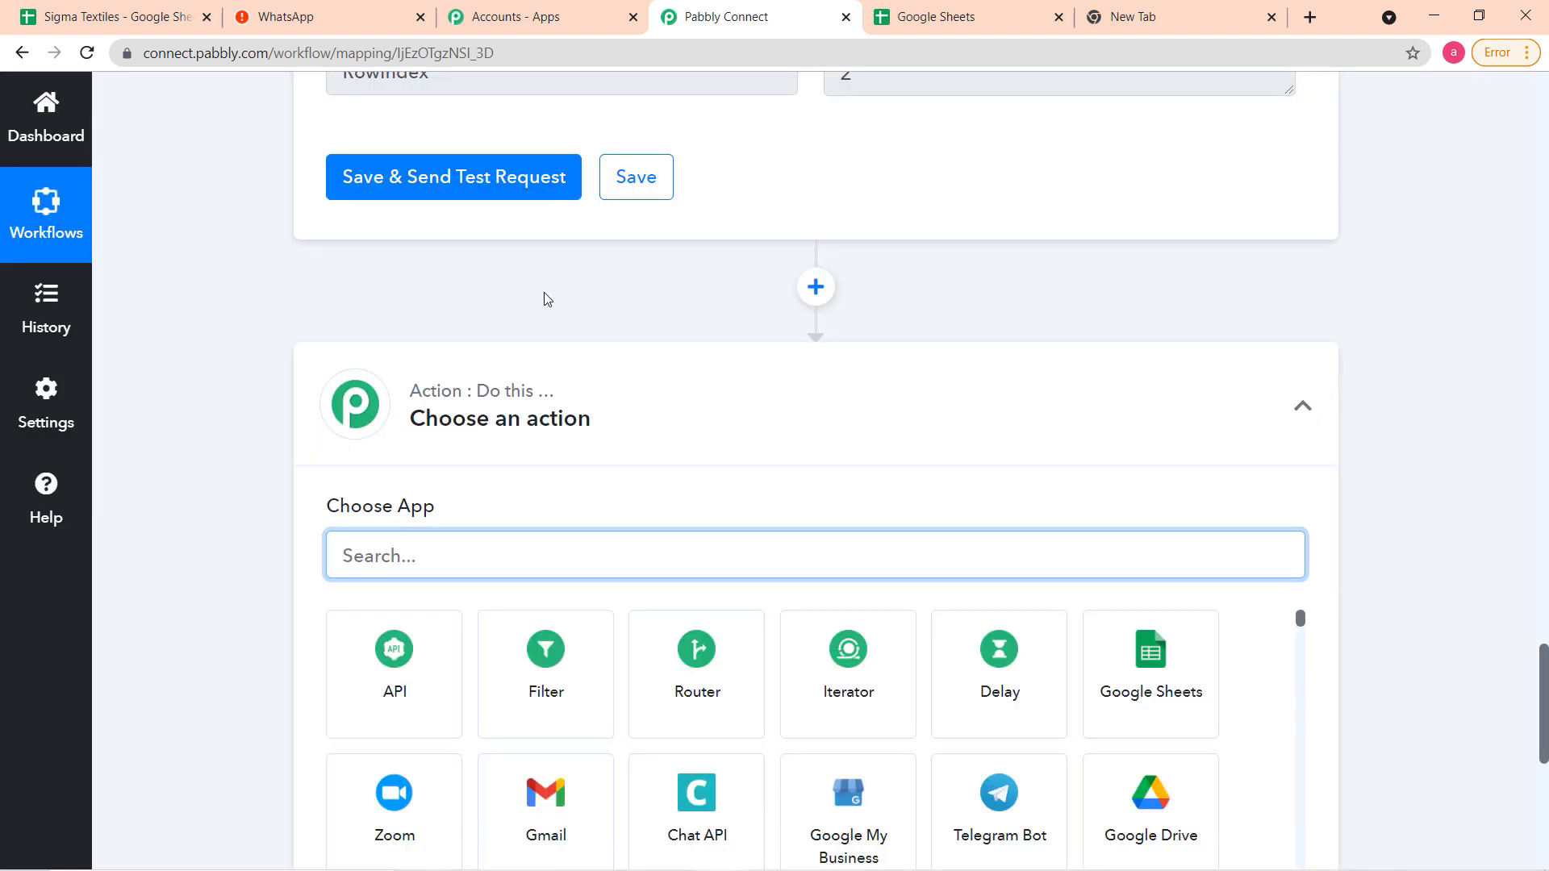
scroll(546, 298, "down", 2)
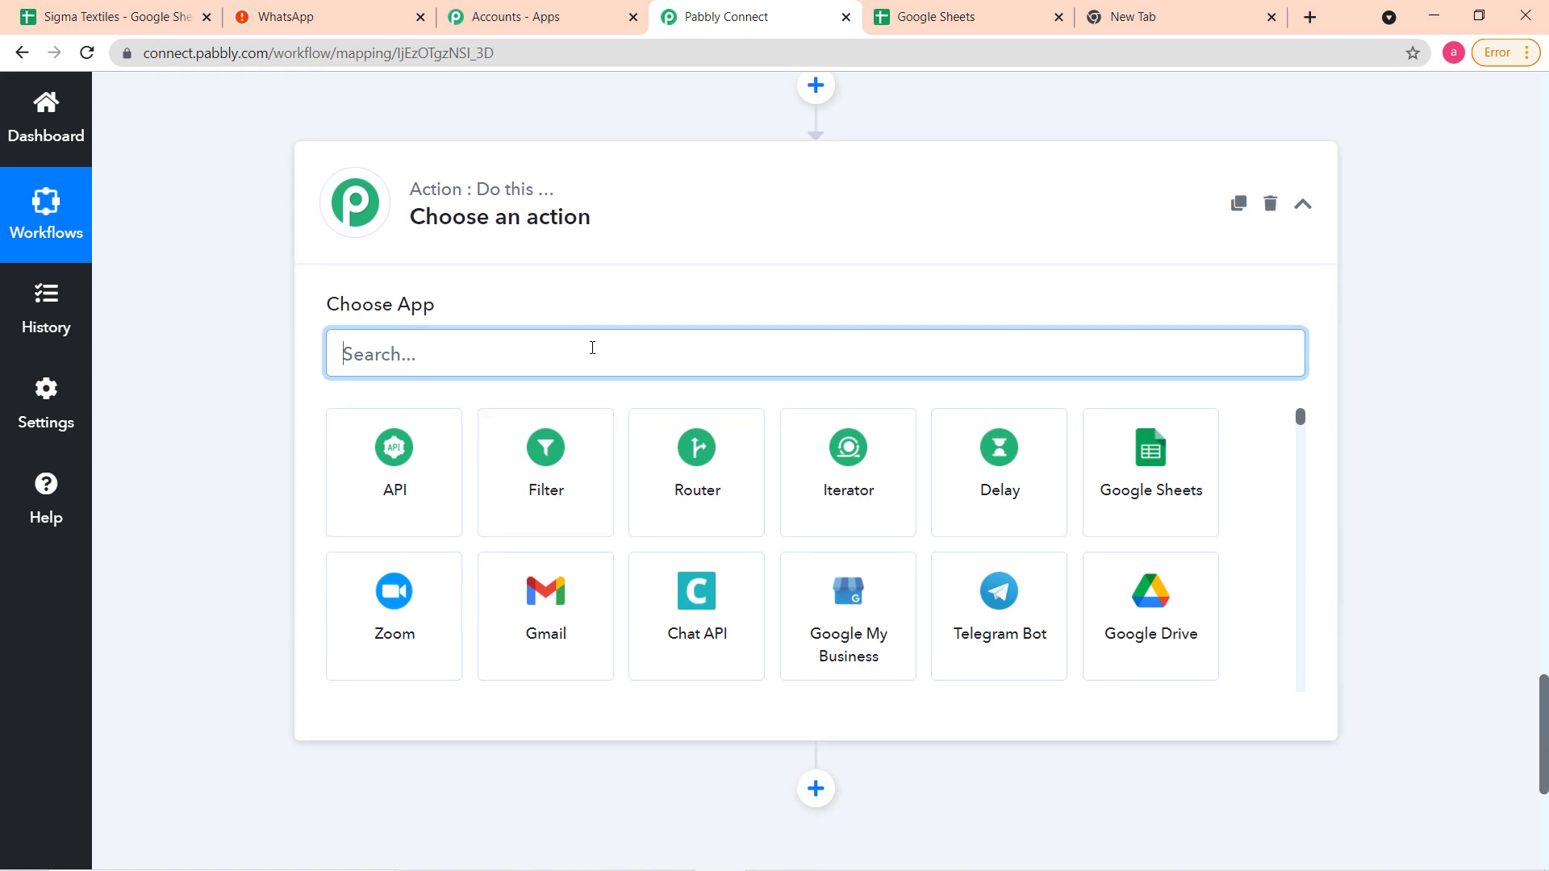
type("d")
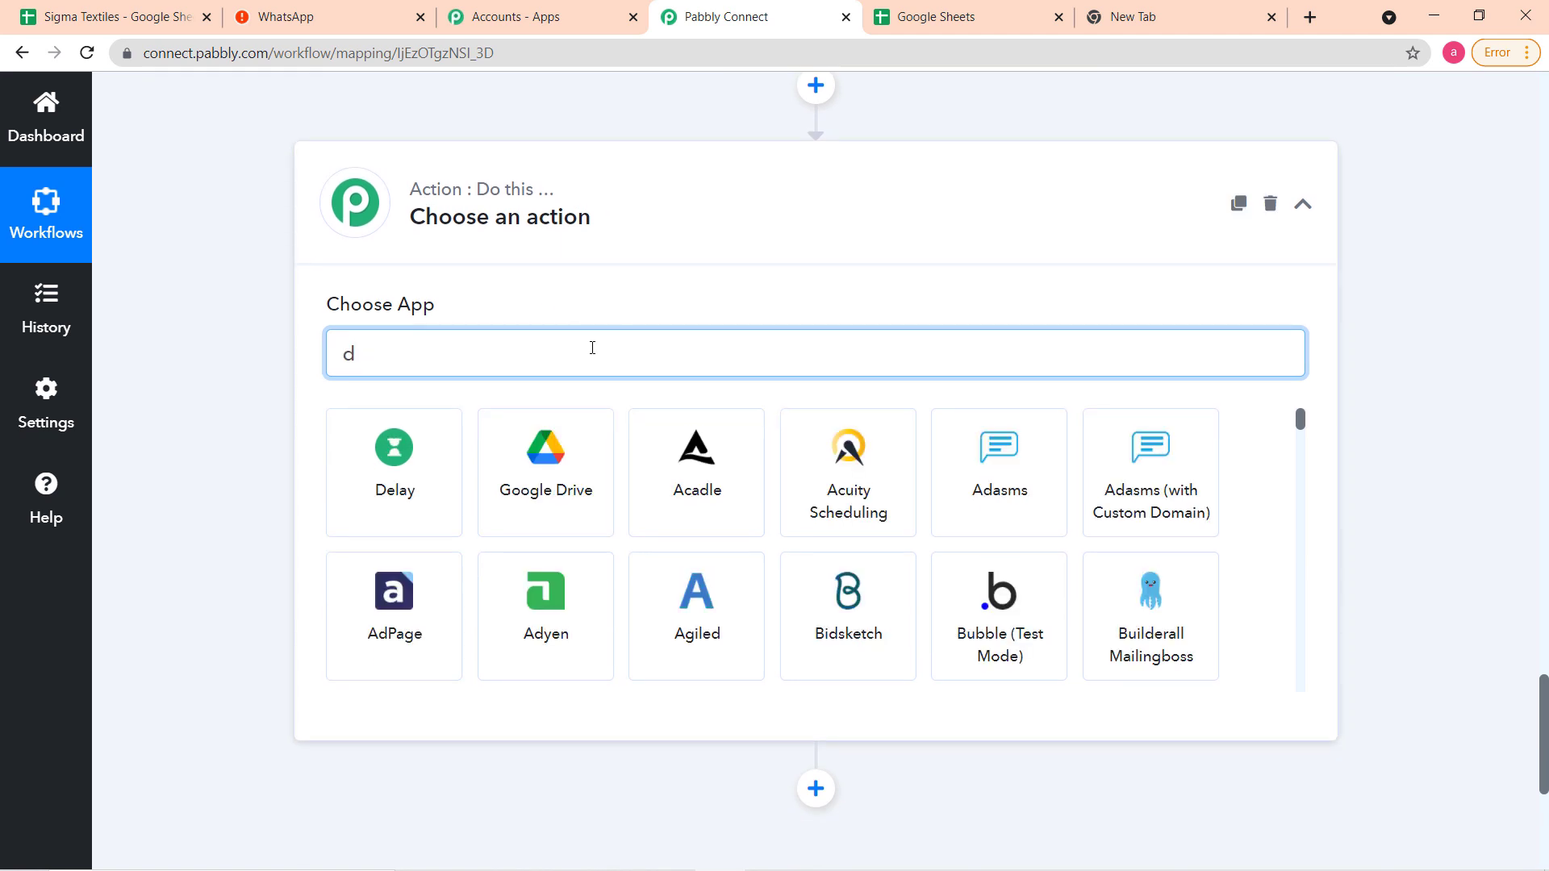
type("ate")
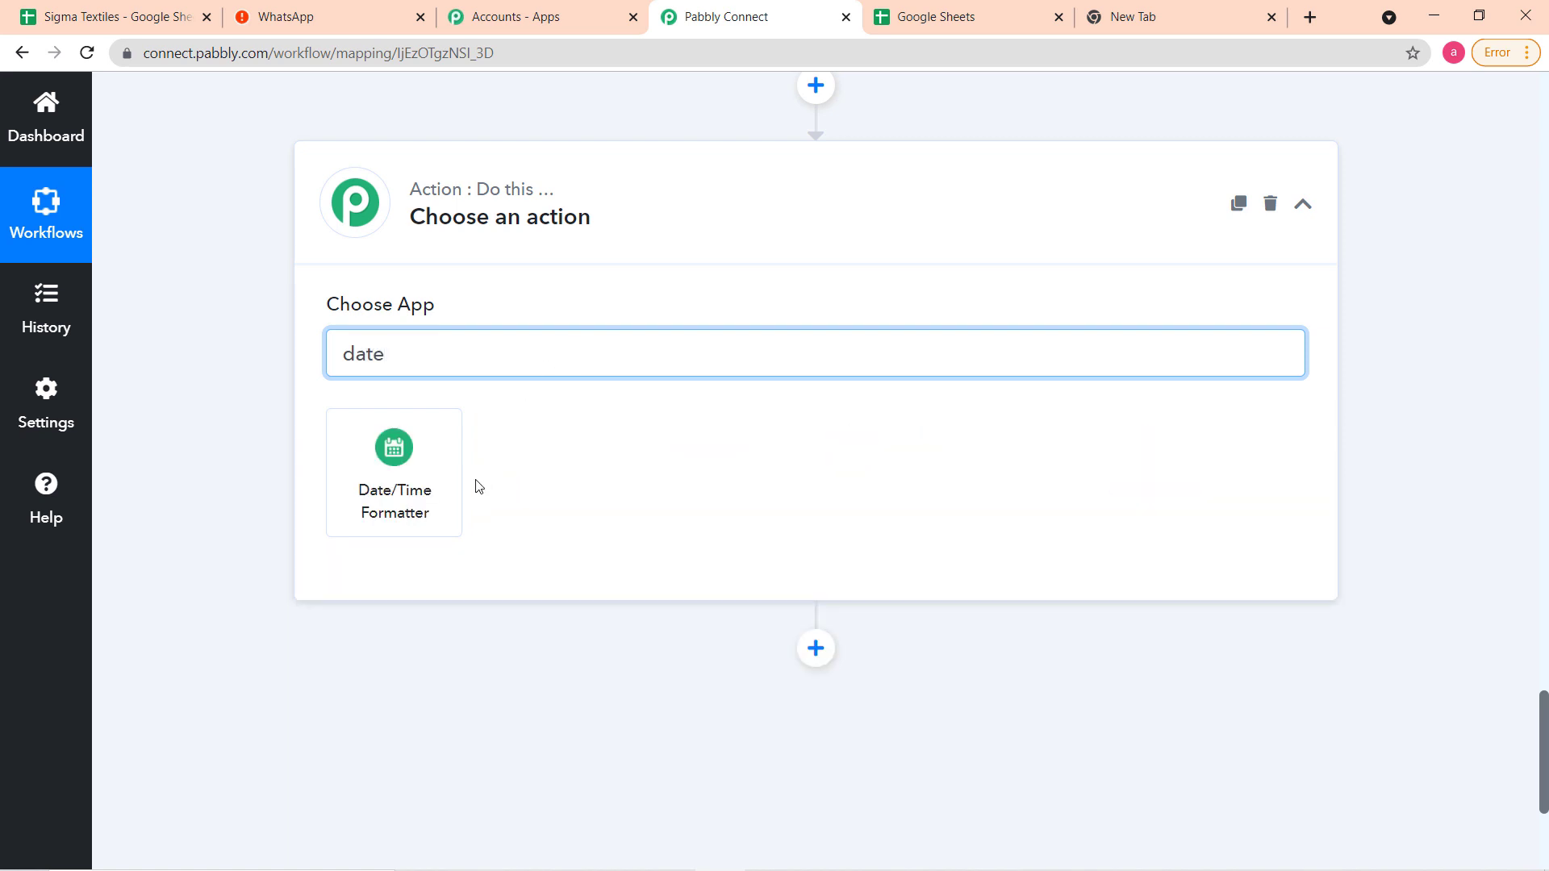
left_click(390, 482)
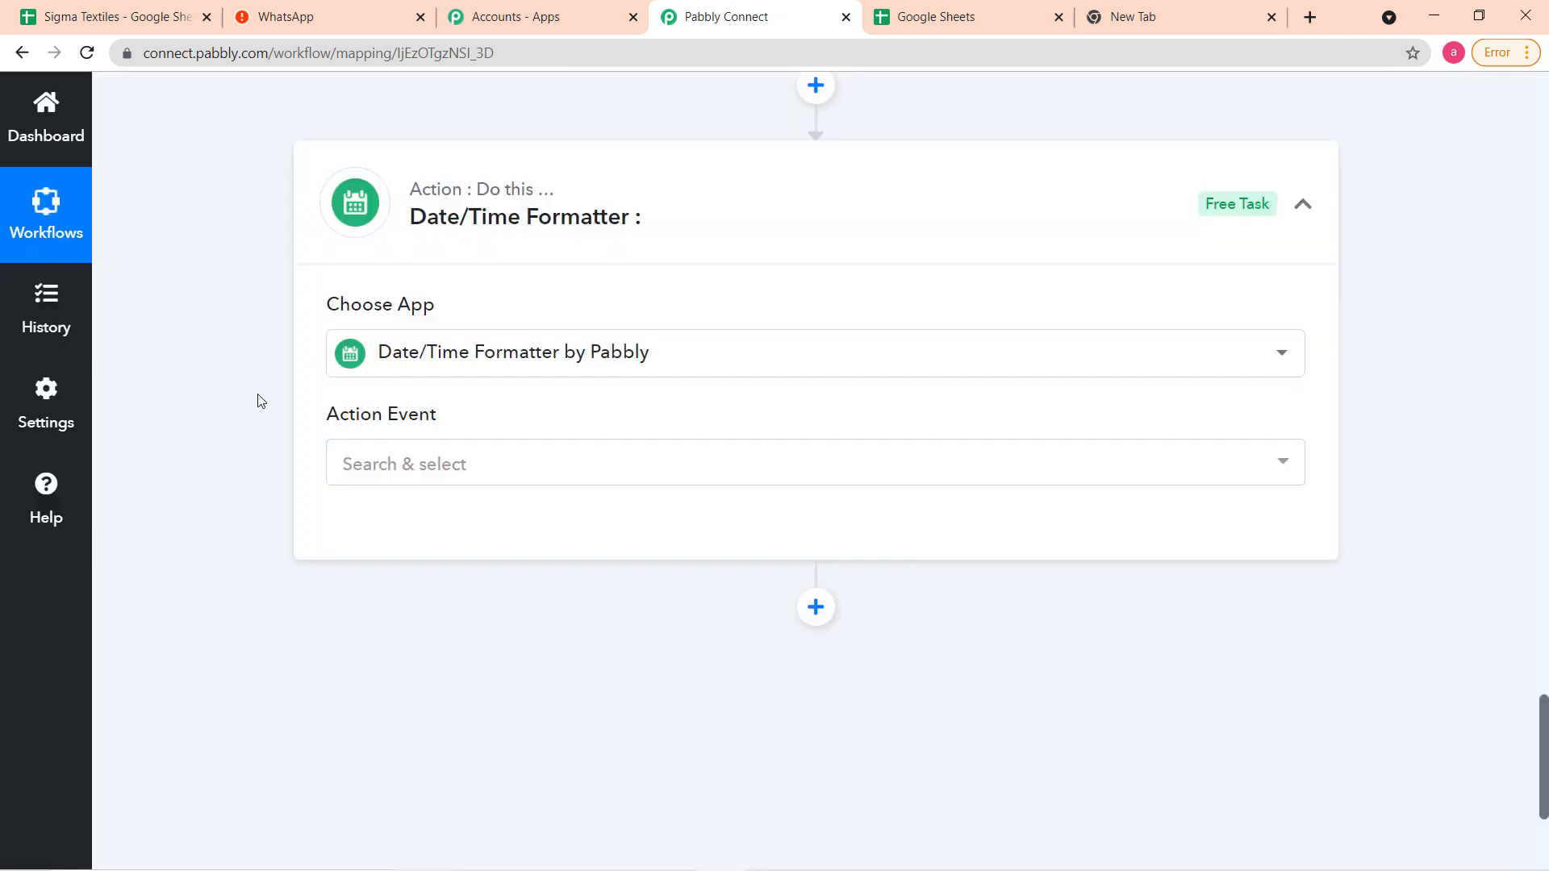
Set the Date/Time Formatter's action event to Add/Subtract Time.
scroll(205, 307, "up", 3)
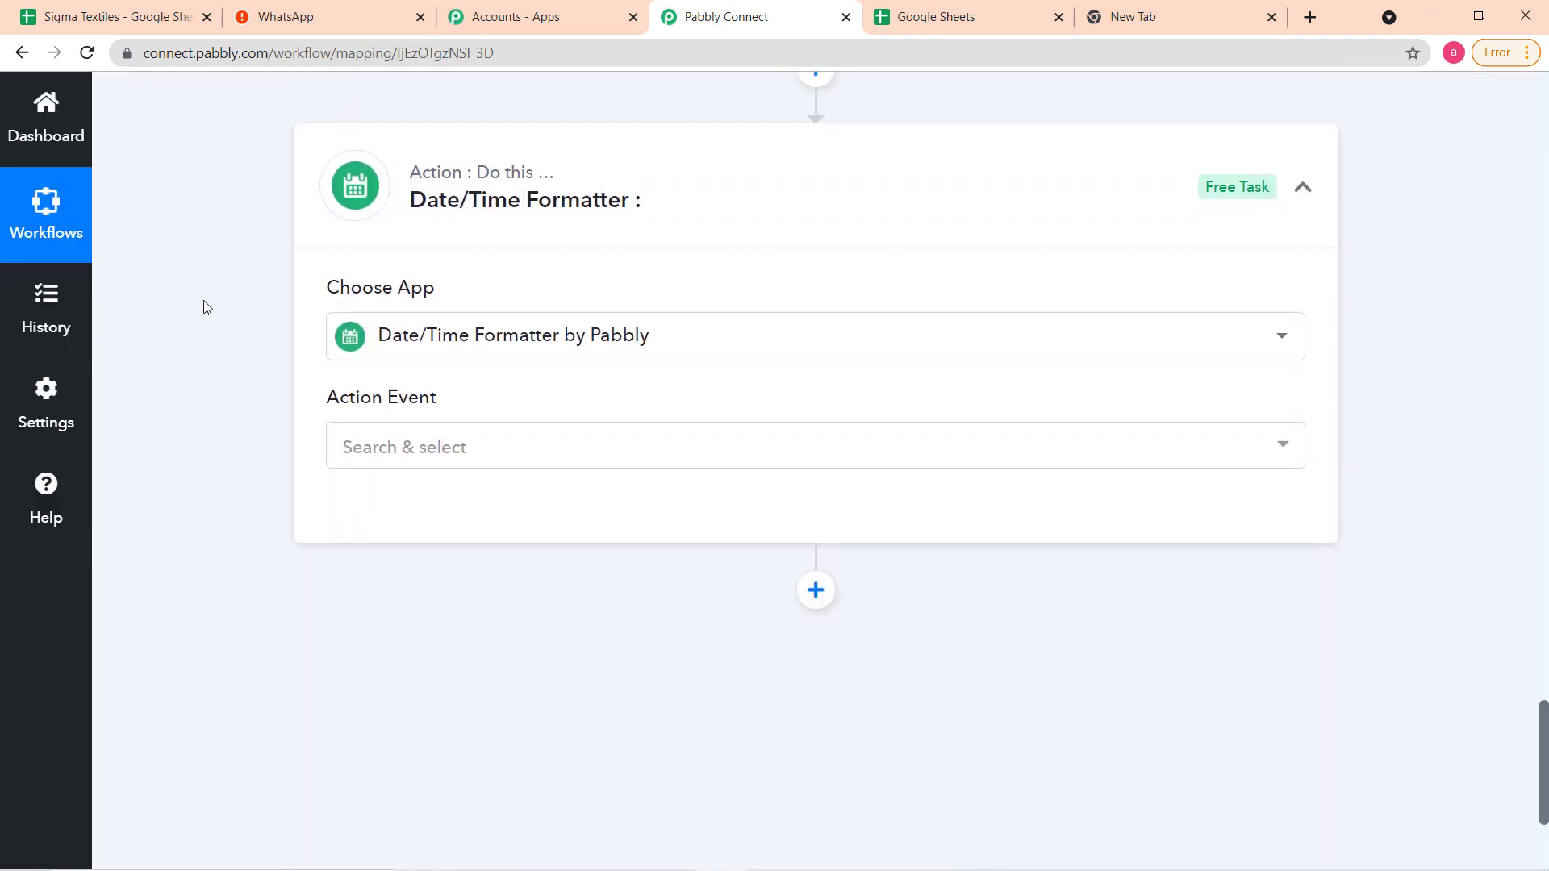
scroll(205, 307, "up", 2)
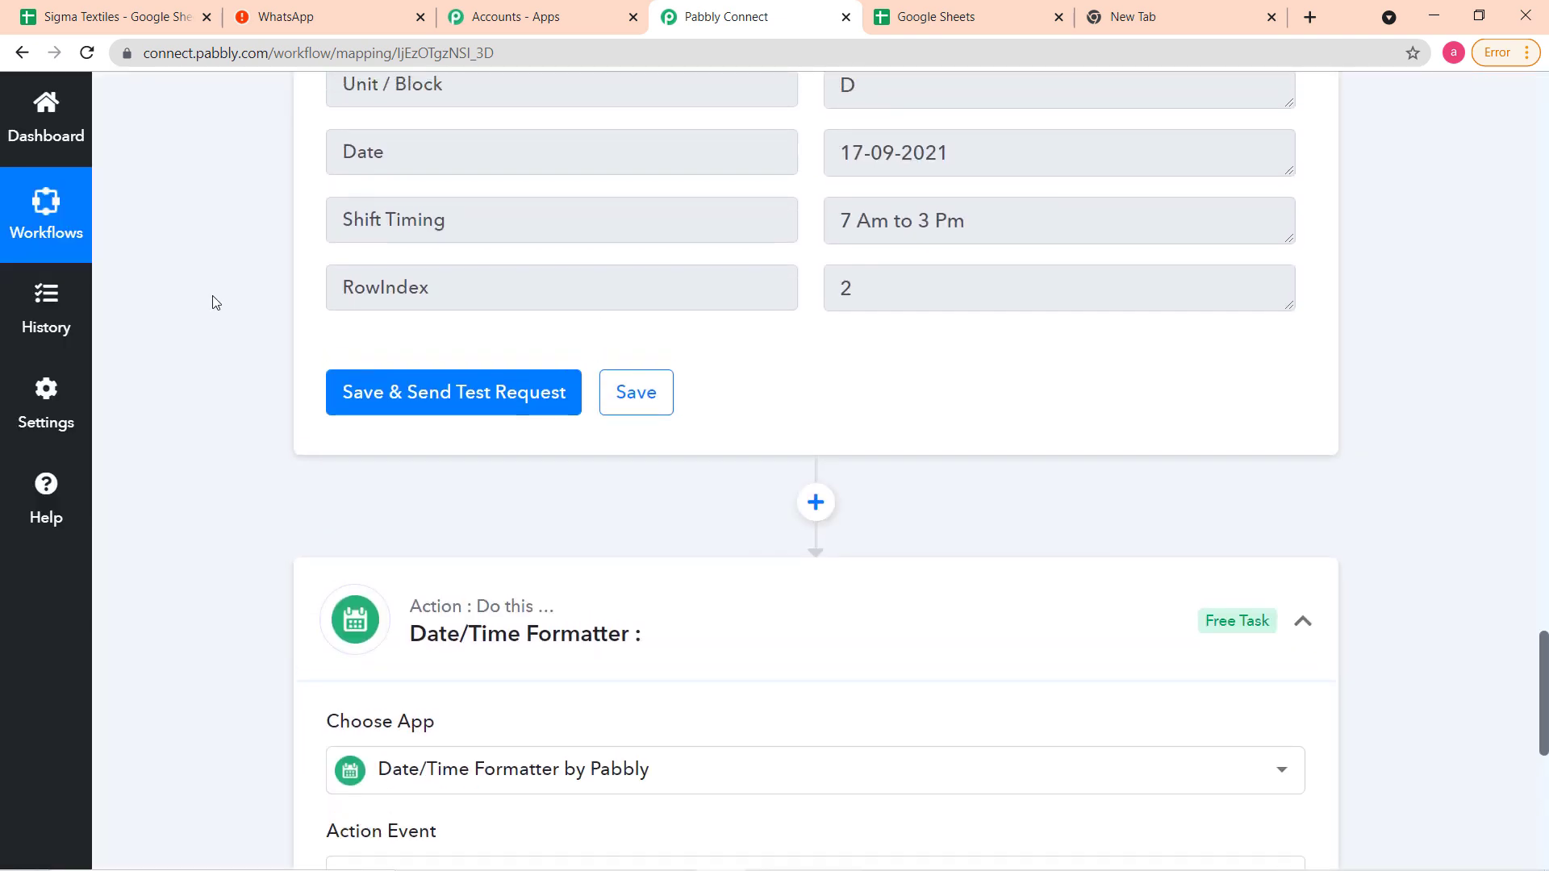
scroll(213, 304, "up", 1)
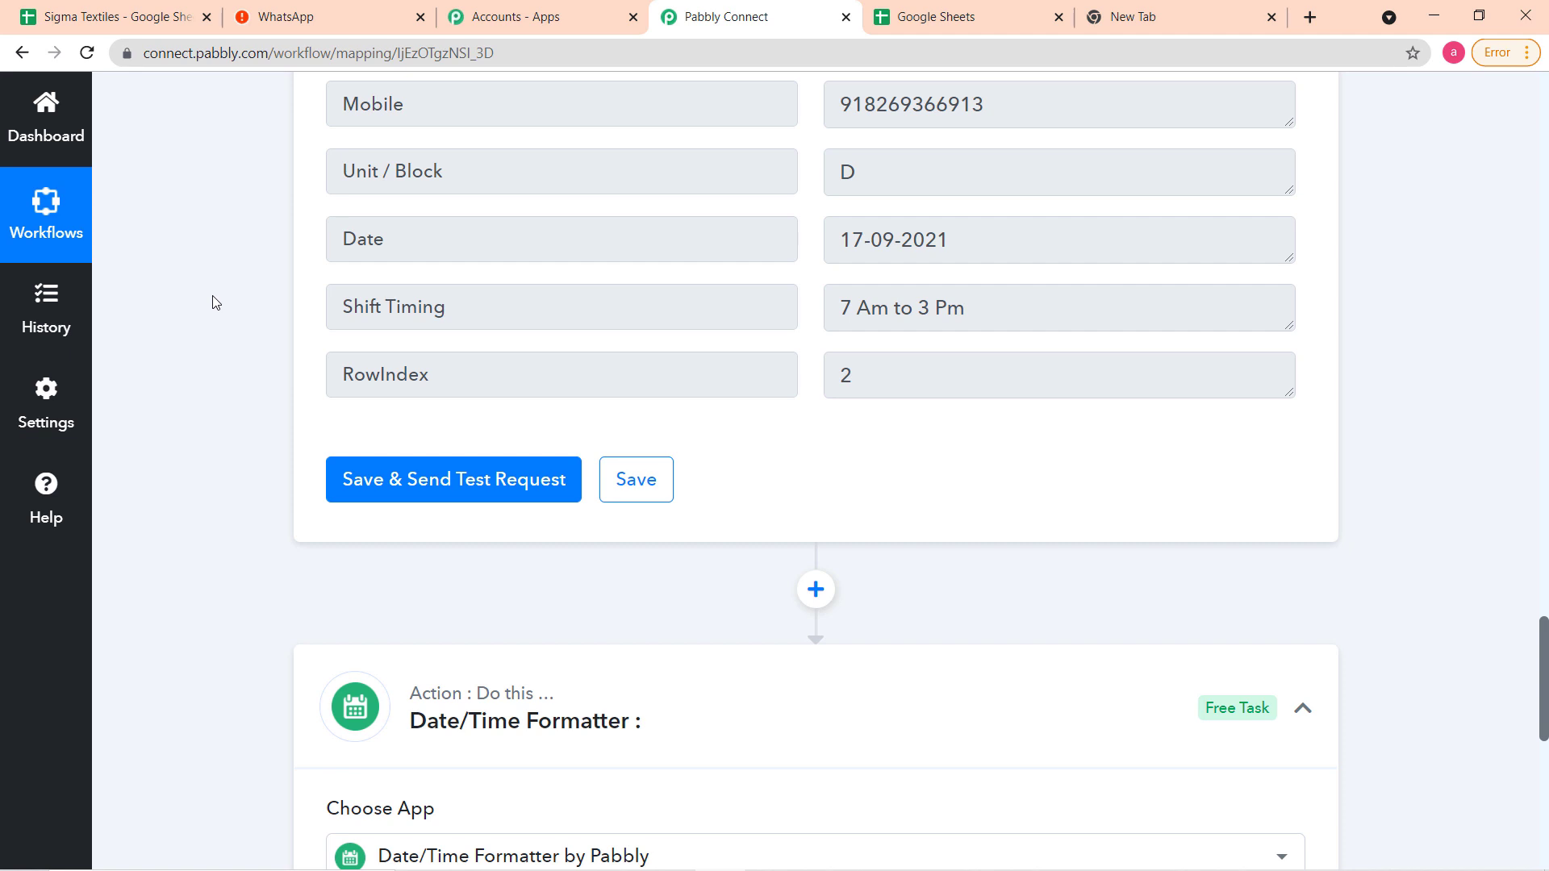
scroll(213, 302, "down", 3)
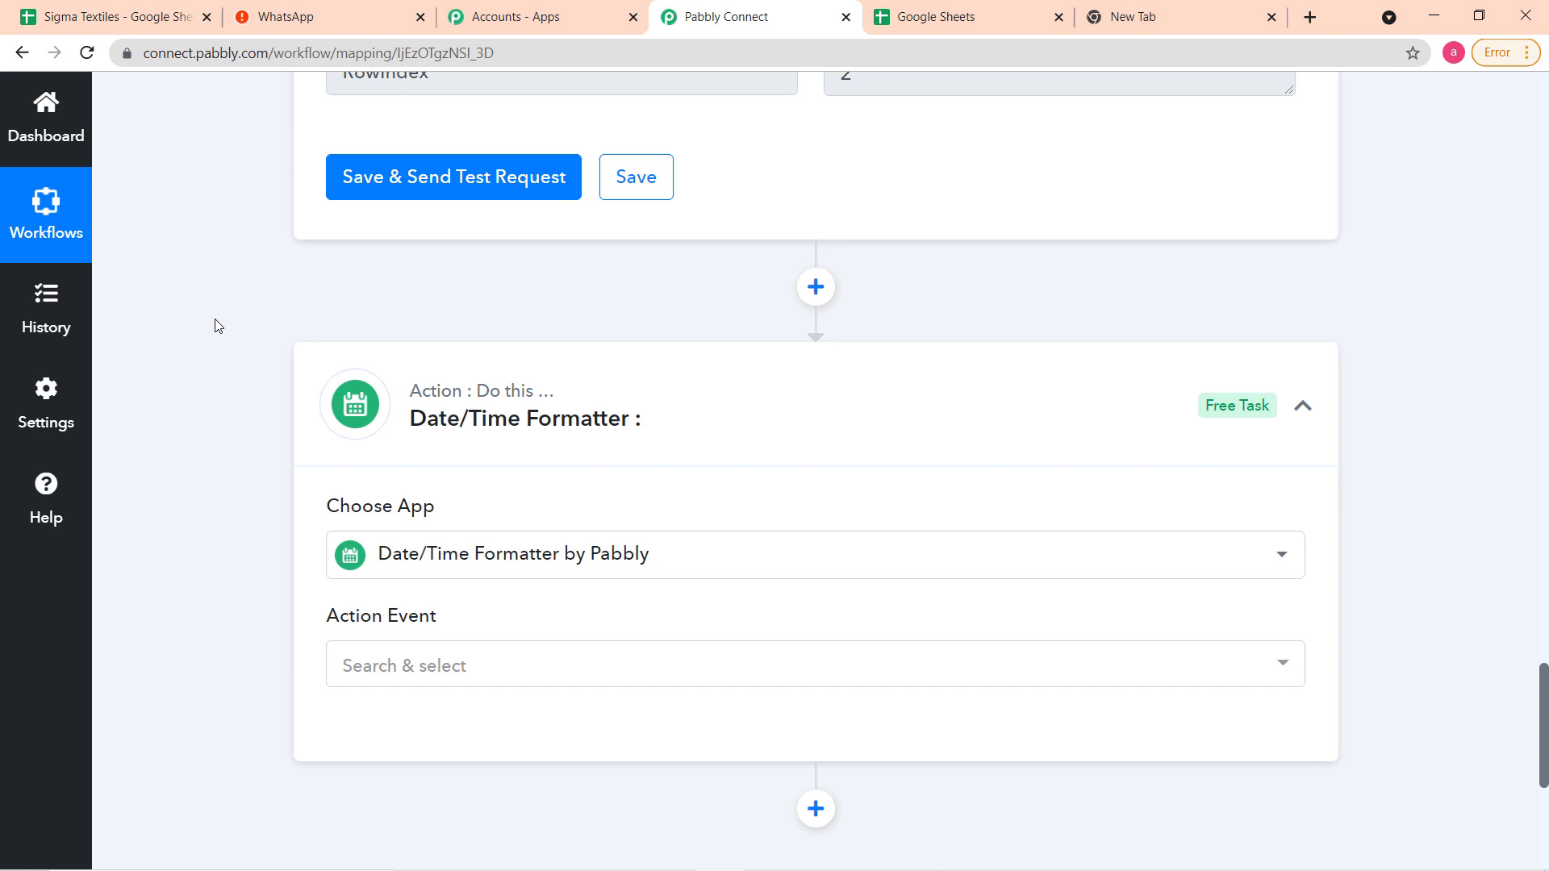
scroll(216, 325, "down", 1)
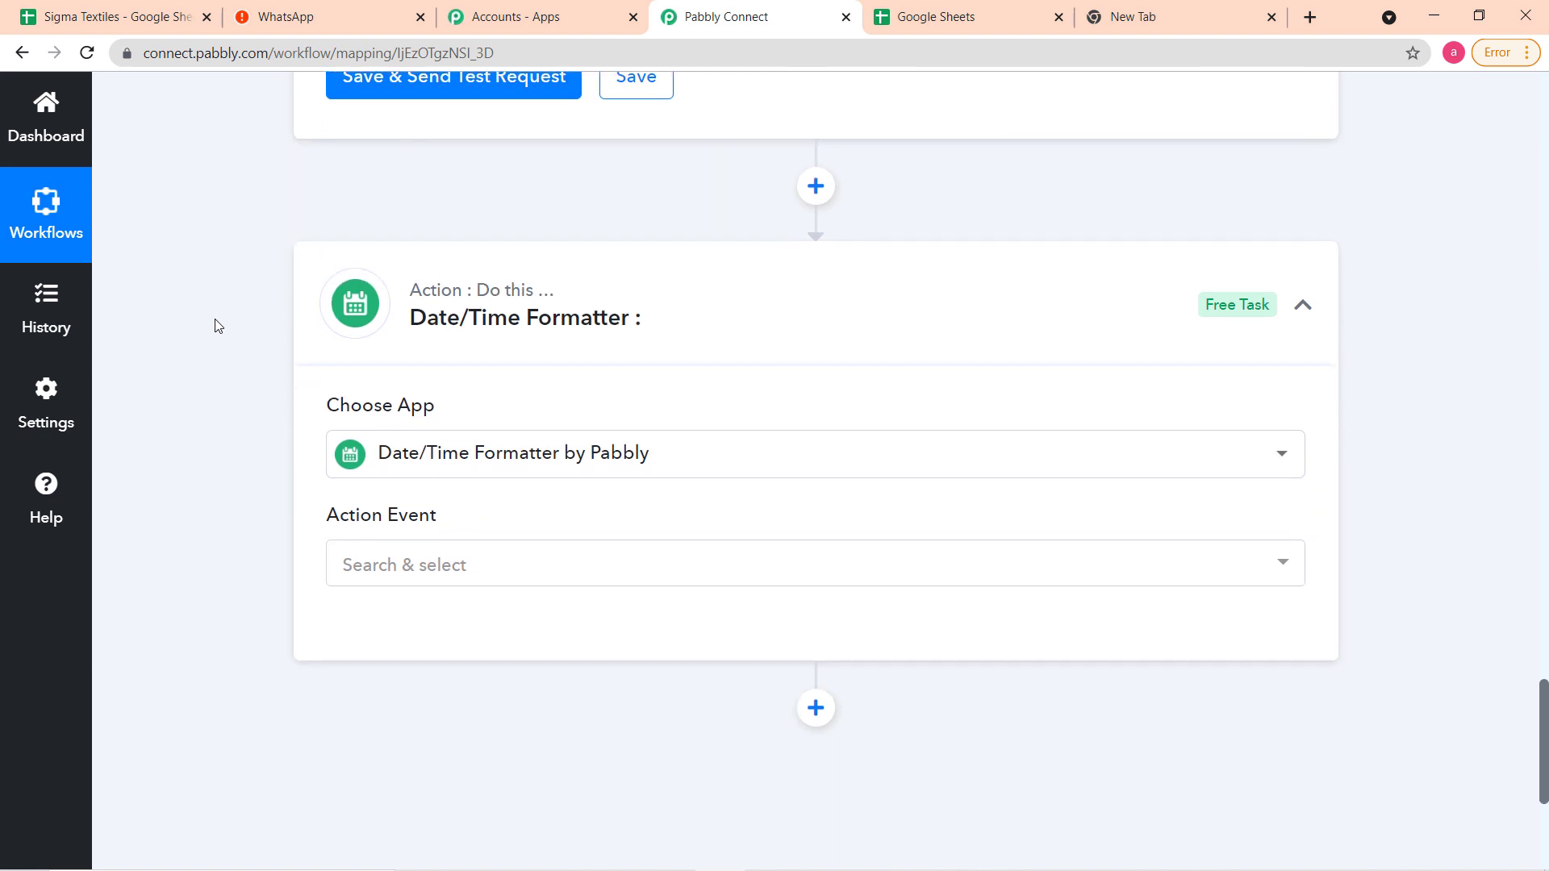
scroll(216, 325, "down", 1)
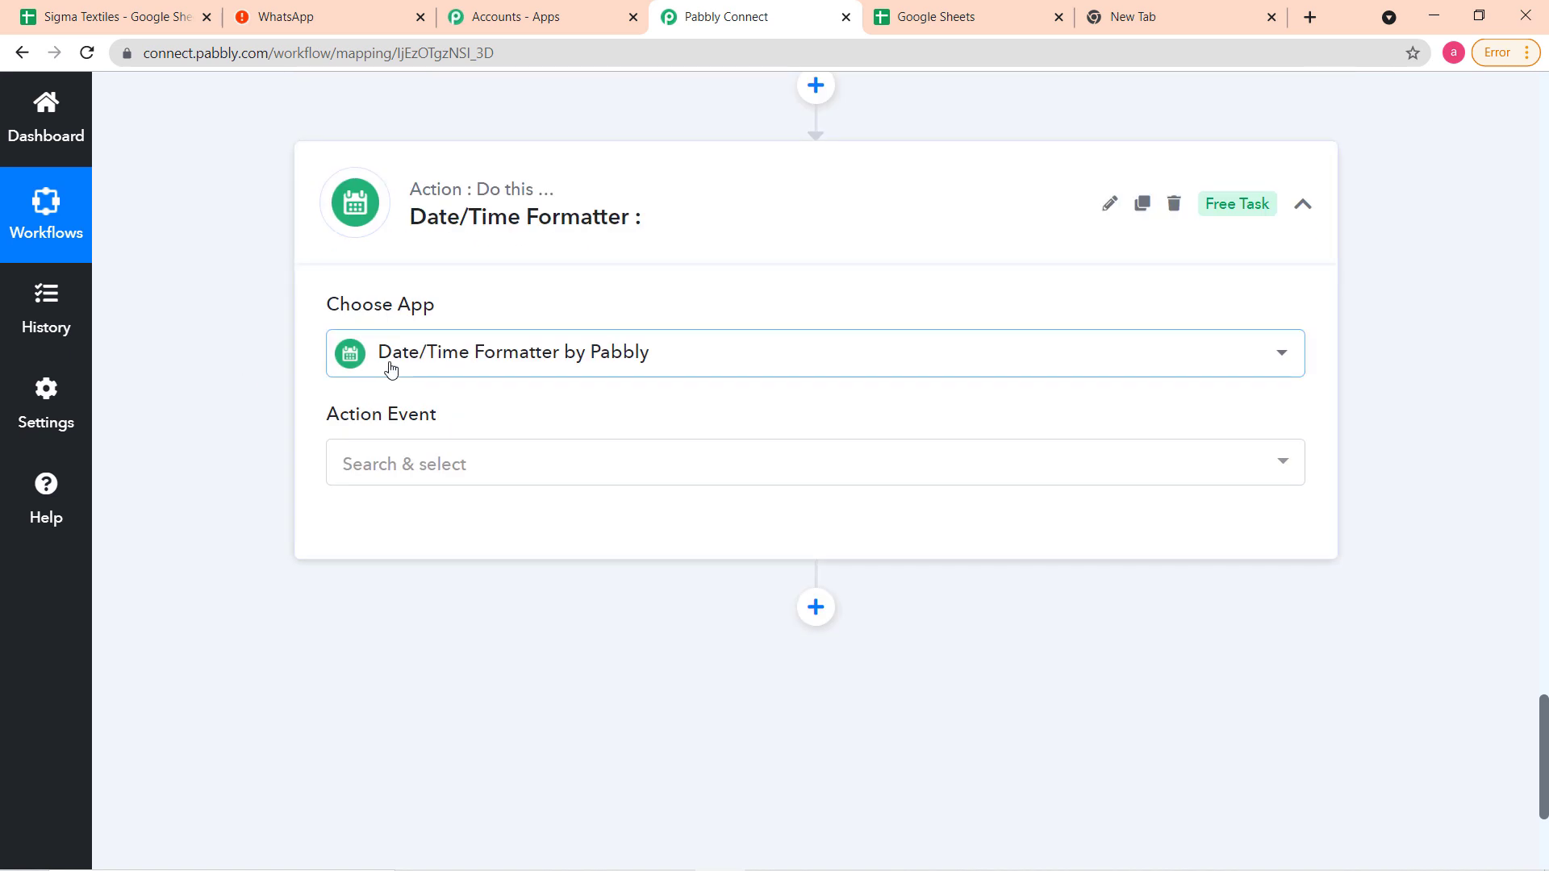
left_click(536, 467)
scroll(536, 466, "down", 1)
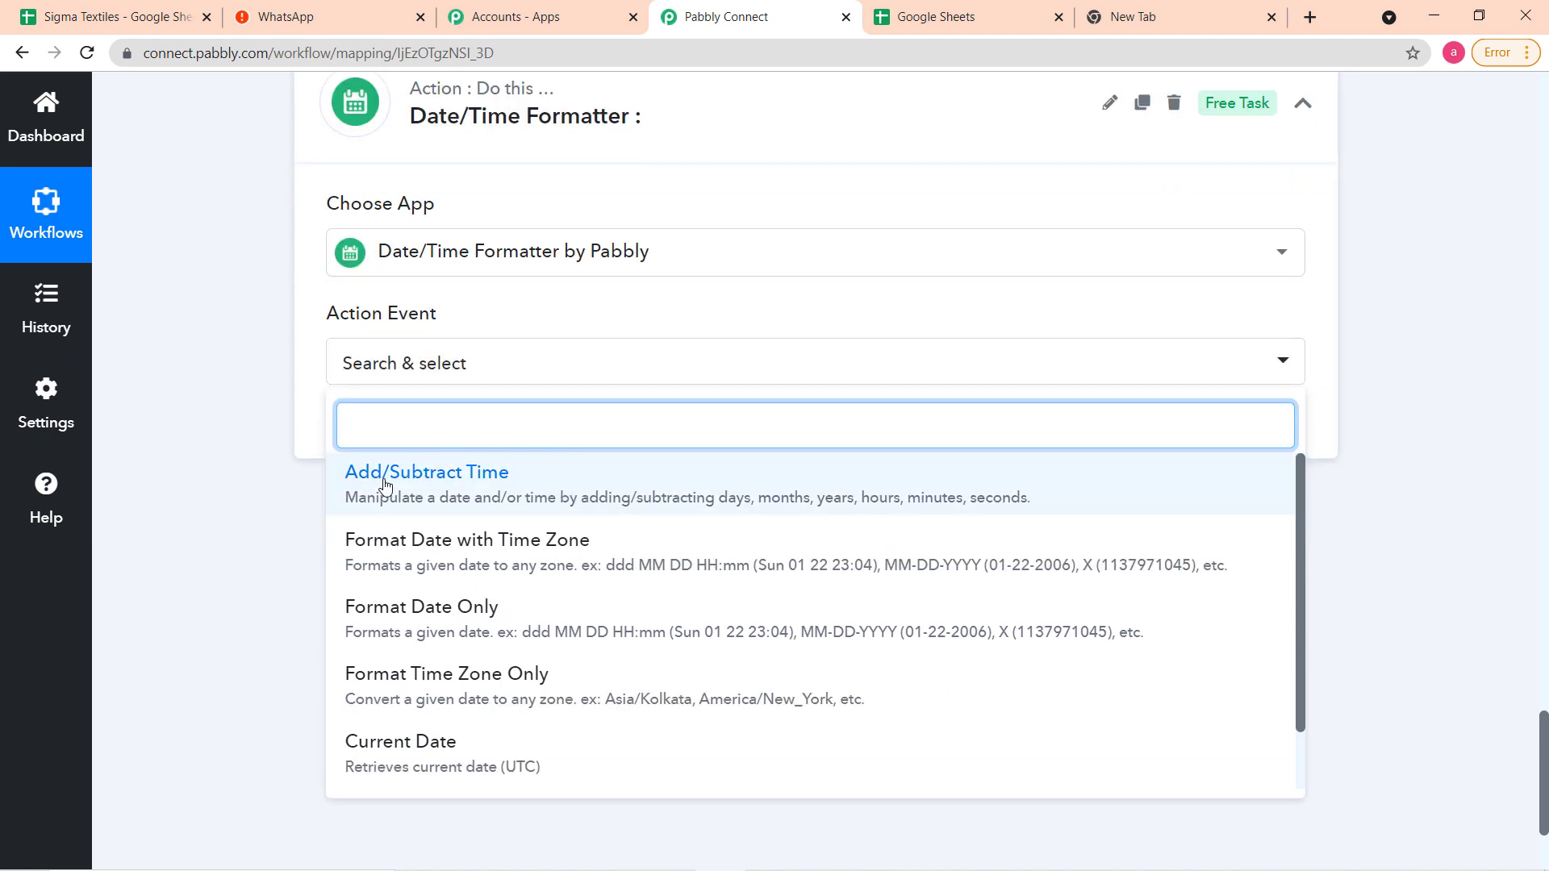
left_click(472, 484)
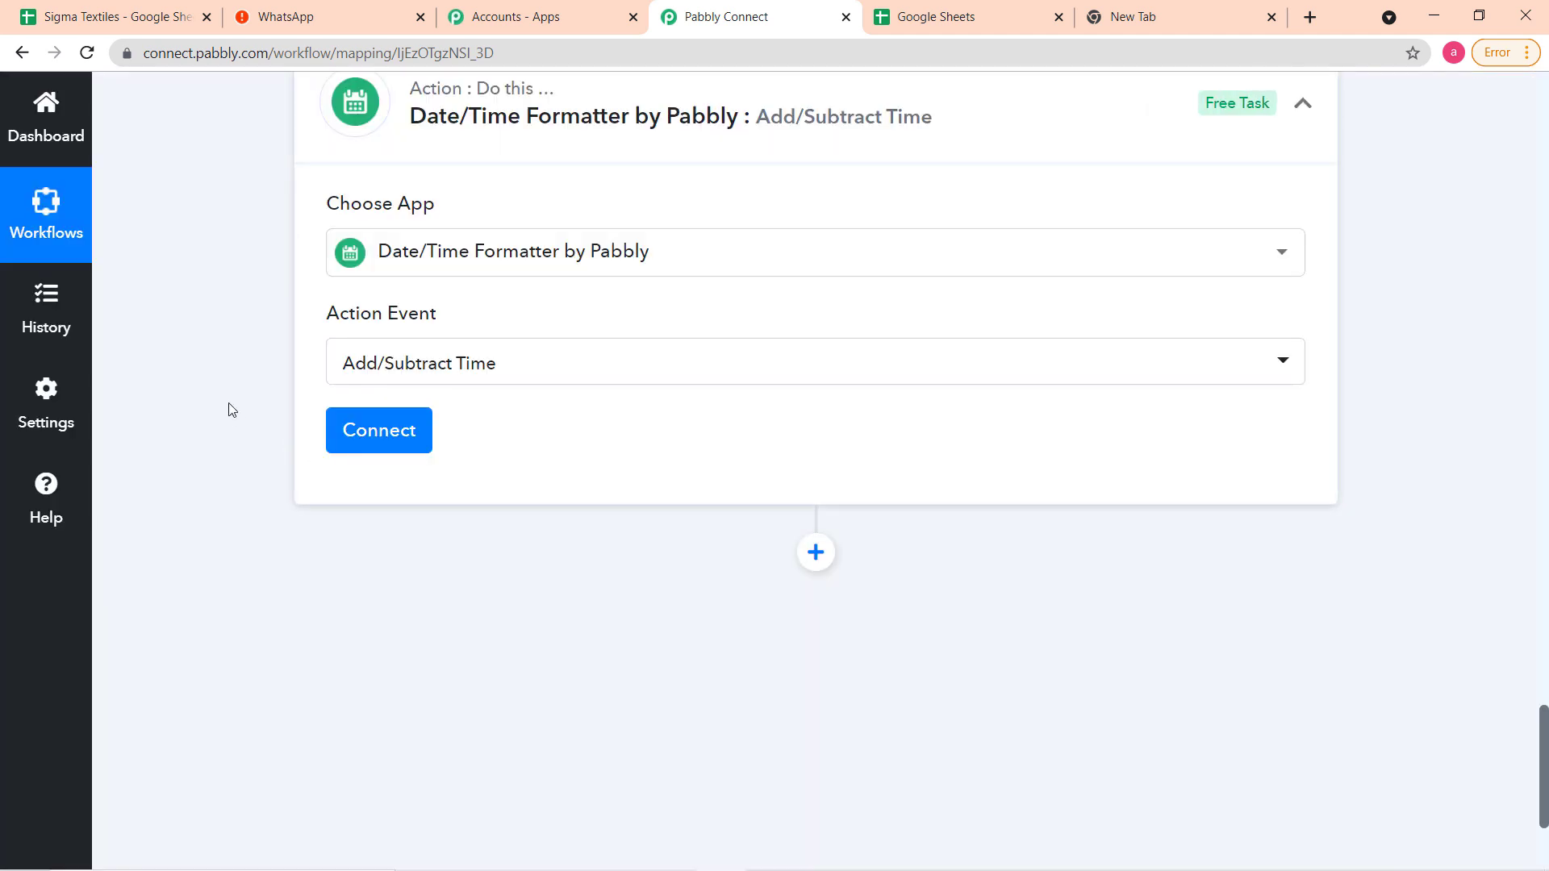
Check the Date field received in the Iterator step and connect the Add/Subtract Time action.
scroll(238, 348, "up", 7)
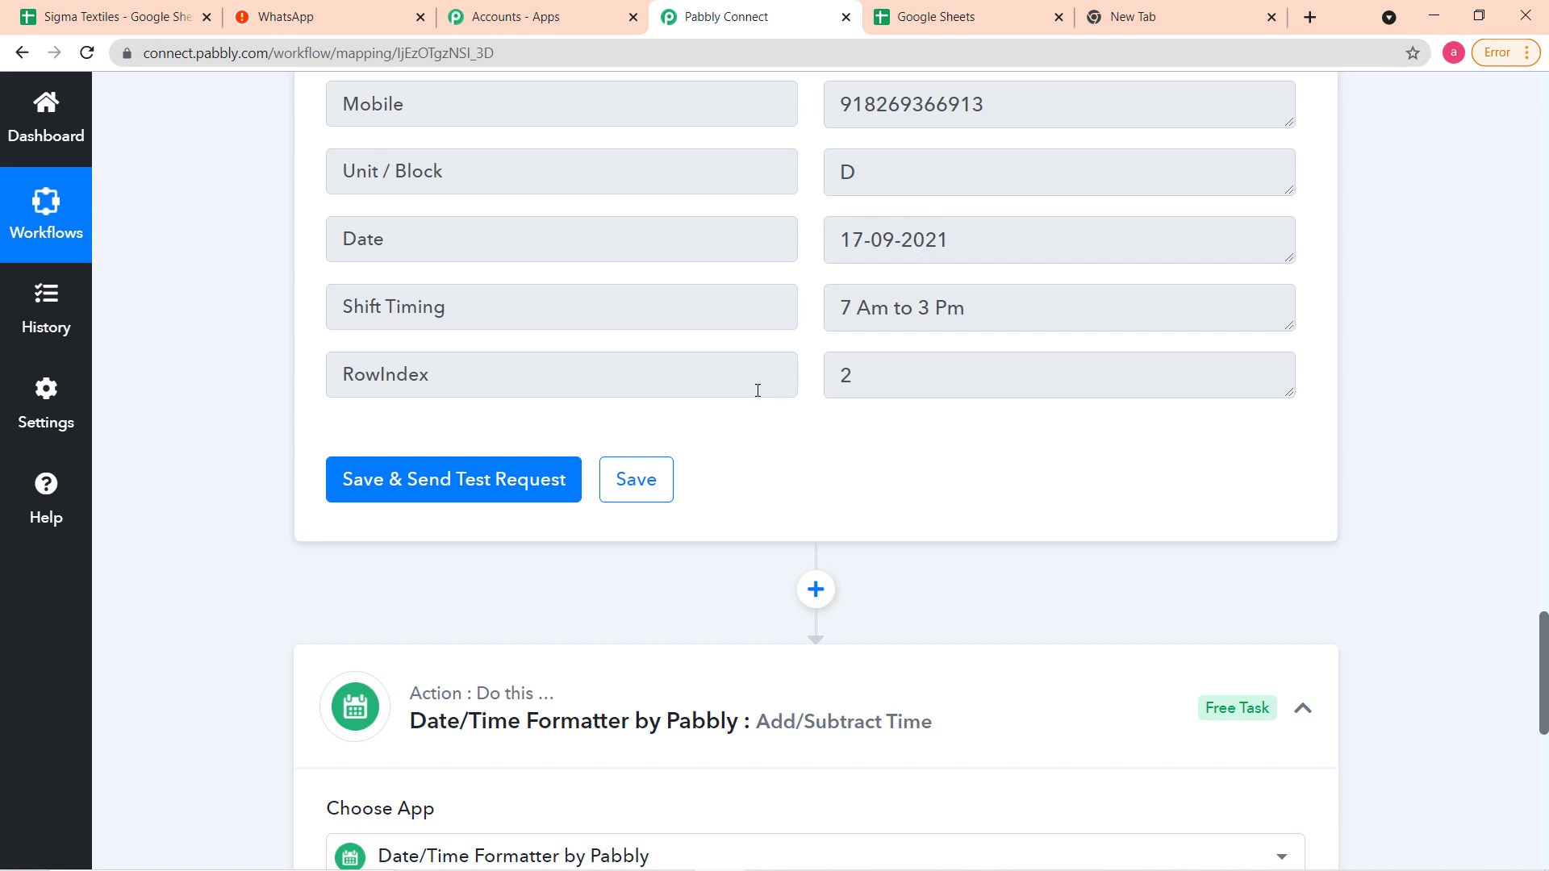
scroll(778, 384, "down", 6)
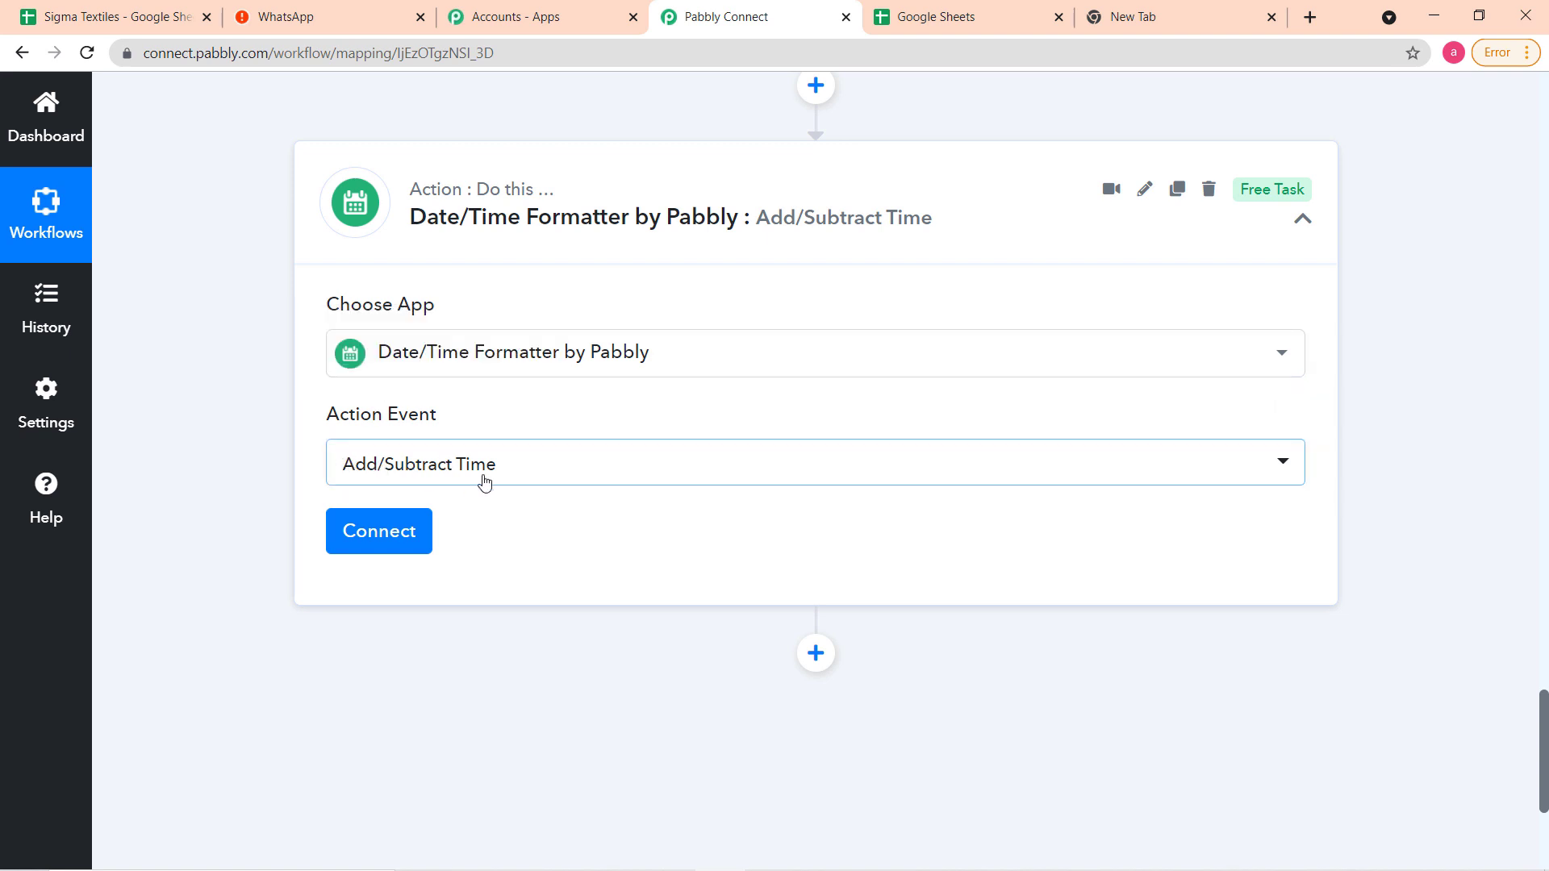
left_click(380, 544)
scroll(260, 429, "down", 6)
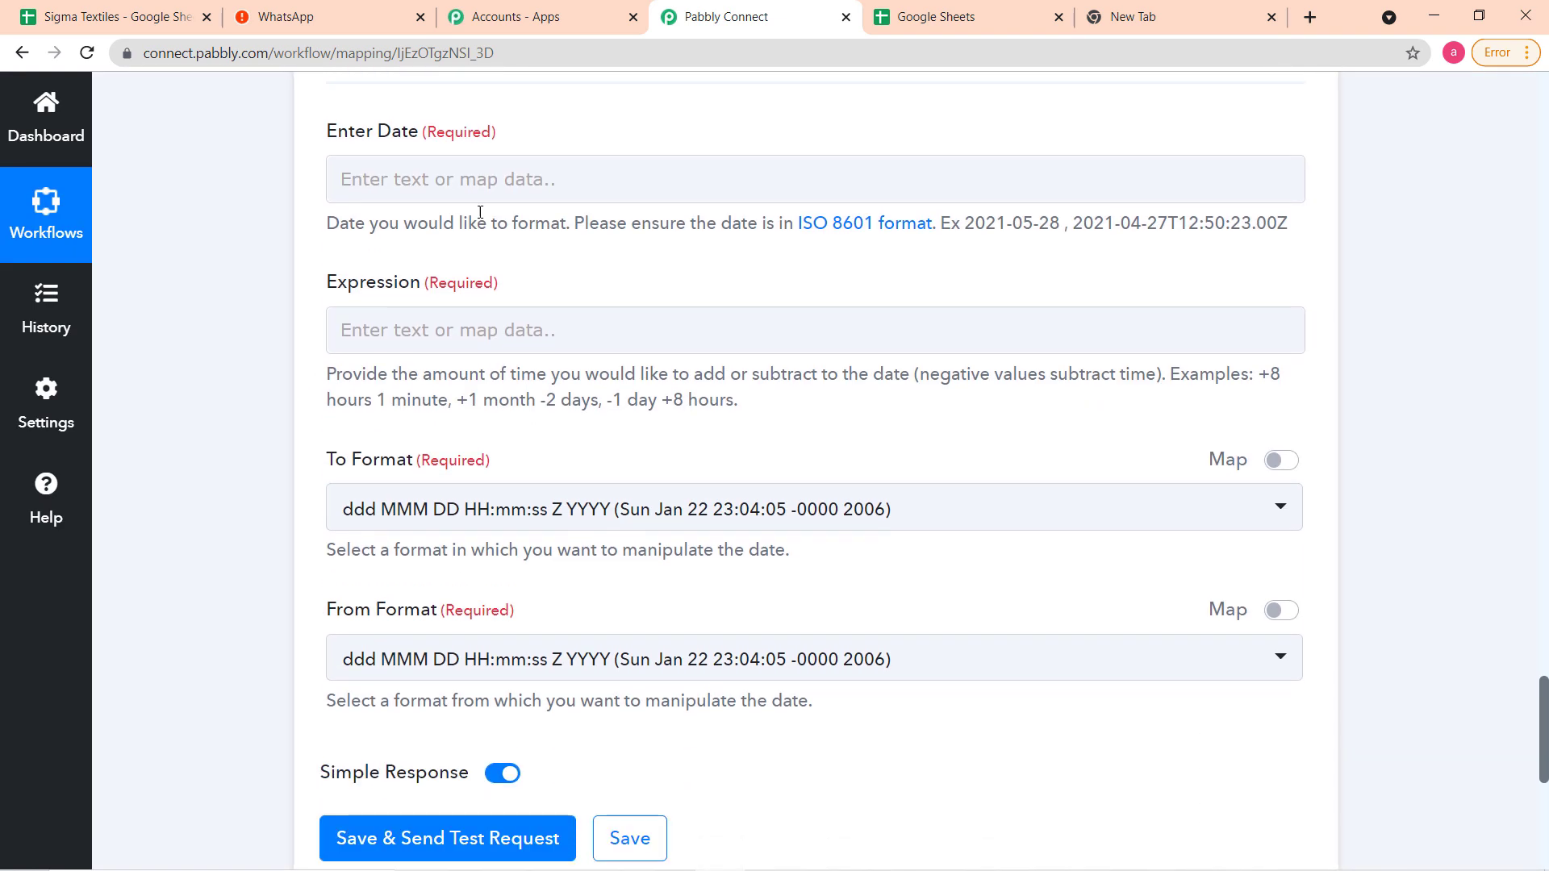
Map the Date value from the Iterator step into the Enter Date field of the Add/Subtract Time action.
left_click(587, 184)
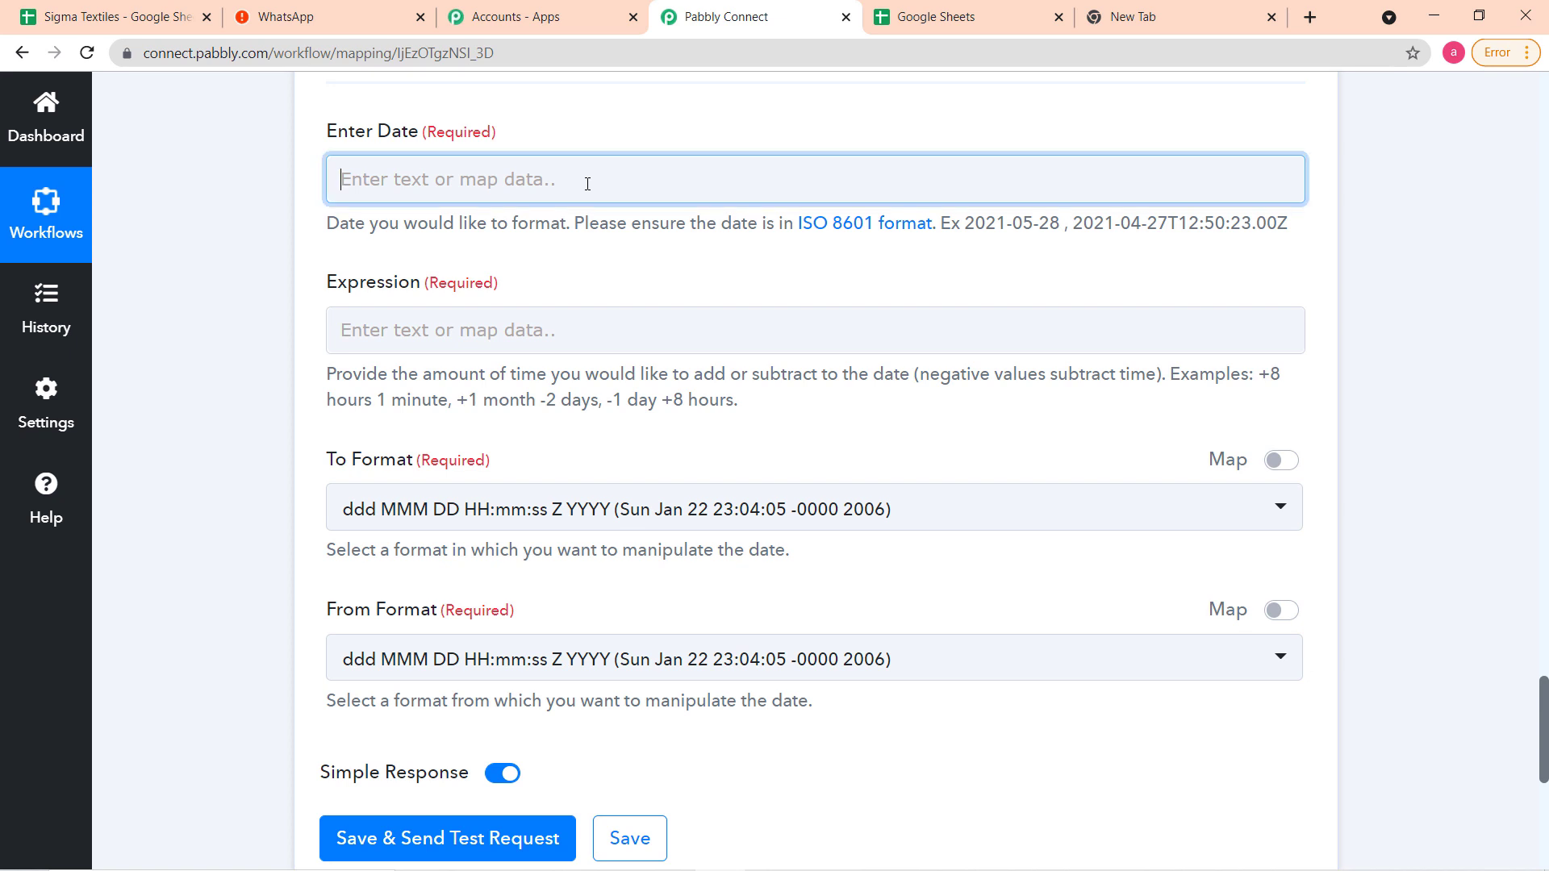
scroll(618, 329, "down", 1)
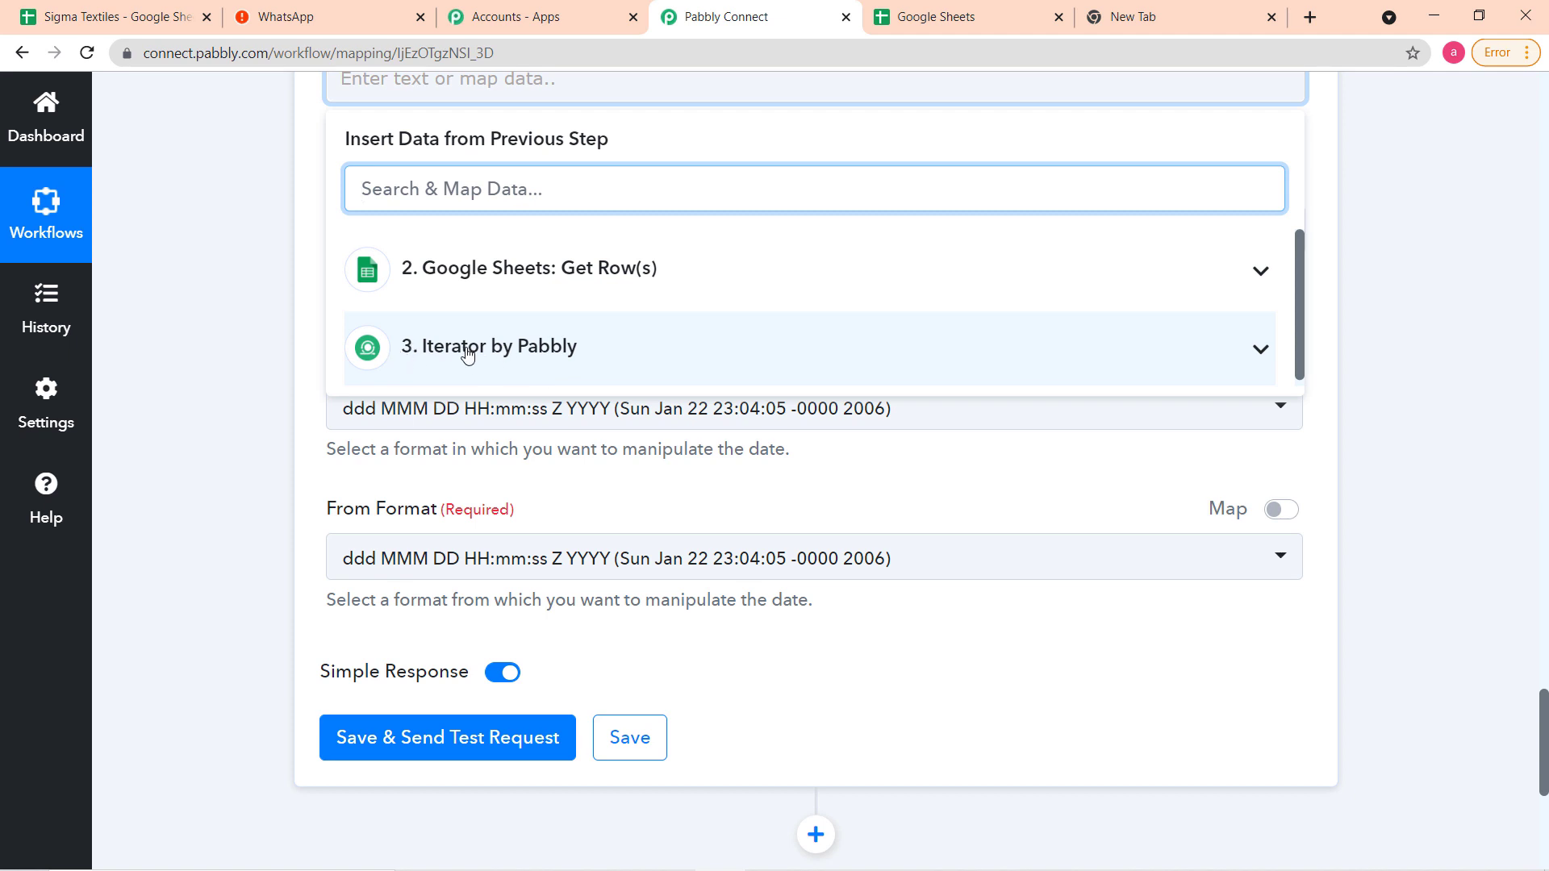
scroll(238, 310, "up", 10)
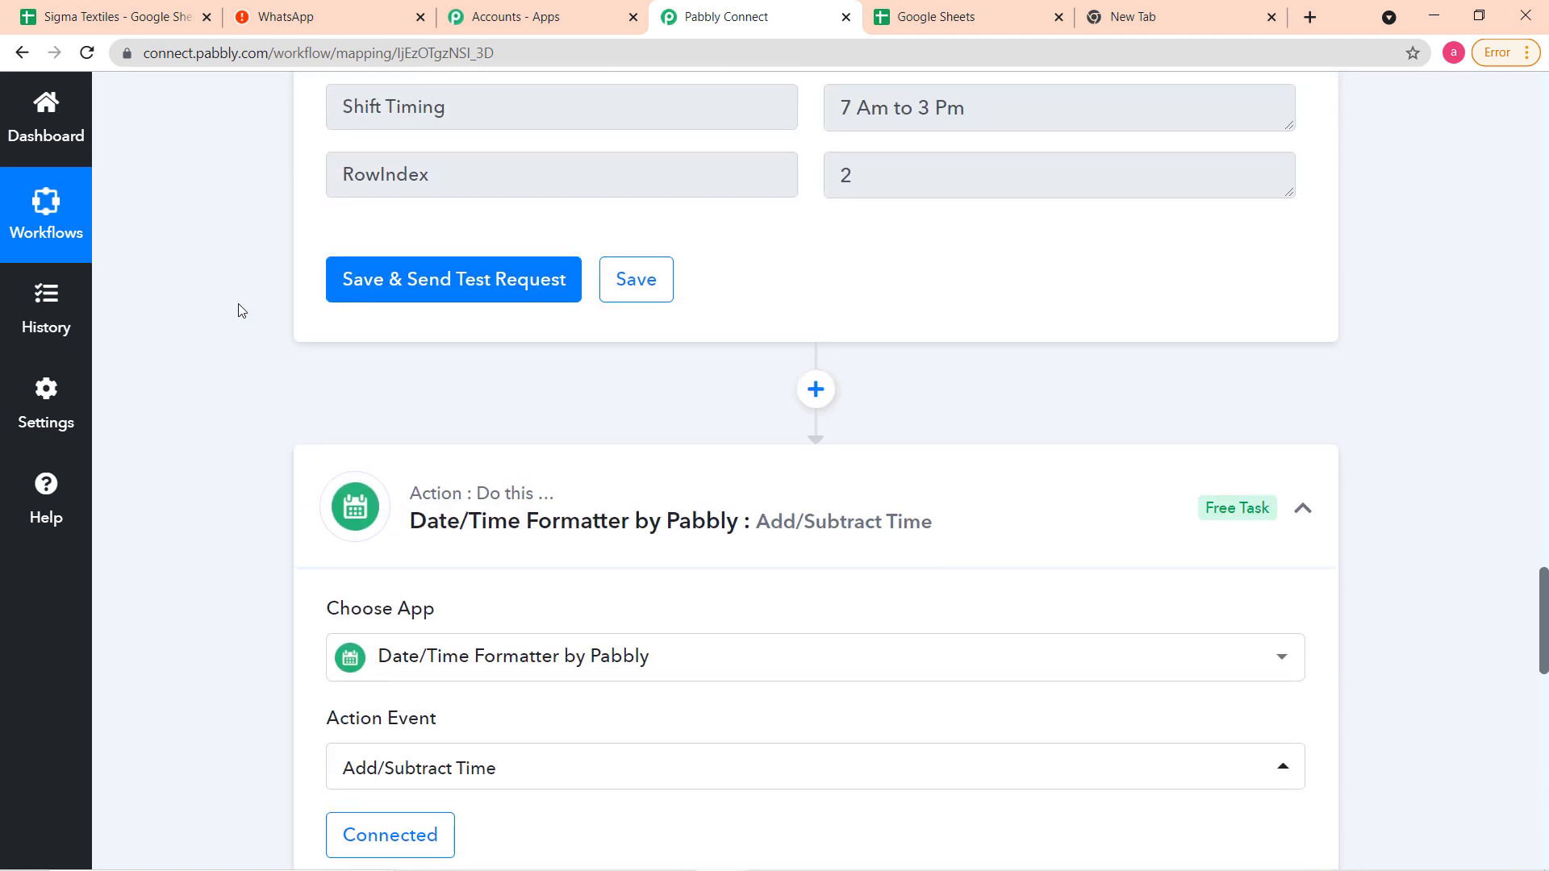
scroll(238, 310, "up", 5)
scroll(228, 311, "down", 5)
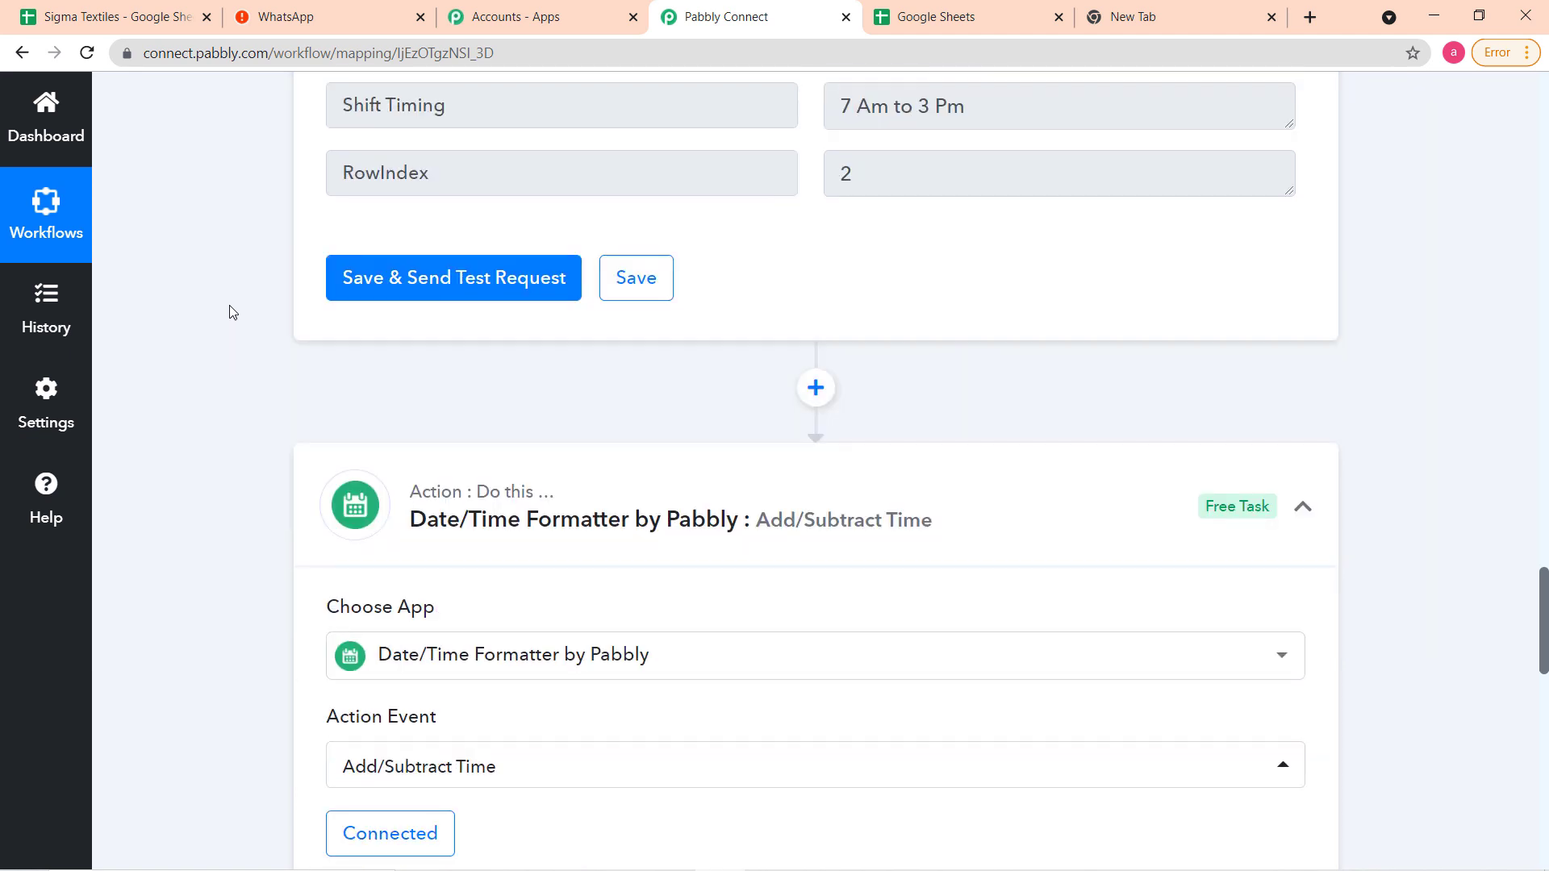
scroll(232, 311, "down", 10)
left_click(460, 448)
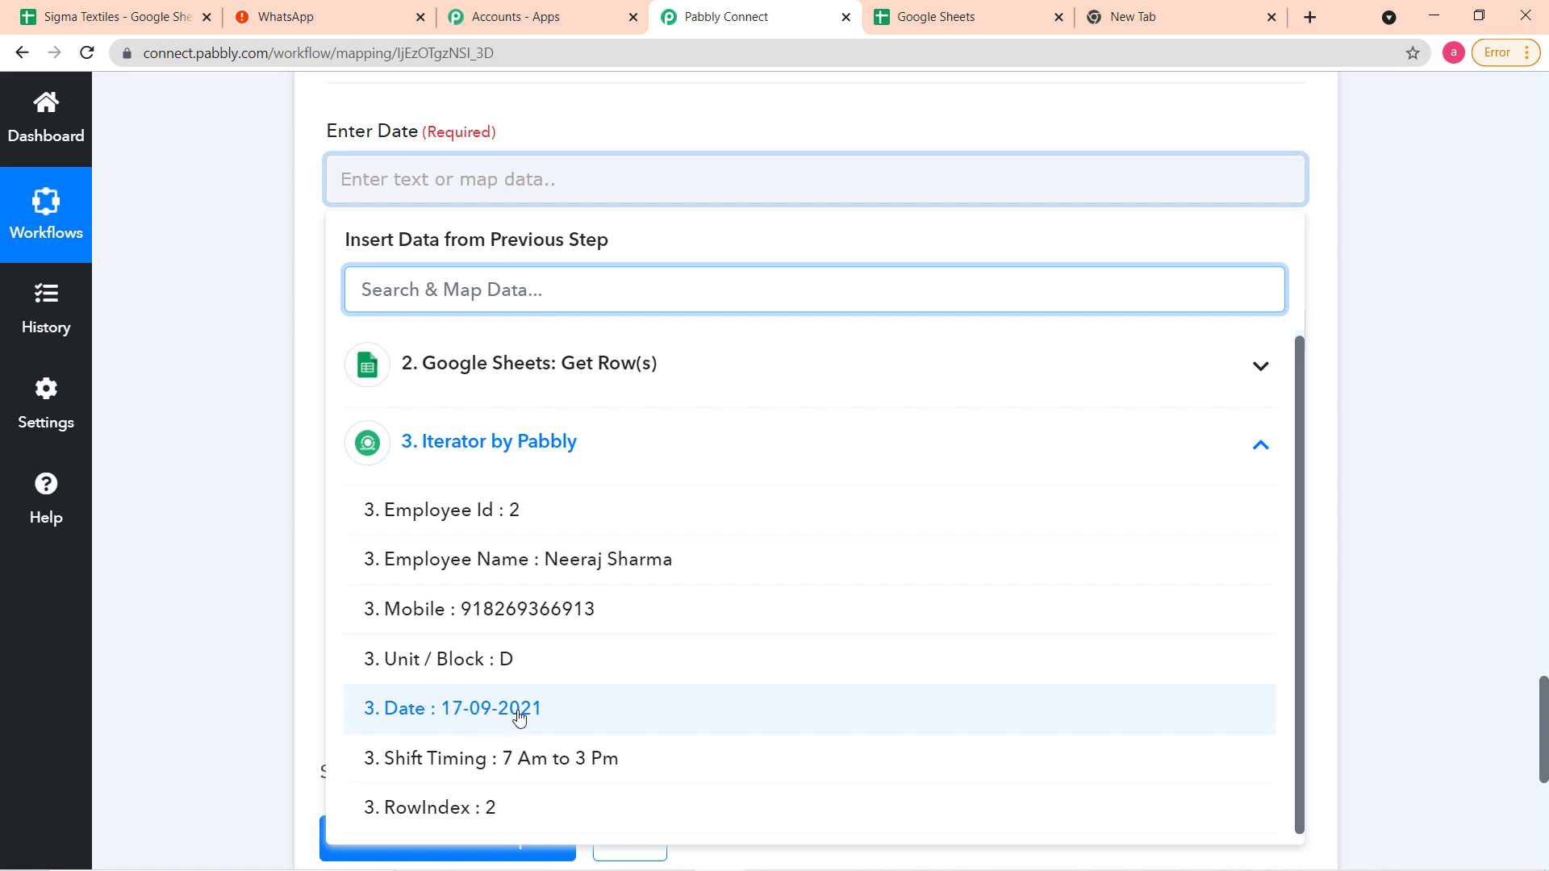
left_click(470, 714)
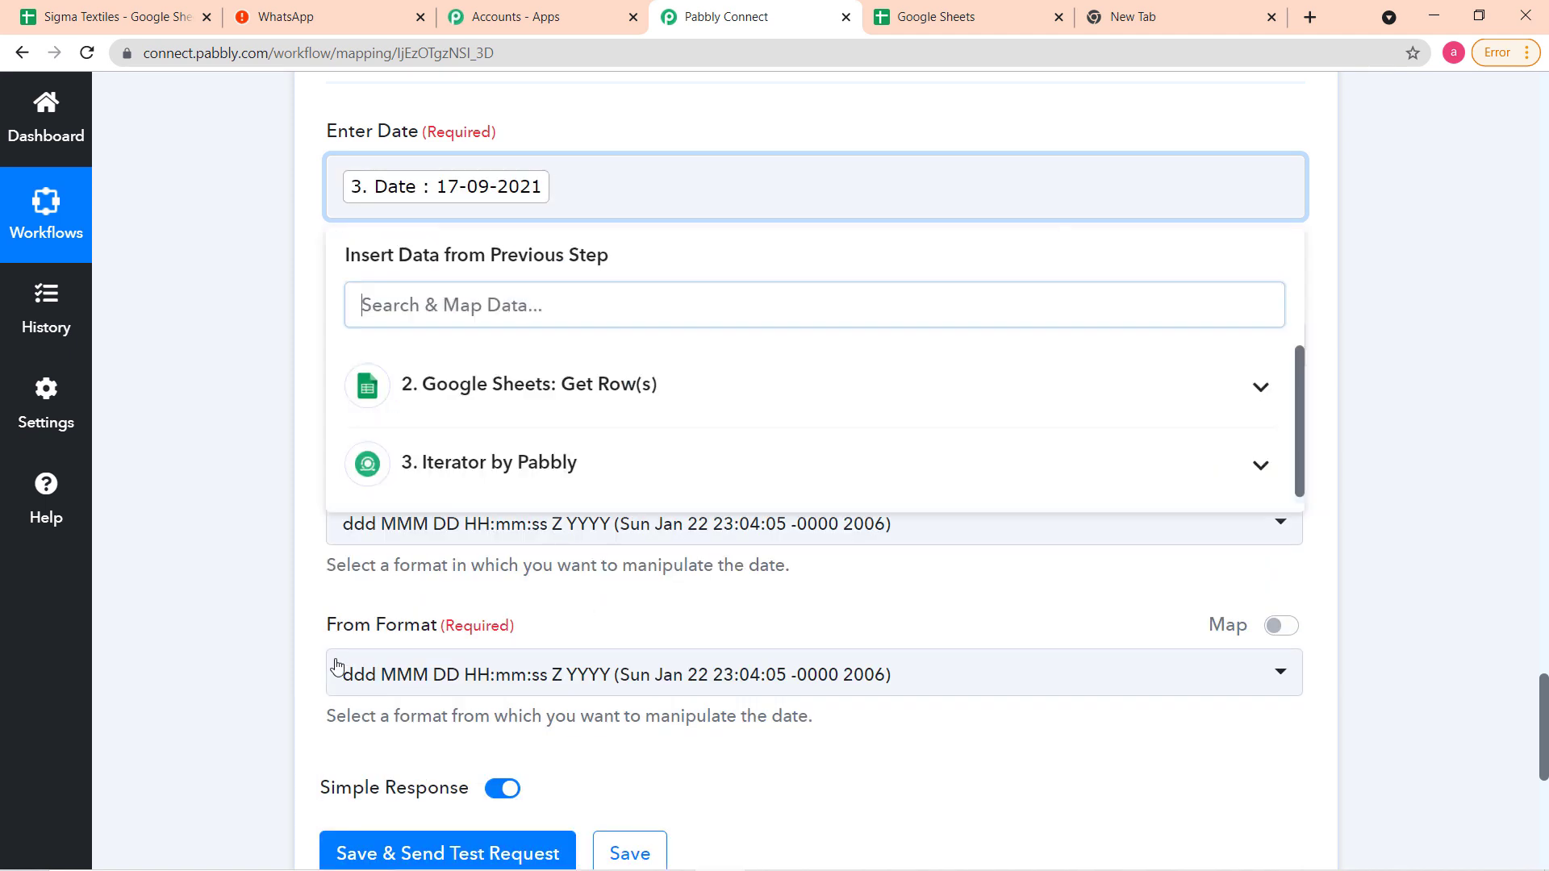
left_click(214, 510)
Enter -2 days as the Expression of the Add/Subtract Time action.
scroll(214, 510, "down", 3)
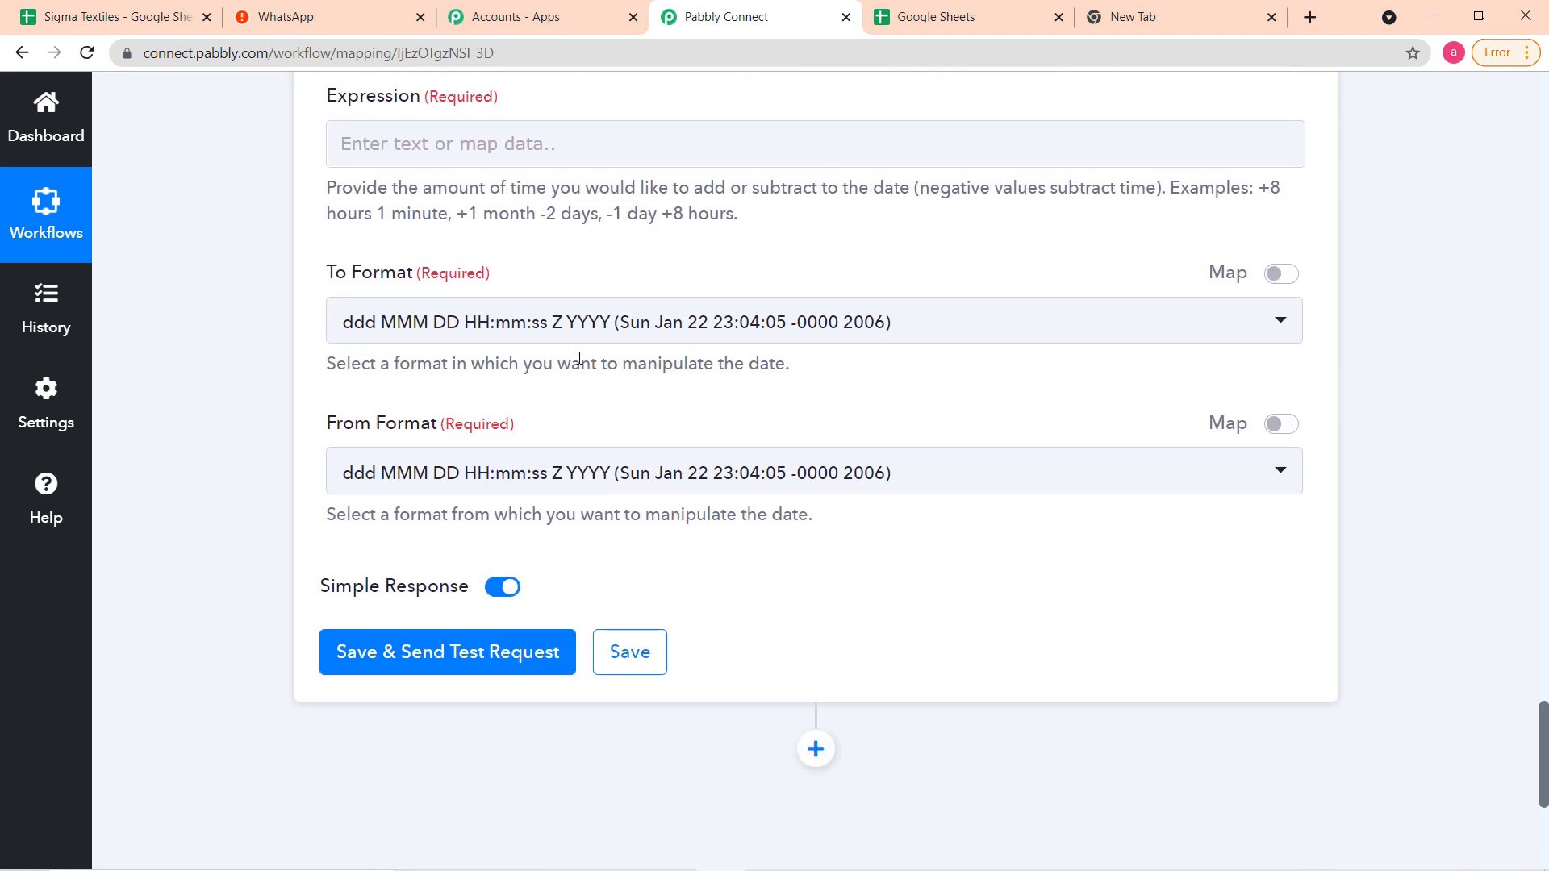
left_click(502, 147)
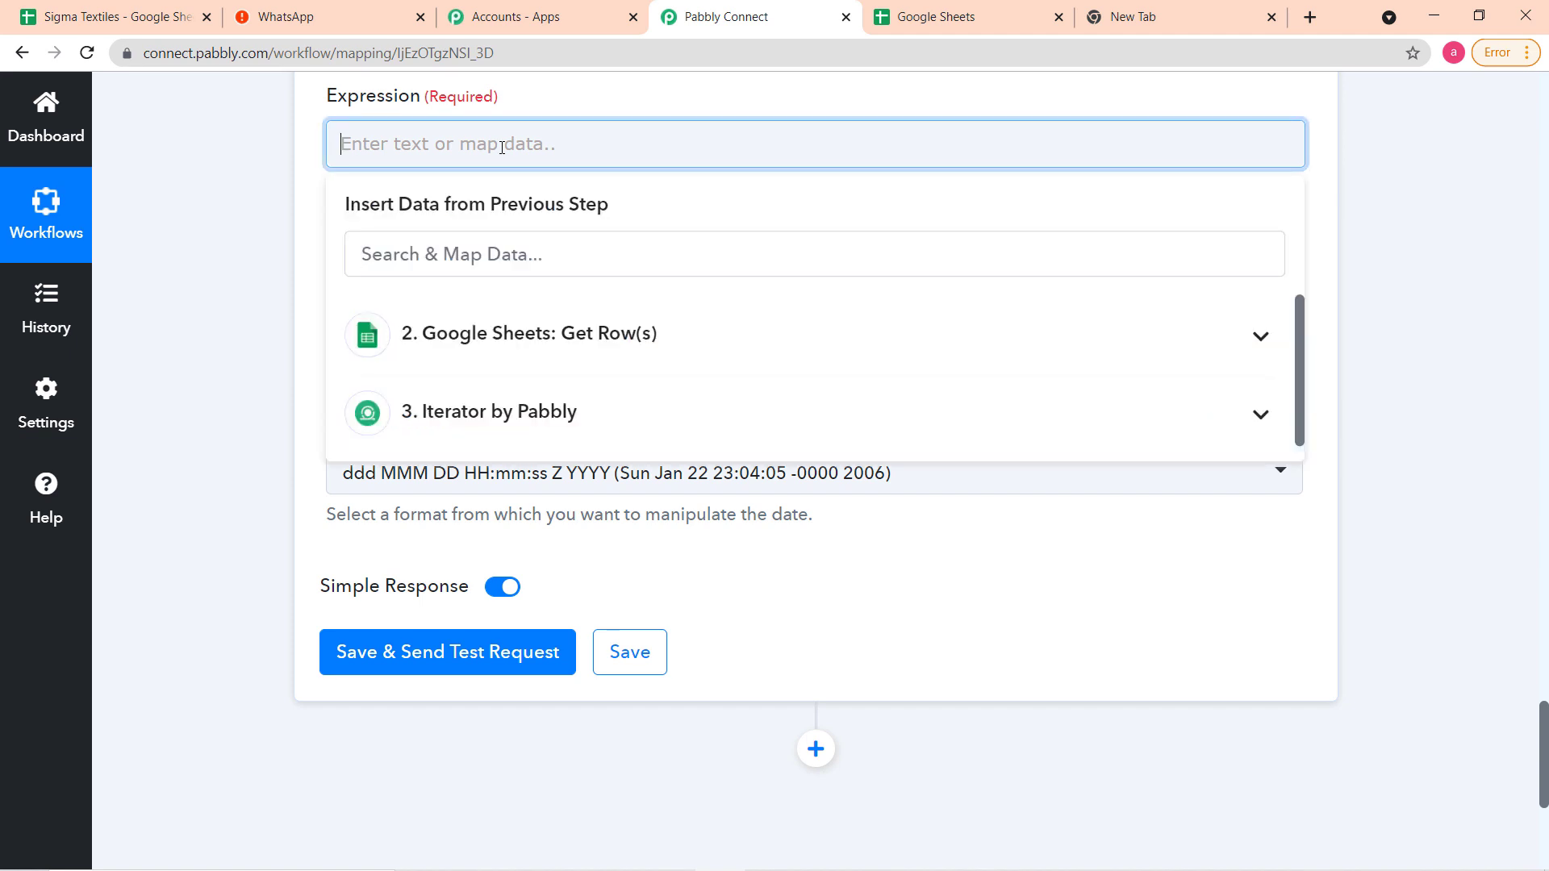
type("_")
key("BackSpace")
type("- 2 days")
left_click(315, 185)
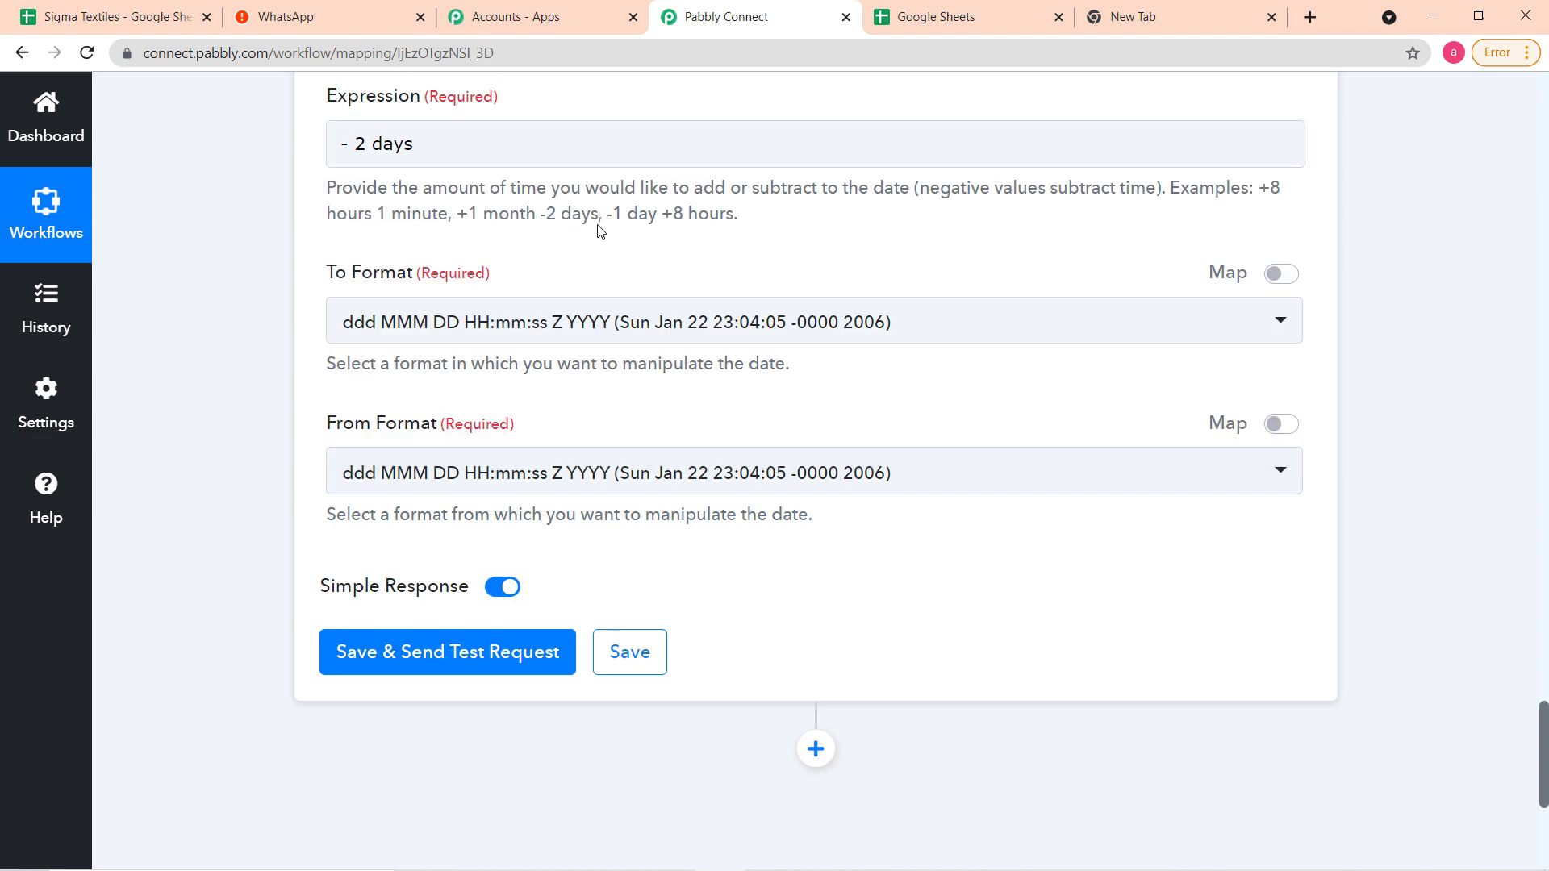
left_click(378, 150)
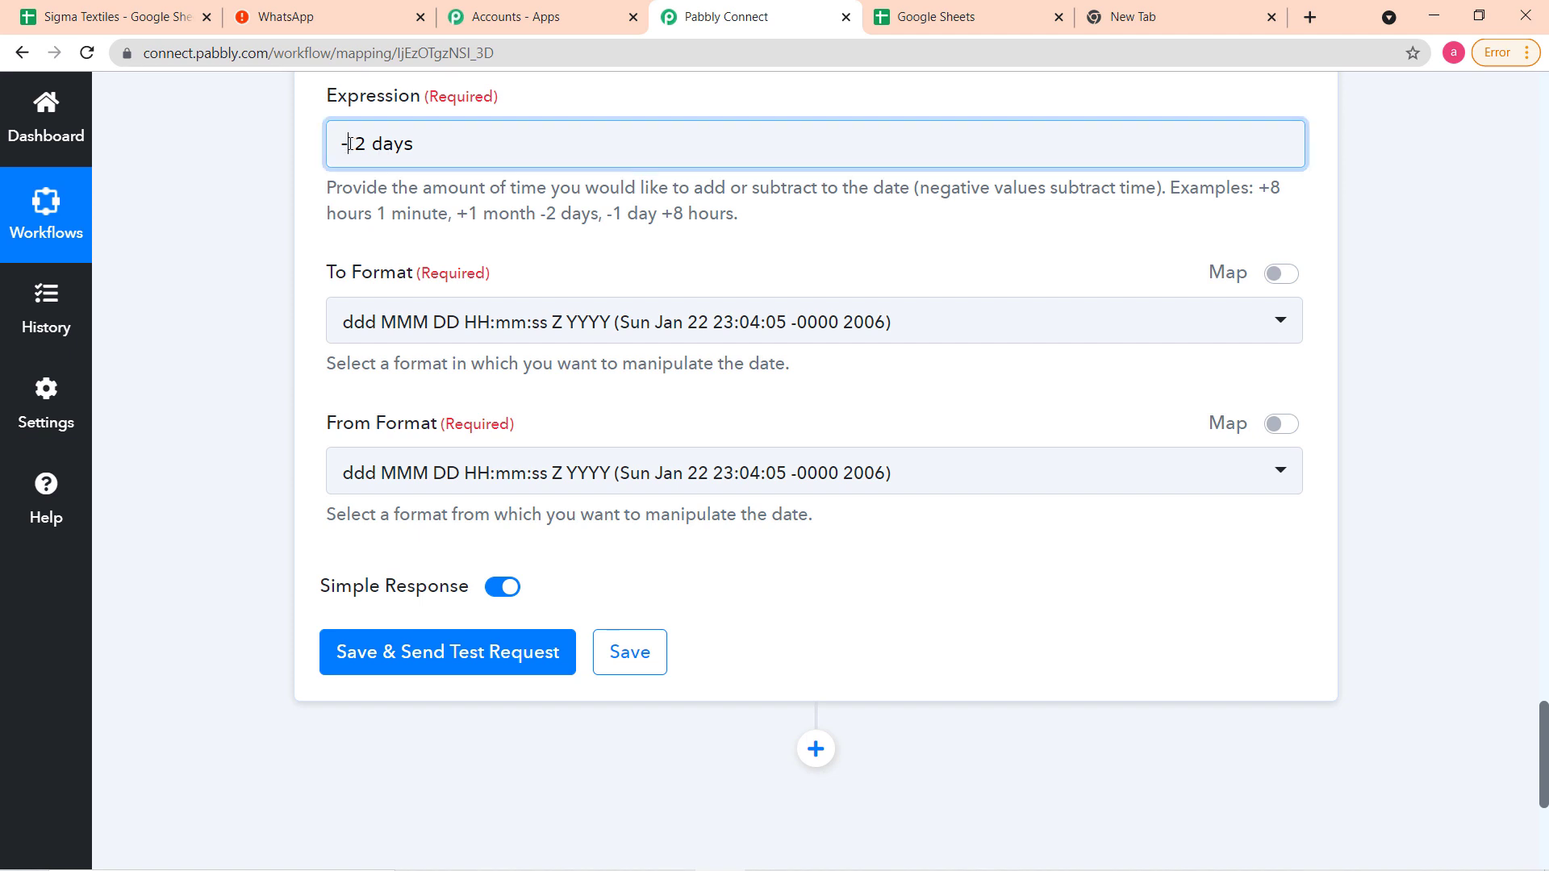
left_click(350, 143)
key("Delete")
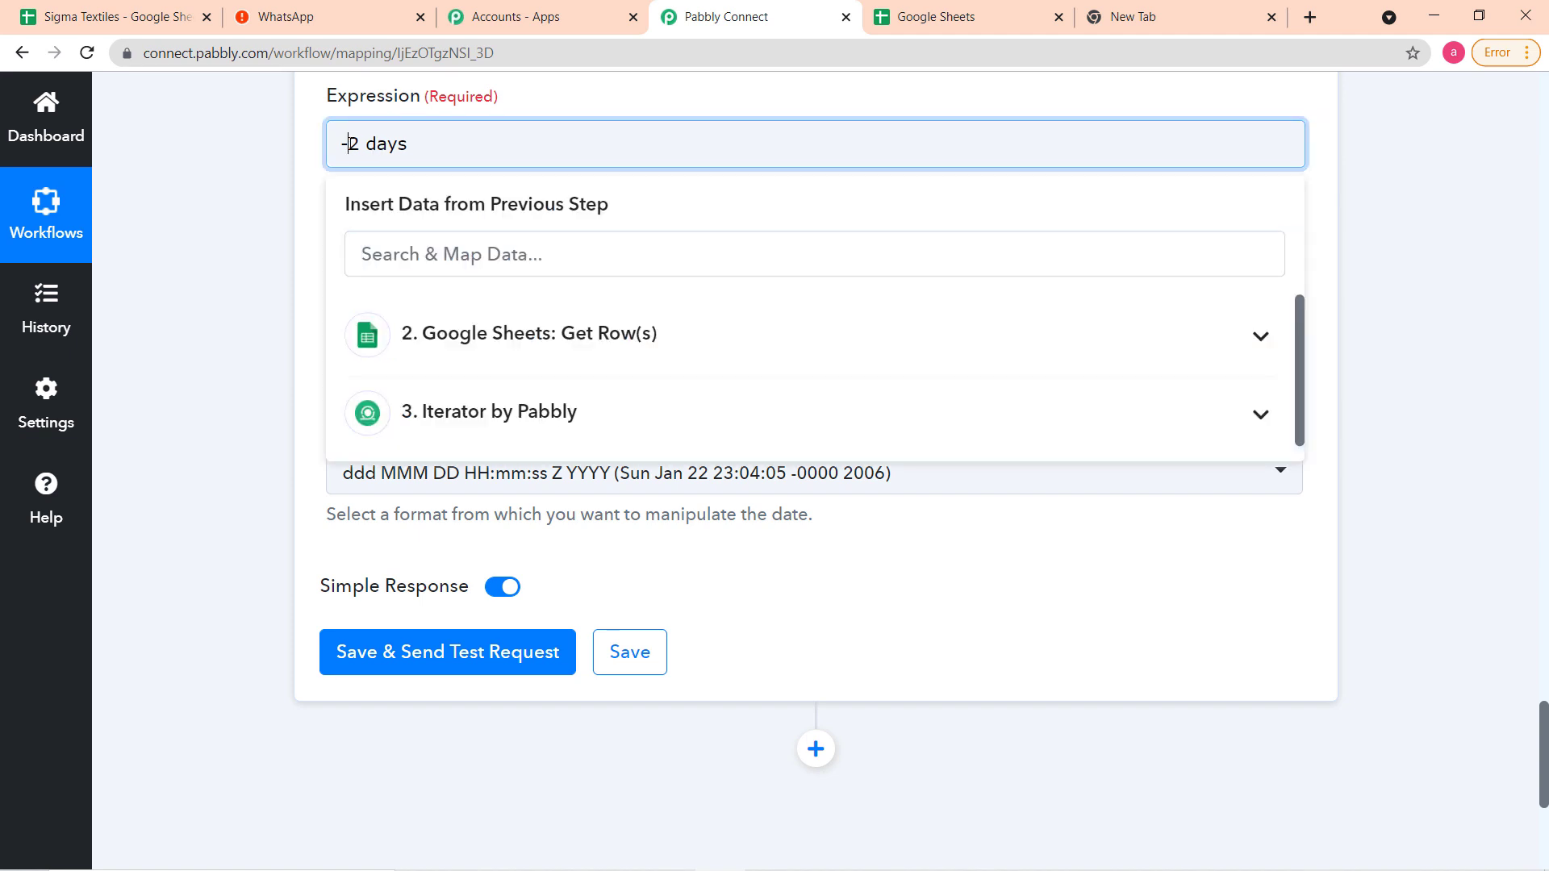
left_click(316, 169)
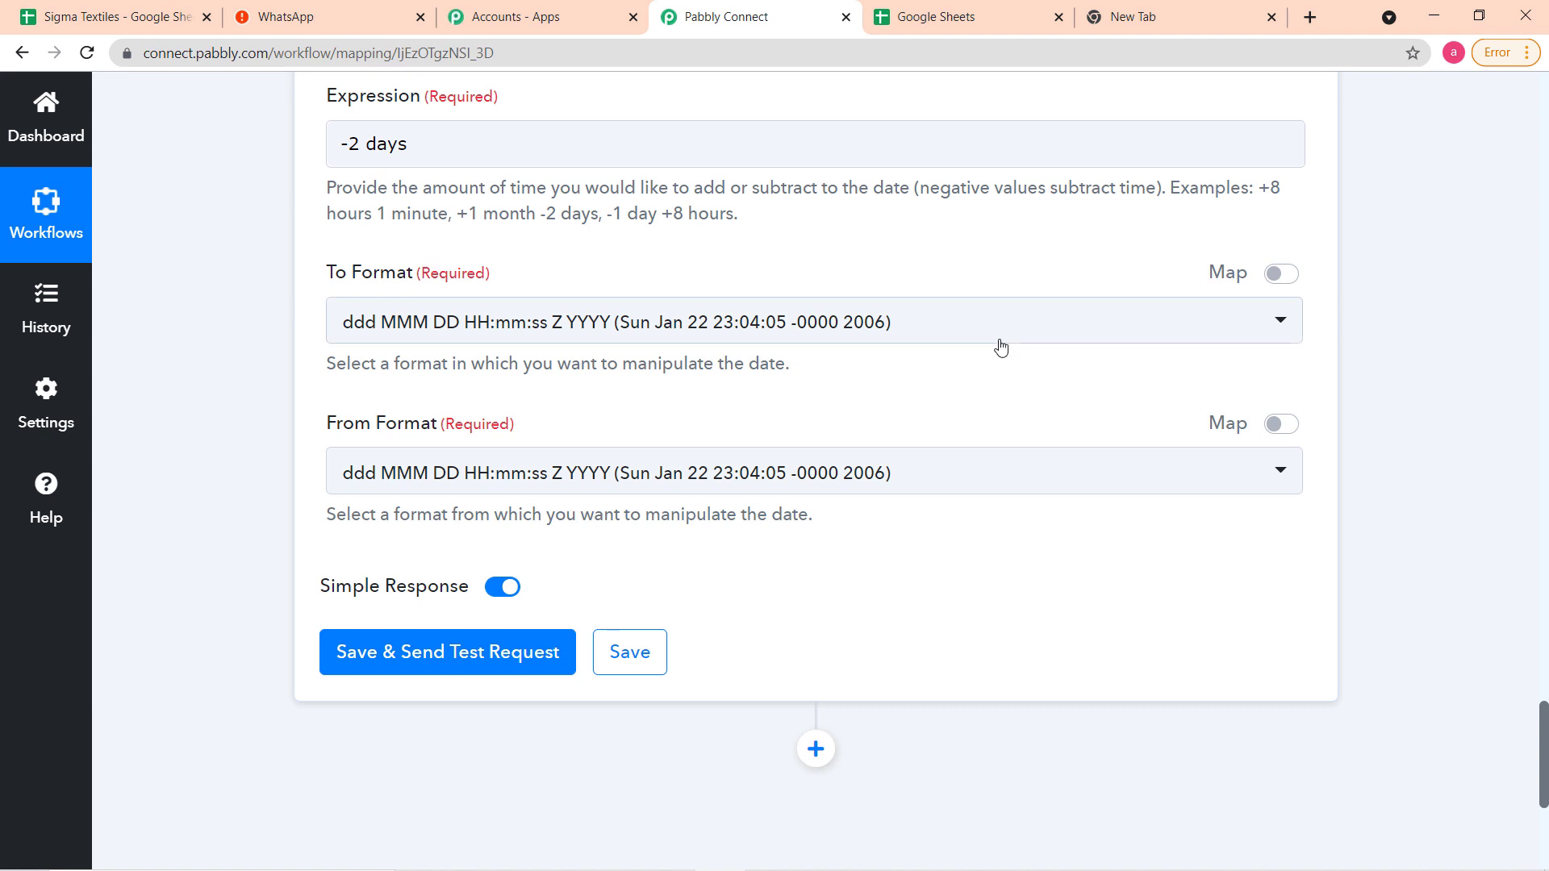
Set the Add/Subtract Time action's To Format to MM-DD-YYYY (01-22-2006).
left_click(1037, 327)
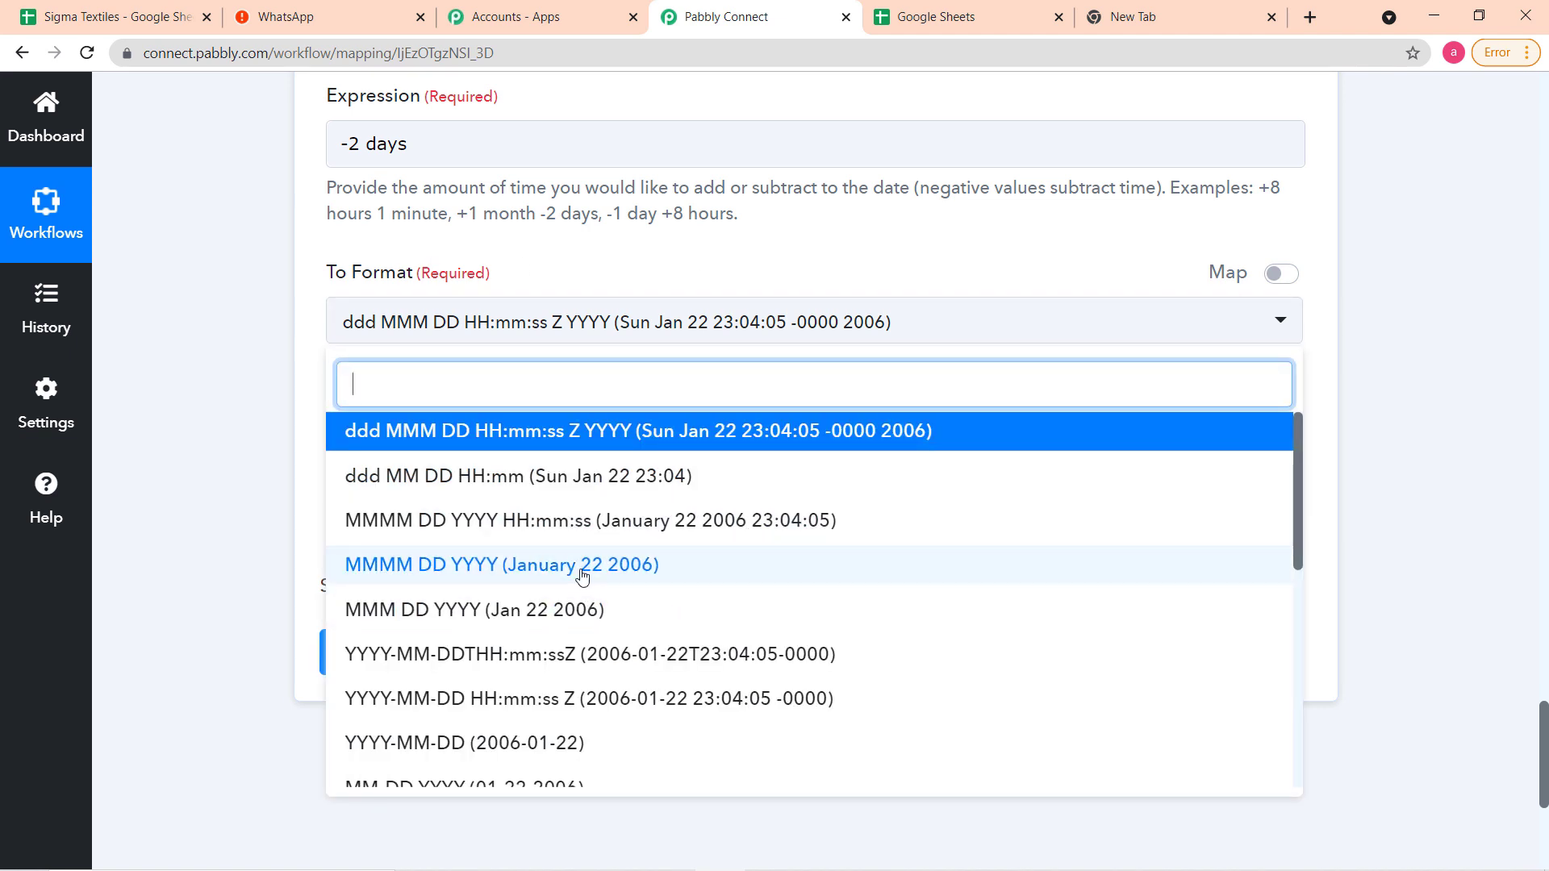
scroll(557, 573, "down", 3)
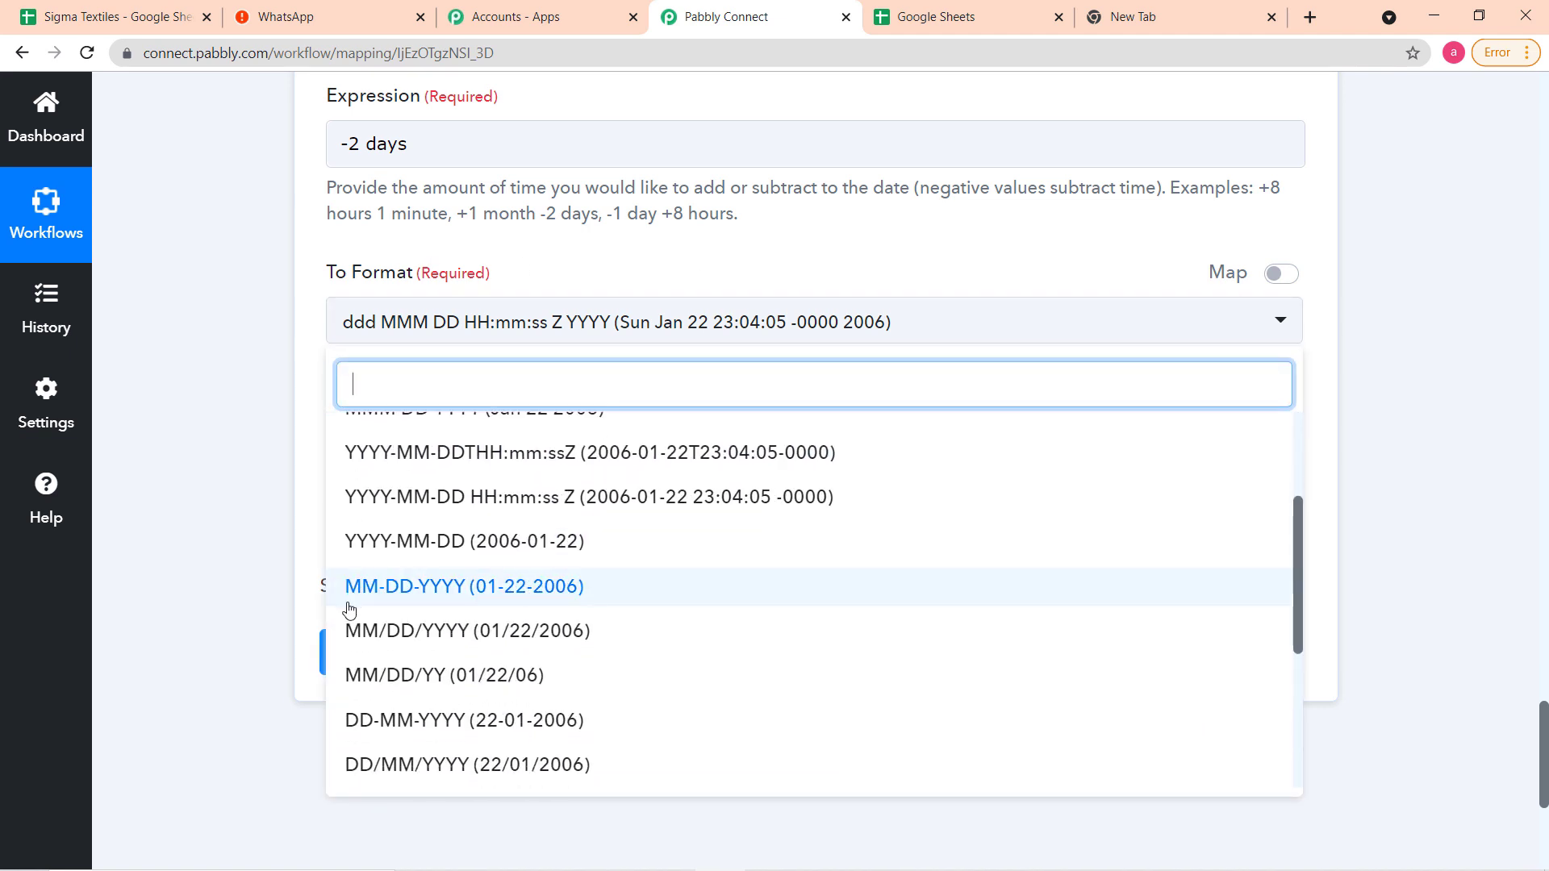
left_click(418, 591)
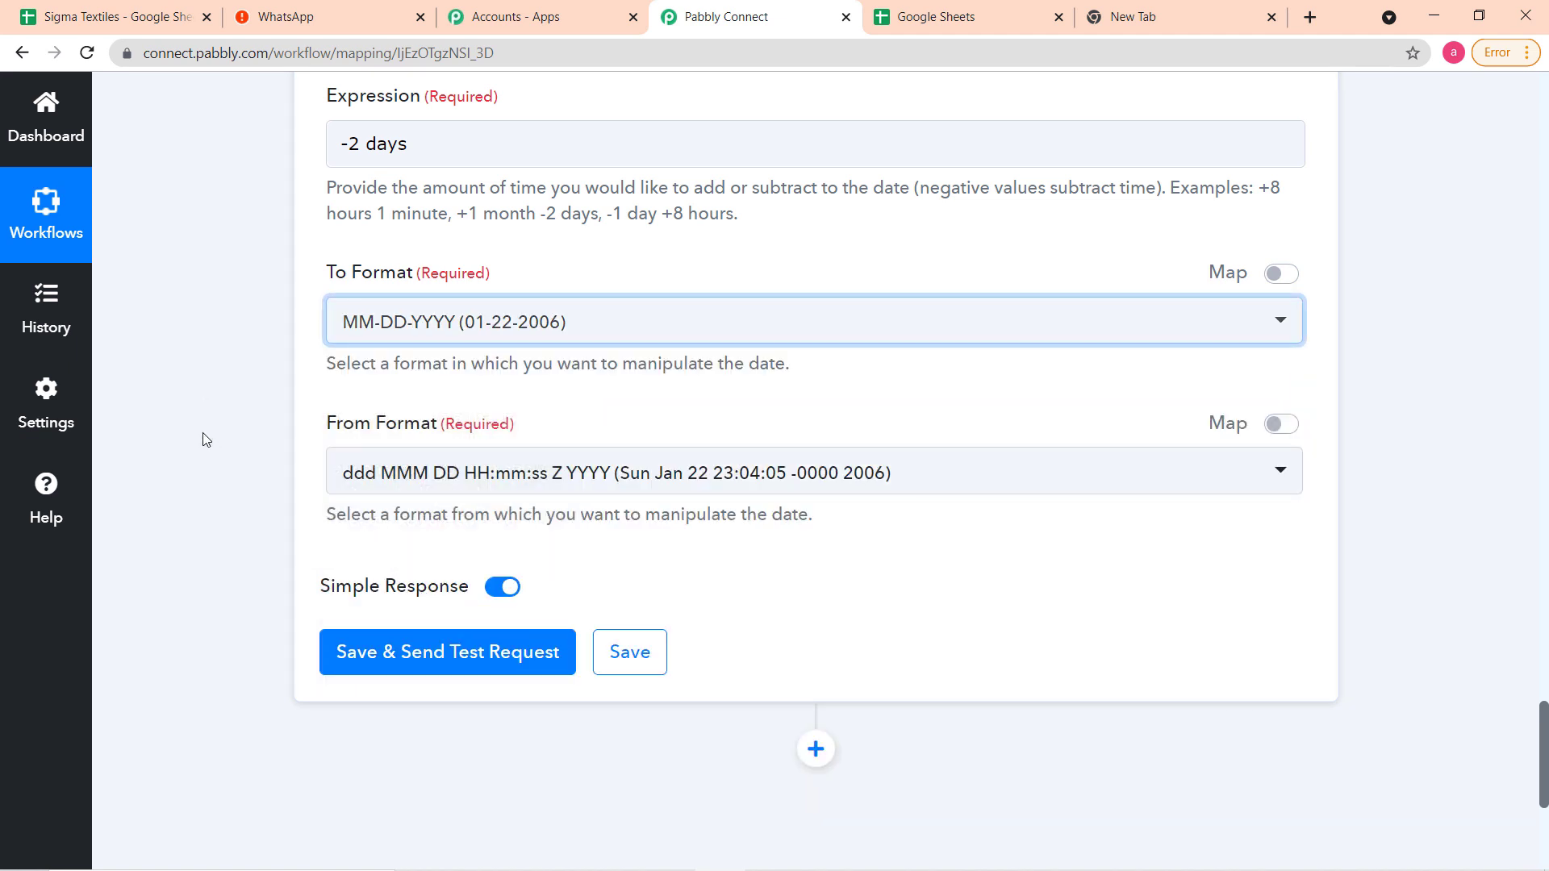
Set the Add/Subtract Time action's From Format to DD-MM-YYYY (22-01-2006), matching the mapped date.
left_click(946, 482)
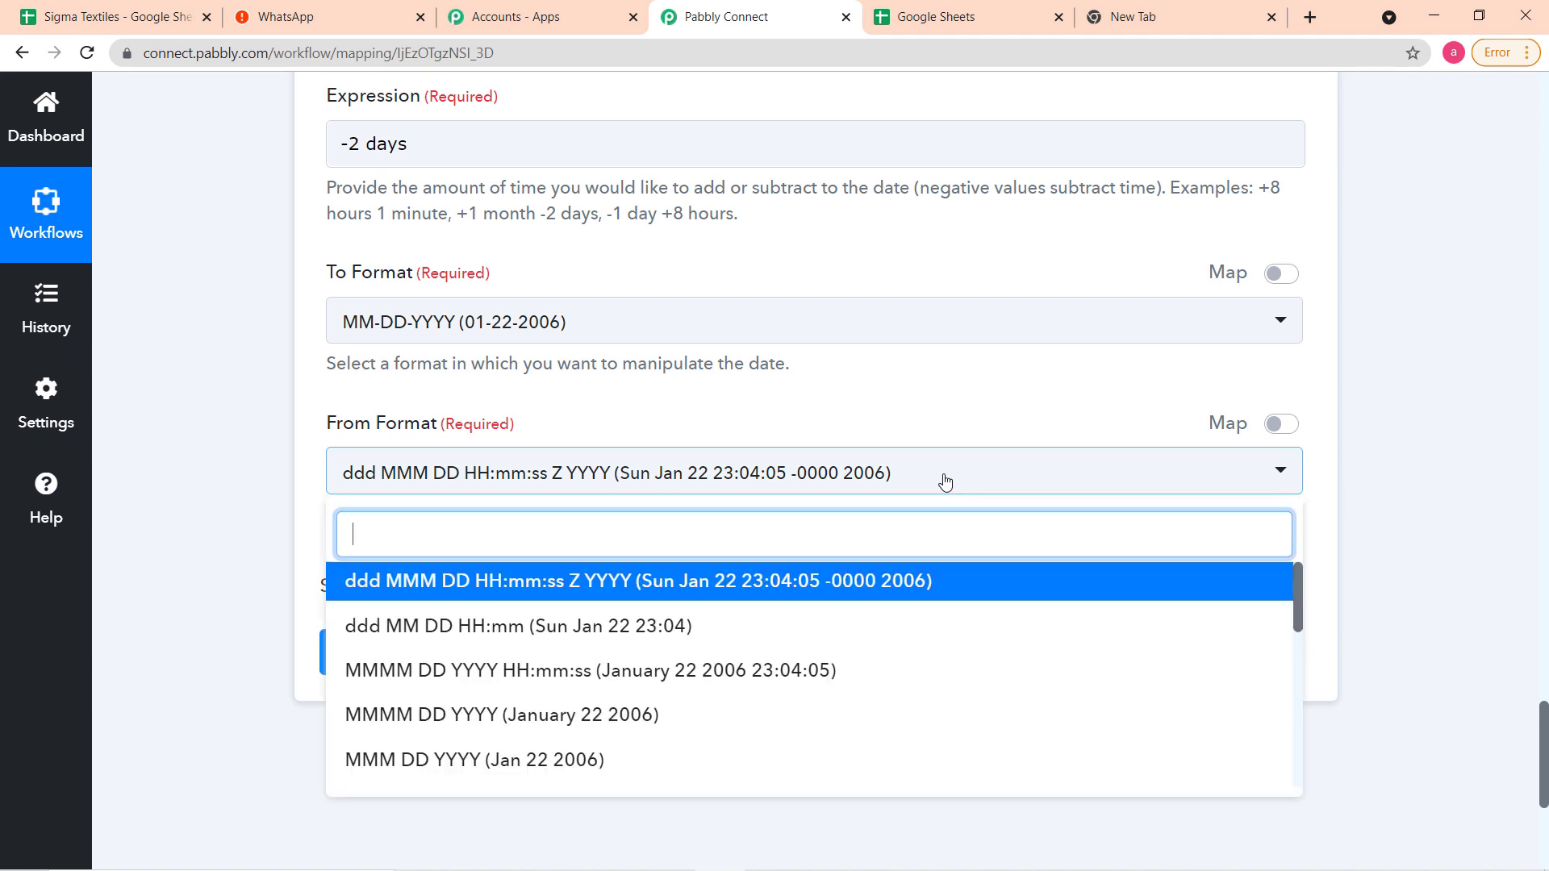
left_click(86, 253)
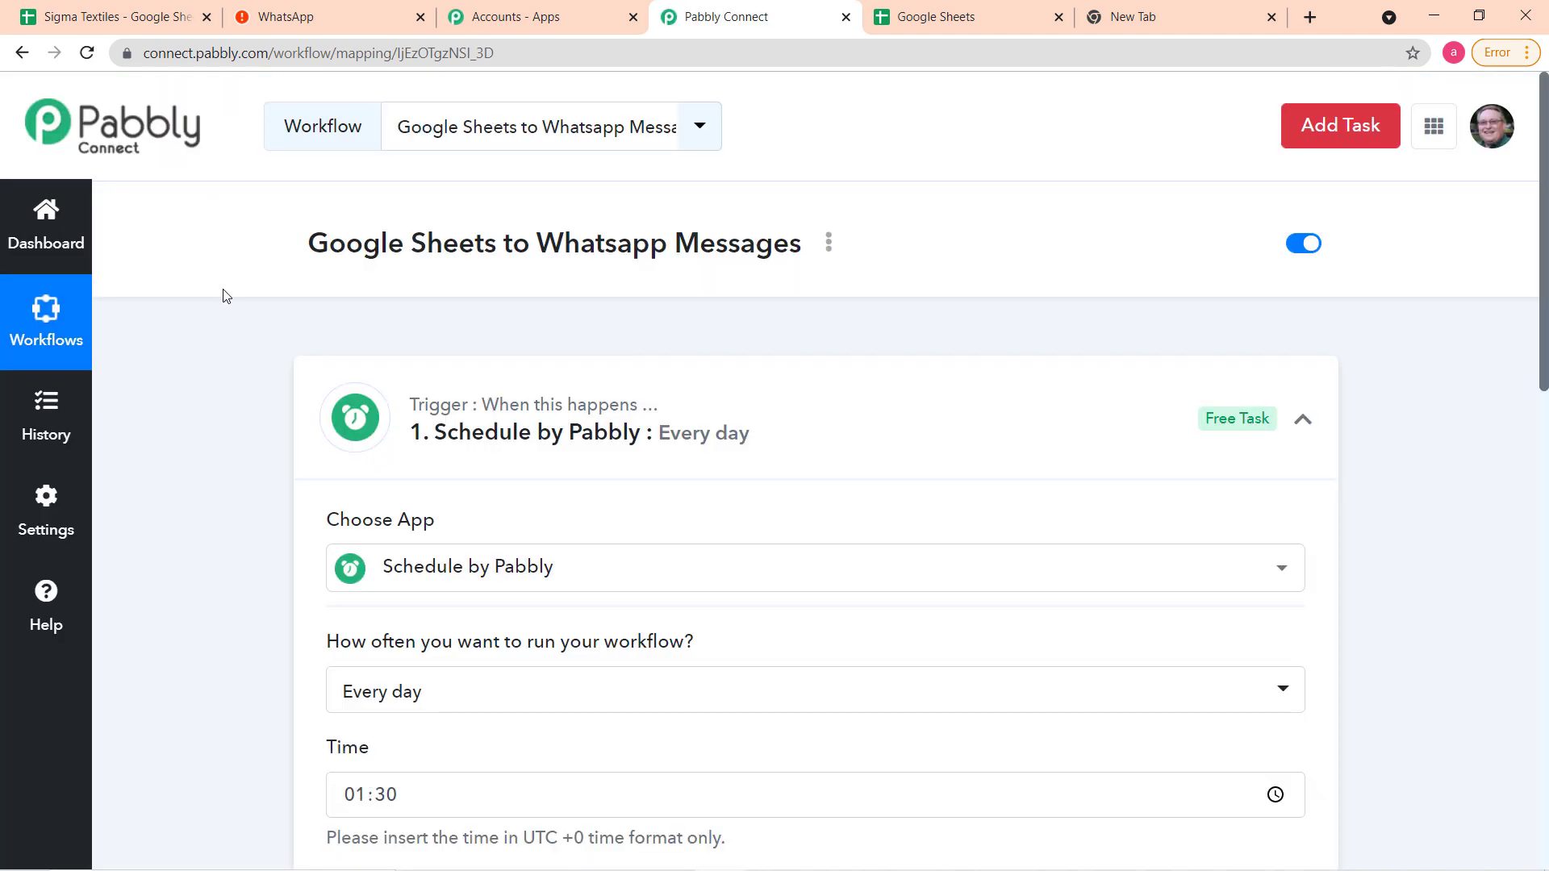
scroll(224, 295, "up", 5)
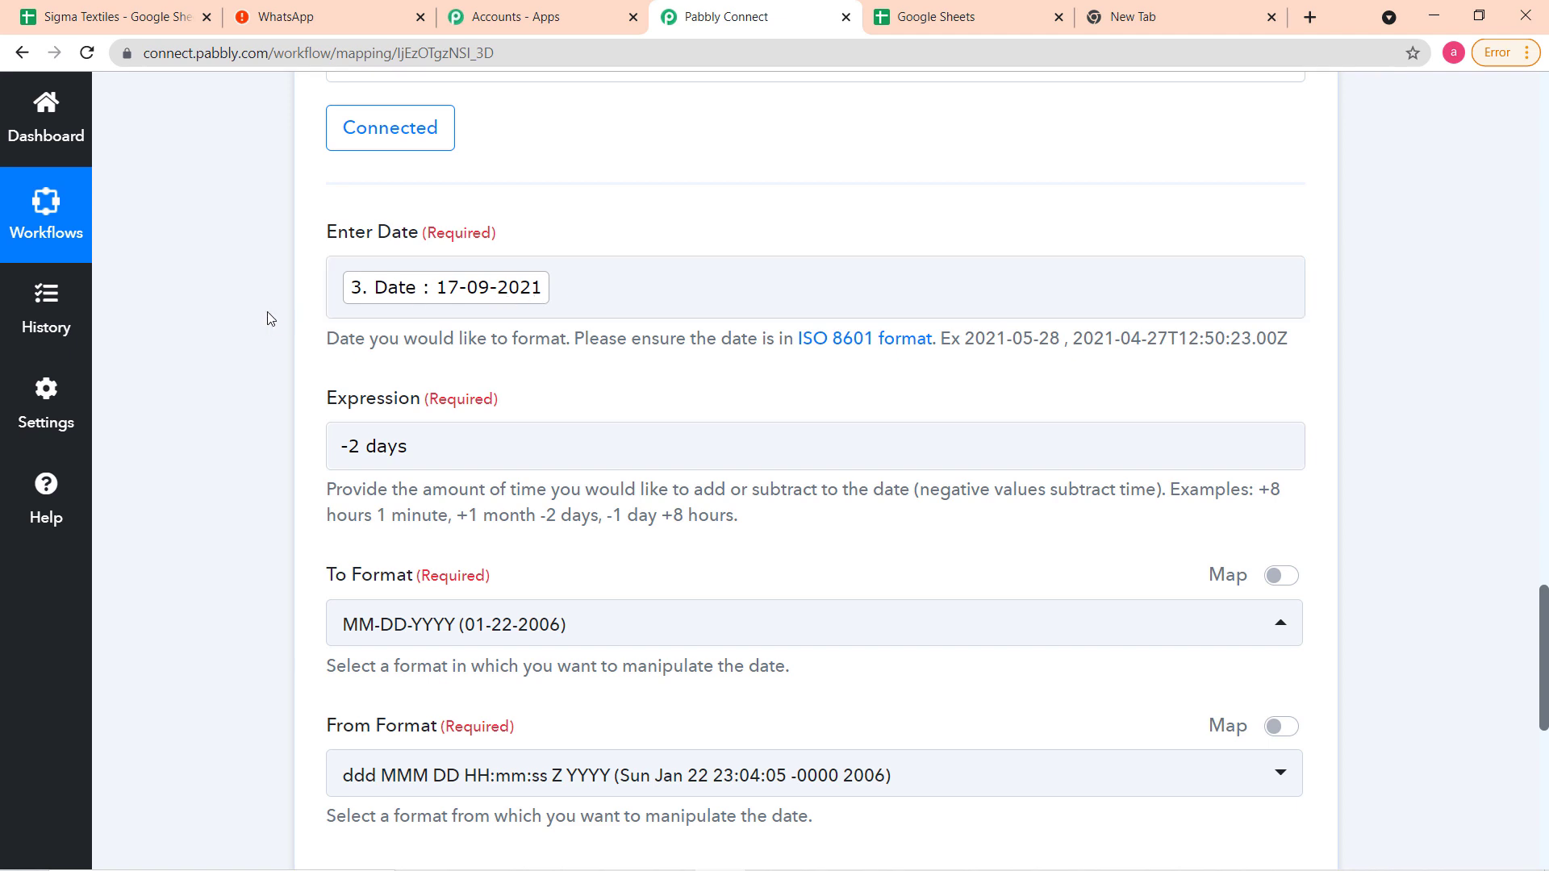
scroll(269, 319, "down", 5)
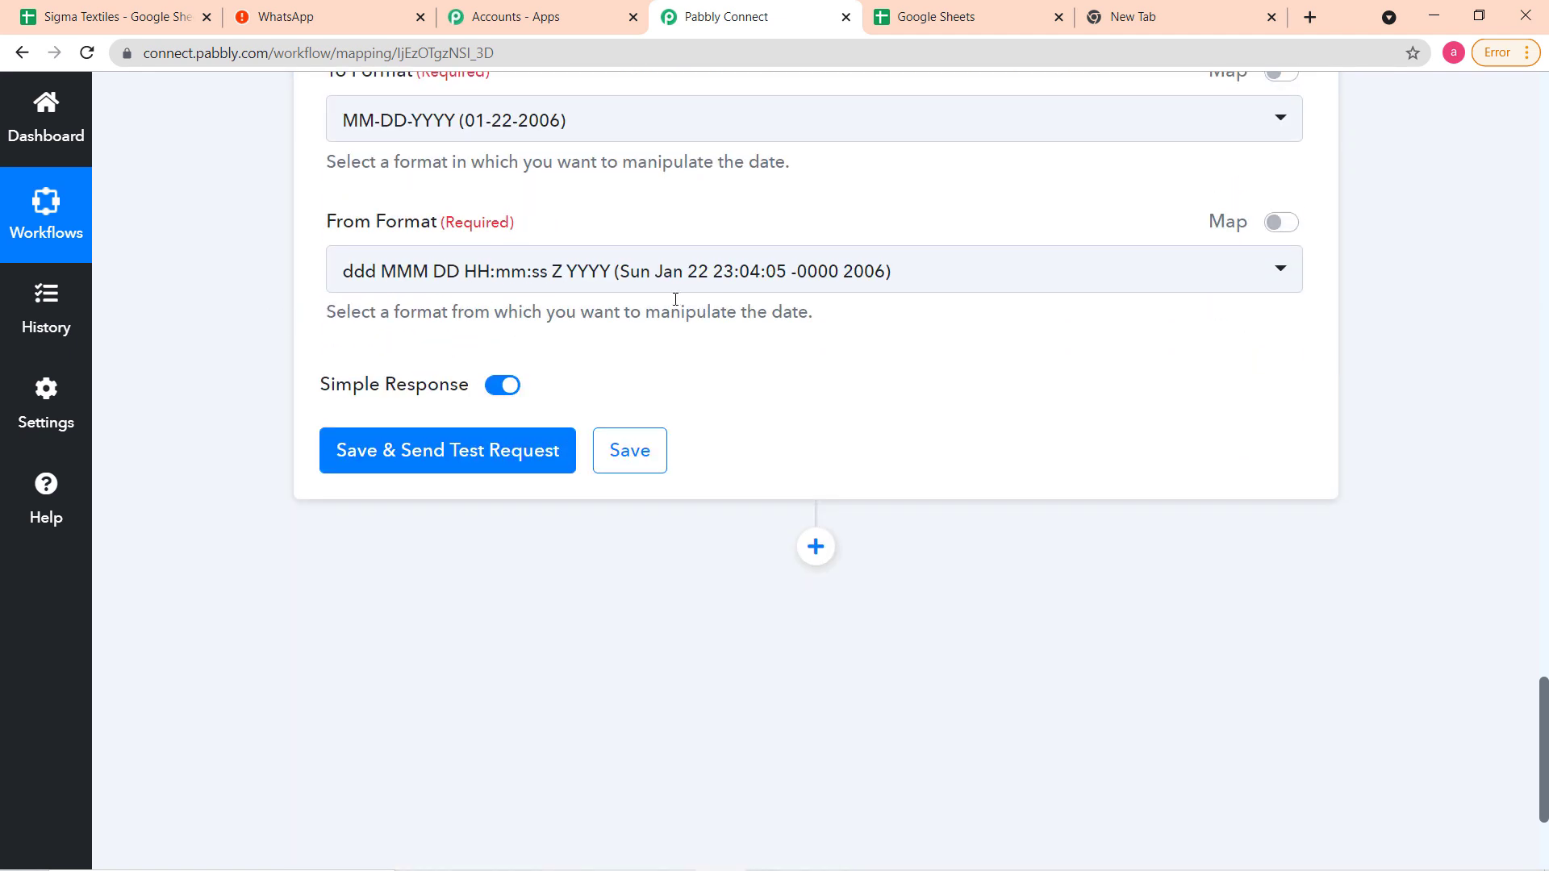
left_click(781, 274)
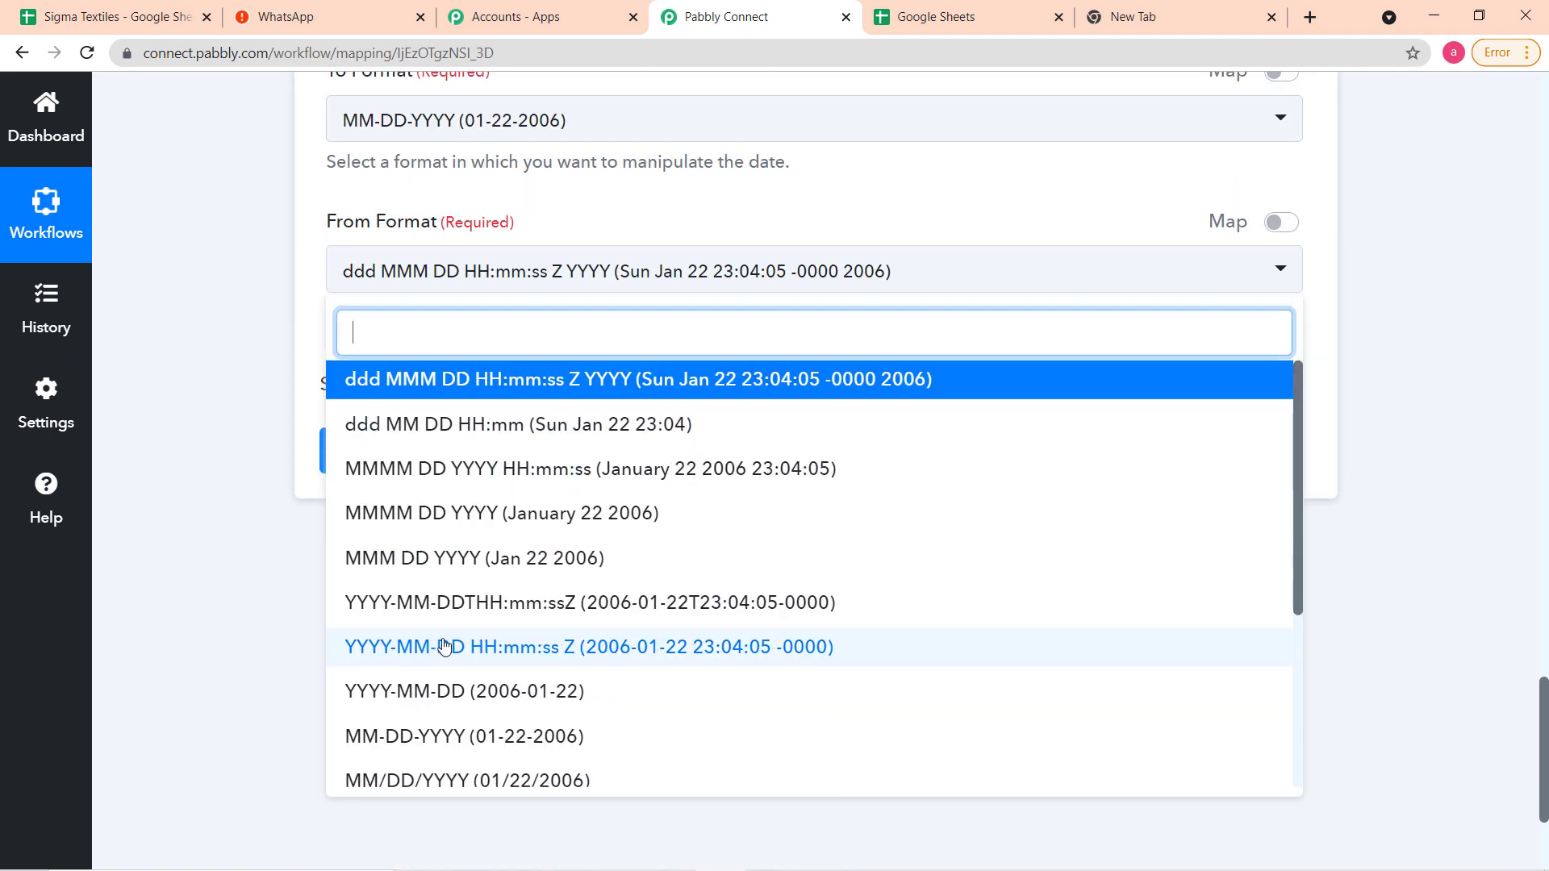
scroll(474, 640, "down", 3)
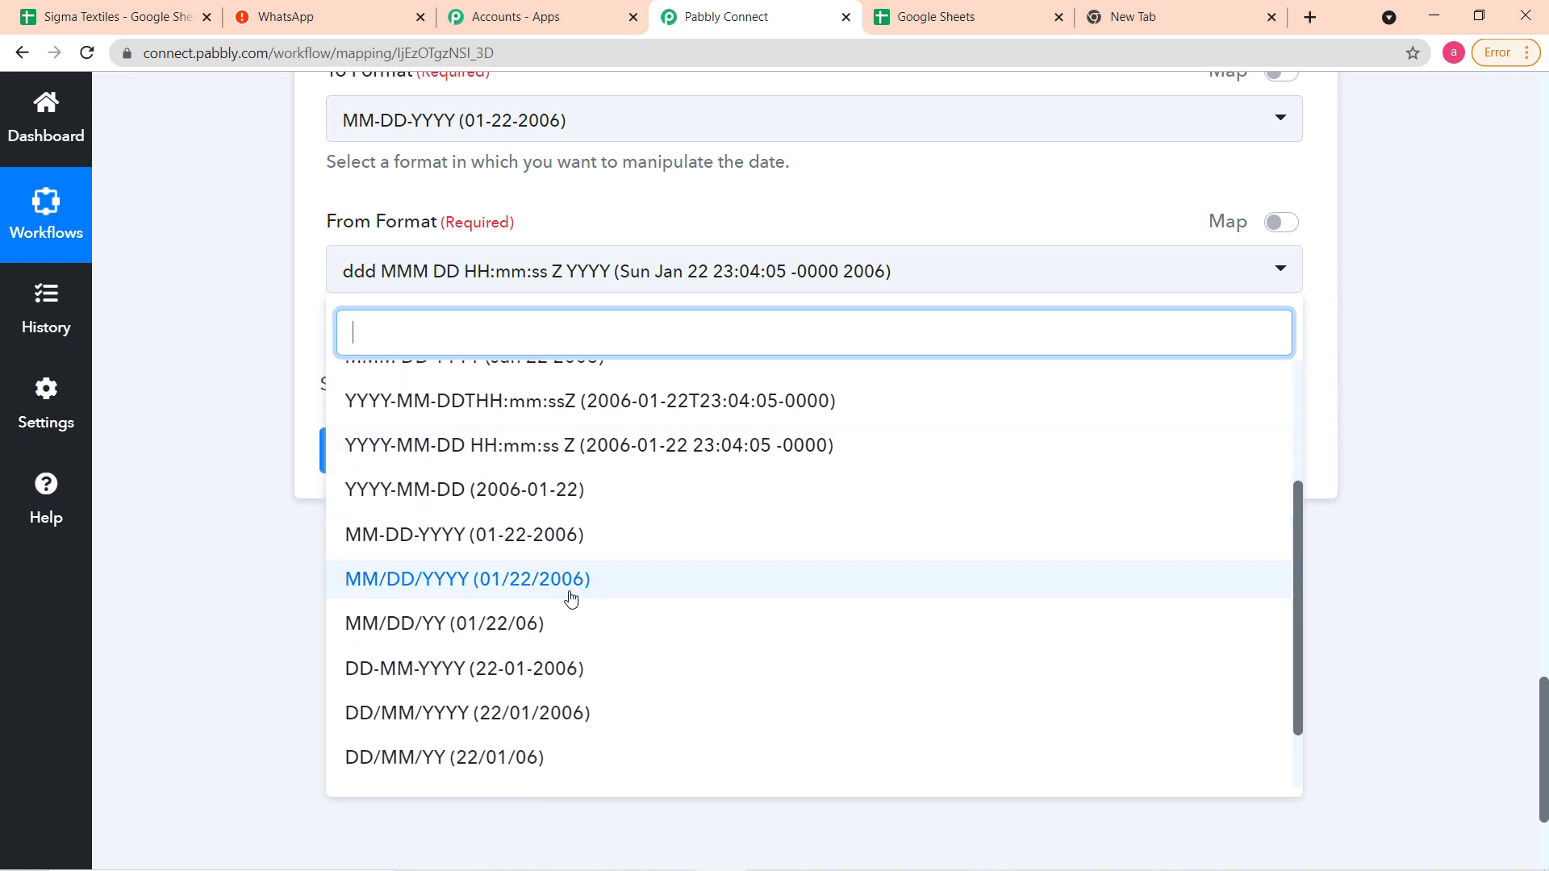
left_click(418, 677)
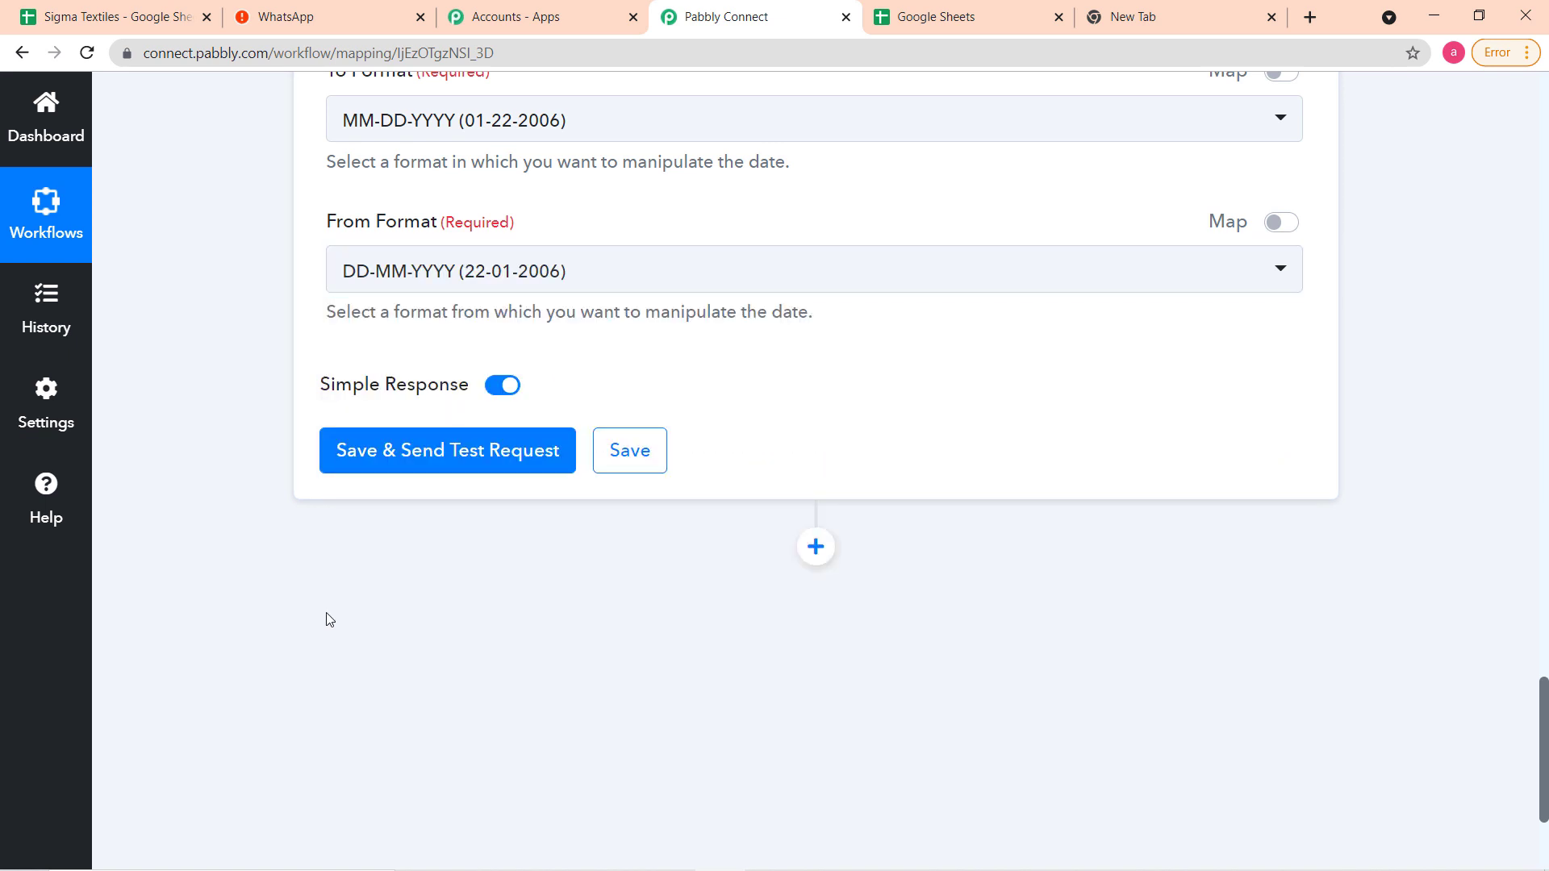
Review the mapped date, expression and formats, and save the Add/Subtract Time action while sending a test request.
scroll(253, 468, "up", 1)
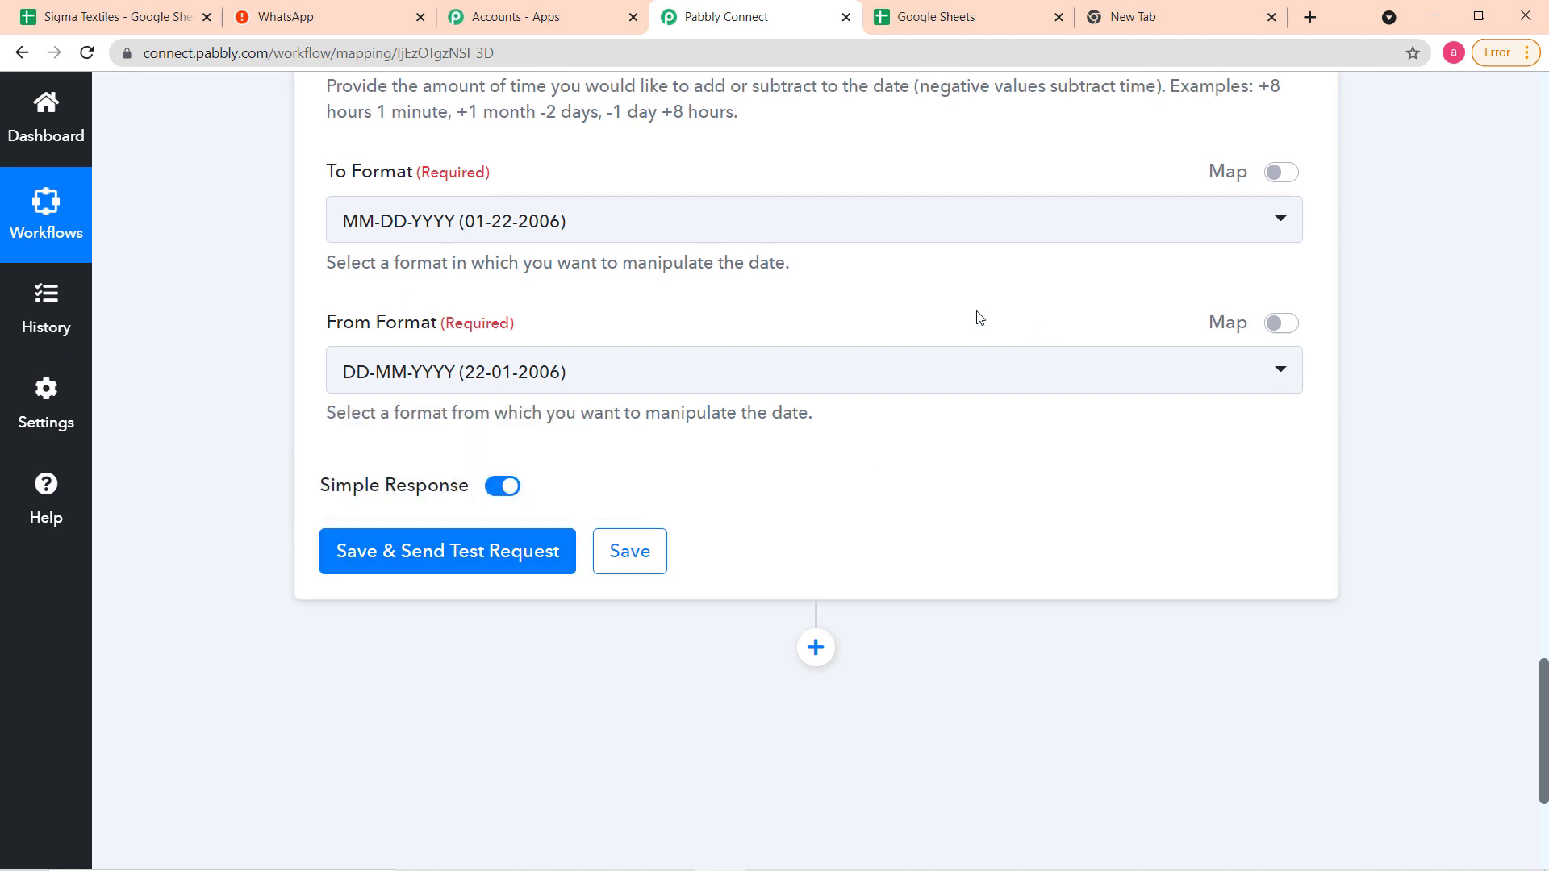
scroll(288, 281, "up", 1)
scroll(287, 282, "up", 4)
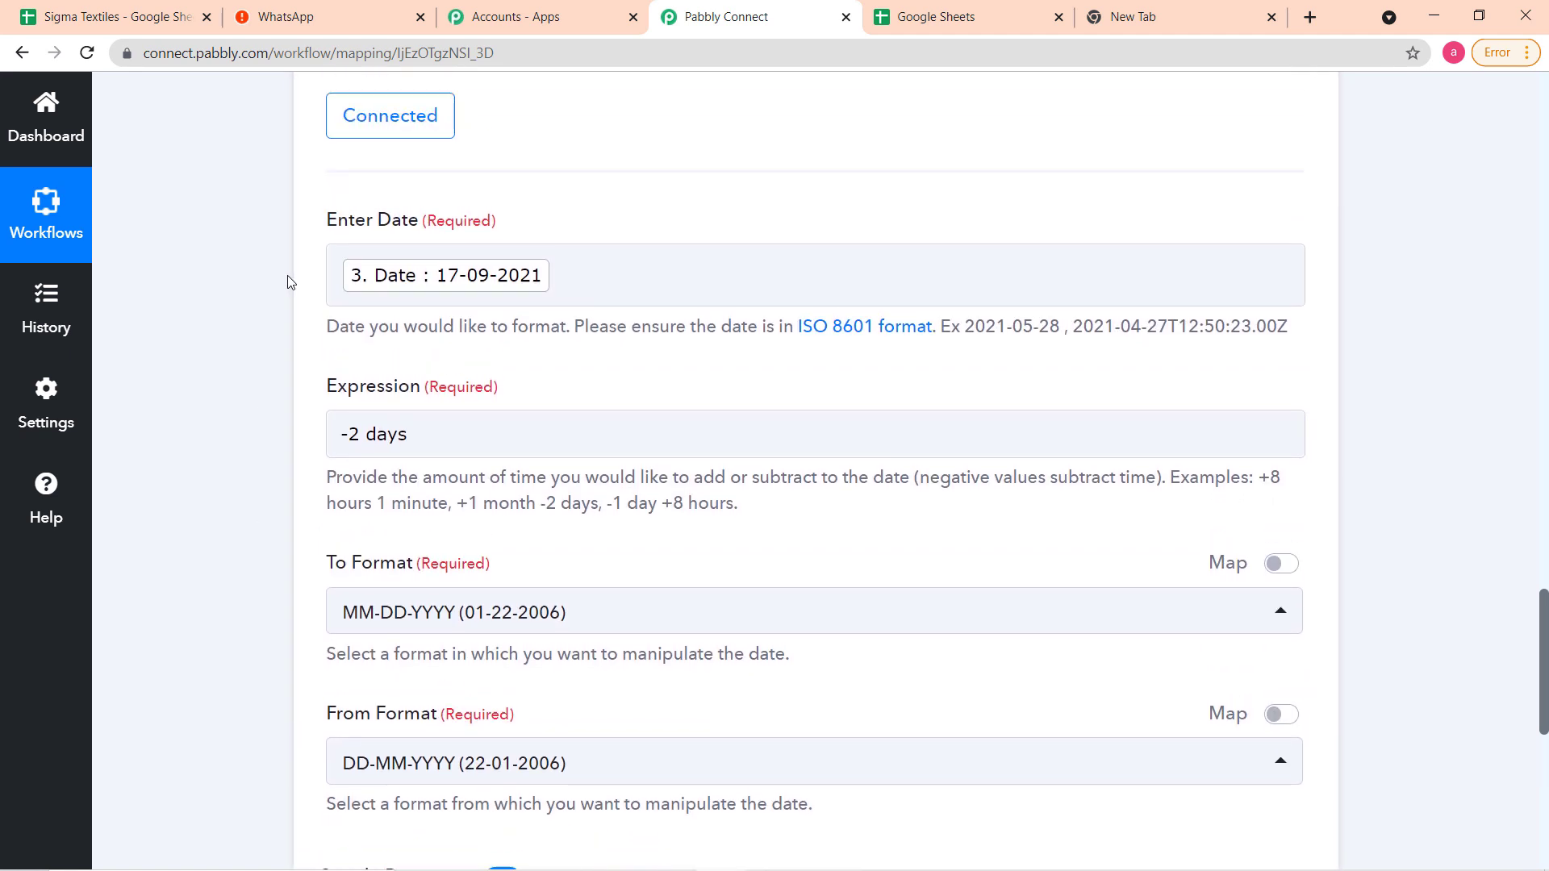
scroll(452, 449, "down", 7)
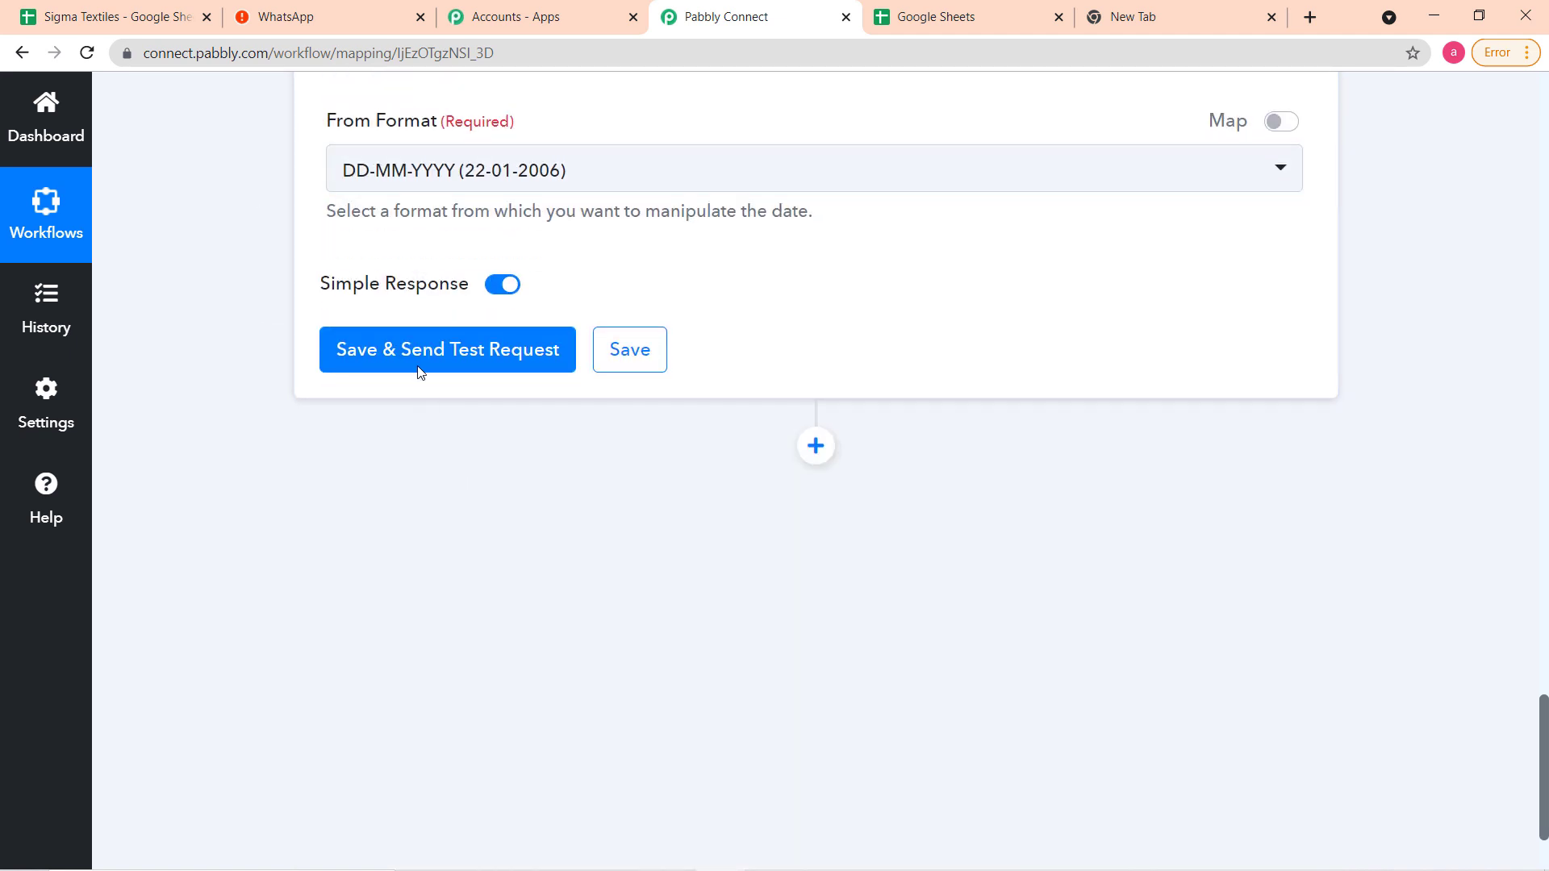
left_click(417, 349)
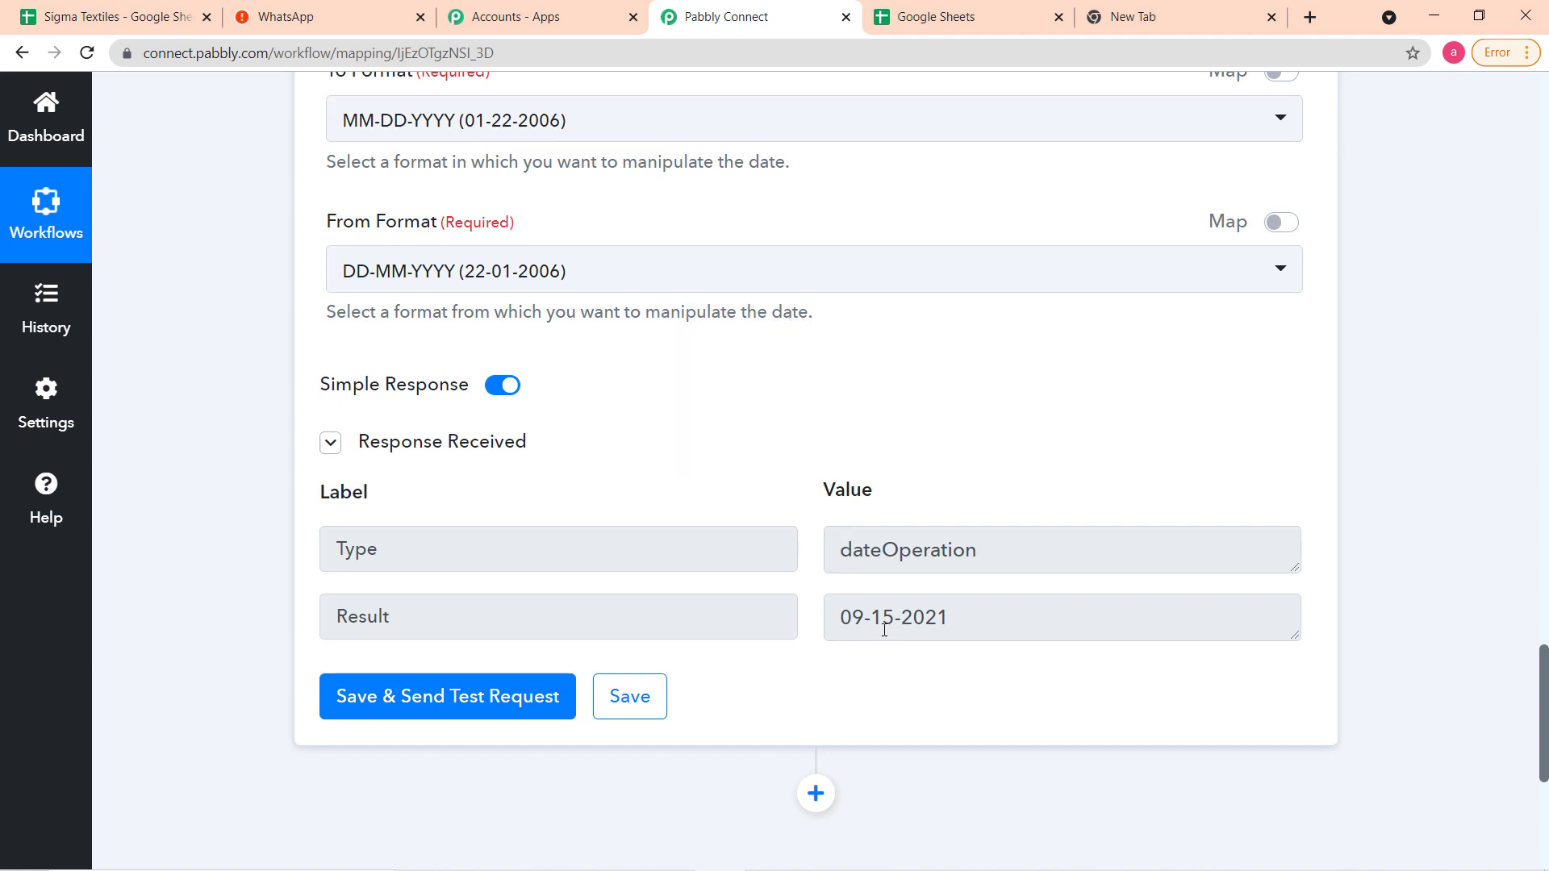
Add another action after the Add/Subtract Time step and choose Date/Time Formatter as its app.
scroll(271, 505, "down", 6)
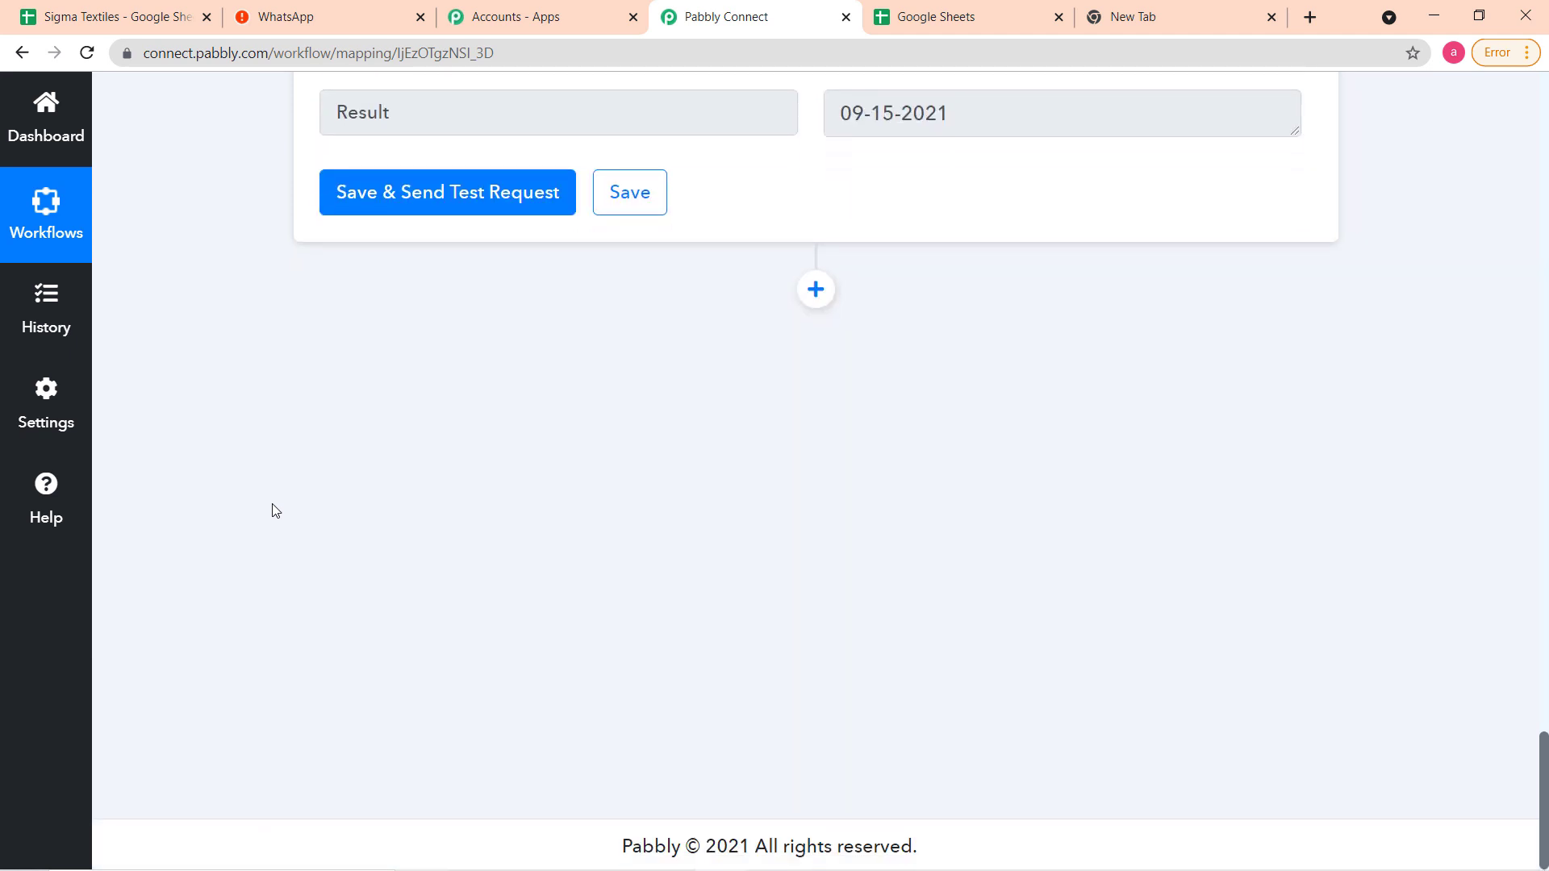
left_click(815, 289)
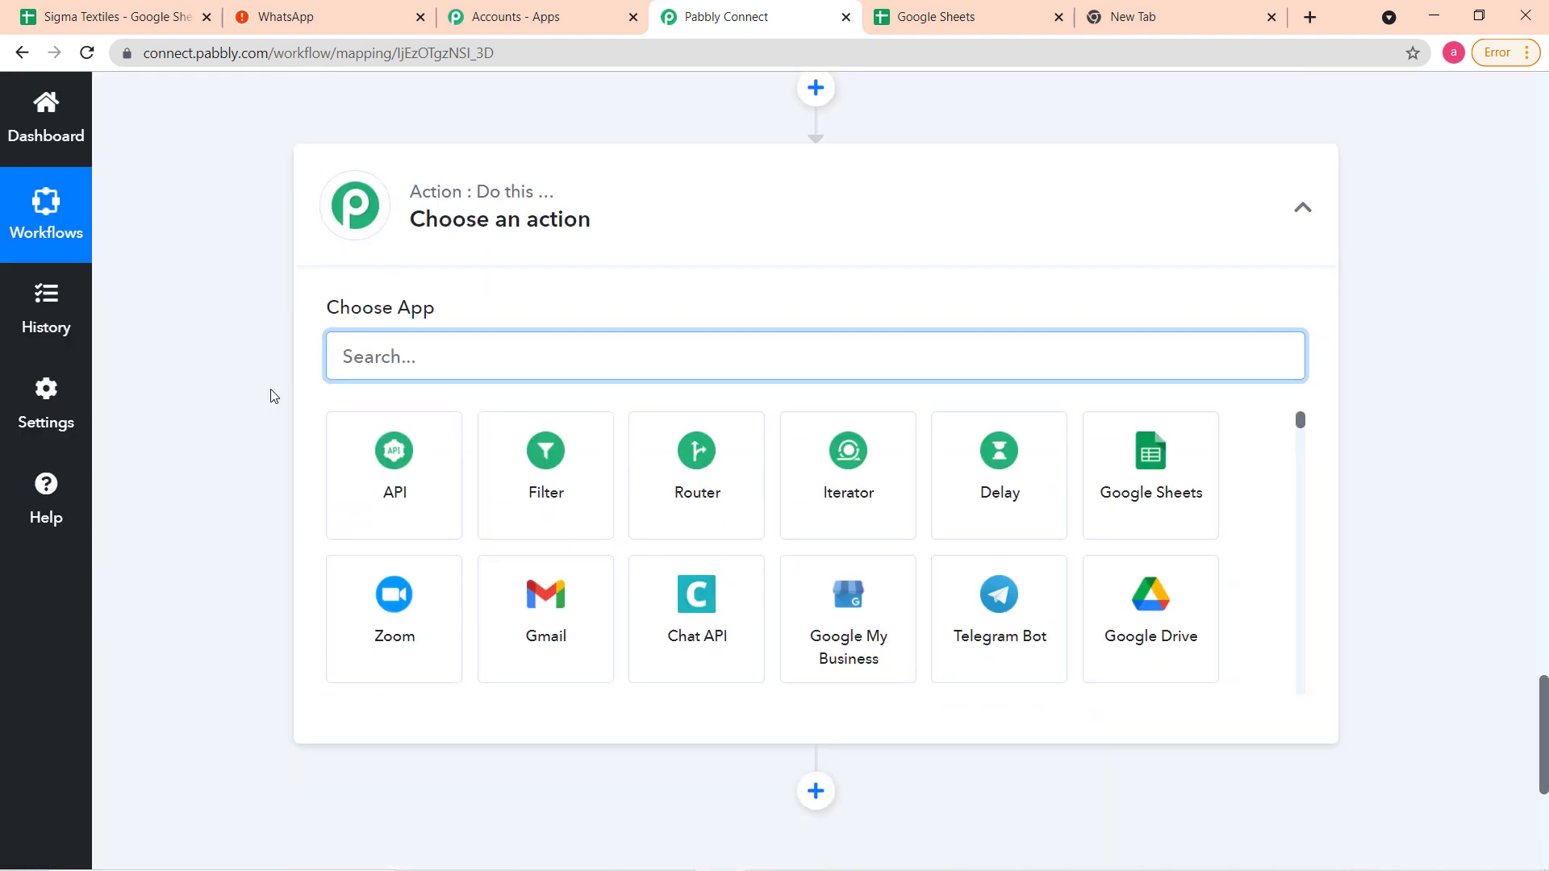
type("date")
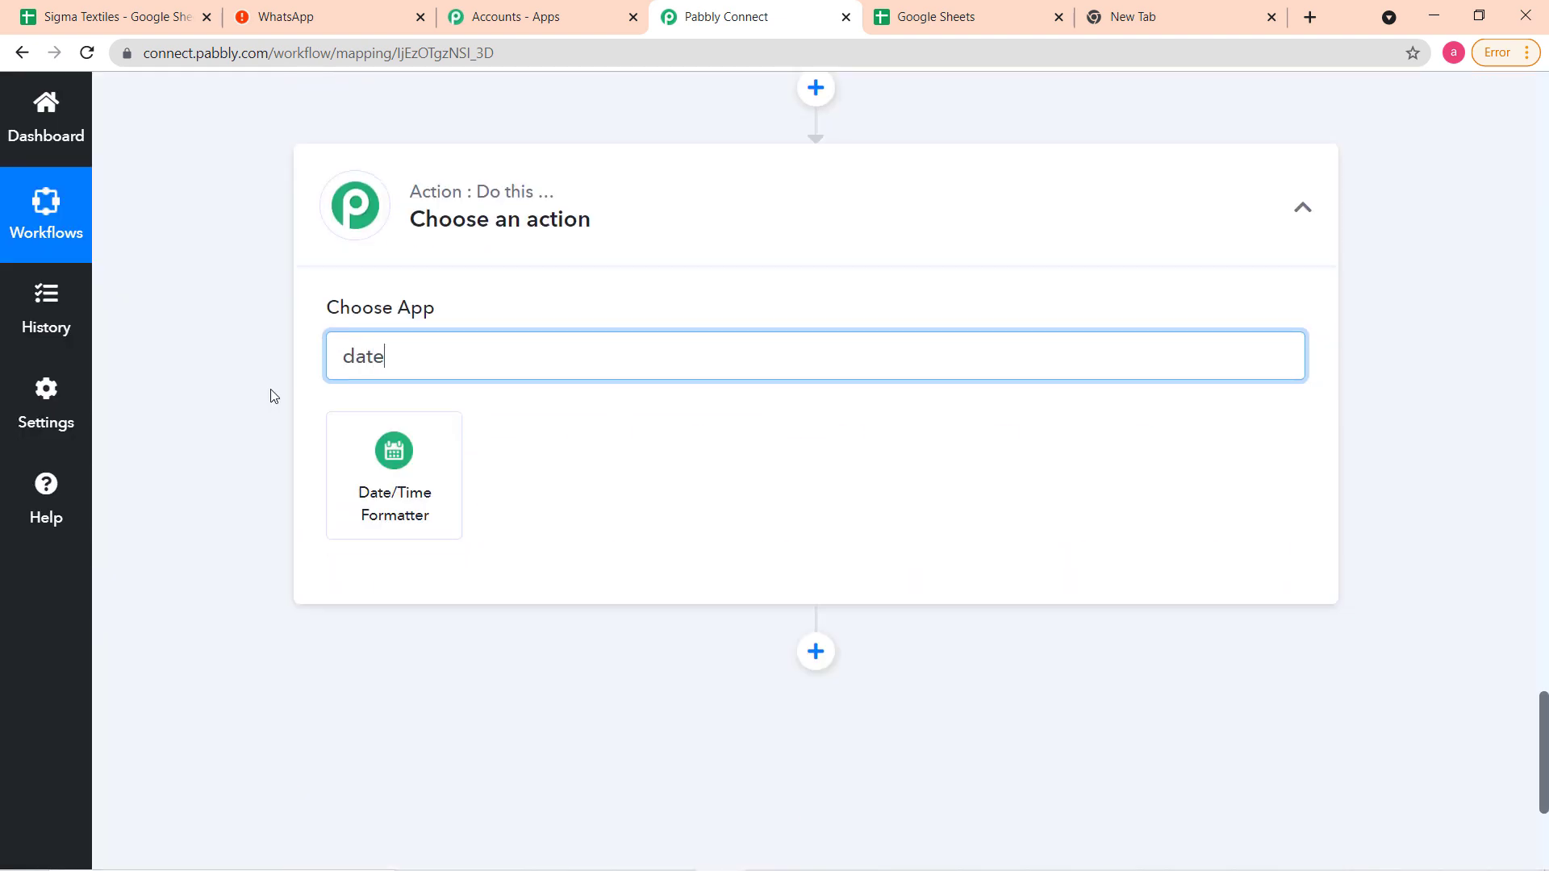
left_click(436, 490)
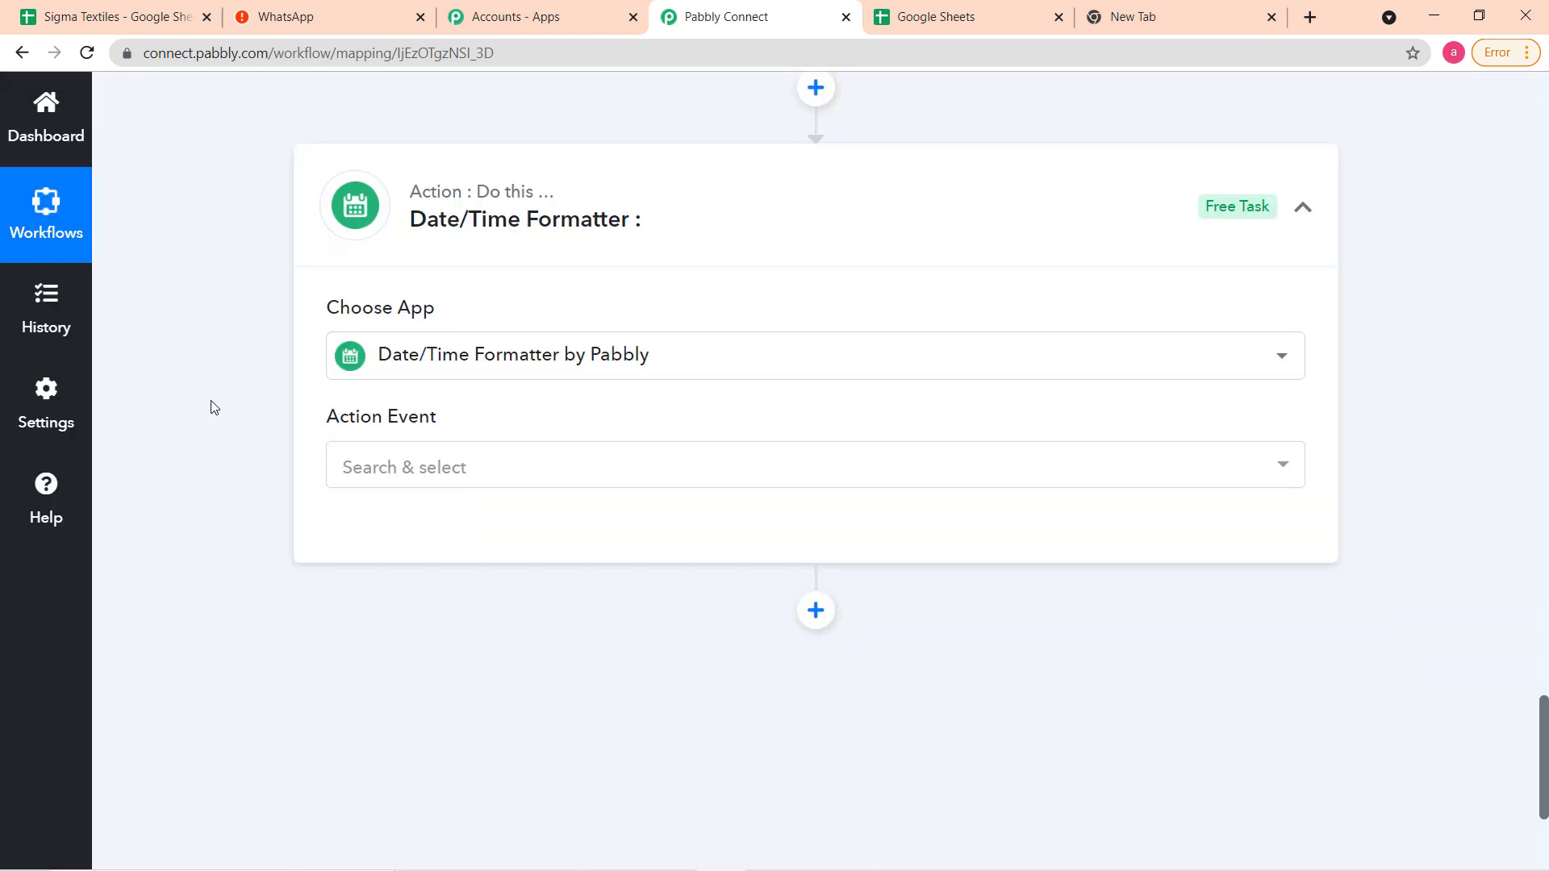
Set the new Date/Time Formatter's action event to Current Date and connect it.
scroll(211, 400, "down", 1)
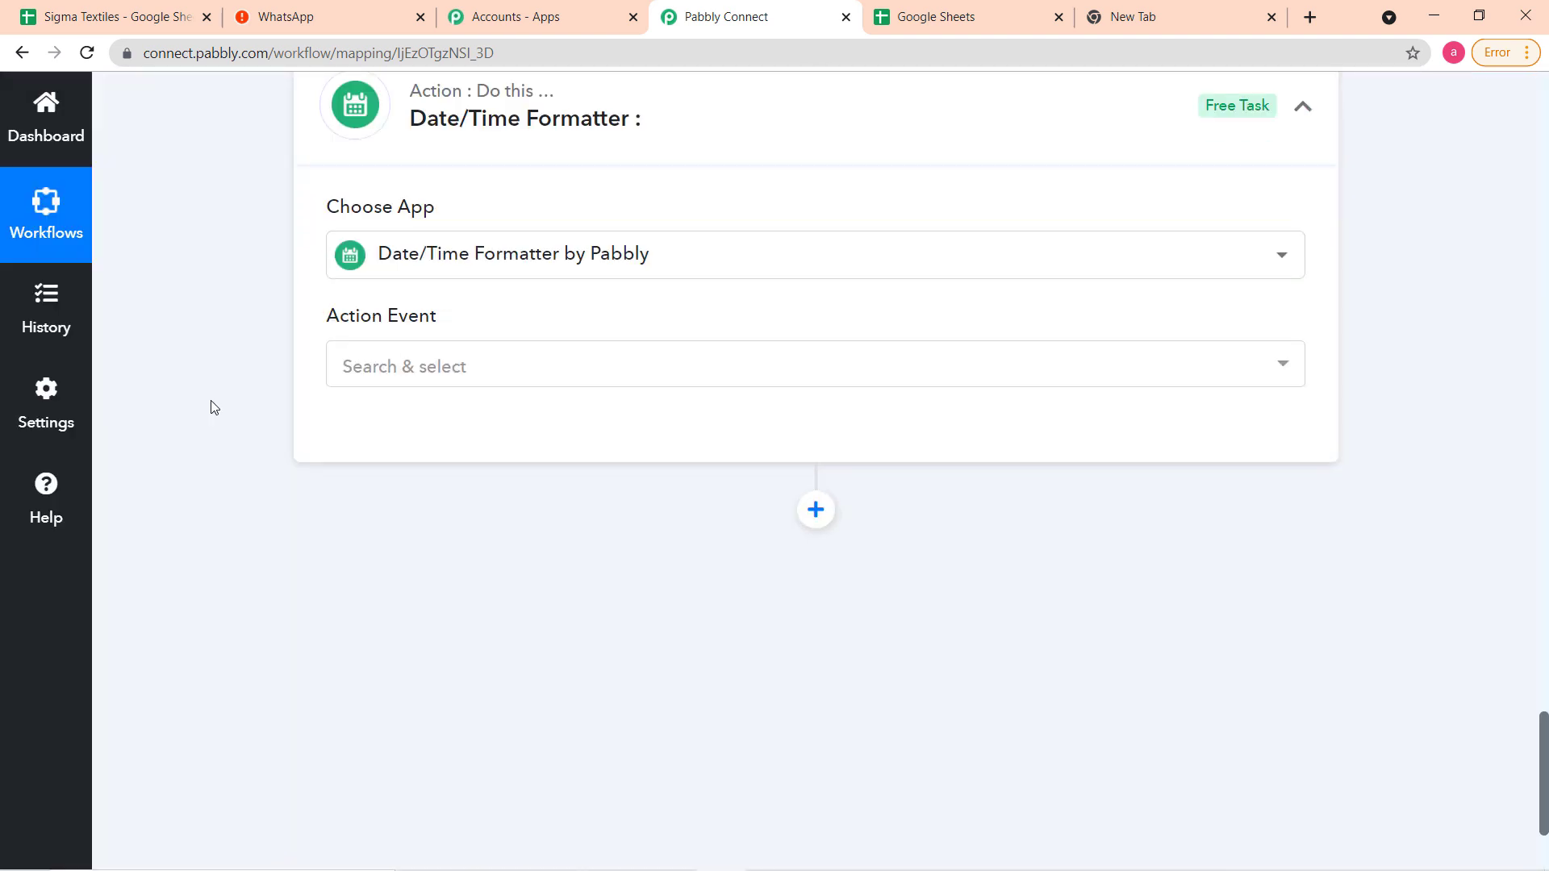
left_click(425, 373)
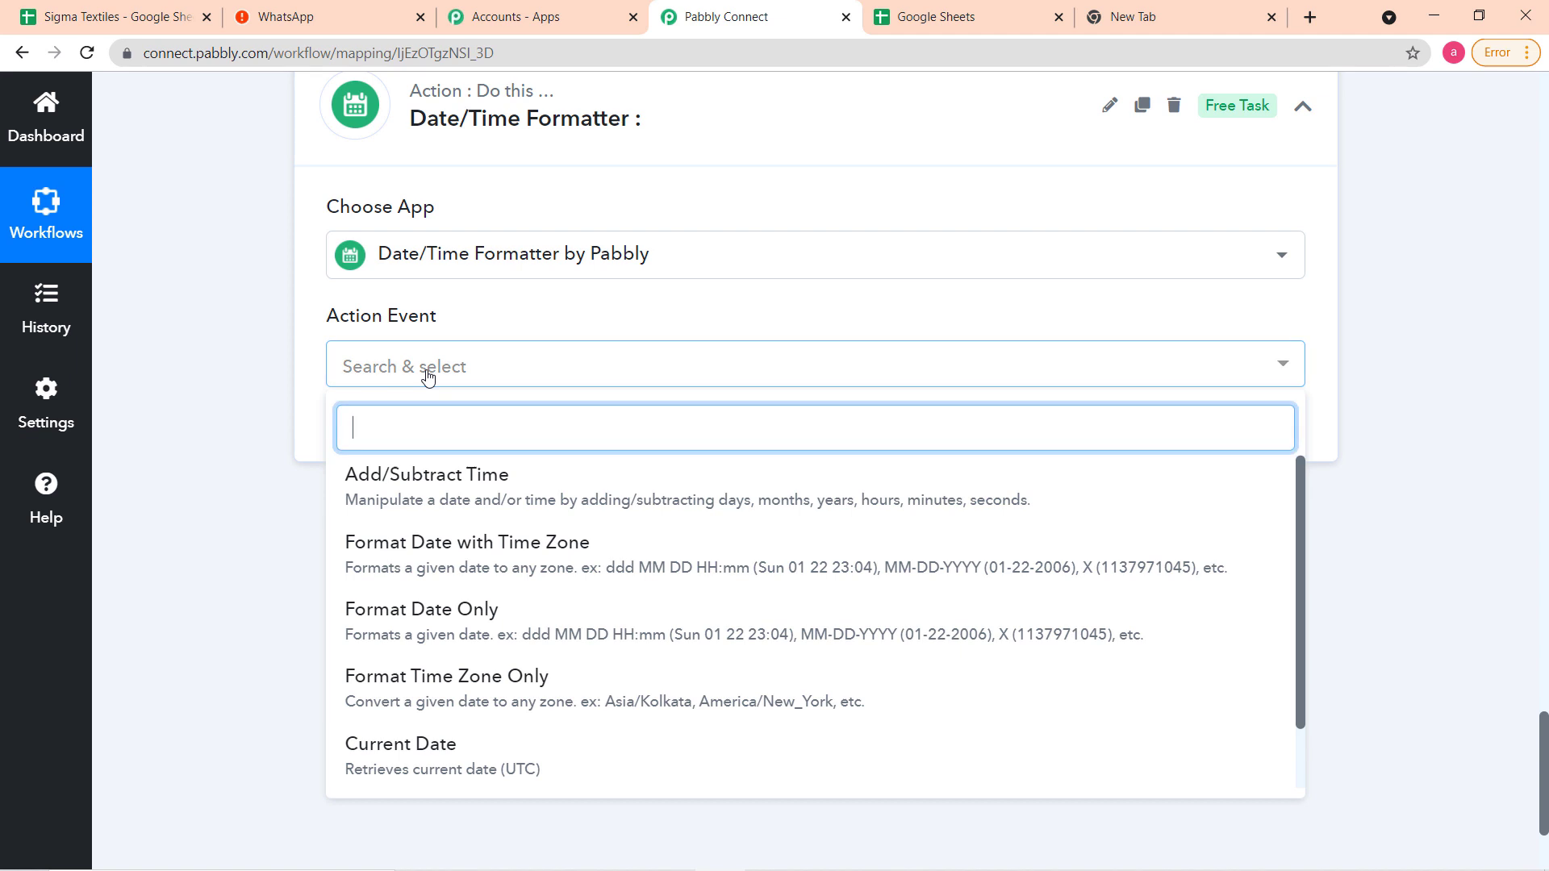
left_click(379, 765)
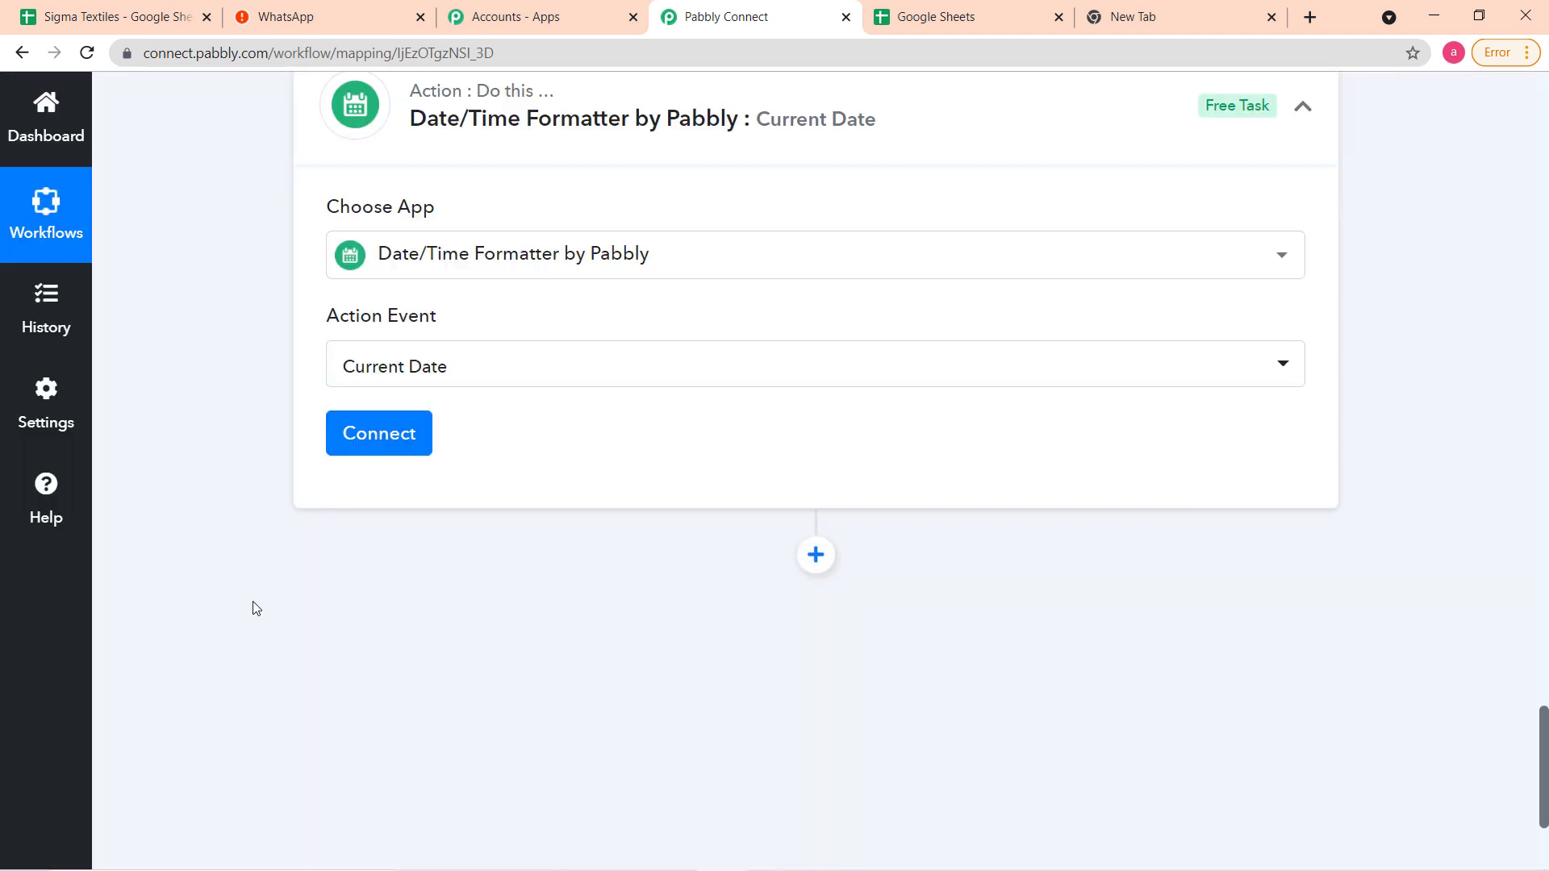
left_click(372, 439)
Set the Current Date action's Basic Format to MM-DD-YYYY.
scroll(262, 406, "down", 4)
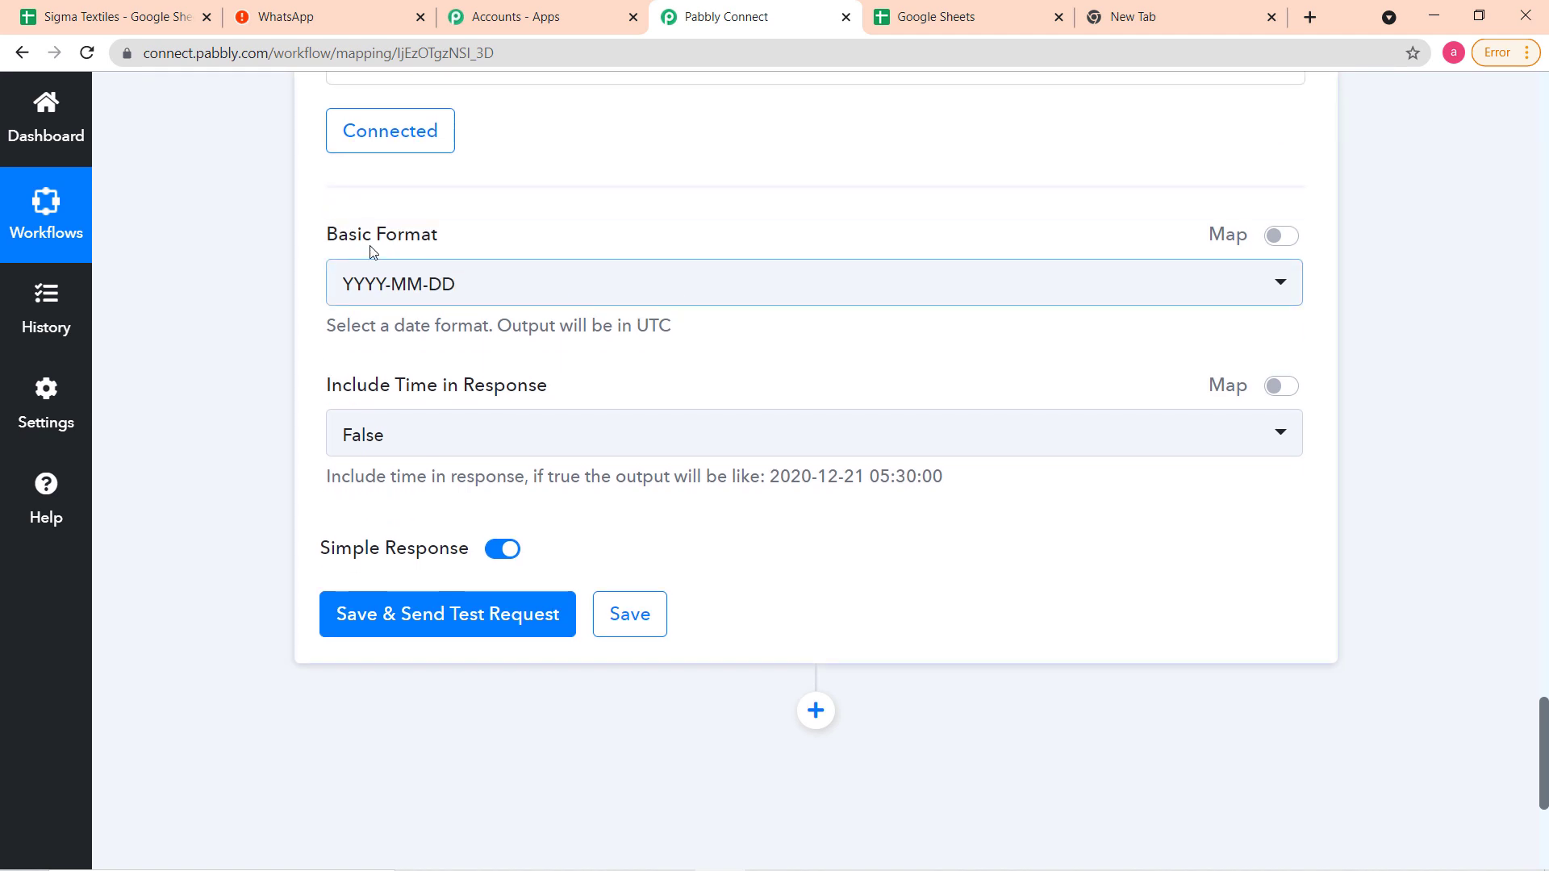
scroll(523, 304, "up", 3)
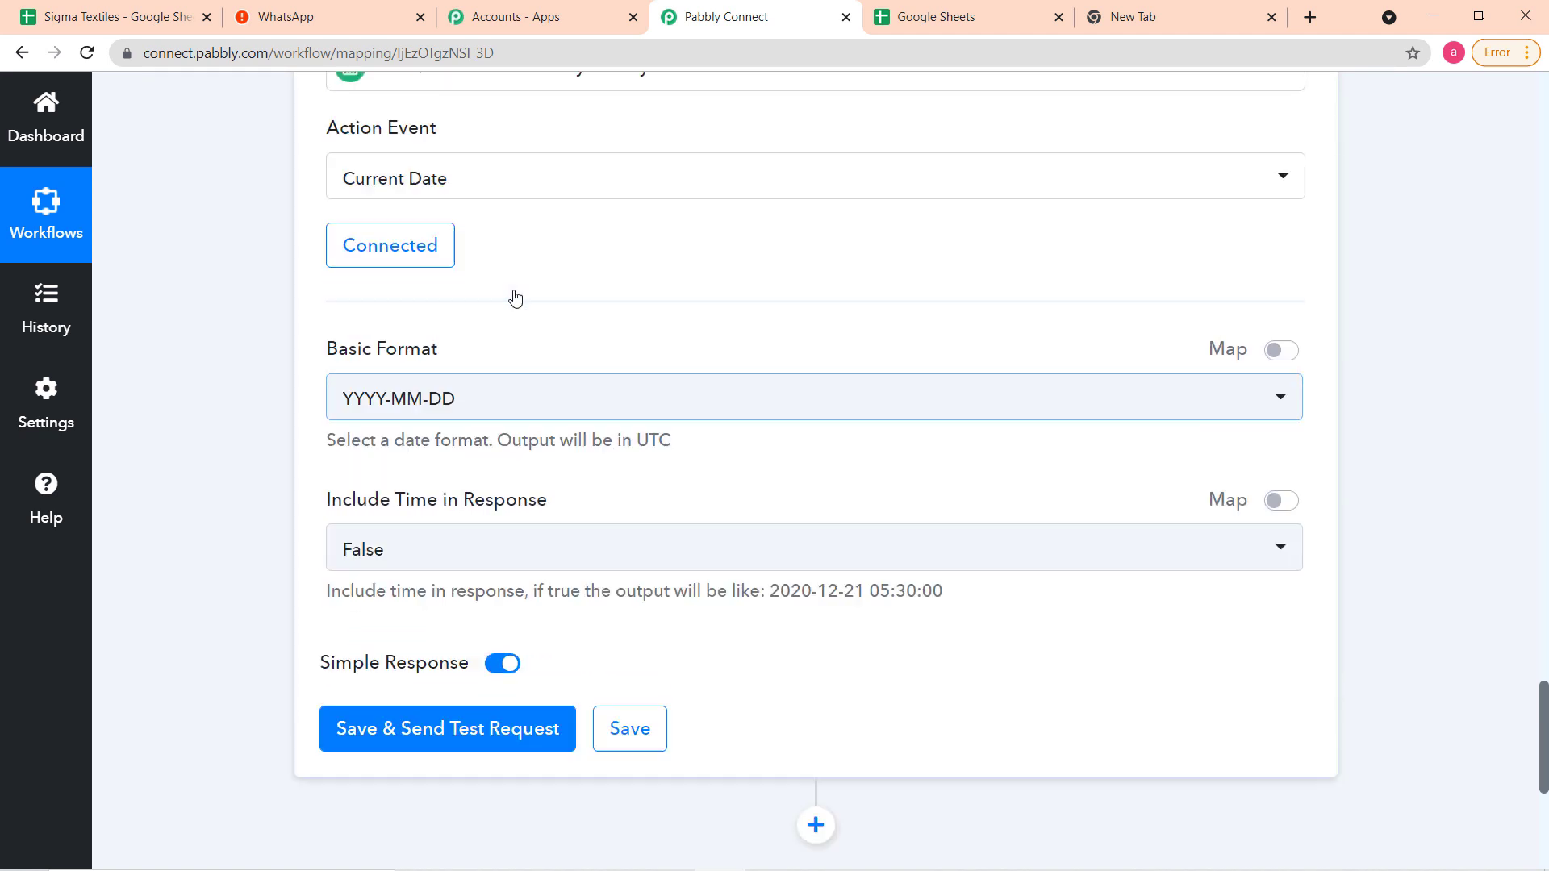
left_click(526, 484)
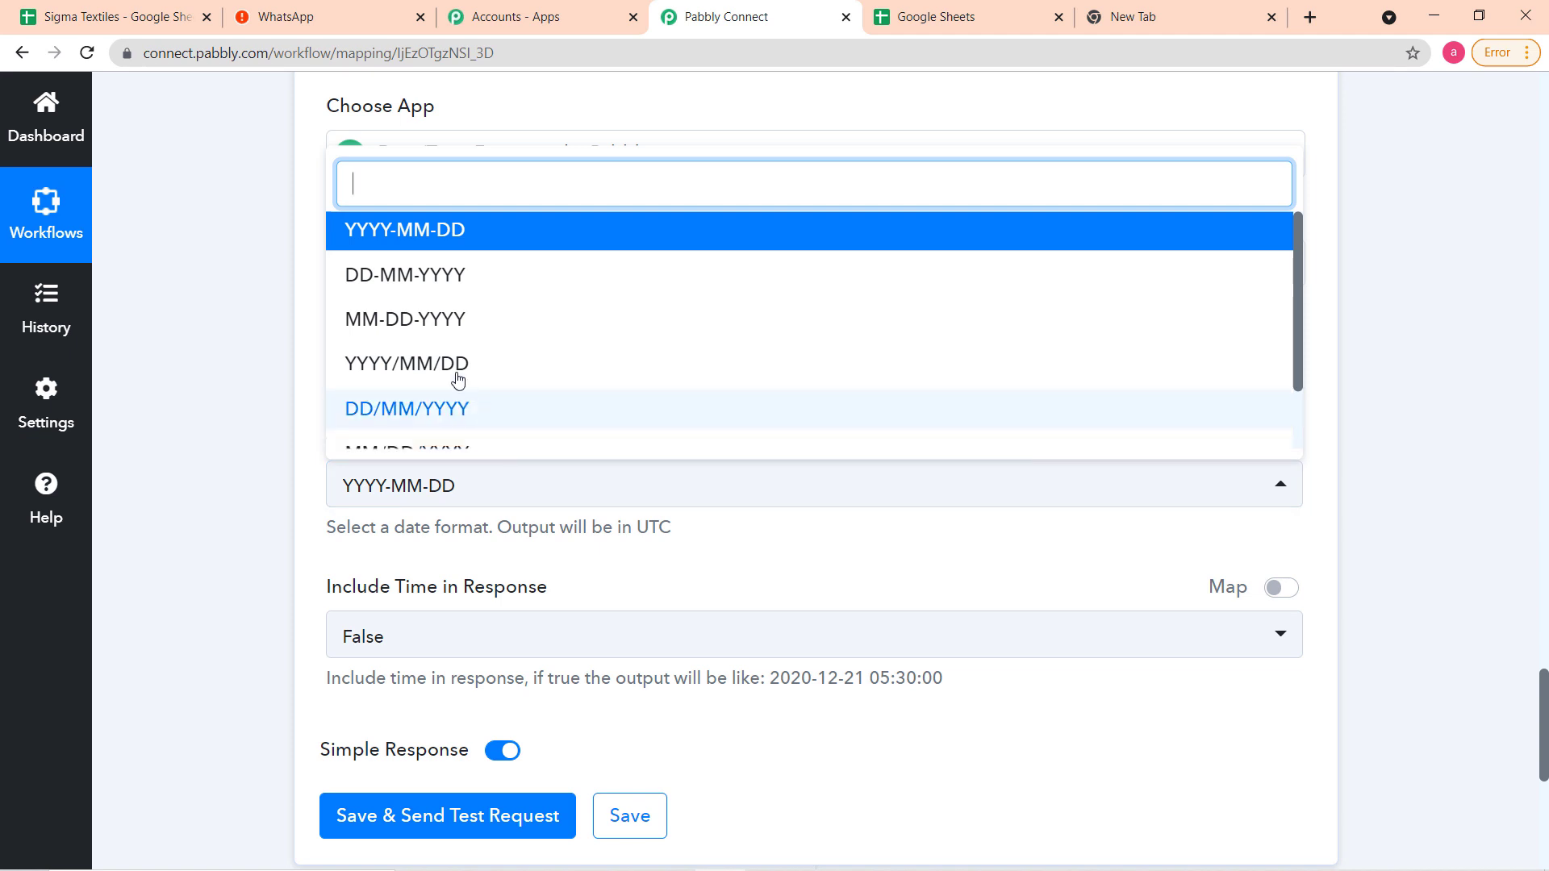
left_click(460, 326)
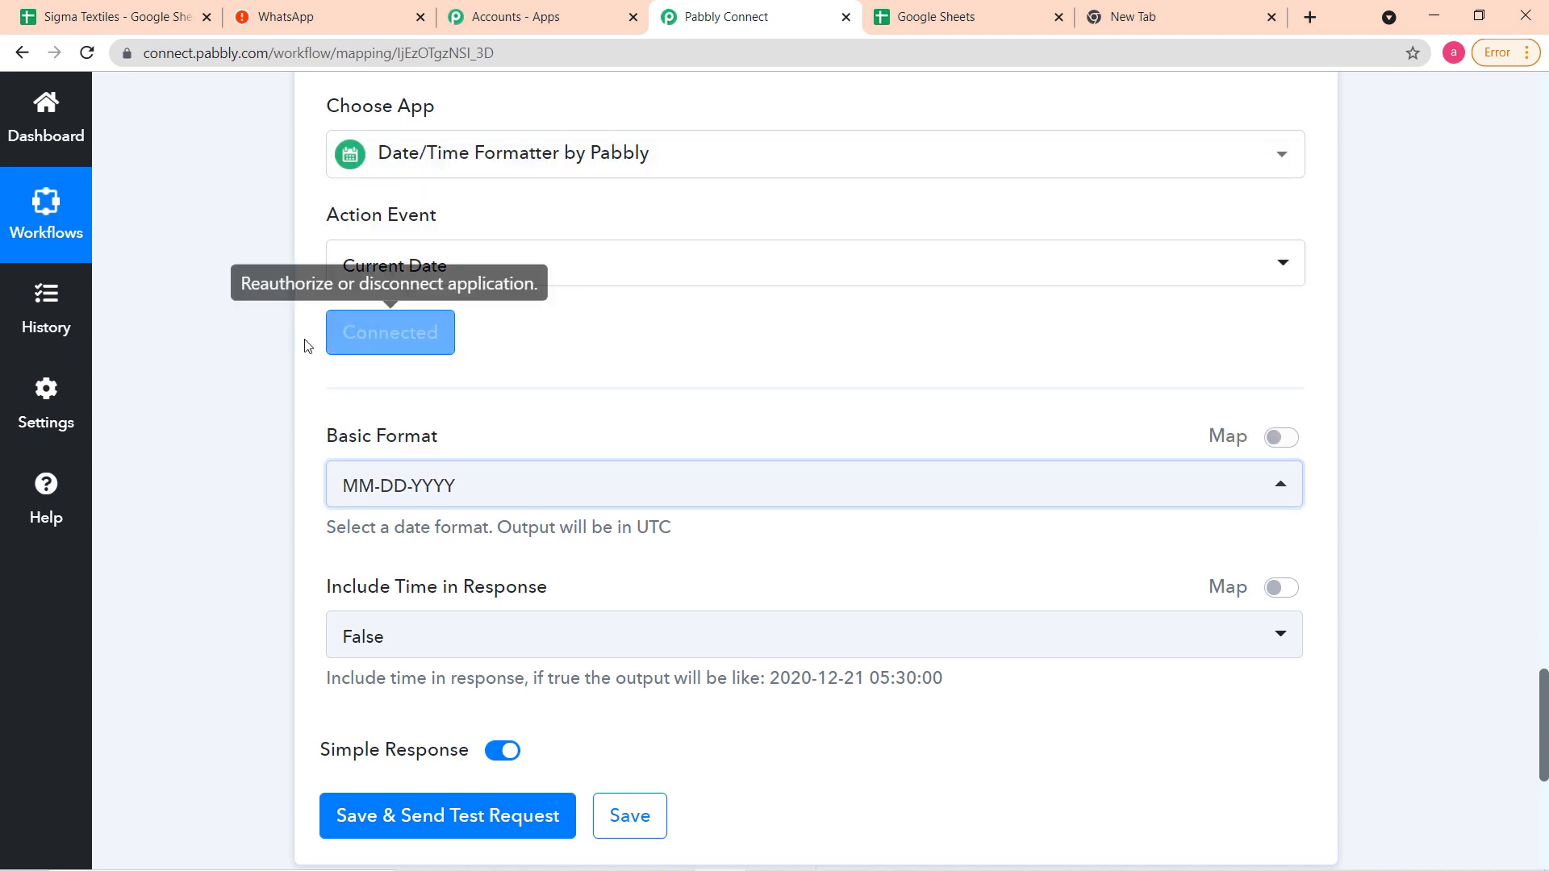
left_click(227, 460)
scroll(228, 460, "down", 3)
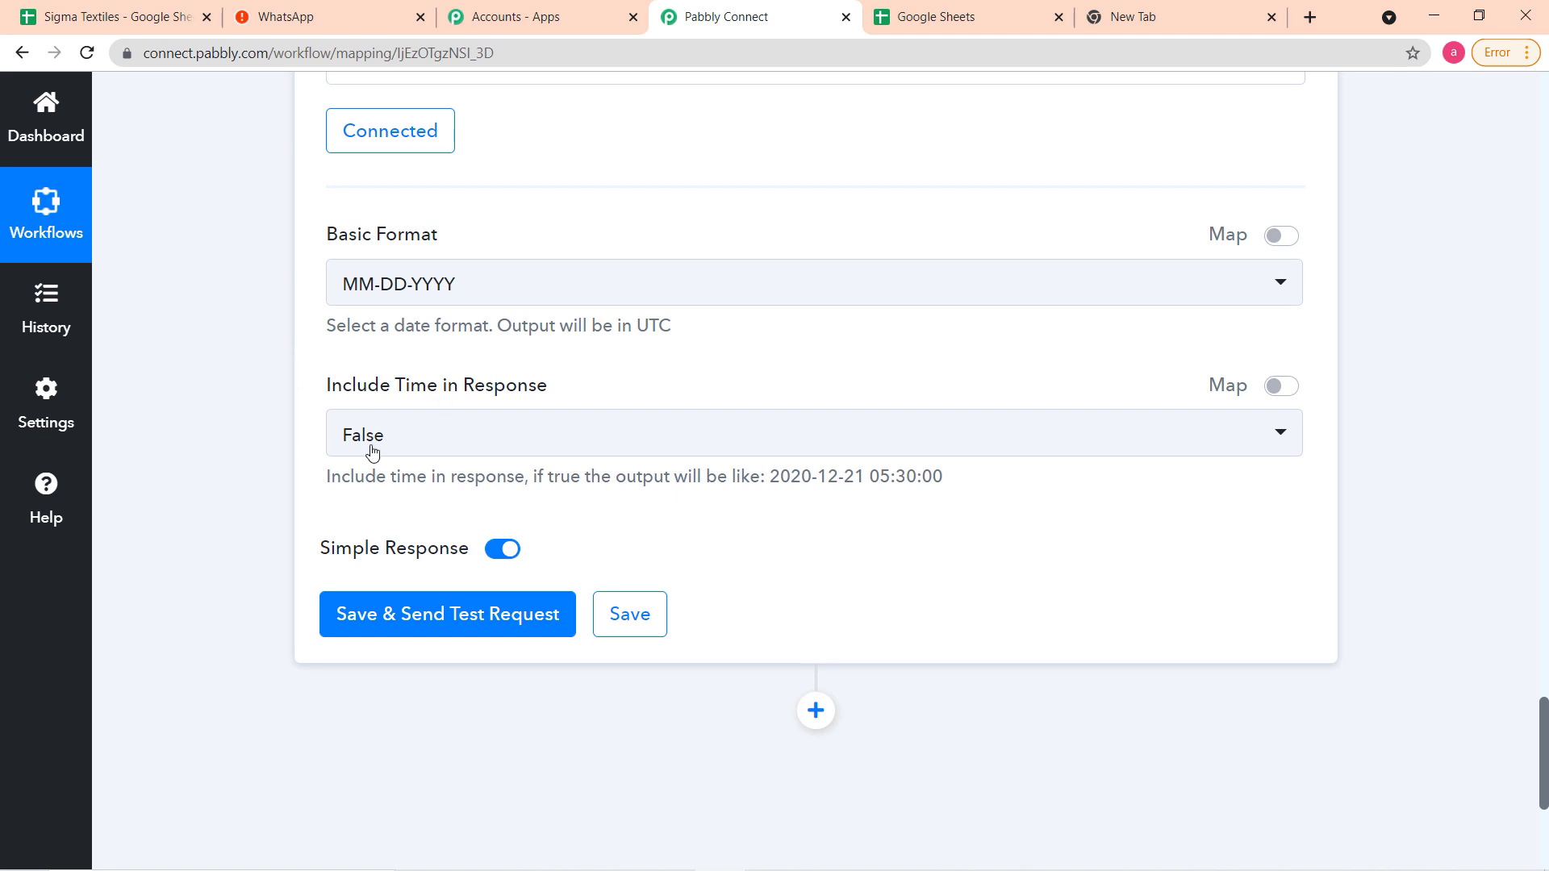
Choose False for Include Time in Response, and save the Current Date action while sending a test request.
left_click(425, 439)
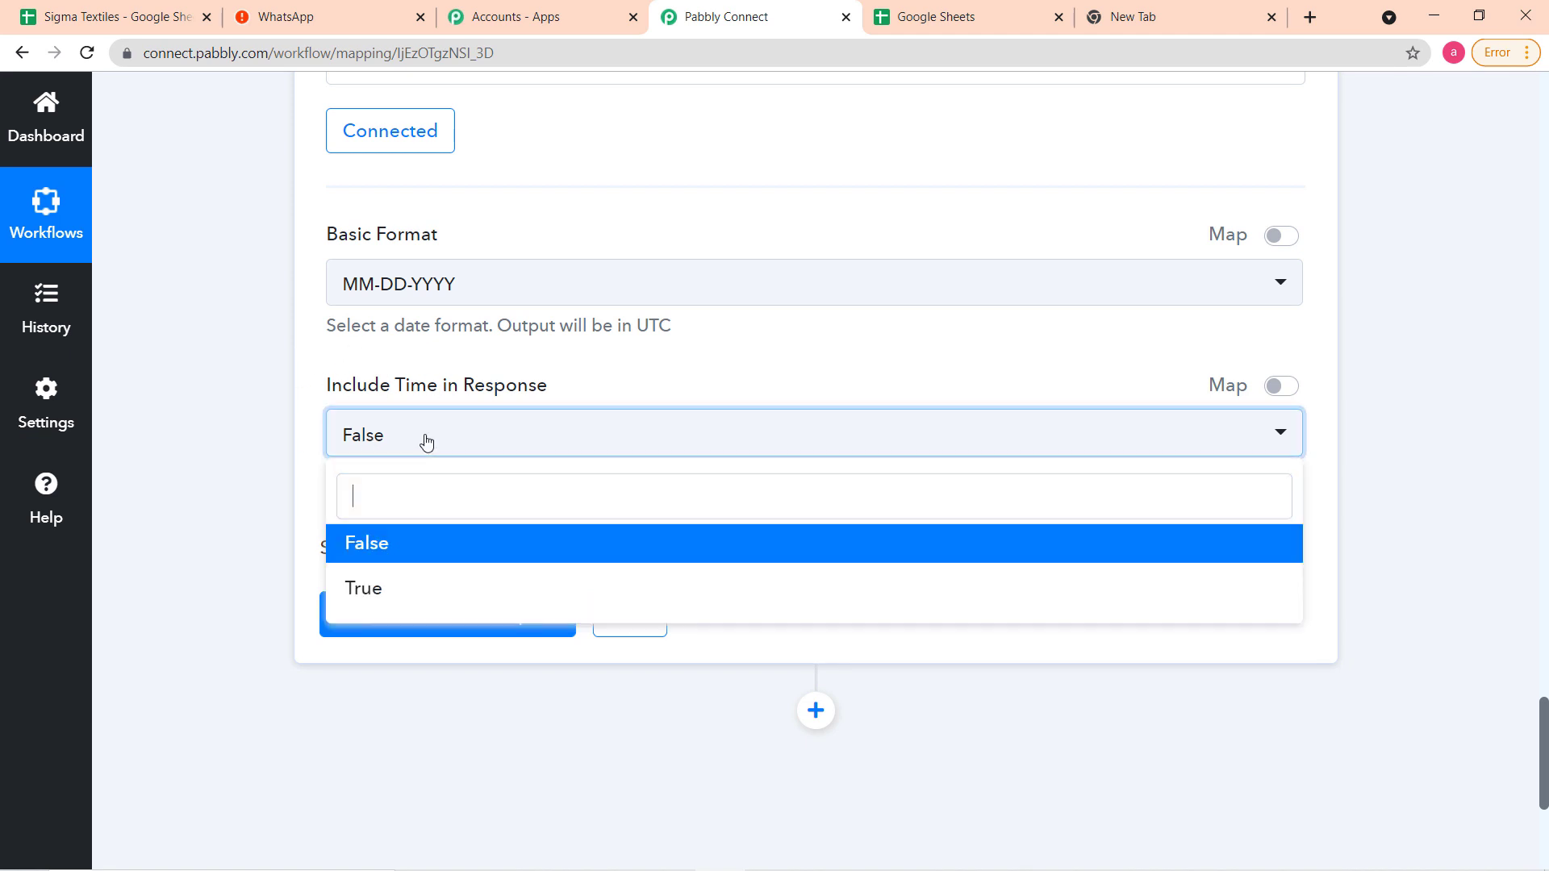
left_click(425, 551)
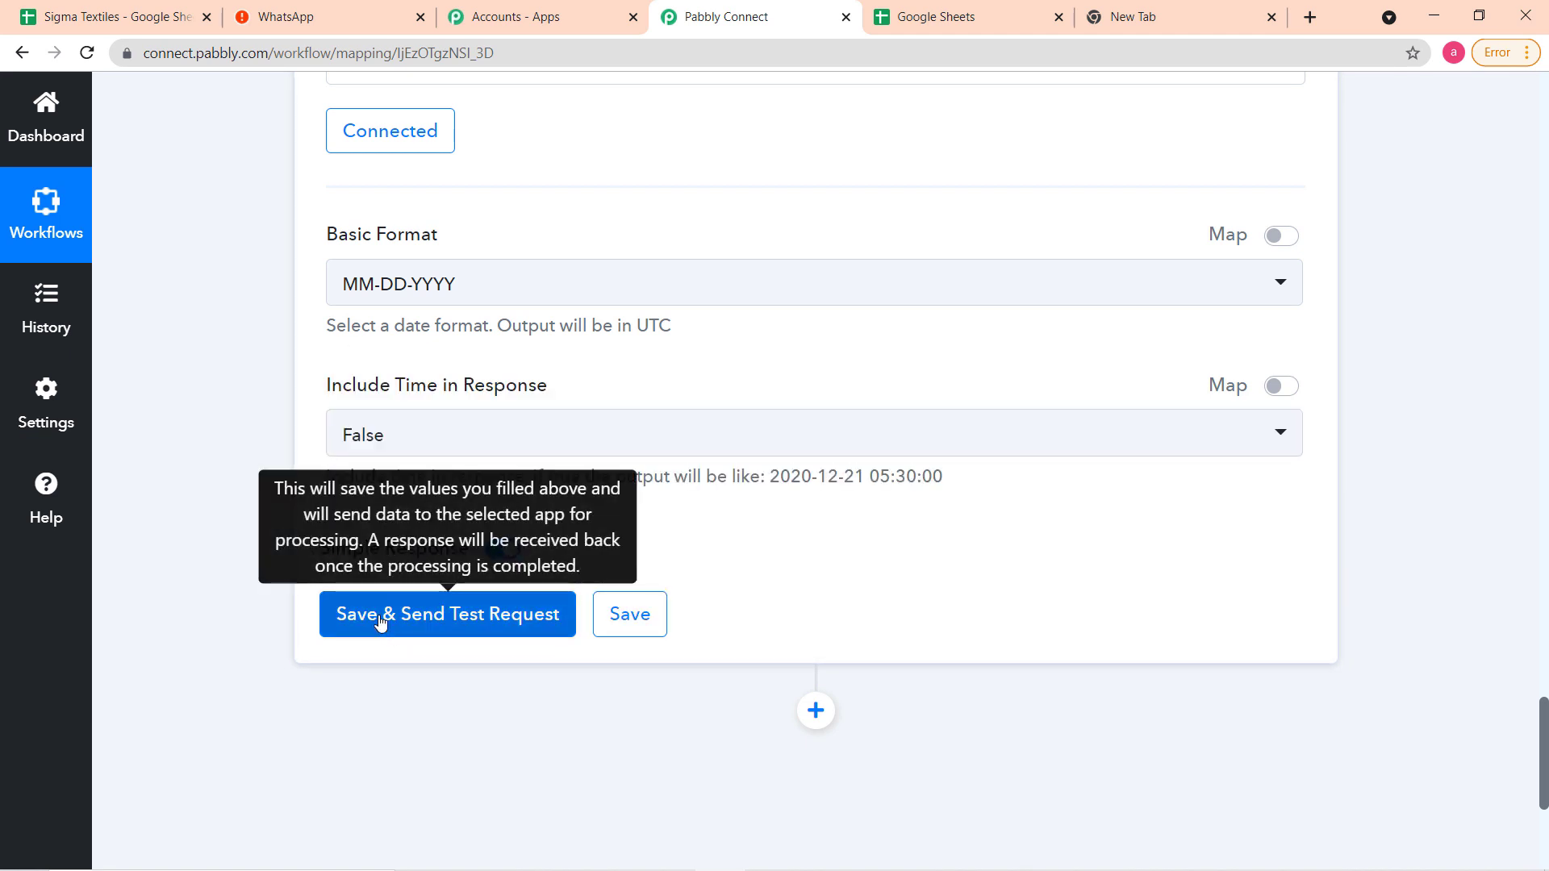
left_click(380, 622)
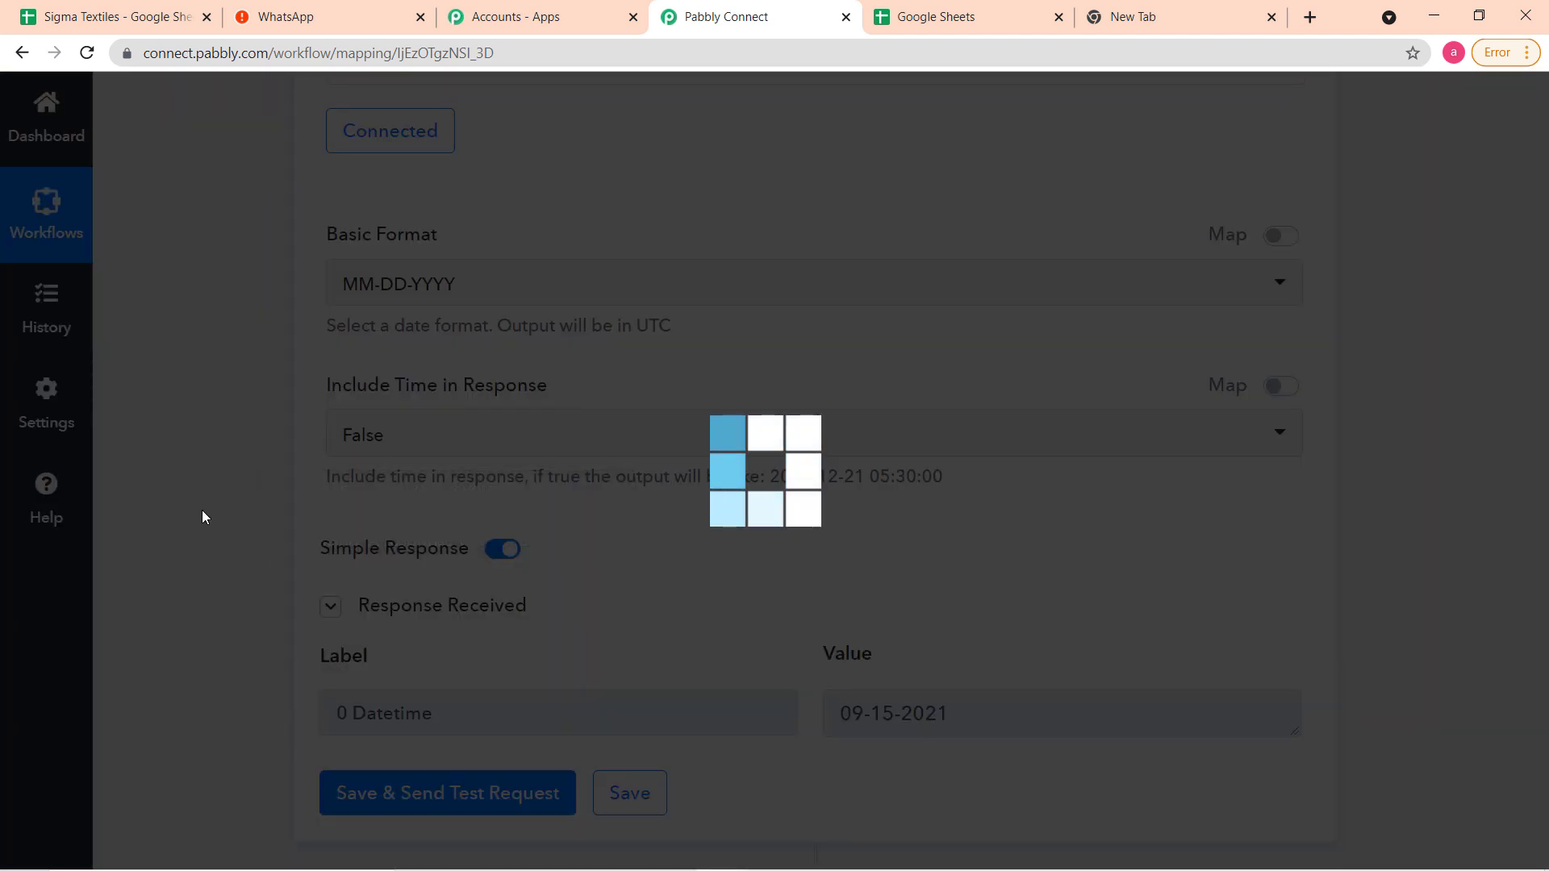
Compare the Add/Subtract Time result with the date returned by the Current Date action.
scroll(202, 512, "down", 3)
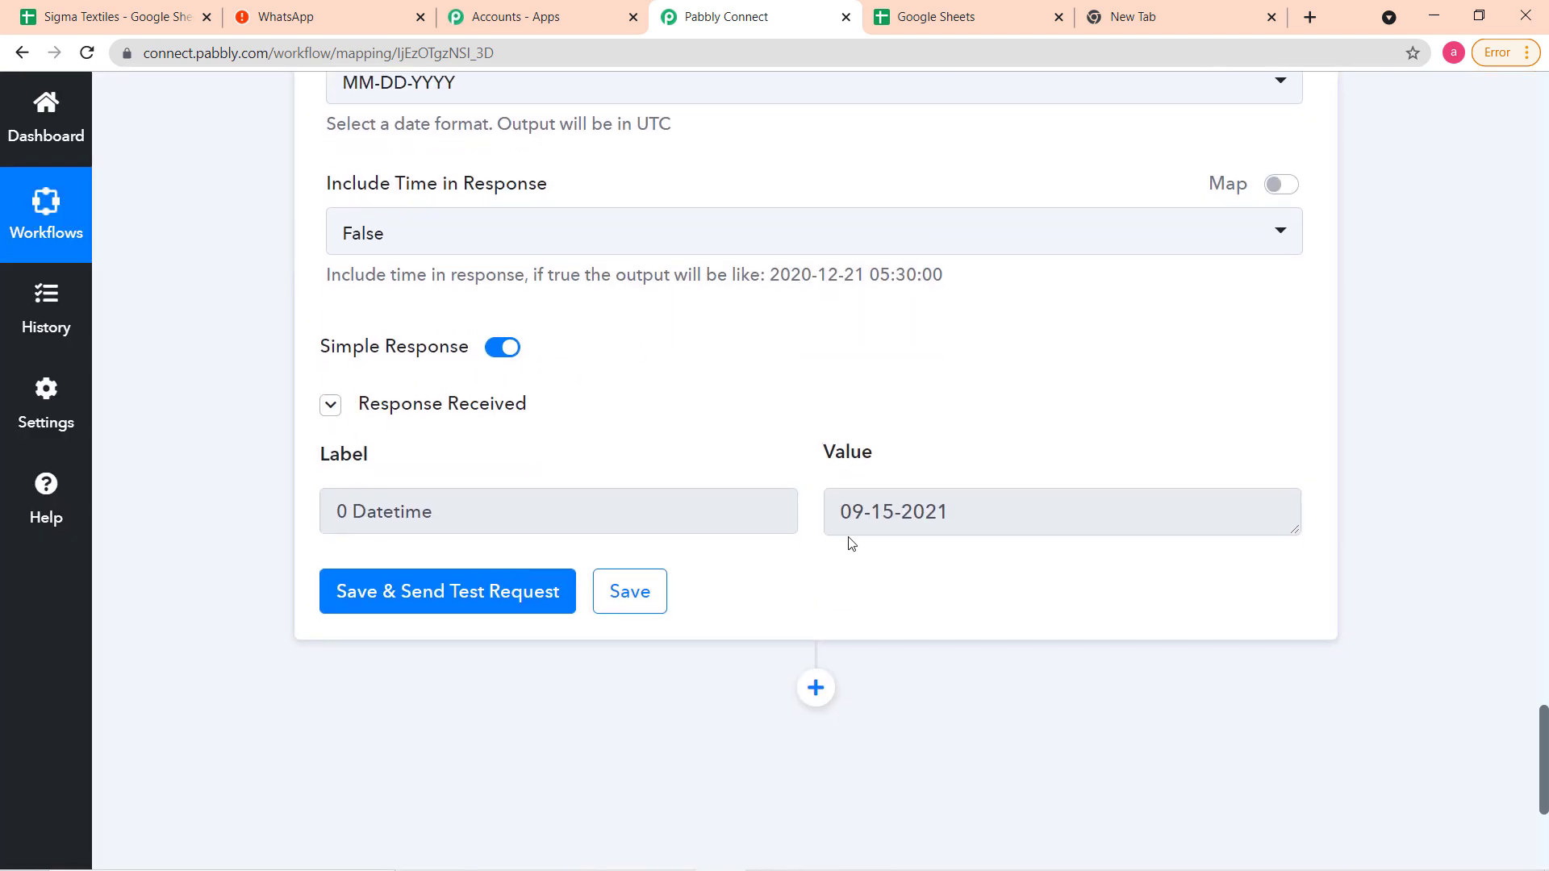
scroll(869, 490, "up", 12)
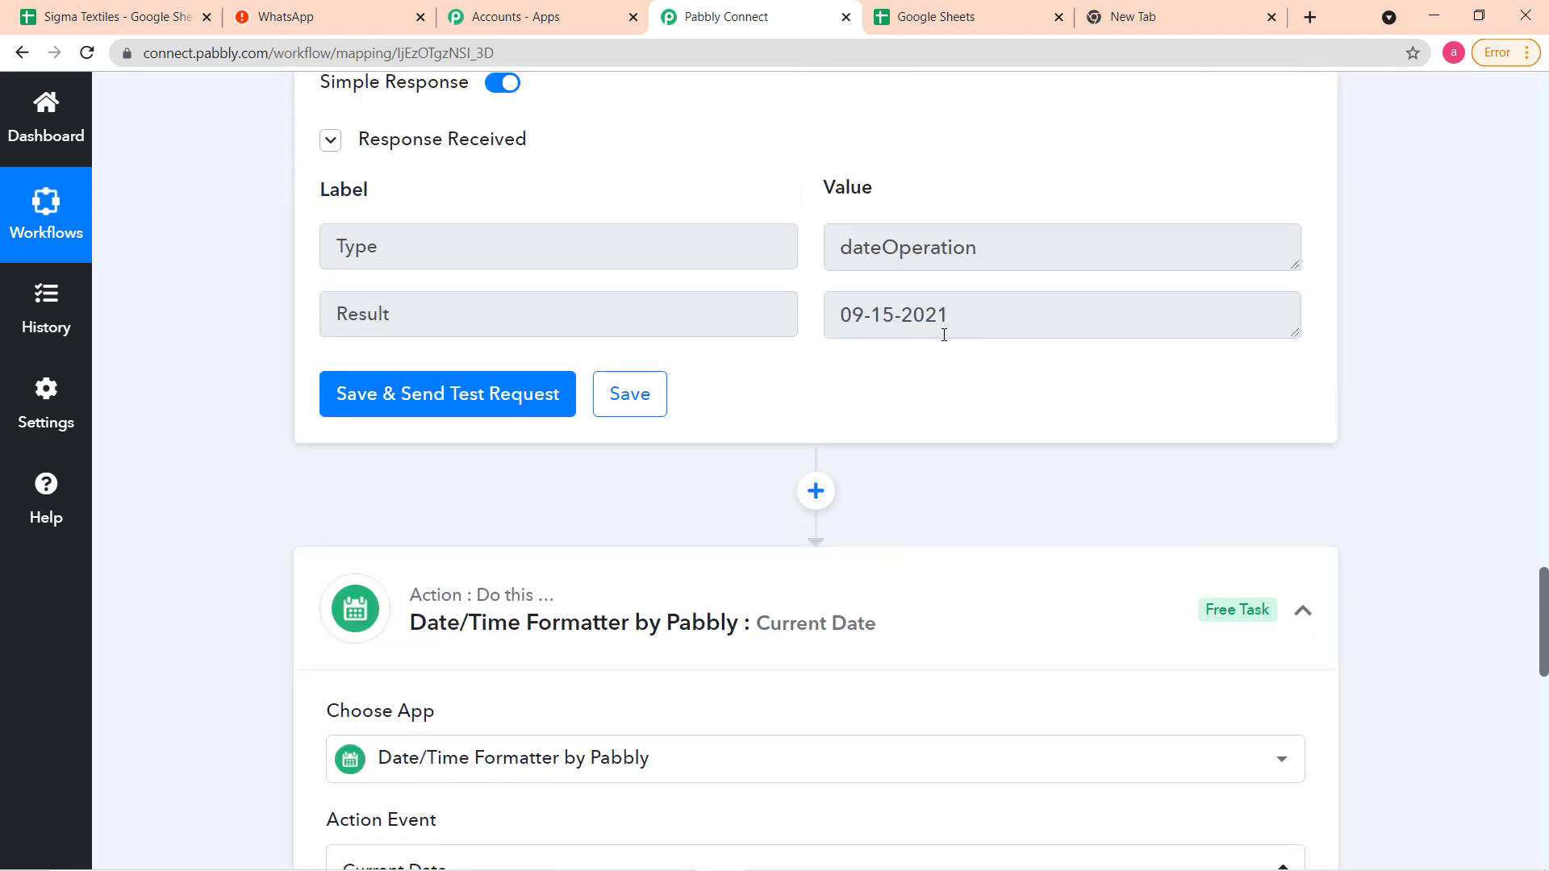
scroll(911, 395, "down", 5)
scroll(910, 394, "up", 5)
scroll(768, 312, "up", 4)
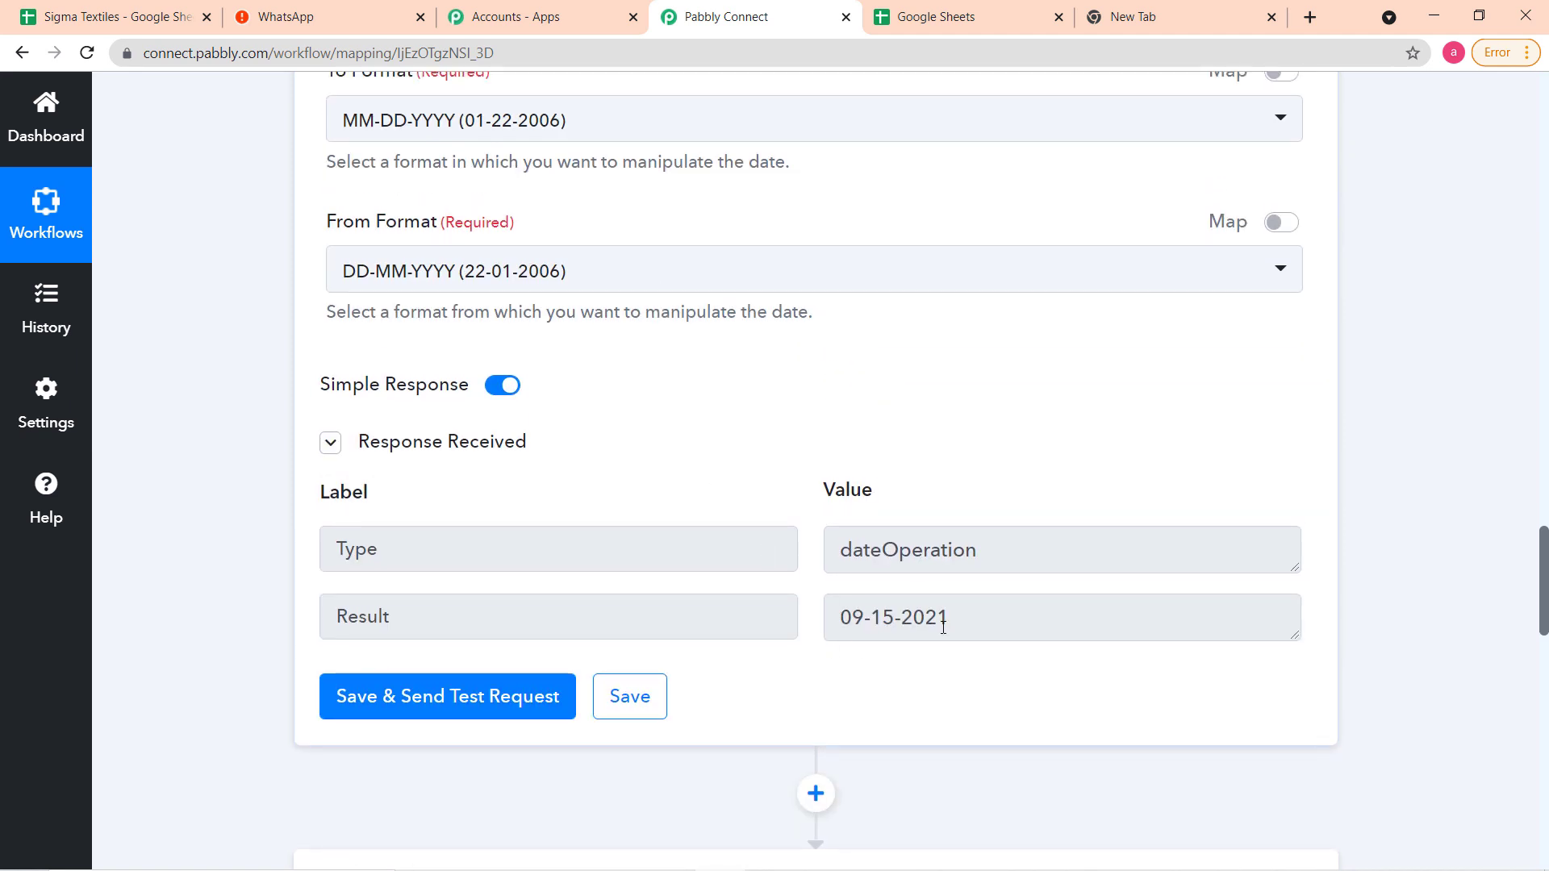
scroll(925, 657, "down", 12)
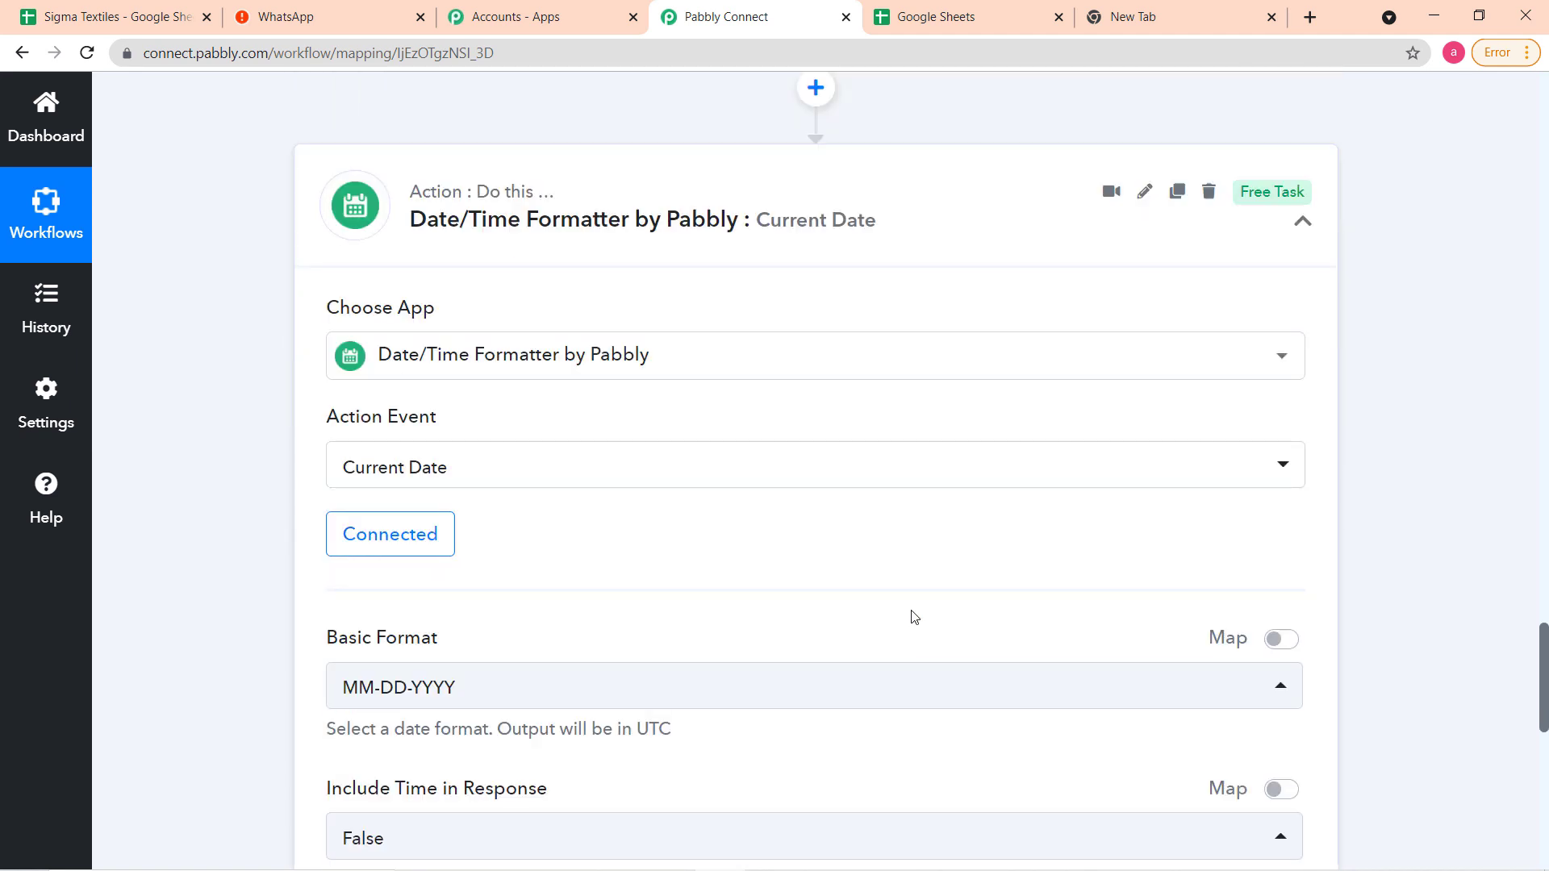
scroll(276, 564, "down", 3)
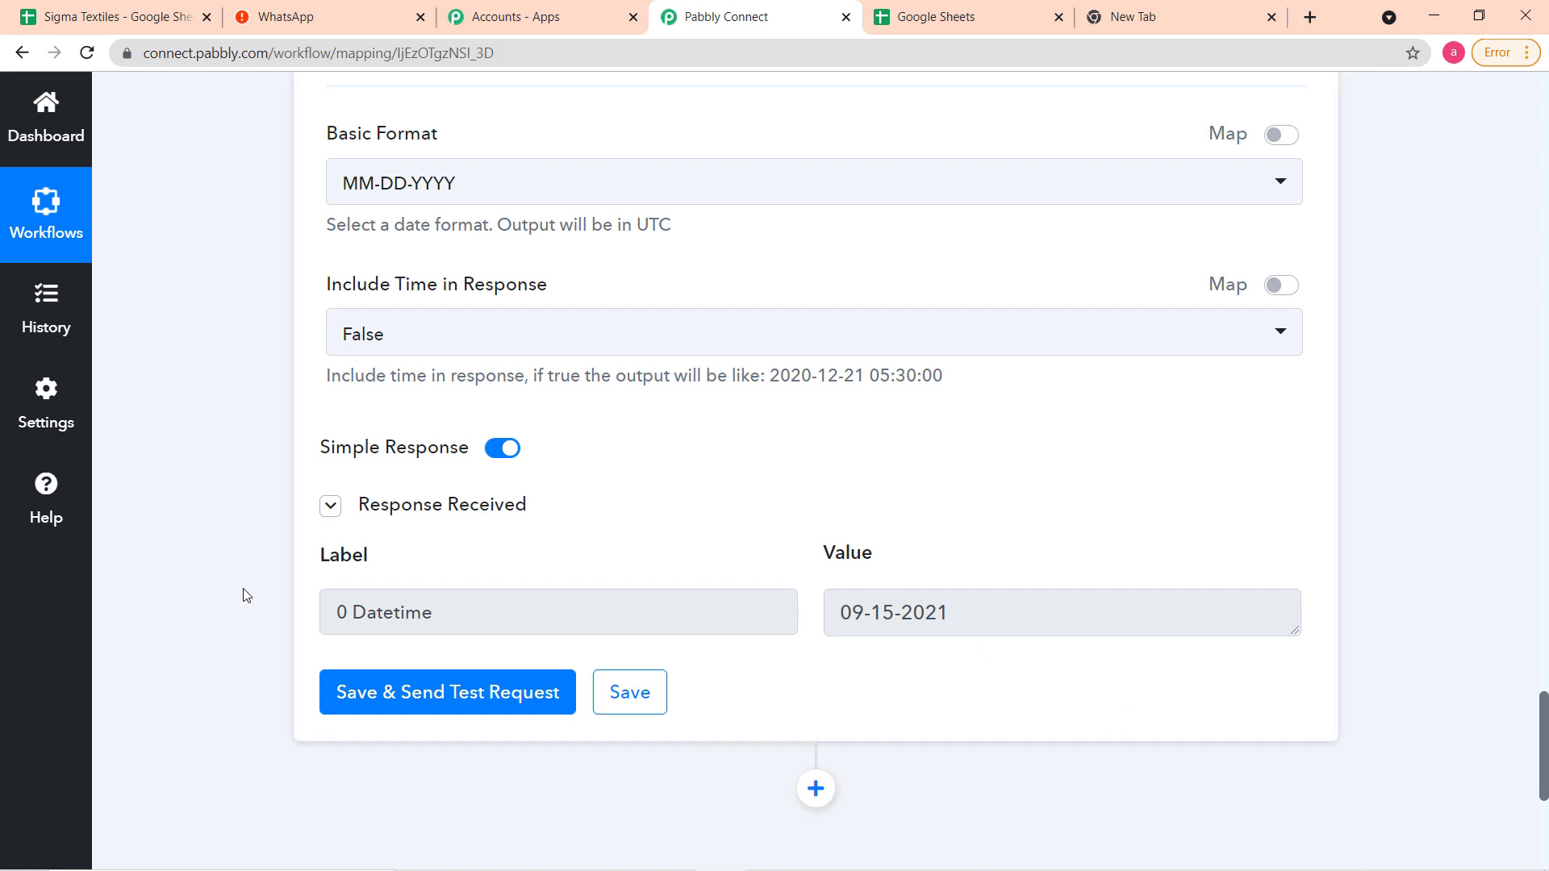
scroll(246, 596, "down", 3)
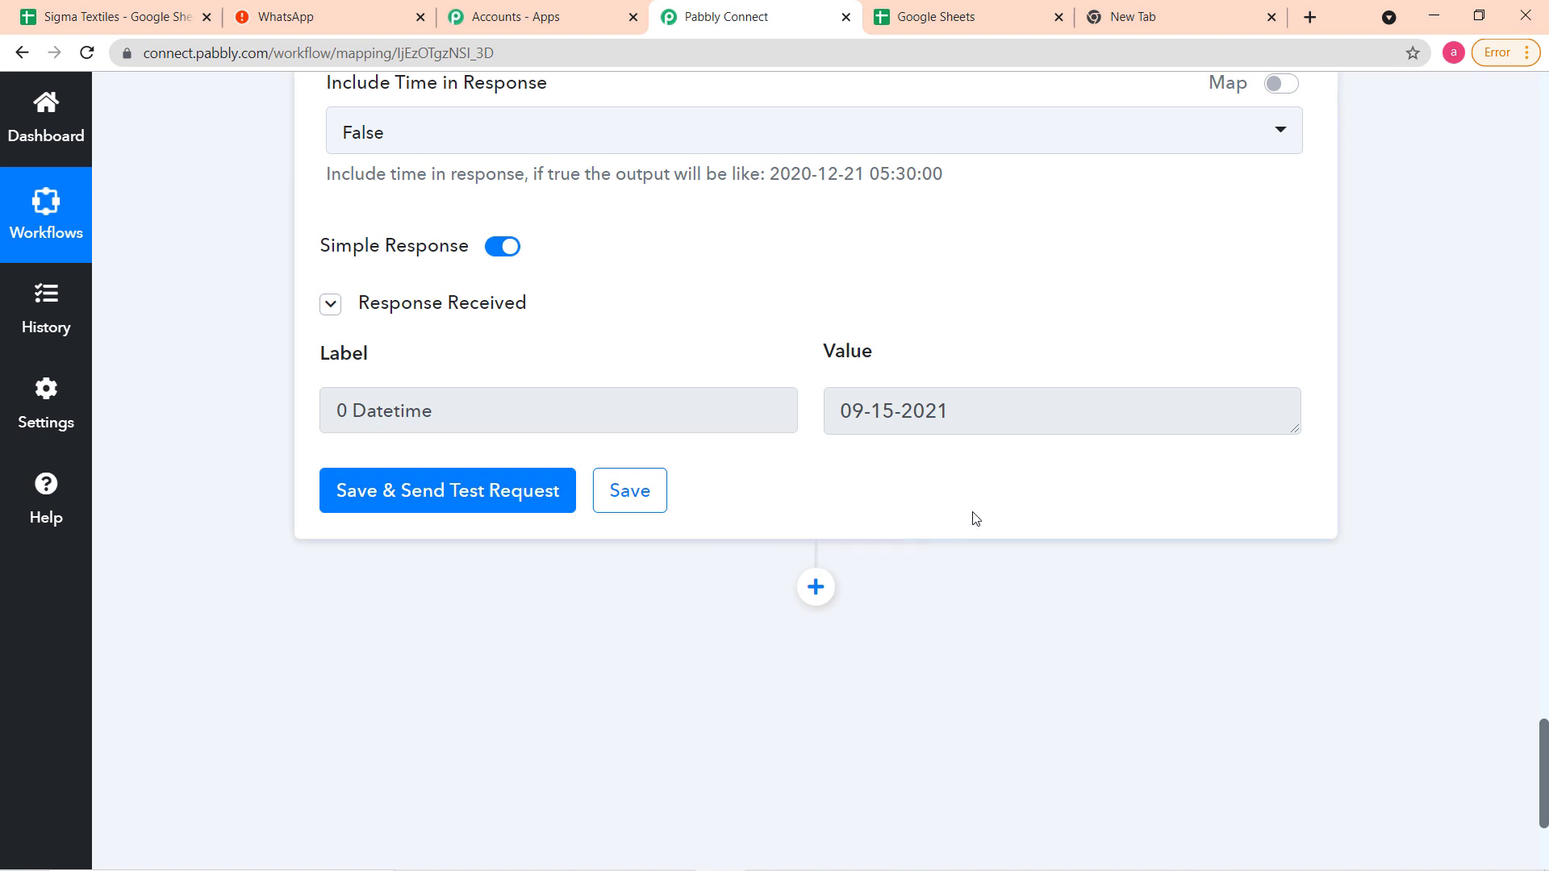
scroll(869, 425, "up", 7)
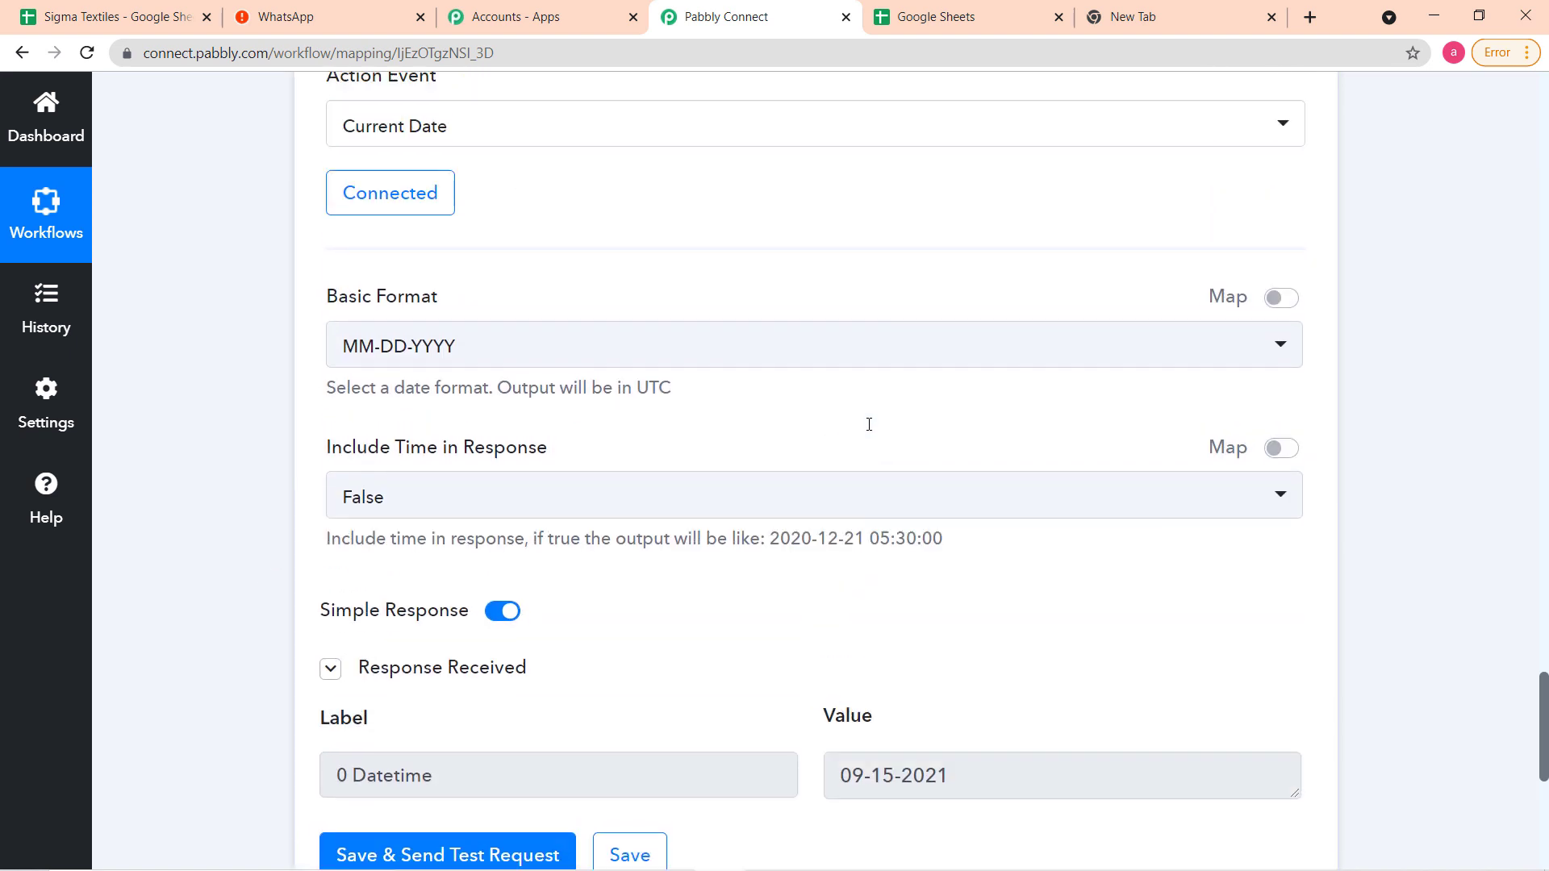
scroll(868, 428, "down", 11)
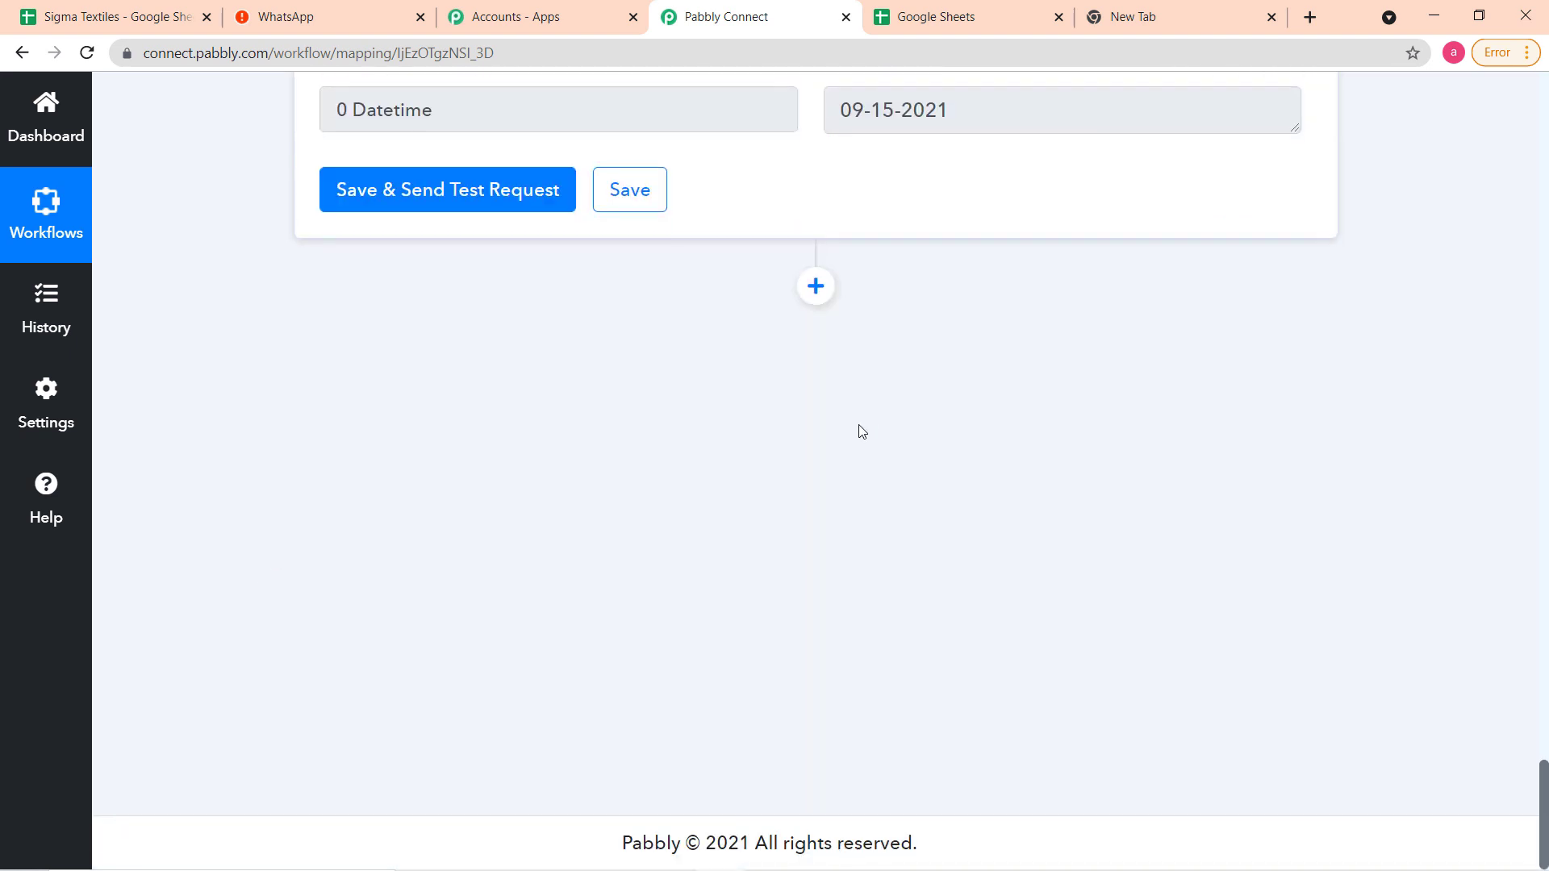
Add another action after the Current Date step and choose Filter by Pabbly as its app.
left_click(815, 286)
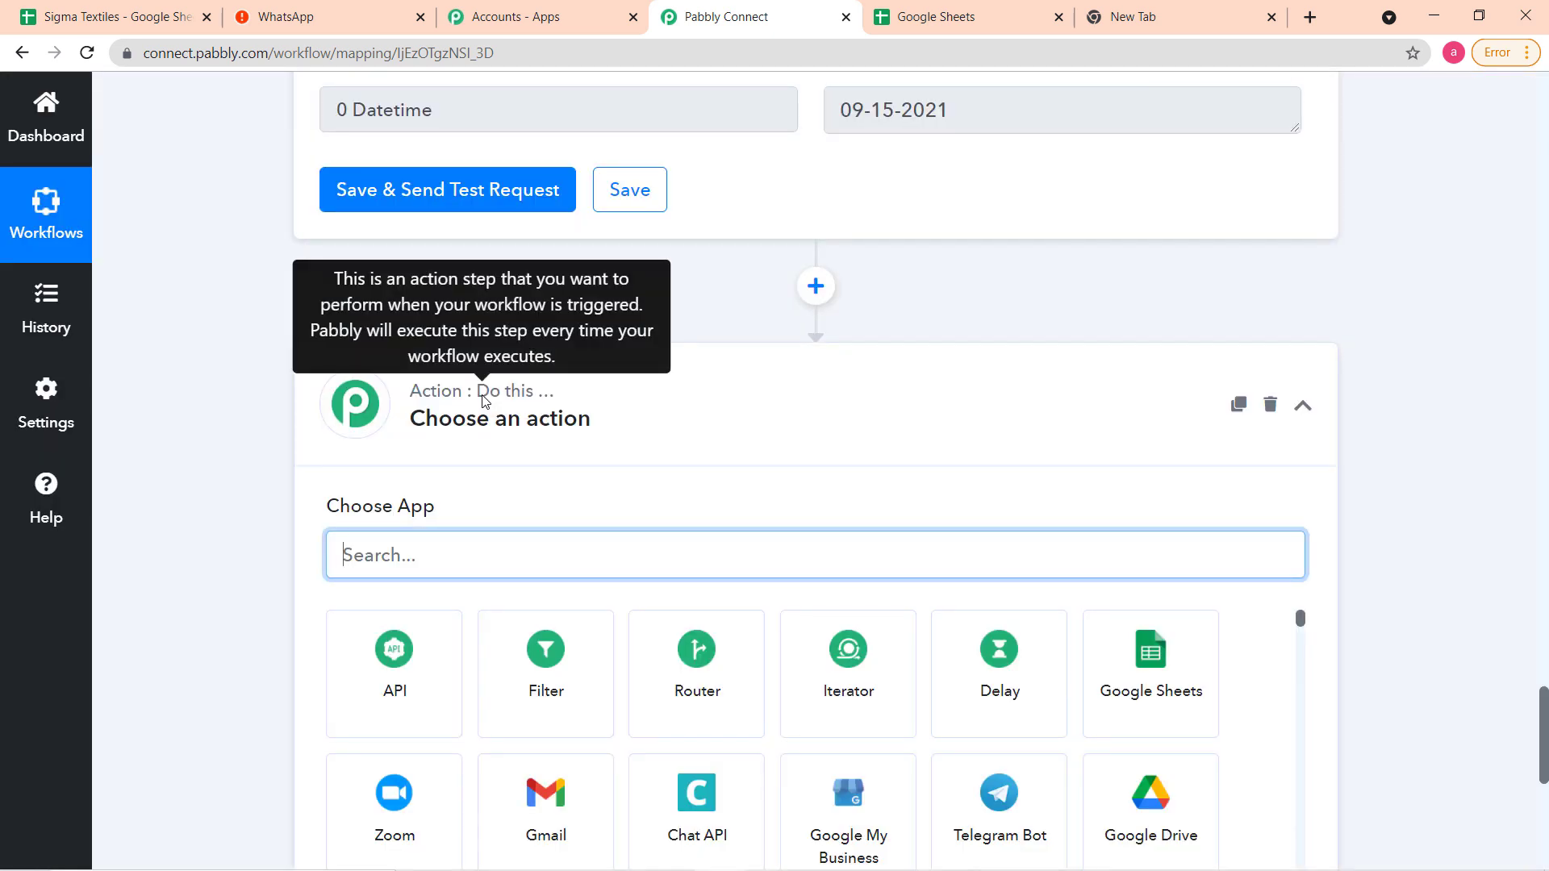
scroll(466, 467, "down", 1)
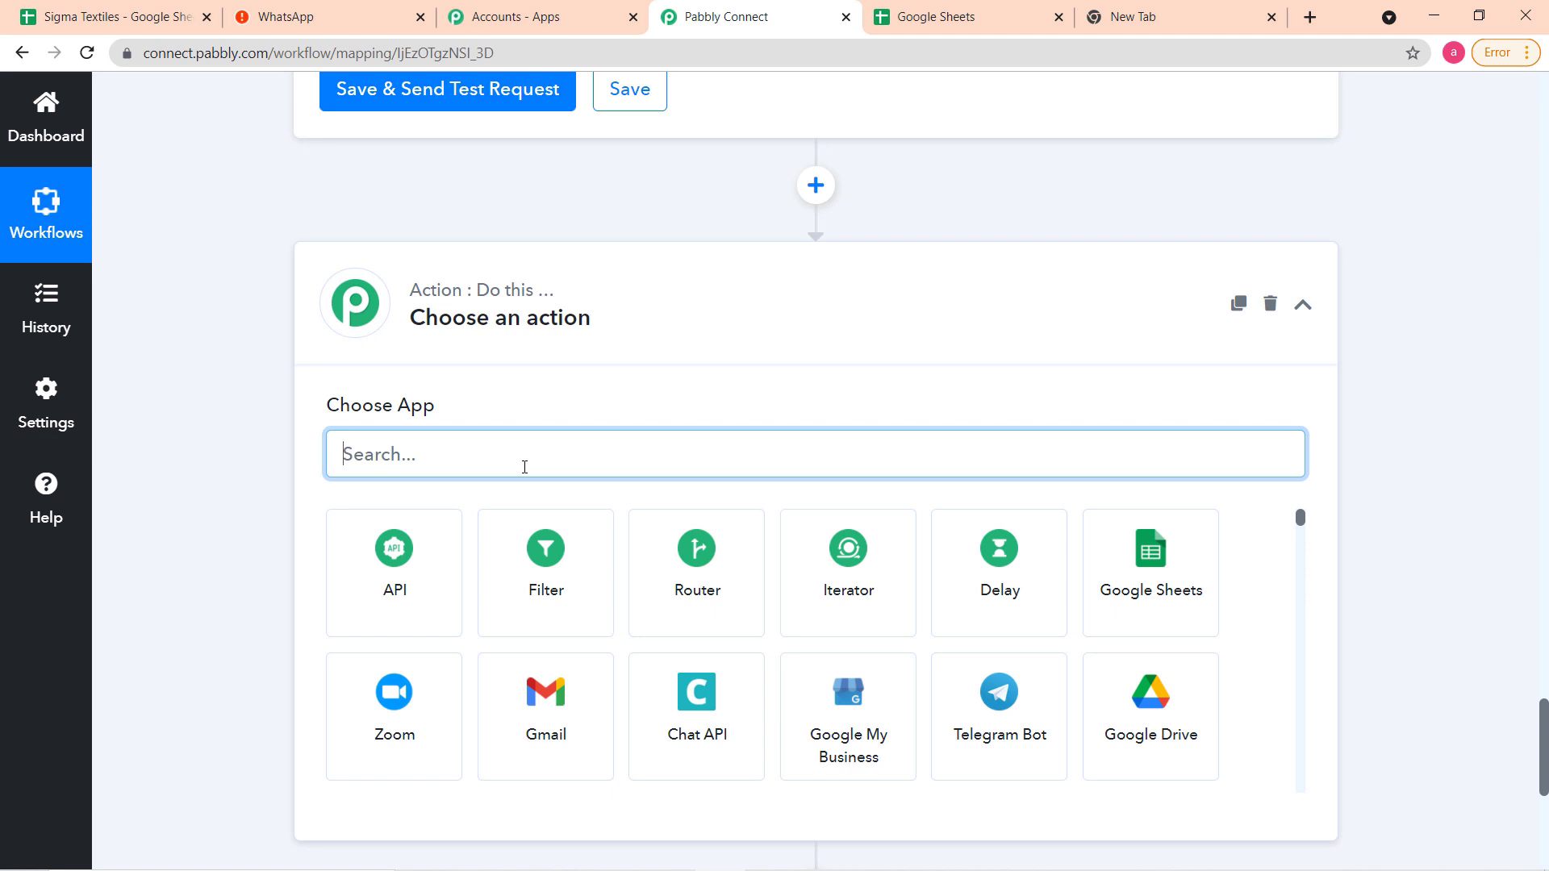
left_click(552, 597)
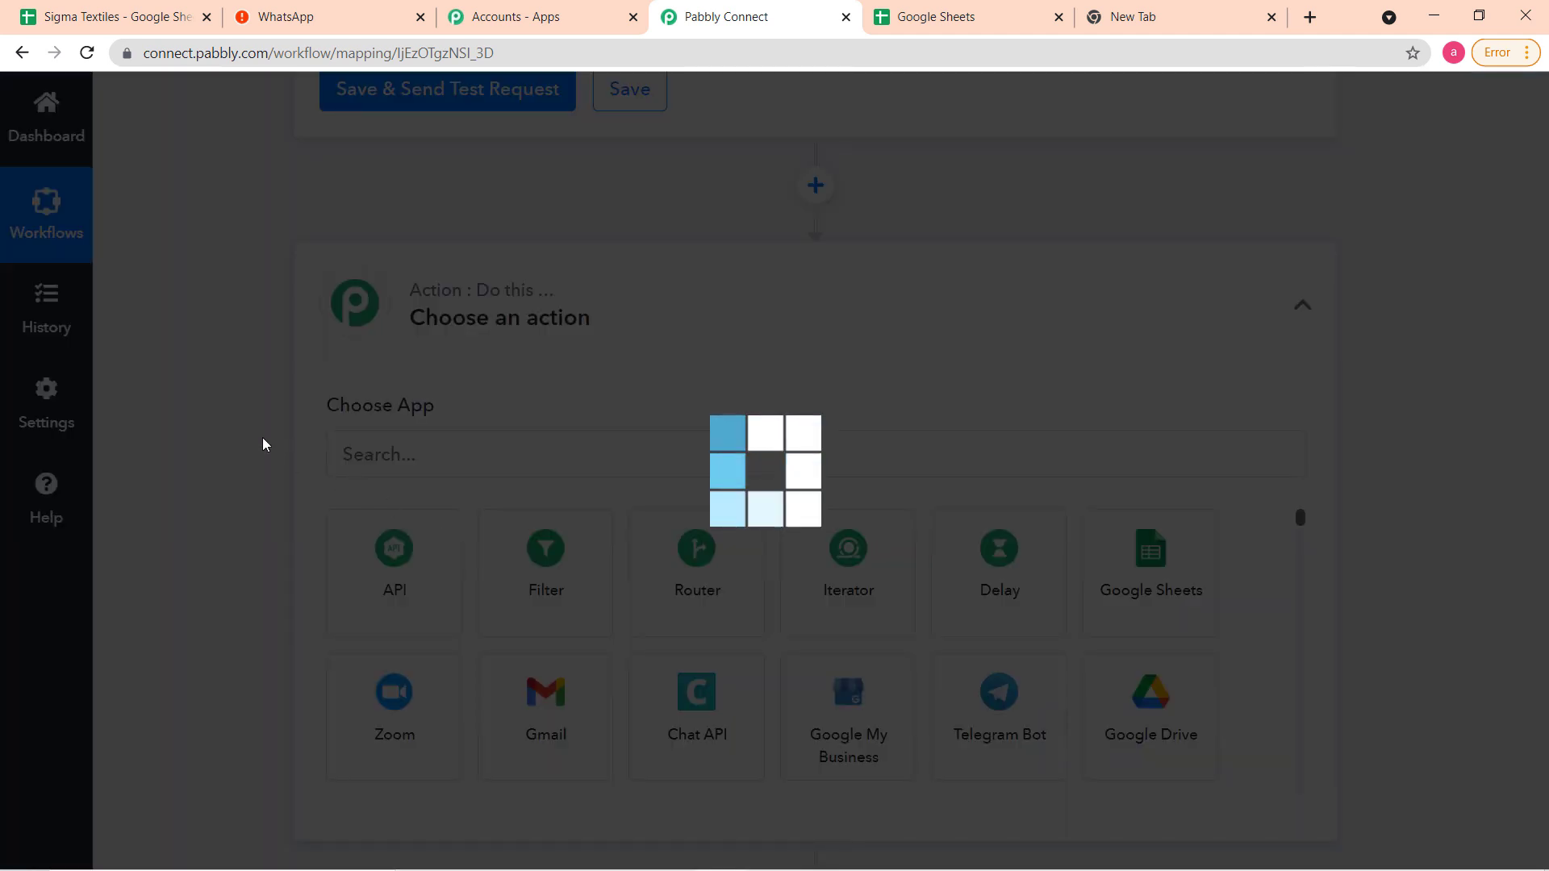
scroll(262, 444, "down", 2)
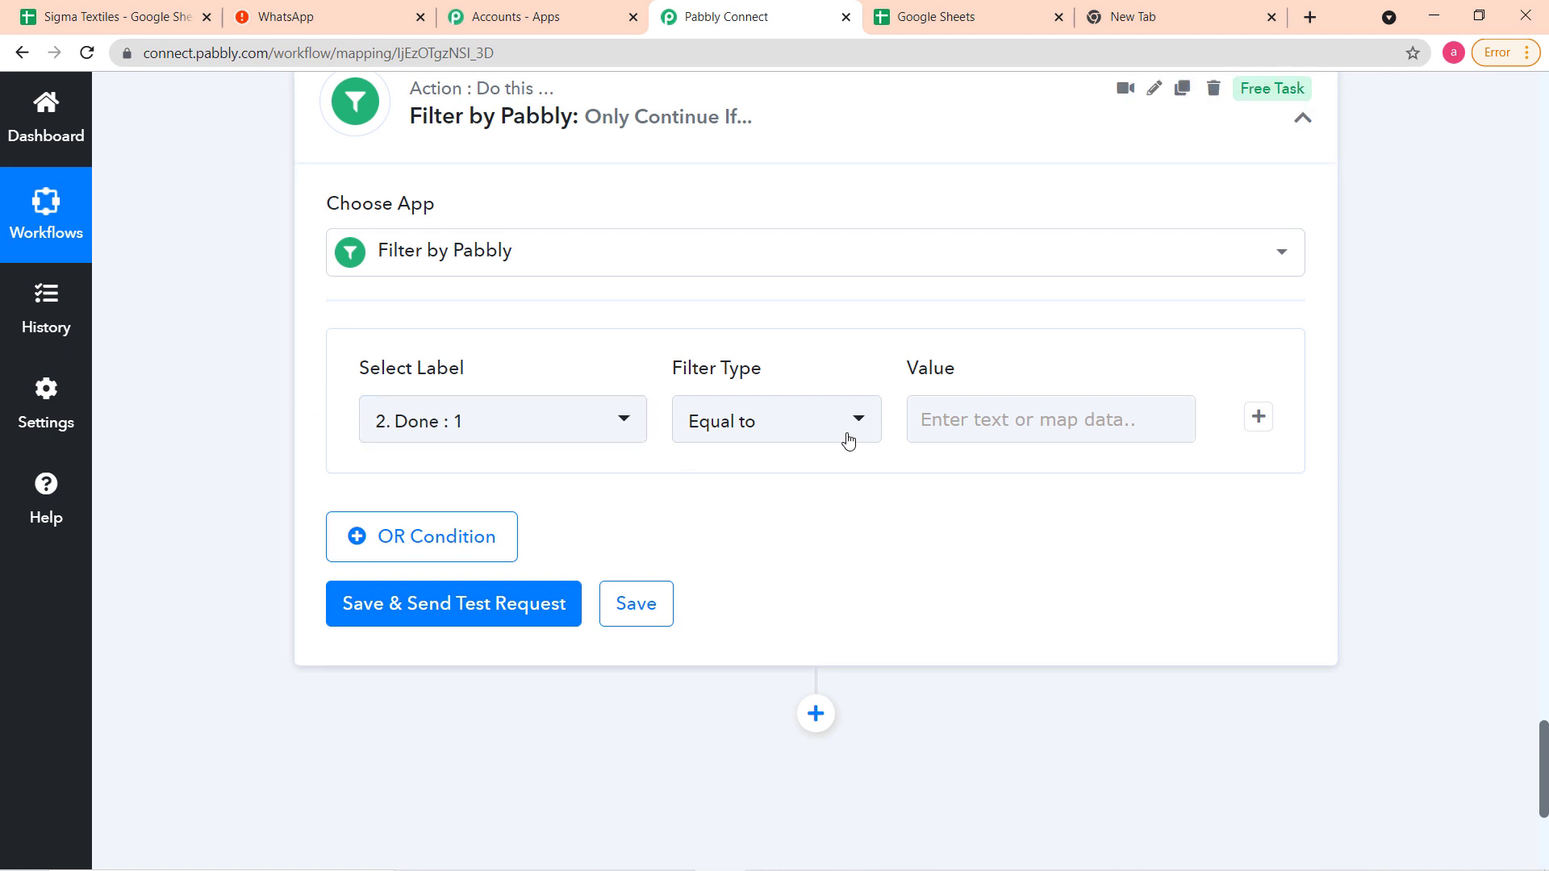
Set the filter condition's label to the step 4 Date/Time Formatter Result, with Equal to as the filter type.
scroll(304, 413, "up", 13)
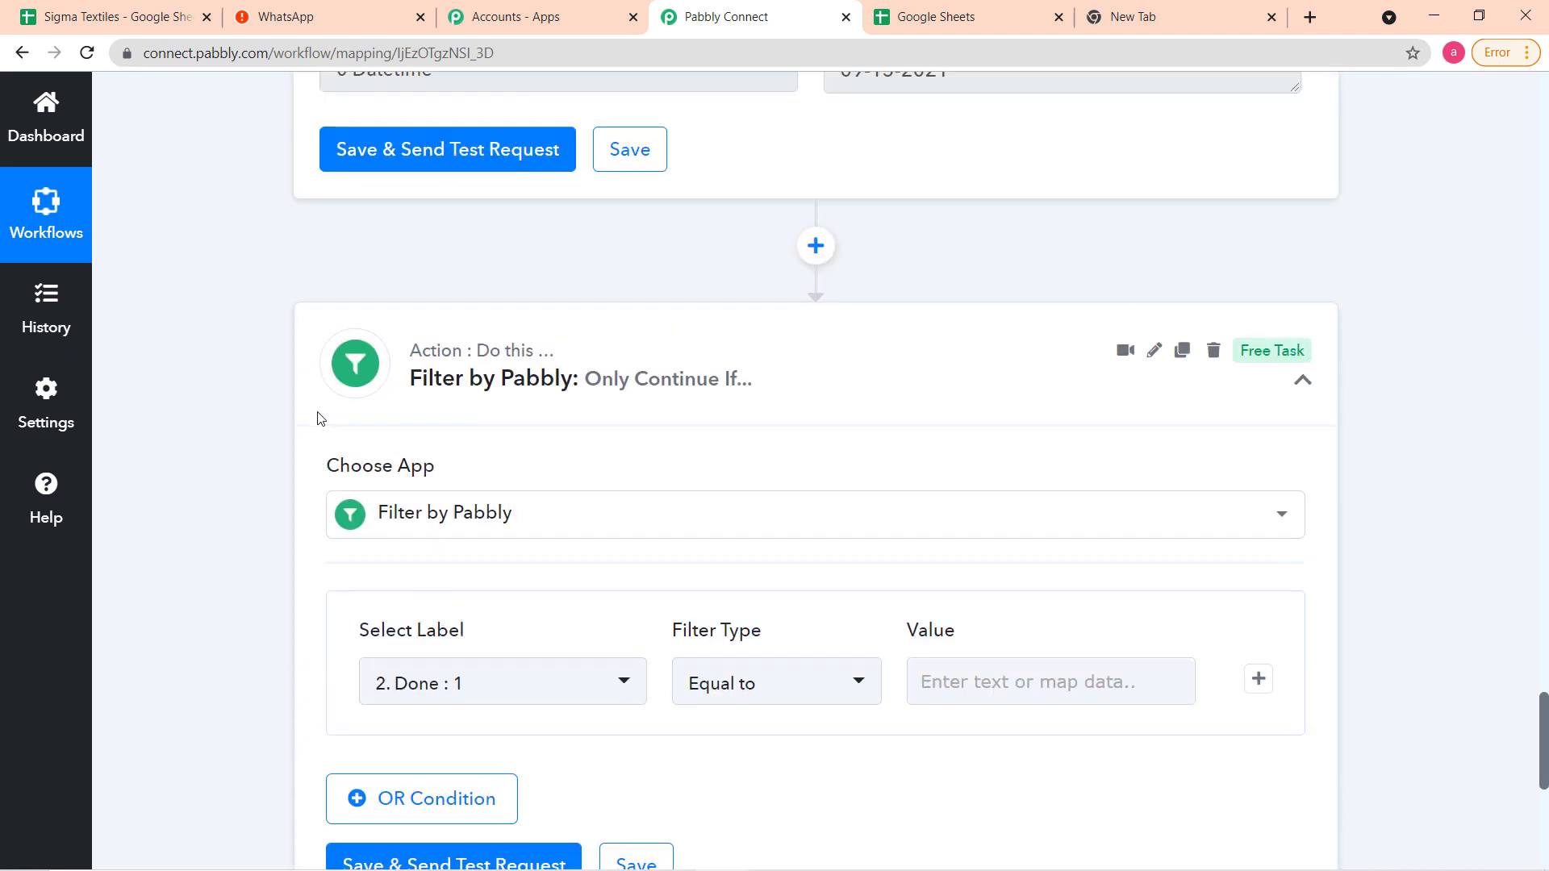
scroll(290, 435, "down", 1)
scroll(299, 450, "down", 12)
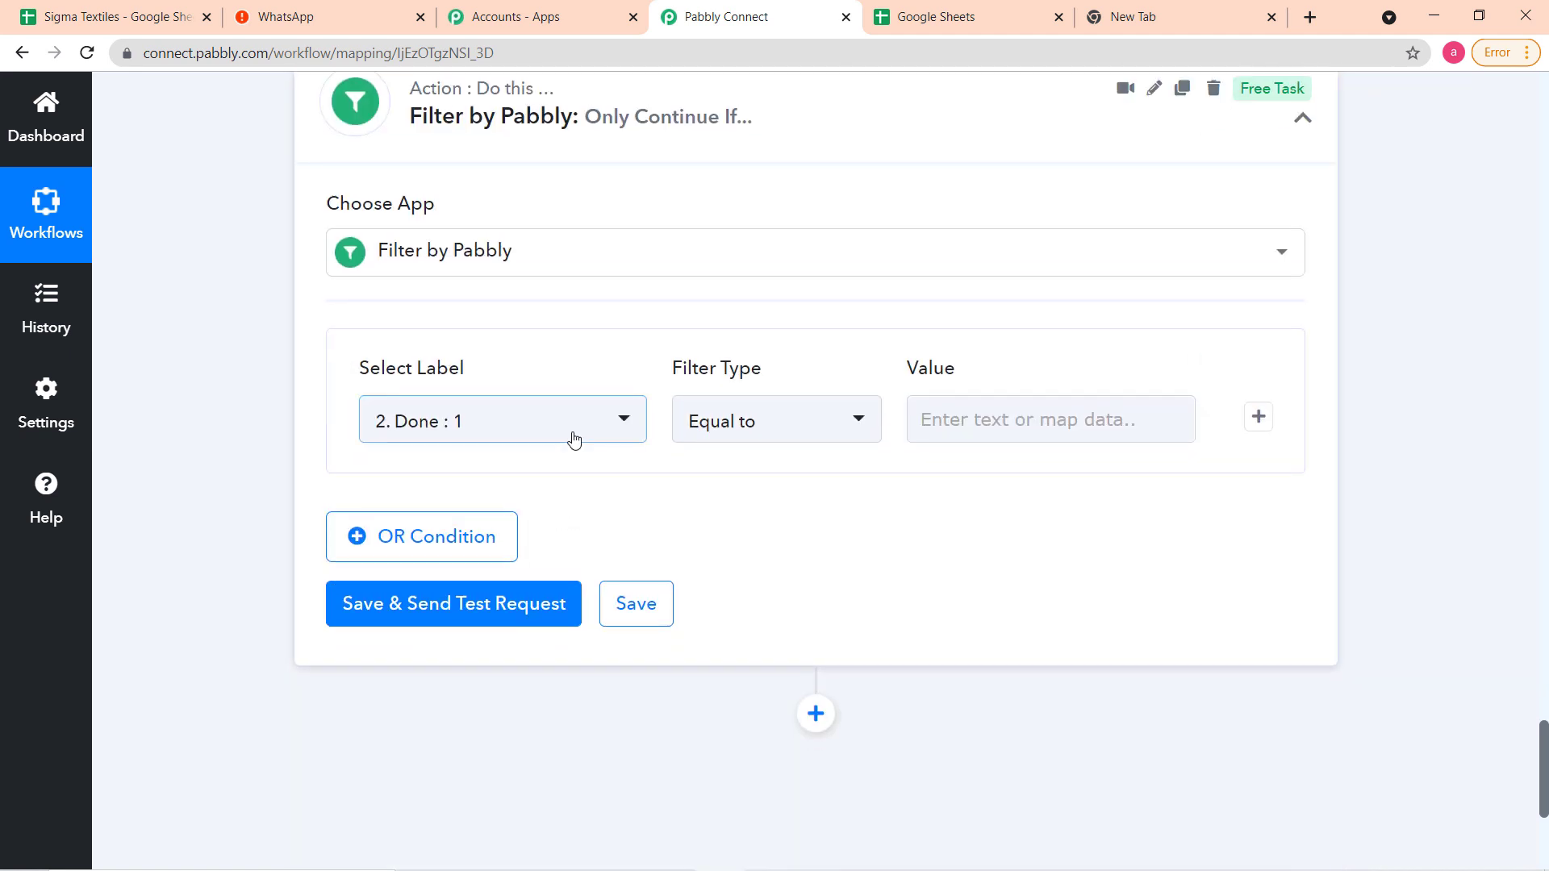
left_click(574, 439)
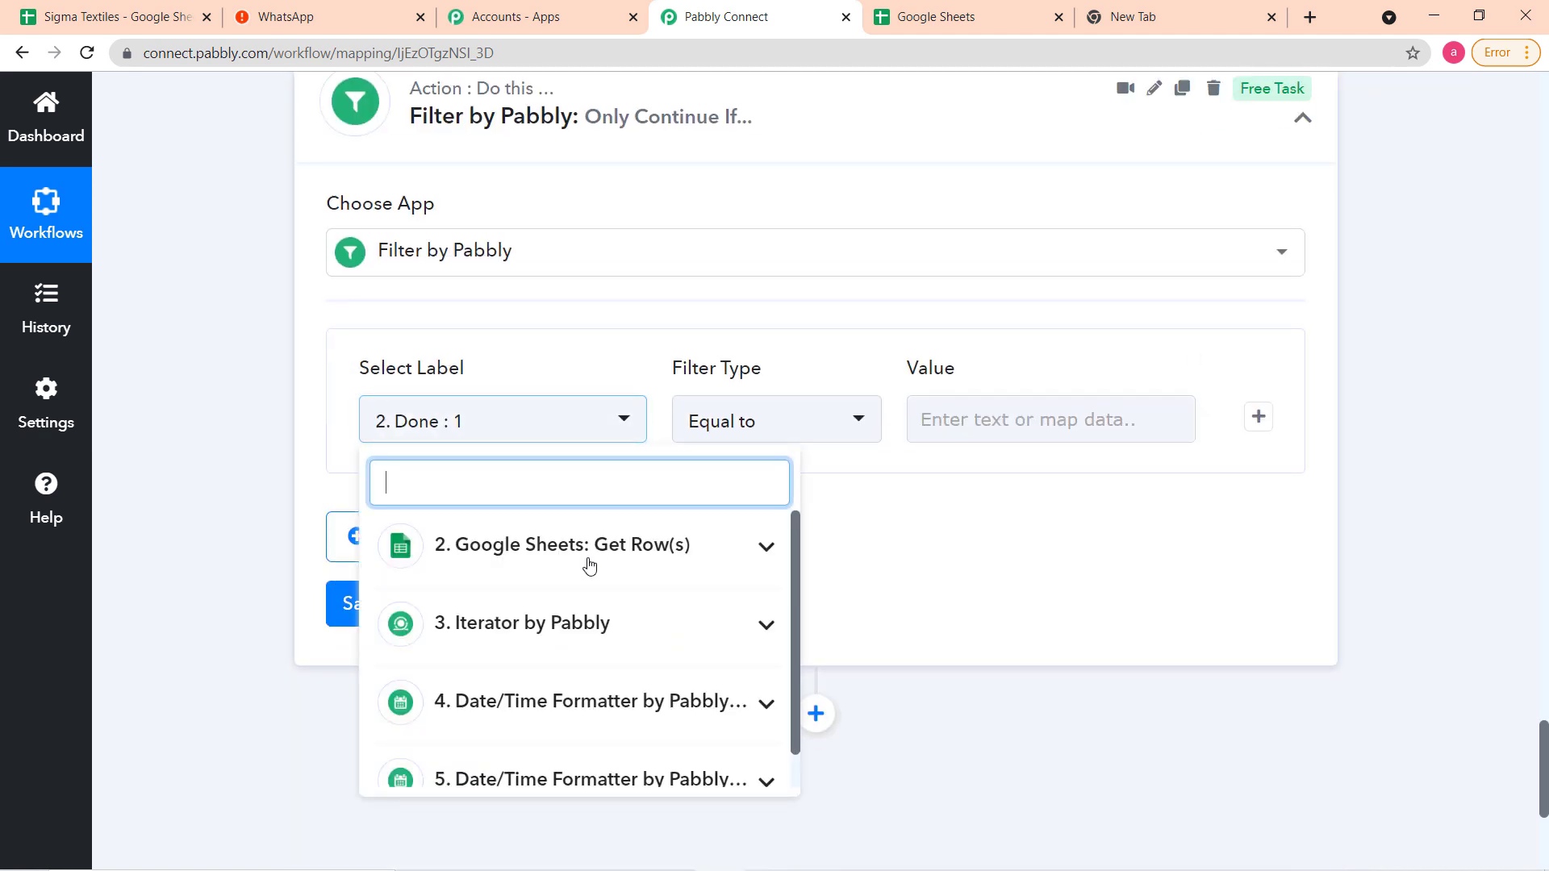
scroll(565, 565, "down", 1)
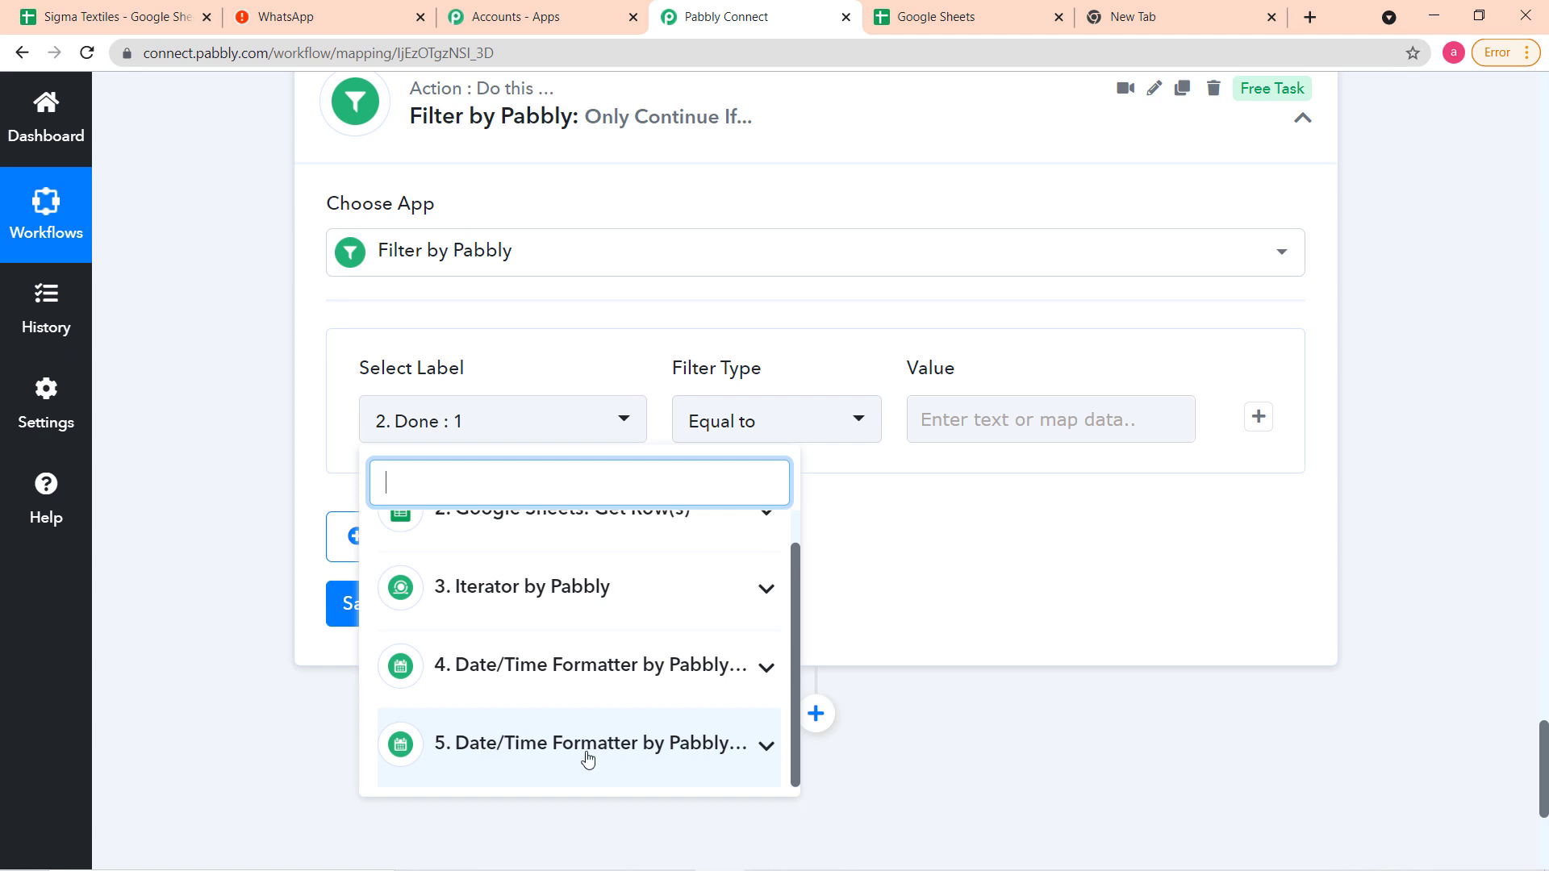
scroll(180, 466, "up", 4)
scroll(179, 467, "up", 4)
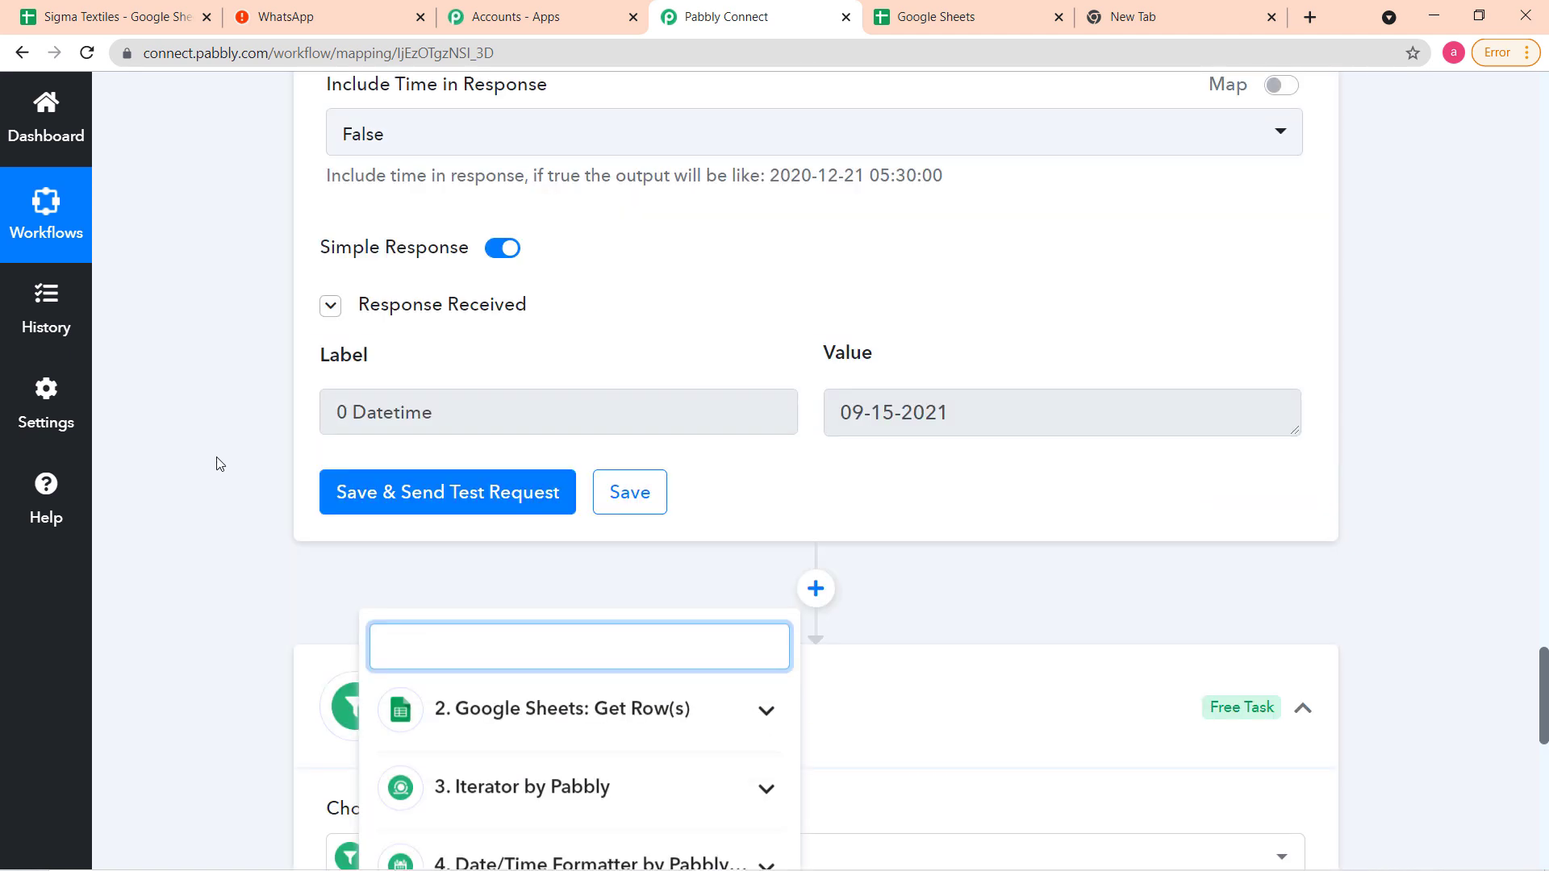
scroll(292, 368, "up", 15)
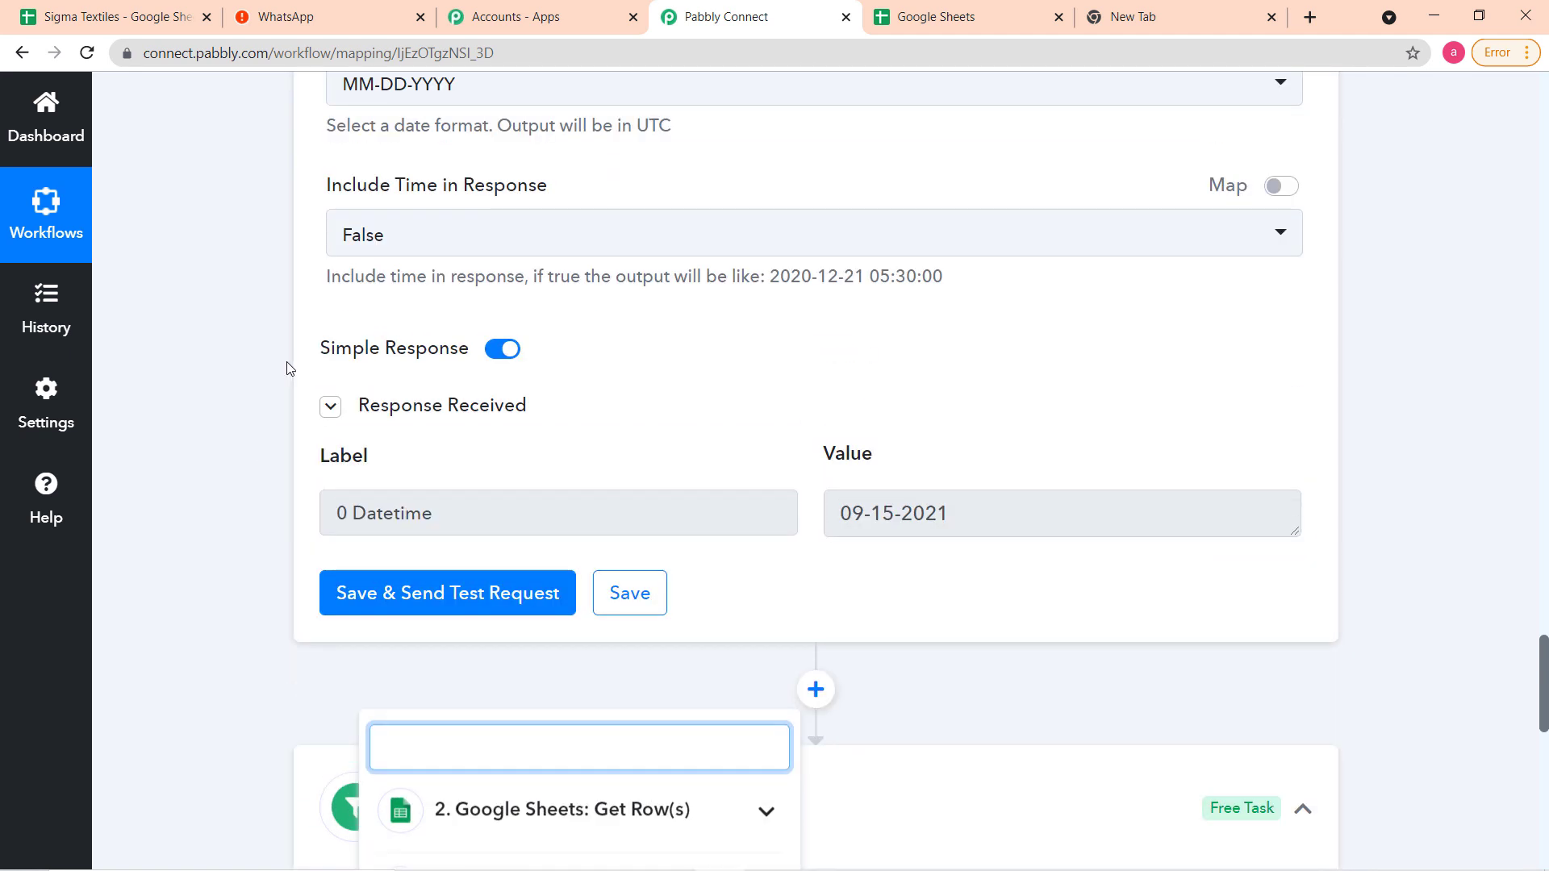
scroll(287, 368, "up", 2)
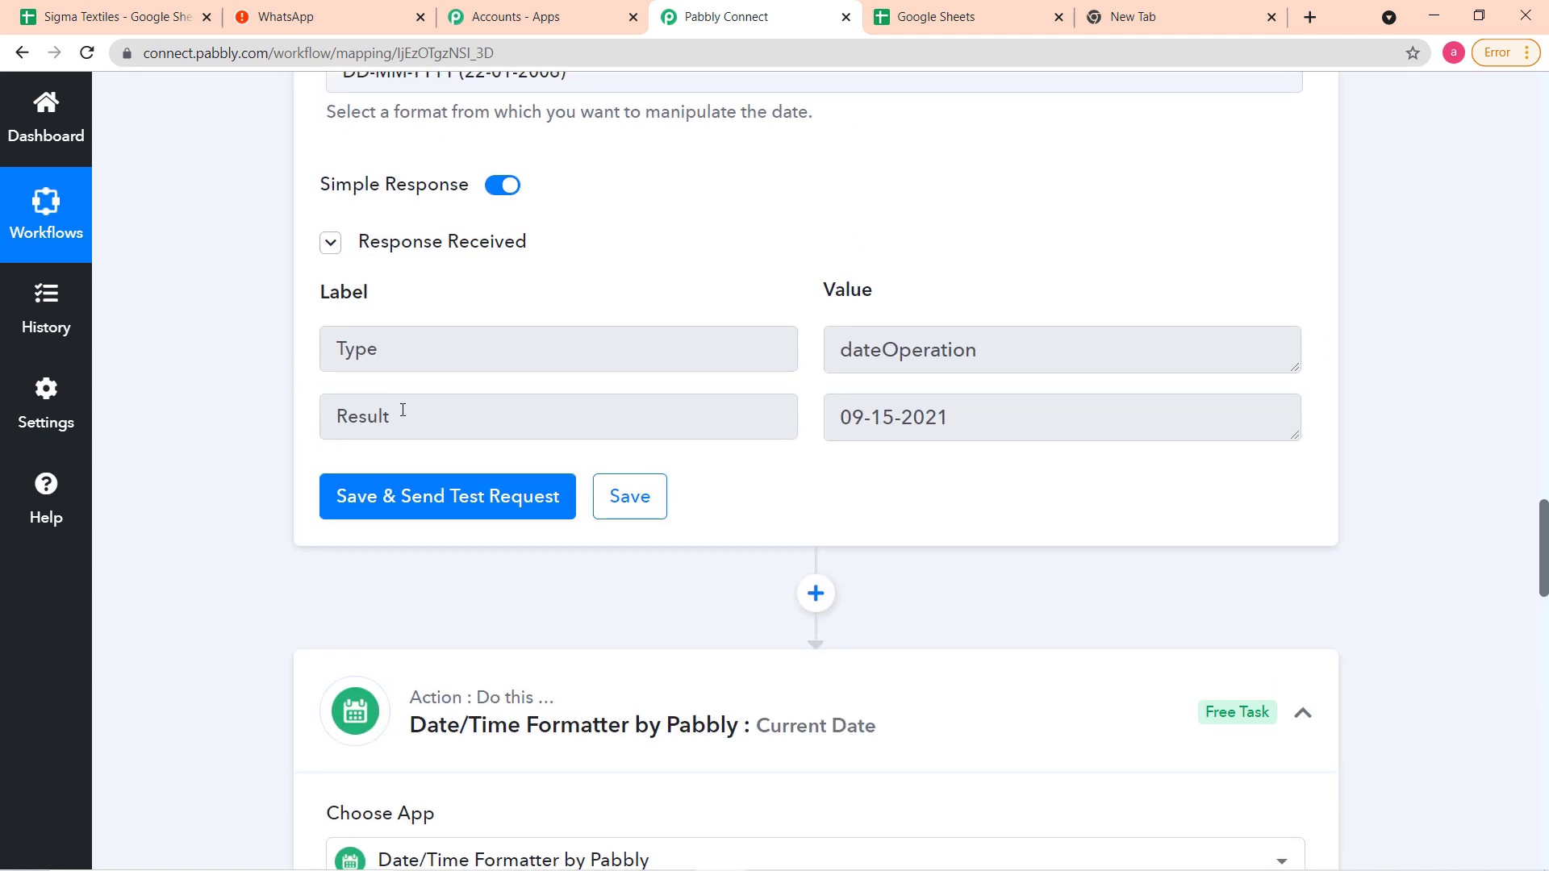
scroll(364, 401, "up", 2)
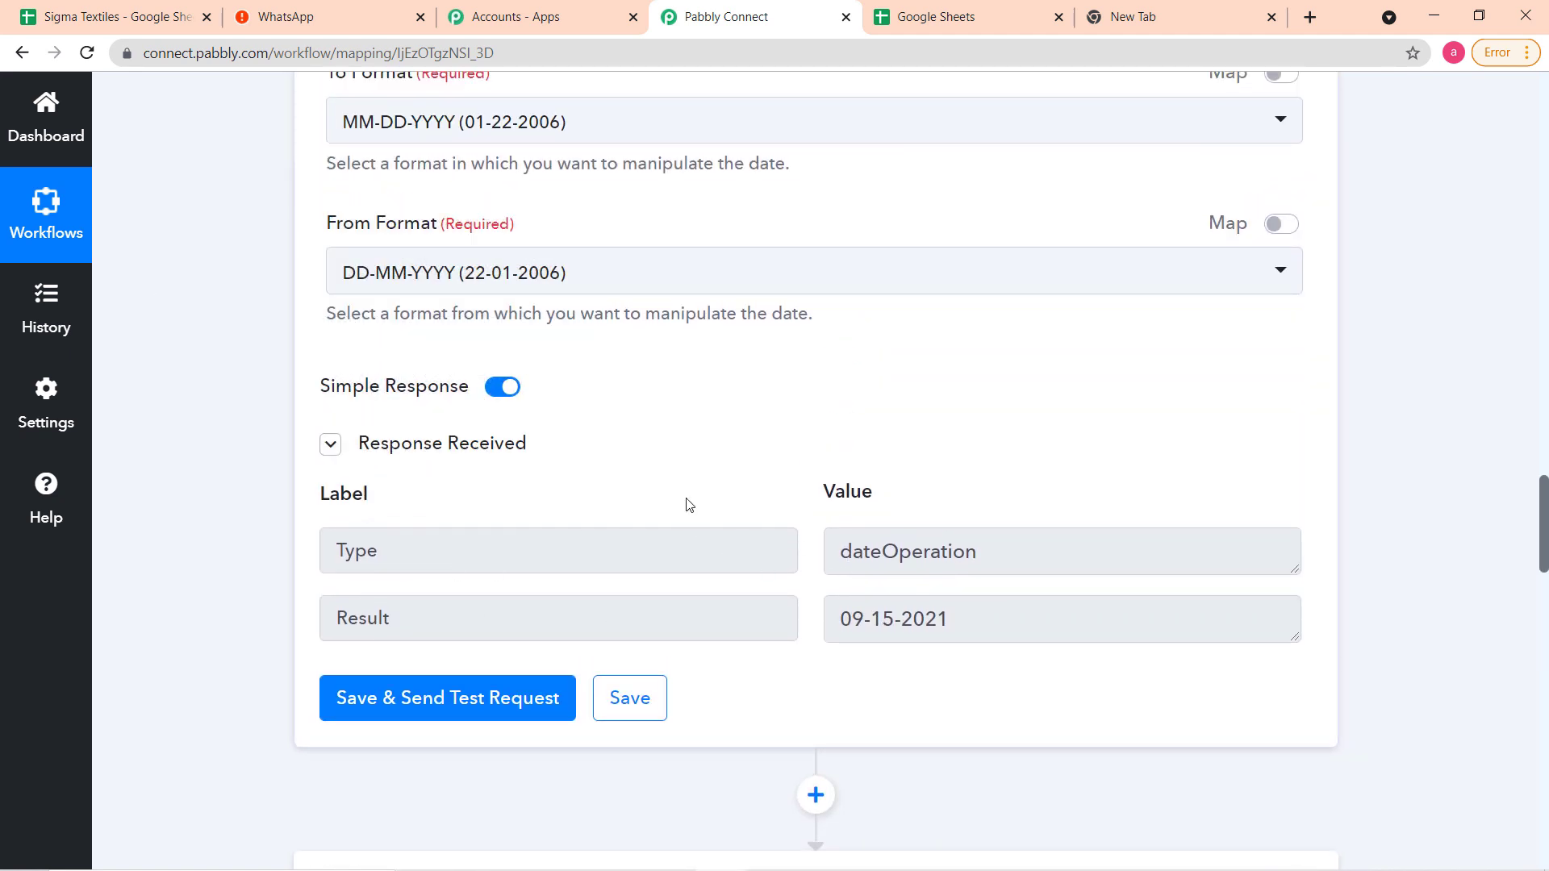
scroll(712, 489, "down", 1)
scroll(228, 581, "down", 20)
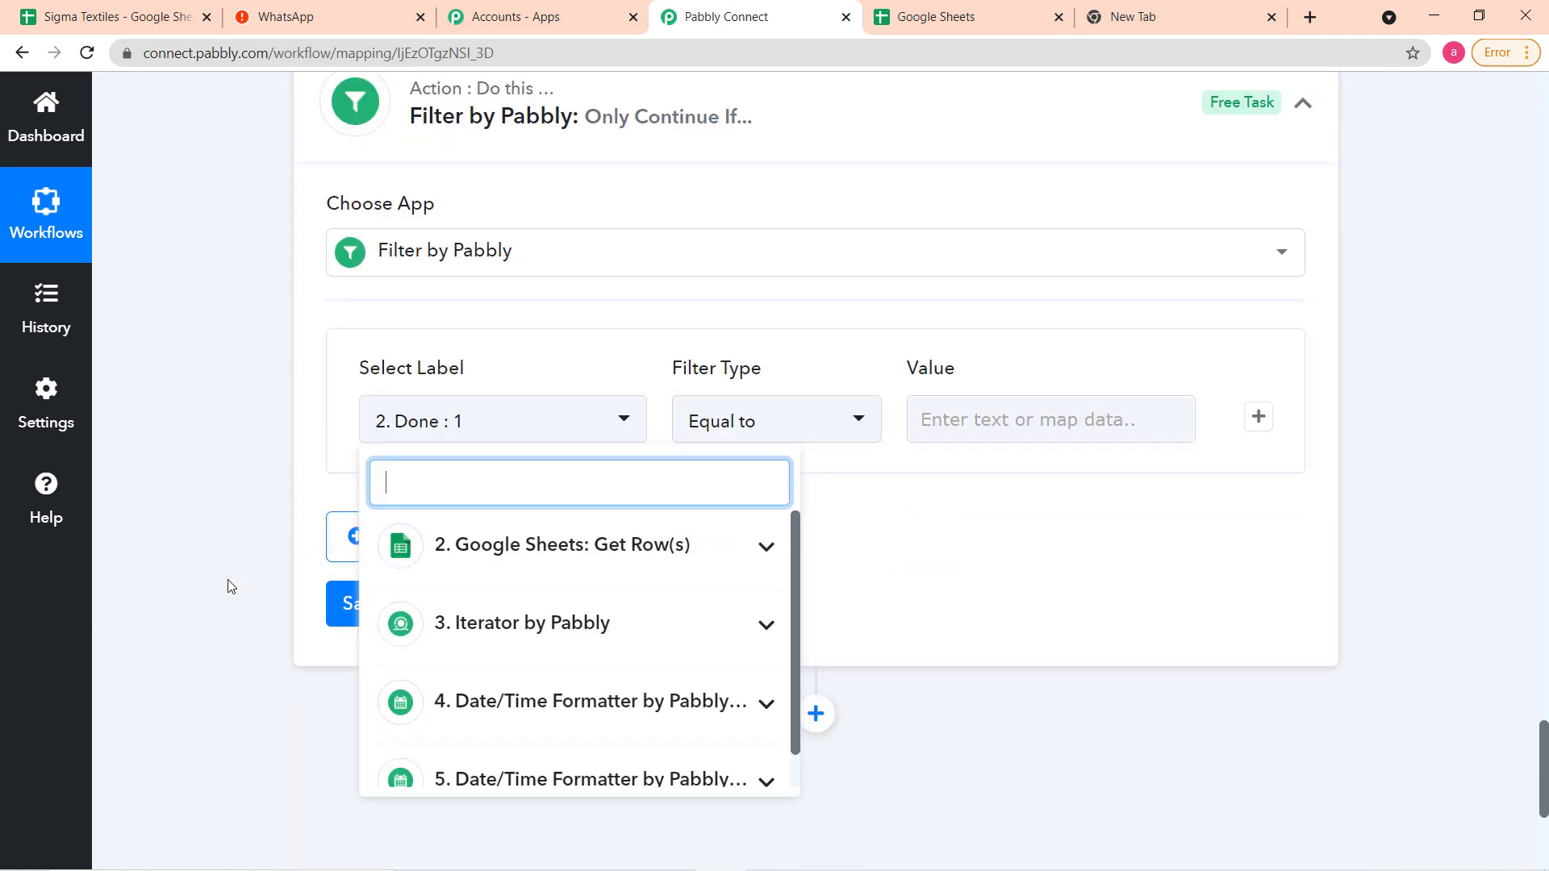
scroll(435, 637, "down", 3)
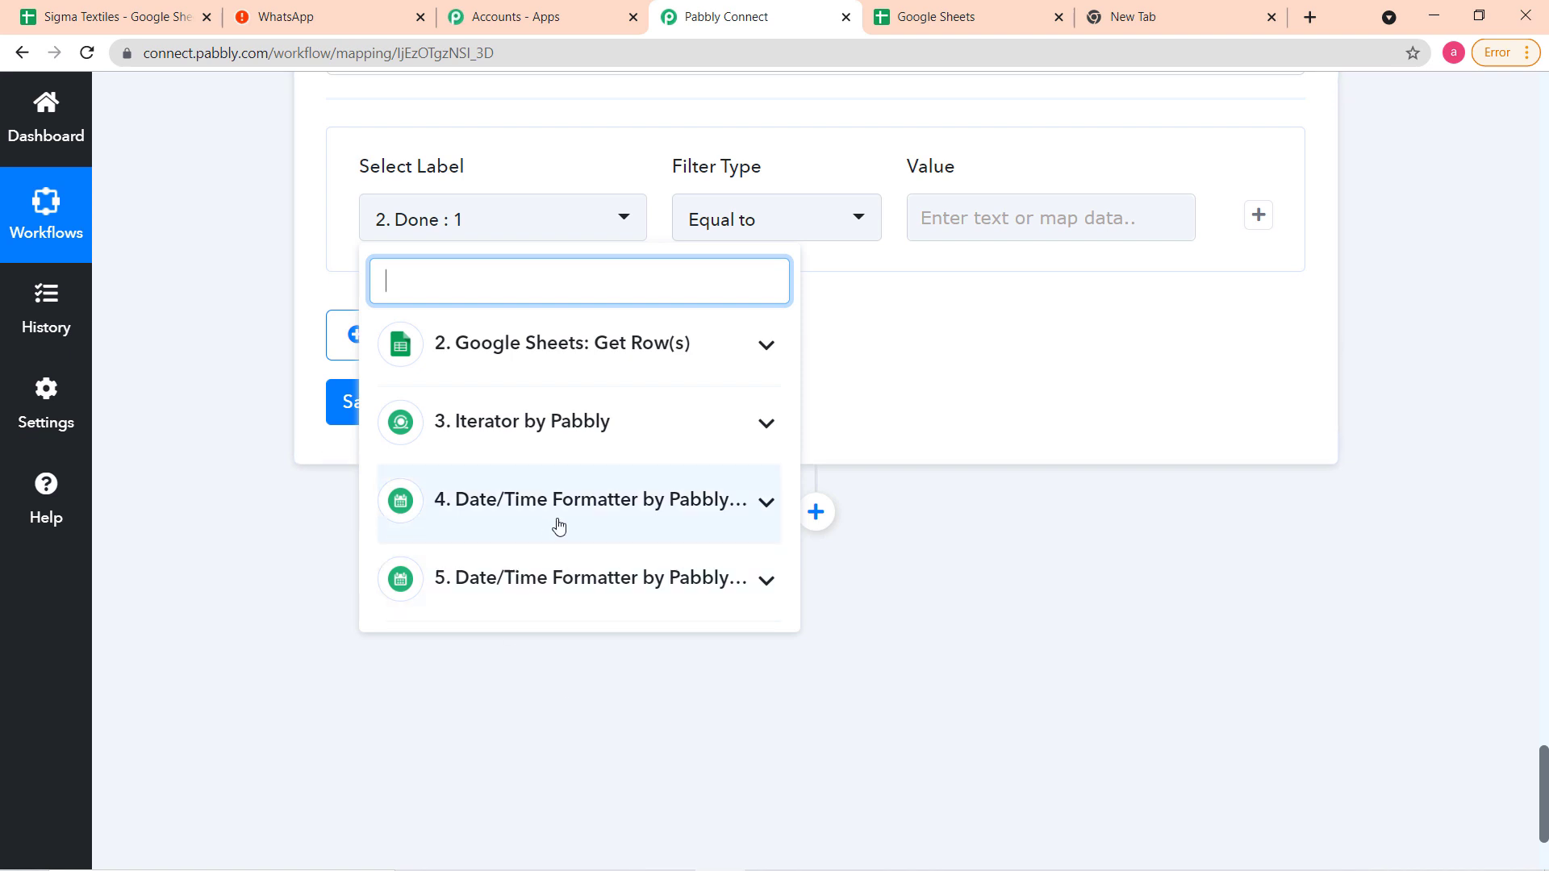
left_click(587, 514)
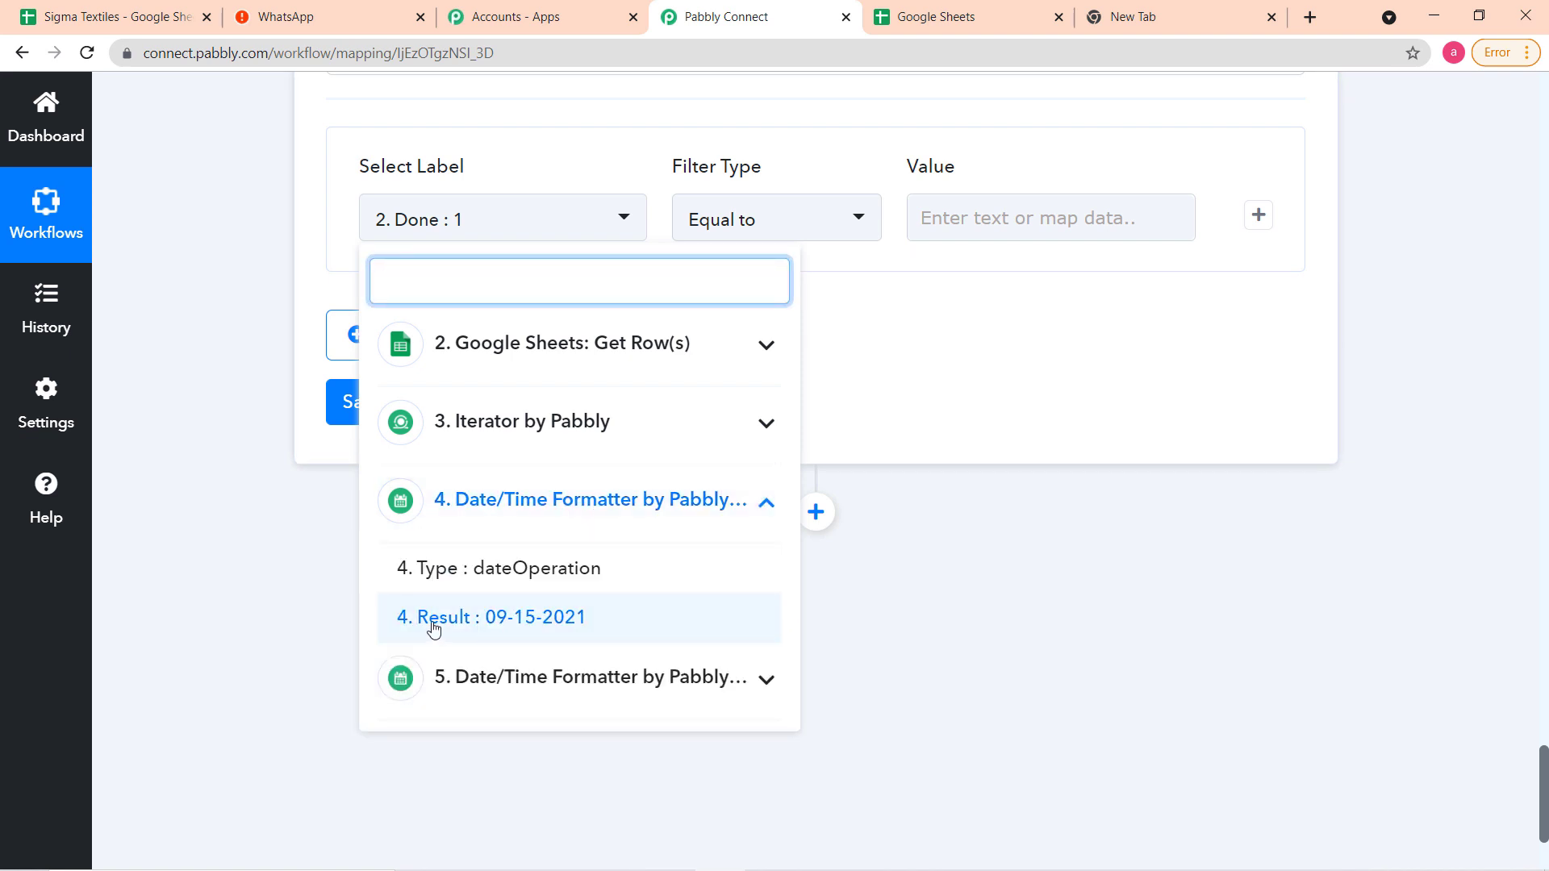
left_click(550, 618)
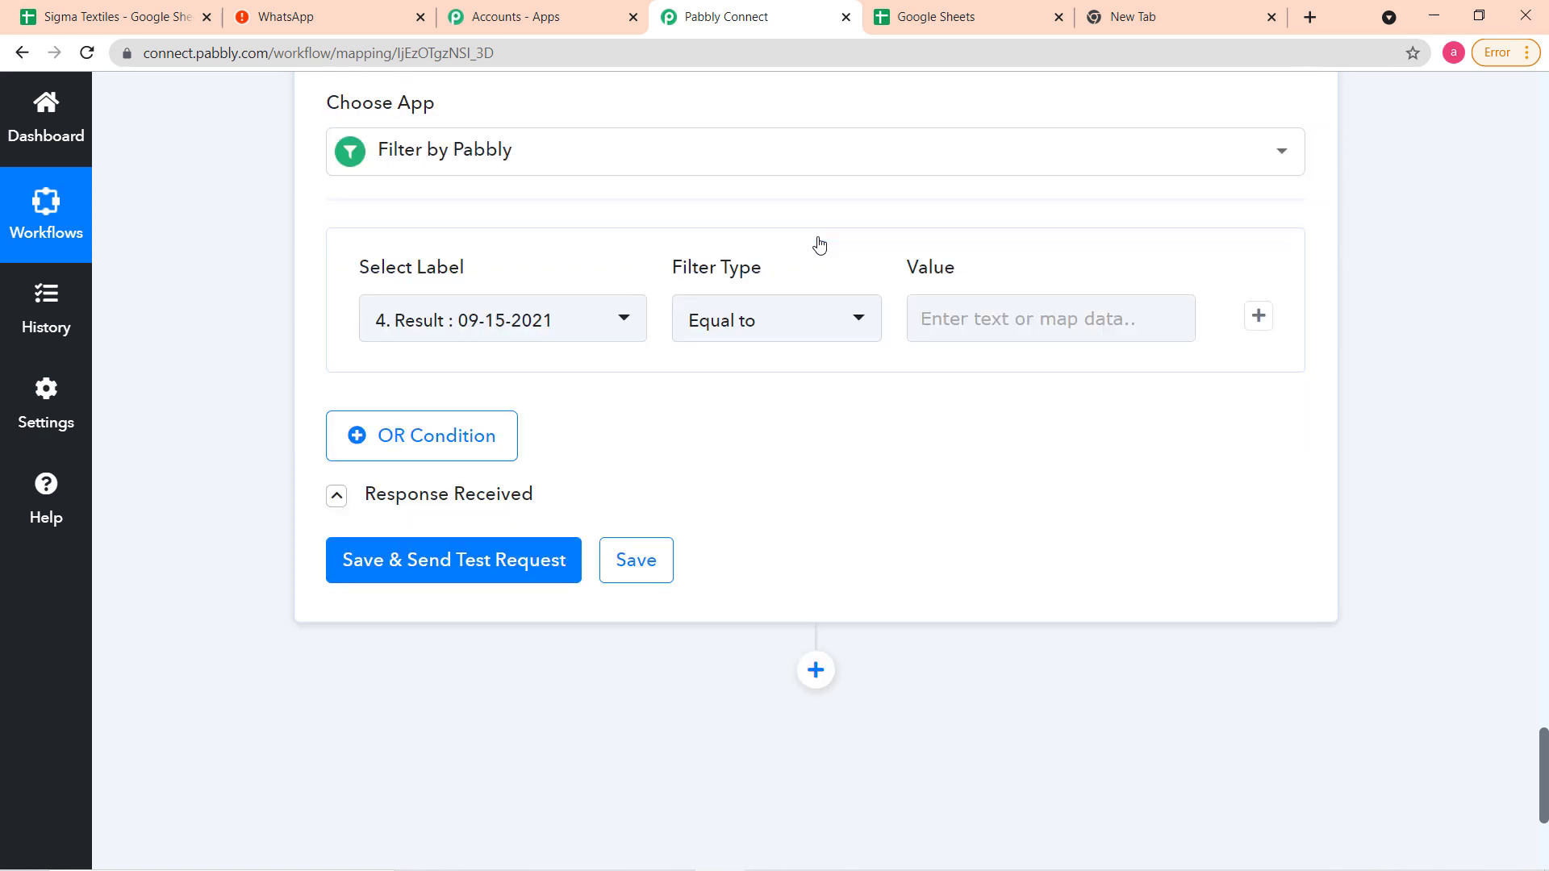
left_click(823, 323)
left_click(758, 438)
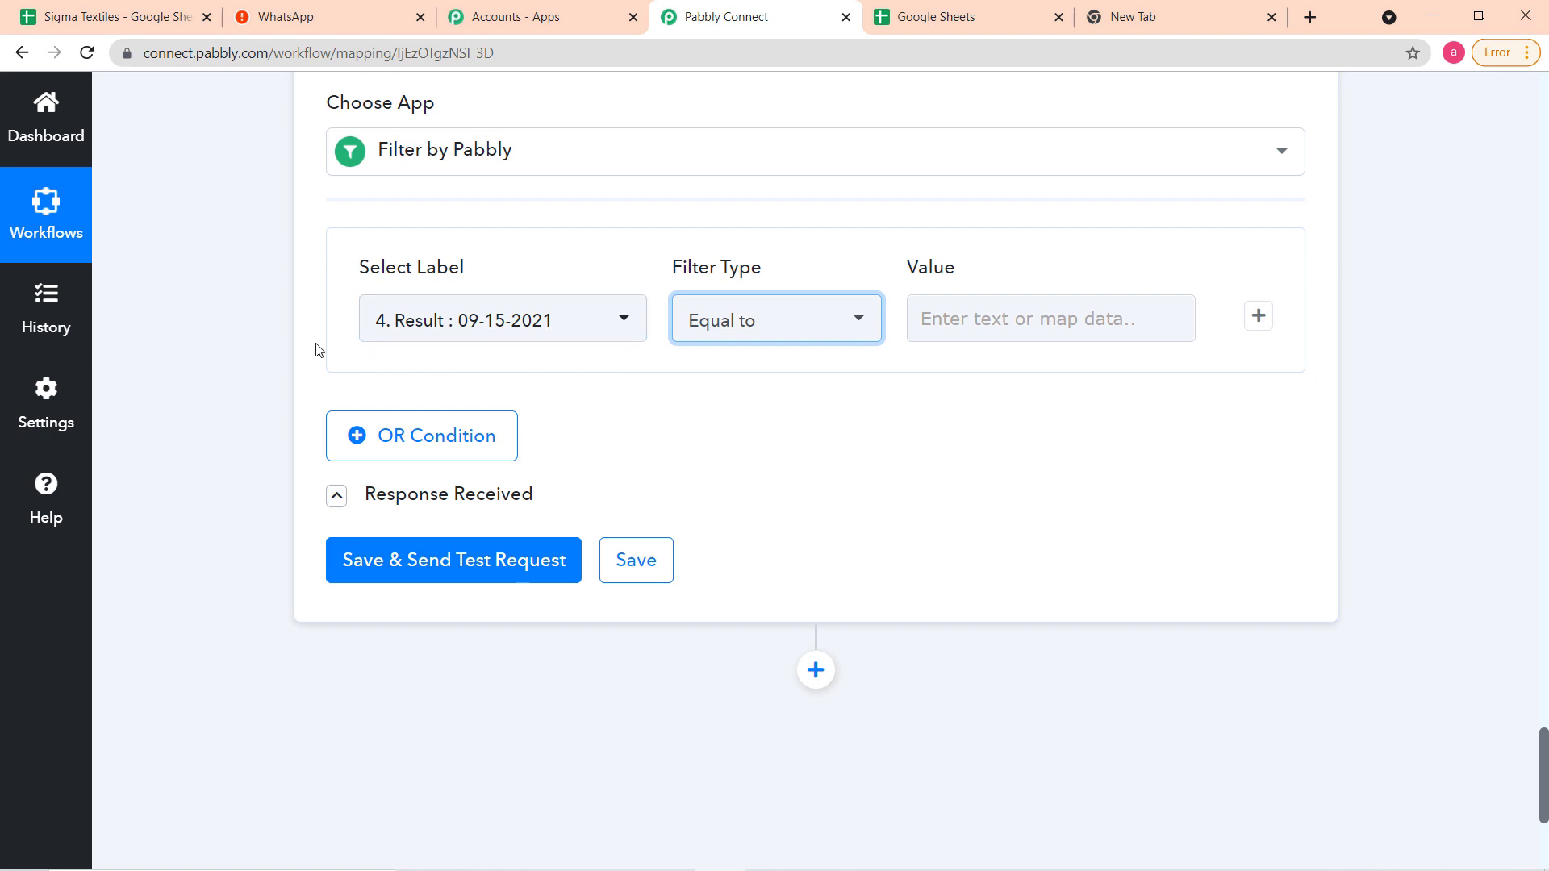
Map the filter condition's value to 0 Datetime from the step 5 Date/Time Formatter.
scroll(293, 309, "up", 1)
scroll(293, 309, "up", 20)
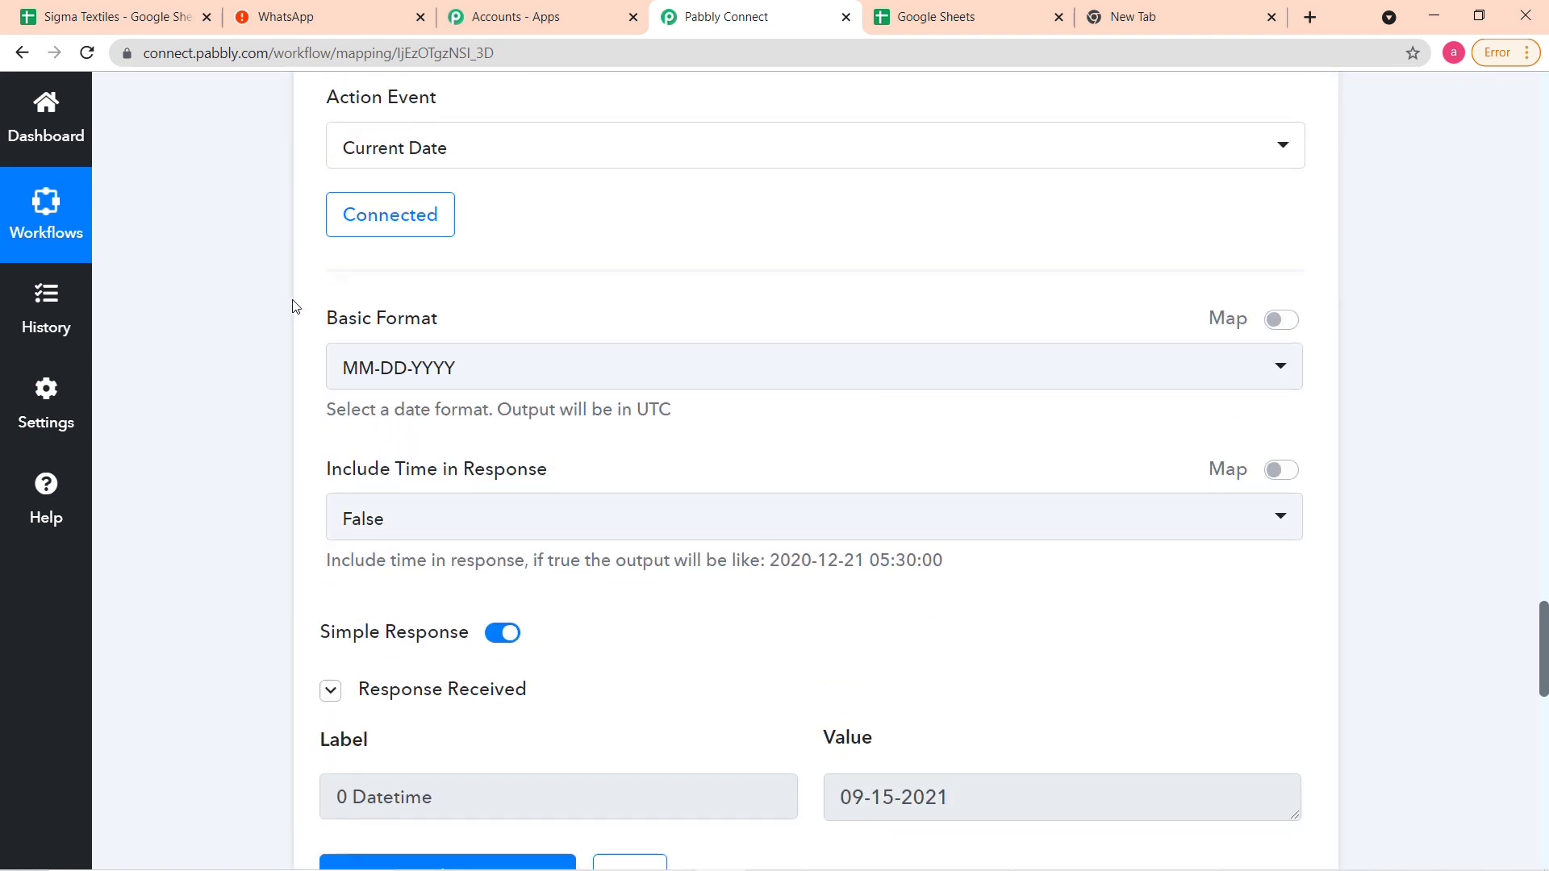
scroll(295, 304, "up", 1)
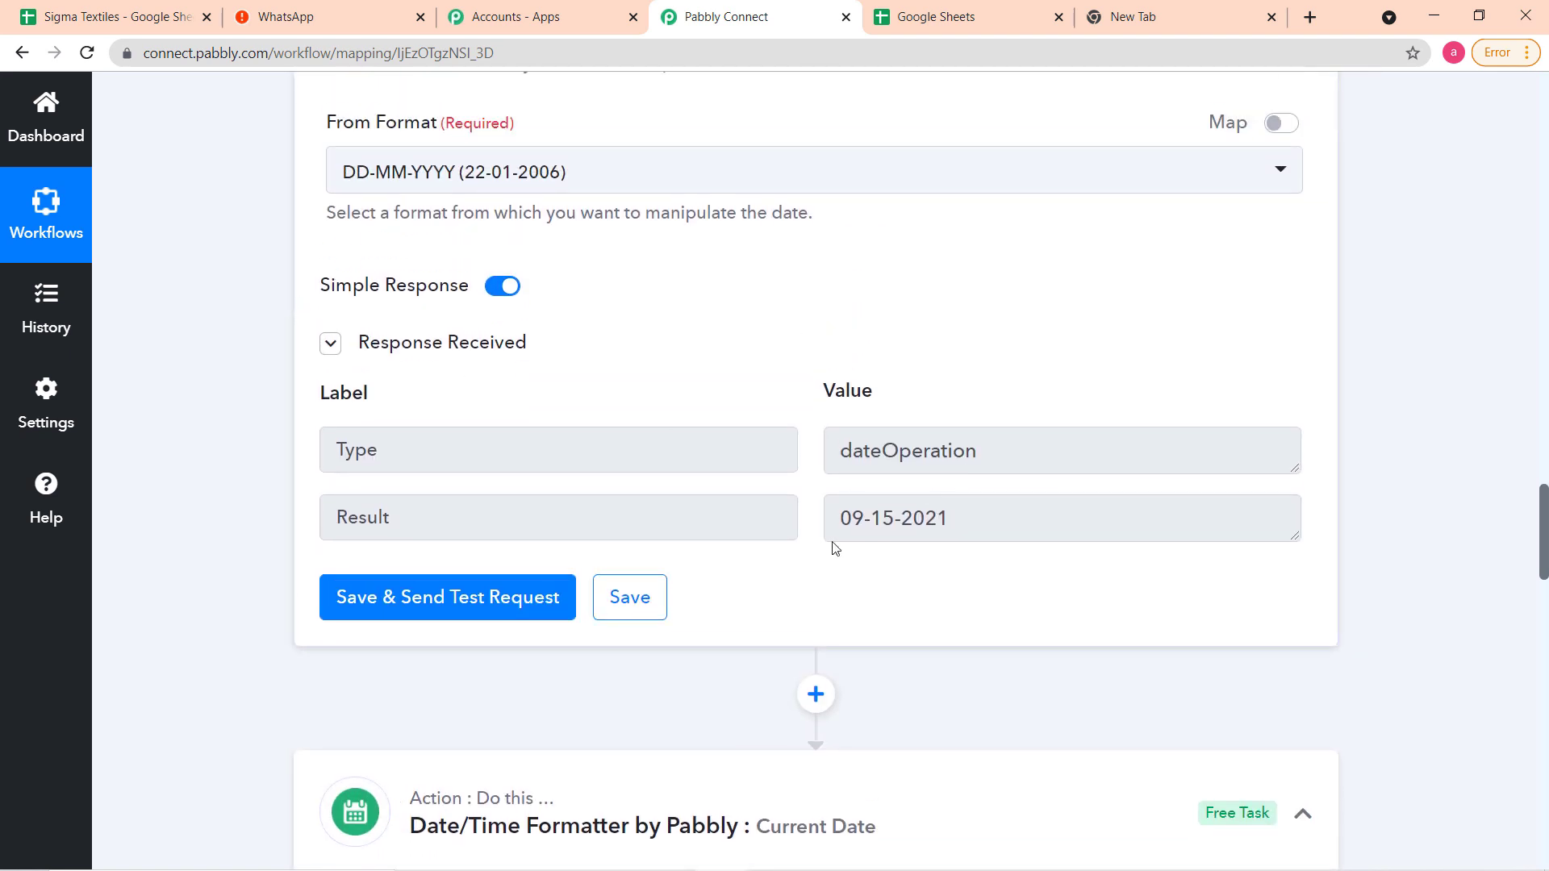
scroll(829, 380, "up", 3)
scroll(944, 474, "down", 3)
scroll(896, 530, "down", 12)
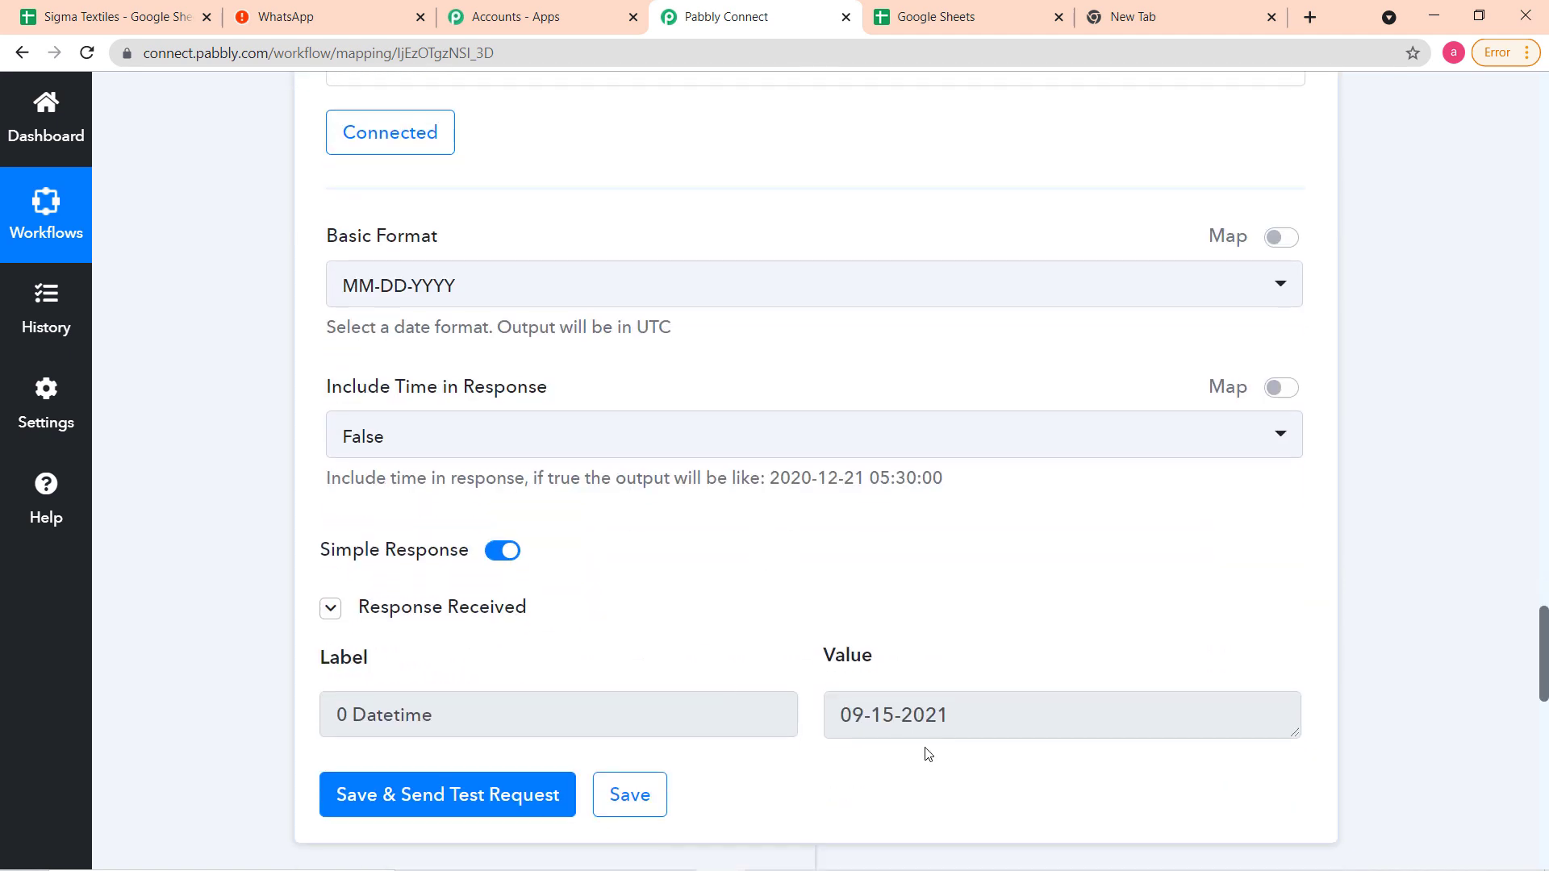
scroll(928, 754, "down", 9)
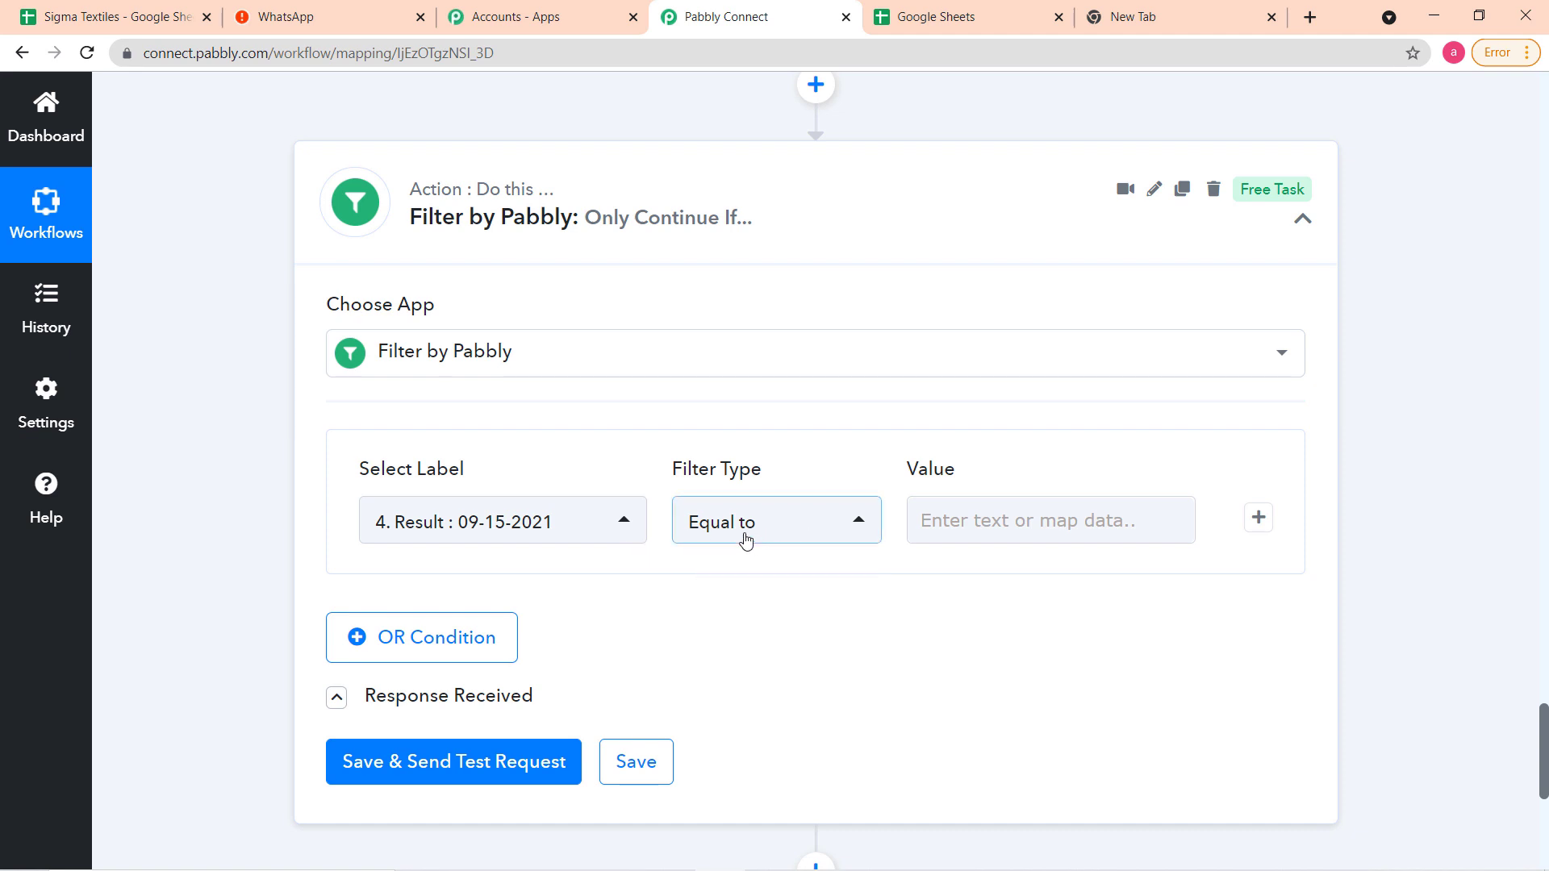
left_click(1027, 523)
scroll(1076, 552, "down", 3)
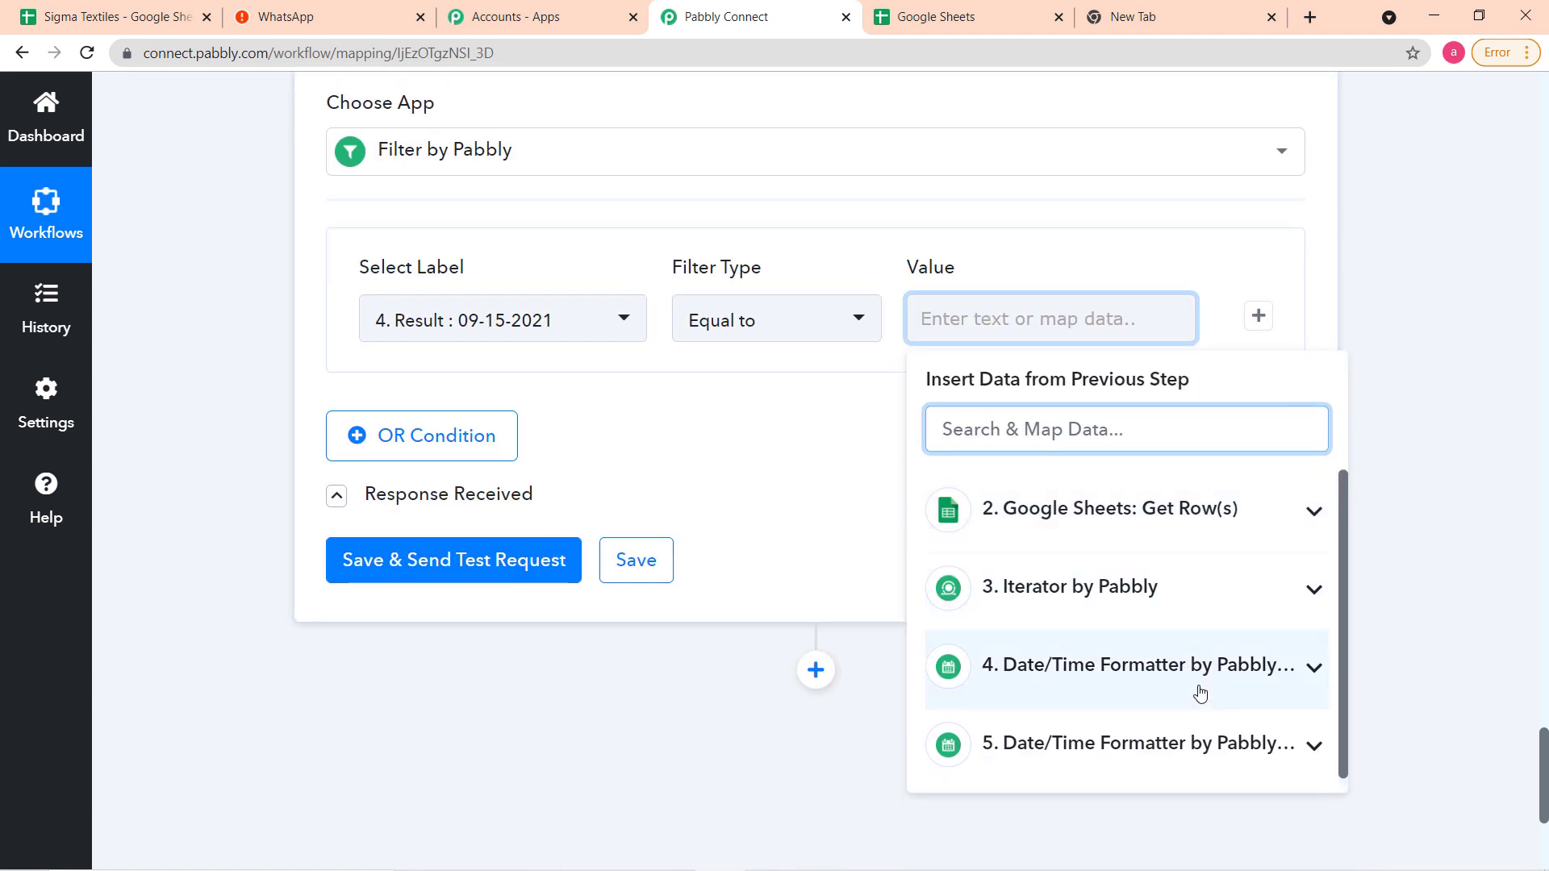
scroll(1111, 767, "down", 1)
left_click(1113, 750)
scroll(1113, 750, "down", 3)
left_click(1033, 628)
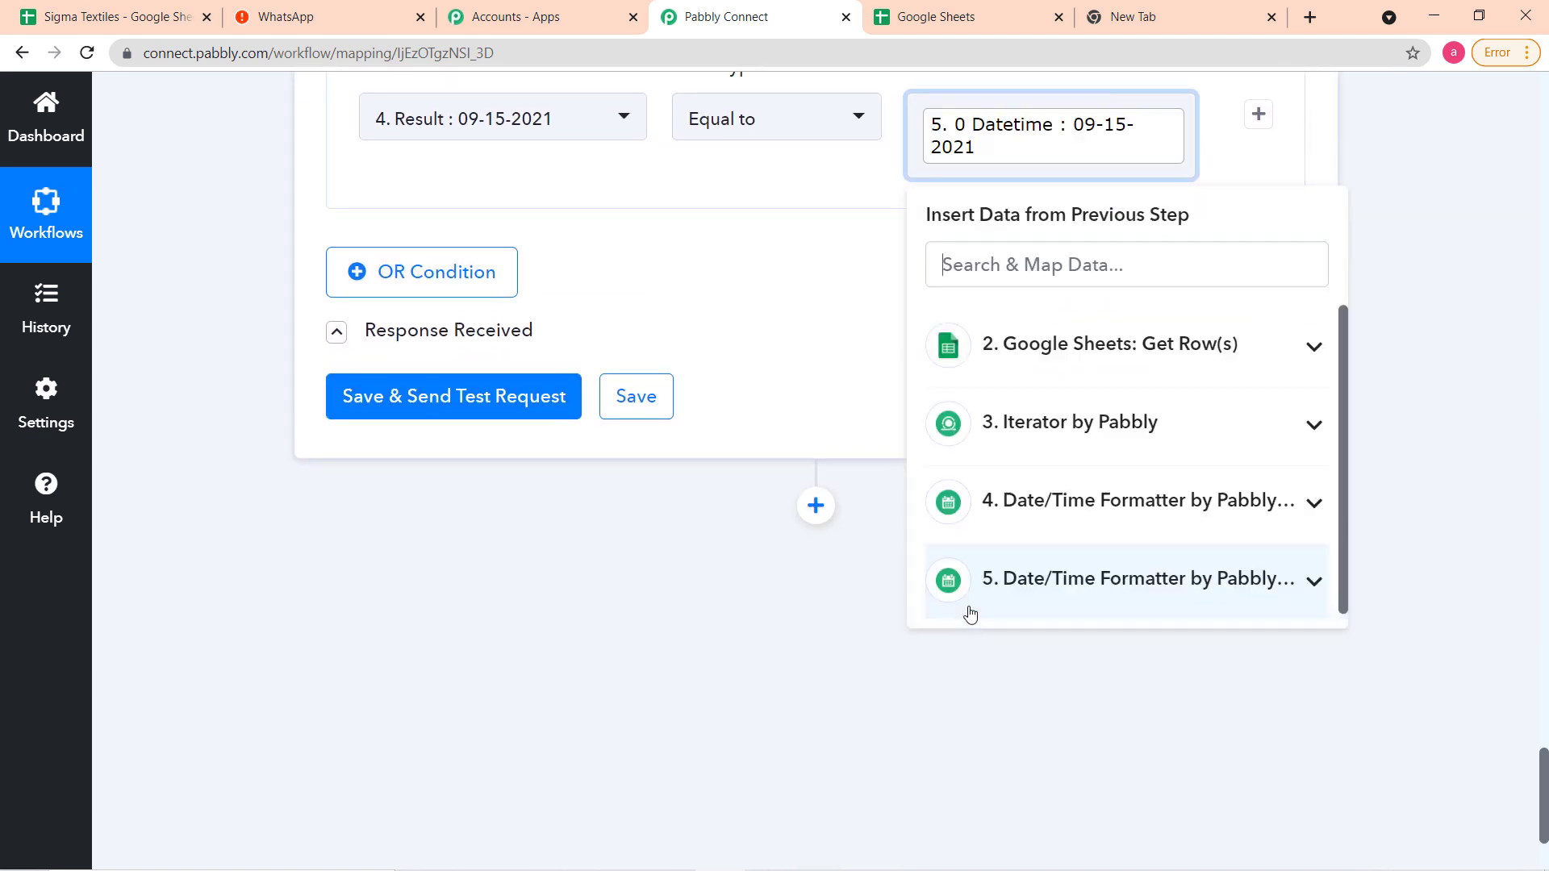
left_click(667, 570)
Review the step 4 and step 5 date responses against the filter condition.
scroll(453, 560, "up", 4)
scroll(840, 325, "up", 12)
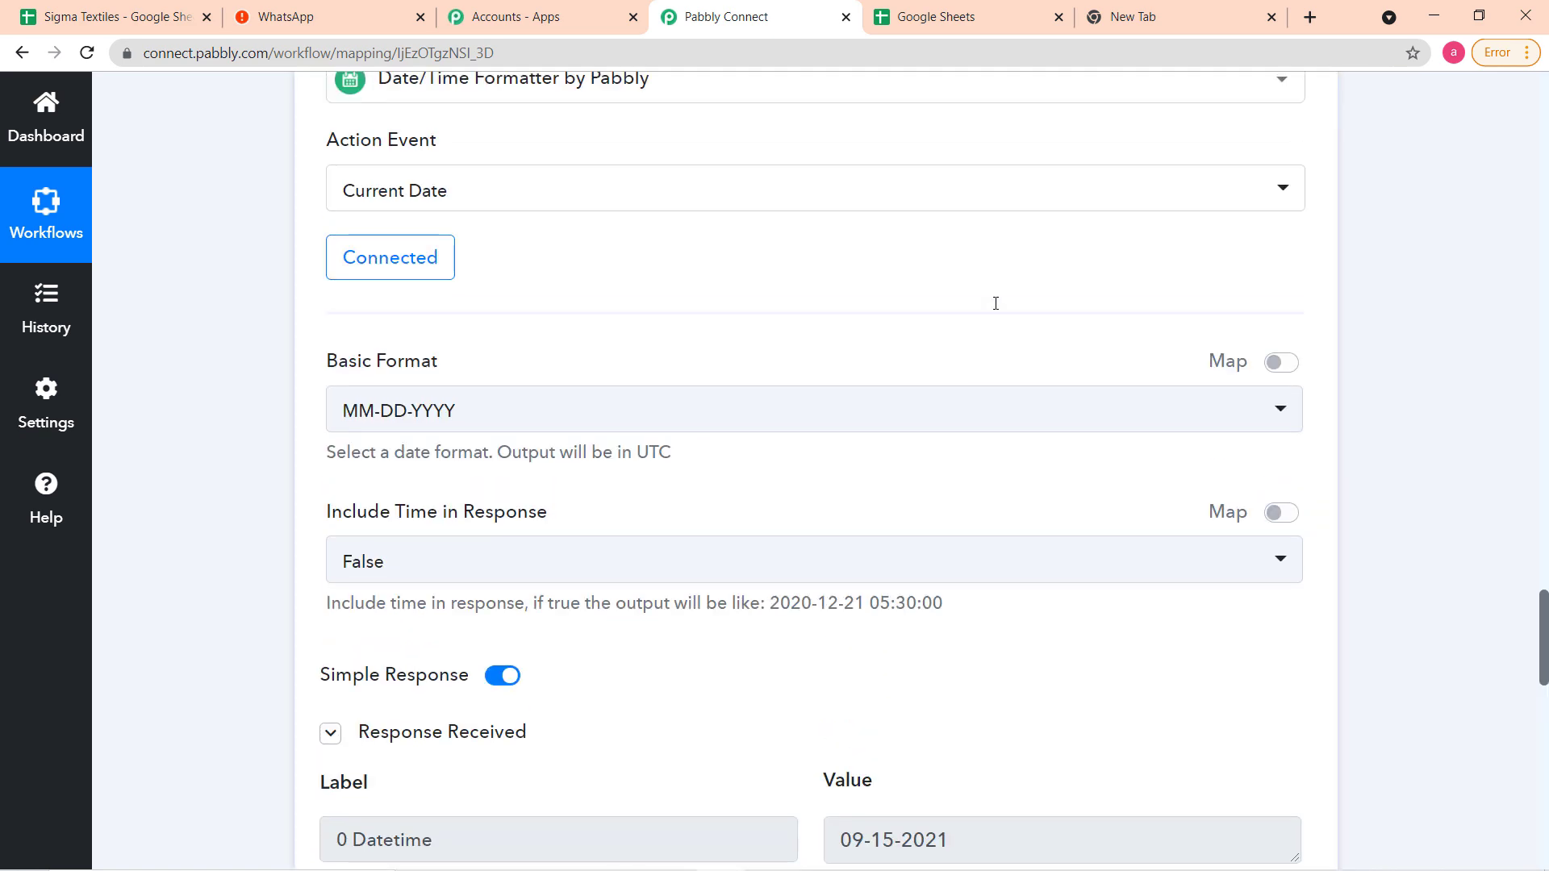
scroll(996, 306, "up", 10)
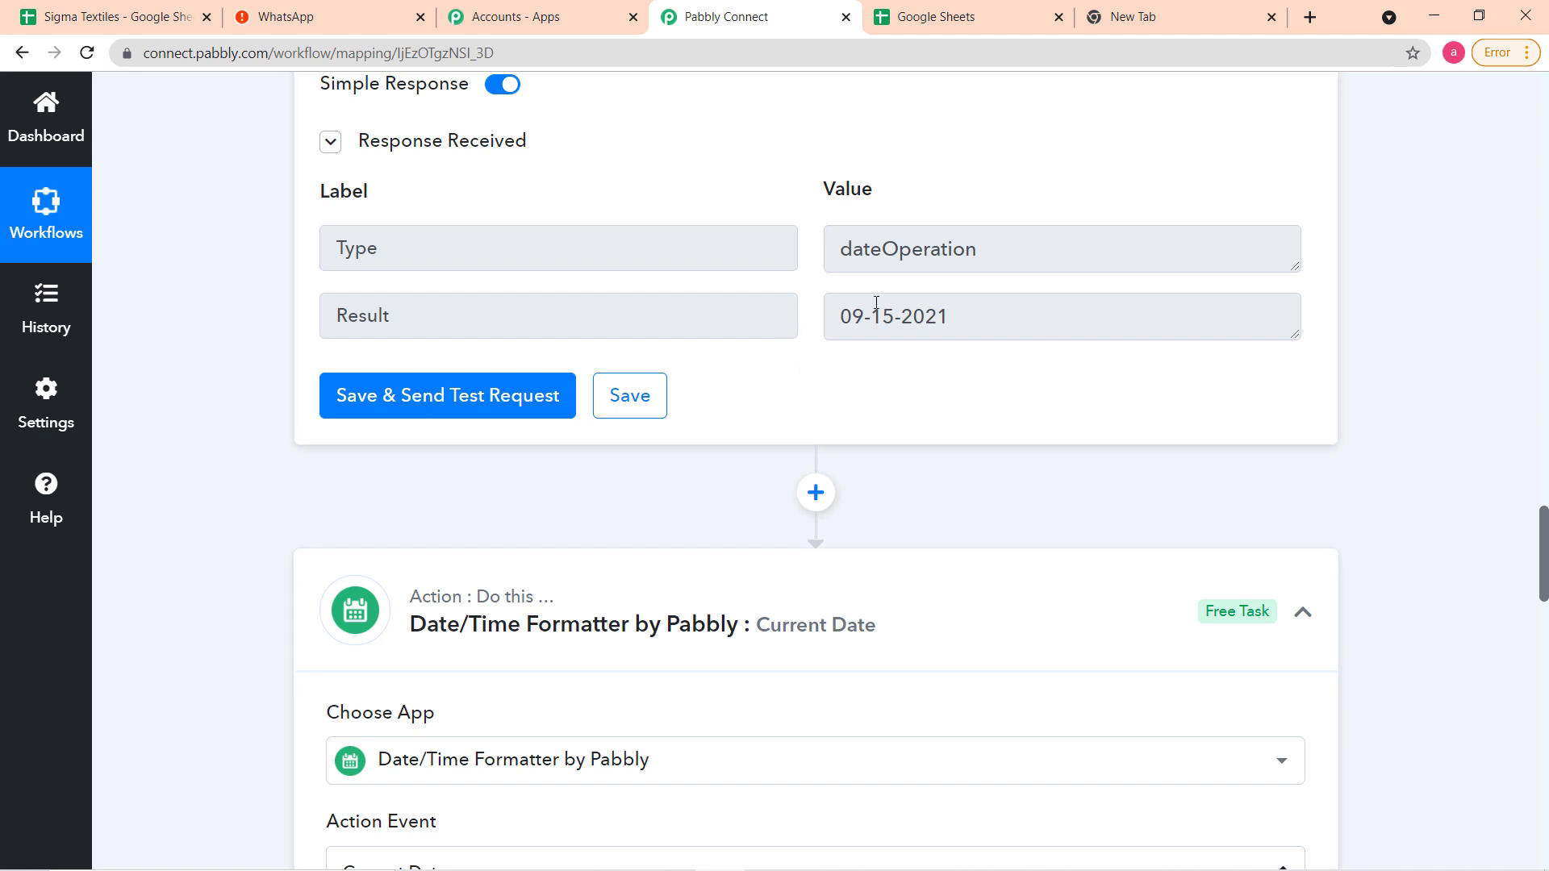
scroll(1017, 387, "down", 15)
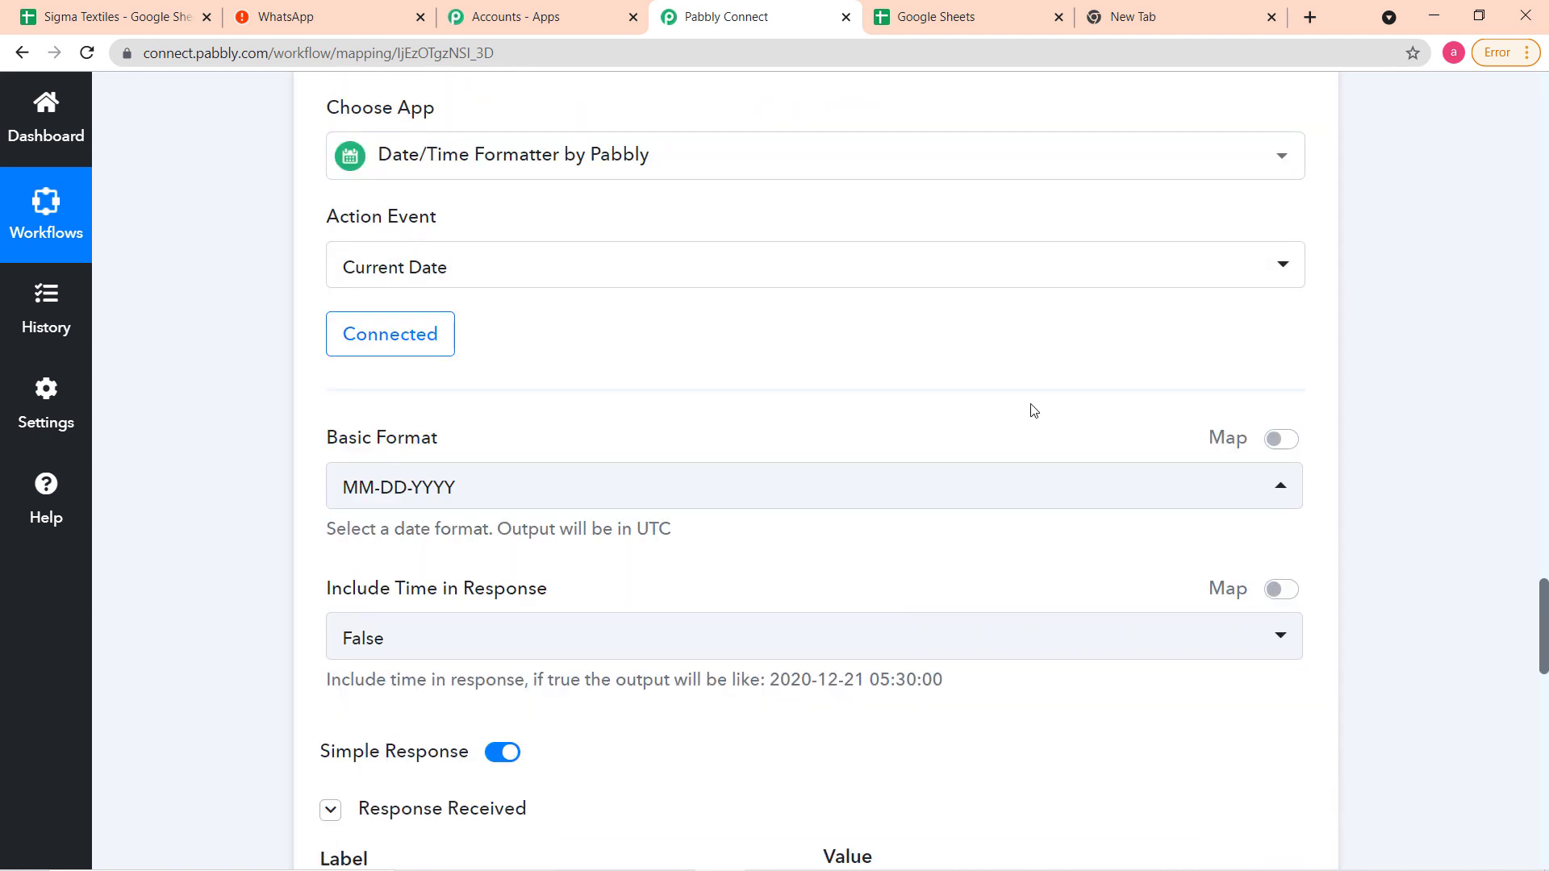
scroll(995, 426, "down", 5)
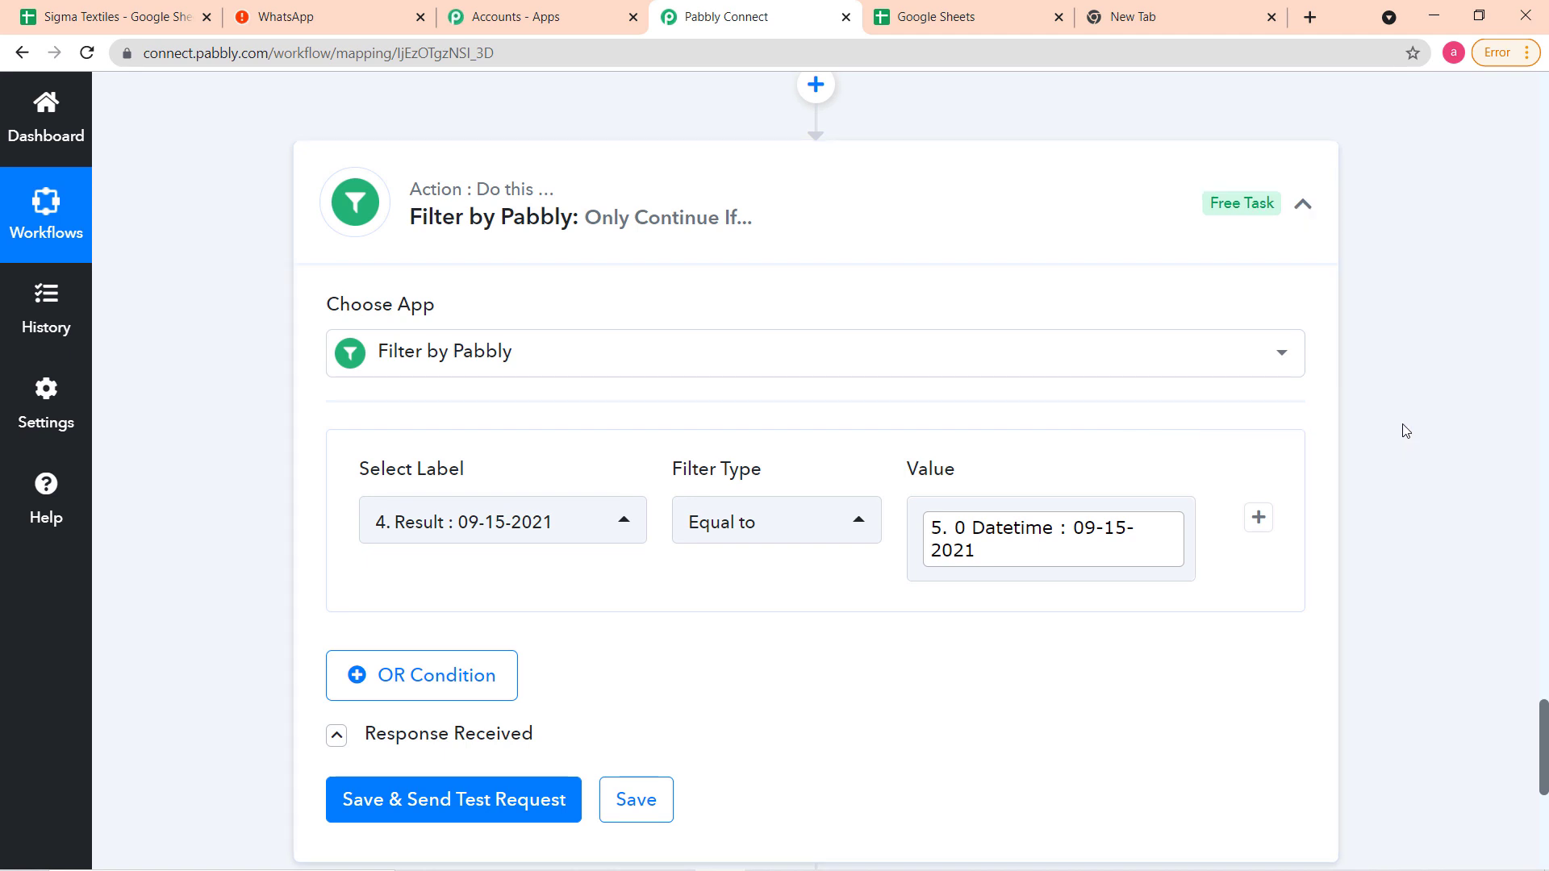
Save the Filter by Pabbly condition, send its test request and check the response received.
scroll(304, 505, "down", 3)
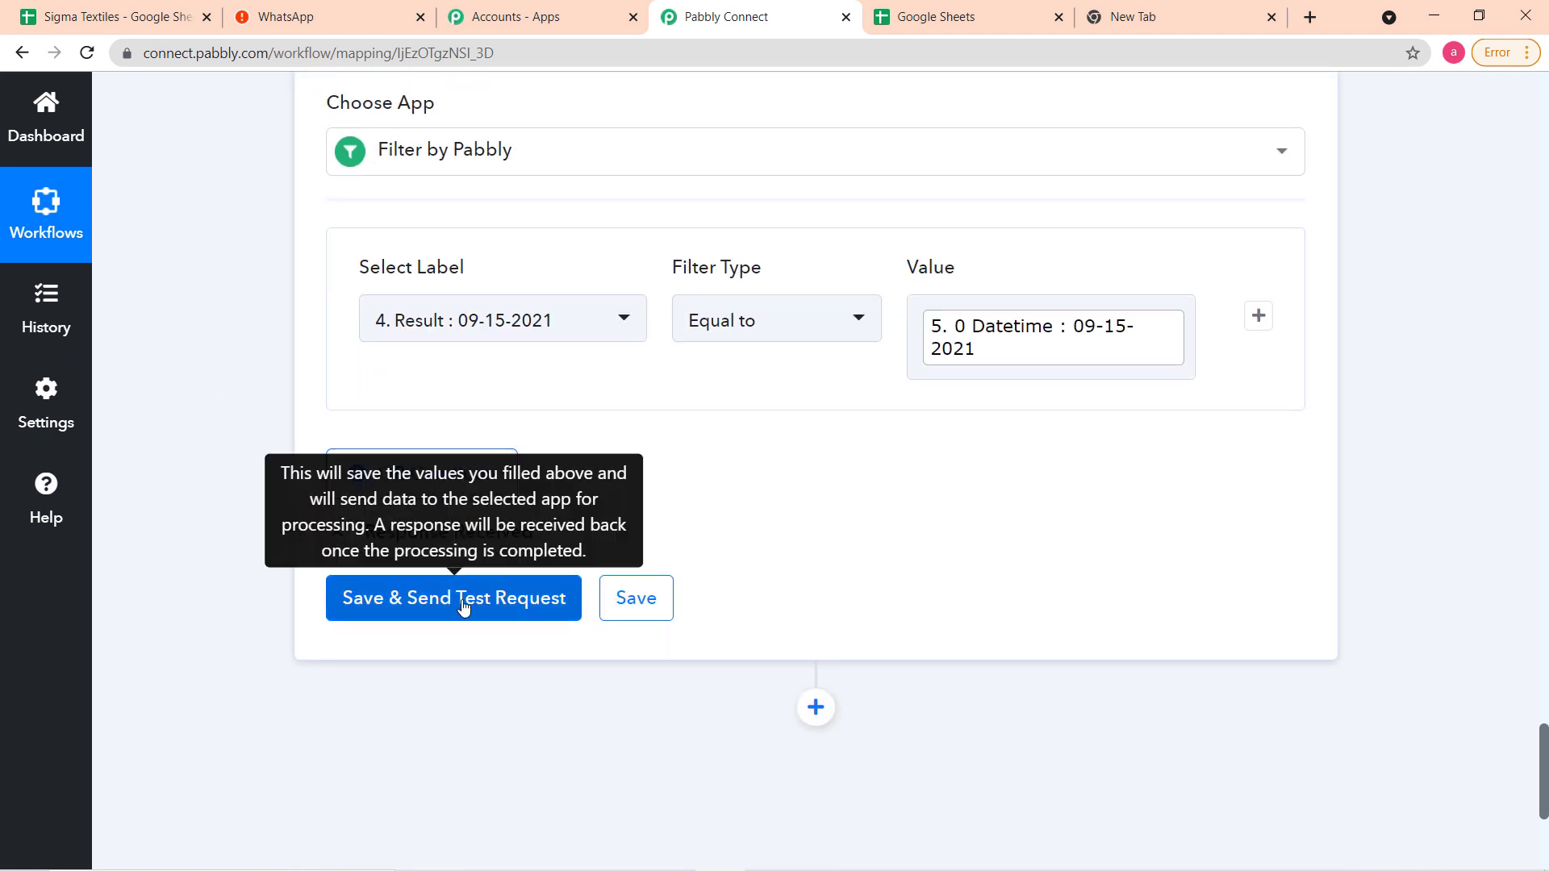
left_click(460, 604)
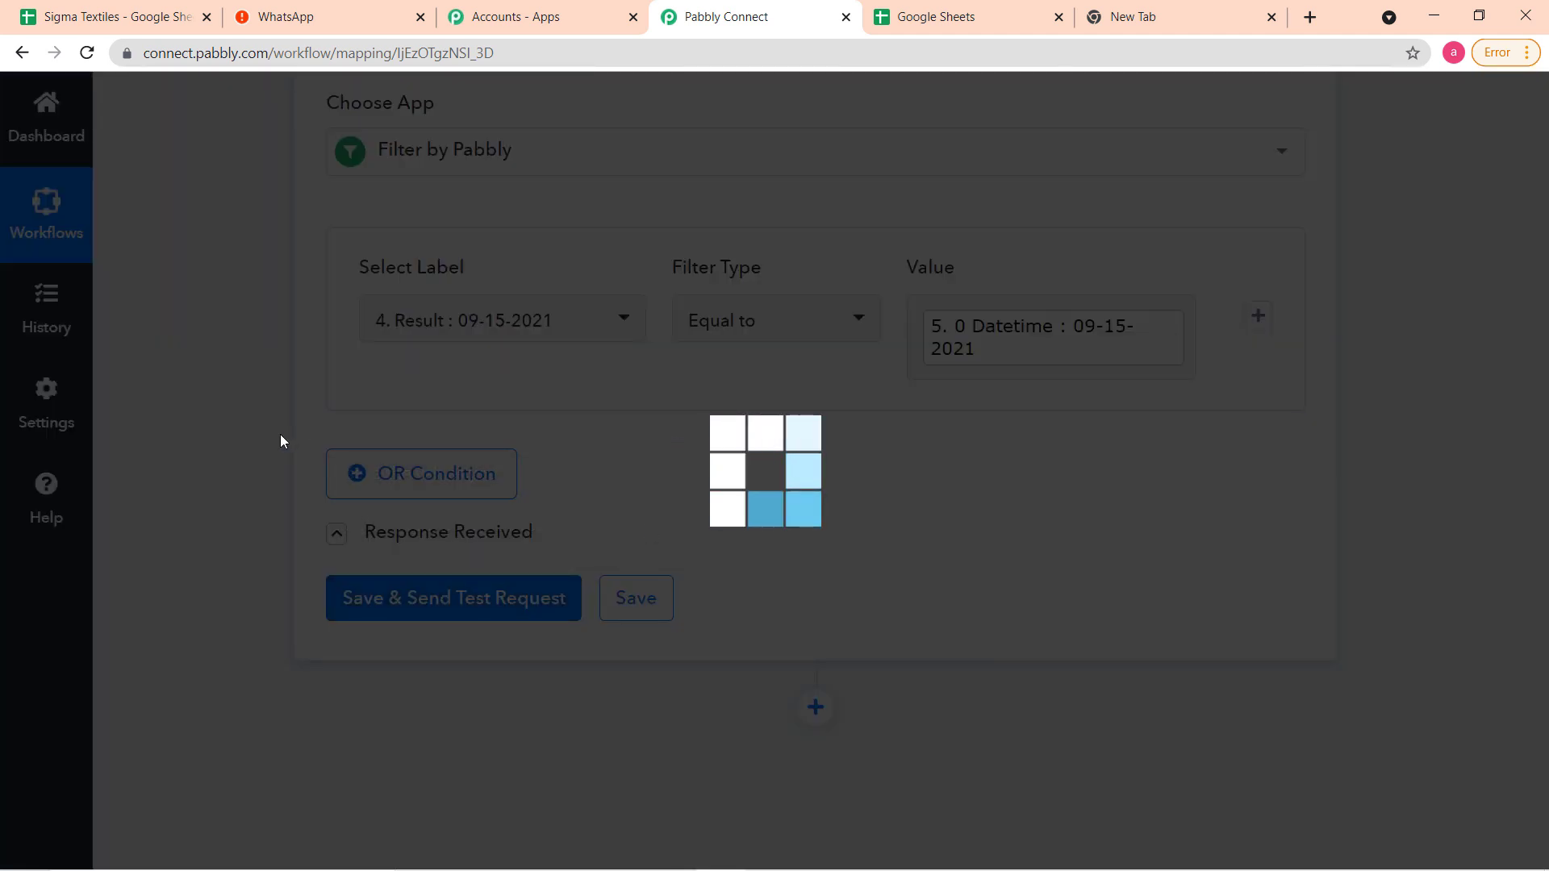
scroll(255, 446, "down", 1)
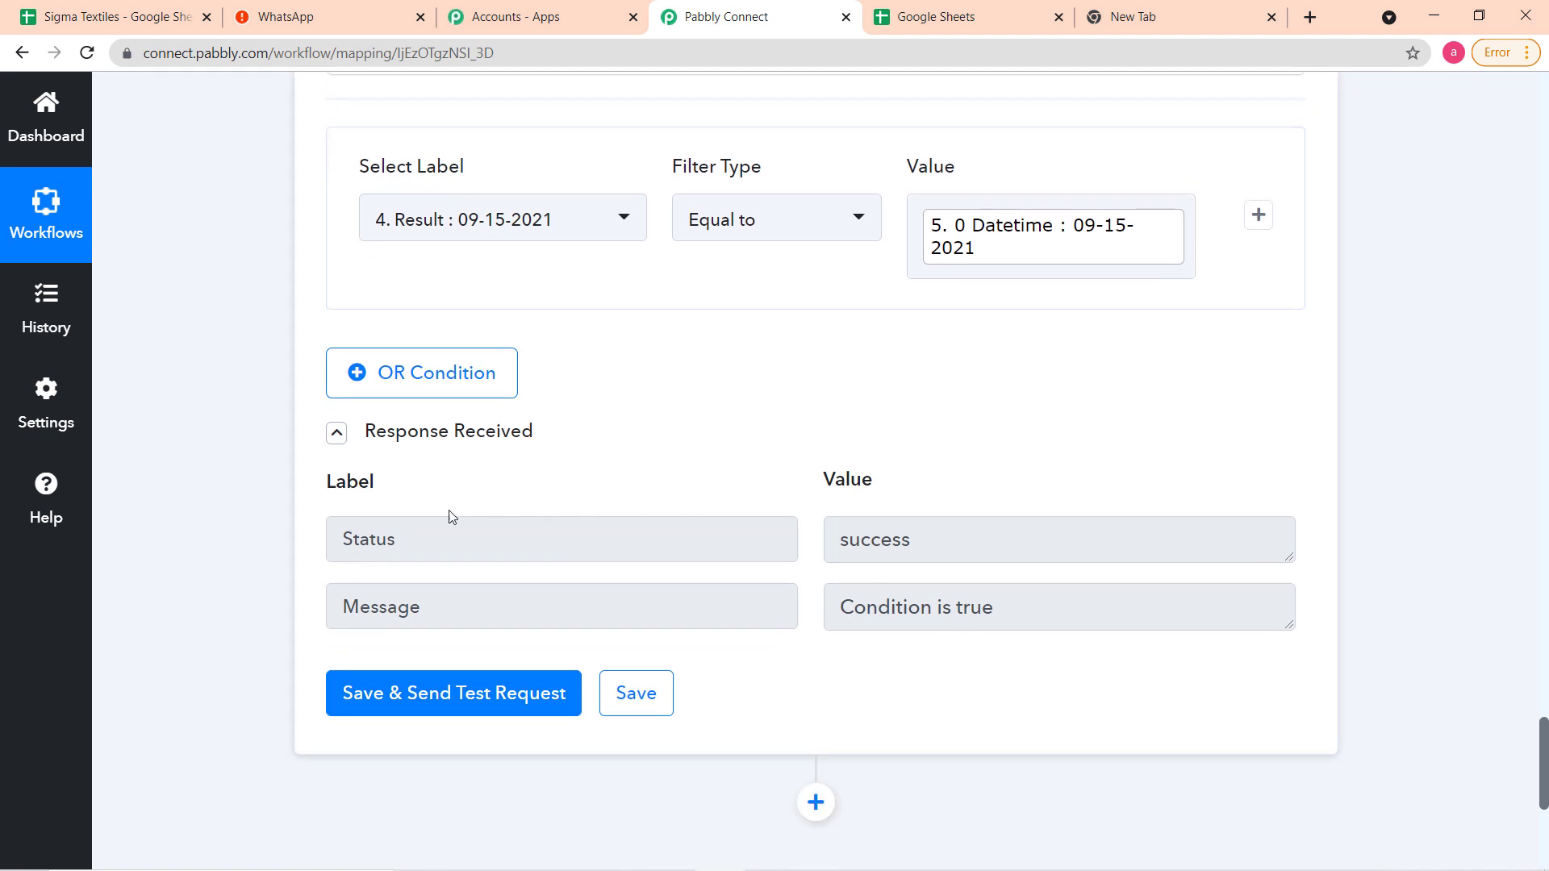
scroll(213, 492, "down", 1)
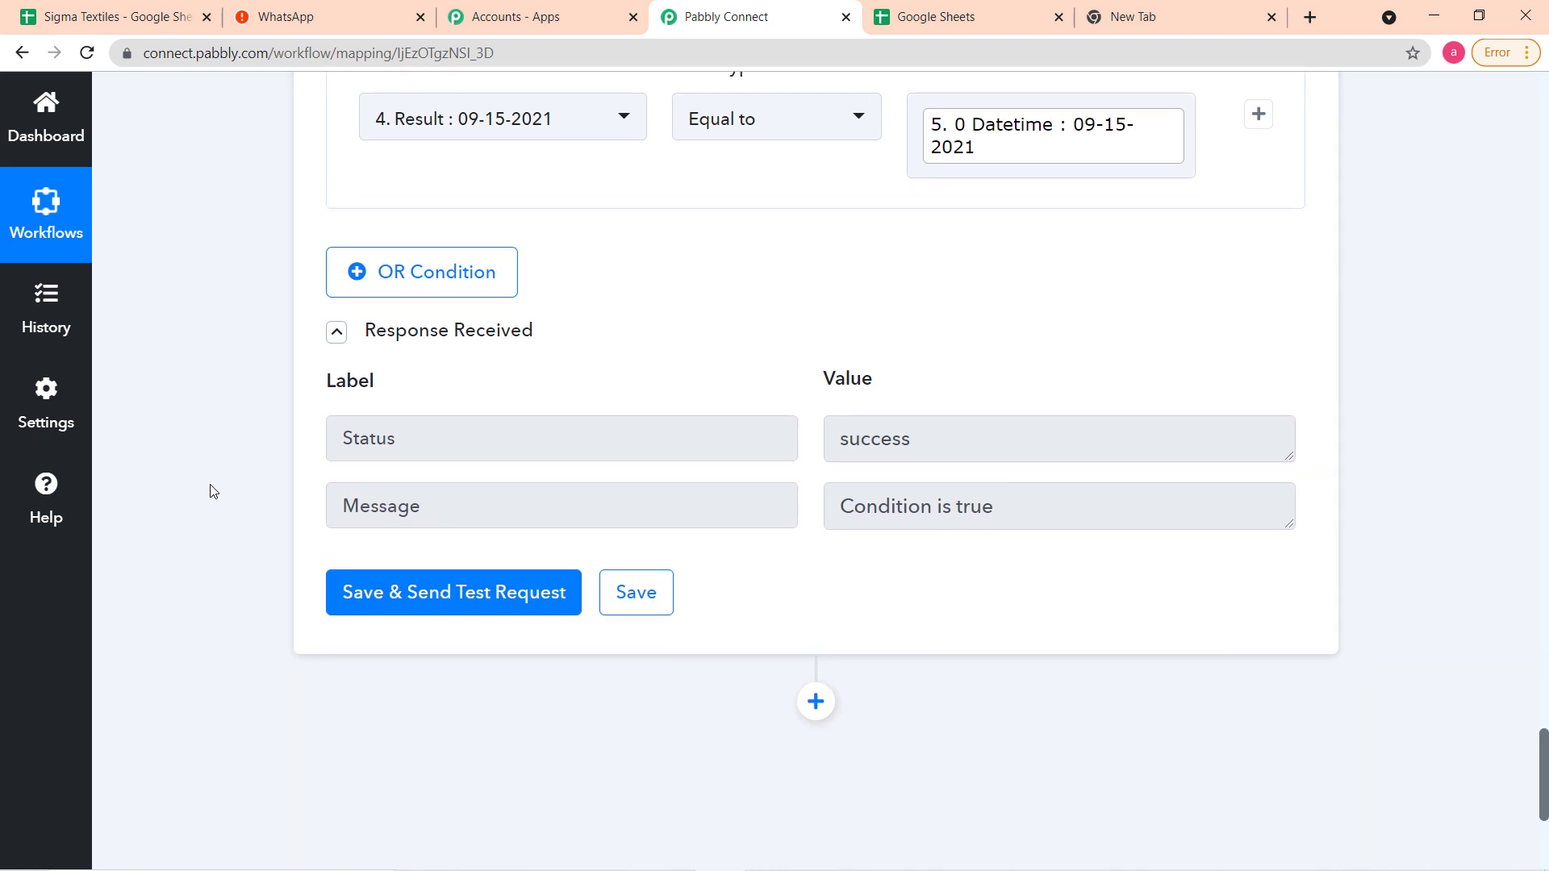
scroll(212, 492, "down", 1)
scroll(213, 491, "down", 1)
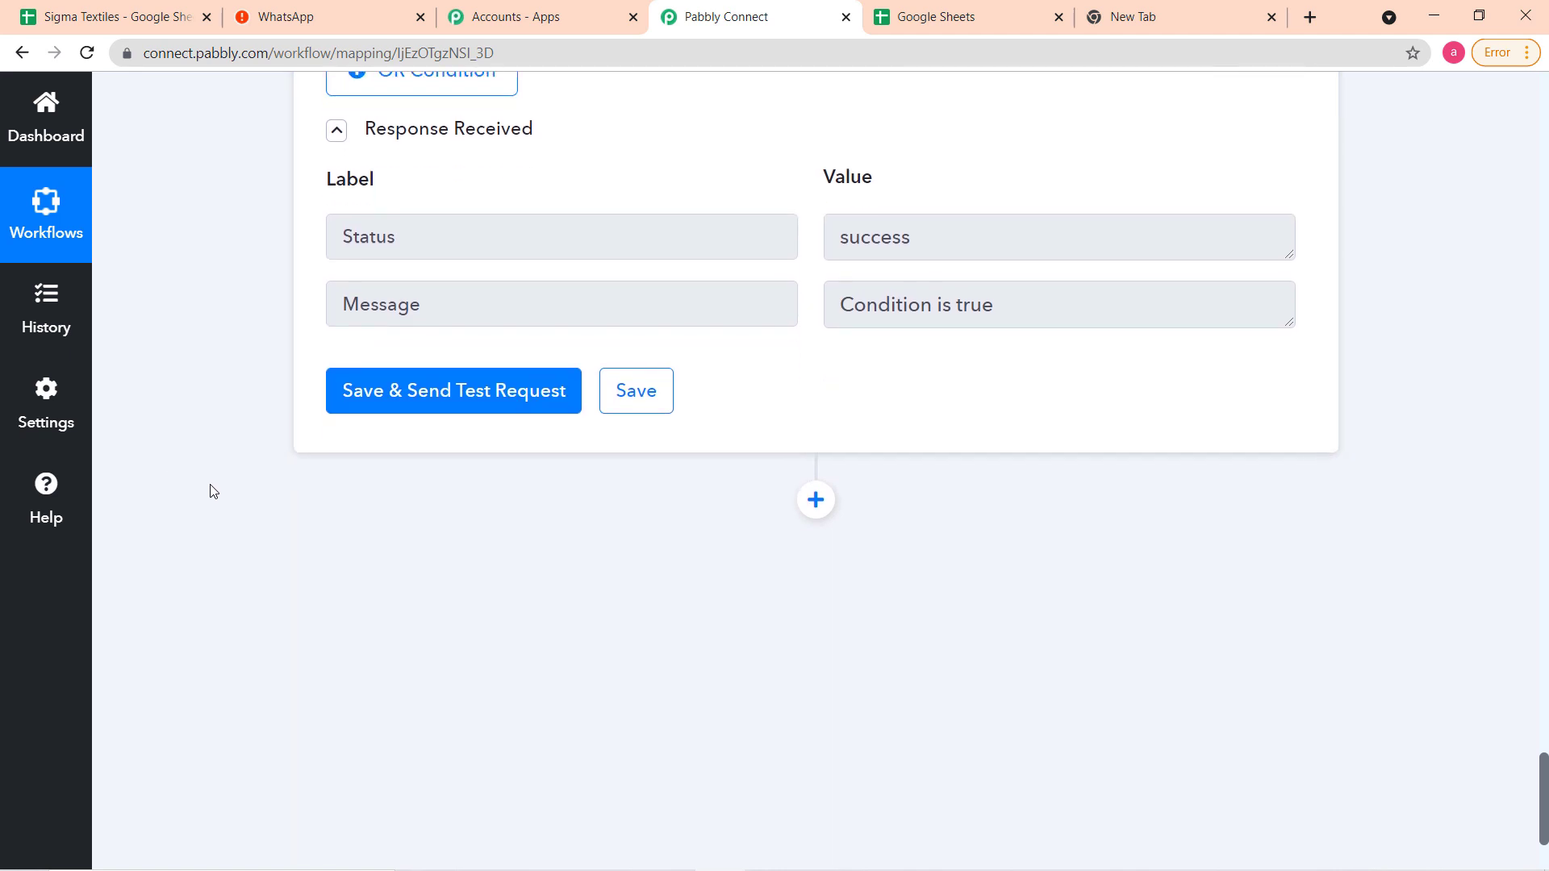
Add an action after the Filter step with WATI as the app and Send Template Message as the action event.
left_click(813, 503)
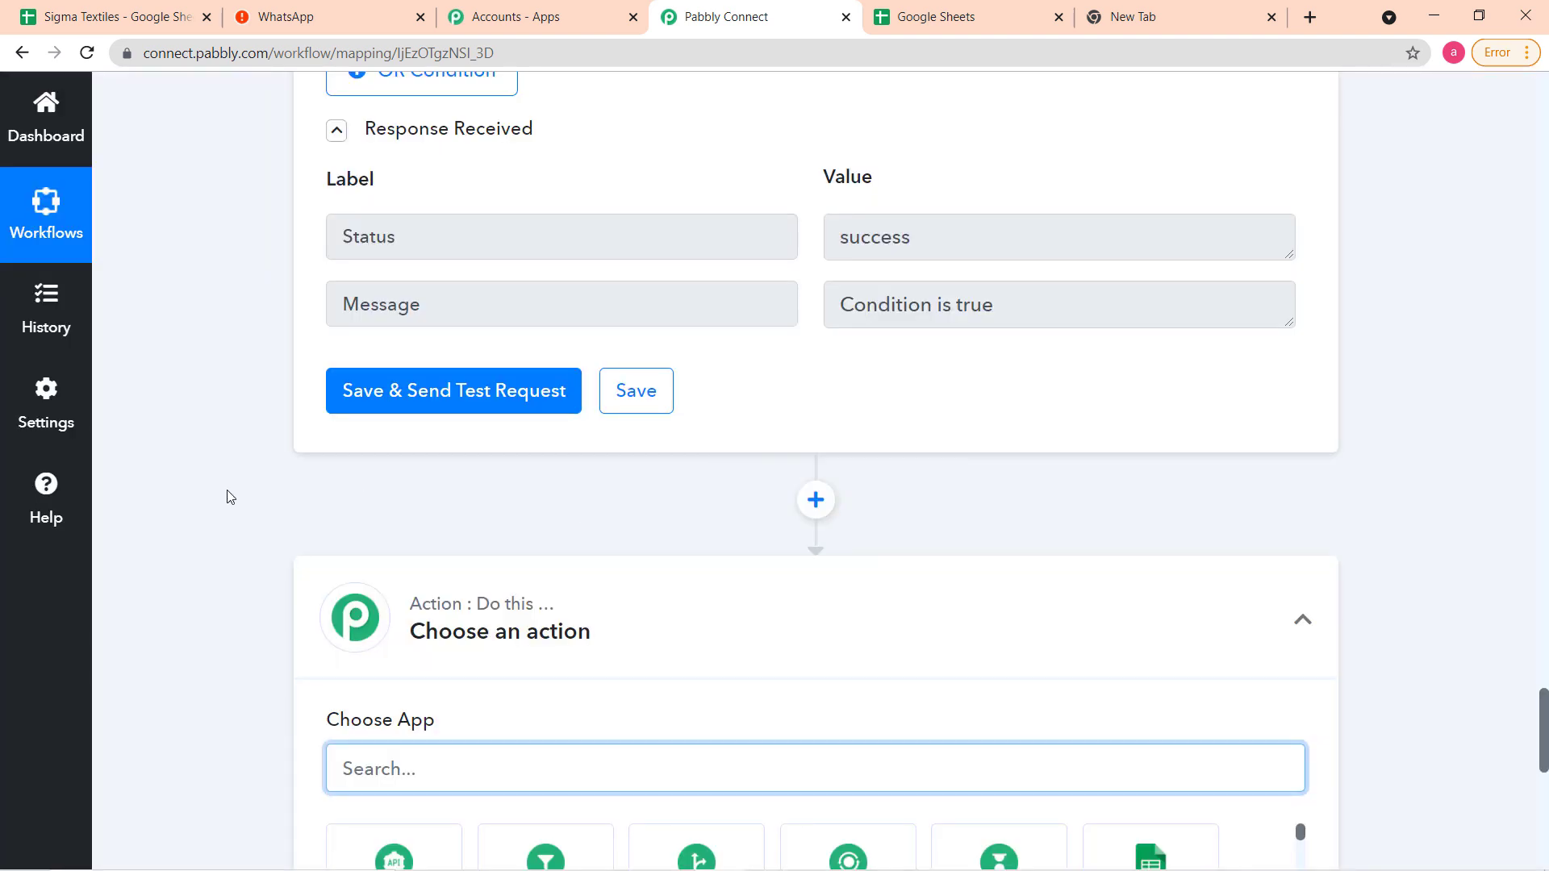
scroll(228, 495, "down", 1)
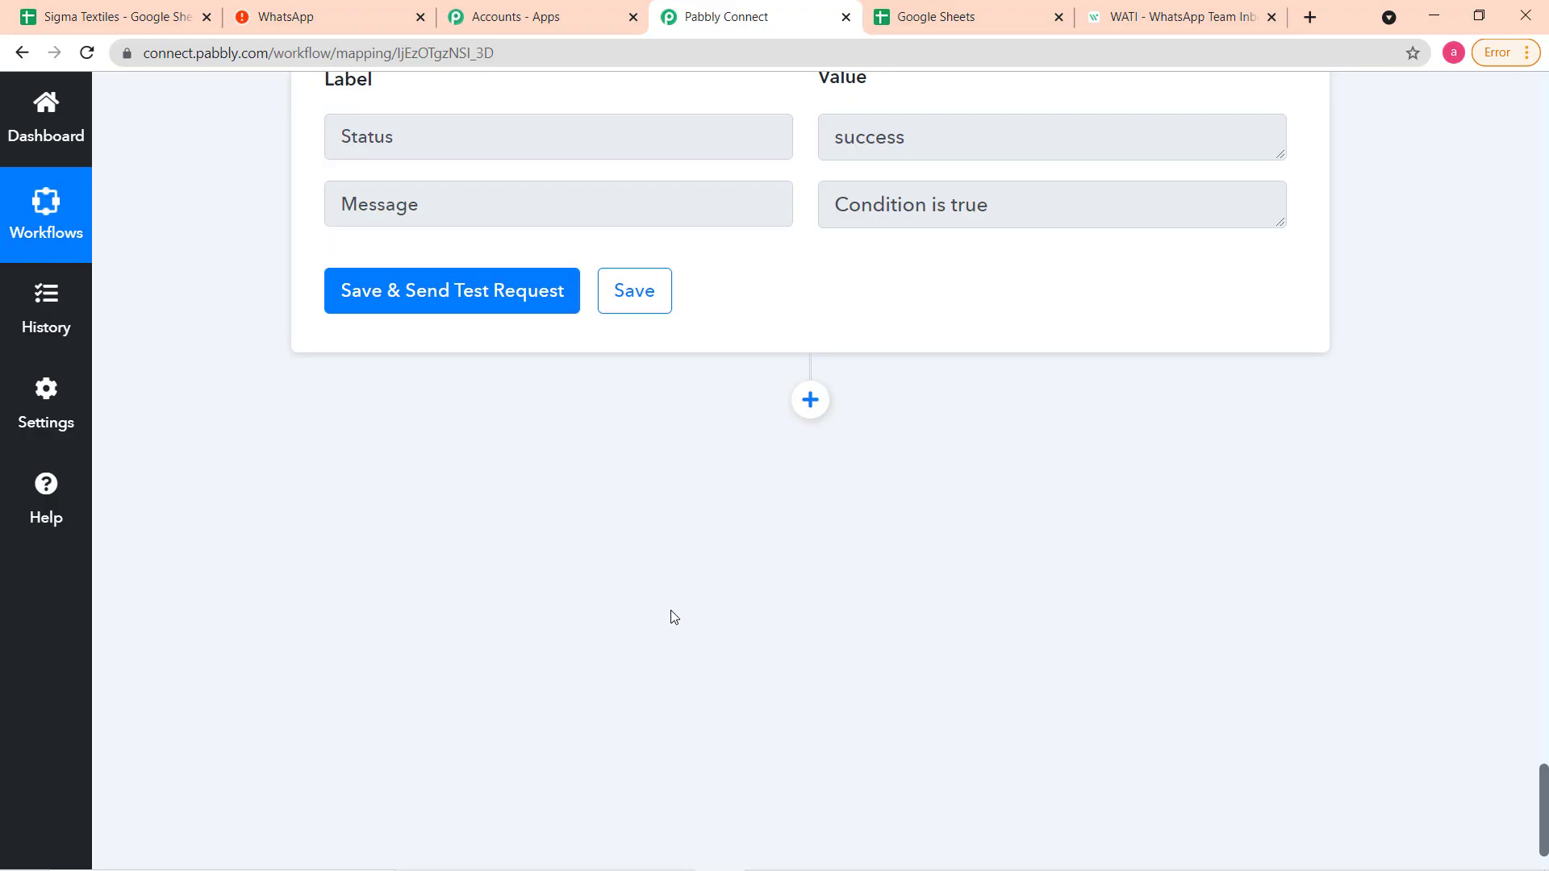
left_click(808, 401)
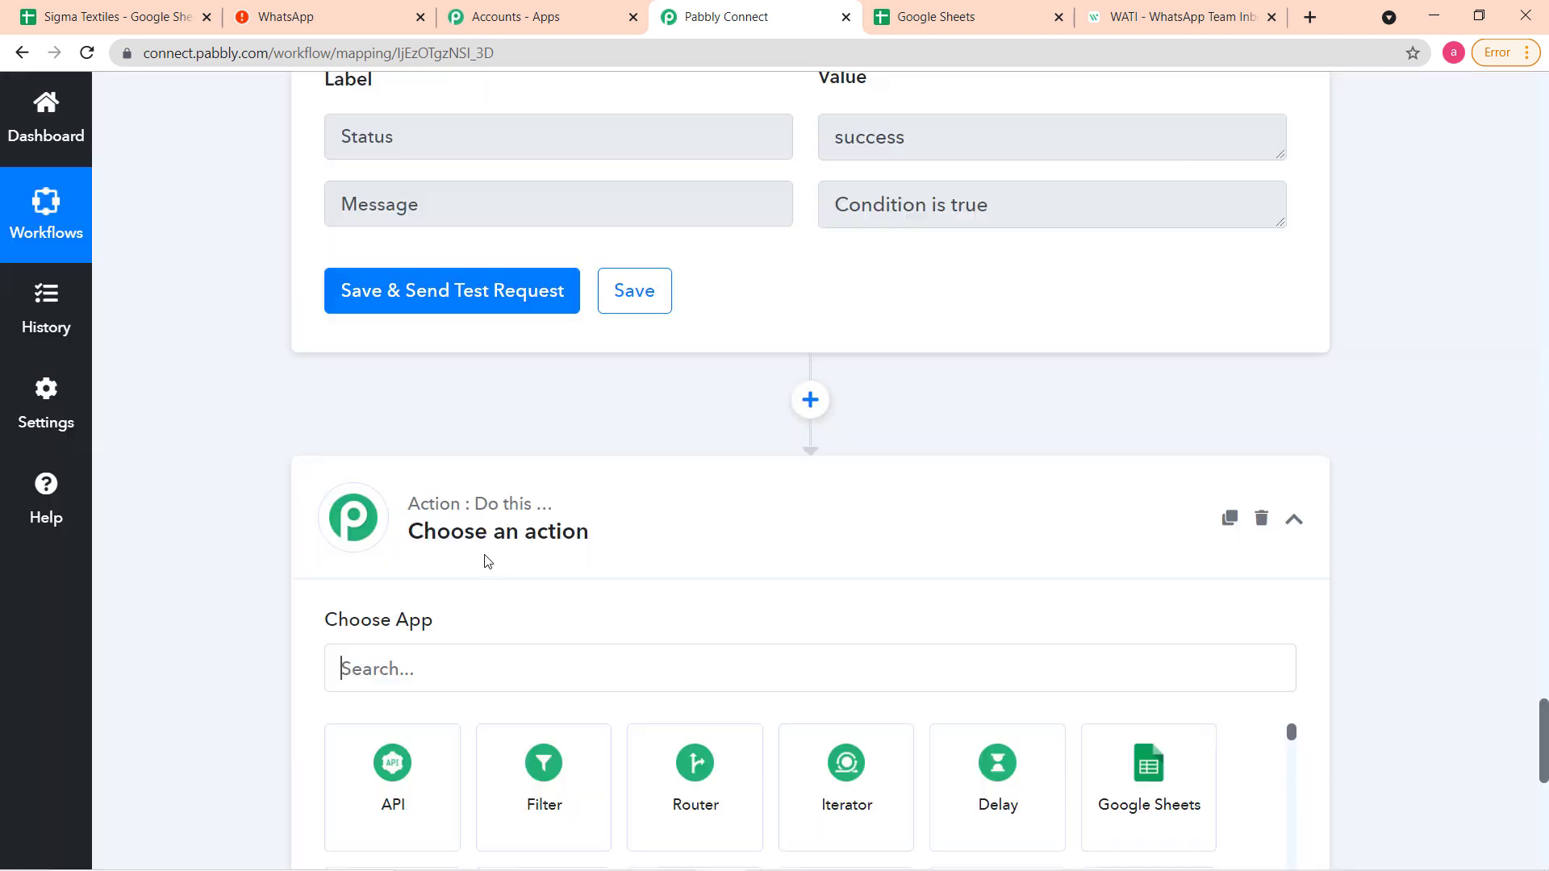
type("wati")
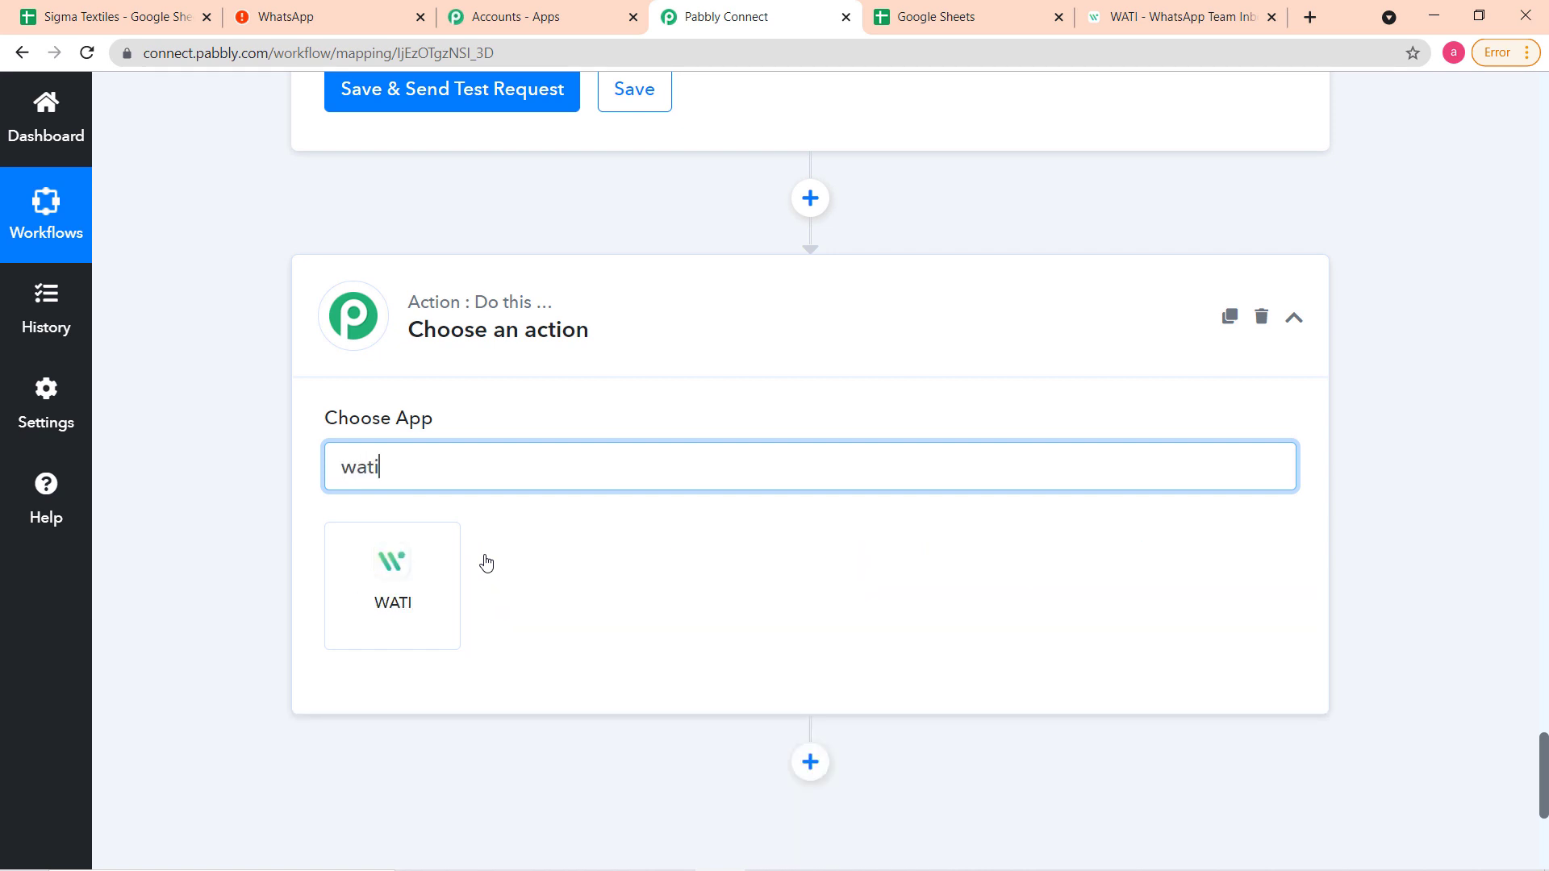
left_click(416, 570)
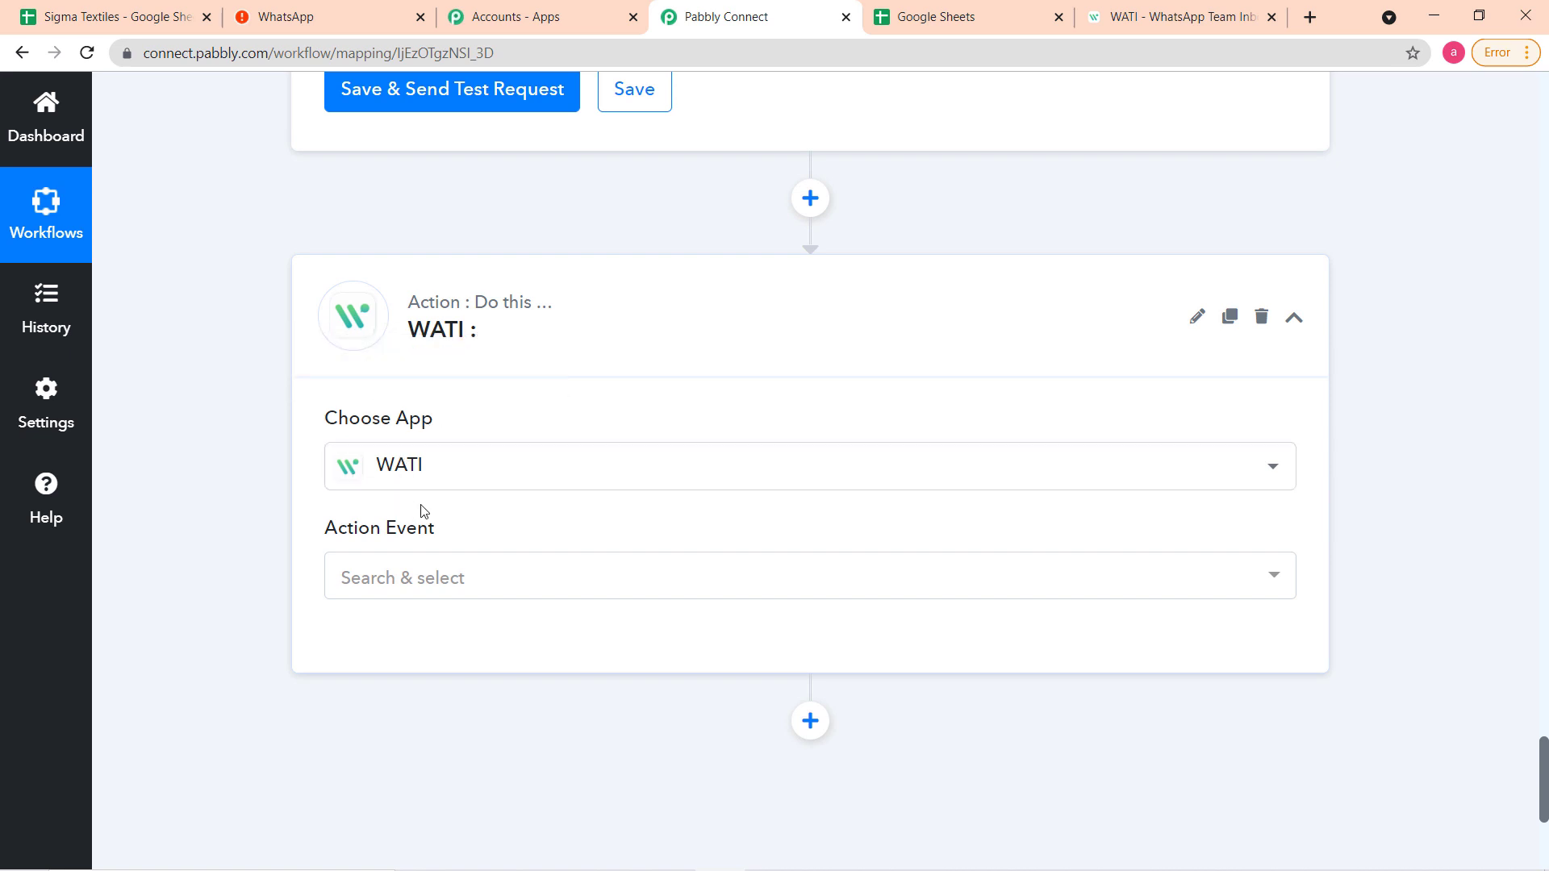
left_click(493, 596)
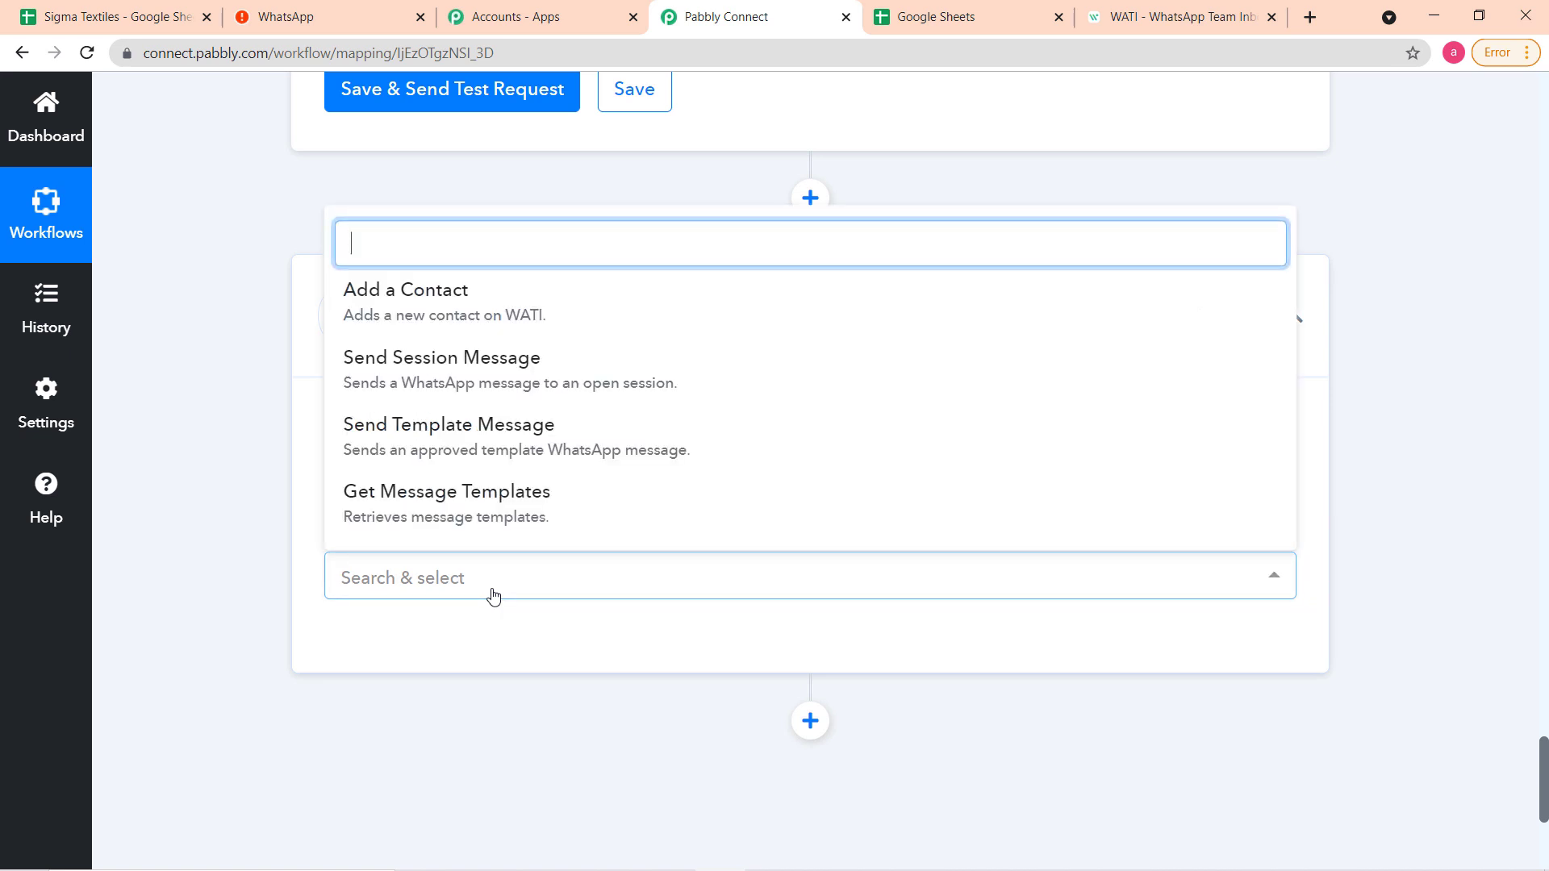
left_click(381, 446)
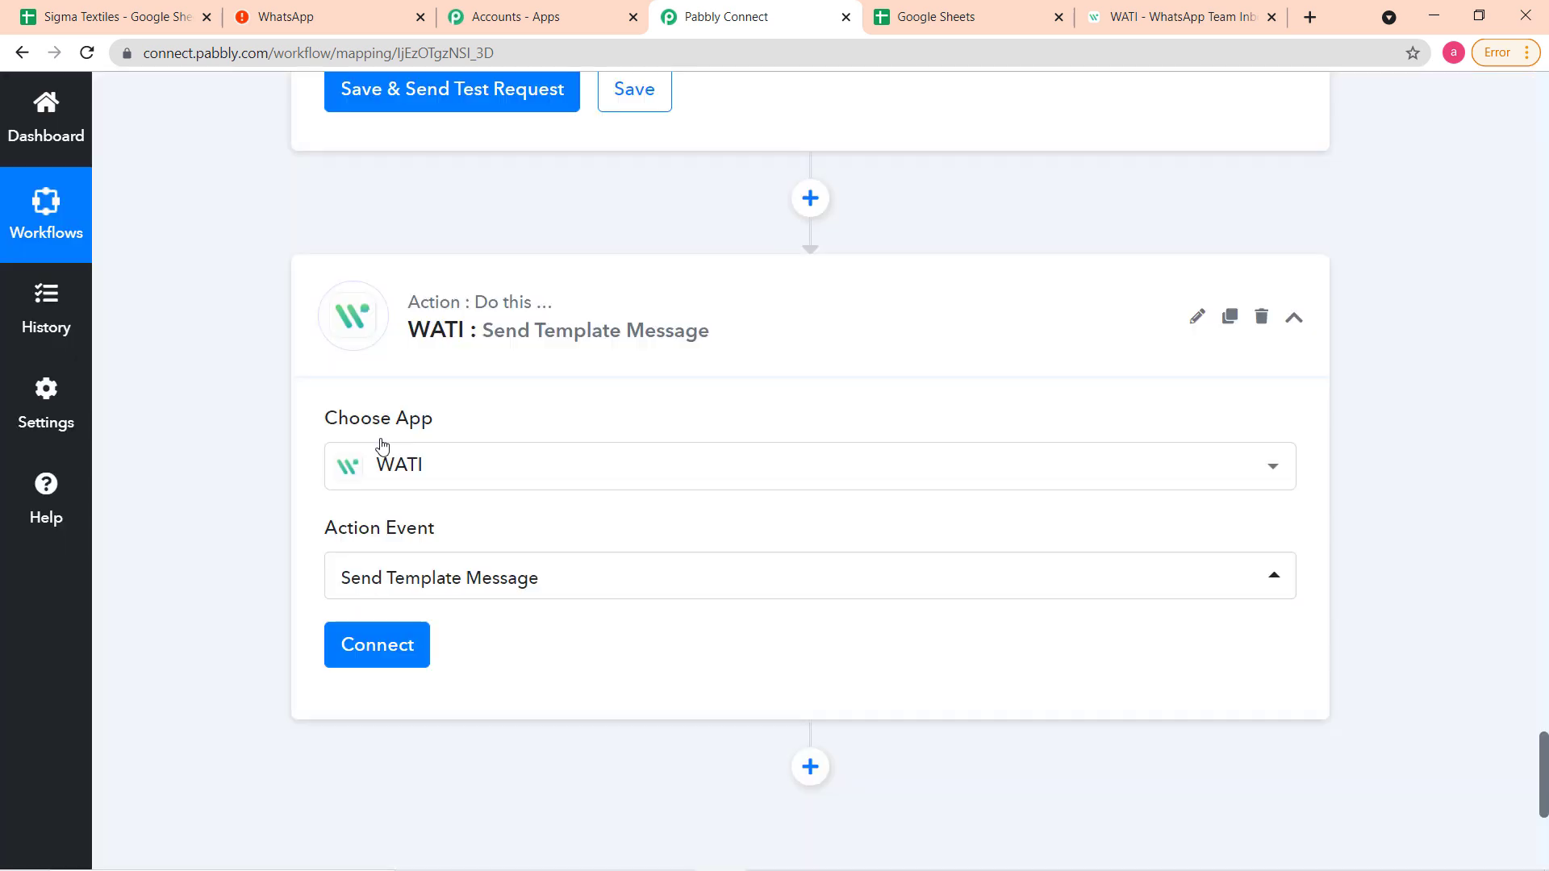
Start a new WATI connection and fill in its API Endpoint with the one copied from WATI's API Docs.
left_click(380, 655)
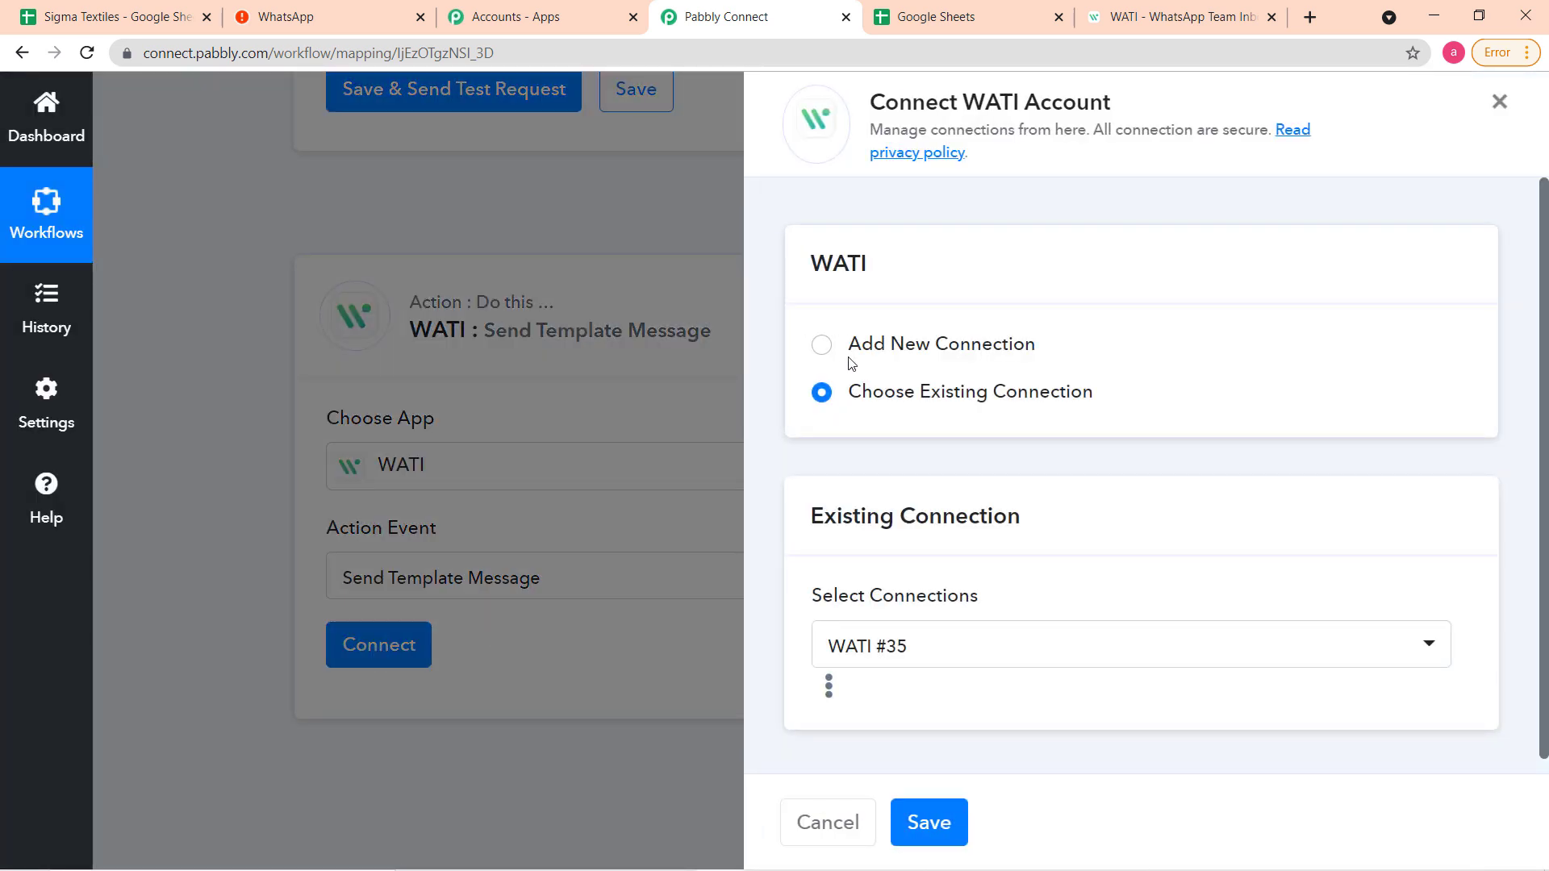
left_click(821, 347)
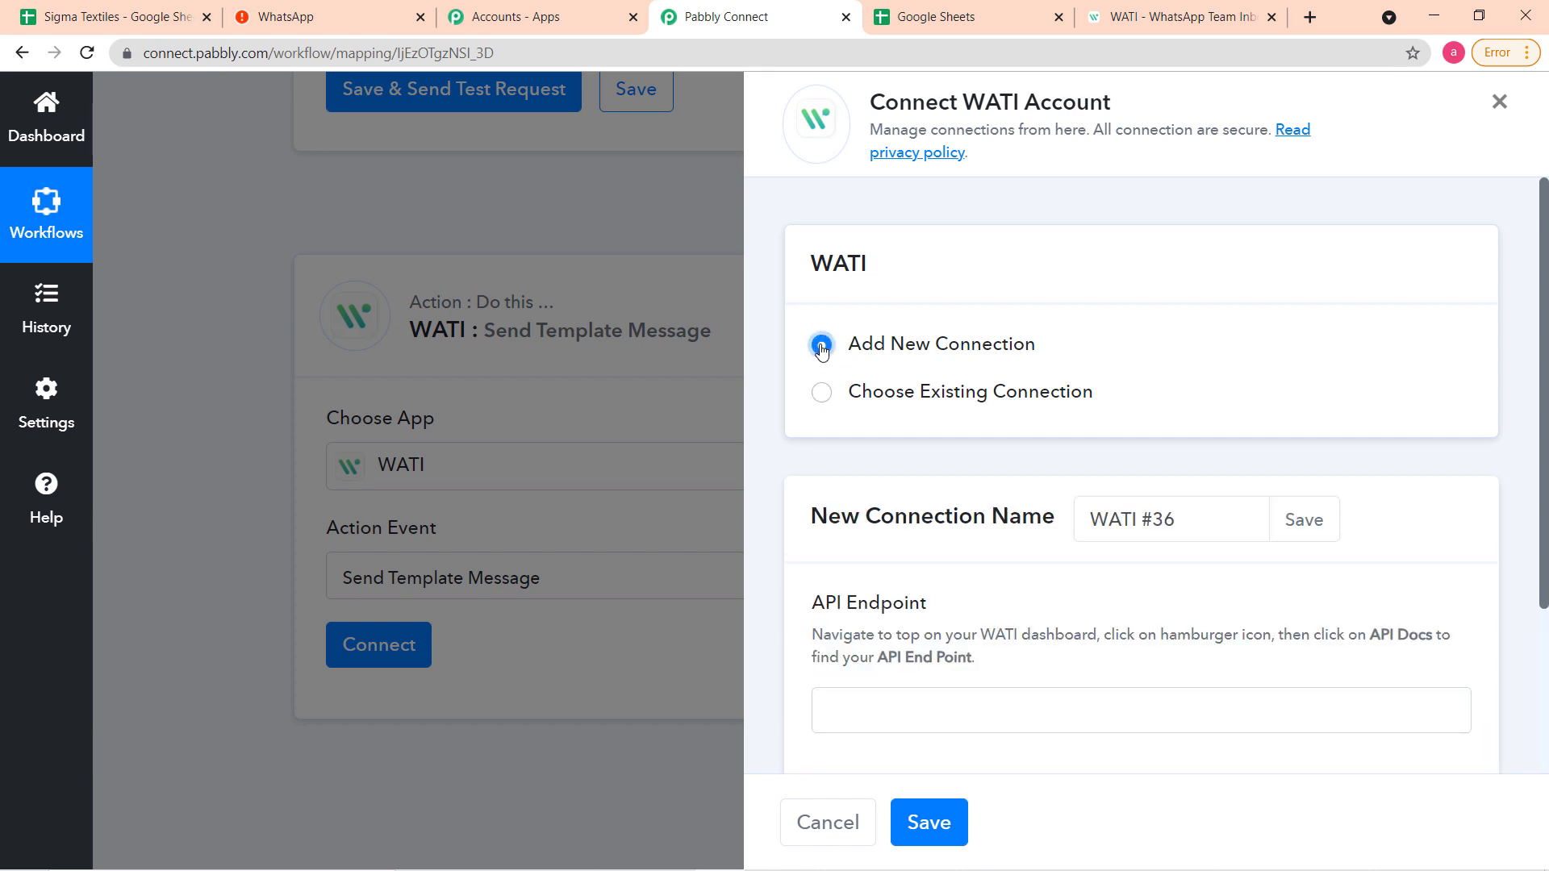
scroll(902, 393, "down", 3)
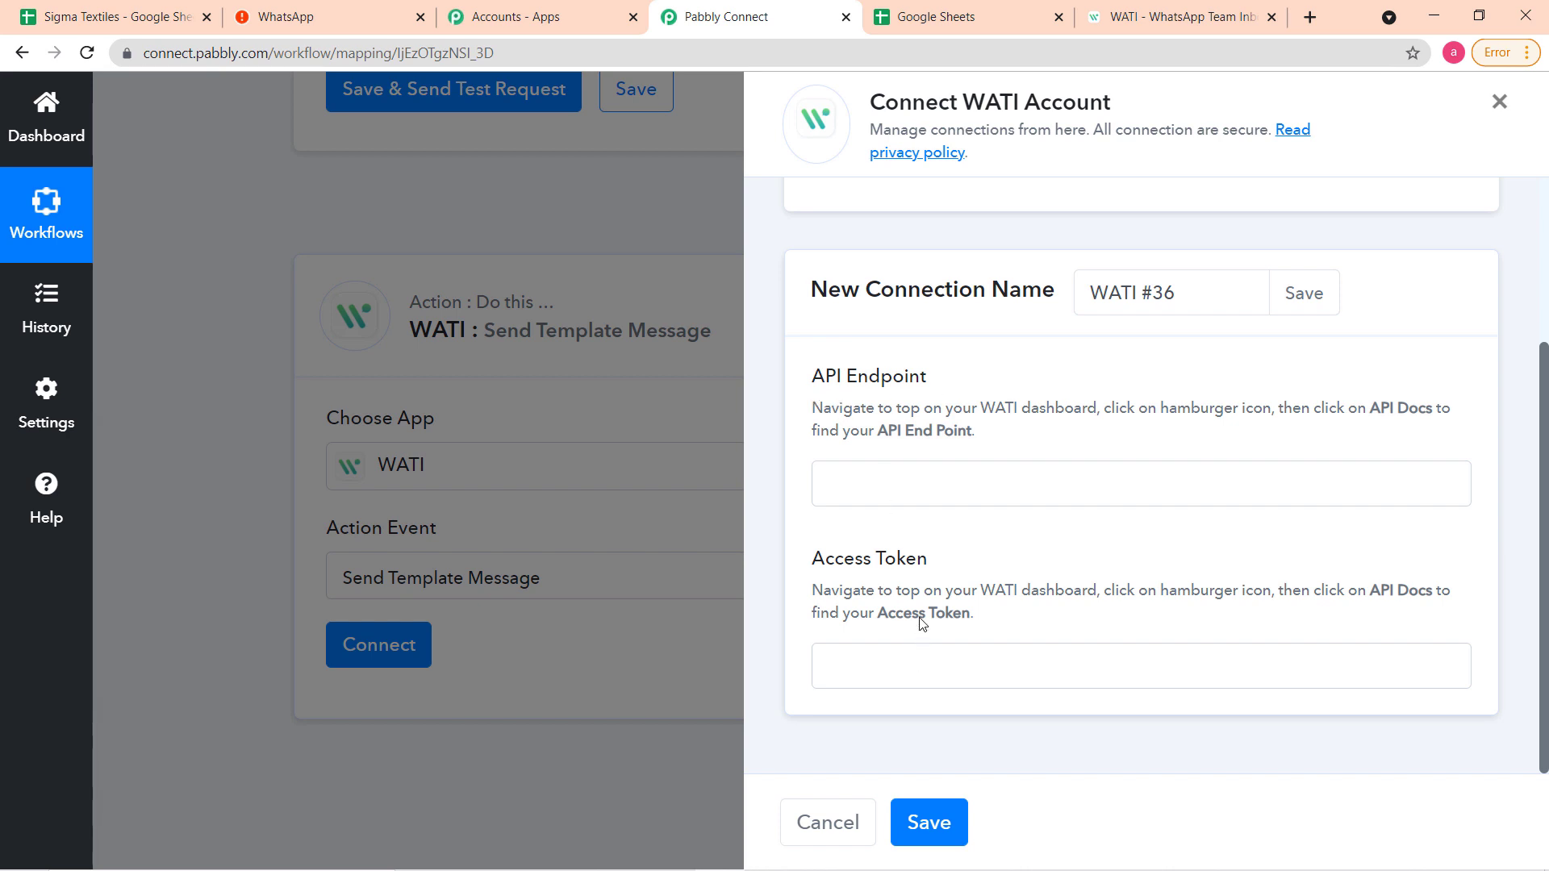
left_click(1165, 27)
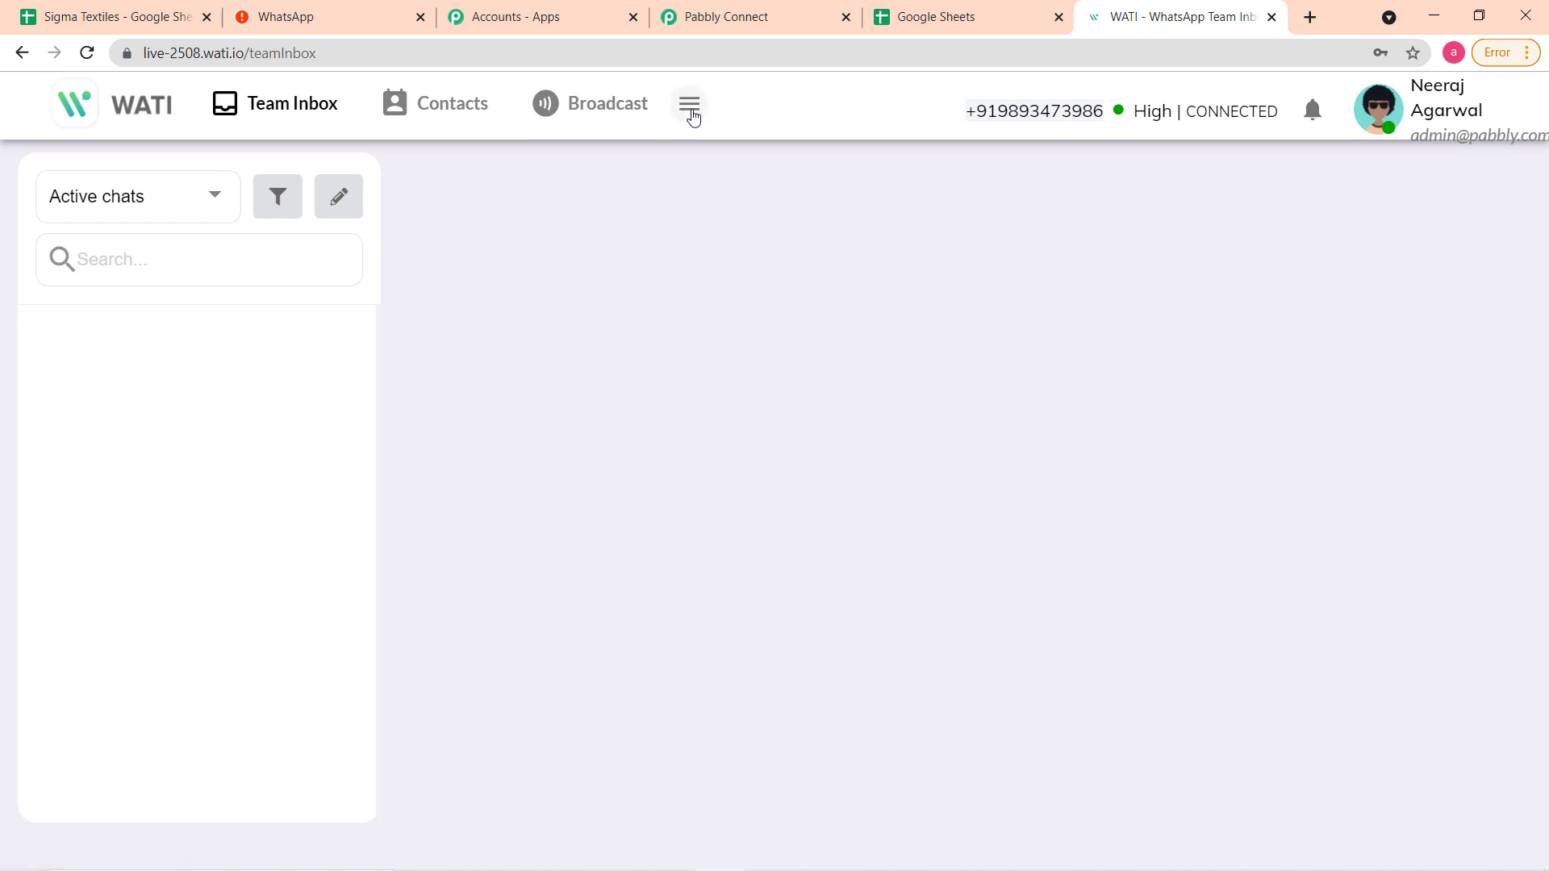
left_click(690, 113)
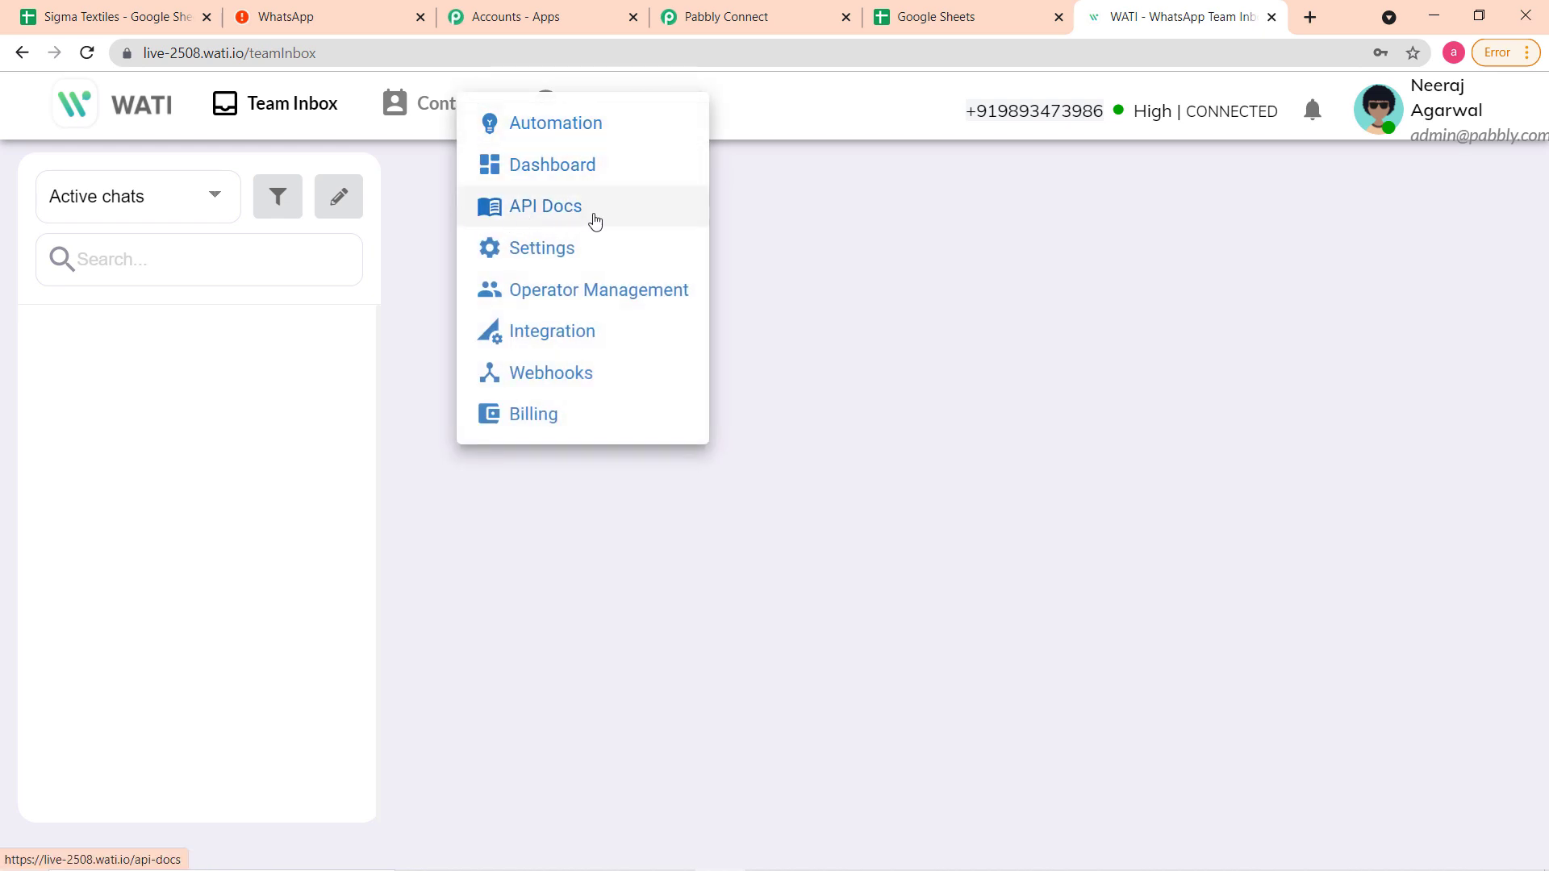
left_click(526, 213)
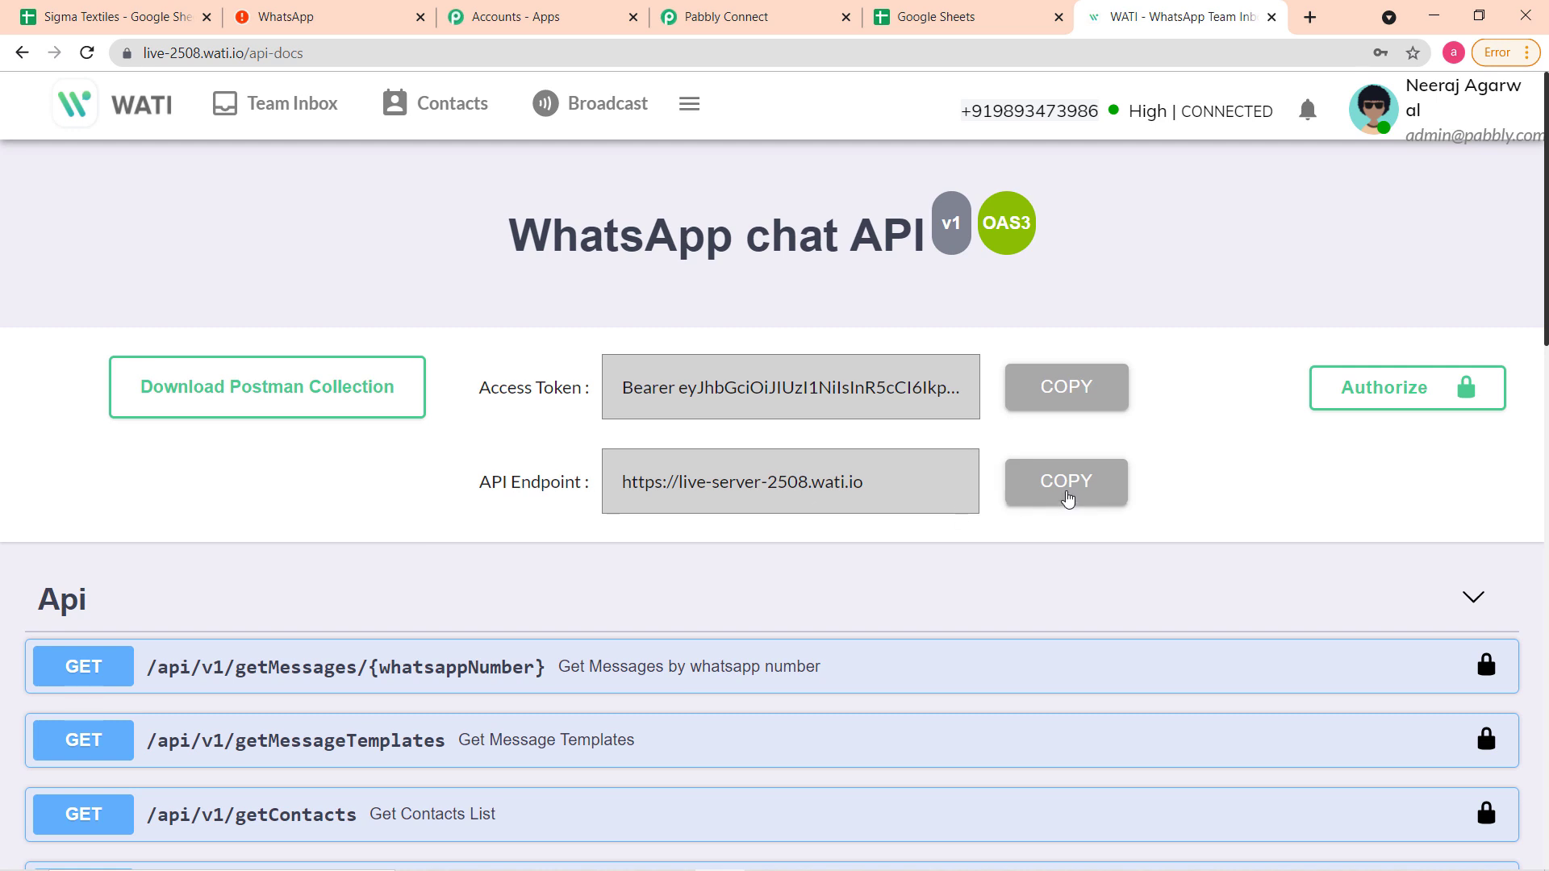
left_click(805, 27)
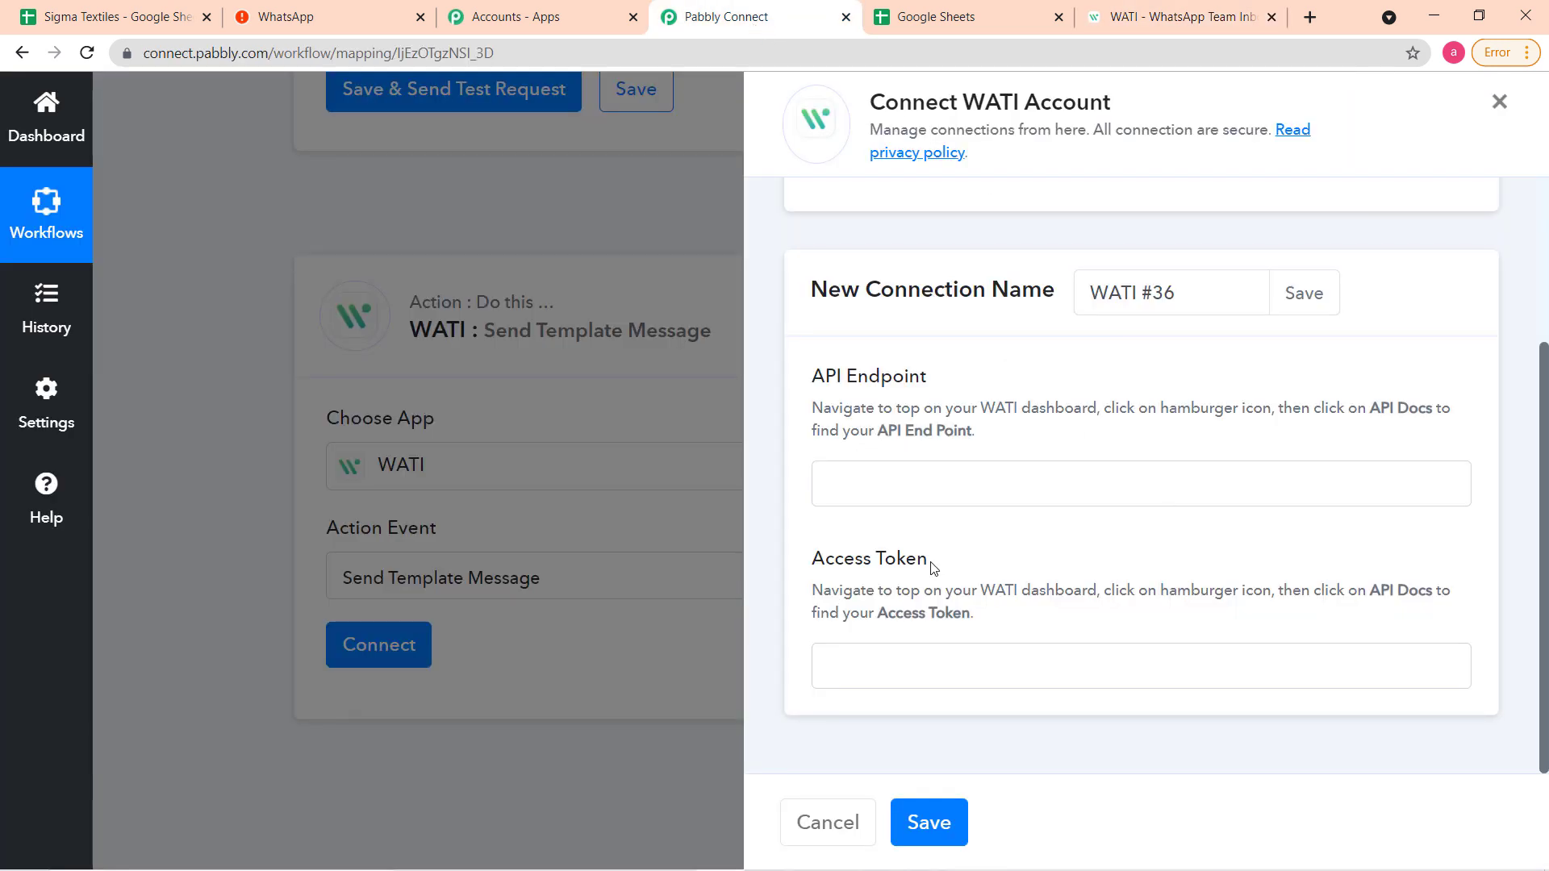
right_click(911, 477)
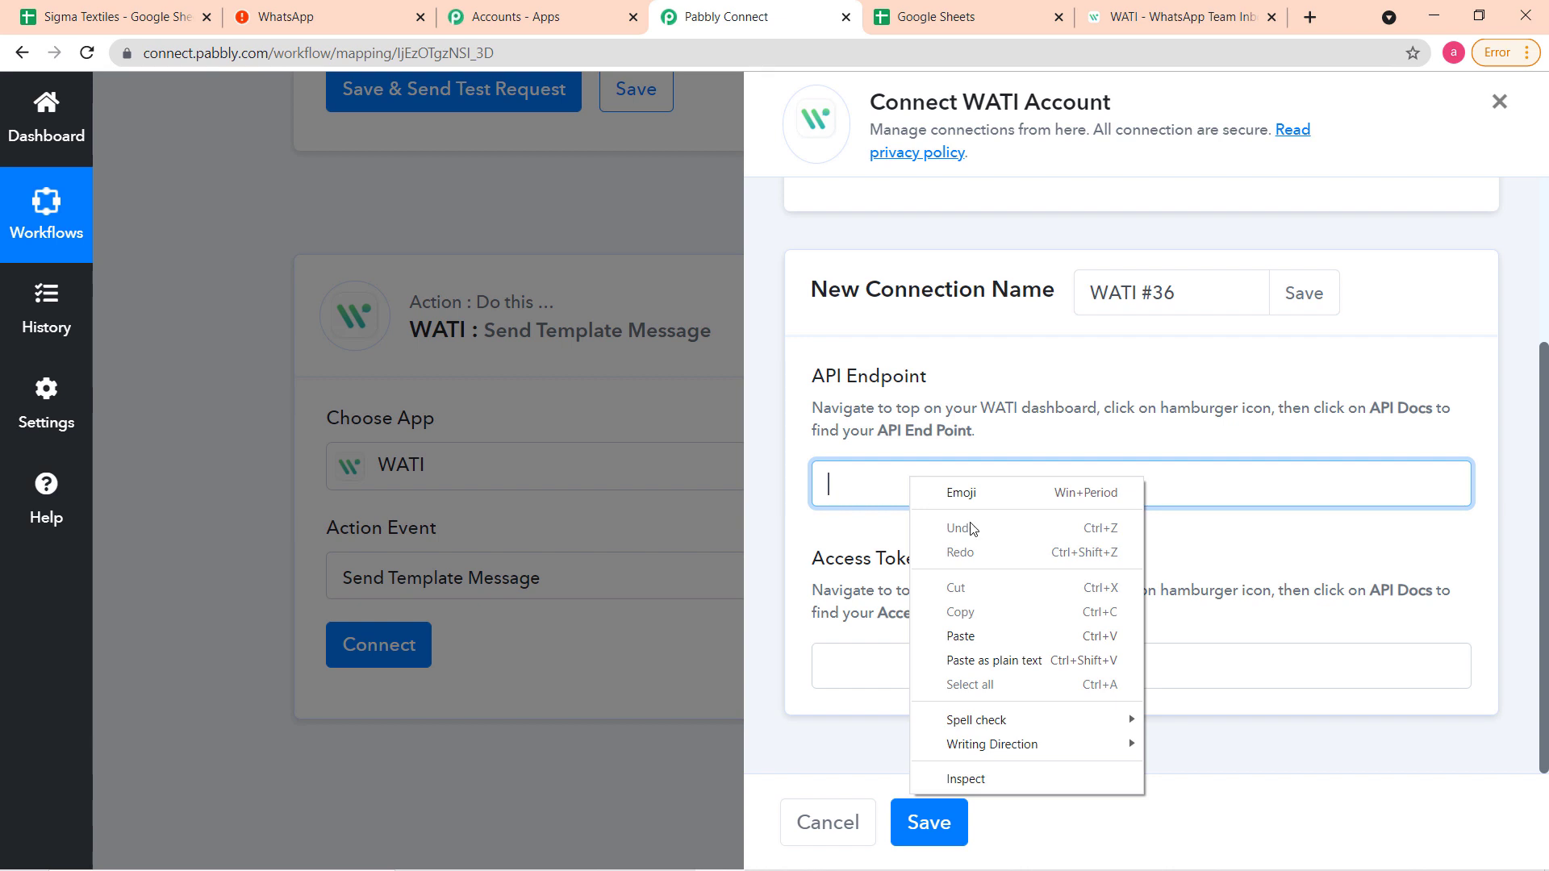
left_click(988, 636)
Copy the access token from WATI's API Docs into the new connection's Access Token field and save the connection.
left_click(1178, 17)
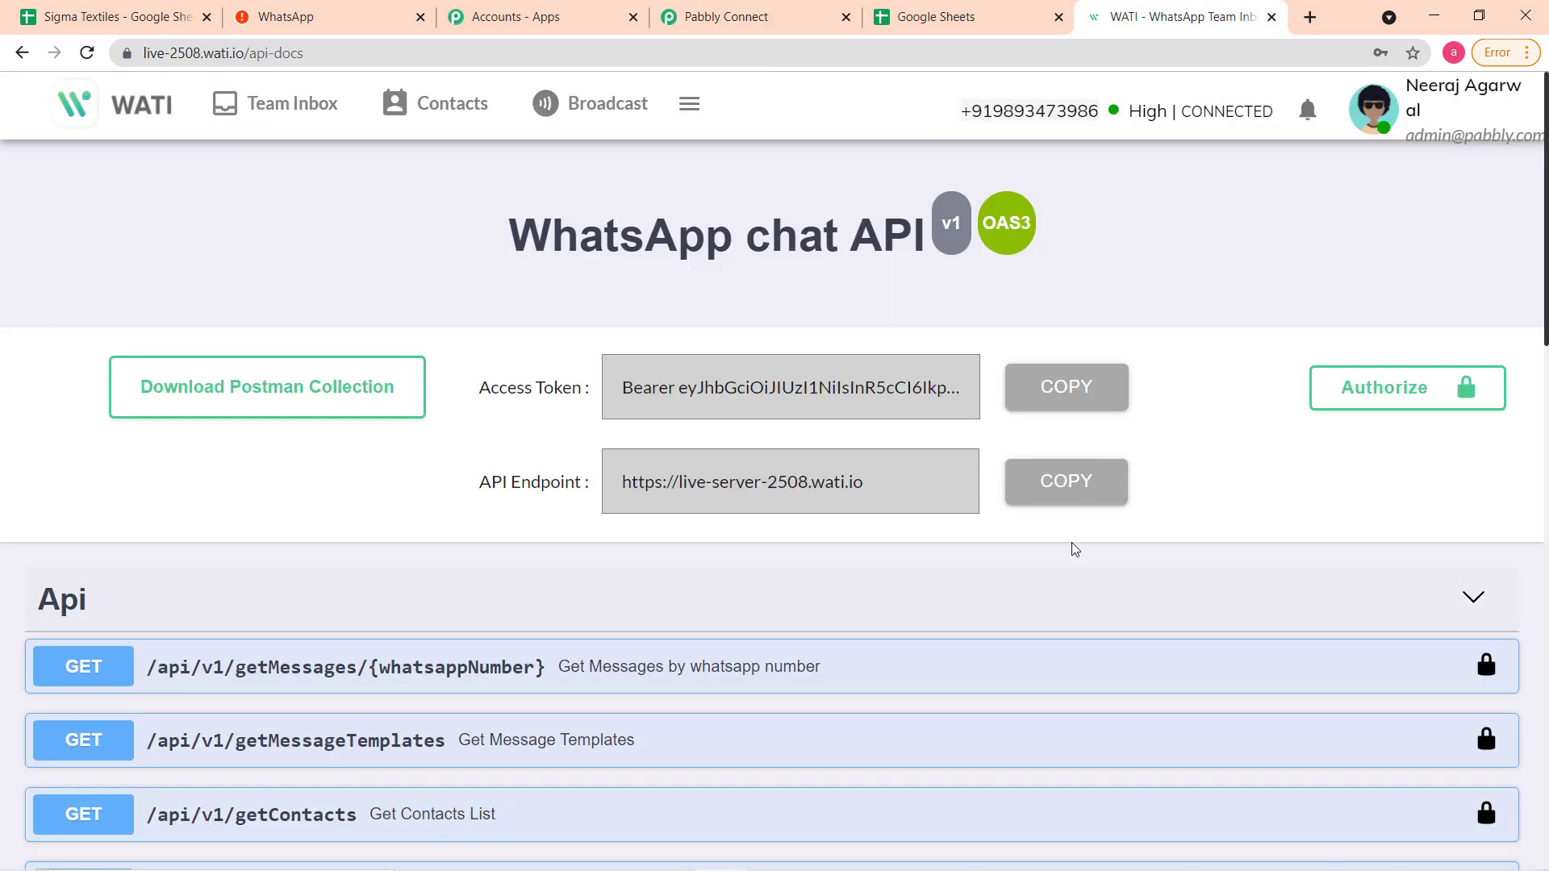
left_click(1089, 397)
left_click(737, 24)
right_click(943, 657)
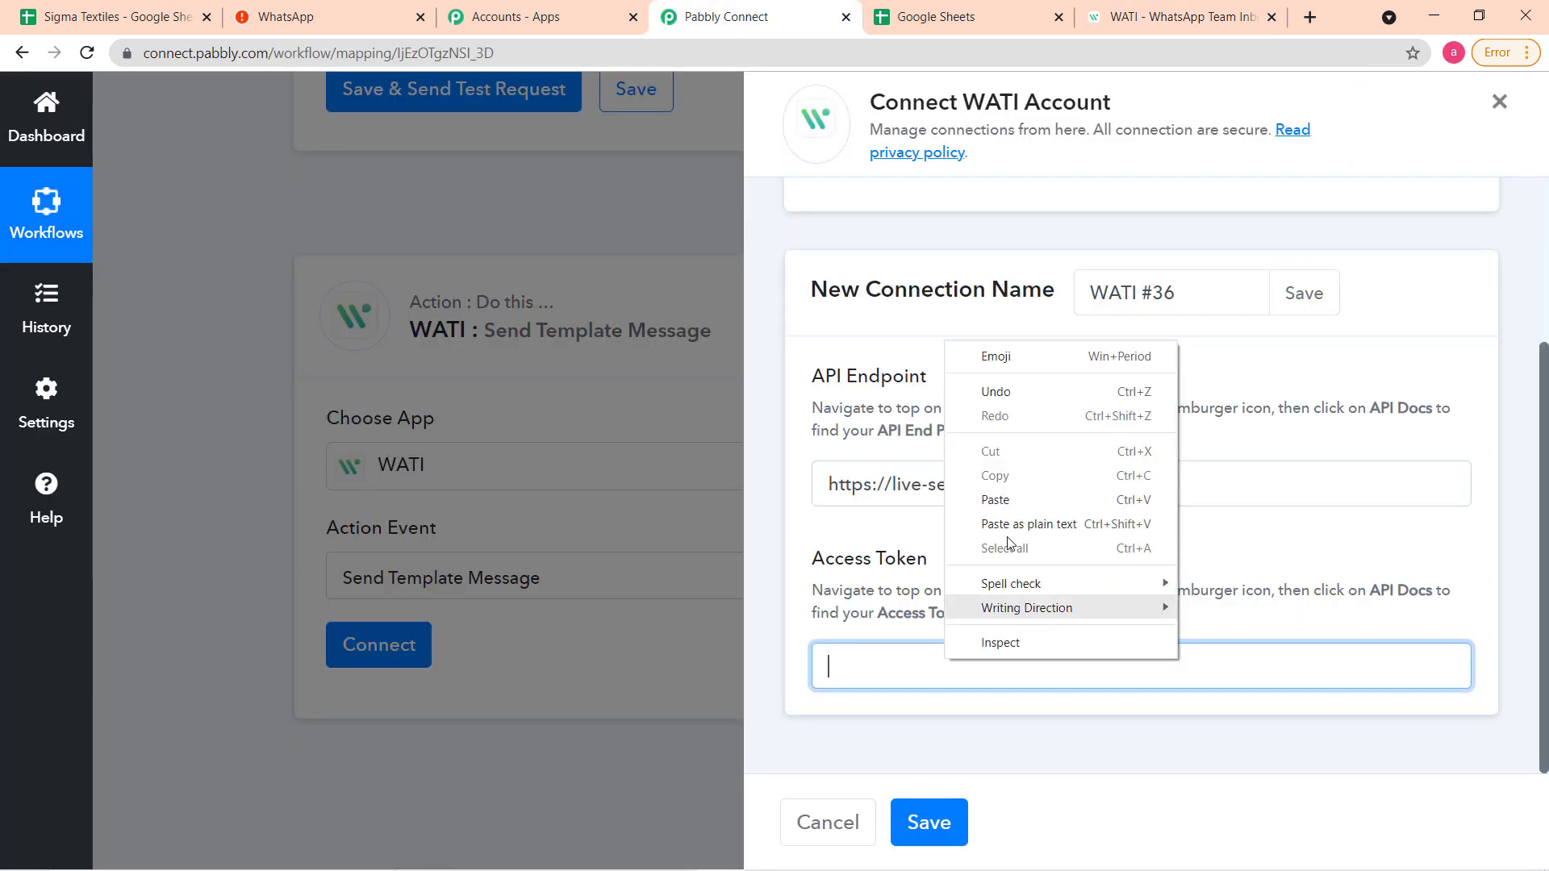
left_click(997, 500)
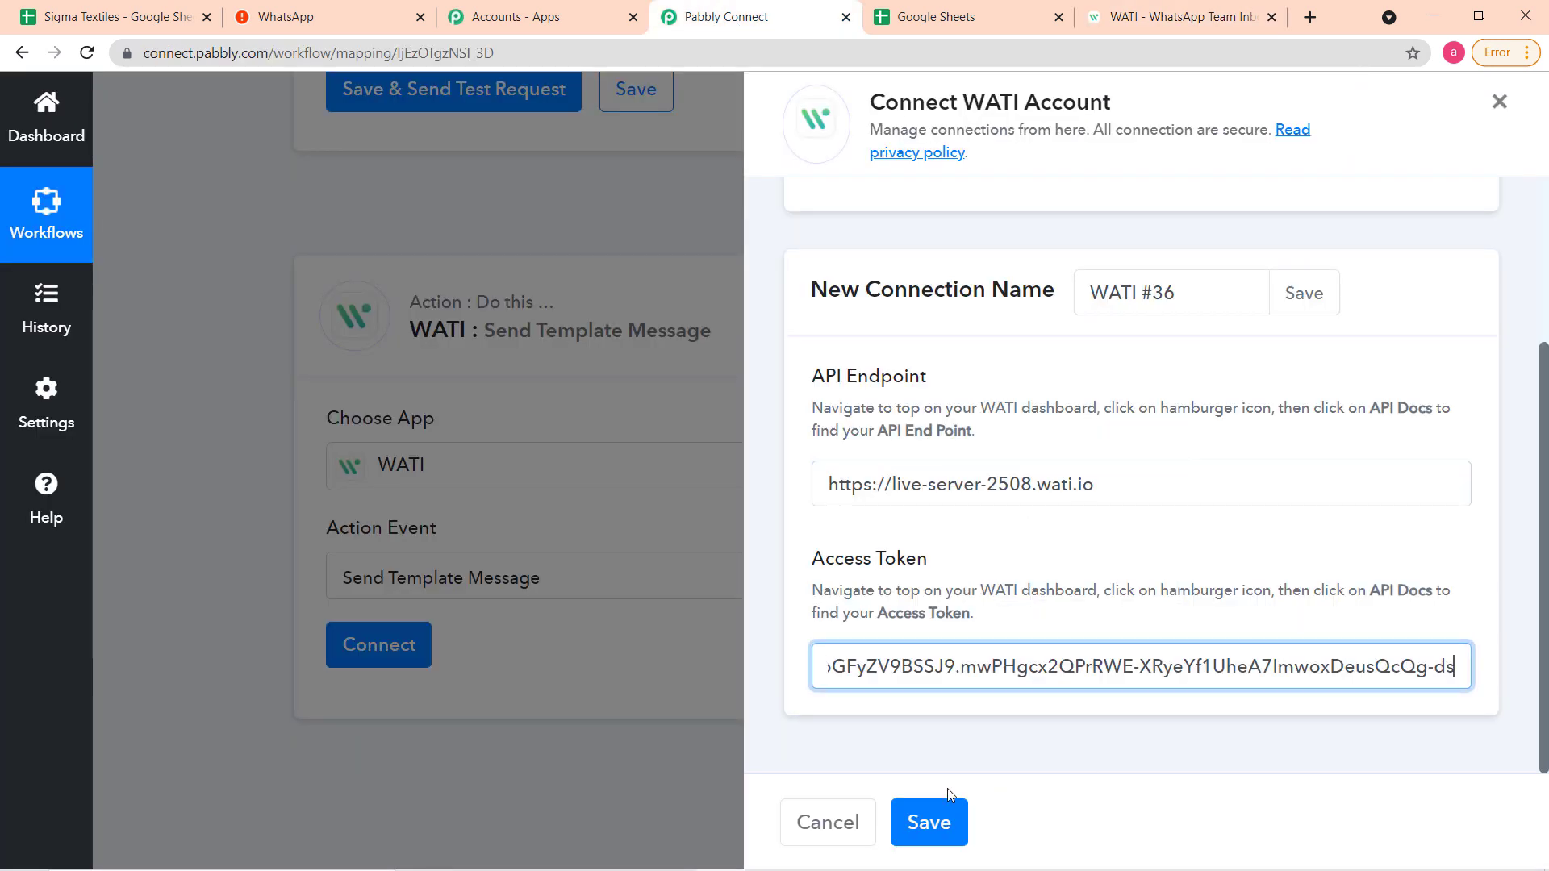
left_click(947, 829)
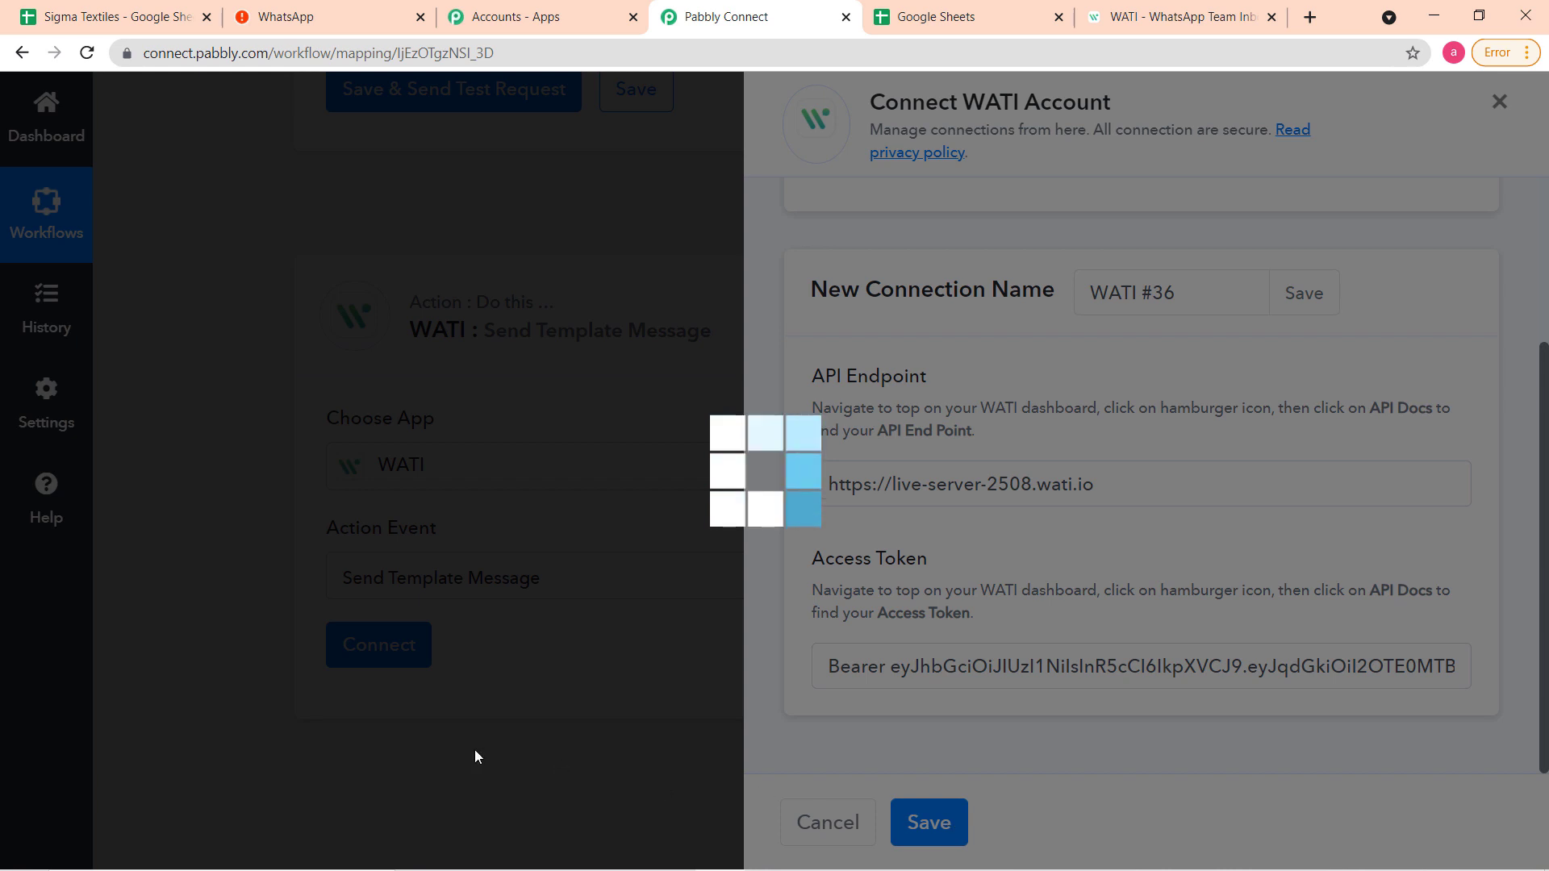
Examine the WATI template message fields and the Iterator step's response for the employee's mobile data.
scroll(606, 658, "down", 1)
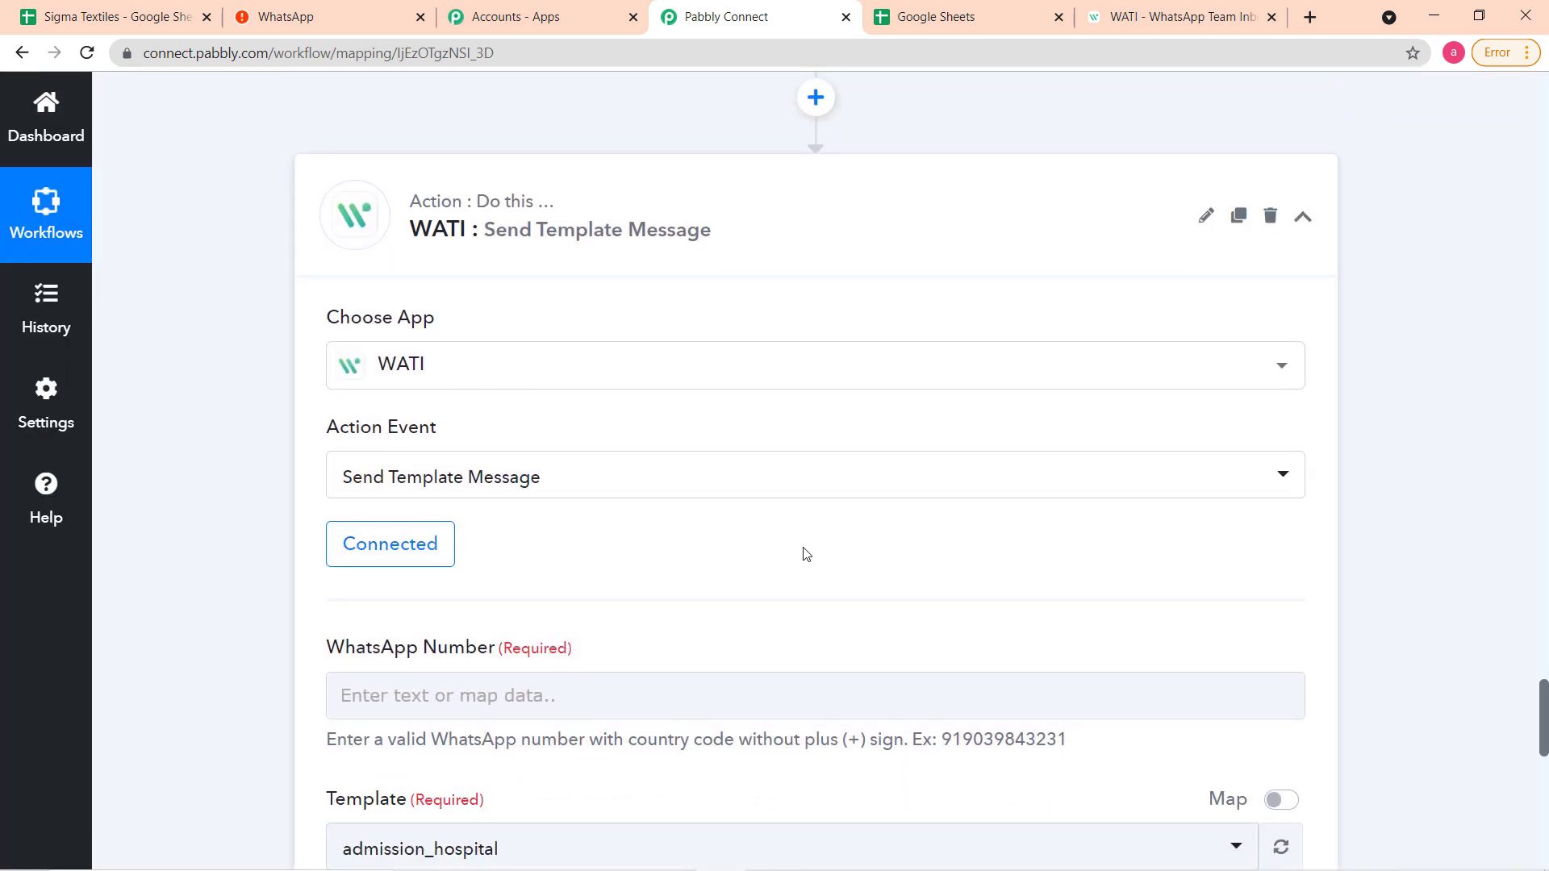
scroll(803, 554, "down", 2)
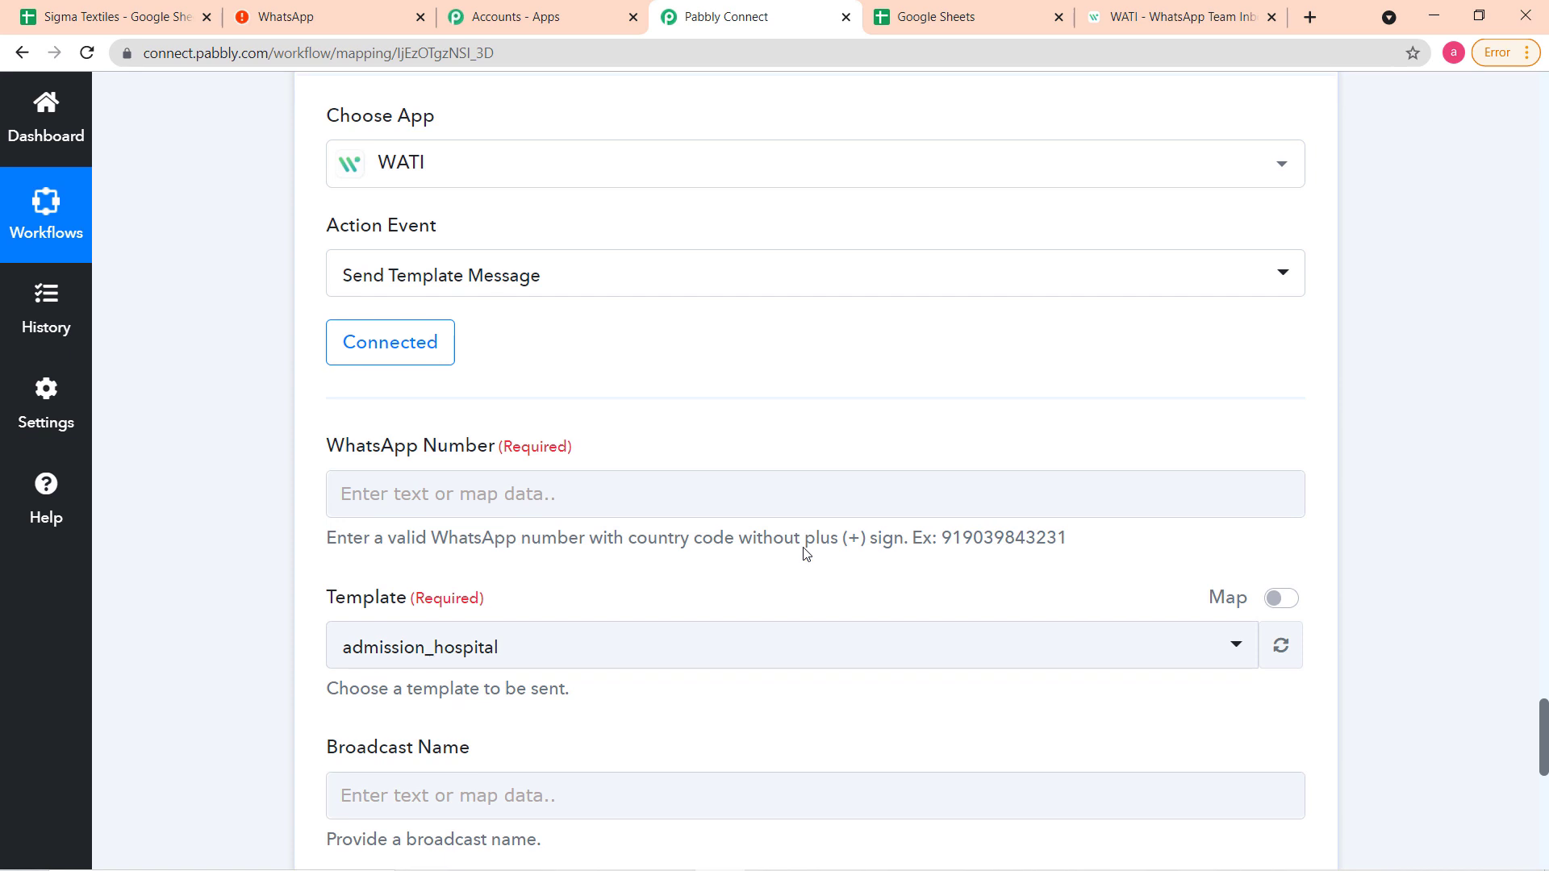
scroll(642, 559, "down", 1)
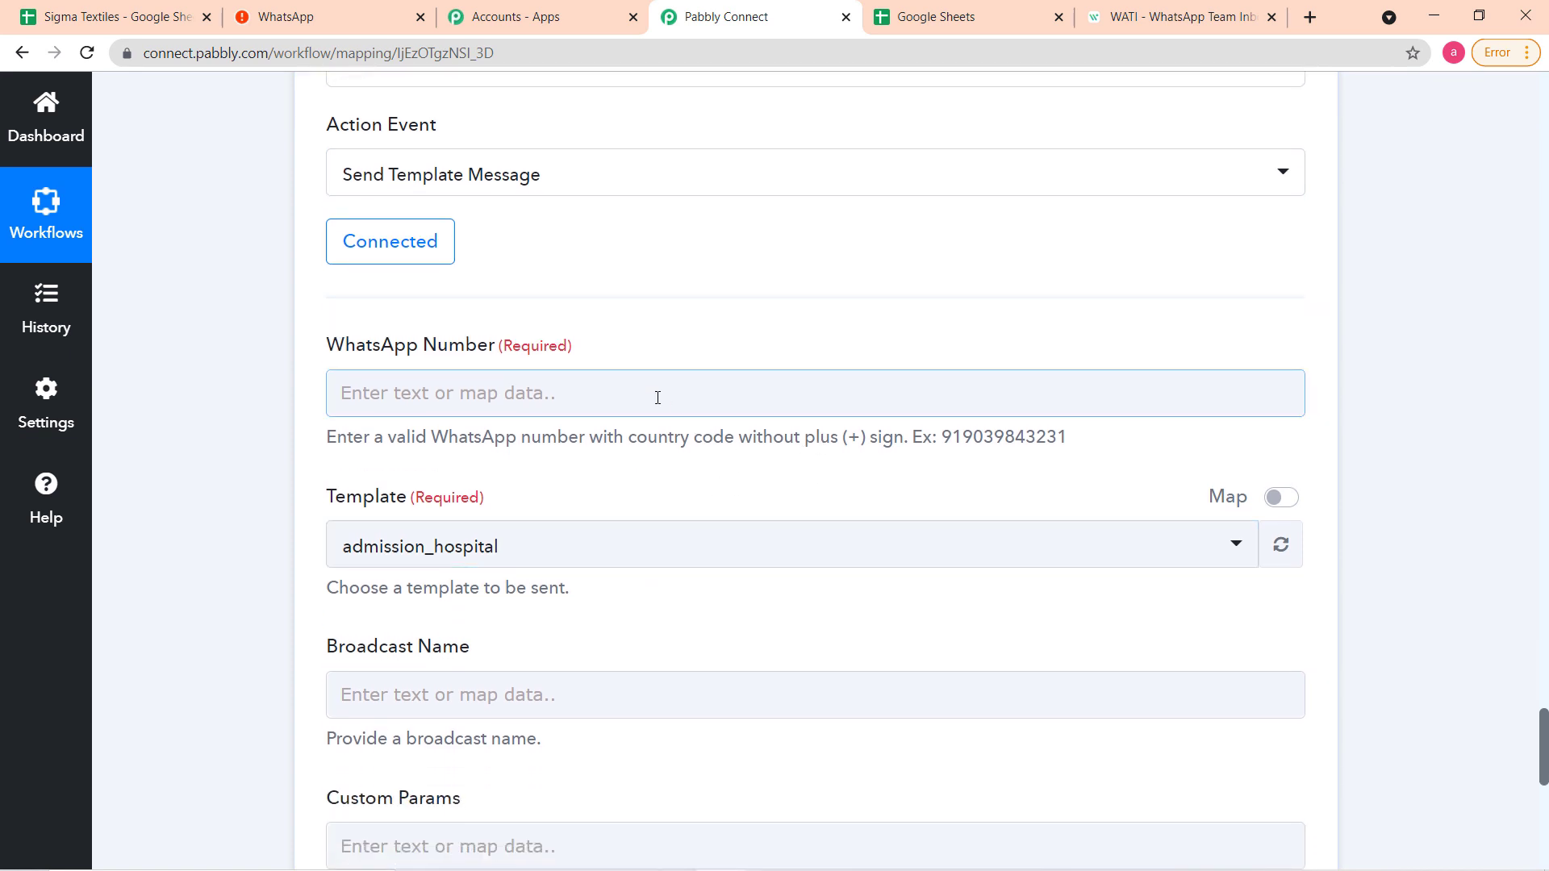
scroll(637, 627, "down", 1)
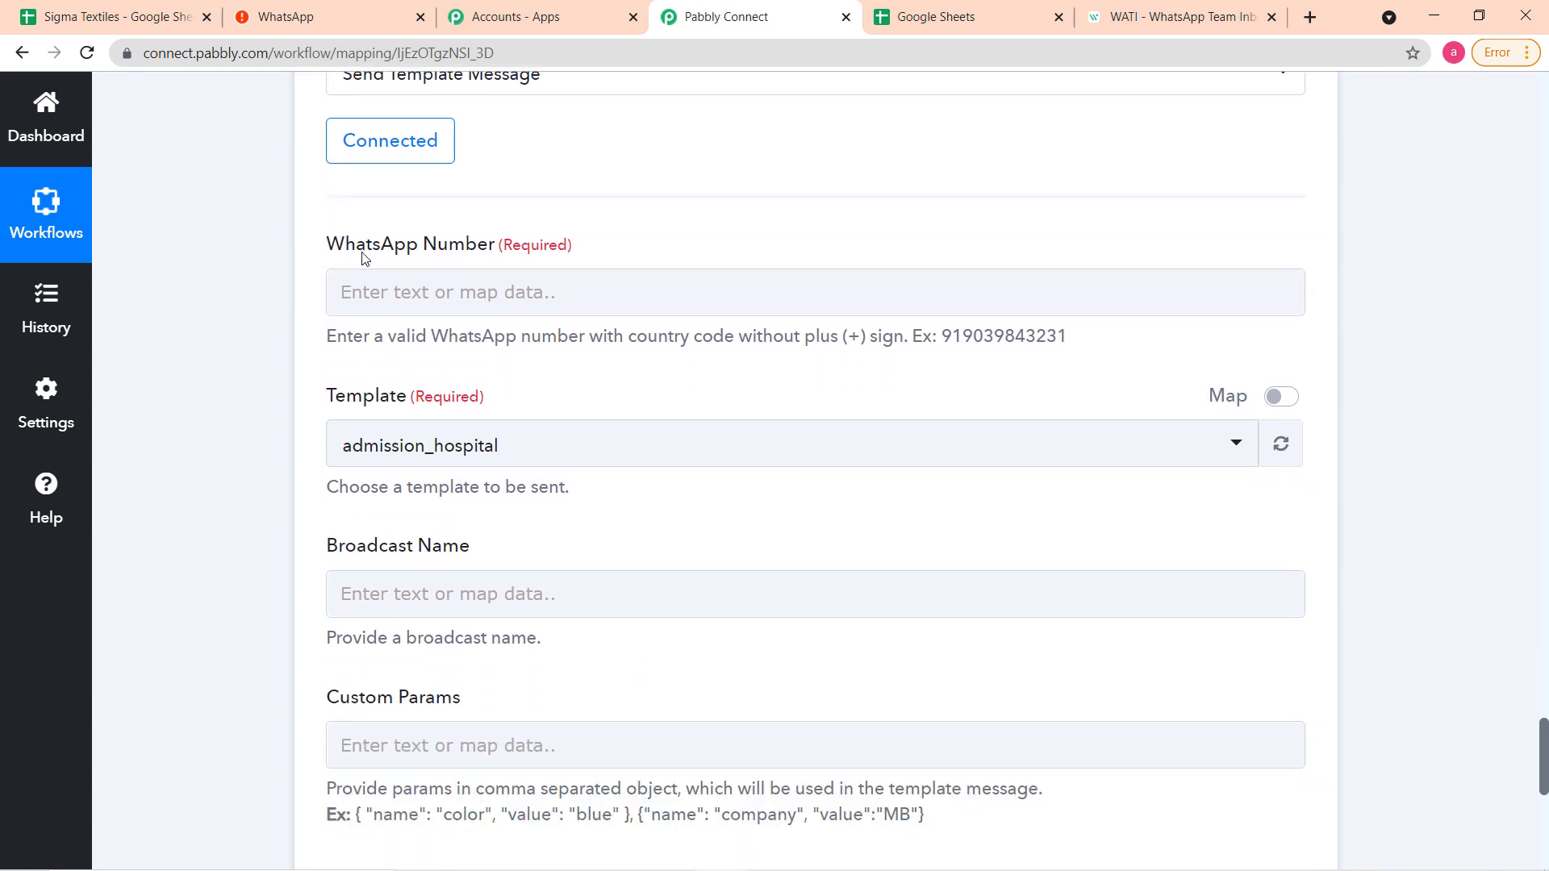
left_click(591, 311)
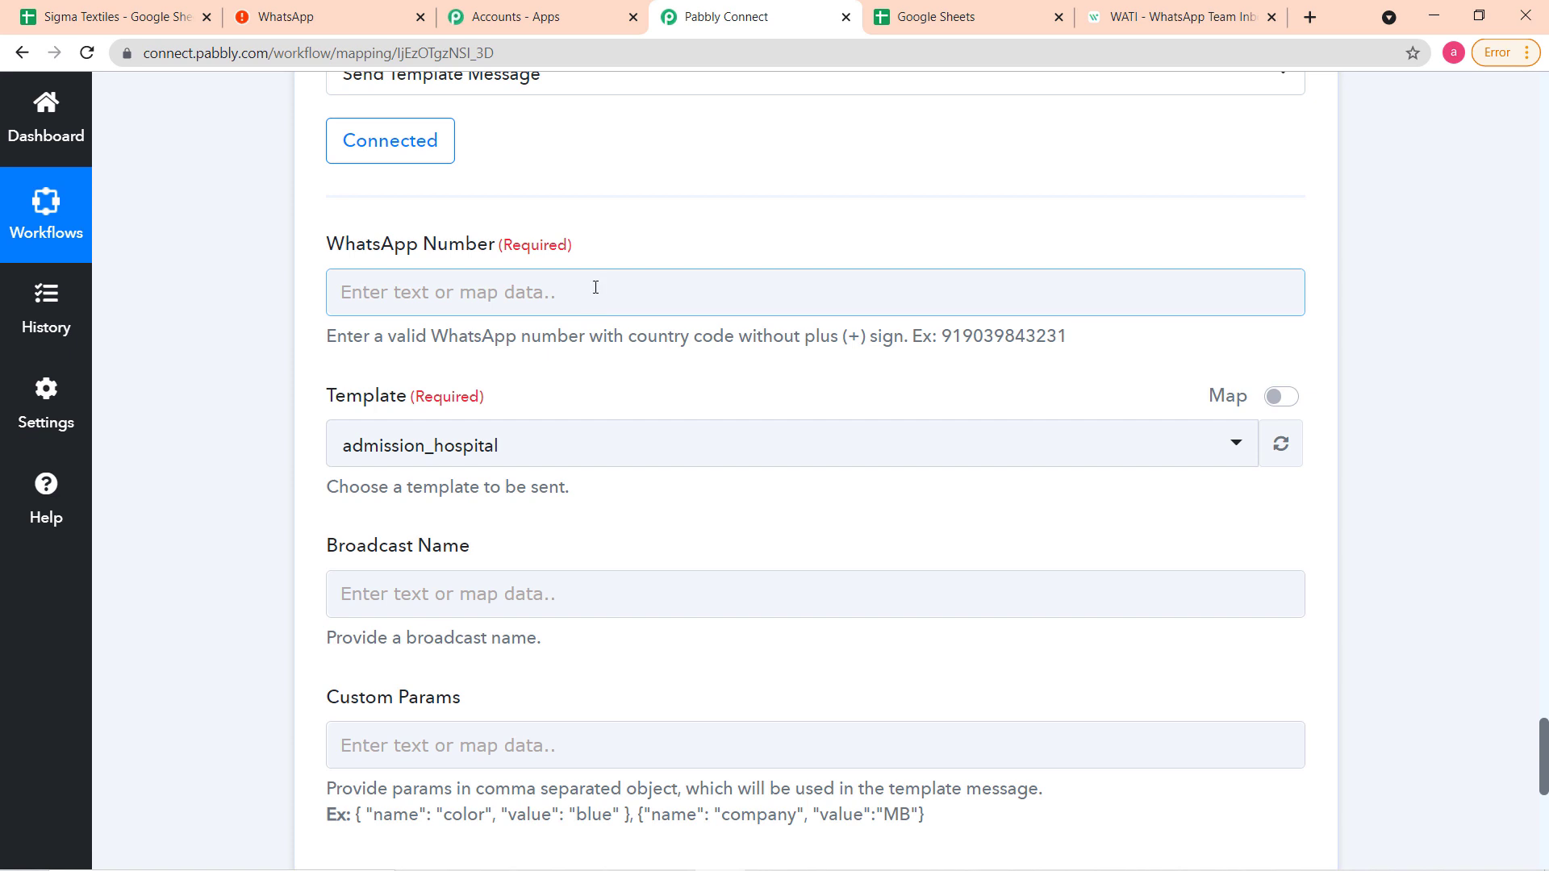
left_click(618, 300)
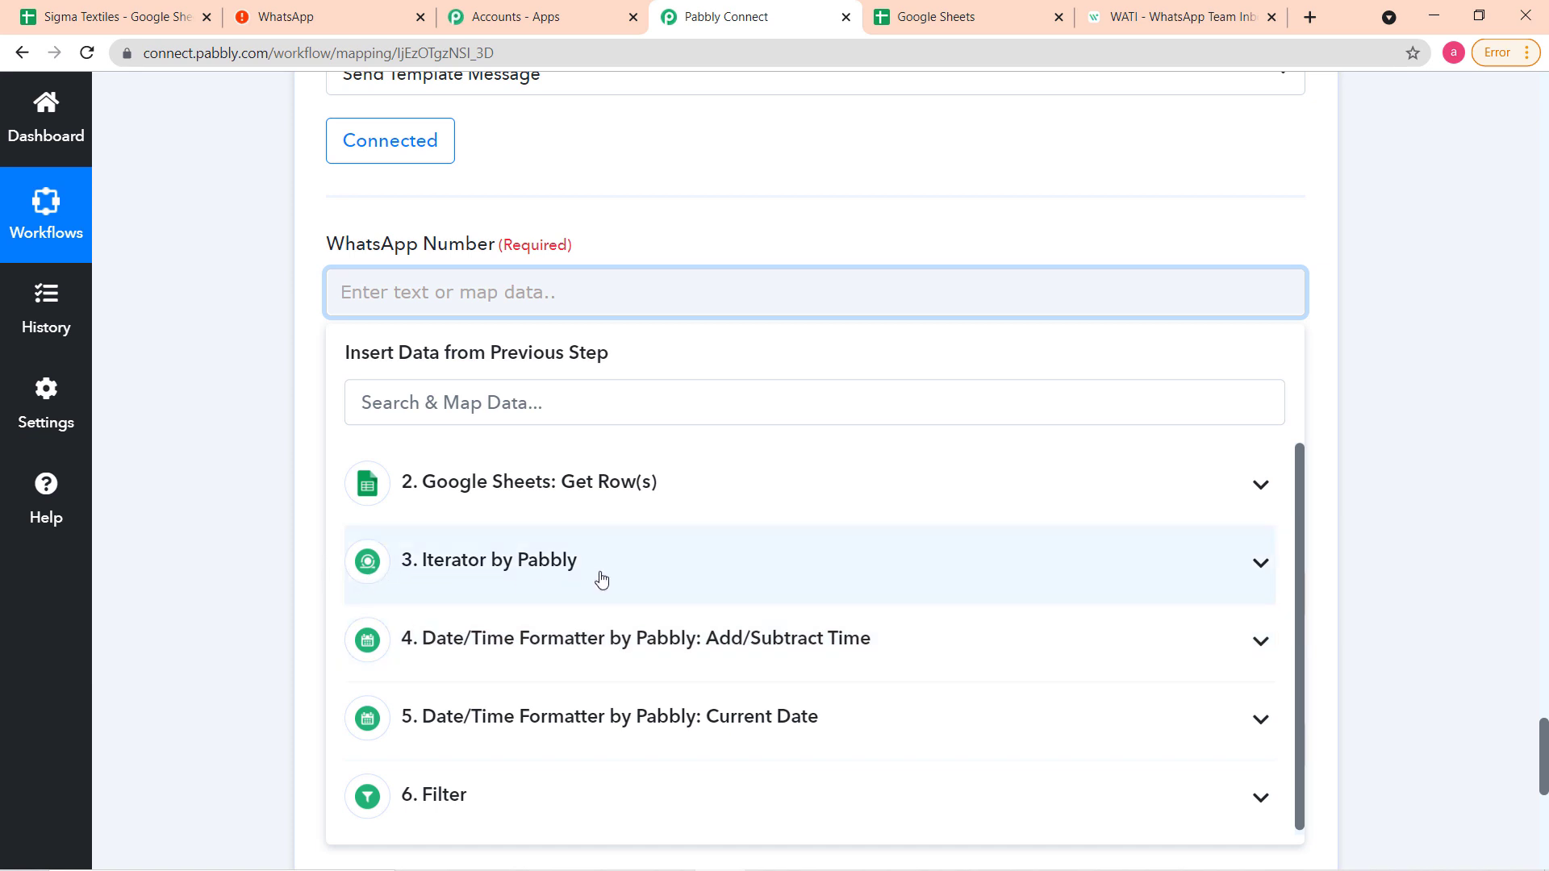
left_click(233, 471)
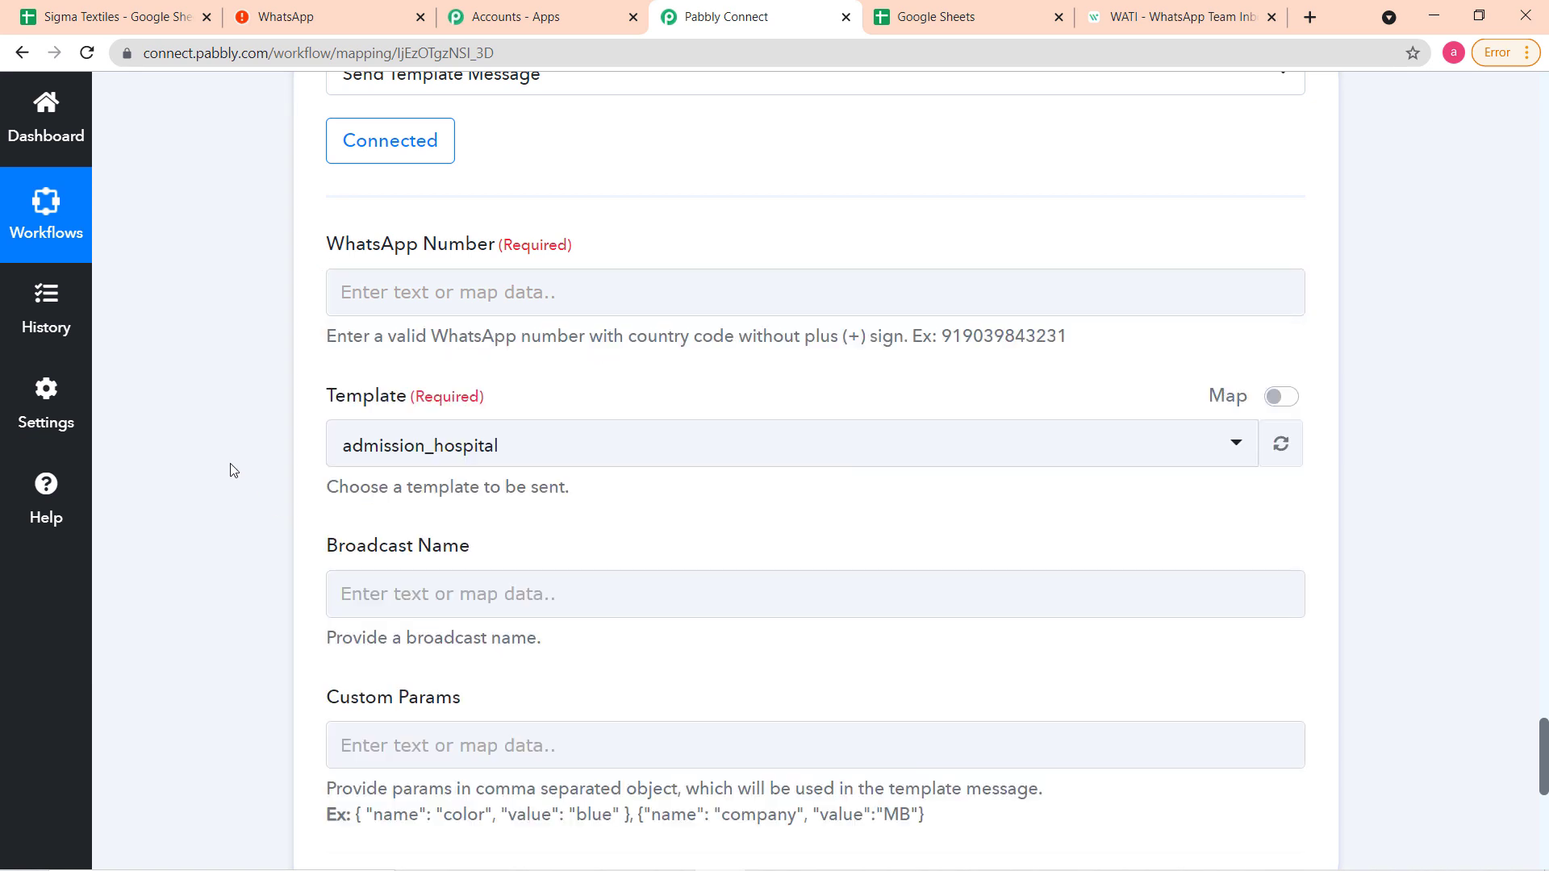
scroll(233, 471, "up", 10)
scroll(233, 470, "up", 15)
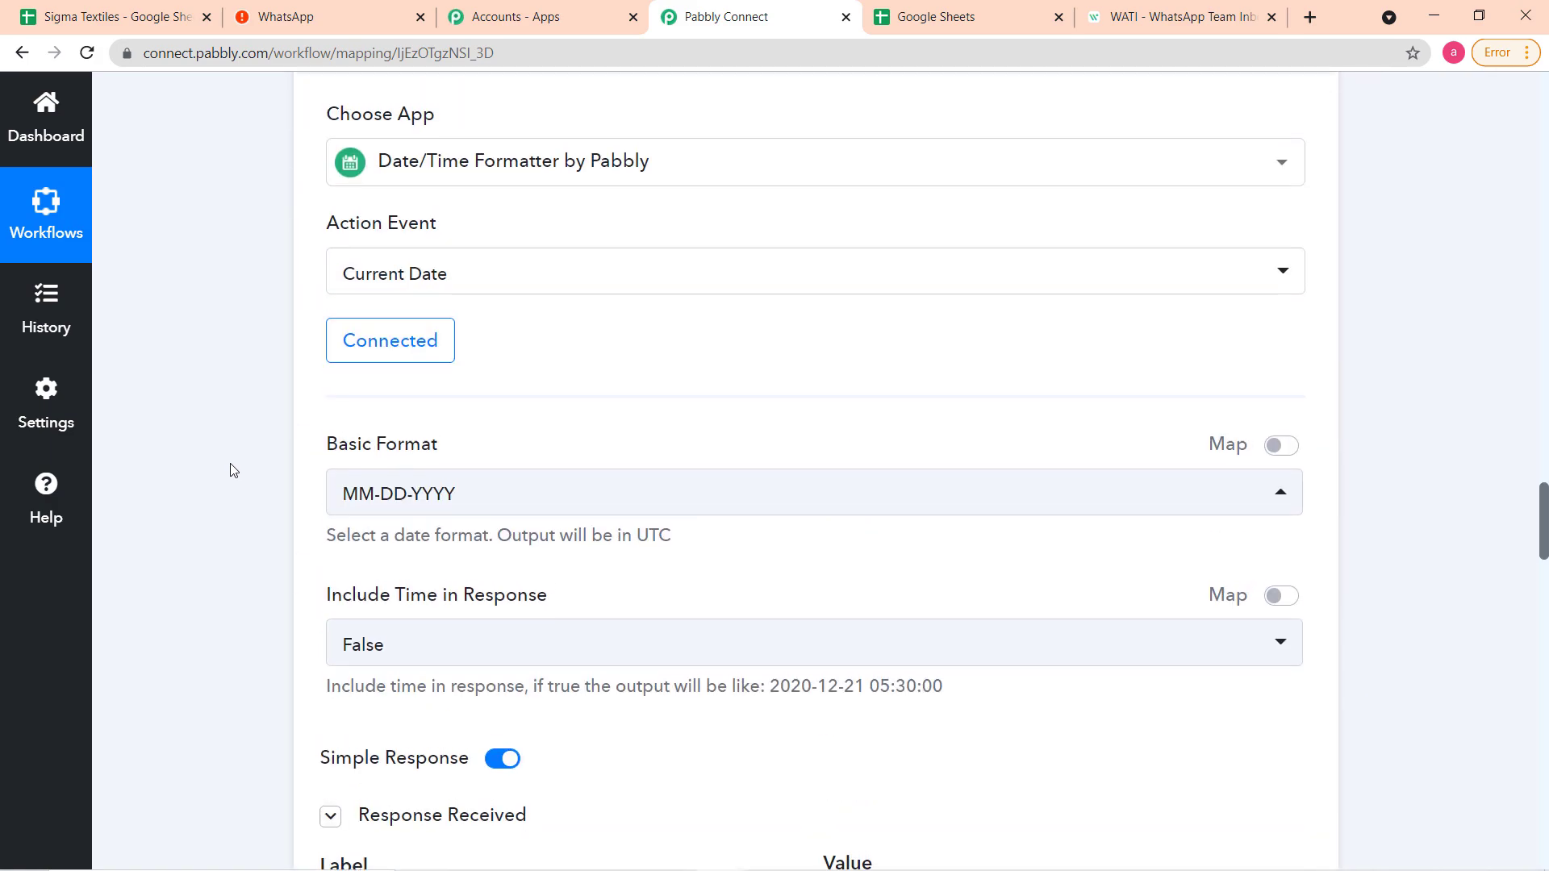
scroll(233, 470, "up", 15)
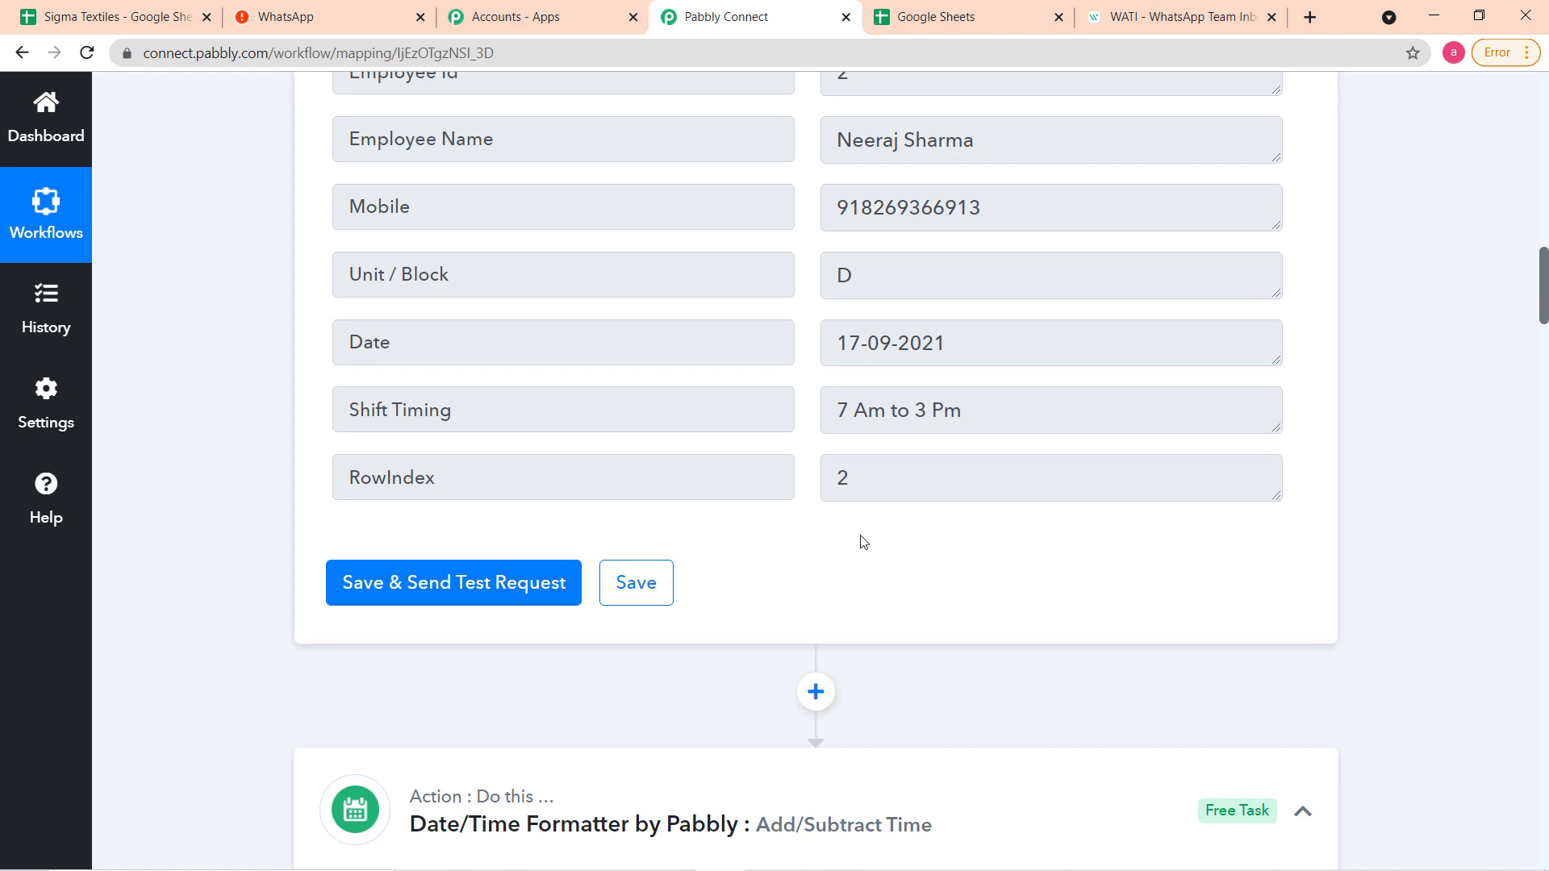
scroll(869, 573, "down", 15)
scroll(871, 573, "down", 15)
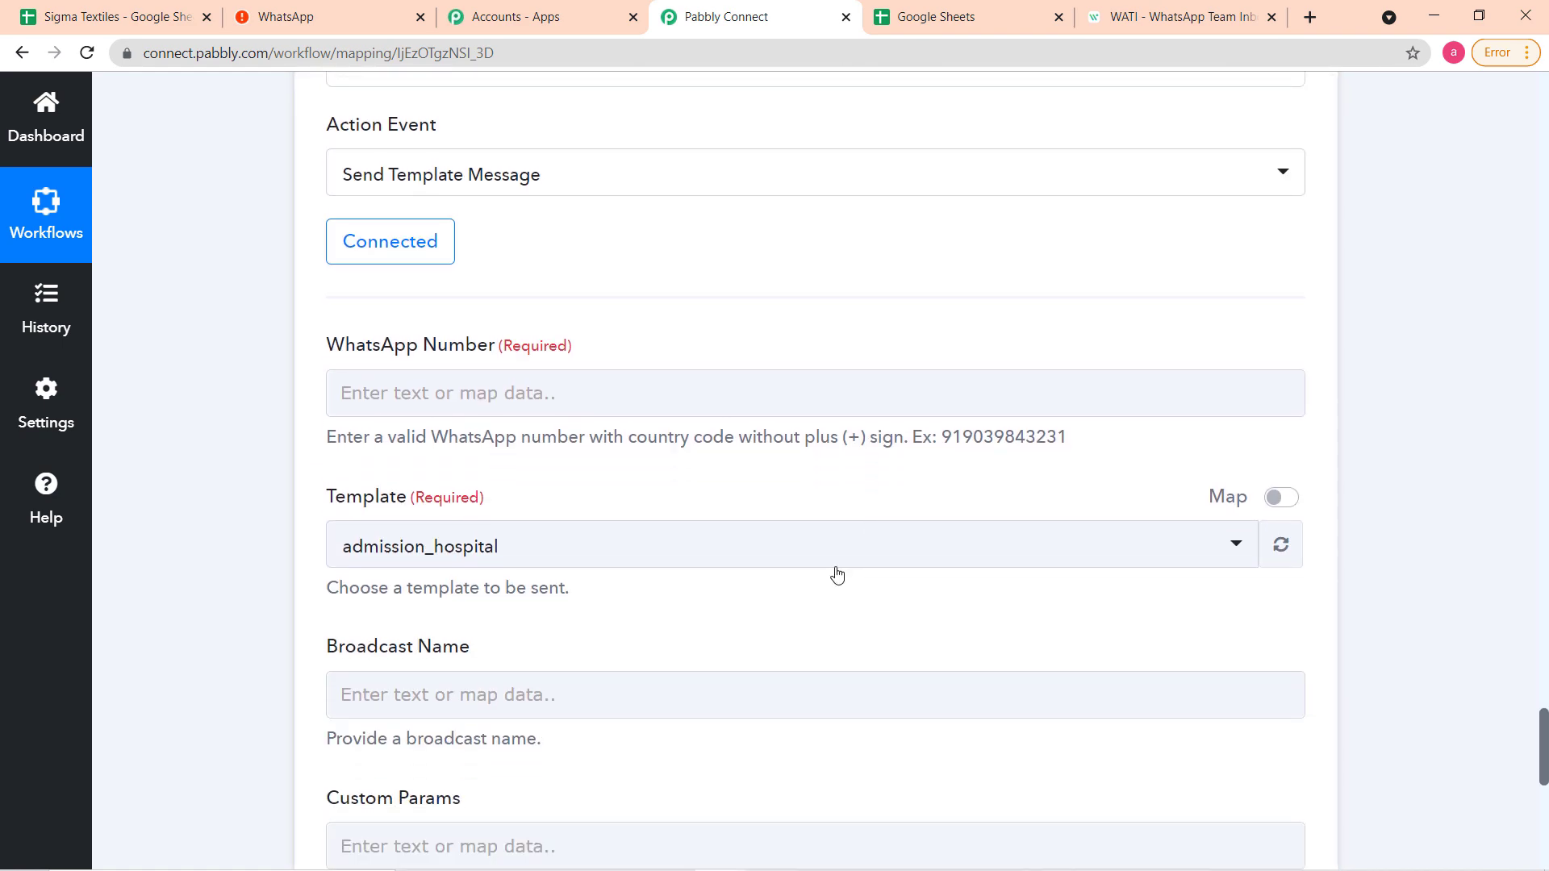
Map the WhatsApp Number field to the Mobile value from the Iterator step.
left_click(723, 400)
scroll(565, 637, "down", 1)
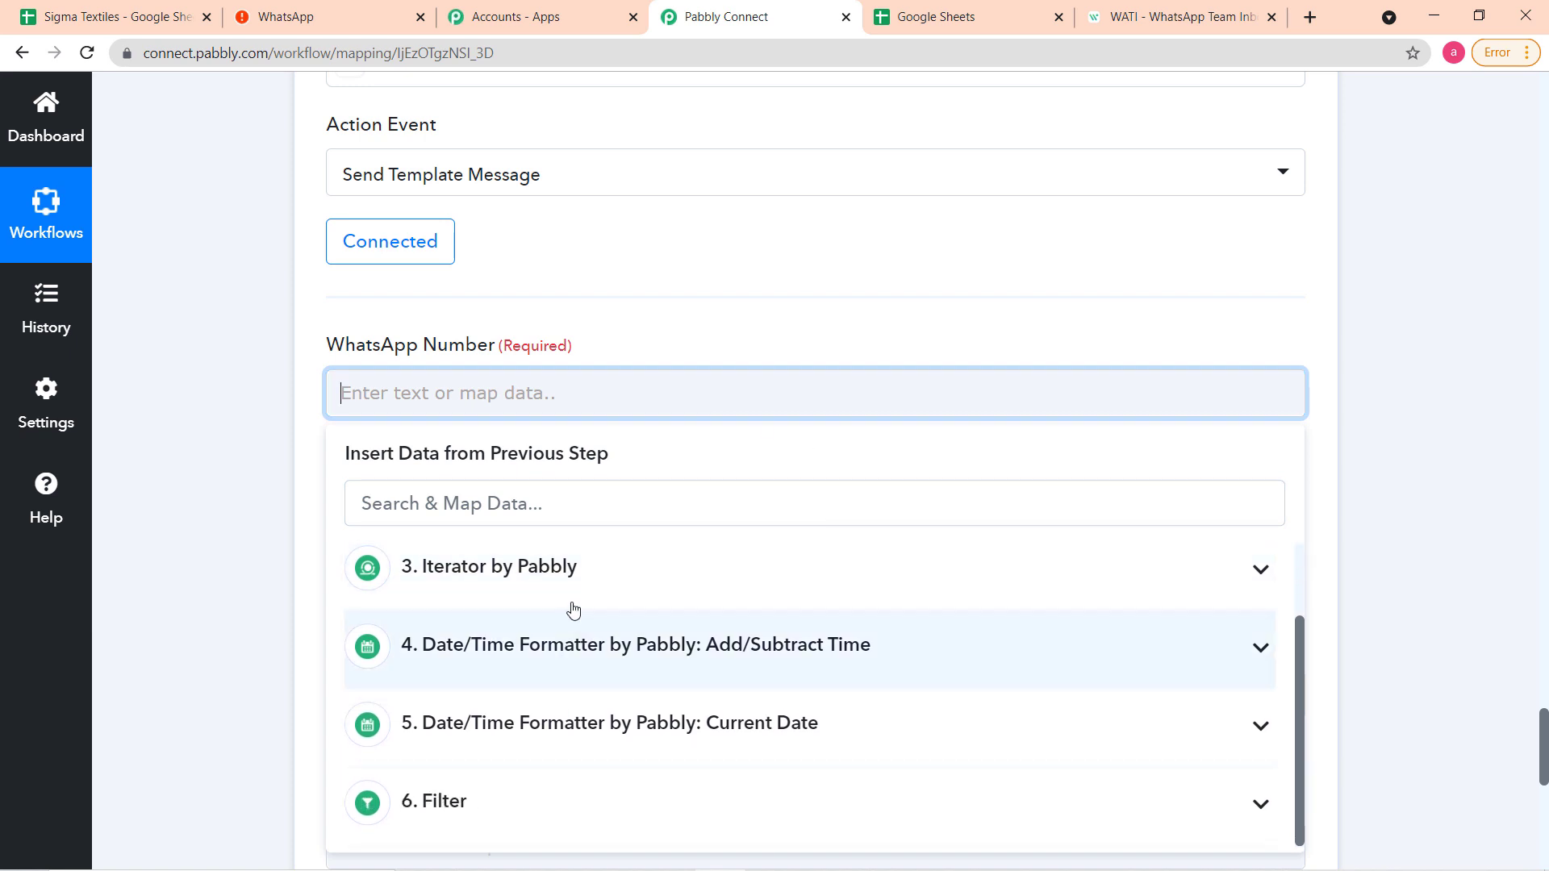
left_click(581, 563)
scroll(709, 645, "down", 1)
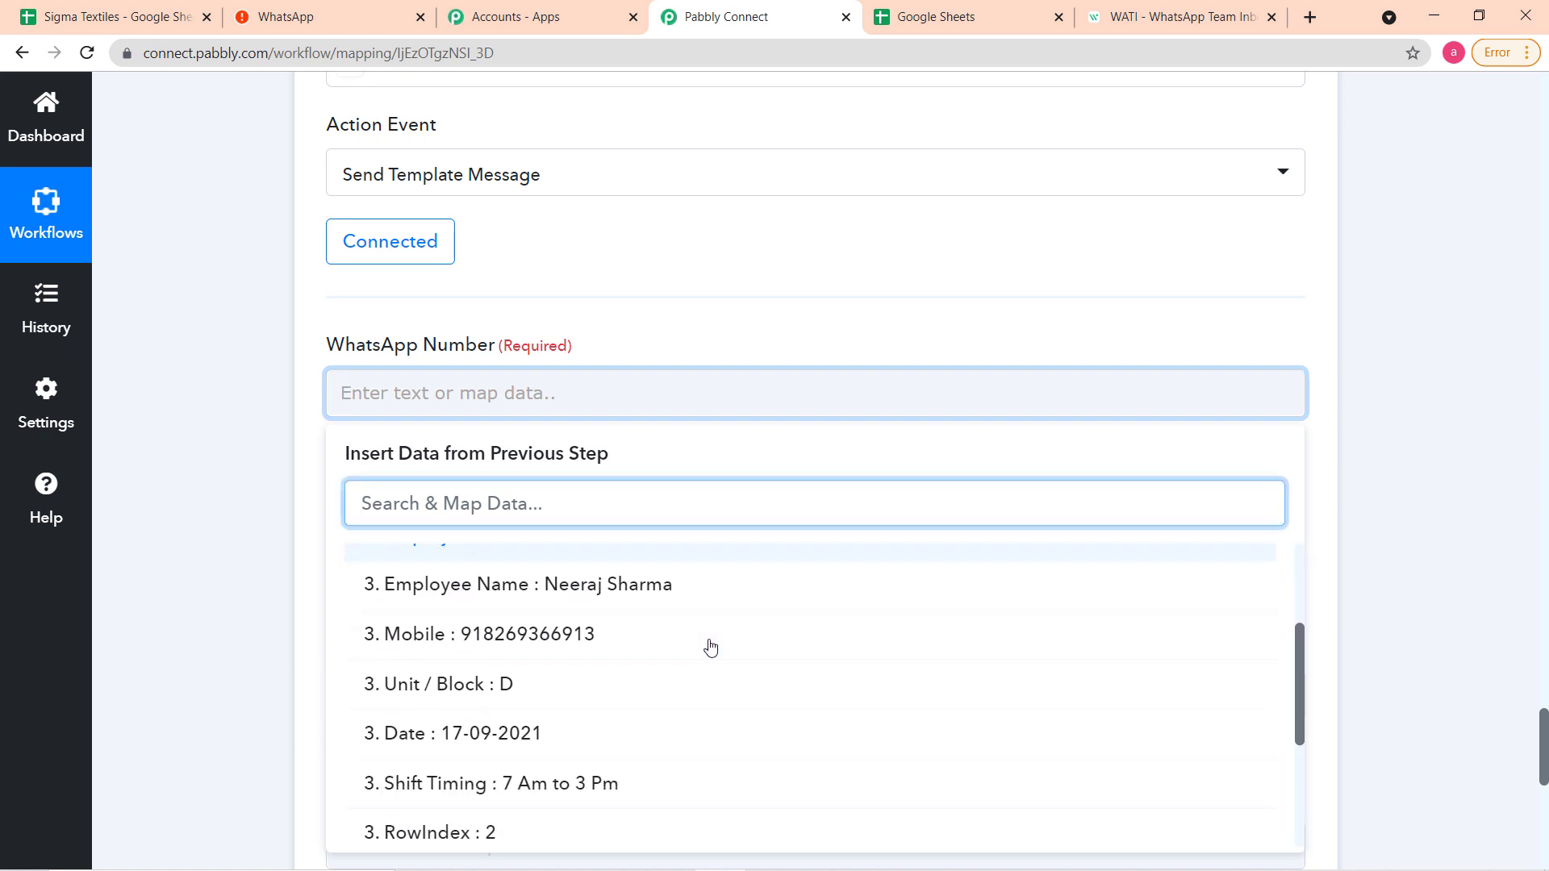
left_click(518, 637)
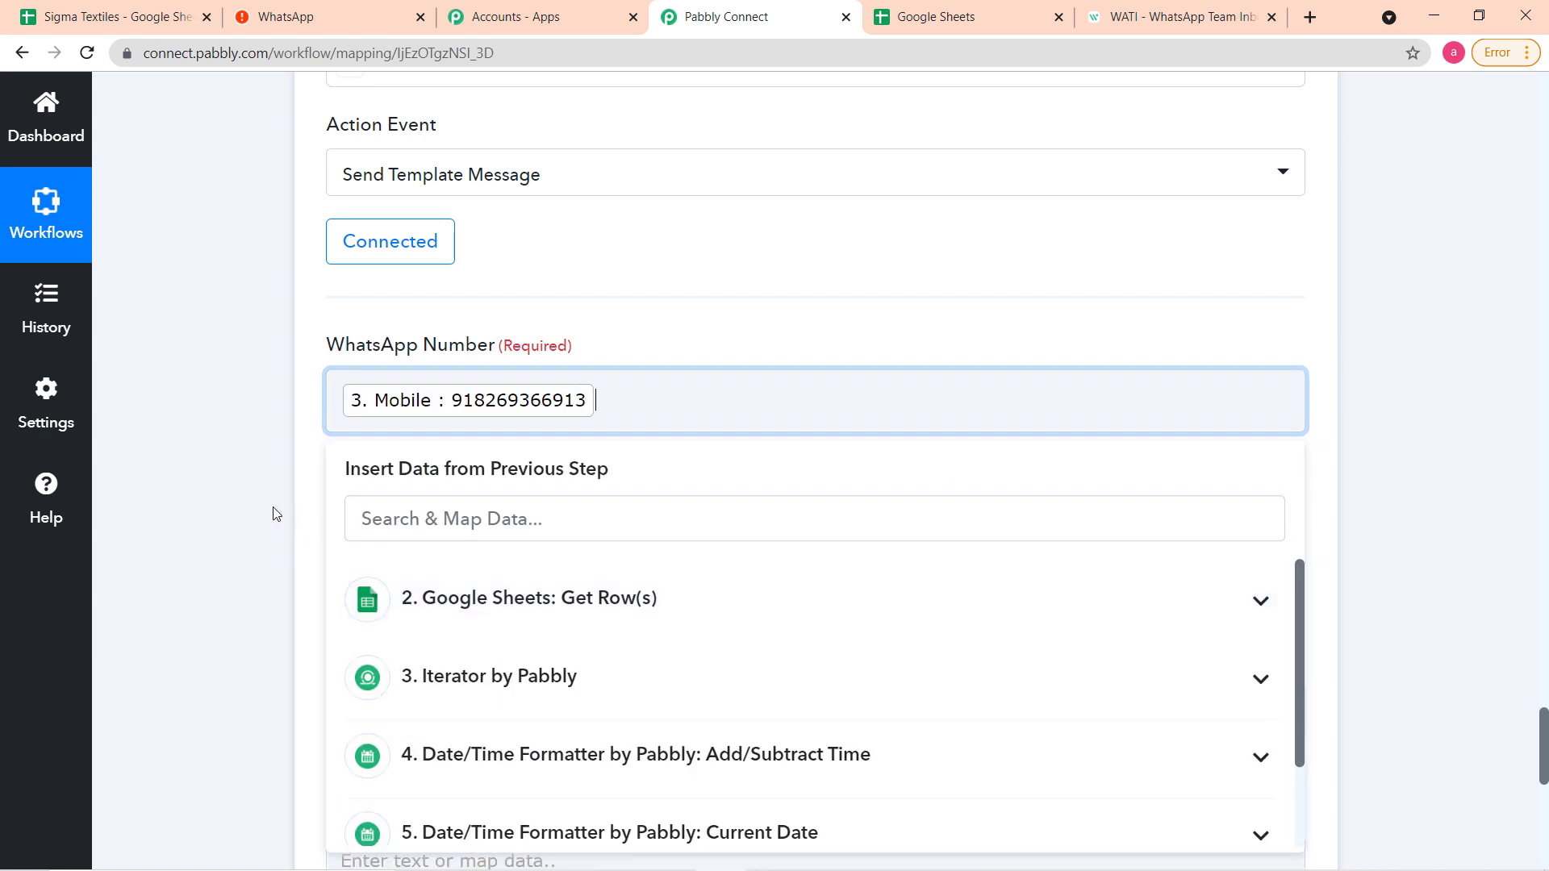
left_click(277, 514)
scroll(621, 461, "down", 1)
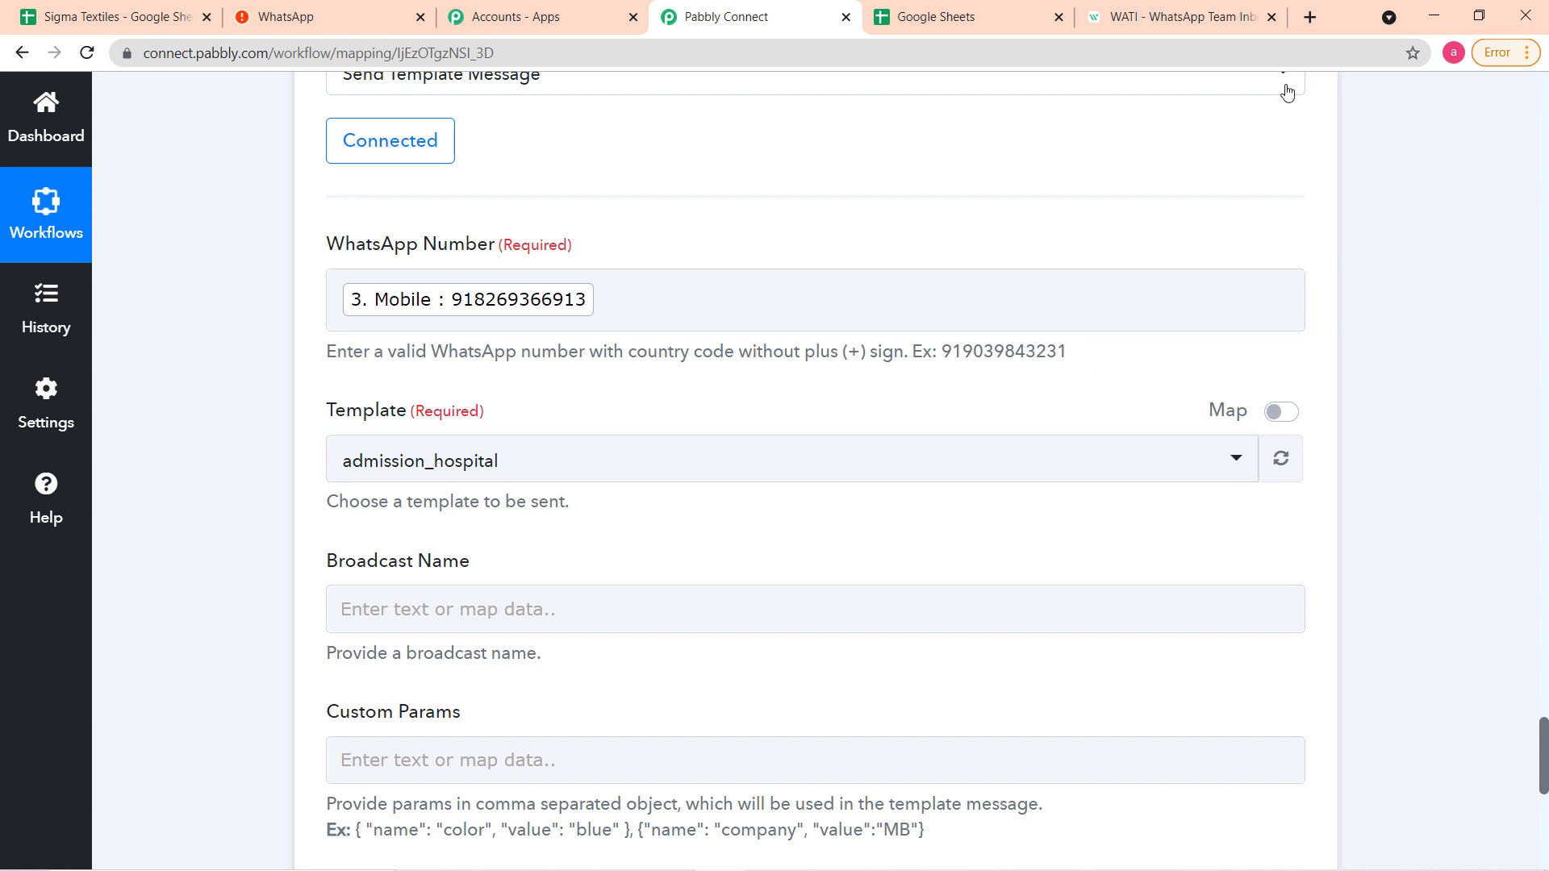
Switch to WATI and view the body of the admission_hospital template among the broadcast template messages.
left_click(1194, 24)
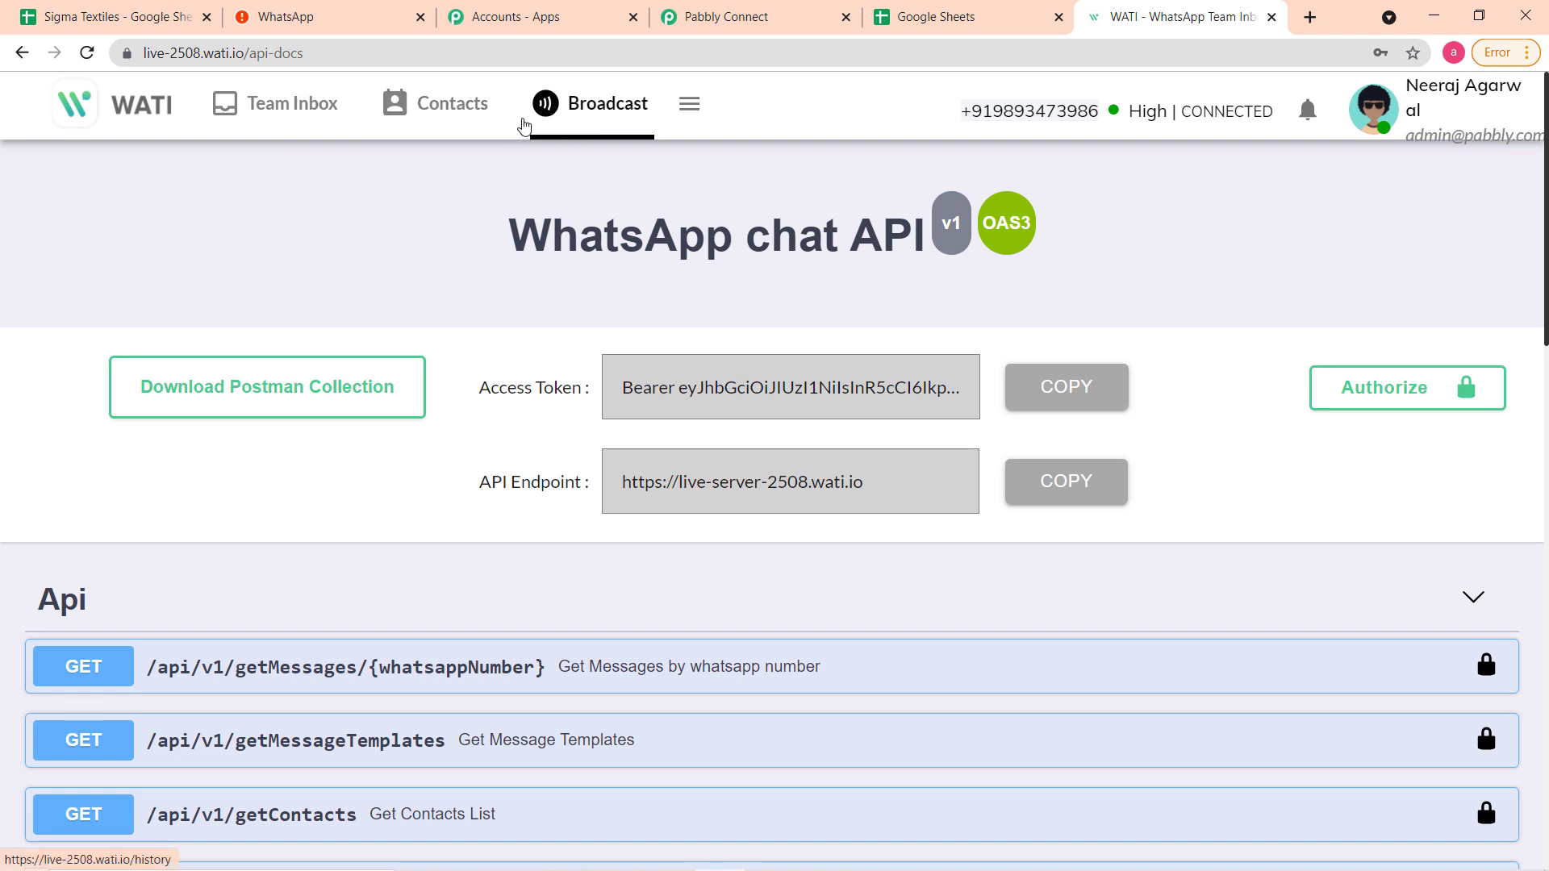
left_click(613, 118)
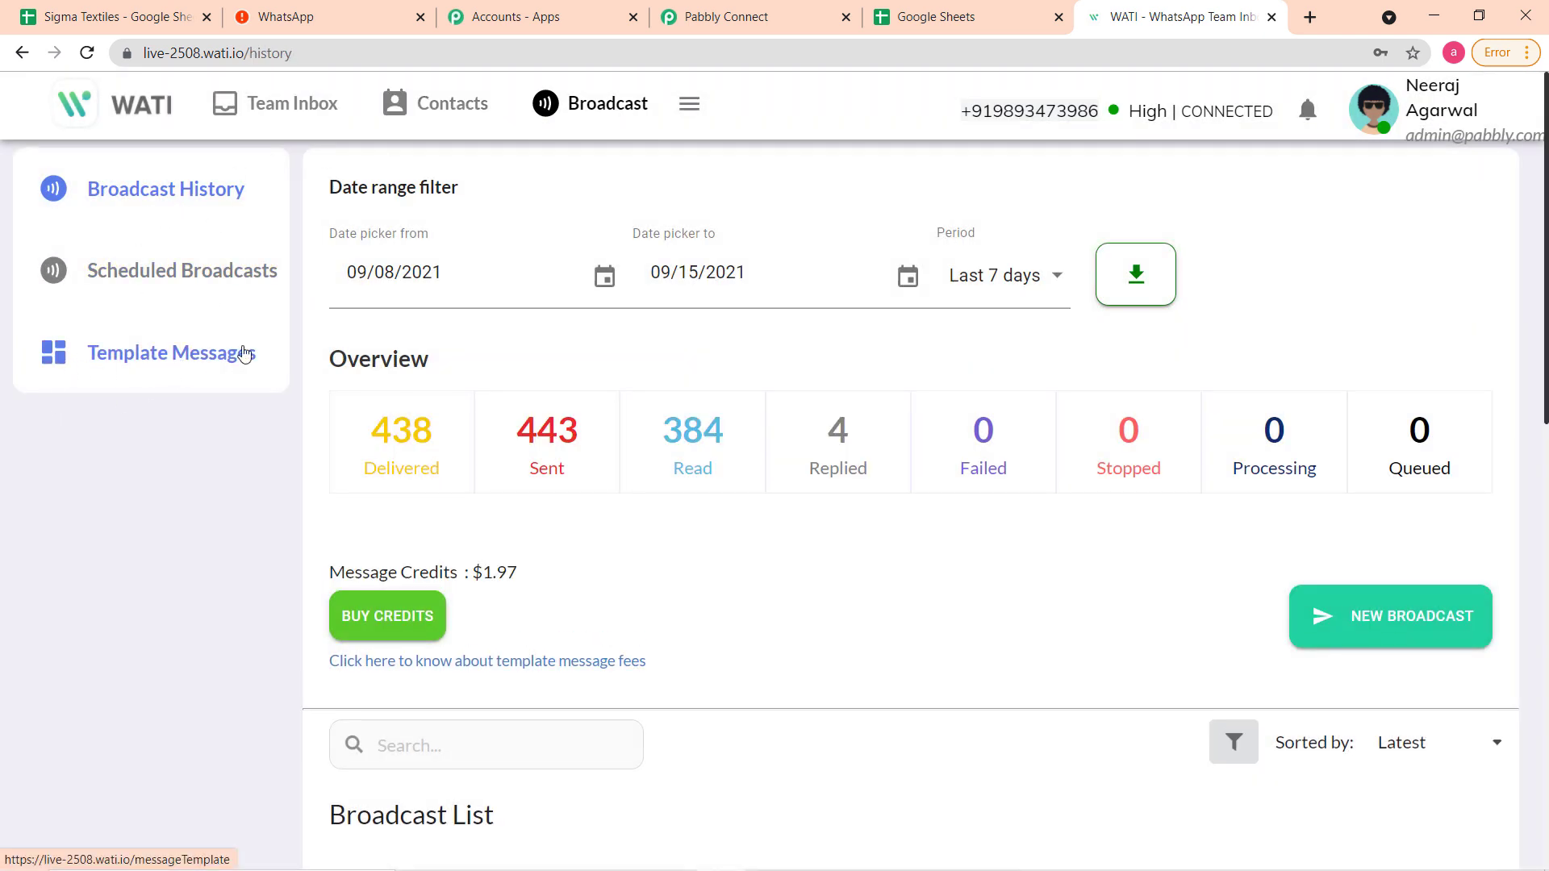
left_click(210, 362)
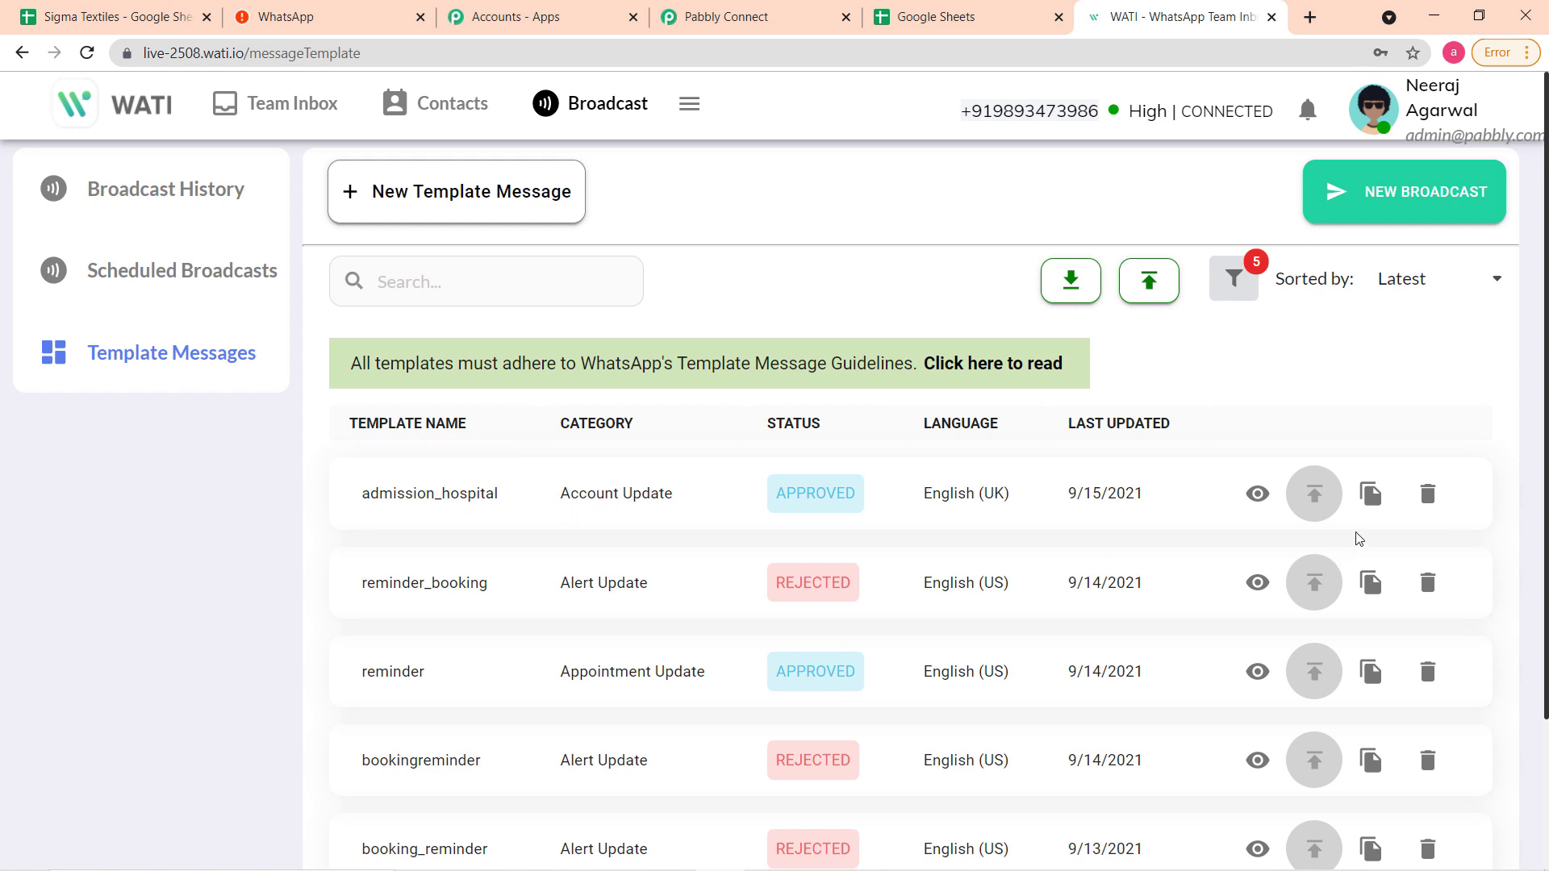
left_click(1257, 493)
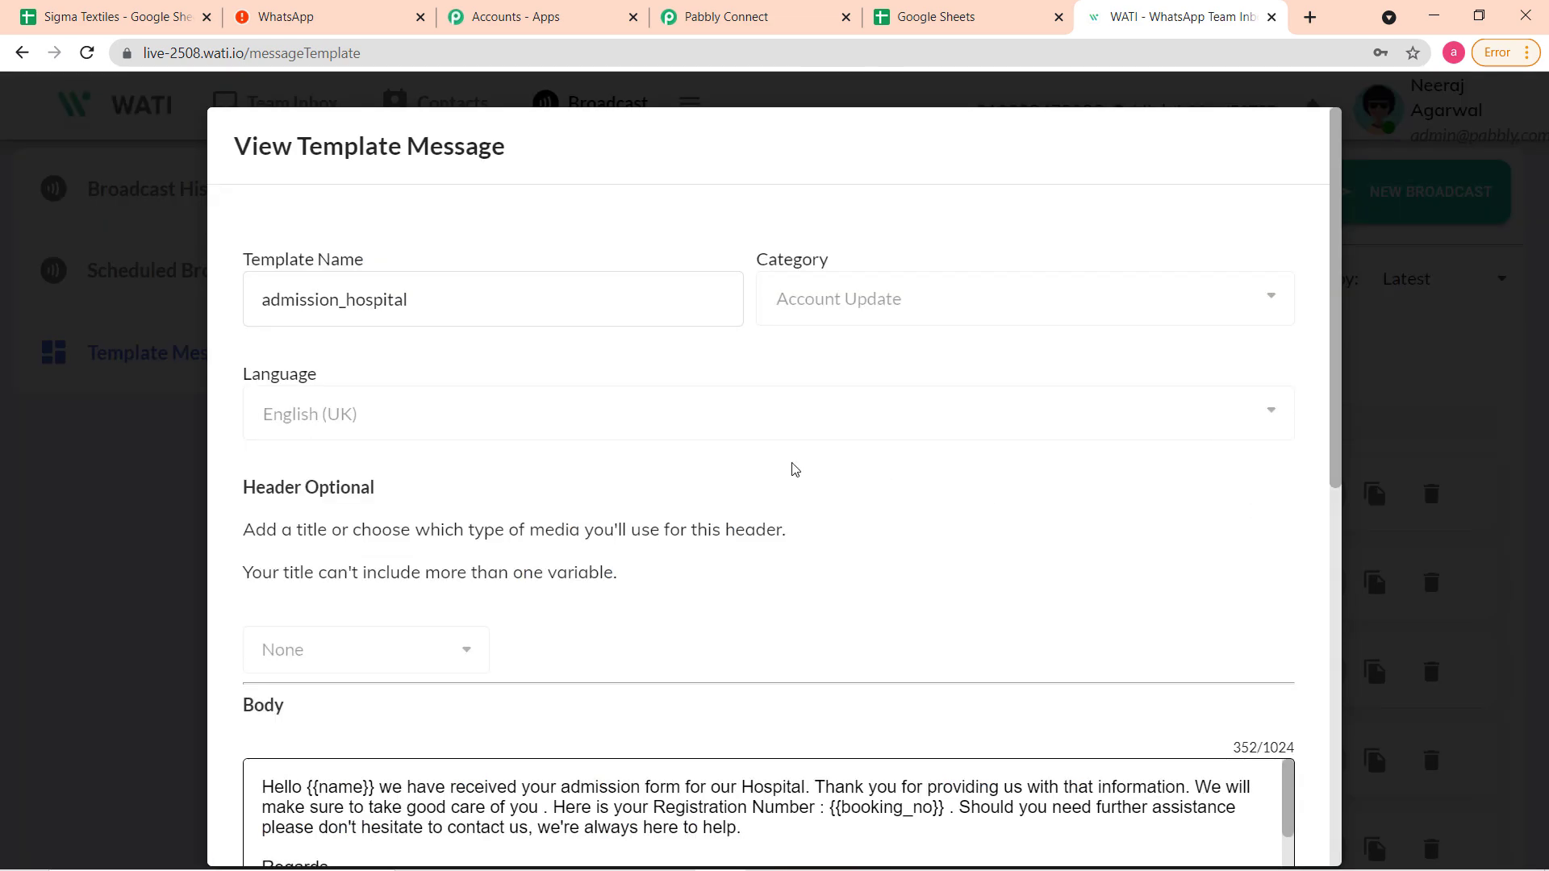
scroll(828, 412, "down", 5)
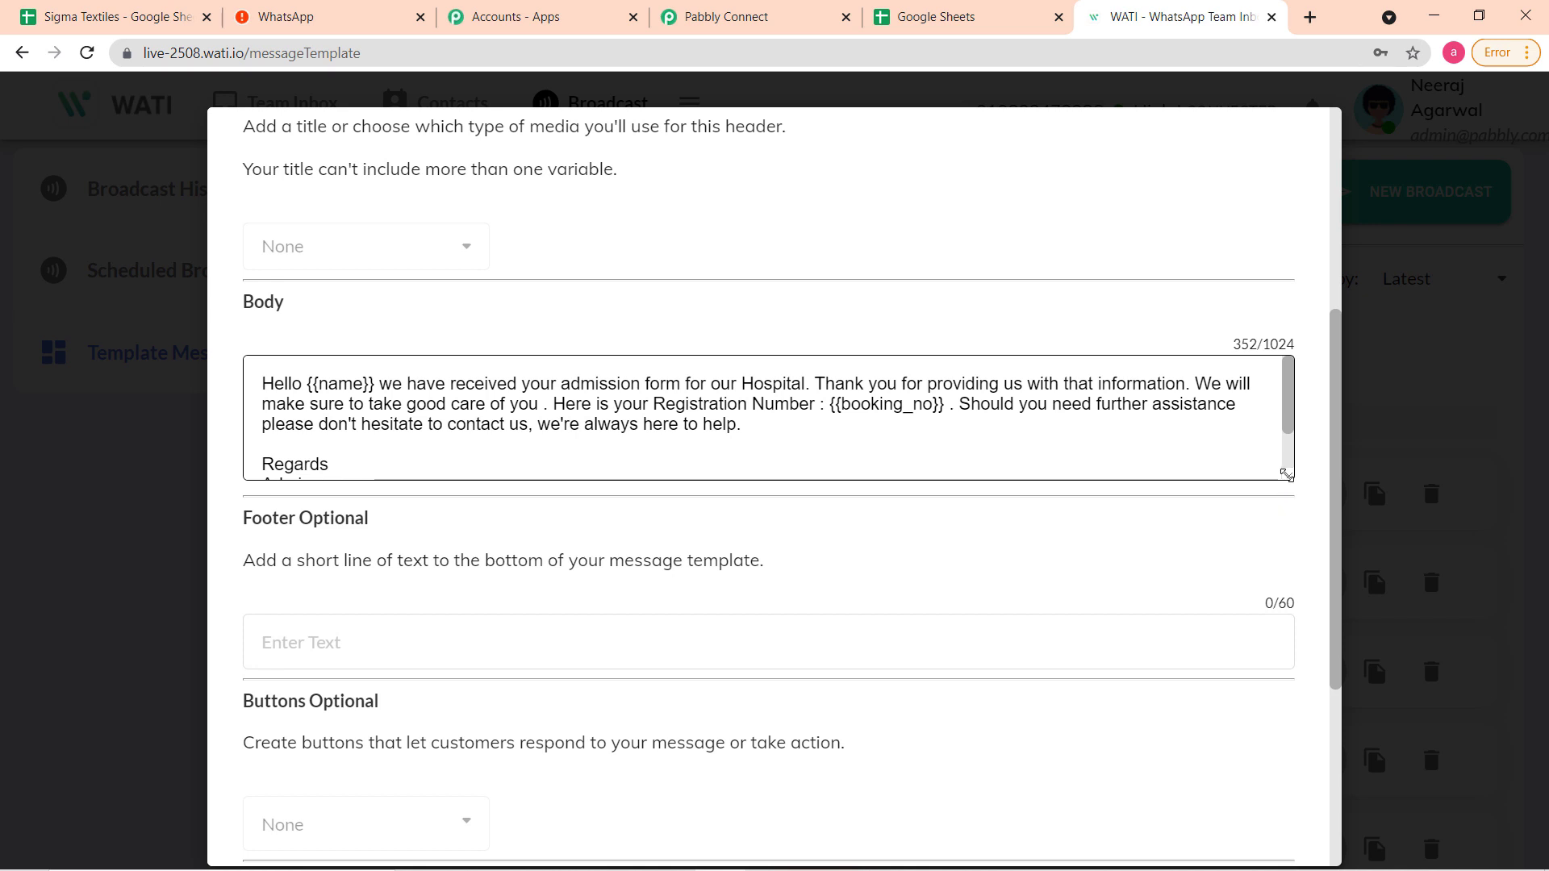
left_click_drag(1289, 476, 1293, 564)
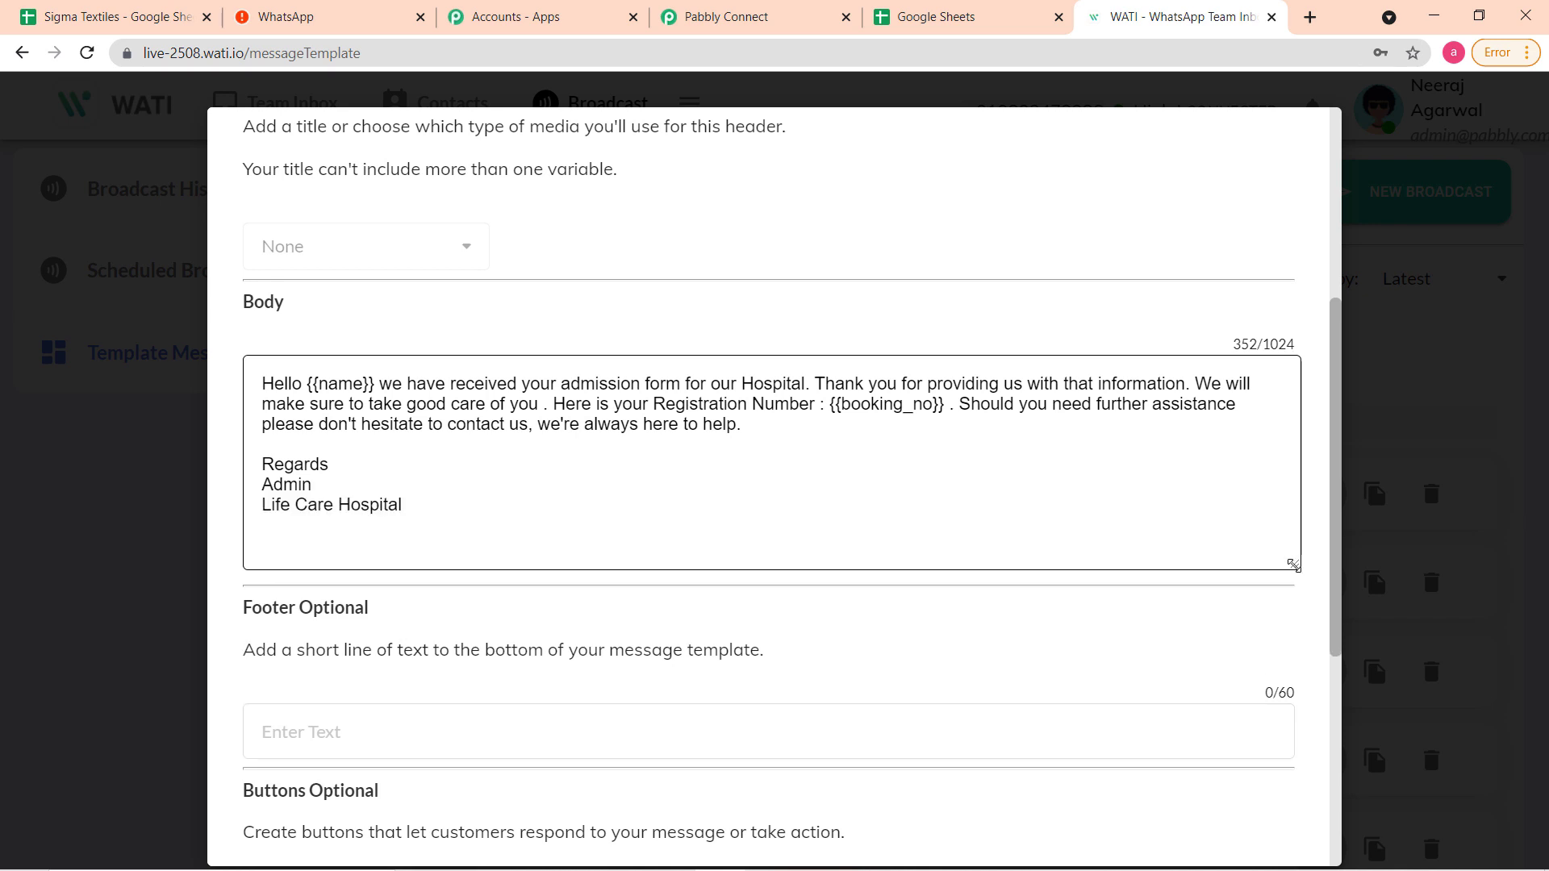
left_click(129, 527)
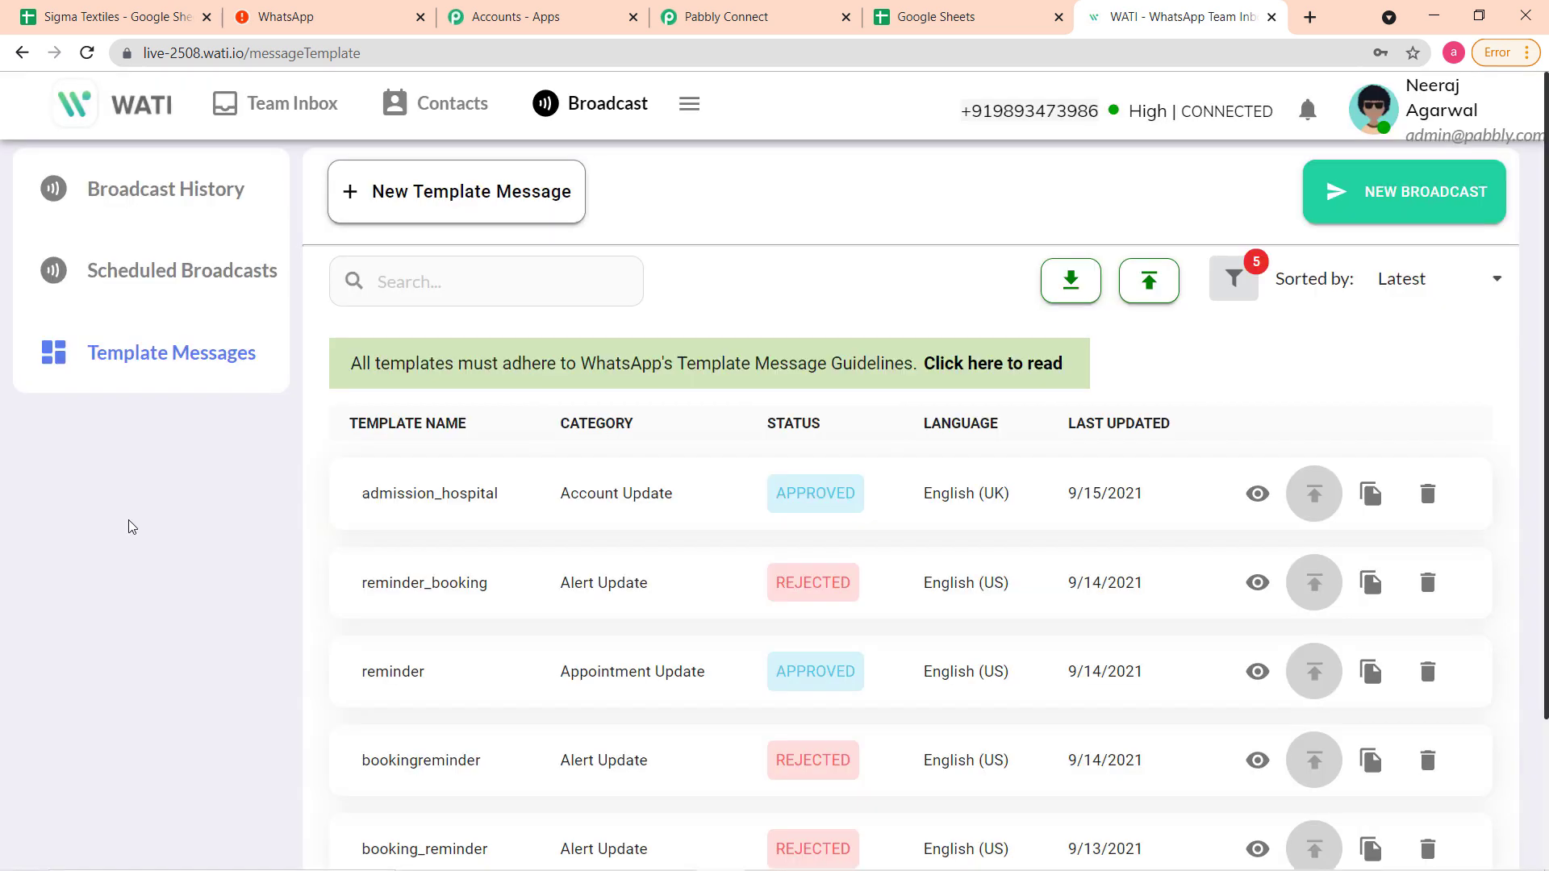
Examine WATI's new template message form and its category options, close it without saving, and review the approval statuses of existing templates.
left_click(431, 214)
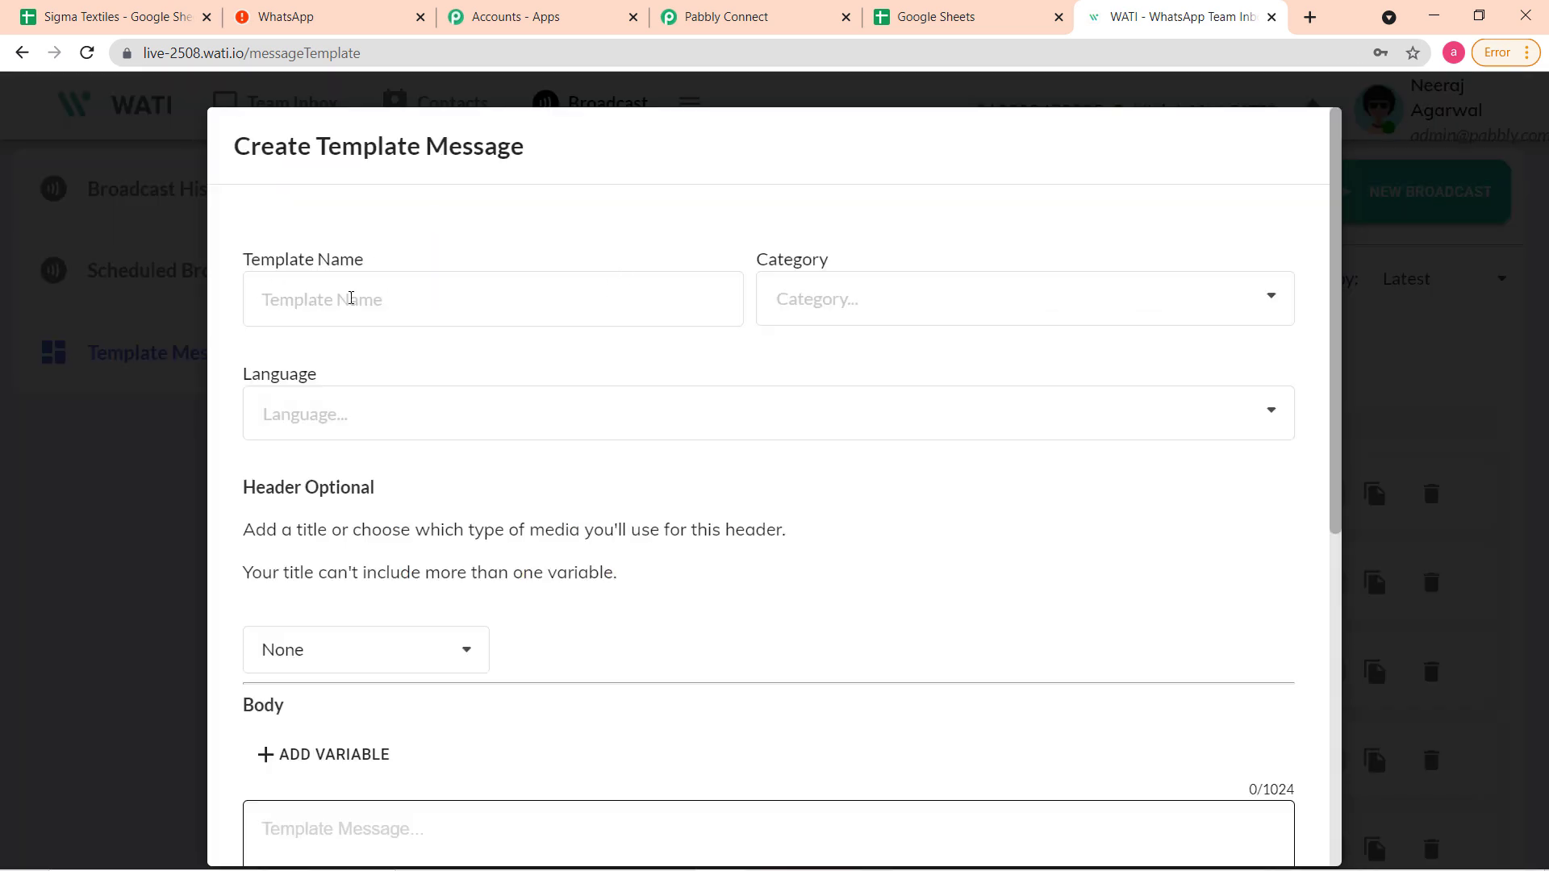
left_click(937, 301)
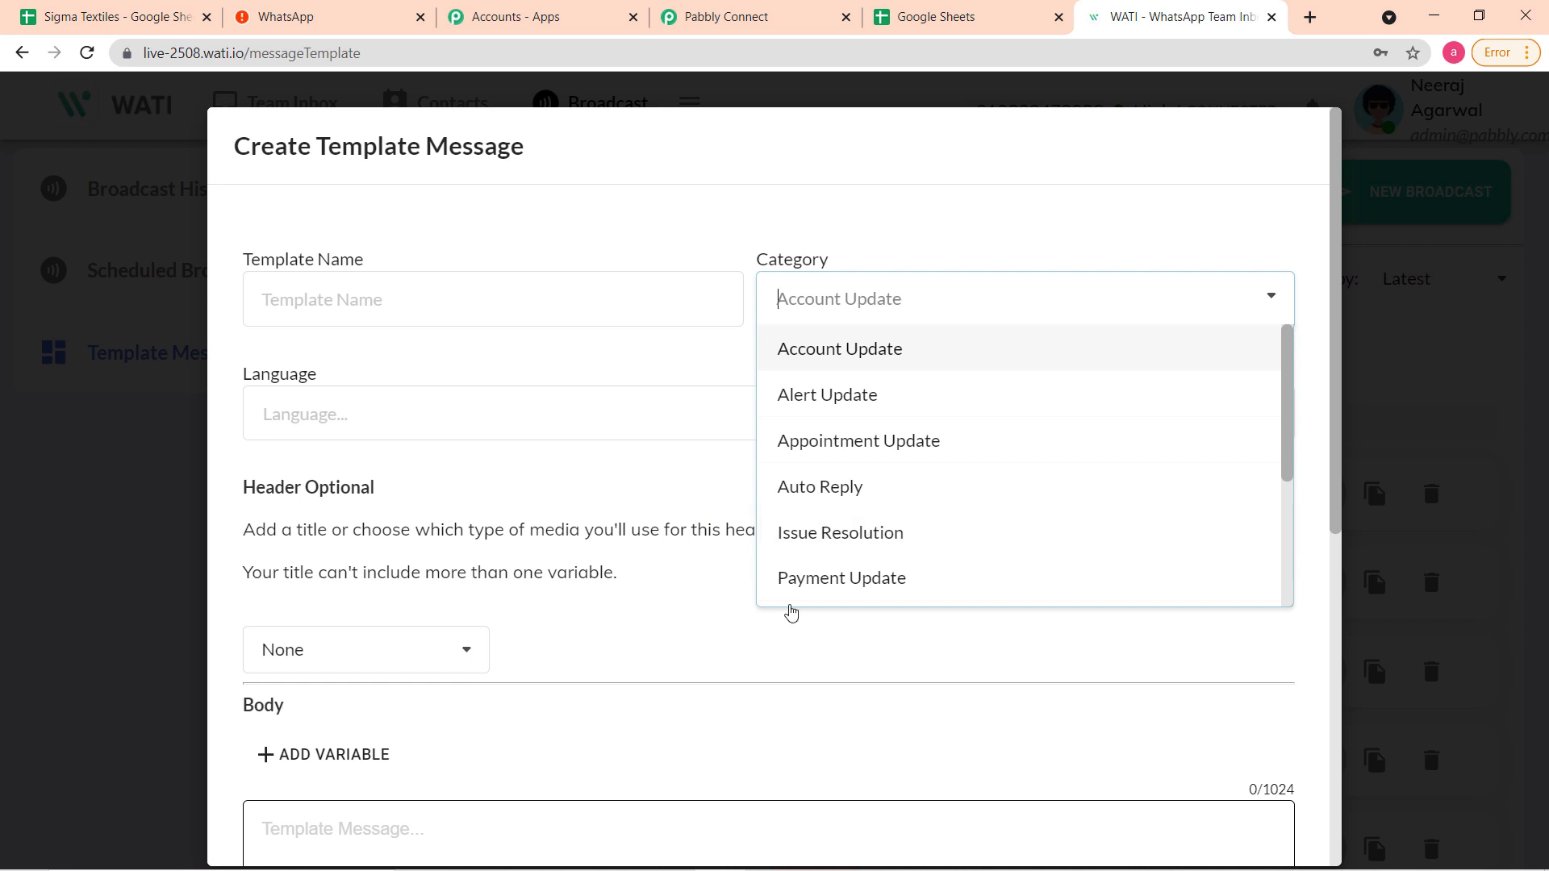
left_click(520, 481)
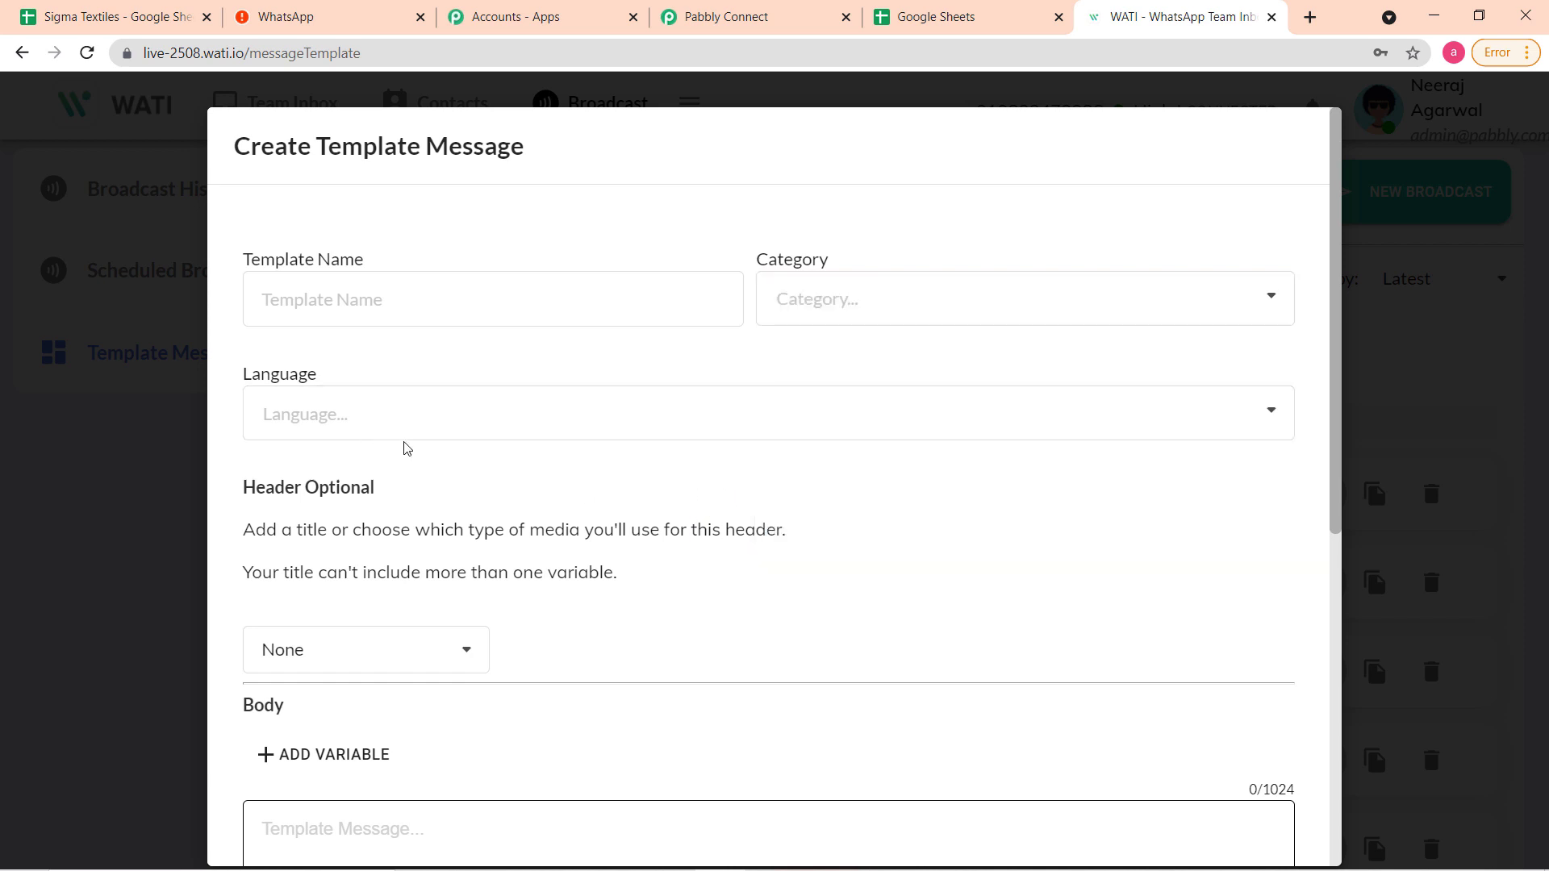
scroll(483, 450, "down", 5)
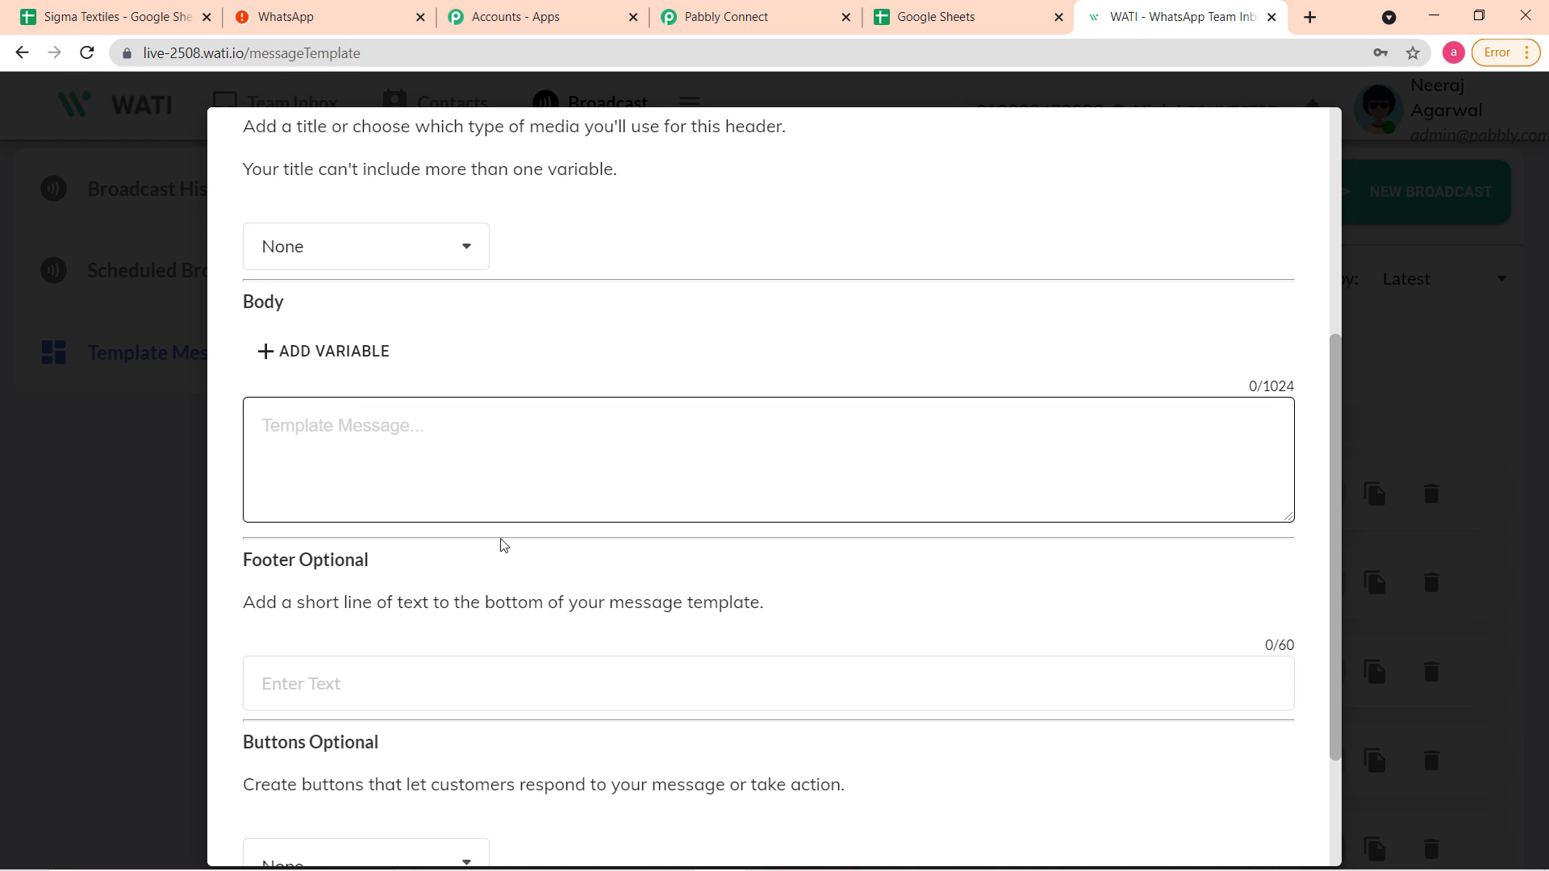
scroll(574, 539, "down", 3)
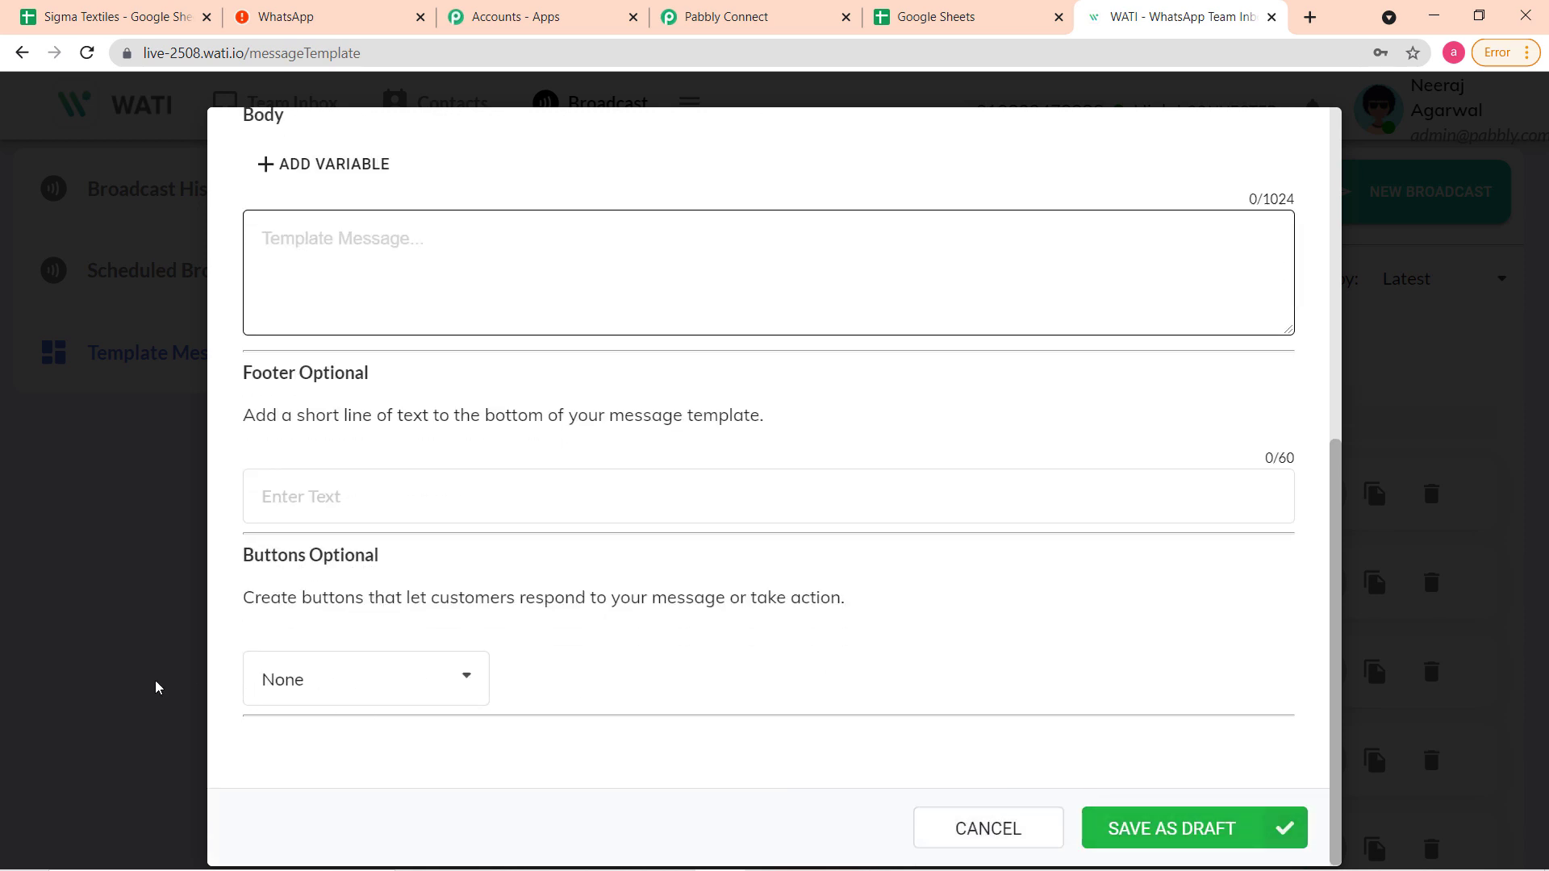
left_click(157, 652)
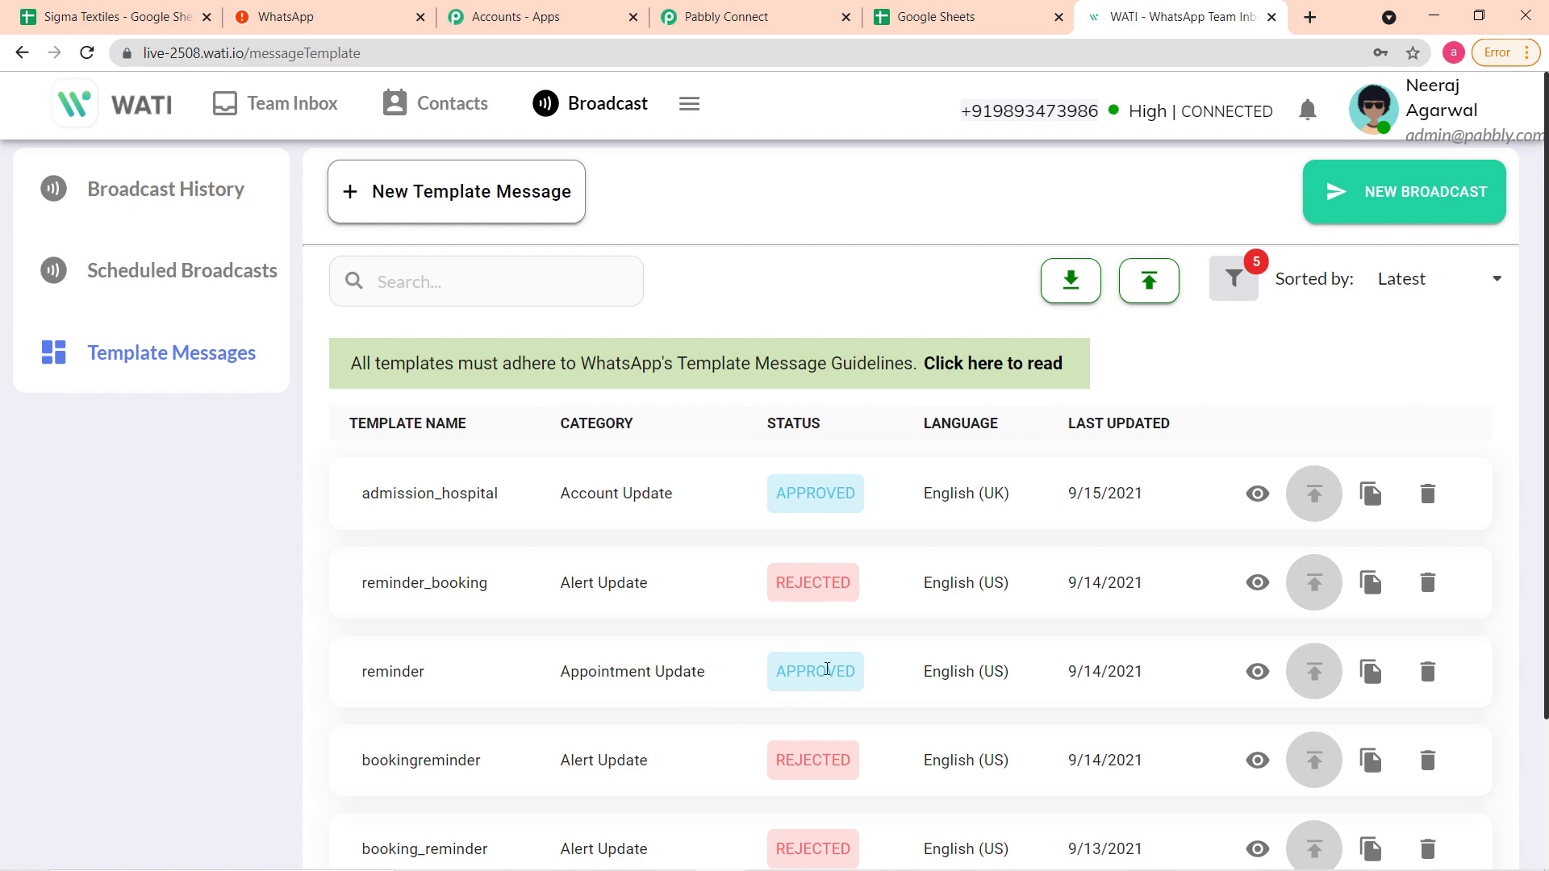
scroll(440, 658, "down", 3)
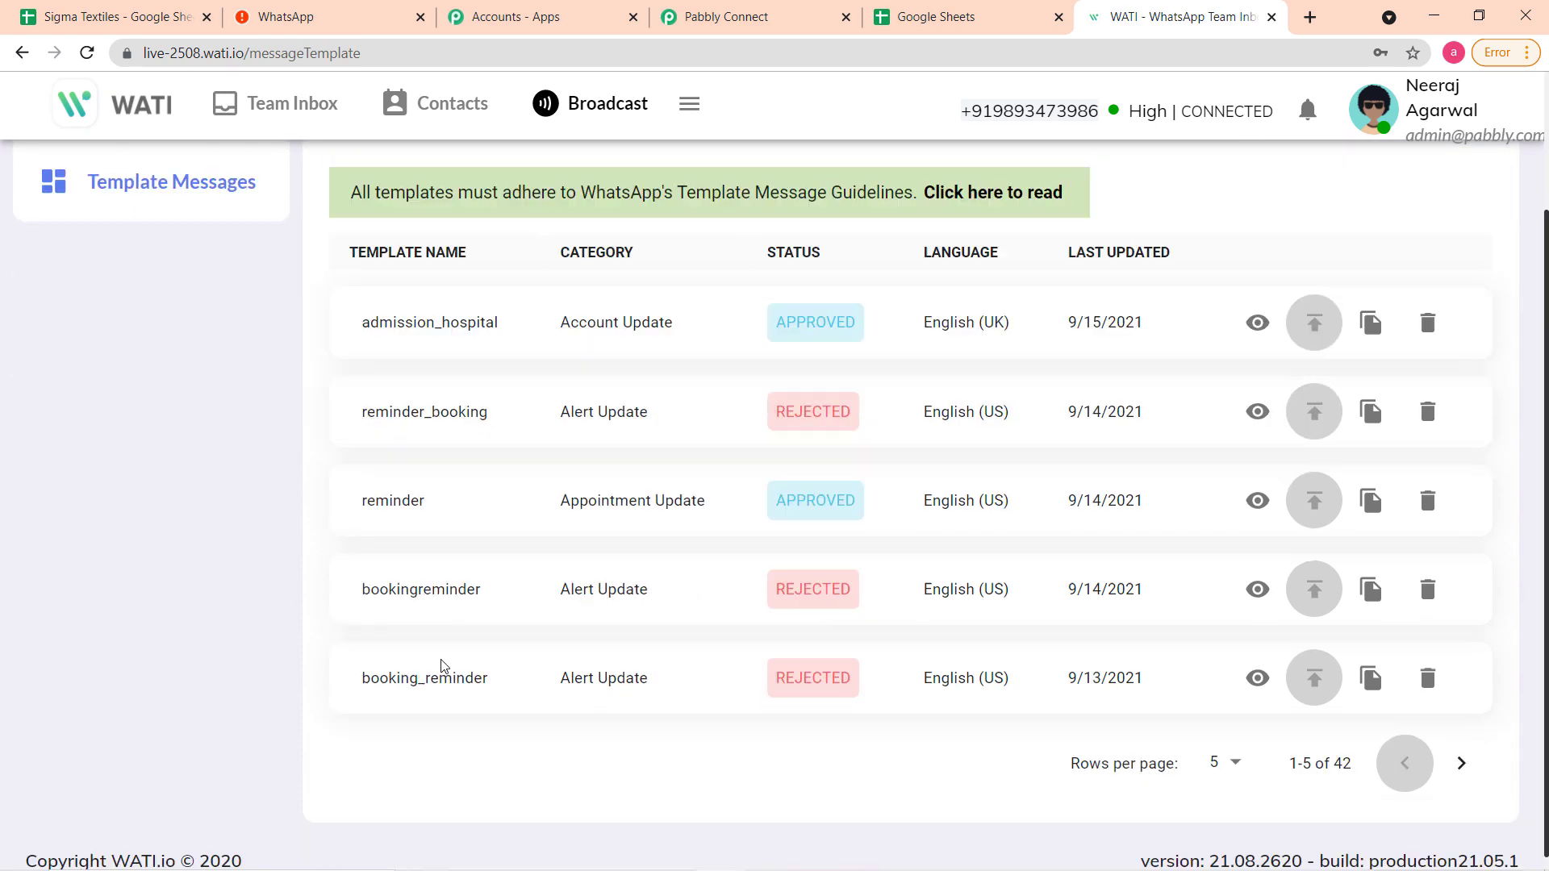
scroll(286, 620, "up", 3)
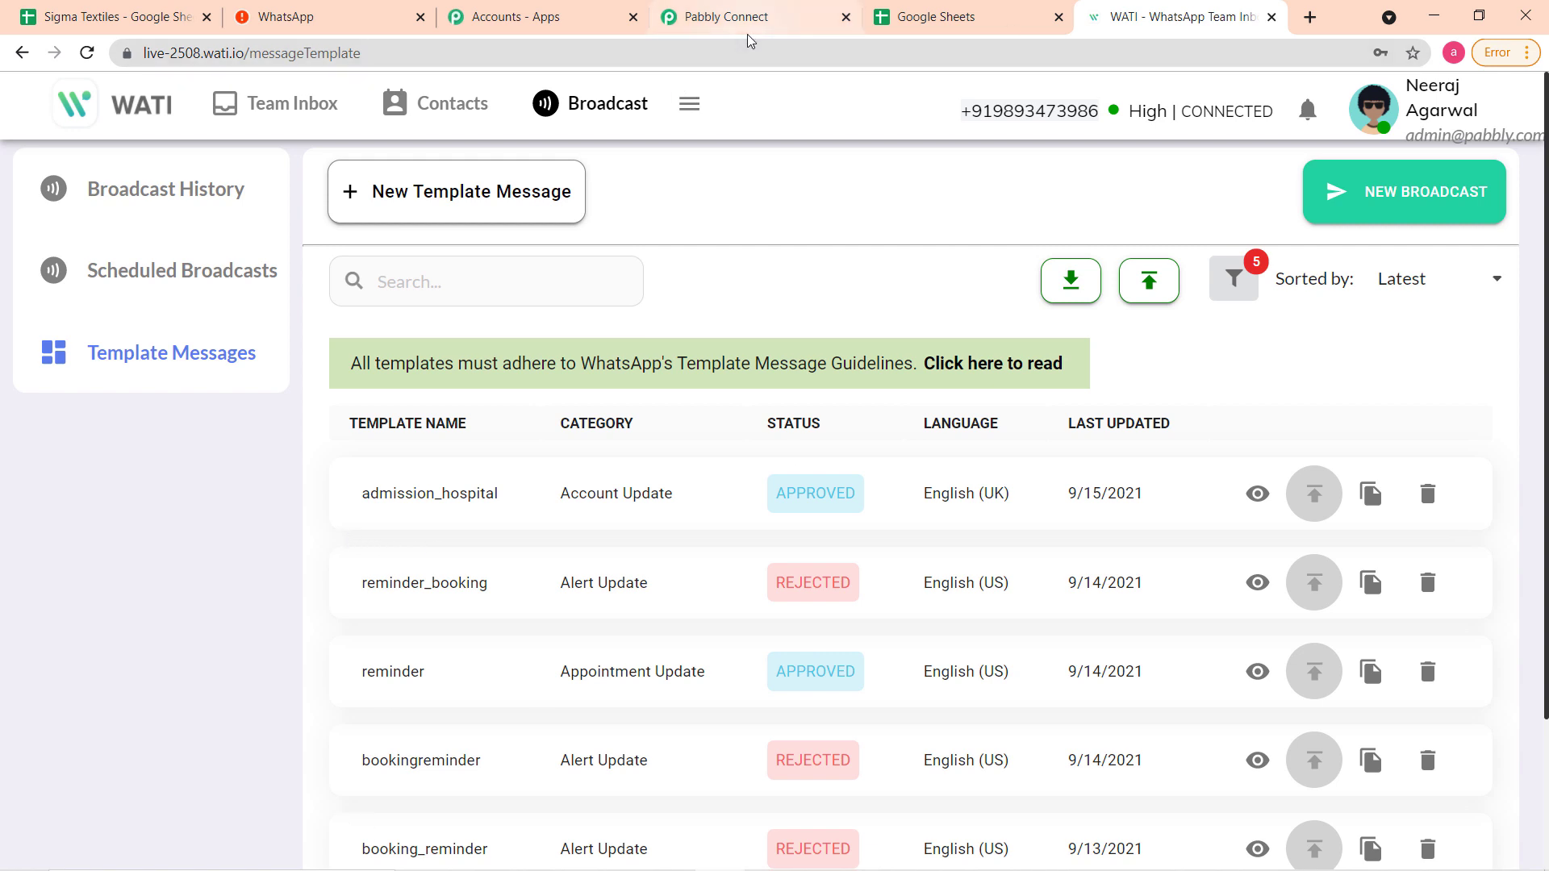
Look up the shift template's name in WATI's template list and choose shift_time as the Template in the Pabbly Connect action.
left_click(812, 31)
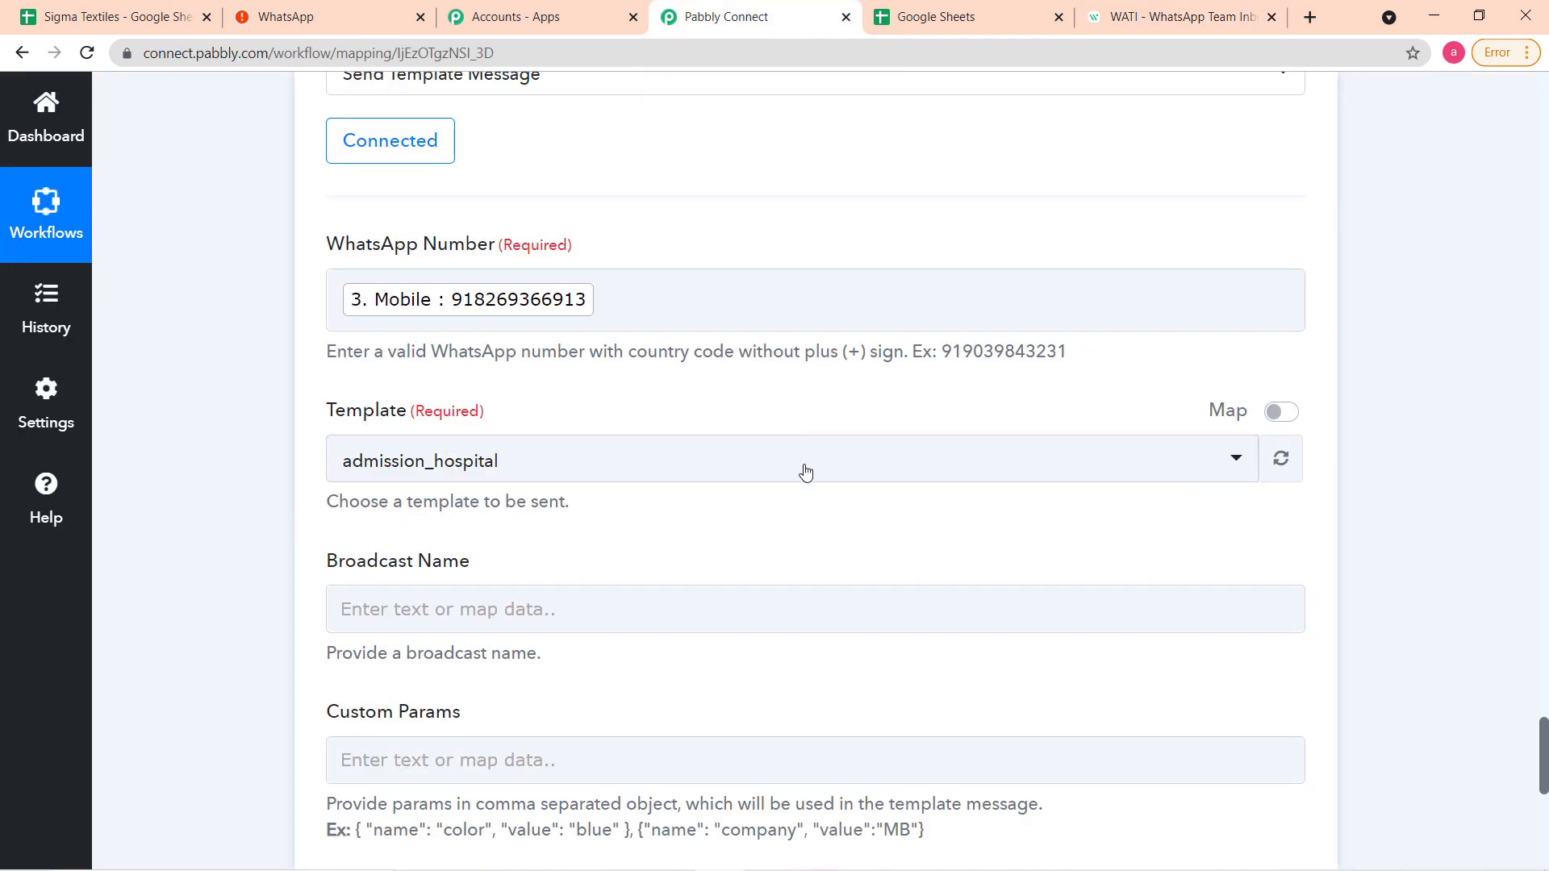
left_click(743, 472)
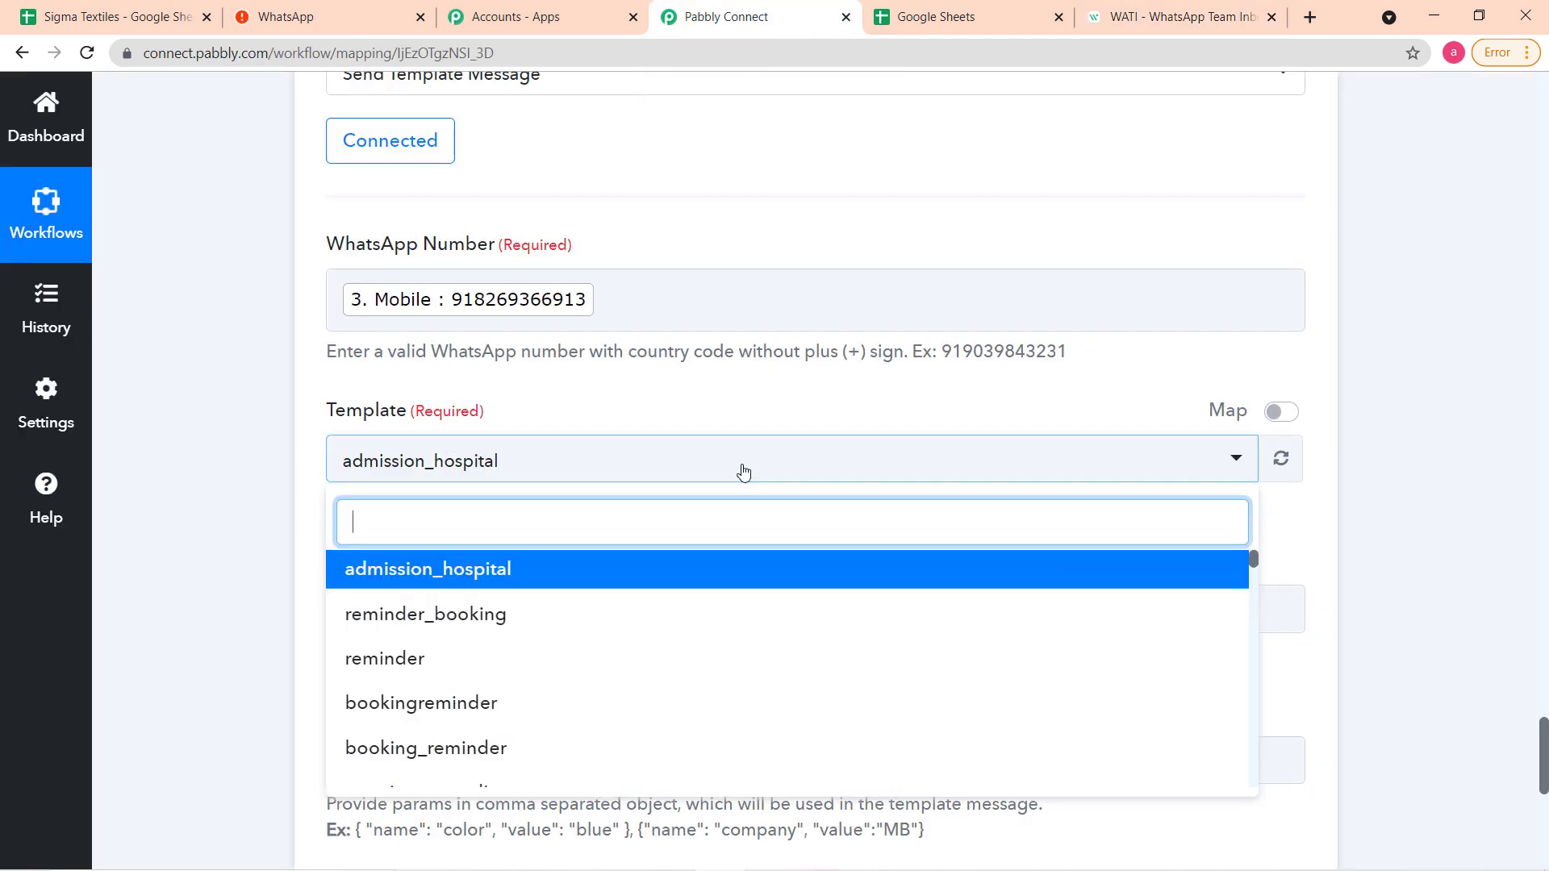
scroll(654, 607, "down", 10)
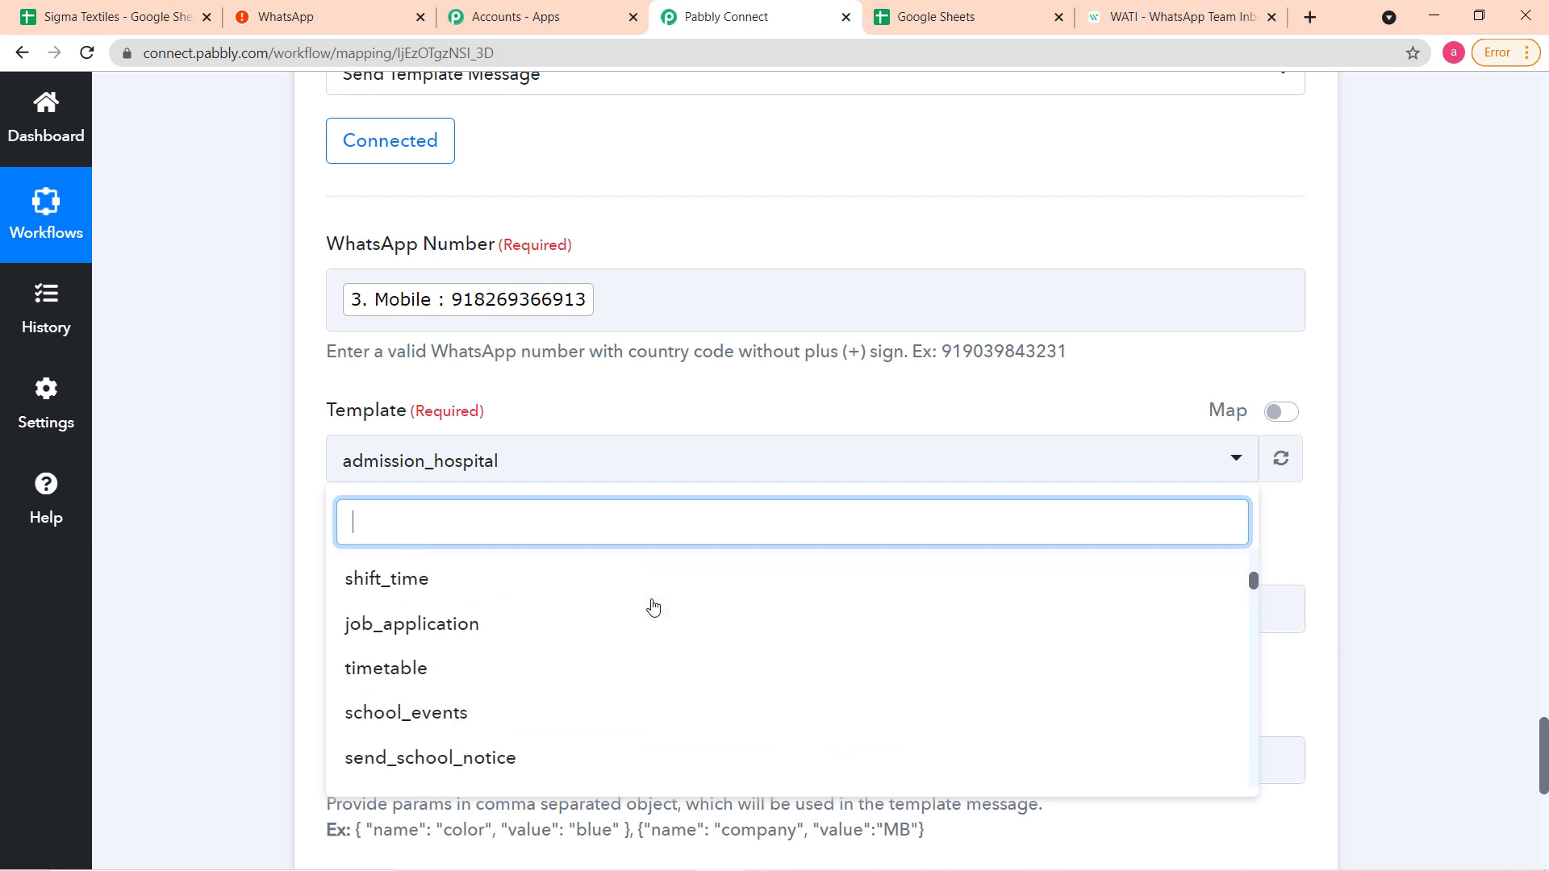
scroll(604, 608, "down", 3)
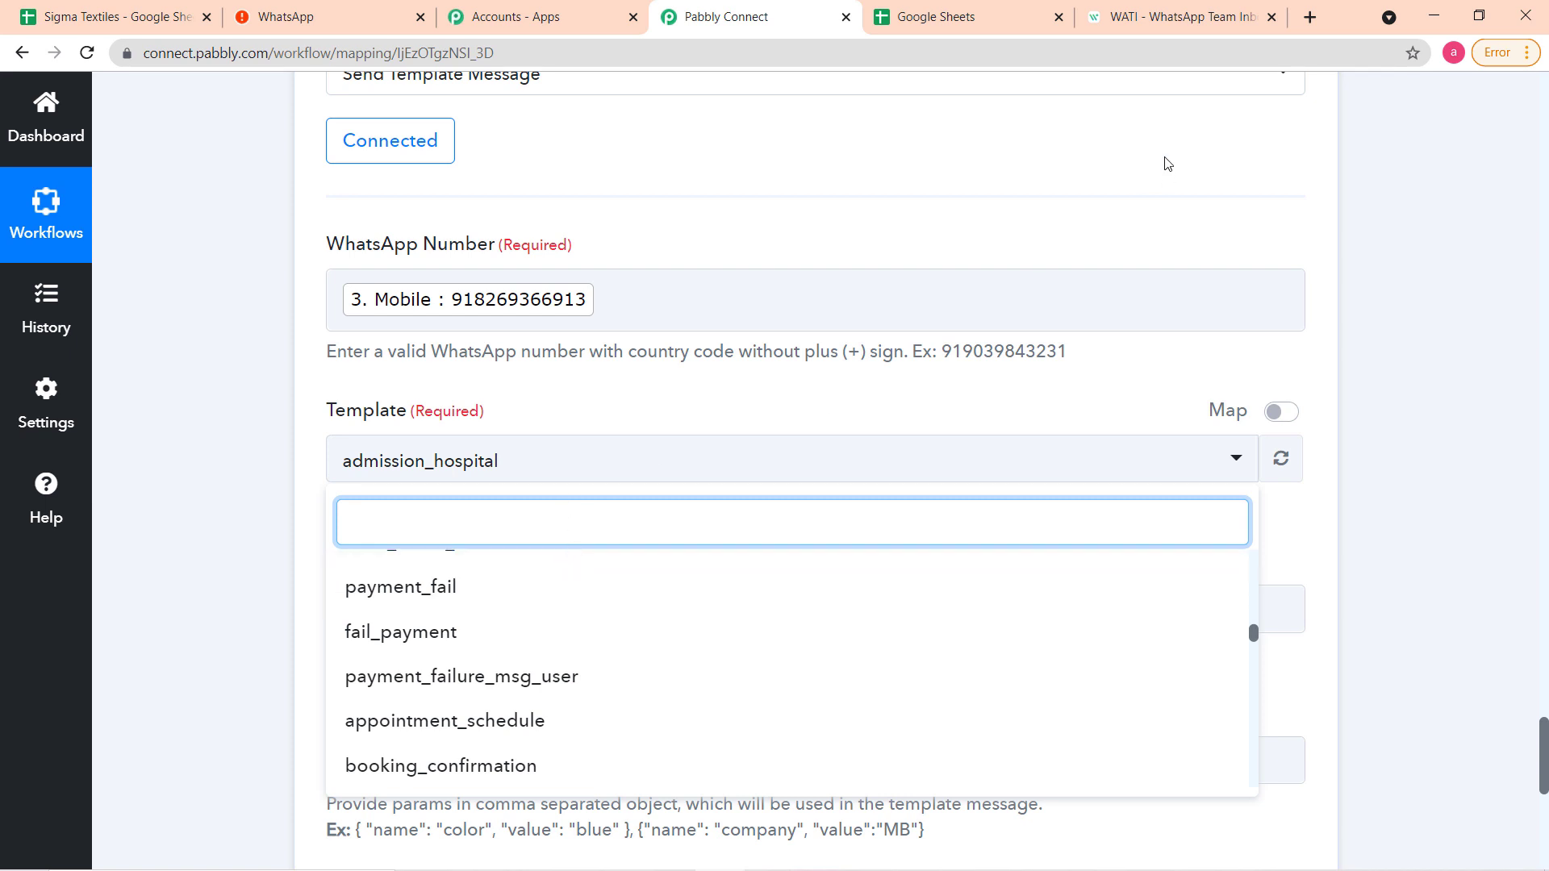
left_click(1178, 19)
scroll(386, 586, "down", 3)
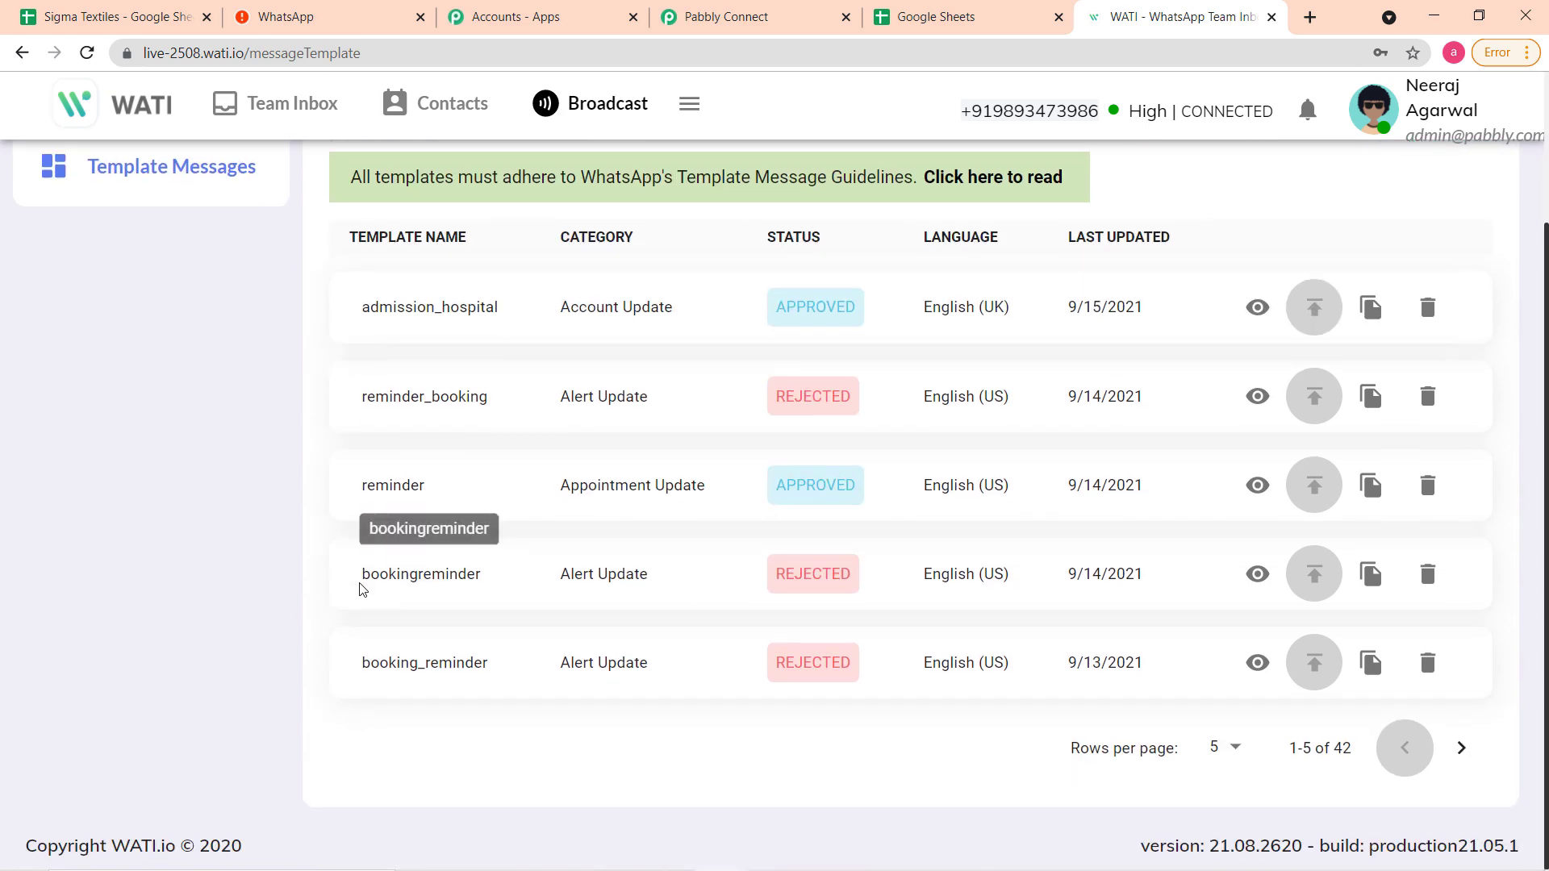
left_click(1462, 760)
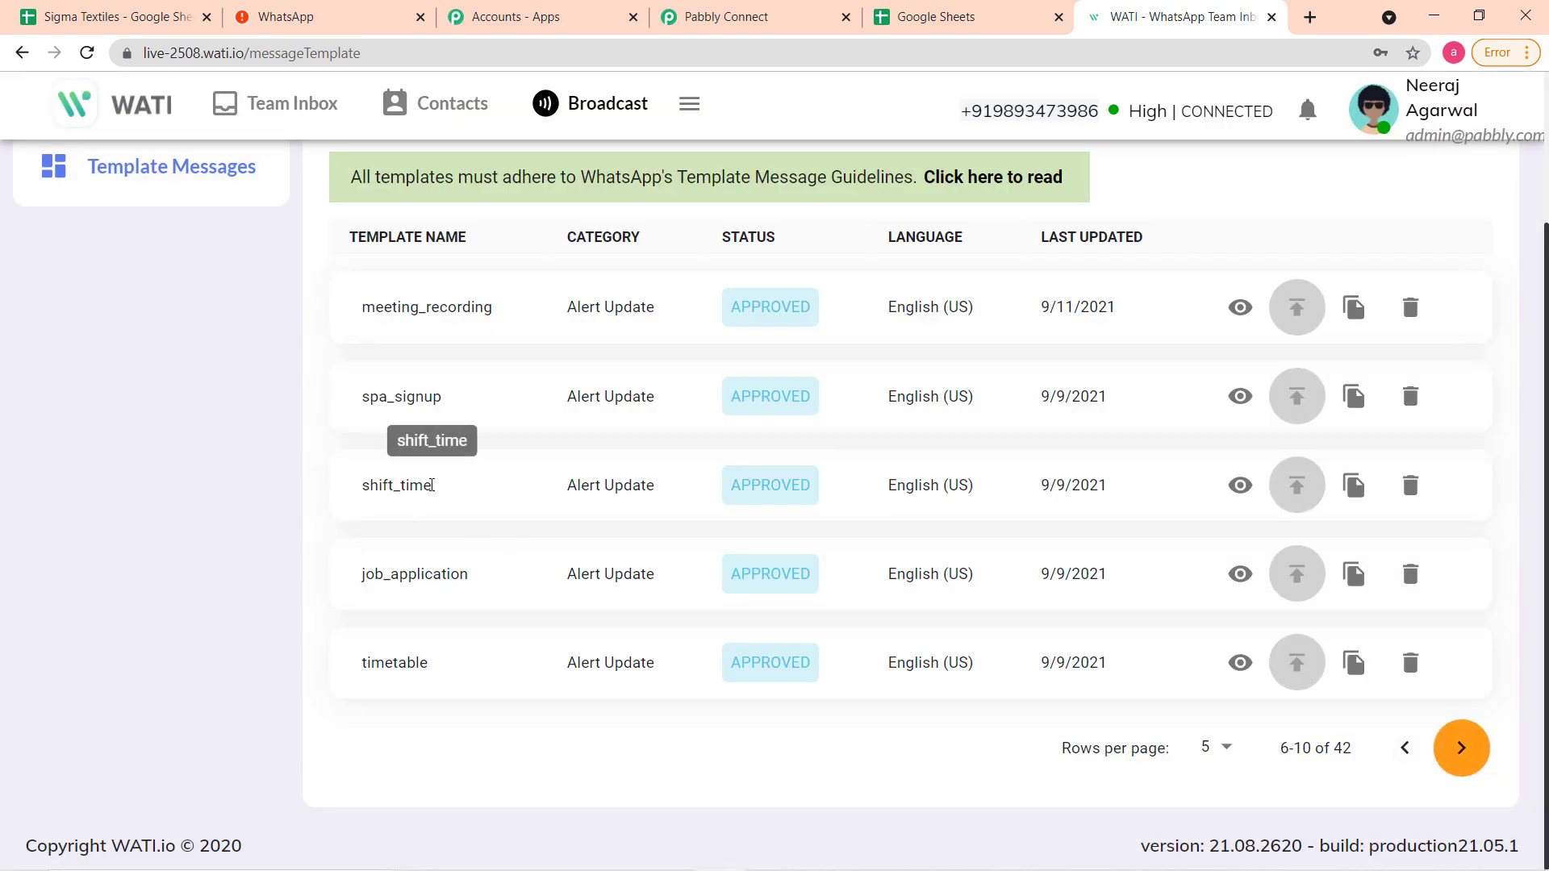
left_click(734, 22)
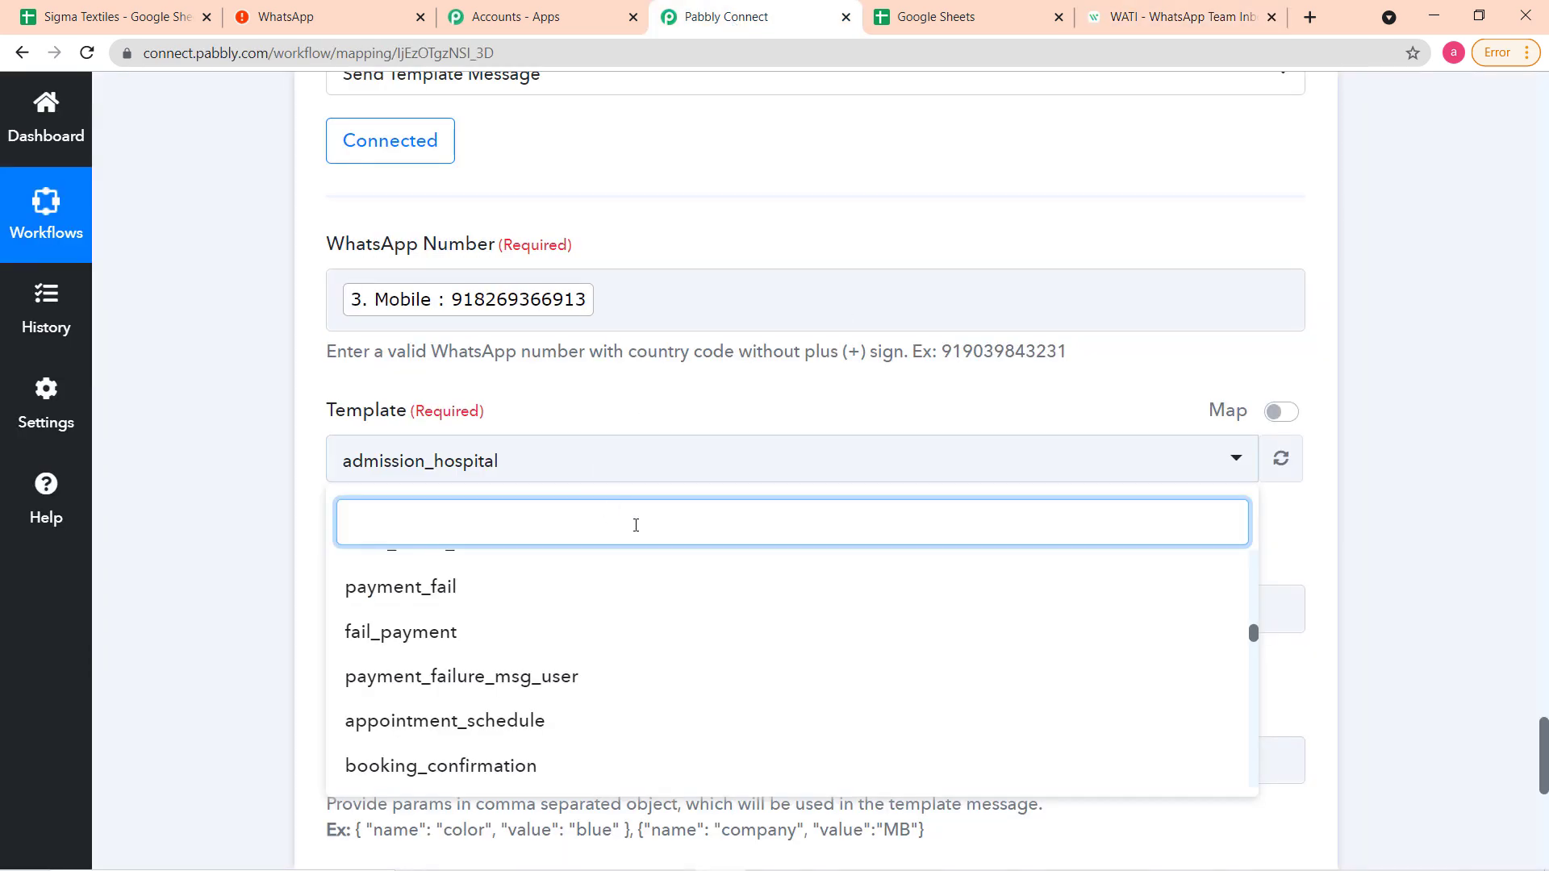
type("s")
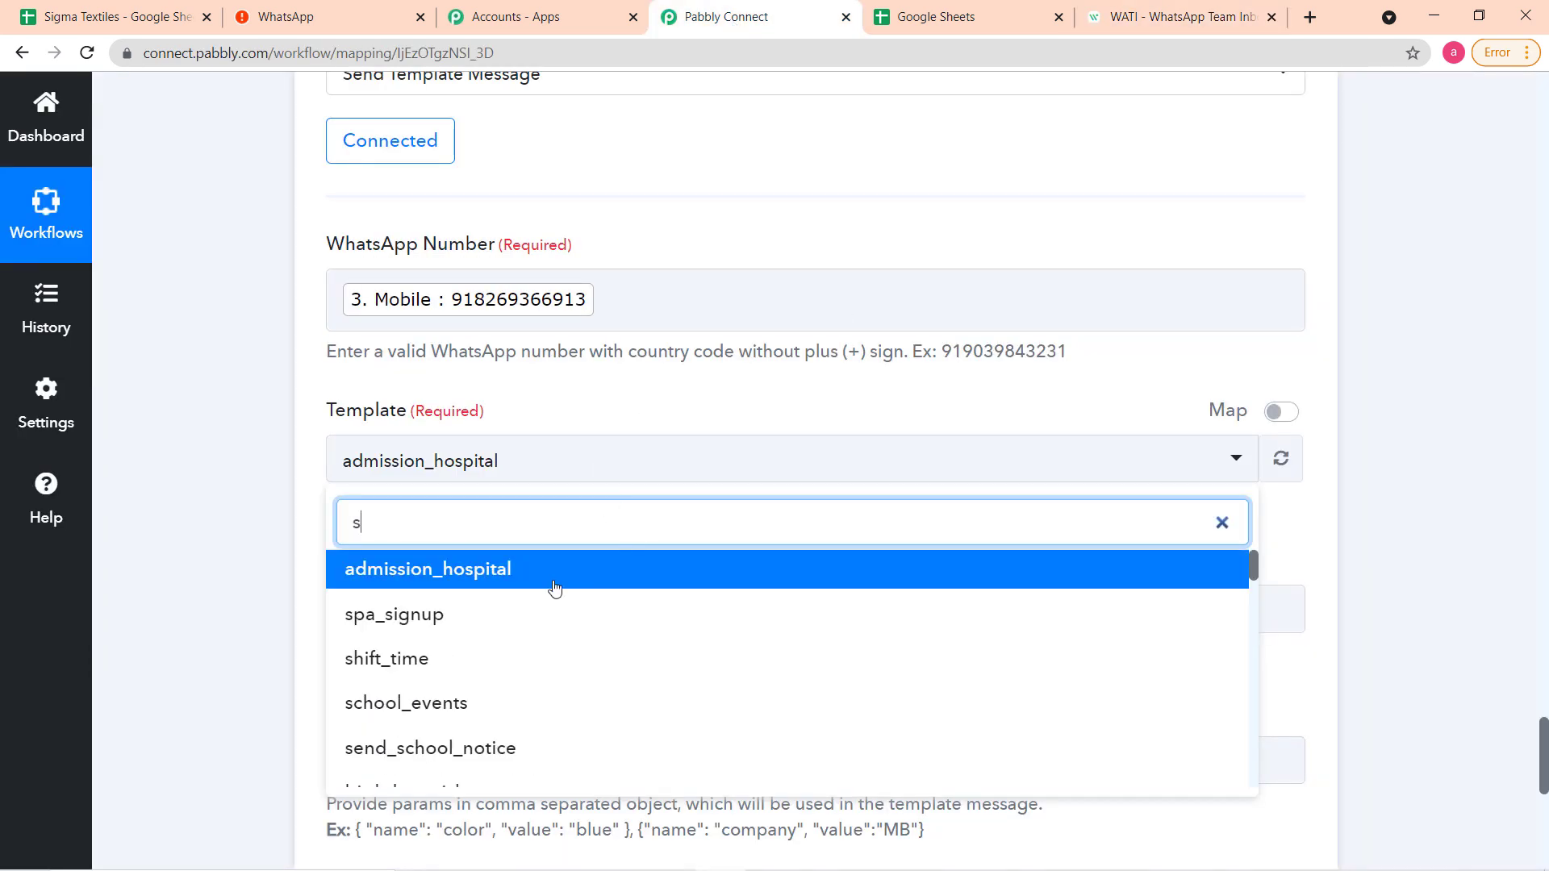
left_click(368, 670)
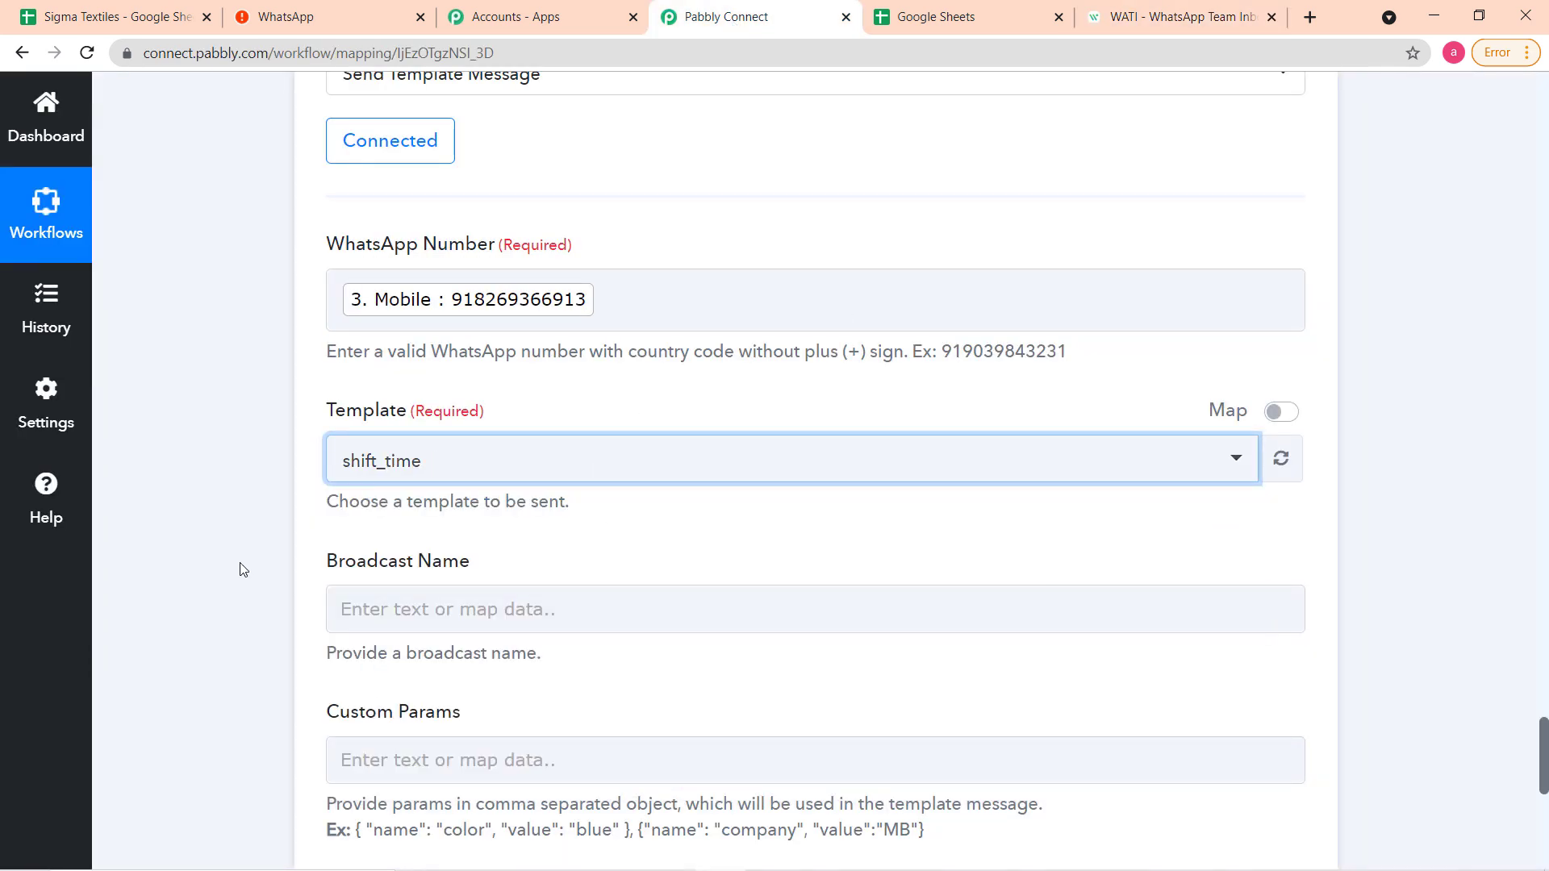
Set the Broadcast Name to Sigma Textiles.
scroll(239, 570, "down", 4)
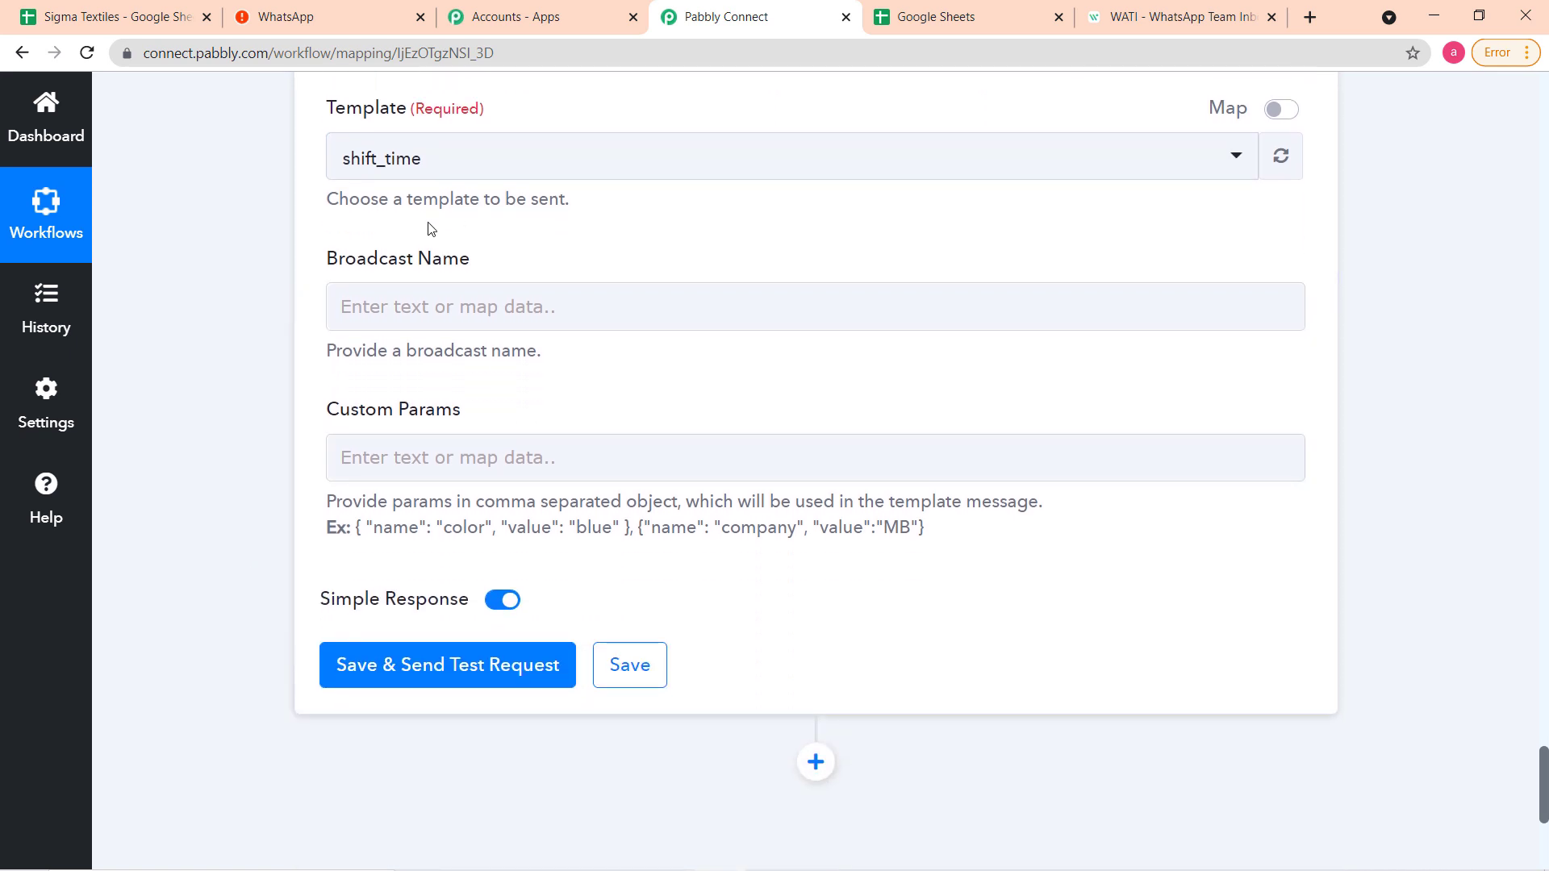
left_click(555, 316)
type("S")
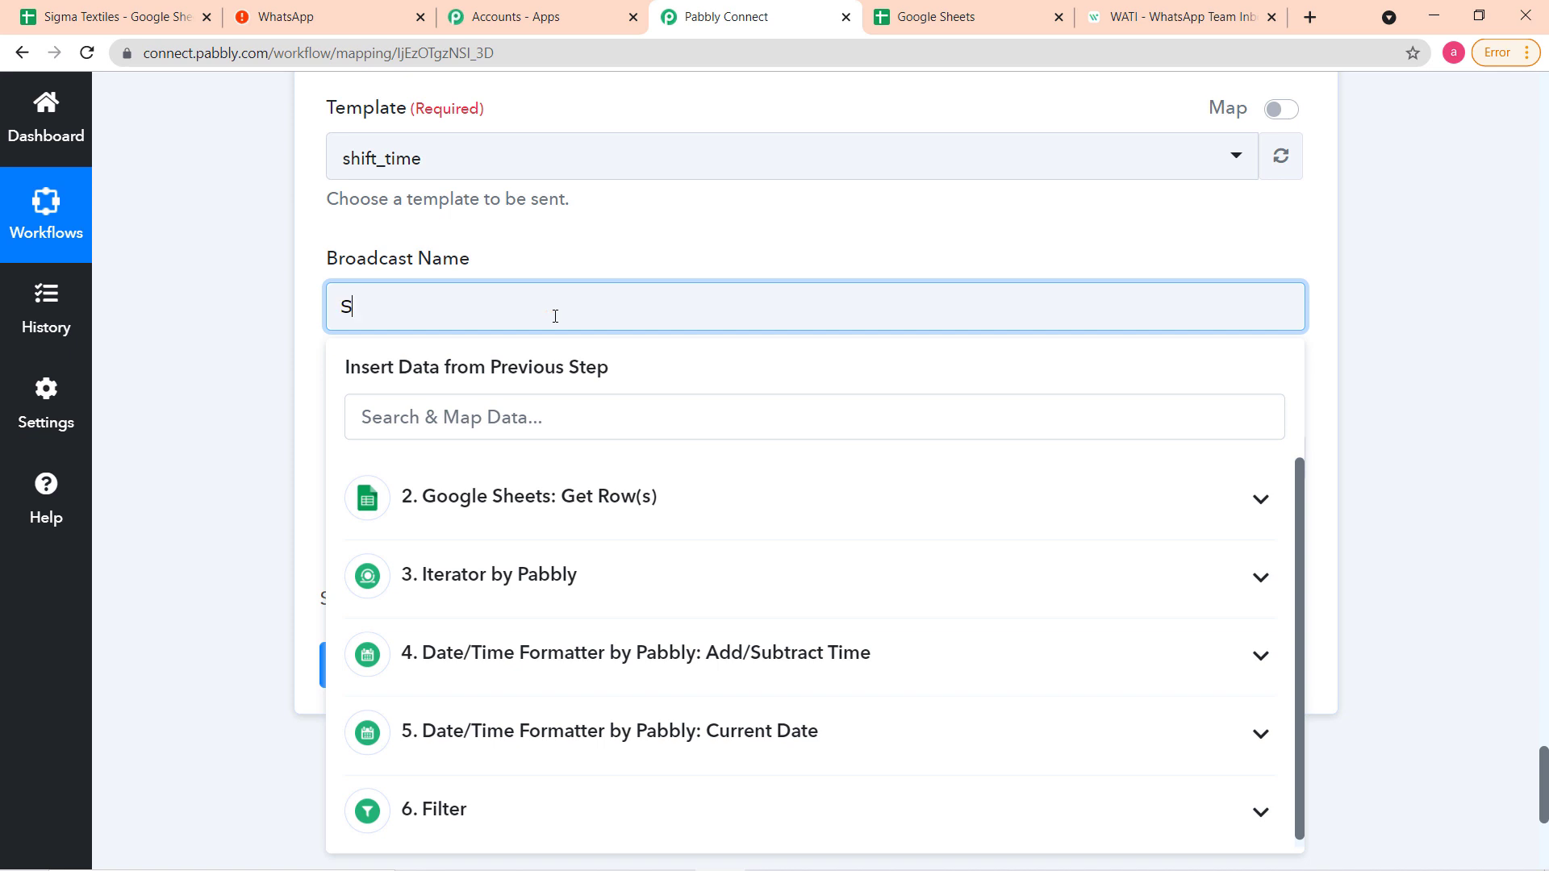
type("igma Textiles")
left_click(254, 380)
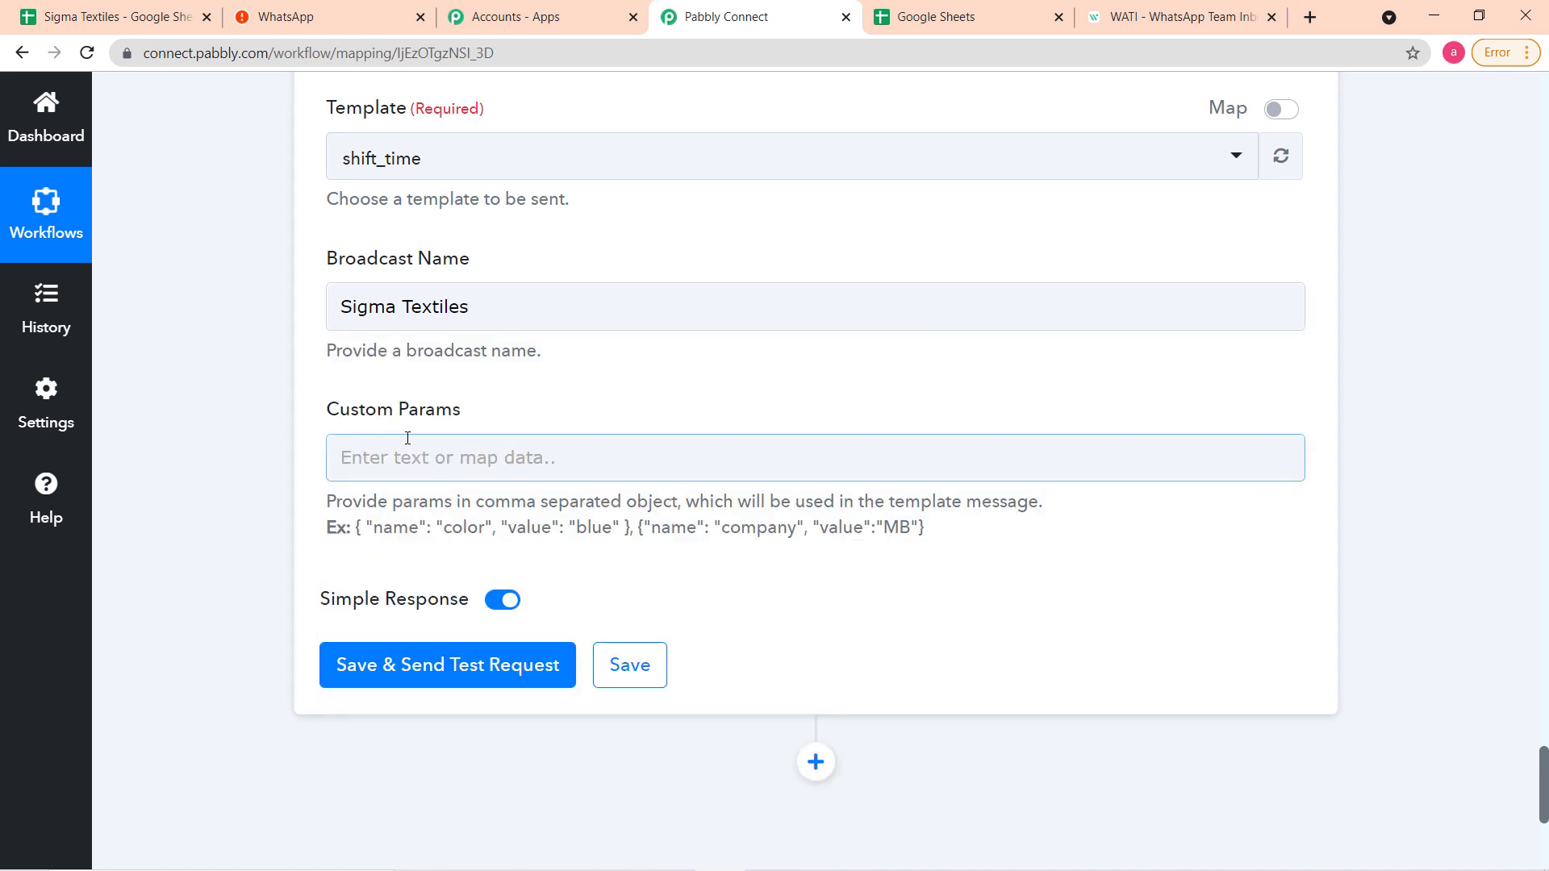
Examine the body of WATI's shift_time template for its variables and compare it with the Custom Params example format in Pabbly Connect.
scroll(448, 424, "down", 2)
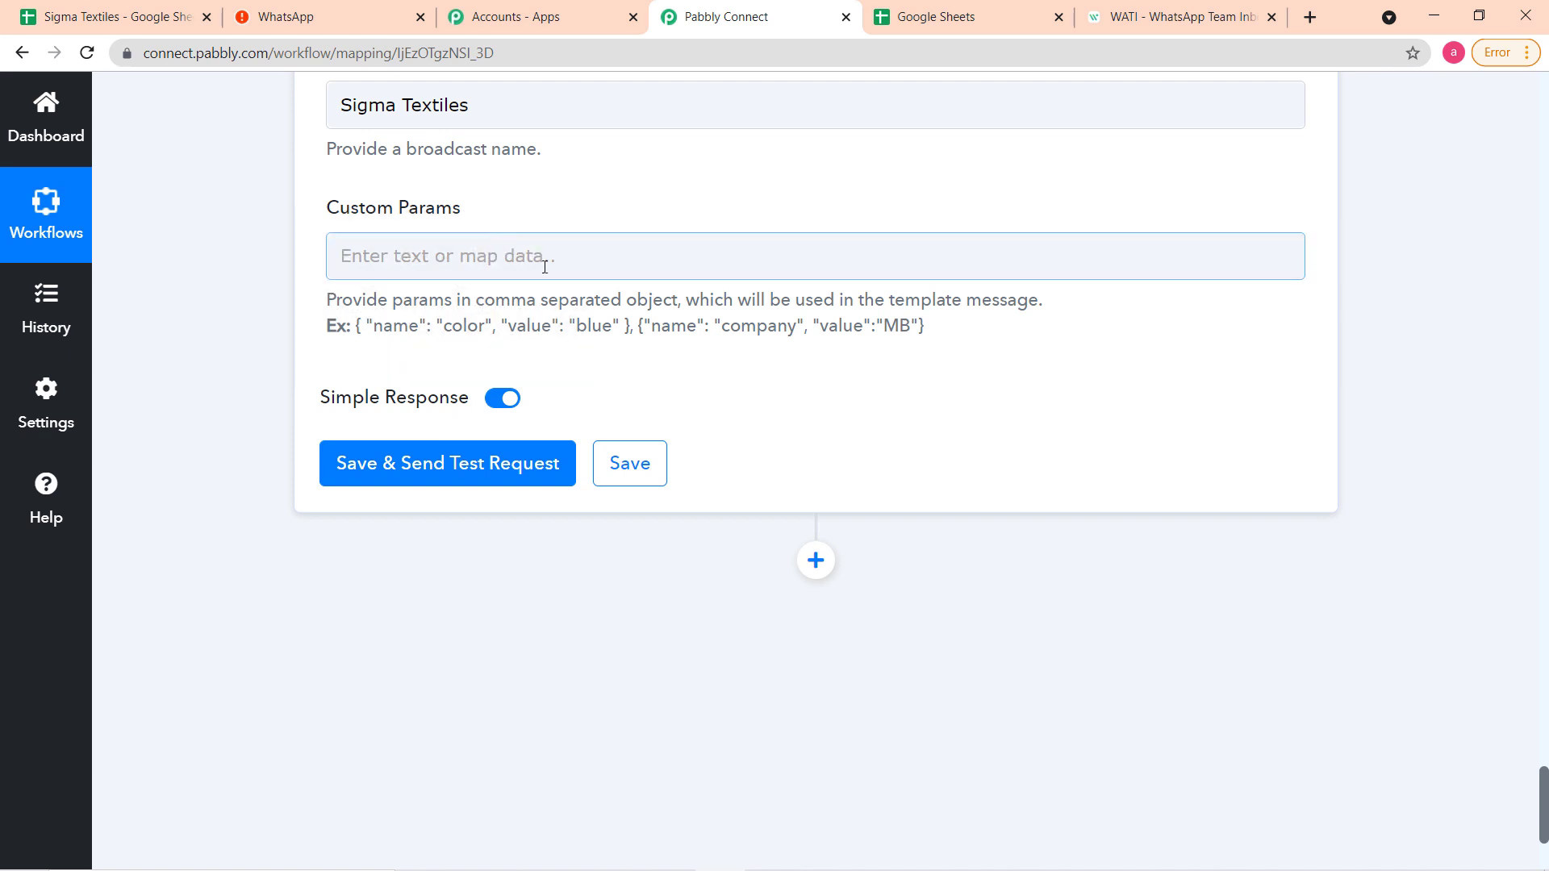
left_click(1144, 26)
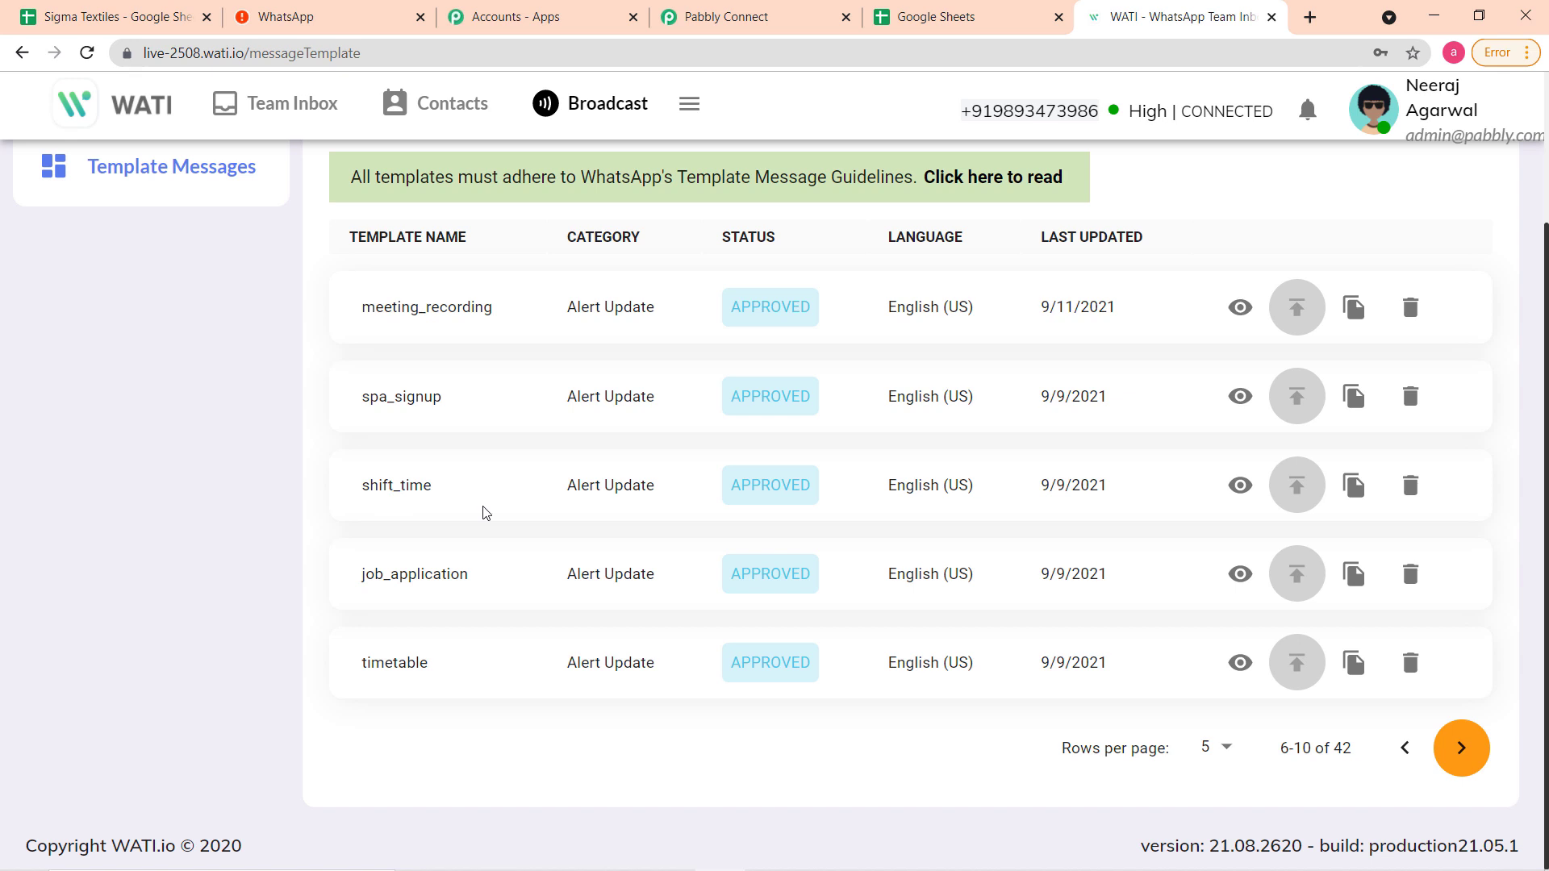
left_click(1238, 488)
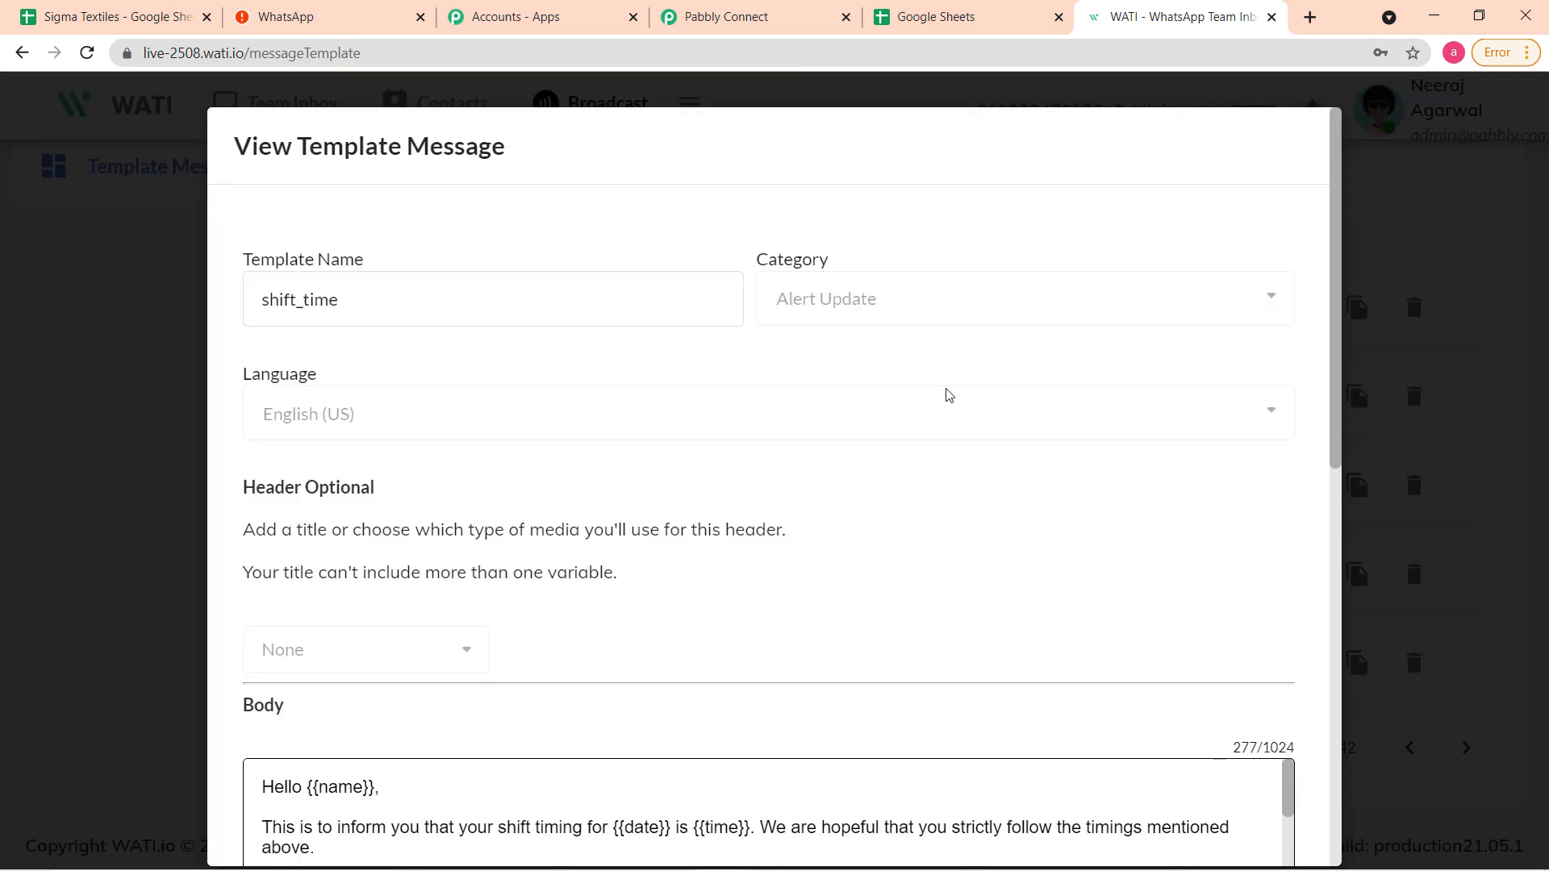
scroll(926, 420, "down", 3)
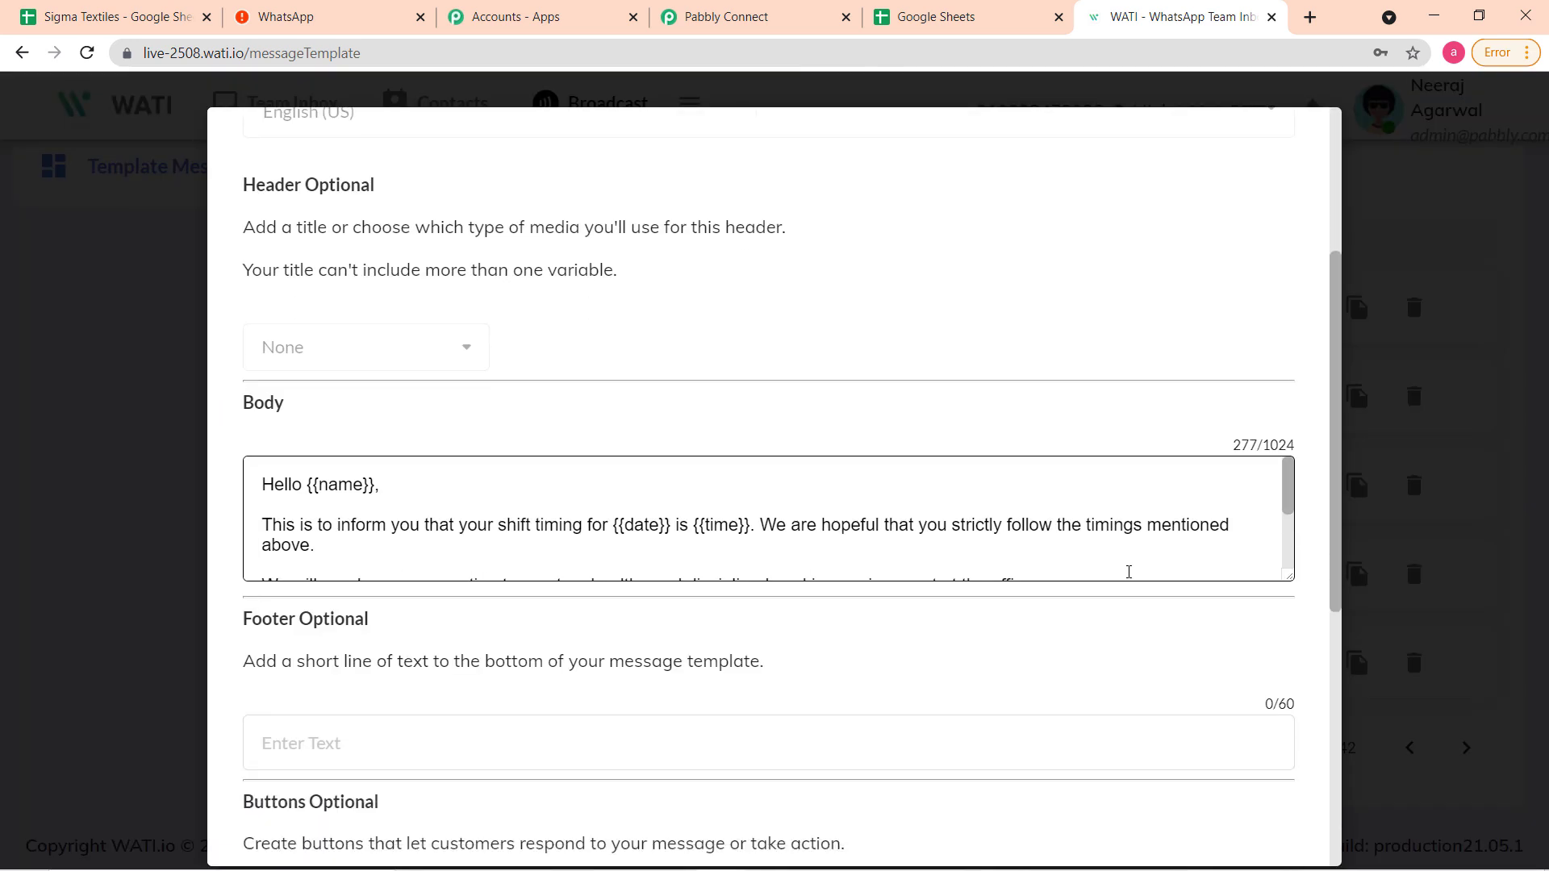
left_click_drag(1286, 573, 1308, 701)
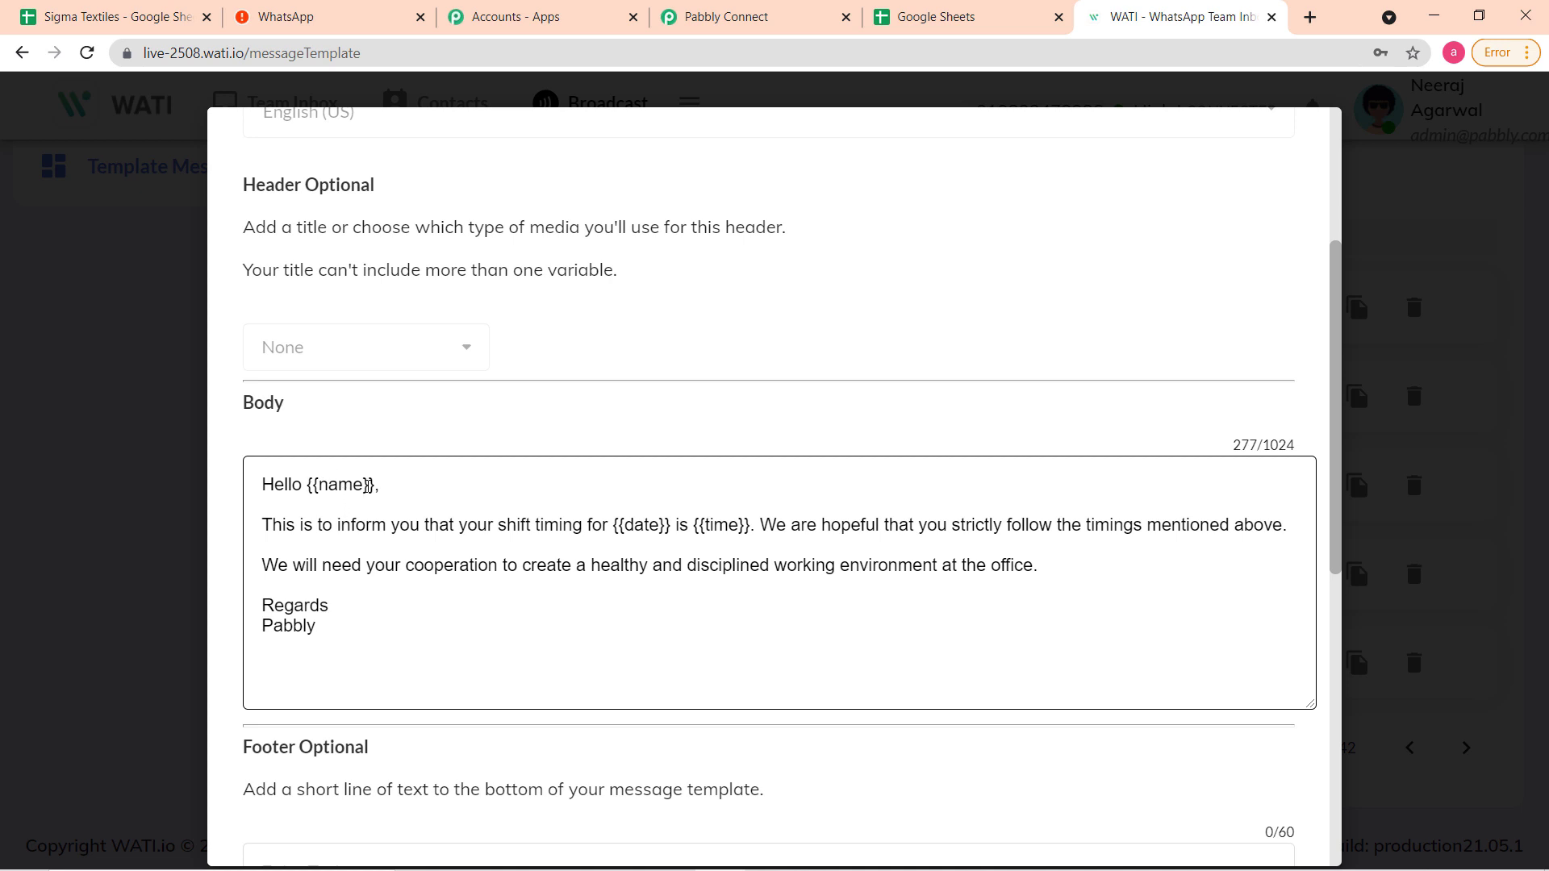
left_click(733, 32)
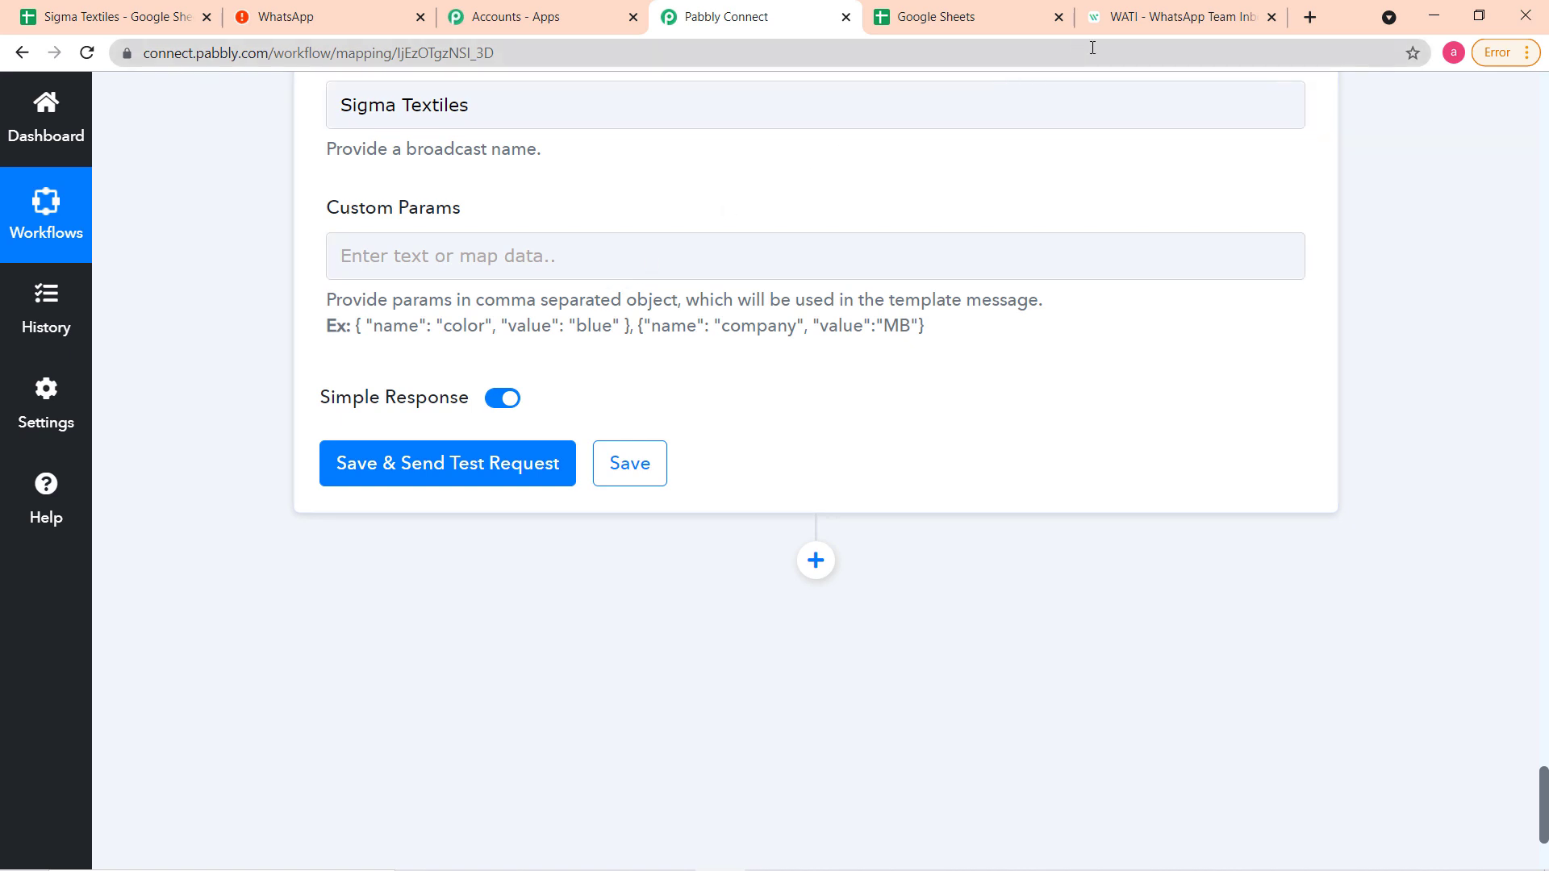
left_click(1130, 24)
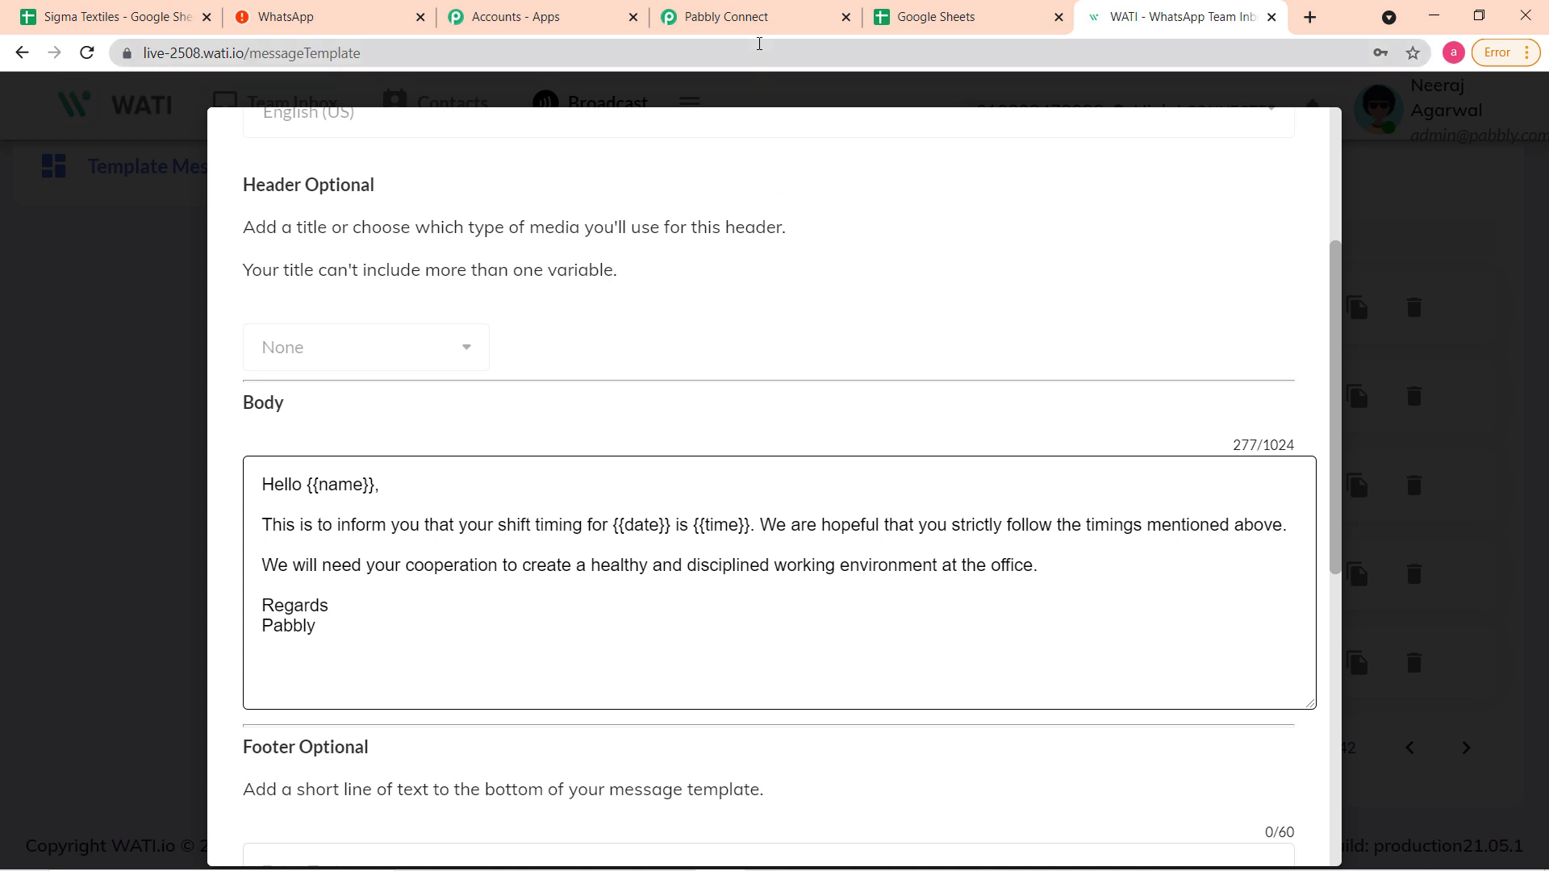
left_click(759, 26)
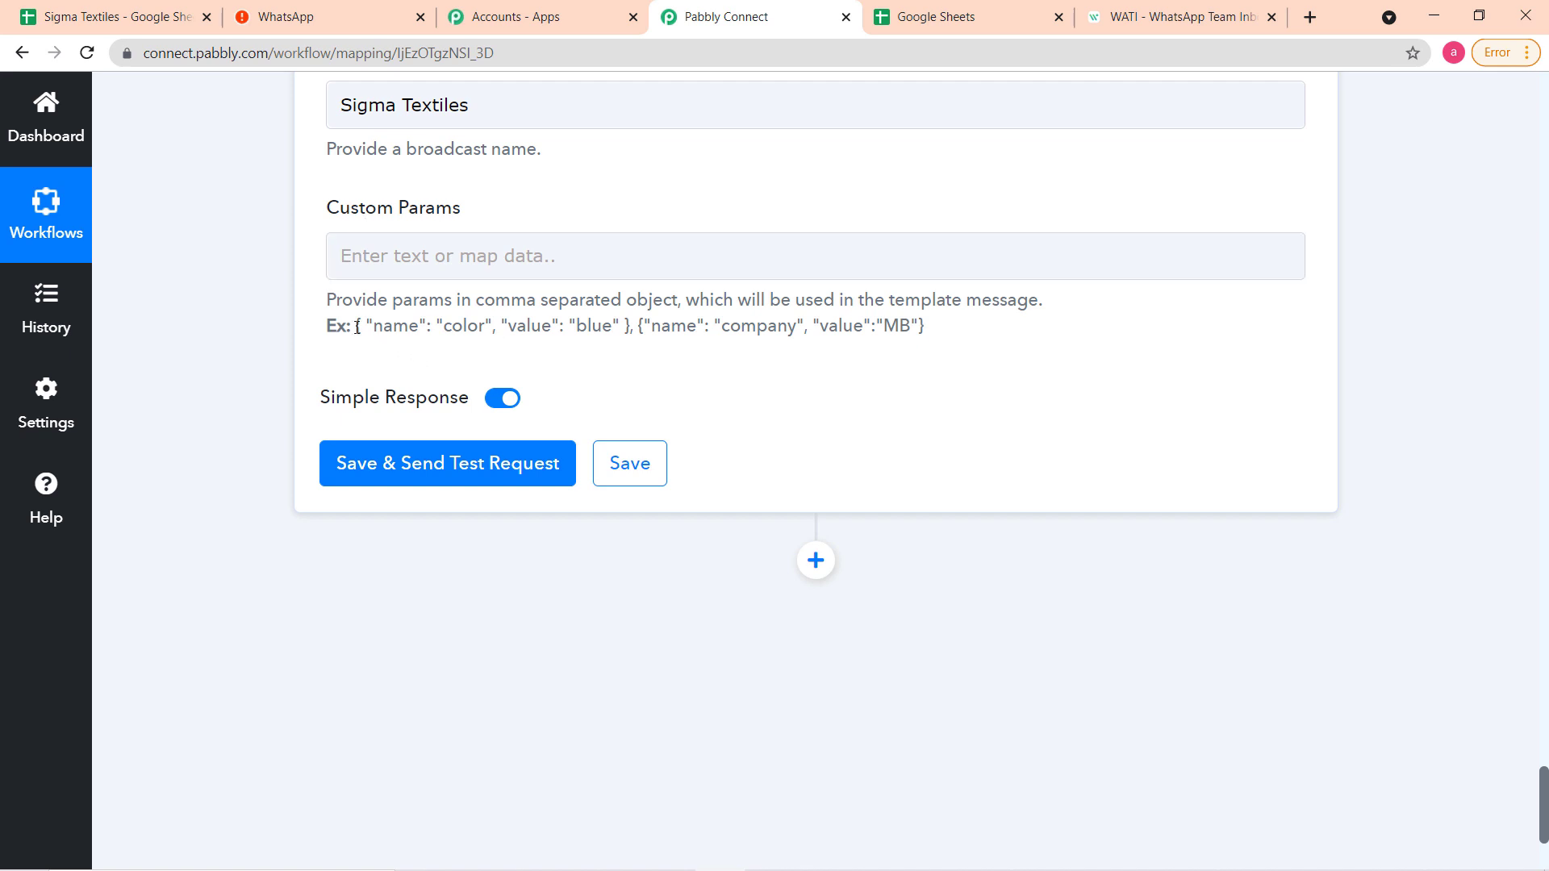
Fill Custom Params with three comma-separated copies of the example object { "name": "color", "value": "blue" }, one for each template variable.
left_click_drag(357, 328, 629, 328)
right_click(599, 328)
left_click(618, 342)
right_click(420, 260)
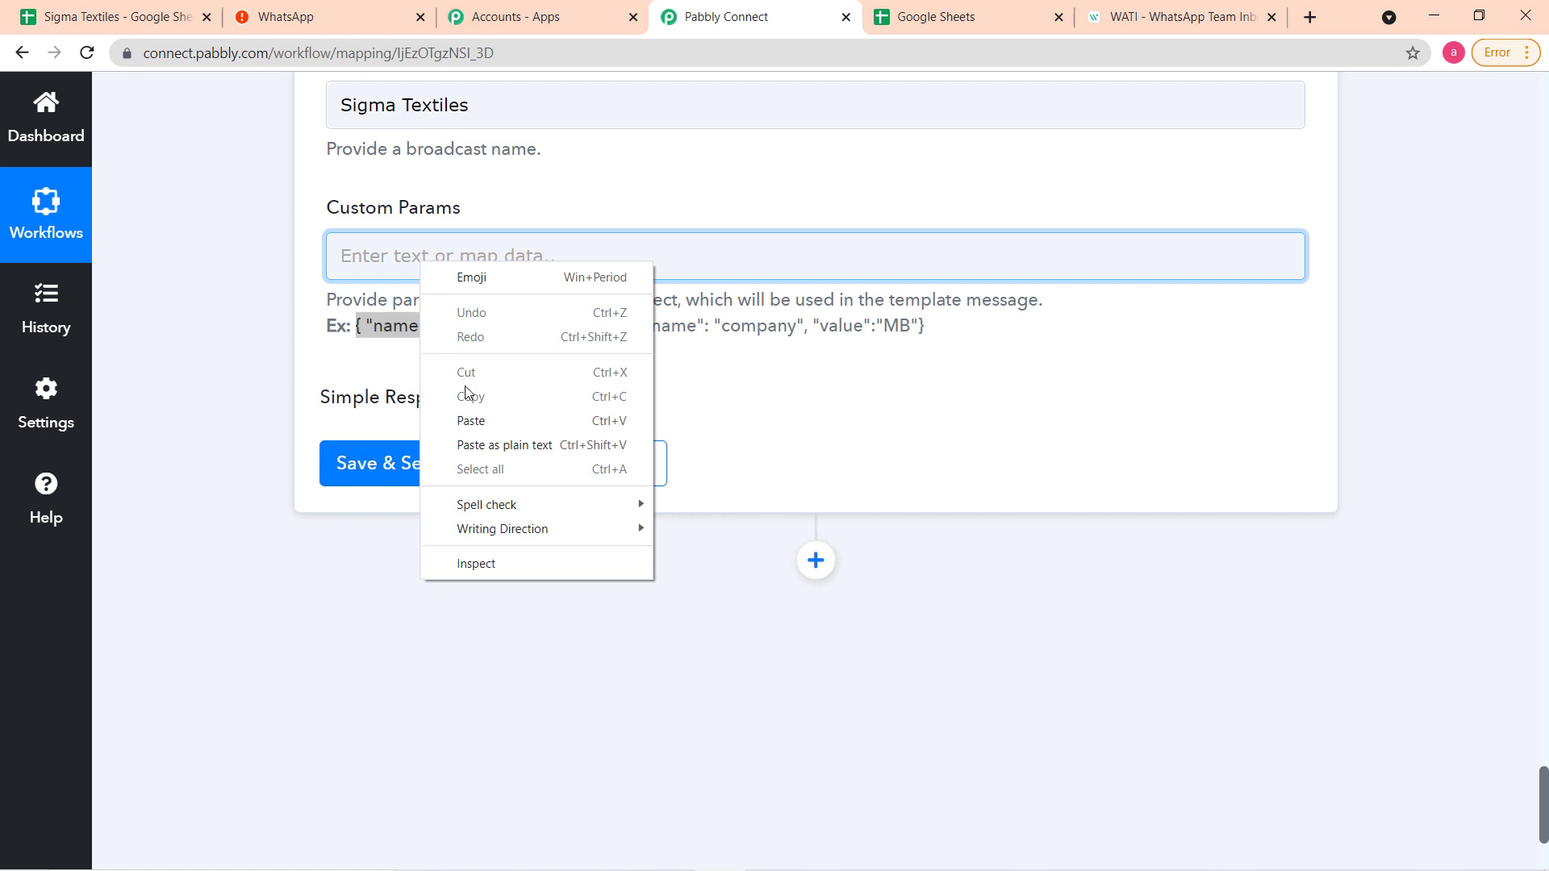
left_click(470, 420)
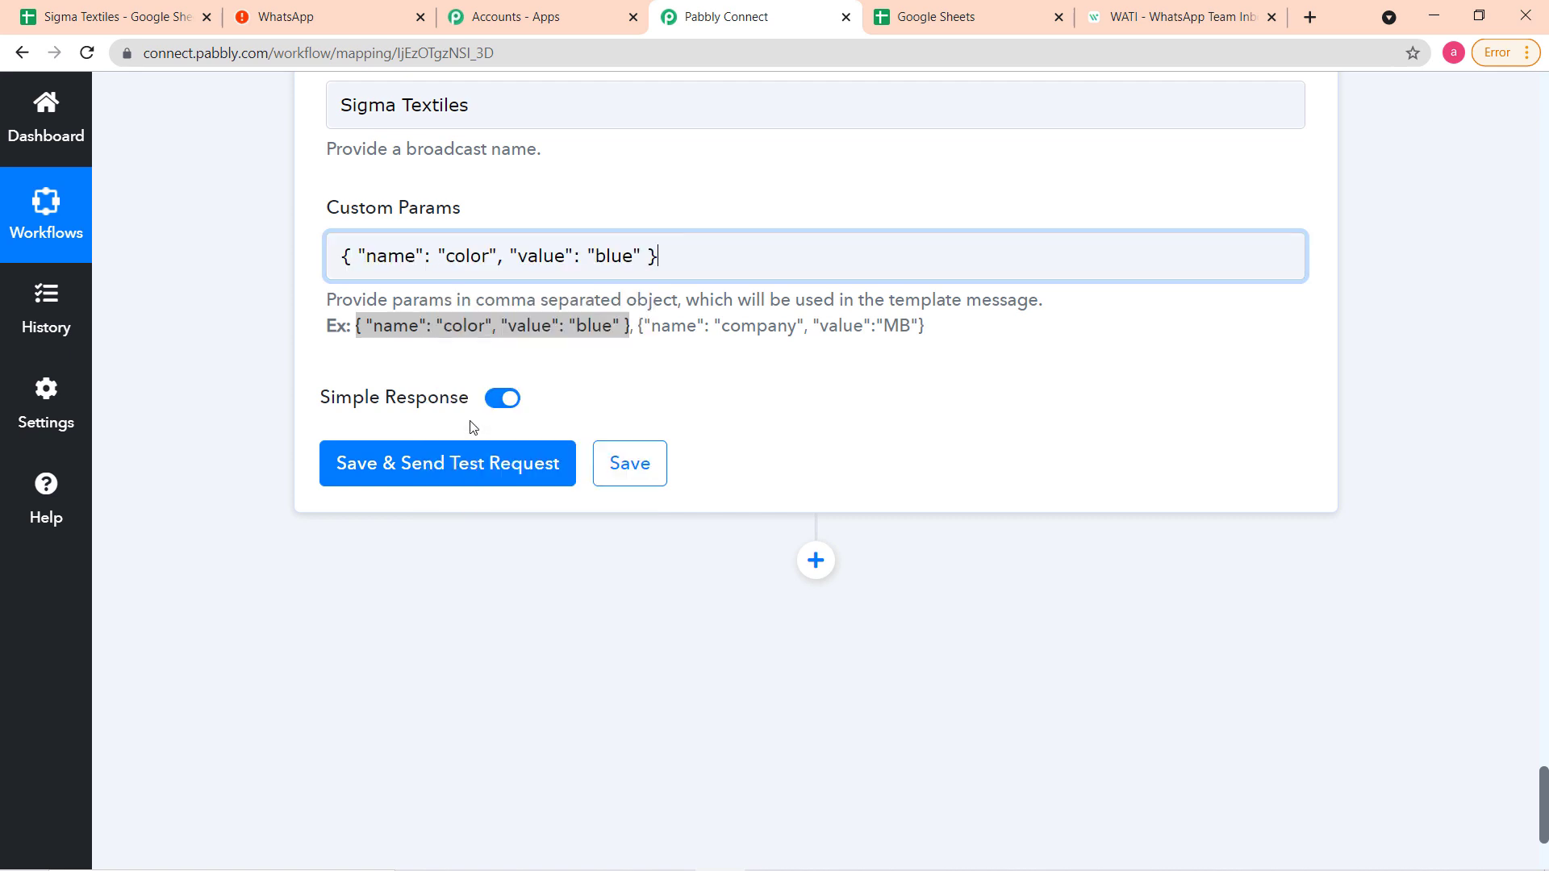
left_click(1203, 24)
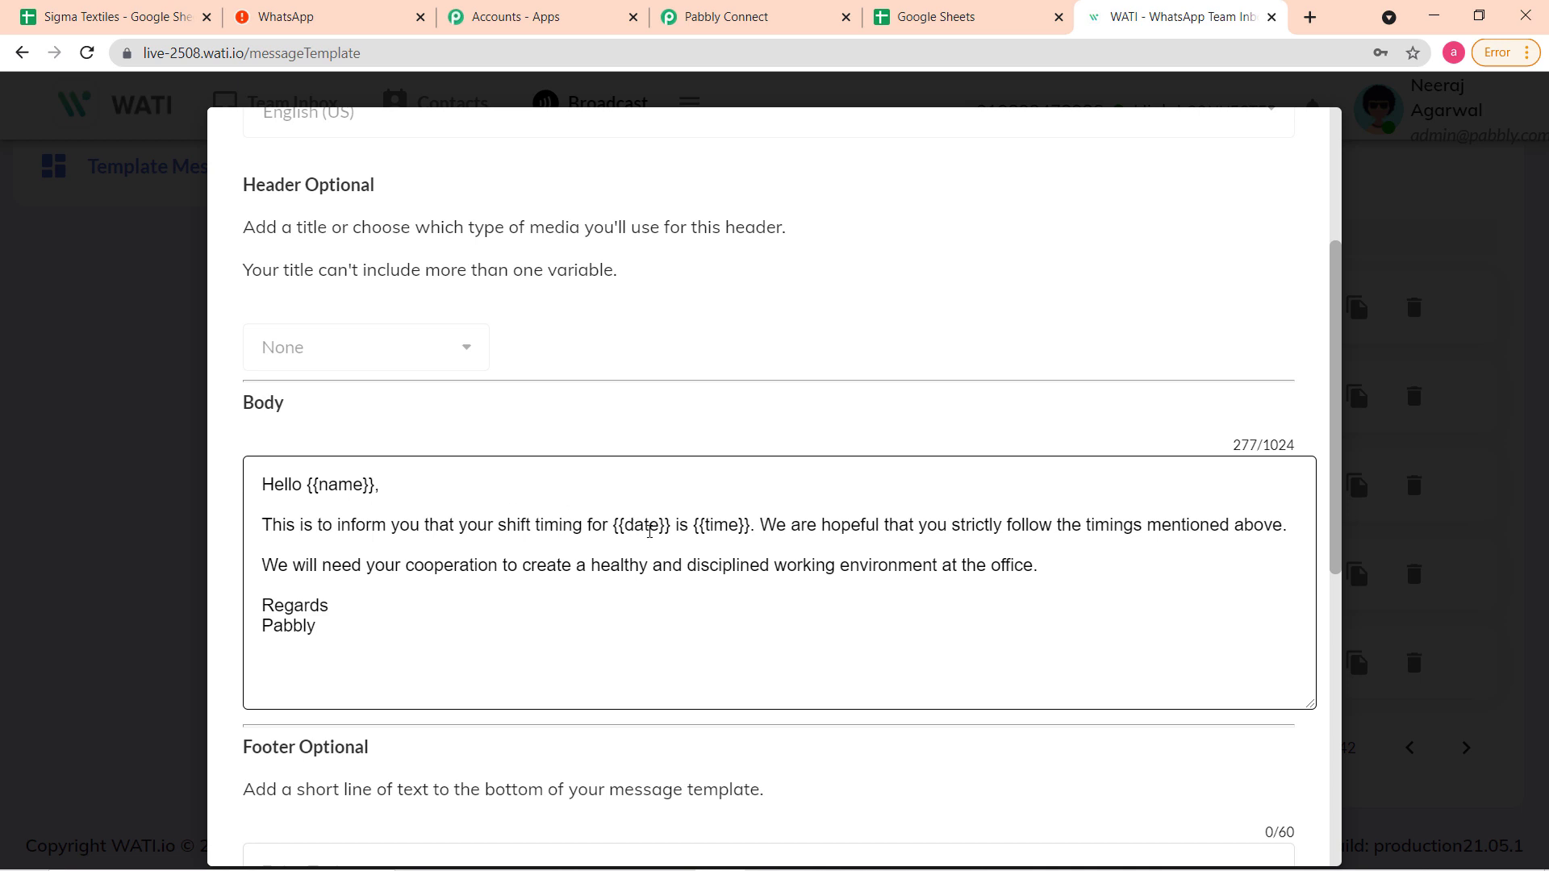
left_click(770, 22)
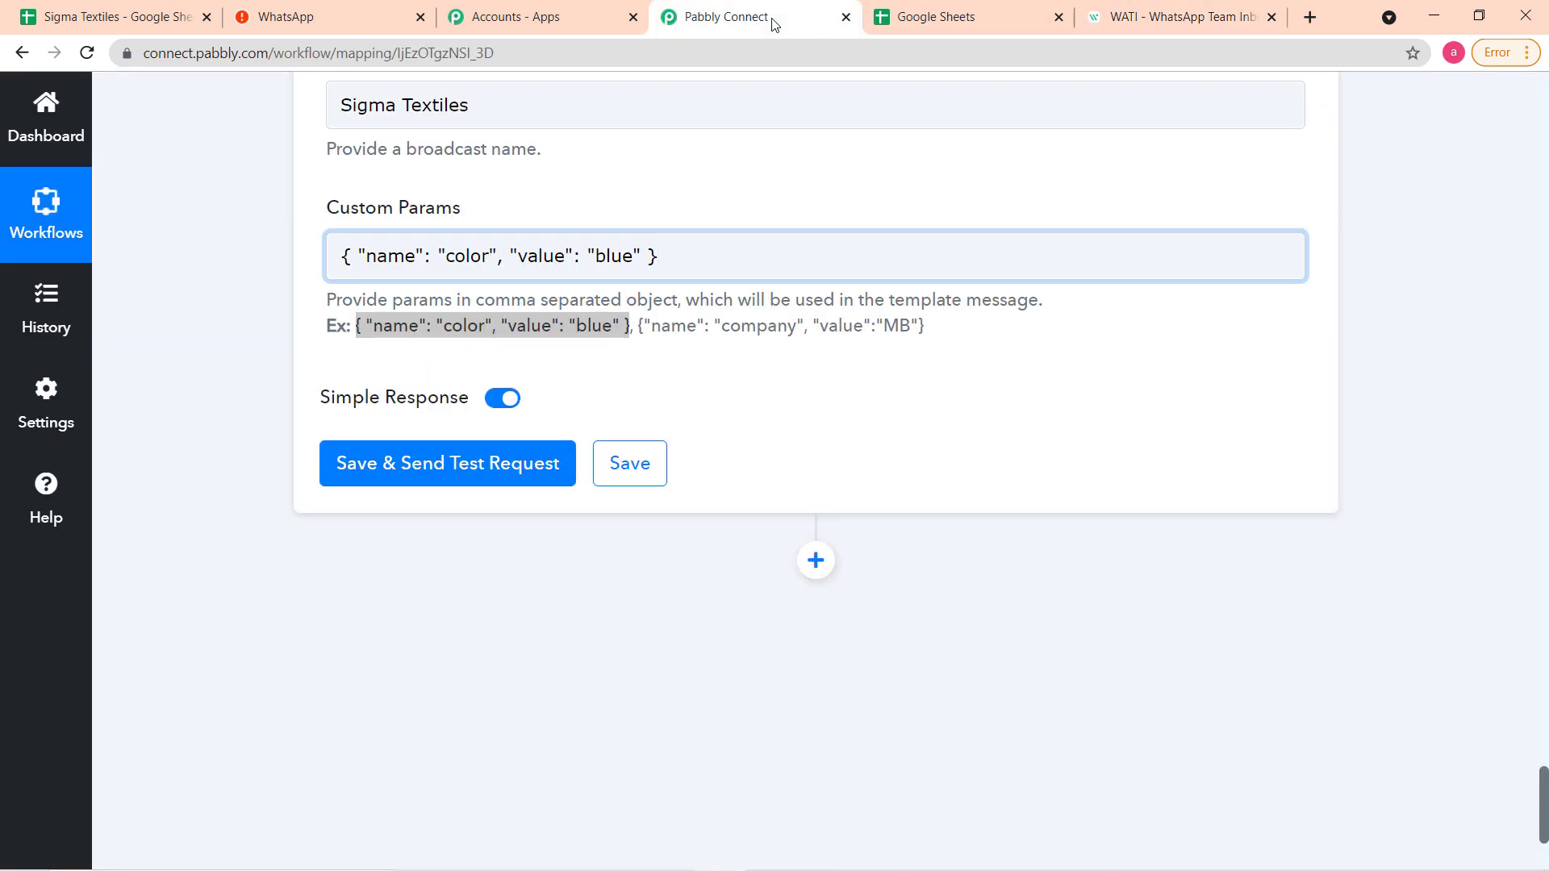
type(",")
key("ctrl+v")
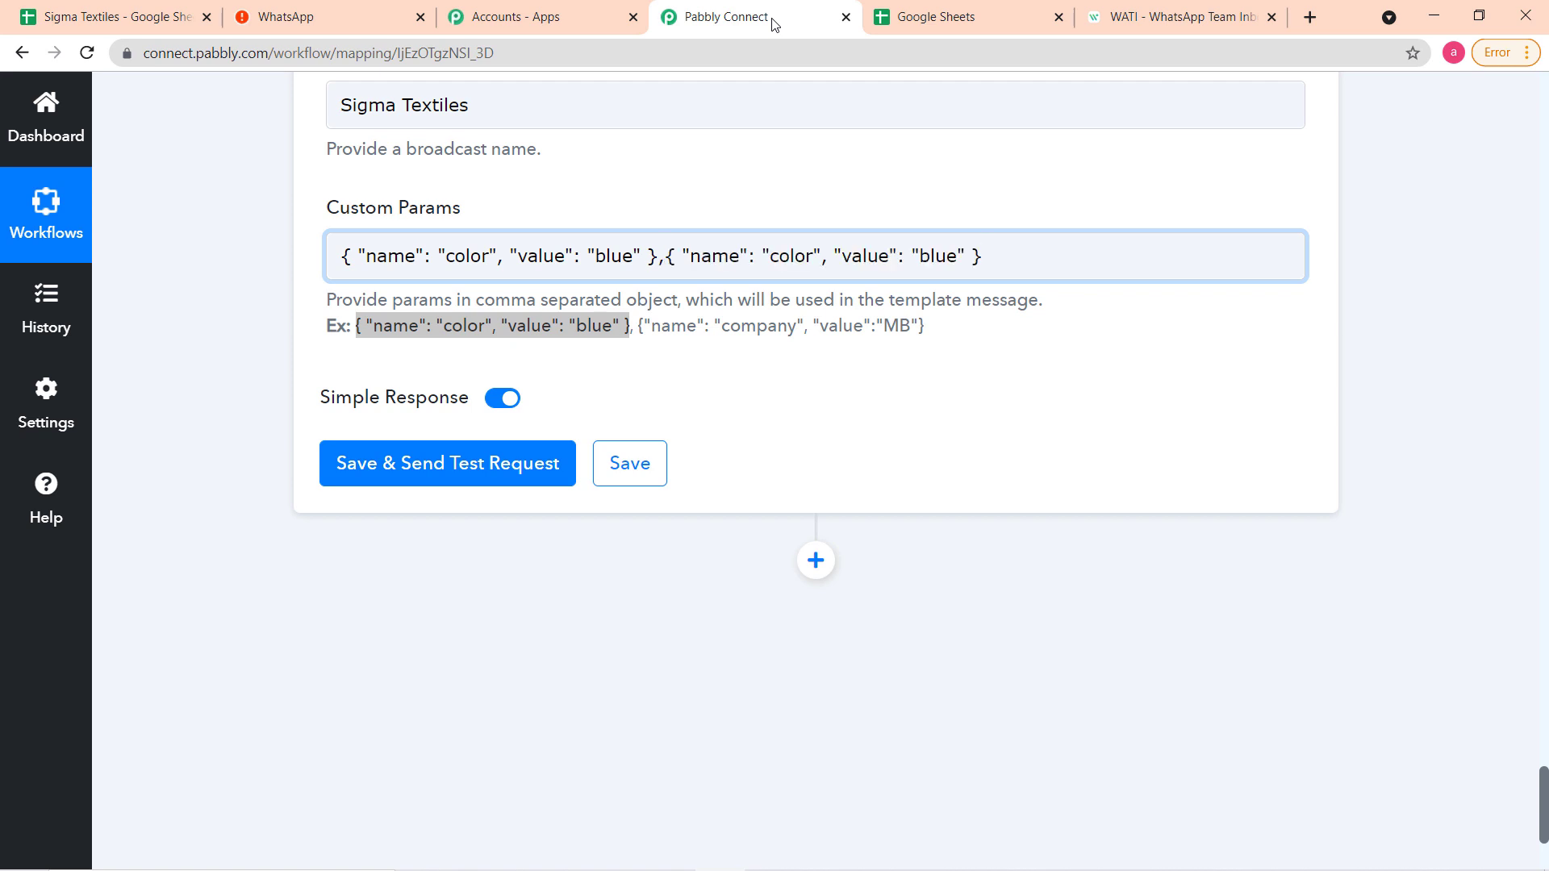
type(",")
key("ctrl+v")
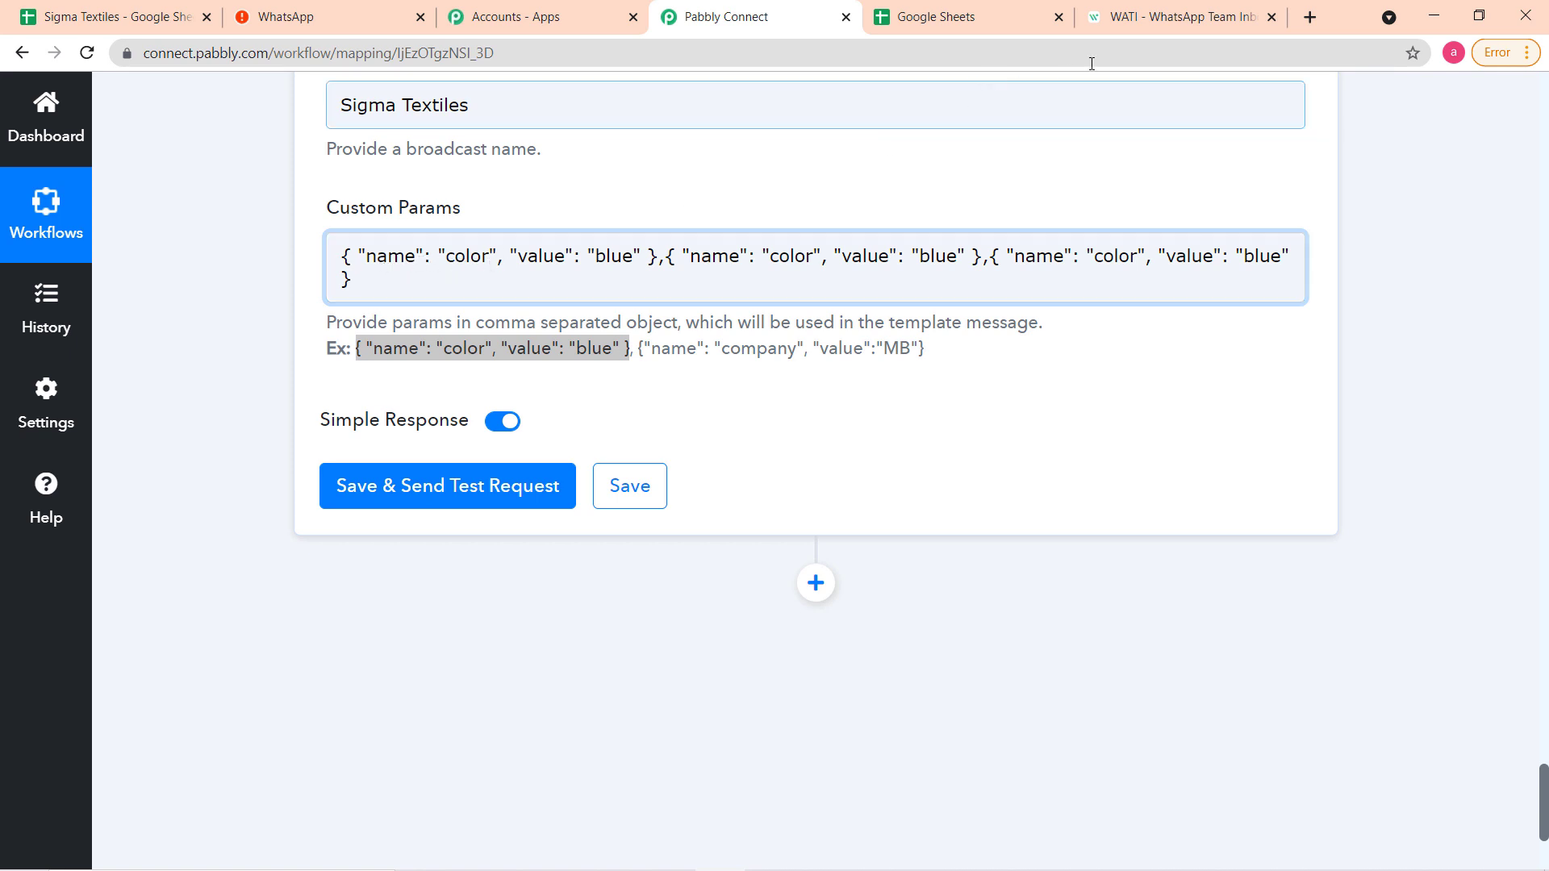
Copy the name variable from WATI's shift_time template body and replace "color" with it in the first Custom Params object.
left_click(1131, 27)
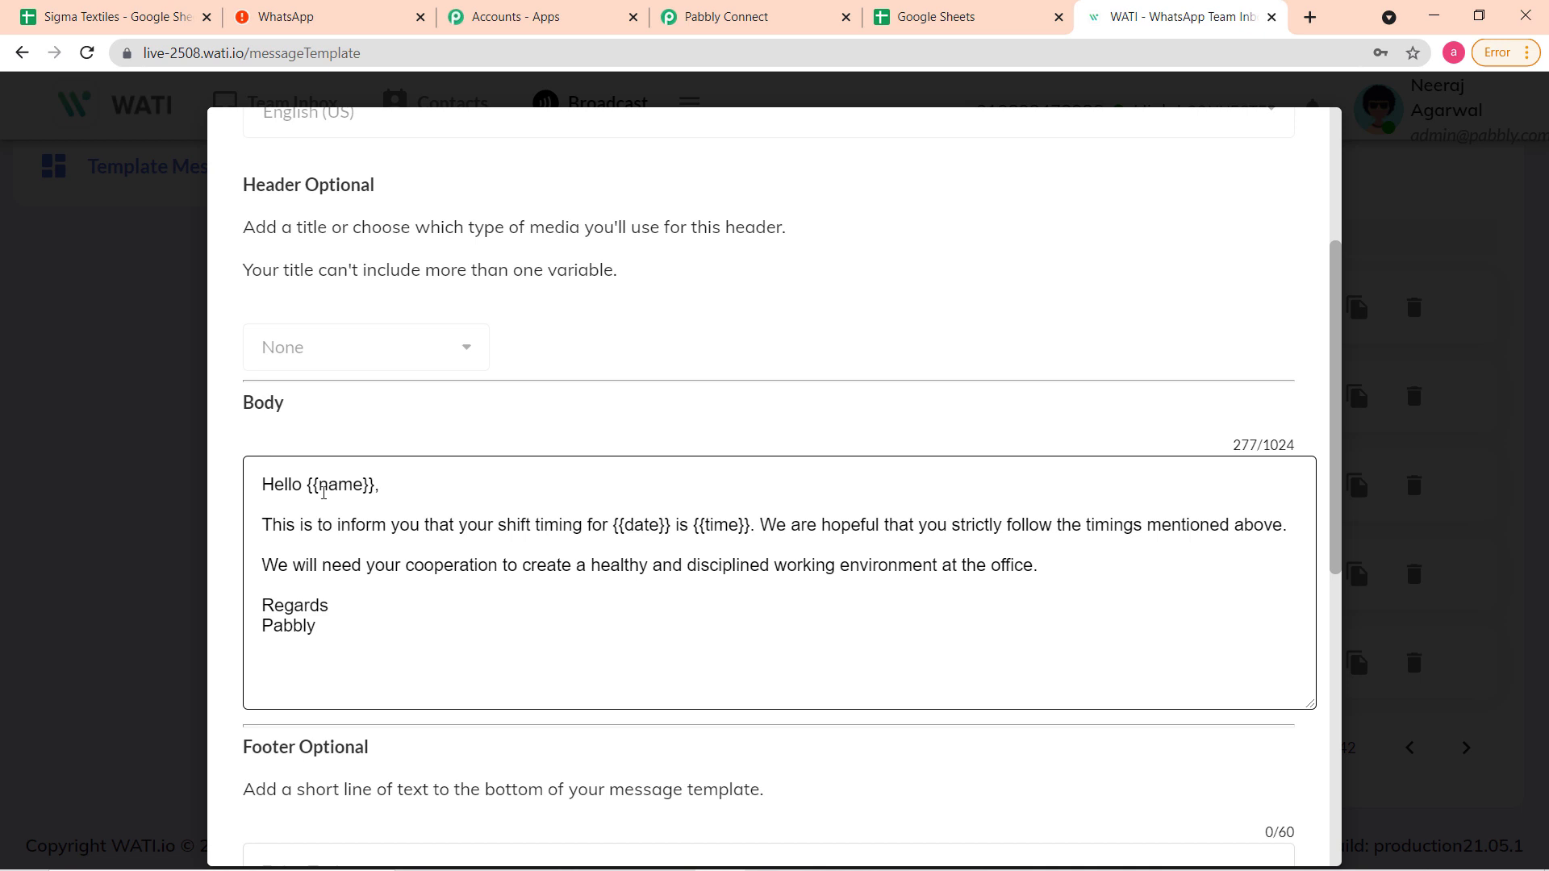
double_click(359, 486)
right_click(361, 487)
left_click(395, 497)
left_click(700, 20)
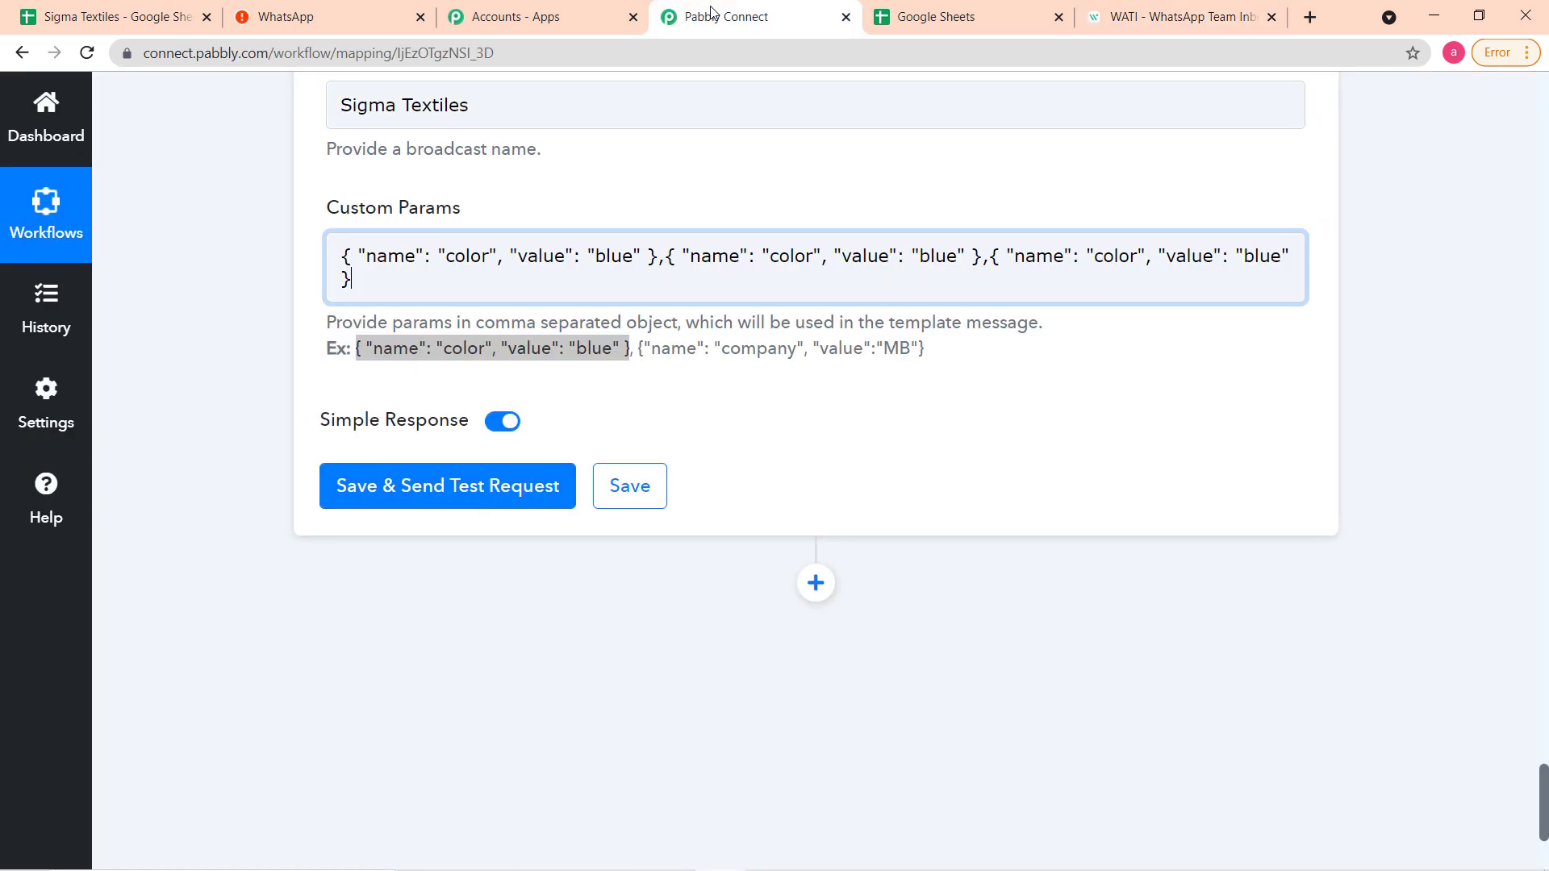
left_click(495, 257)
key("BackSpace")
key("BackSpace")
key("BackSpace")
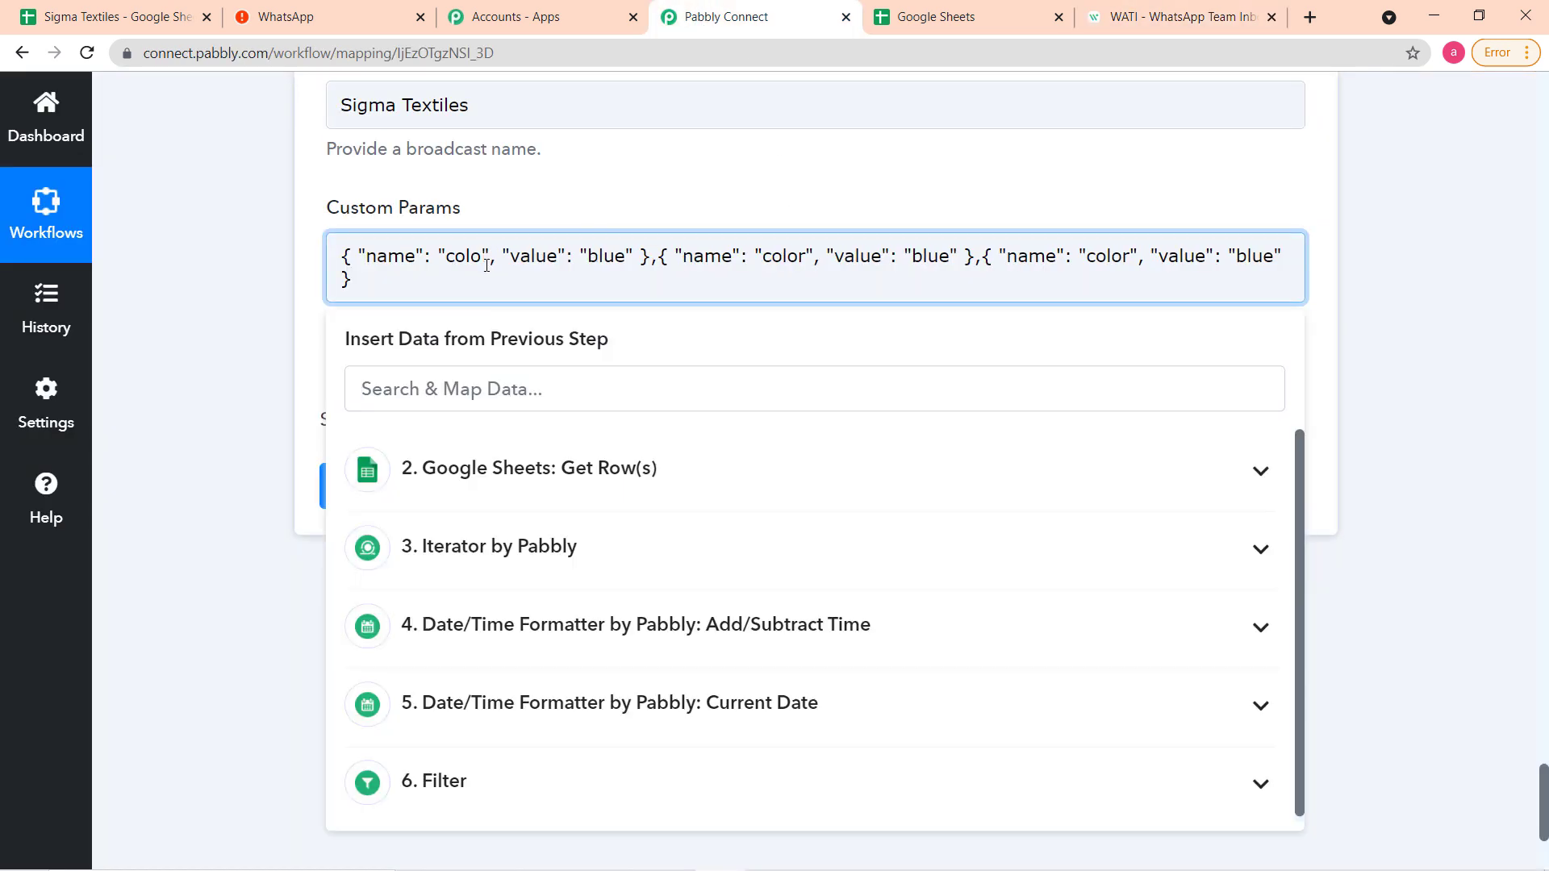
key("BackSpace")
key("BackSpace")
key("ctrl+v")
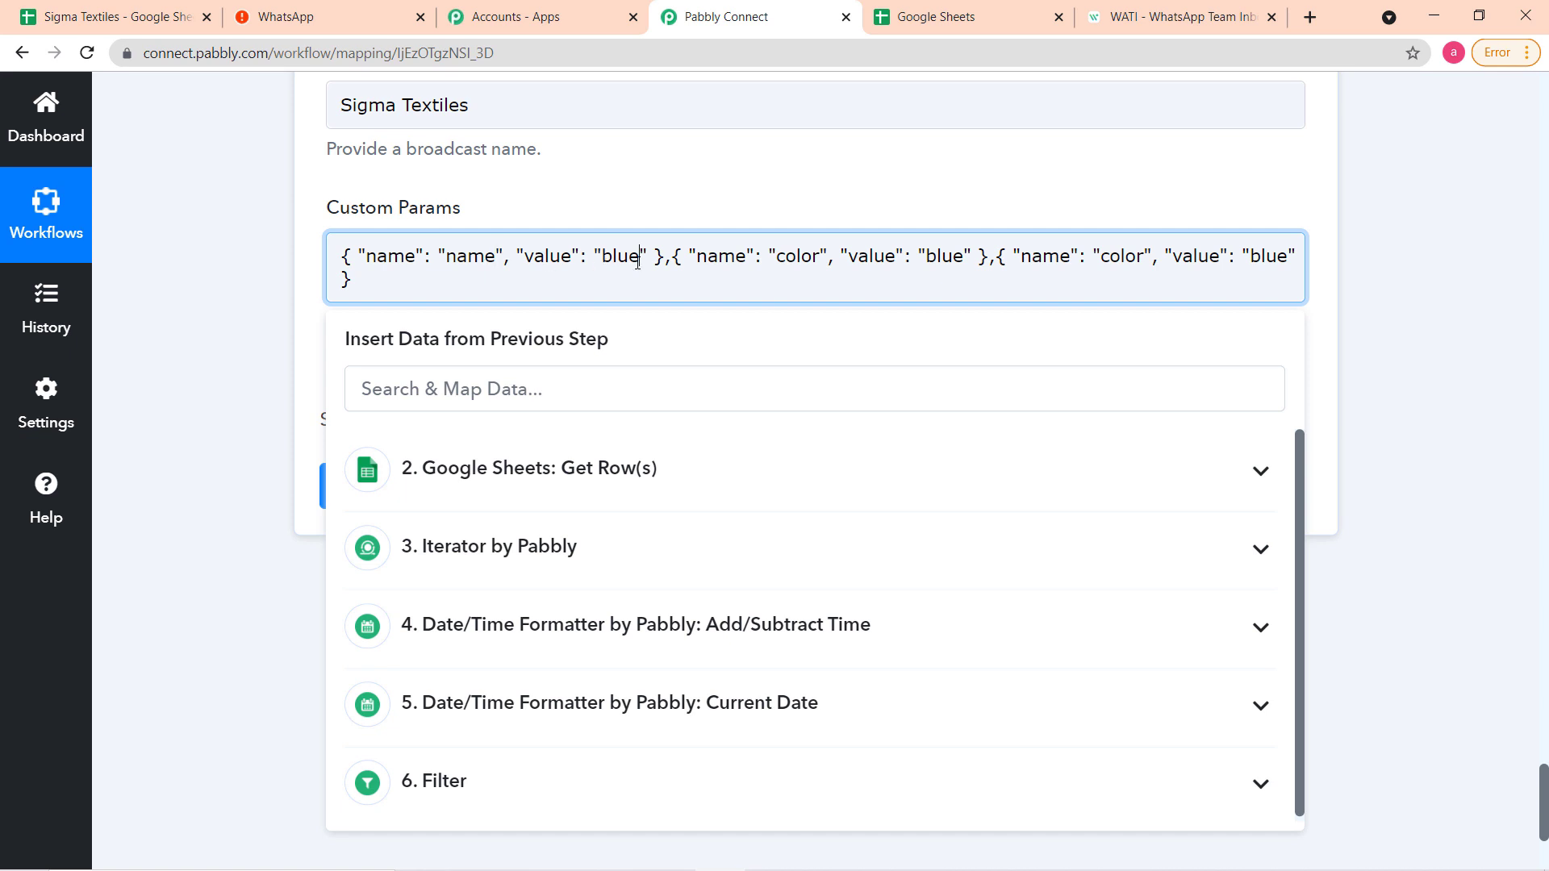
Replace "blue" in the first Custom Params object with the Employee Name field mapped from the Iterator step.
key("BackSpace")
key("BackSpace")
key("BackSpace")
key("BackSpace")
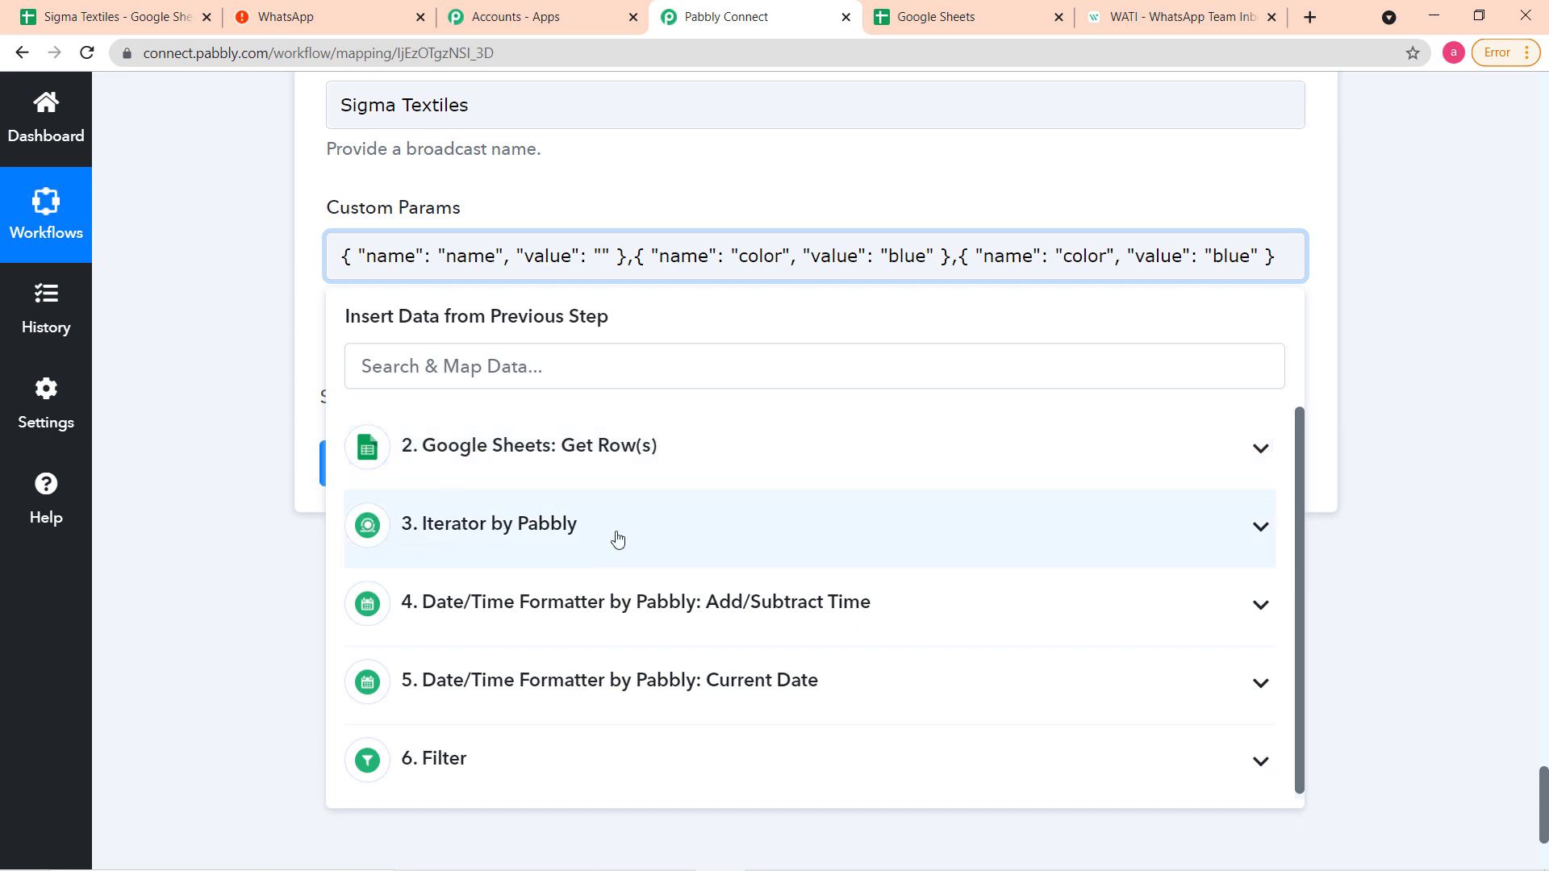
left_click(574, 526)
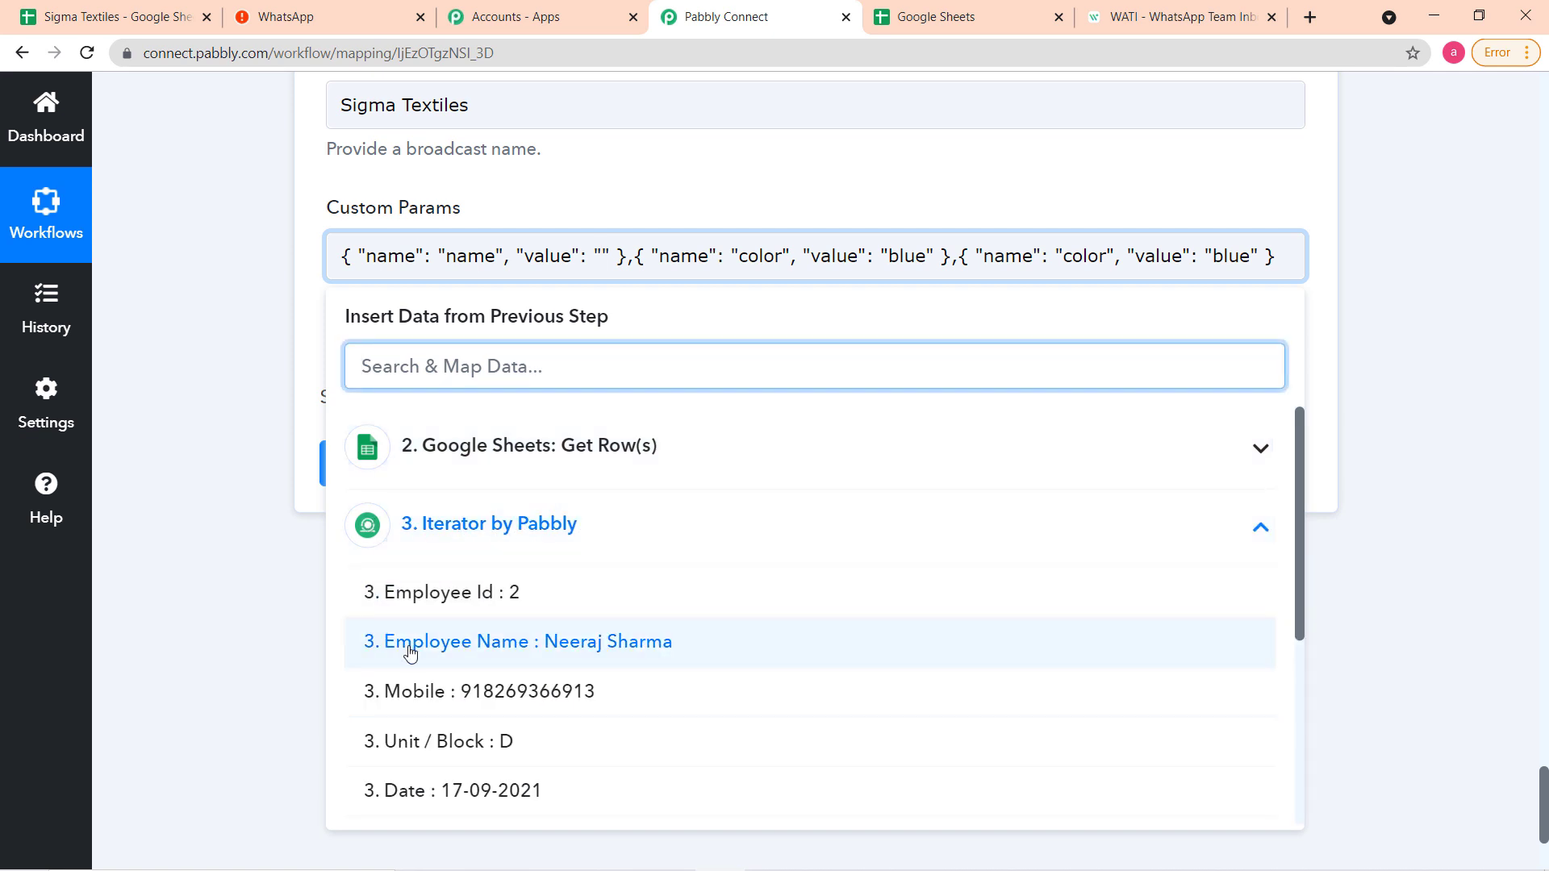
left_click(611, 645)
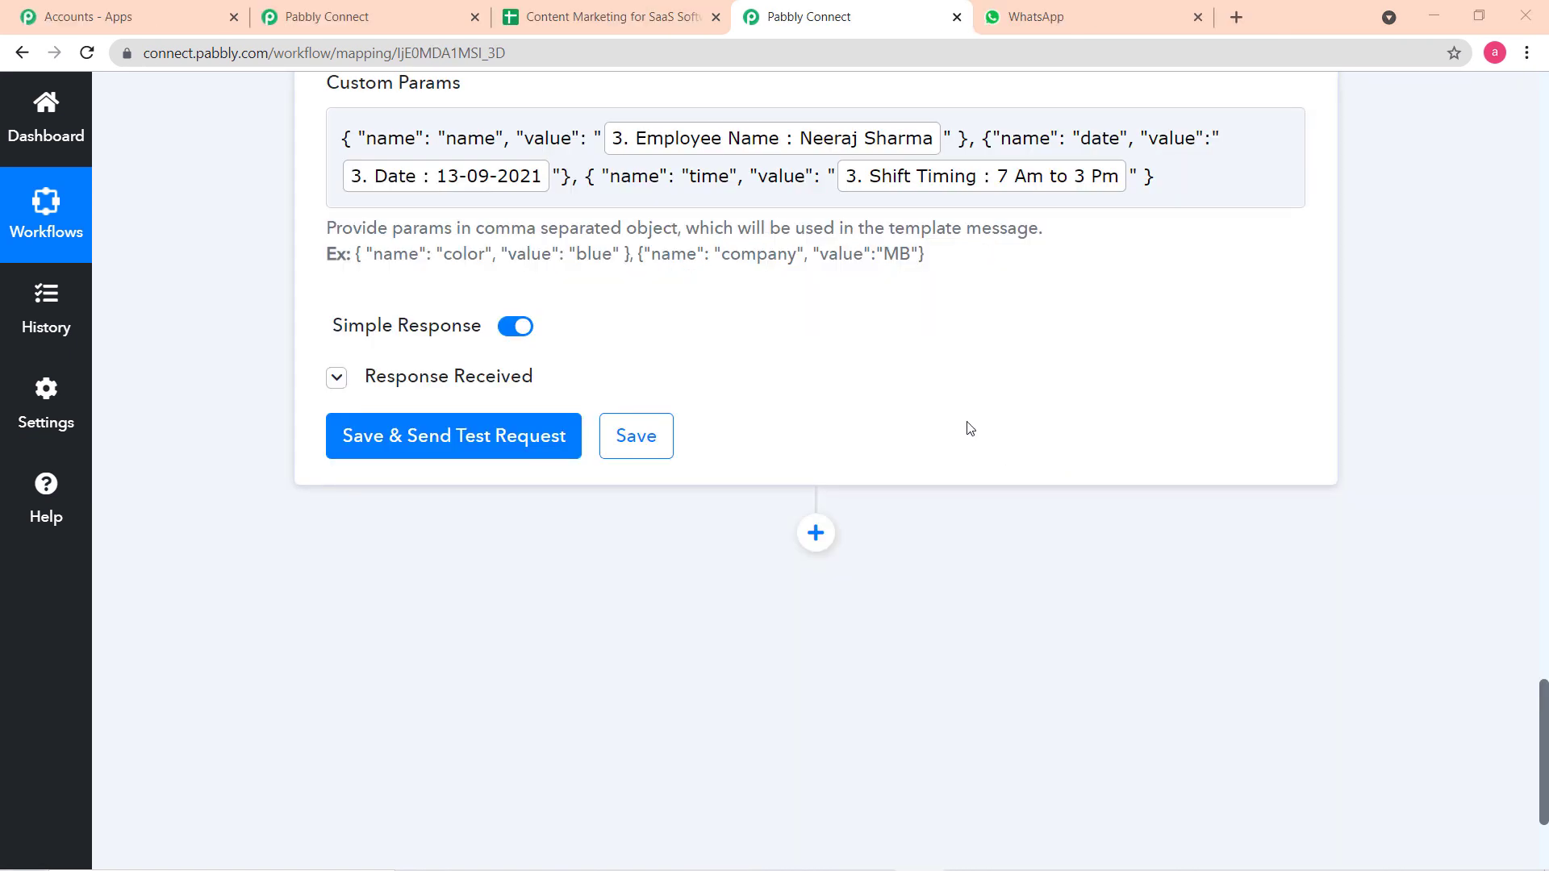
Save the WATI action, send its test request, and read the delivered shift message in WhatsApp.
scroll(970, 428, "up", 1)
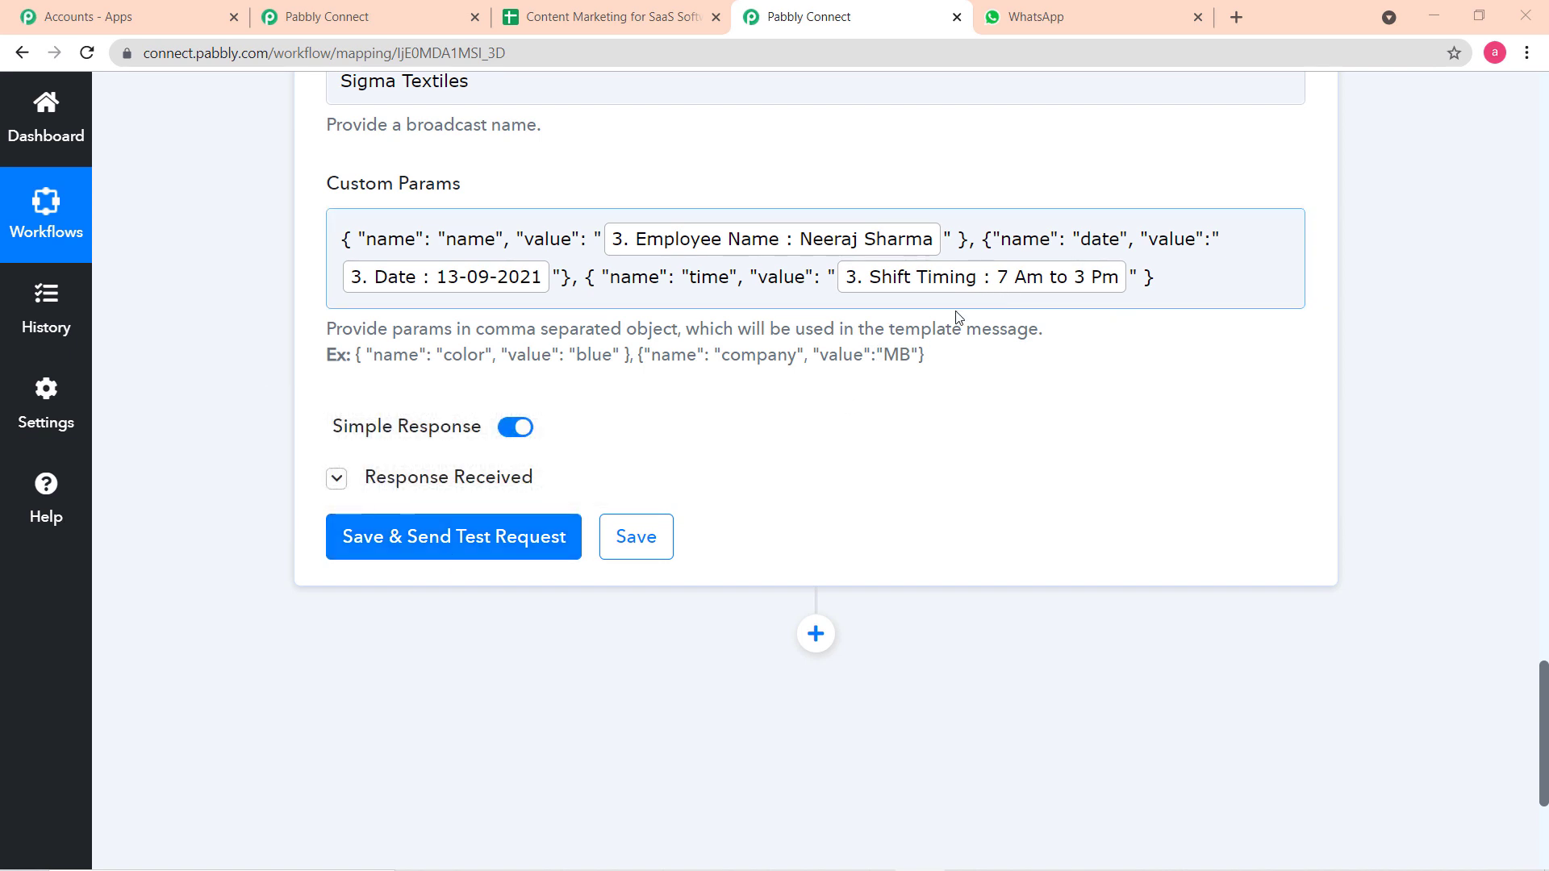
left_click(448, 546)
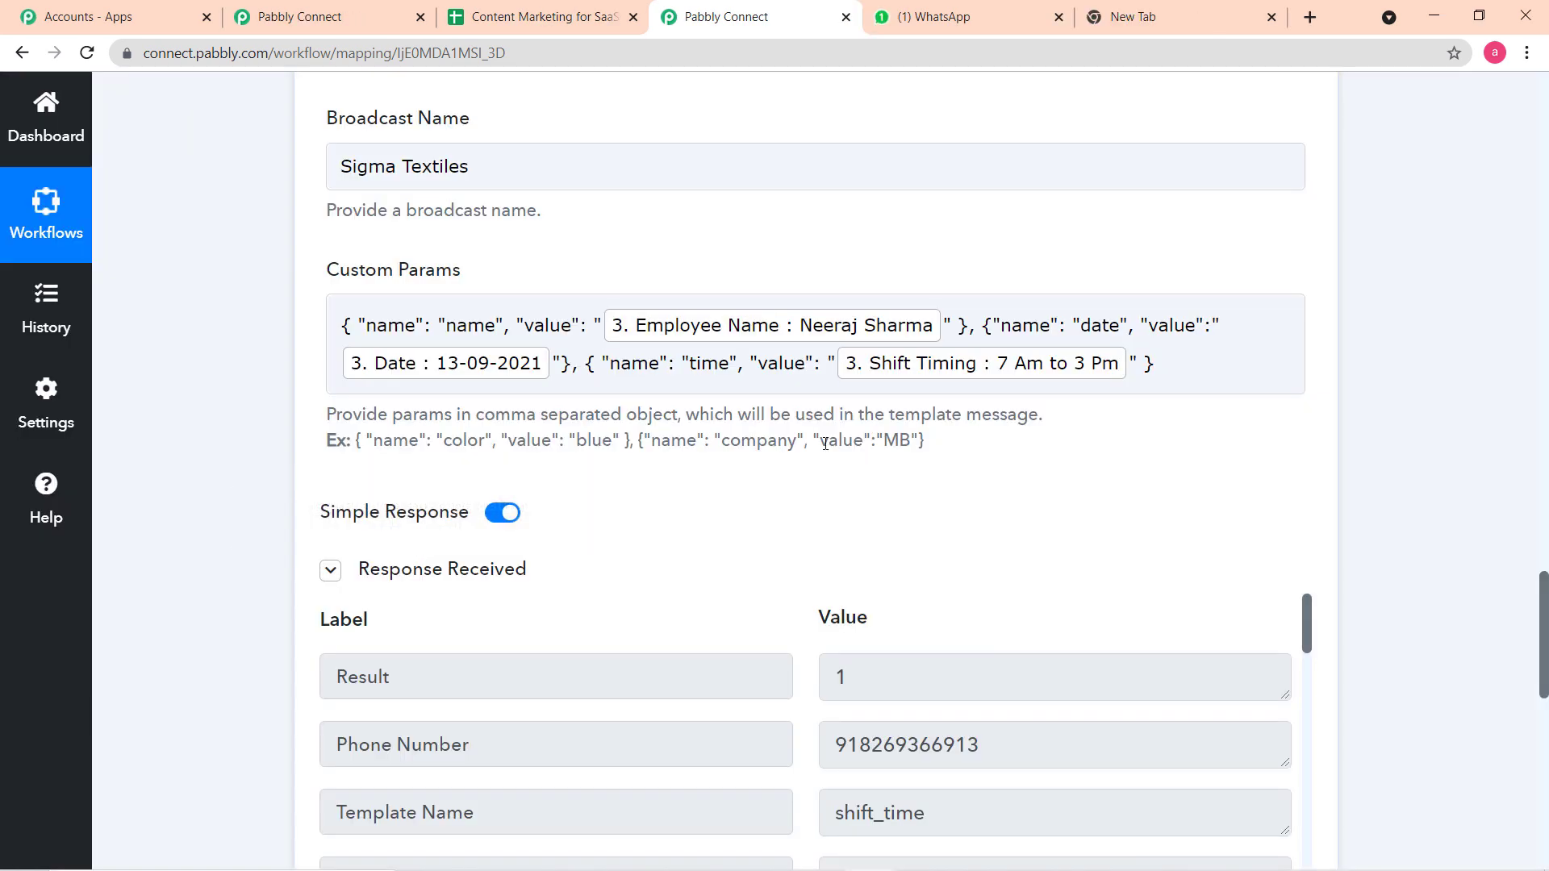
left_click(958, 27)
left_click(275, 456)
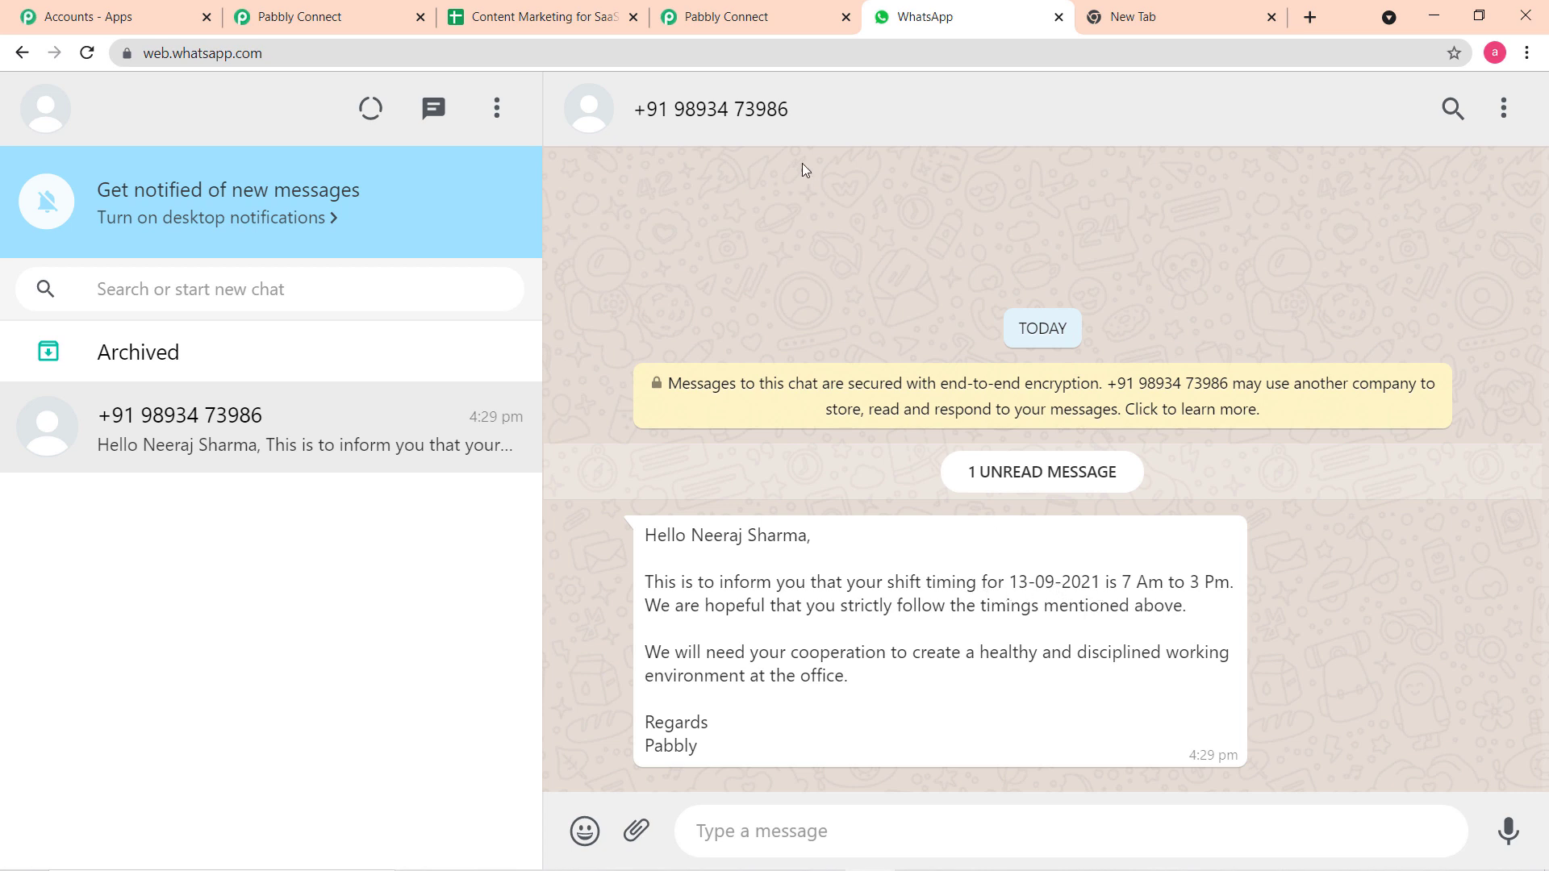
Return to Pabbly Connect and review the daily schedule trigger and the Google Sheets Get Row(s) action with its received response.
left_click(758, 24)
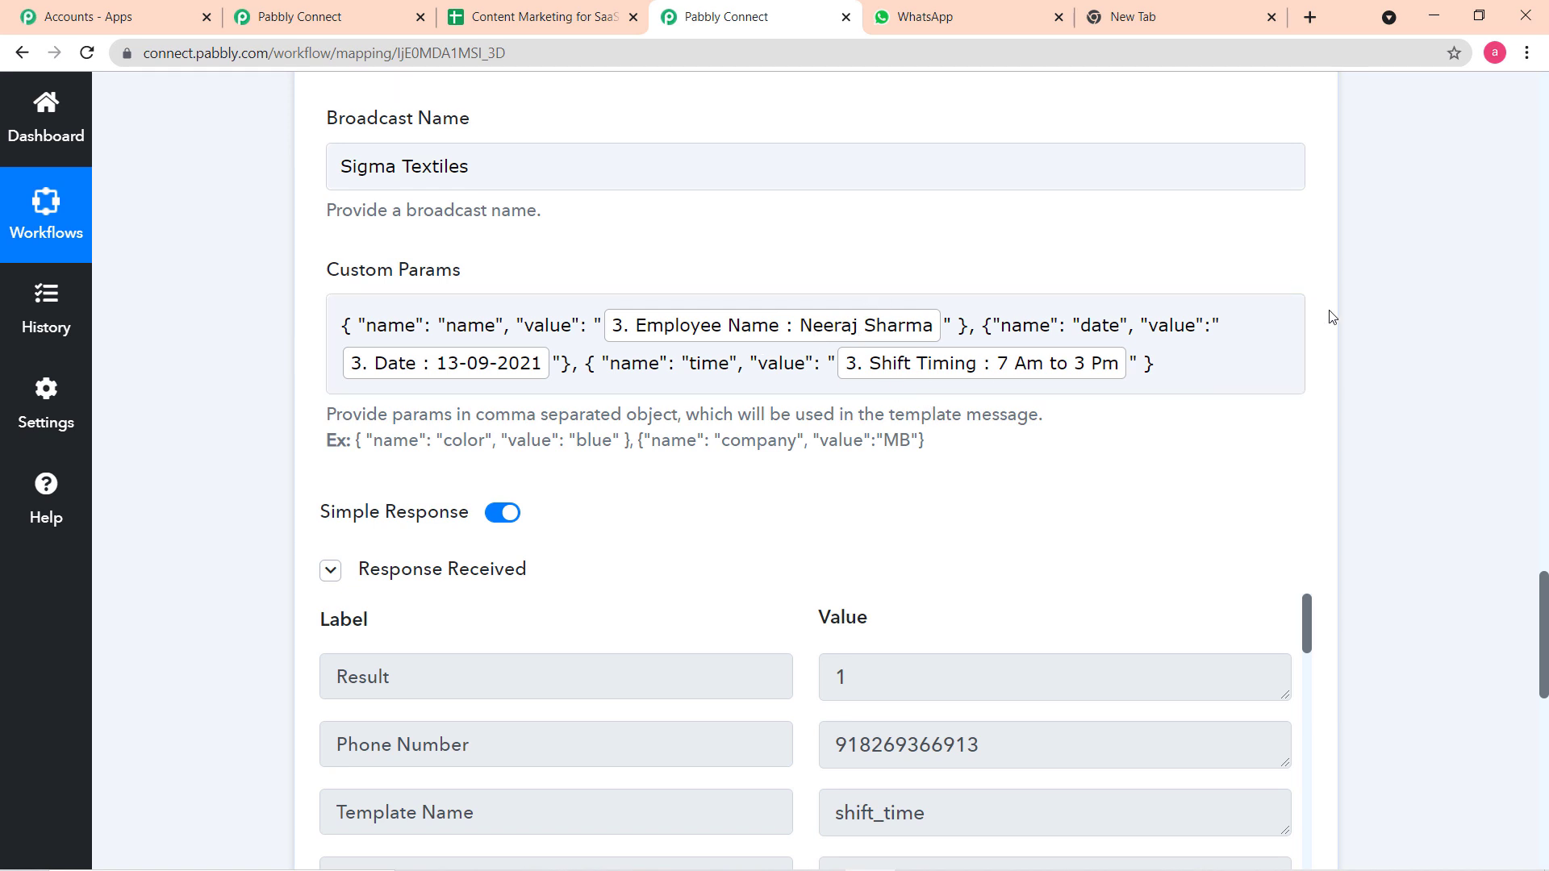
scroll(1332, 316, "up", 13)
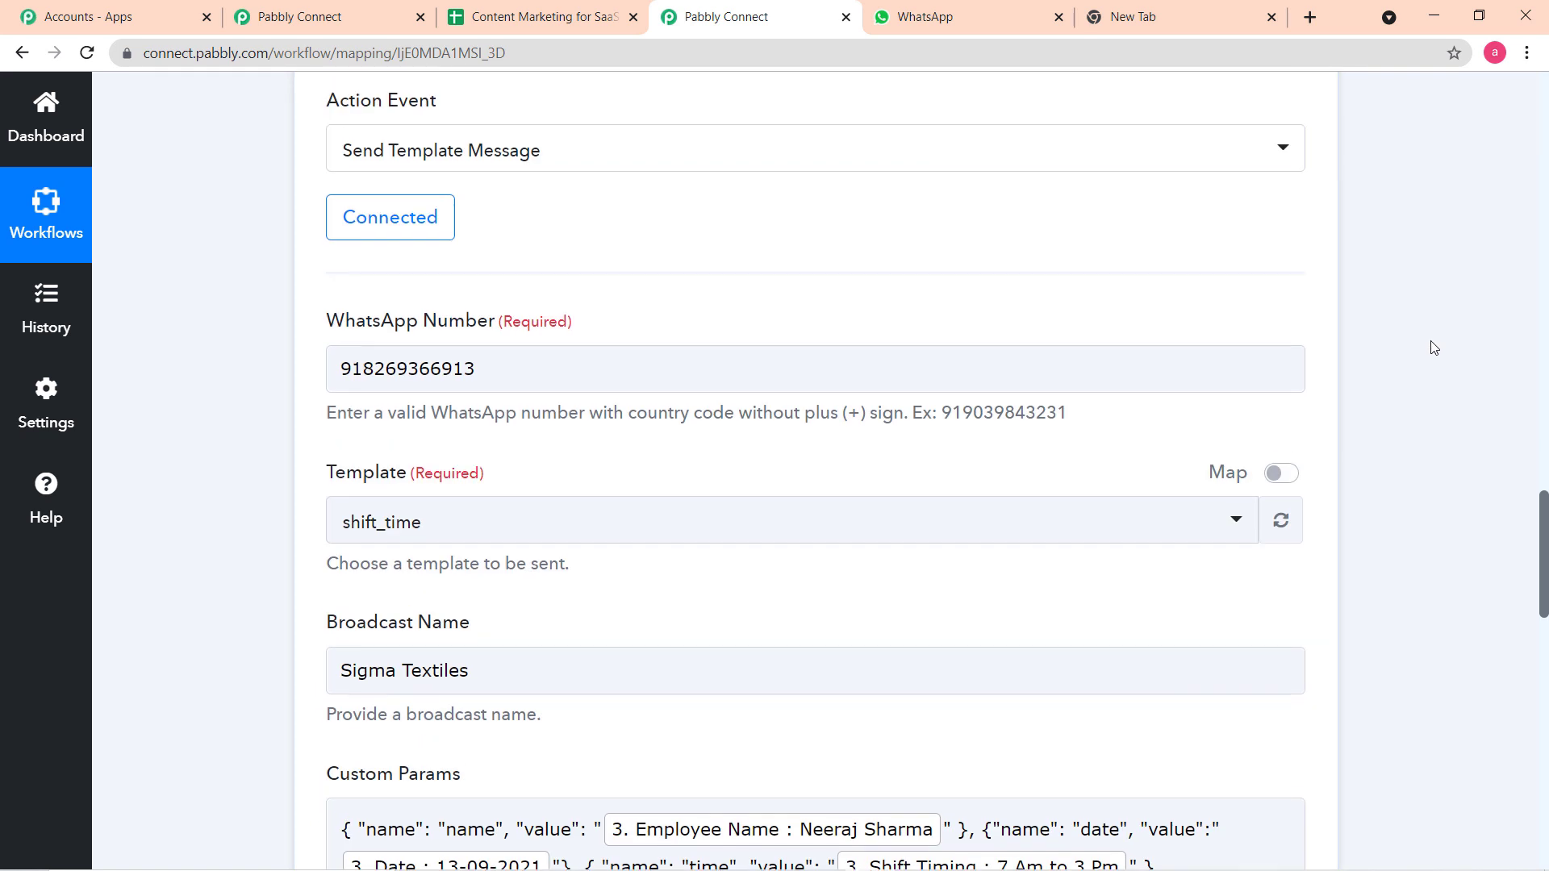
scroll(1406, 294, "up", 15)
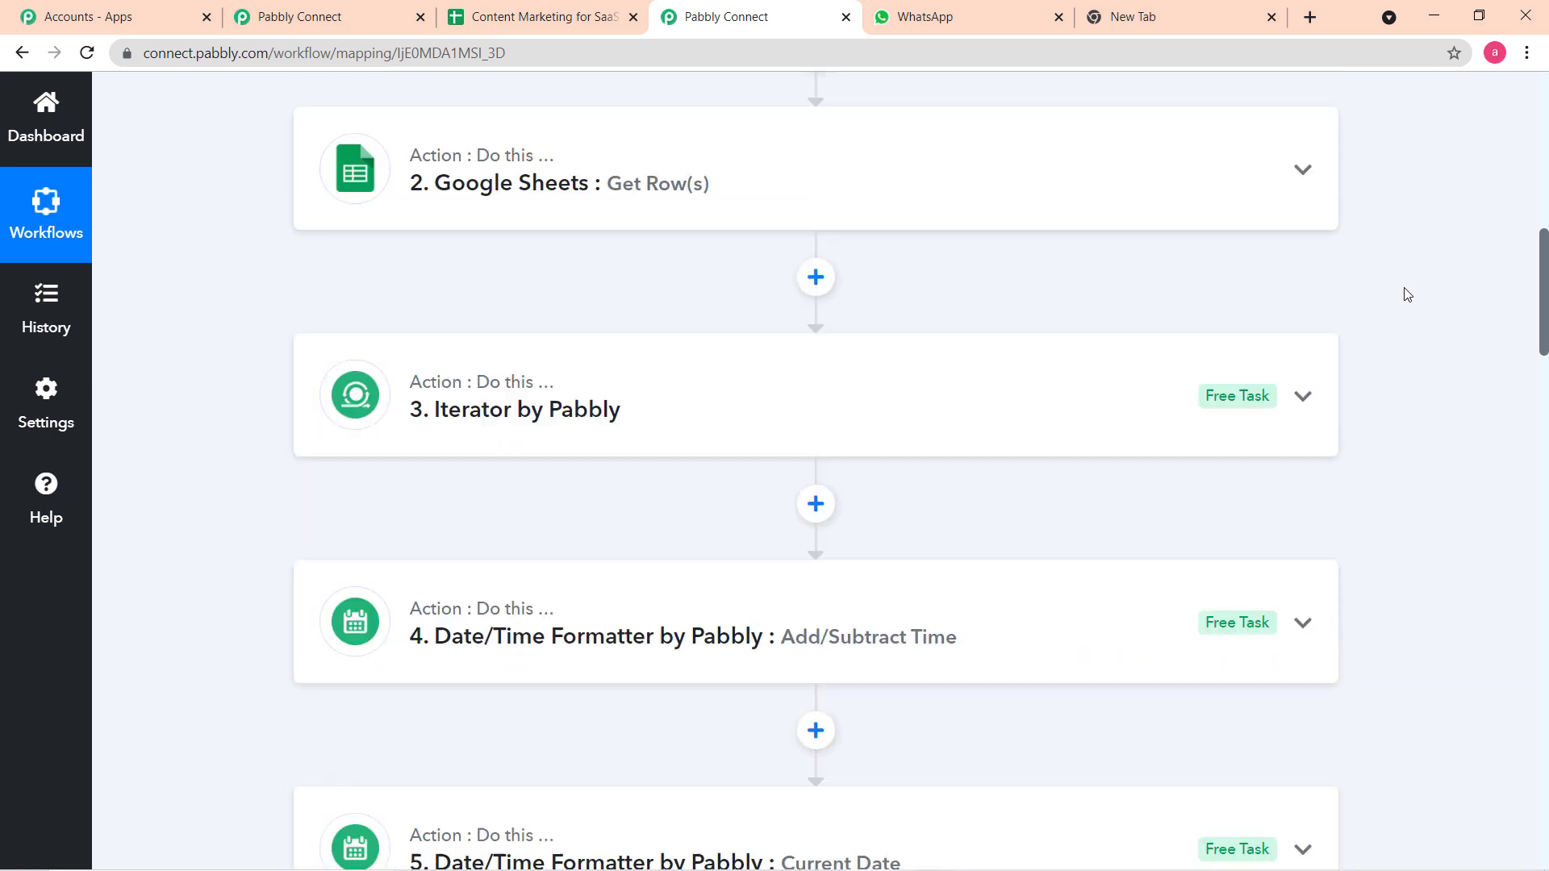
scroll(1407, 295, "up", 6)
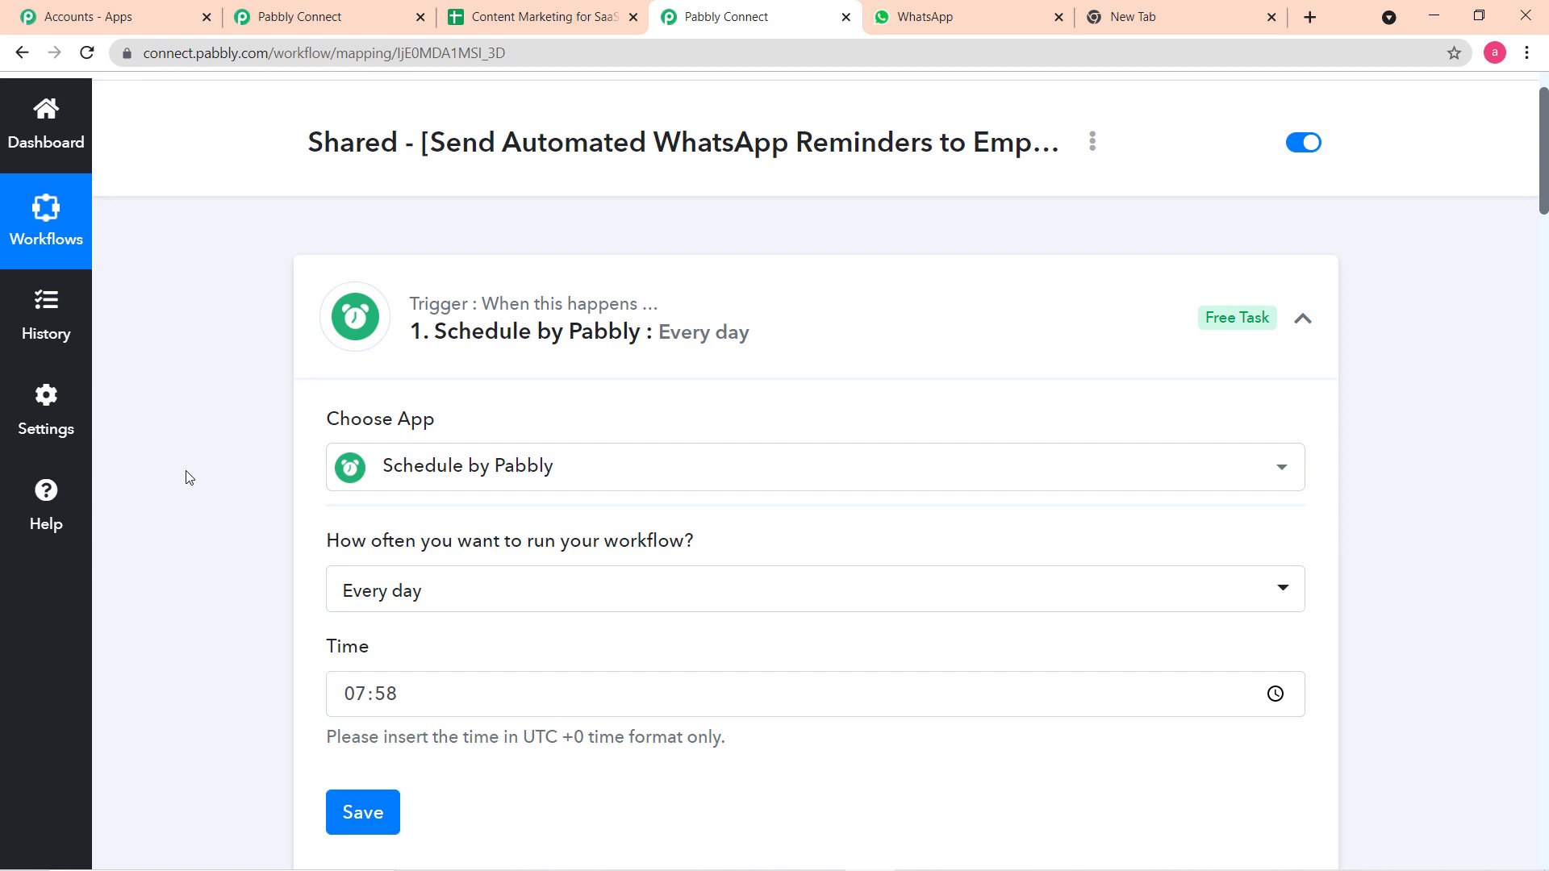
scroll(187, 478, "down", 5)
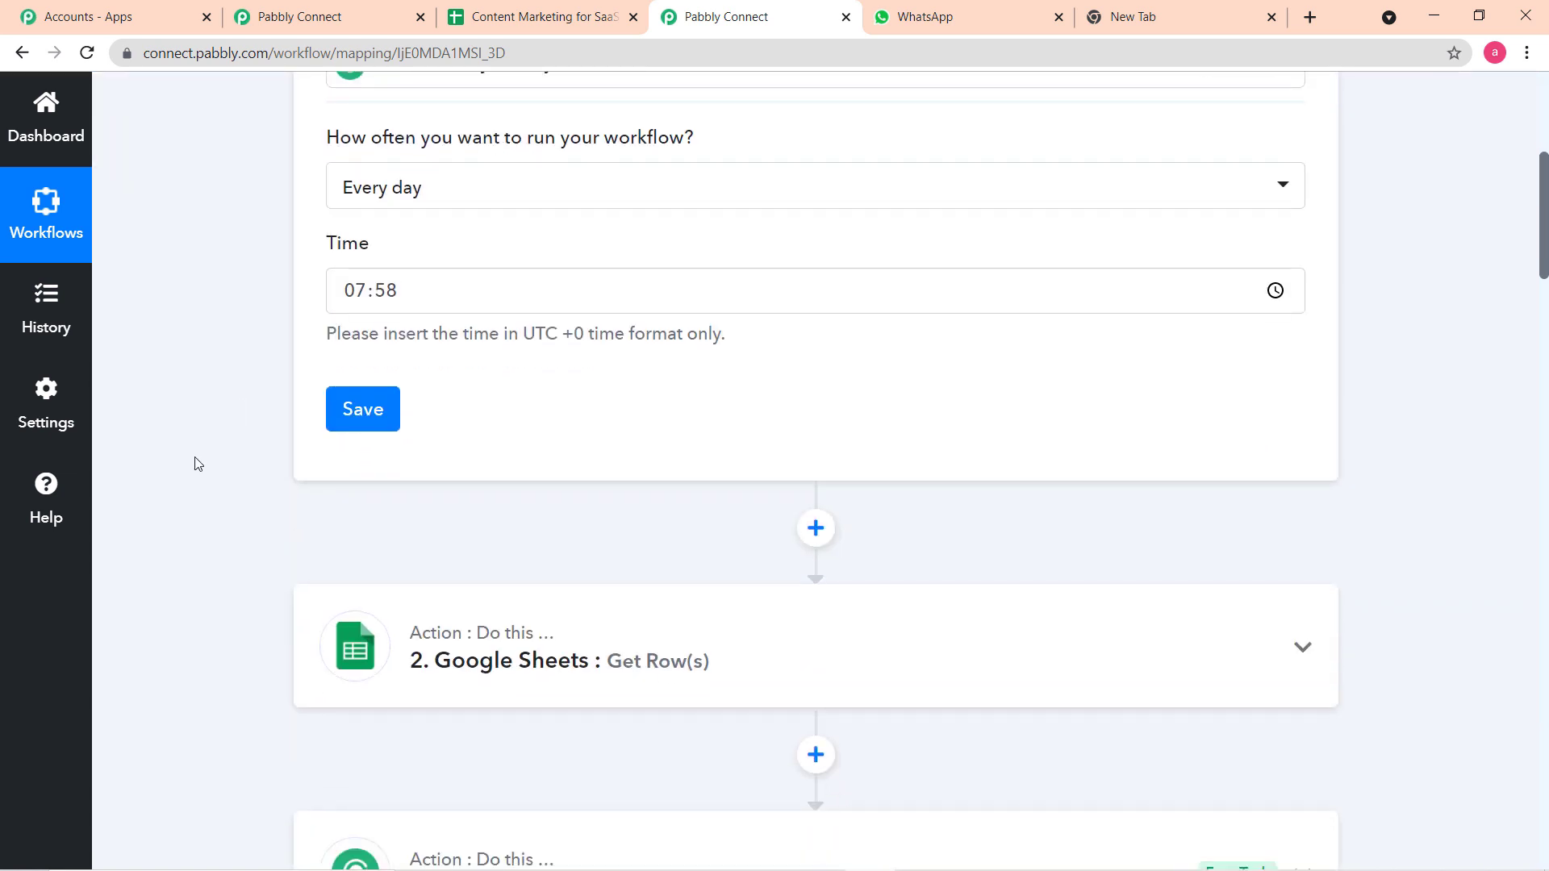
scroll(198, 464, "down", 3)
left_click(519, 492)
scroll(235, 457, "down", 12)
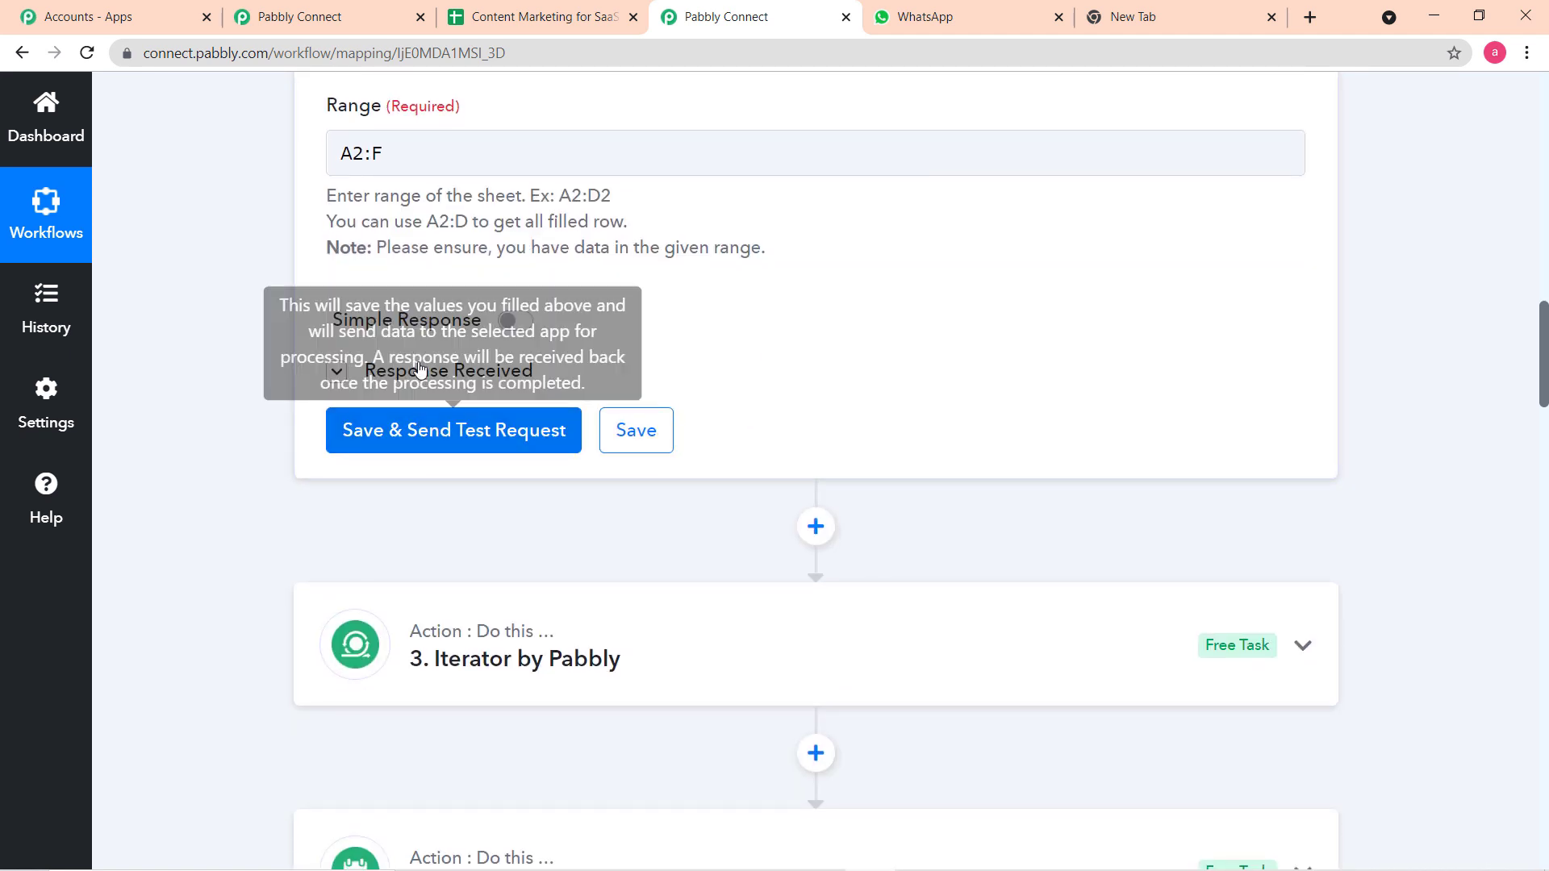
left_click(408, 370)
scroll(284, 390, "down", 2)
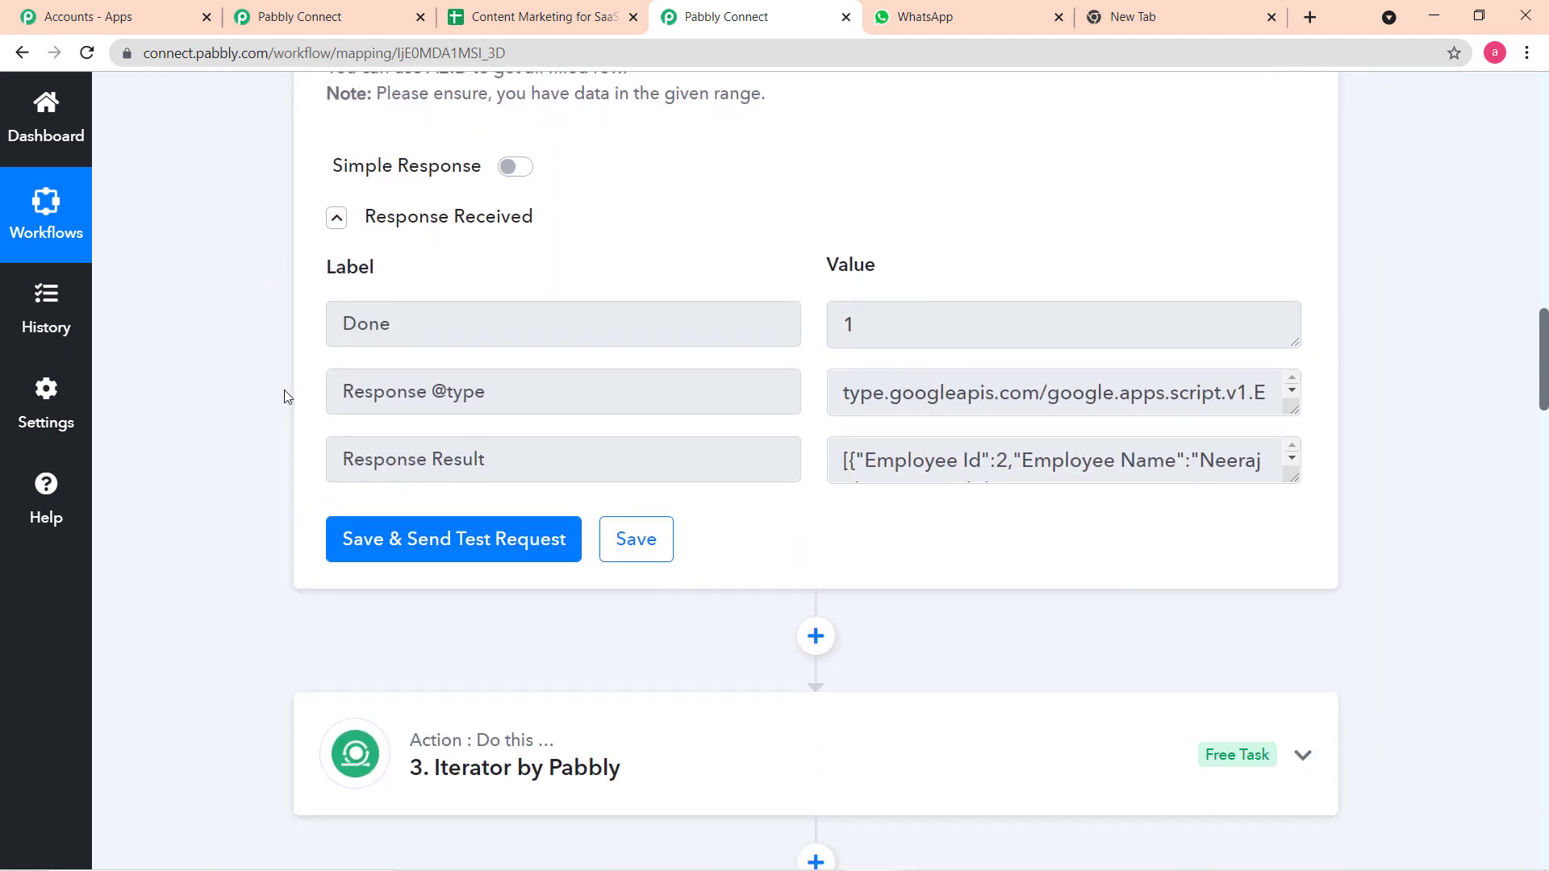
Review the Iterator action, its chosen Response Result array and its received response.
scroll(284, 389, "down", 3)
left_click(536, 494)
scroll(272, 425, "down", 2)
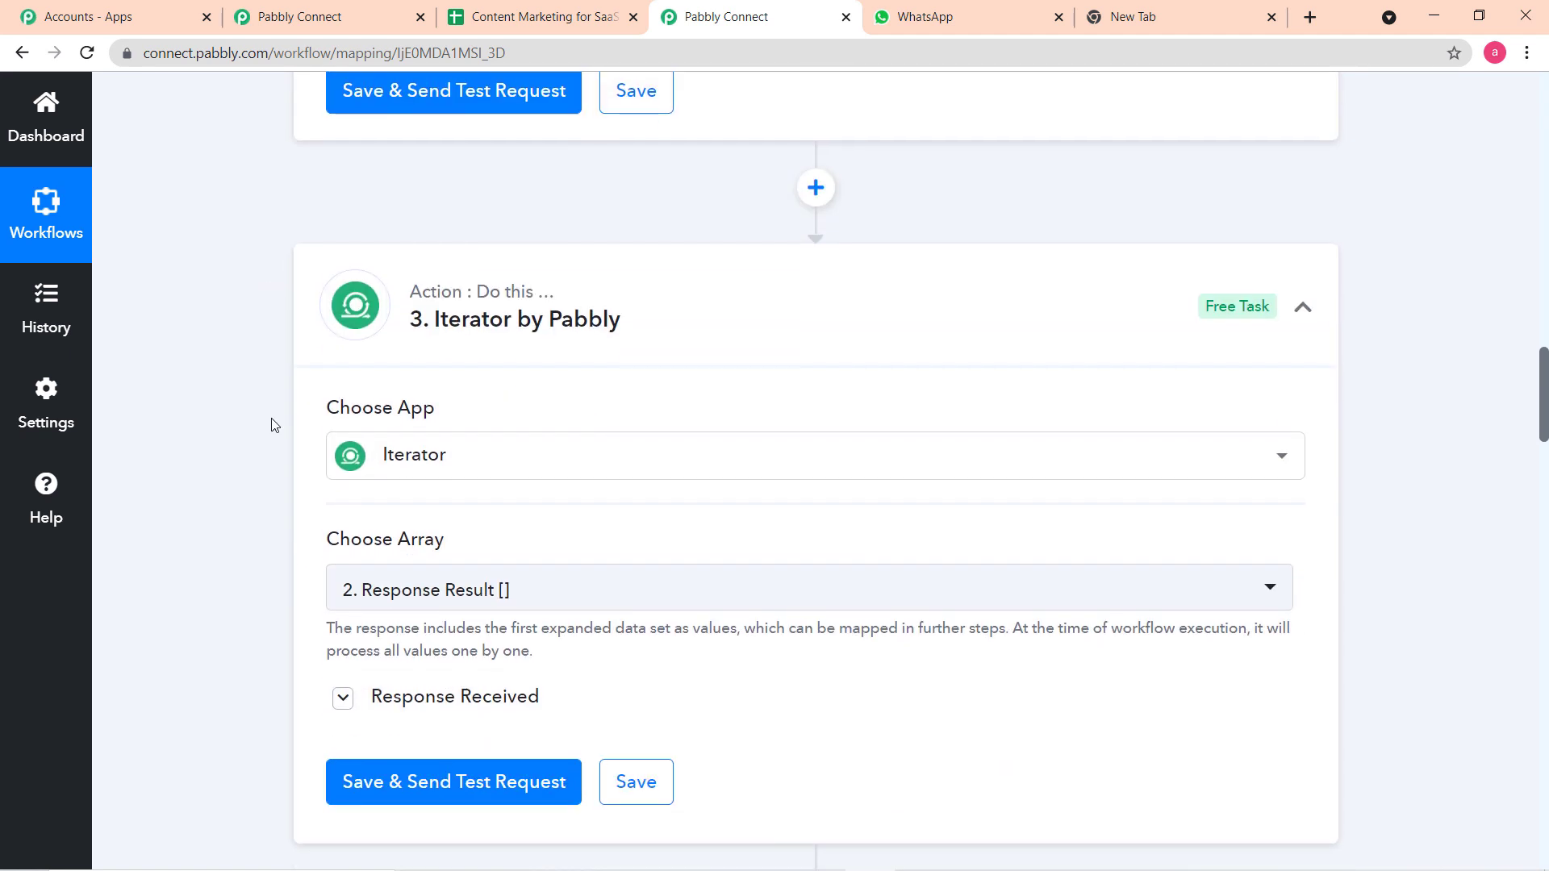
scroll(530, 650, "down", 3)
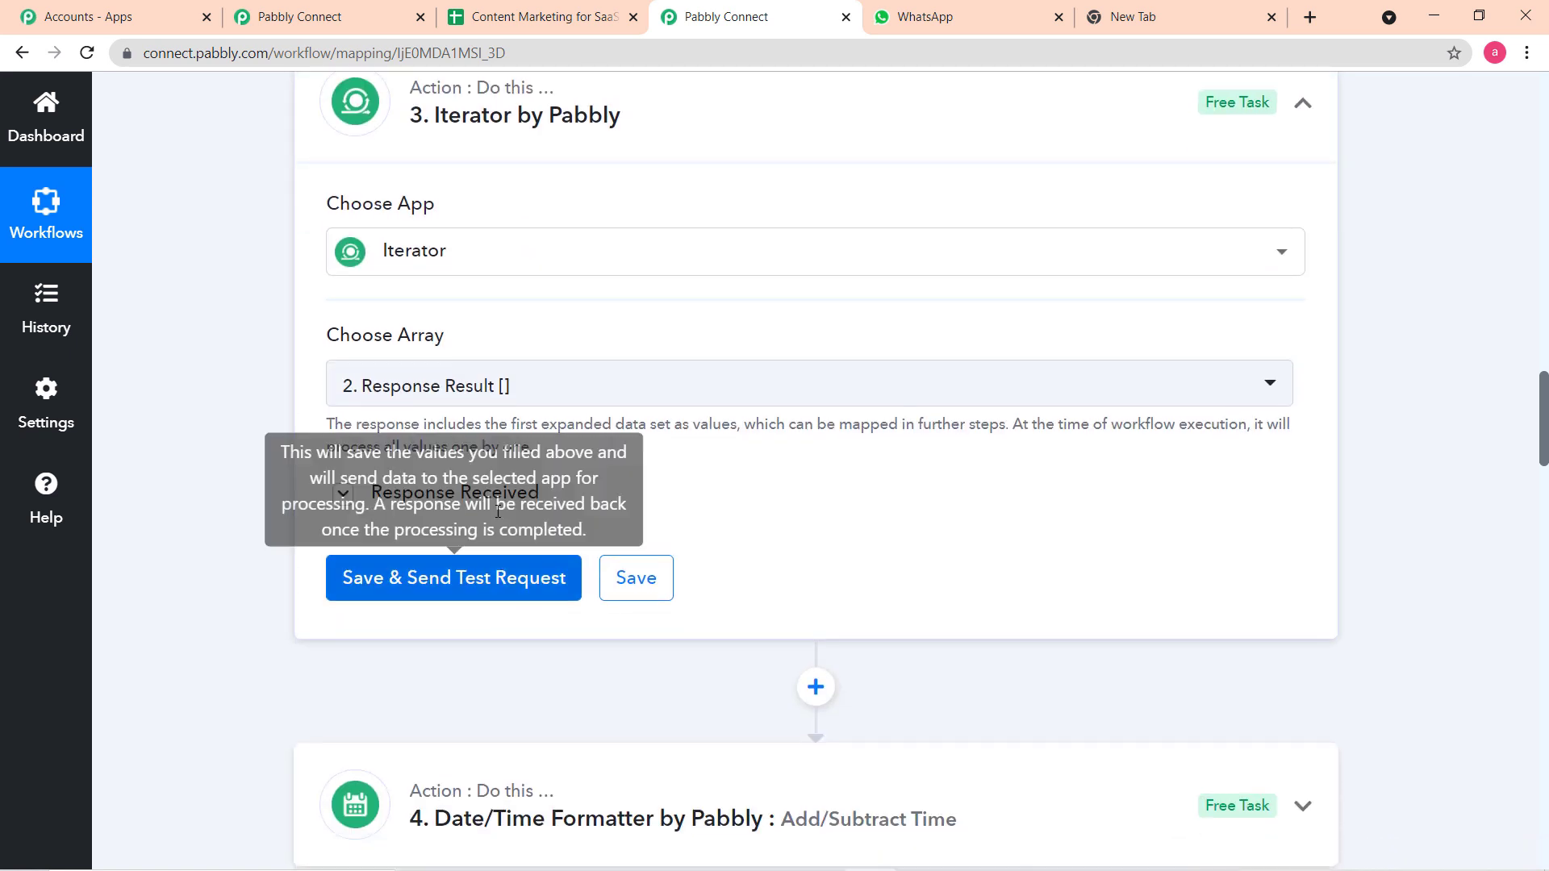
left_click(485, 493)
scroll(263, 452, "down", 3)
scroll(263, 452, "down", 10)
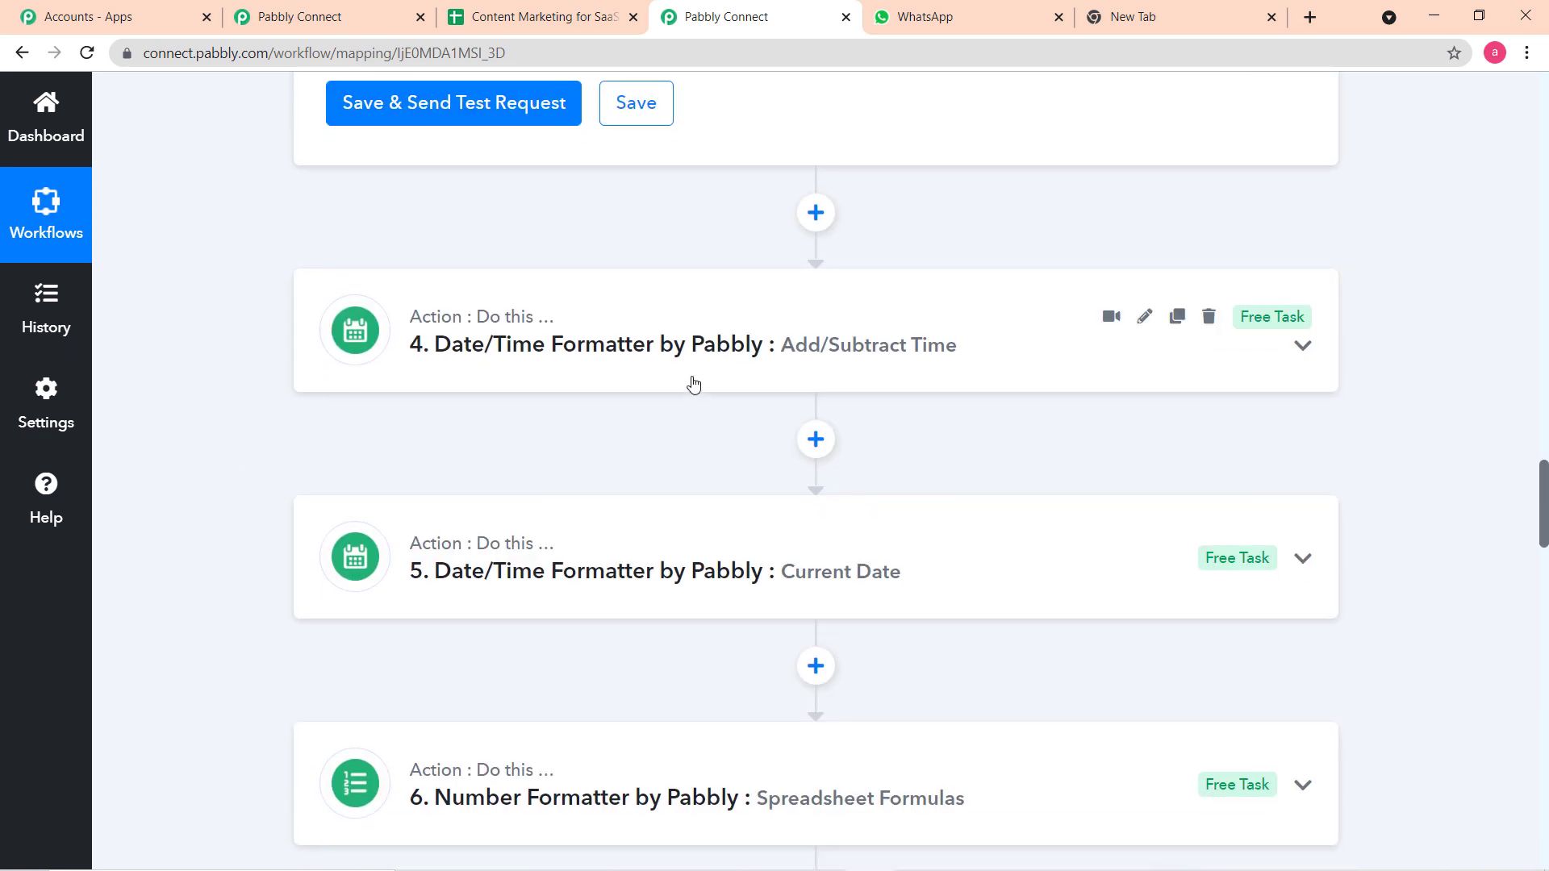
Review the settings of the two Date/Time Formatter actions, Add/Subtract Time and Current Date.
left_click(693, 384)
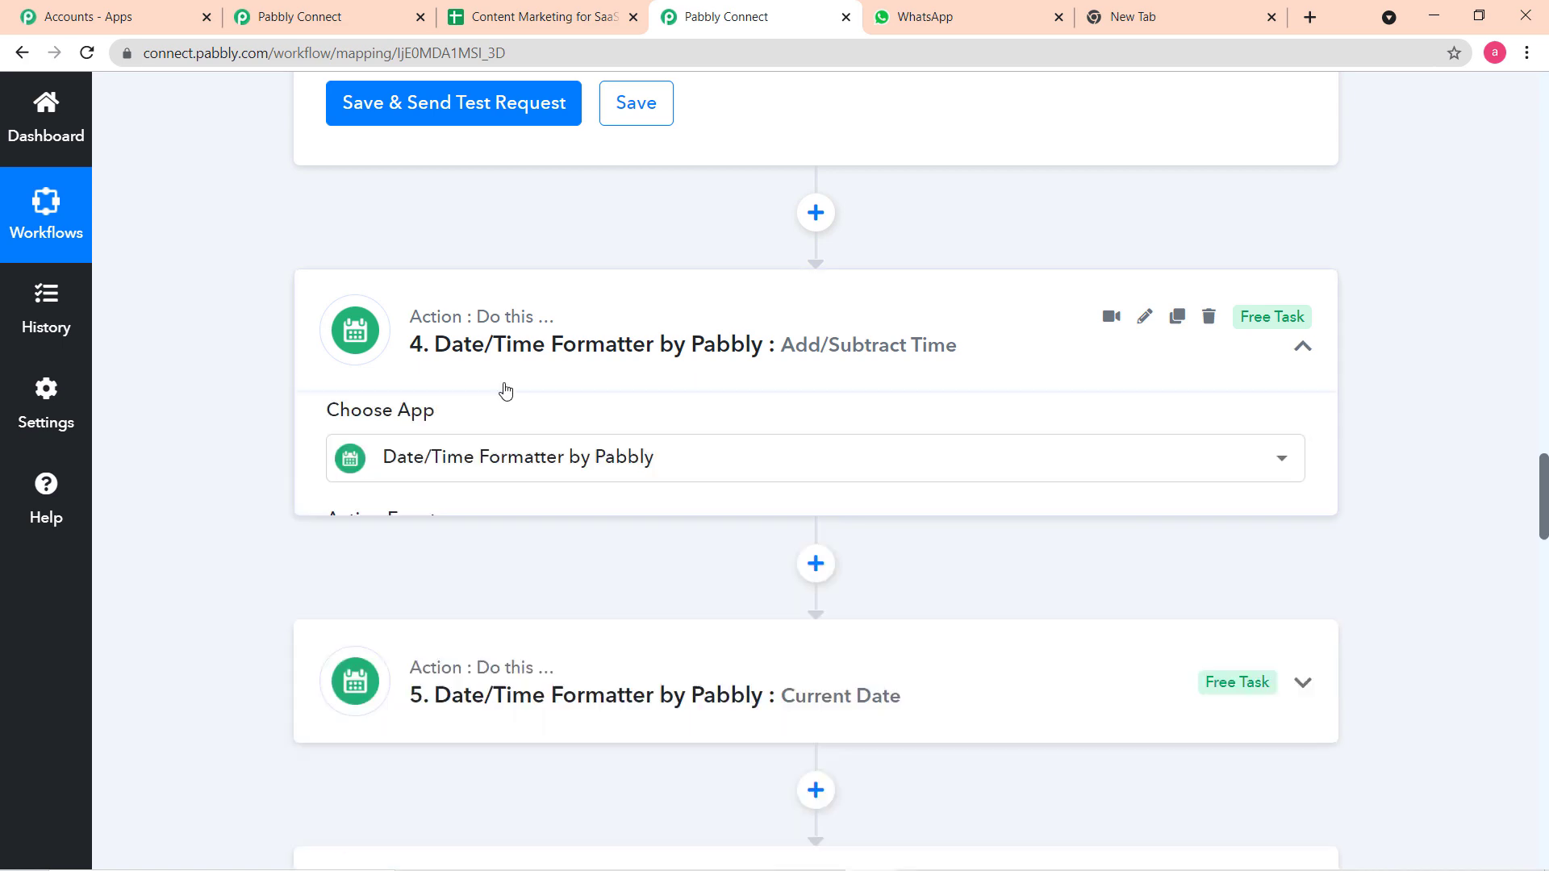
scroll(235, 421, "down", 5)
scroll(236, 422, "down", 5)
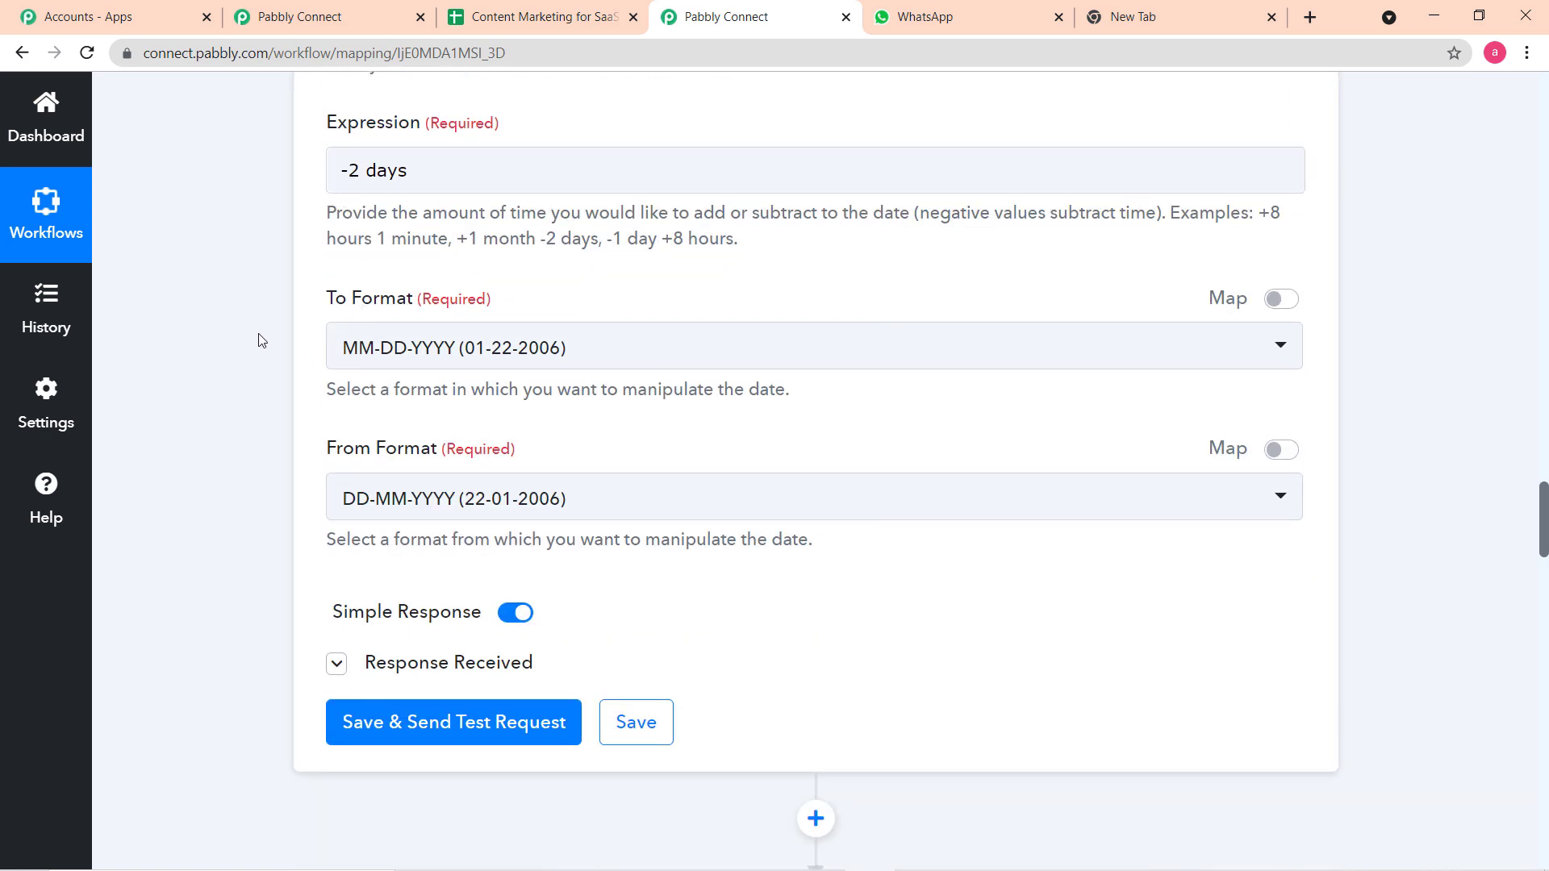
scroll(260, 337, "down", 6)
scroll(259, 337, "down", 2)
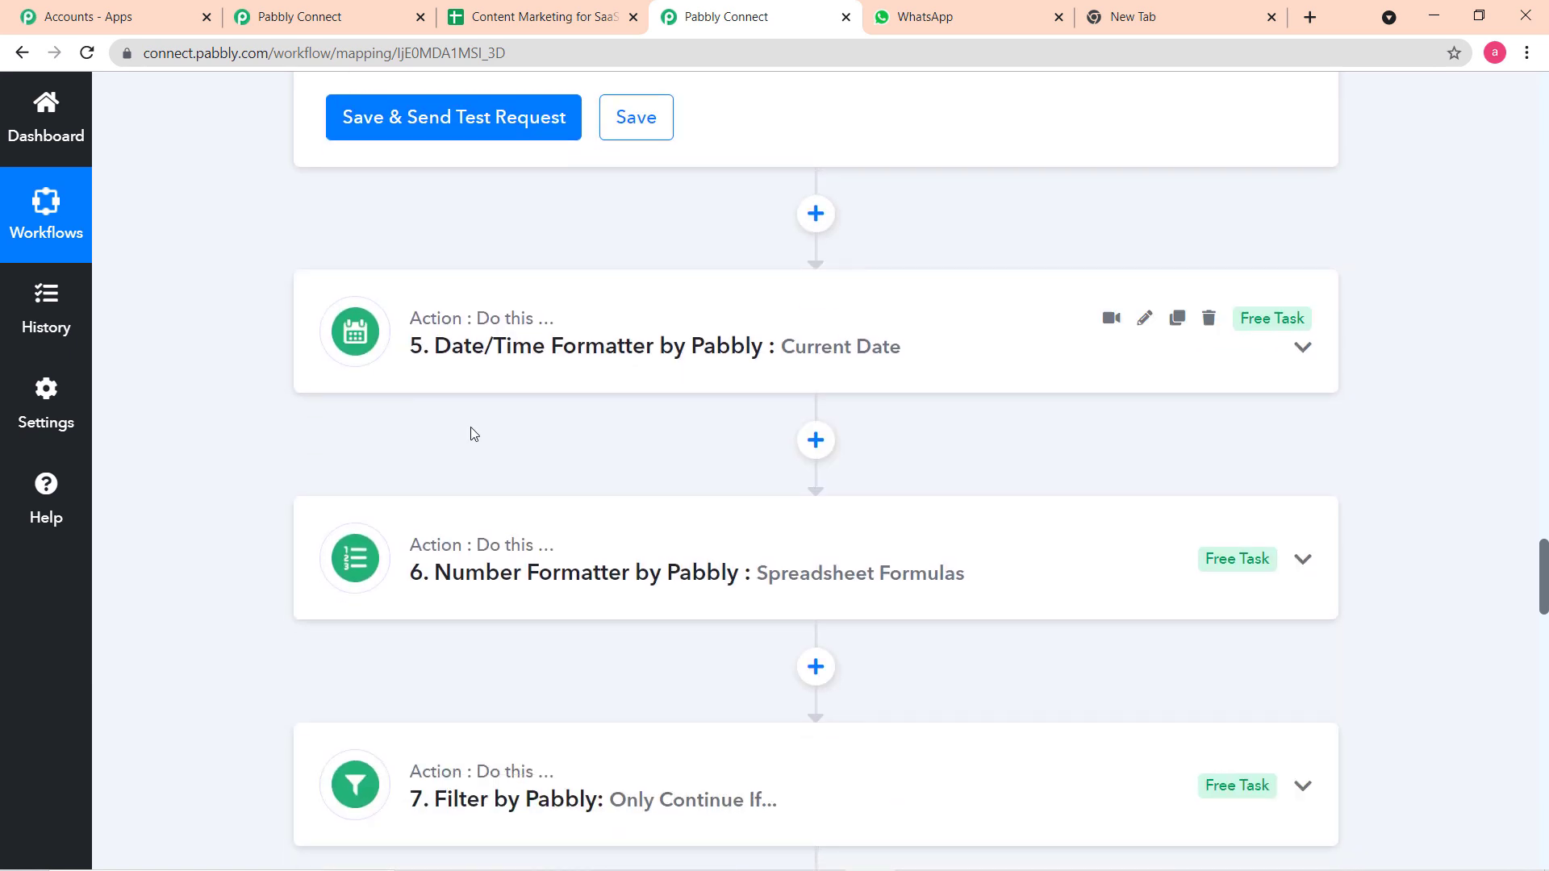
left_click(511, 376)
scroll(207, 375, "down", 1)
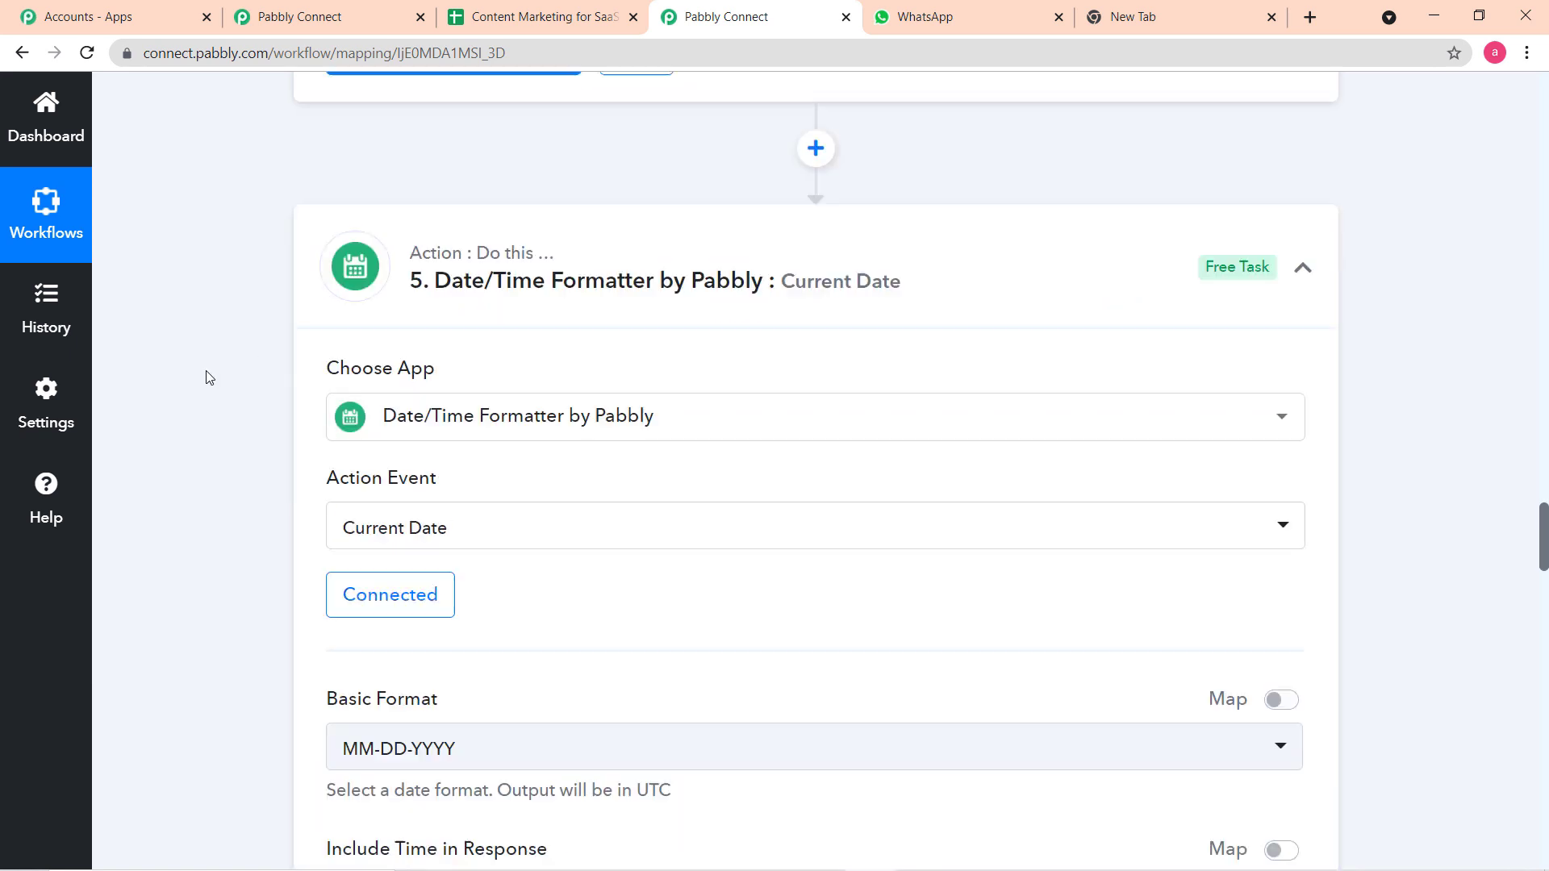
Review the Filter condition and the WATI Send Template Message action's template, broadcast name and custom params.
scroll(190, 481, "down", 14)
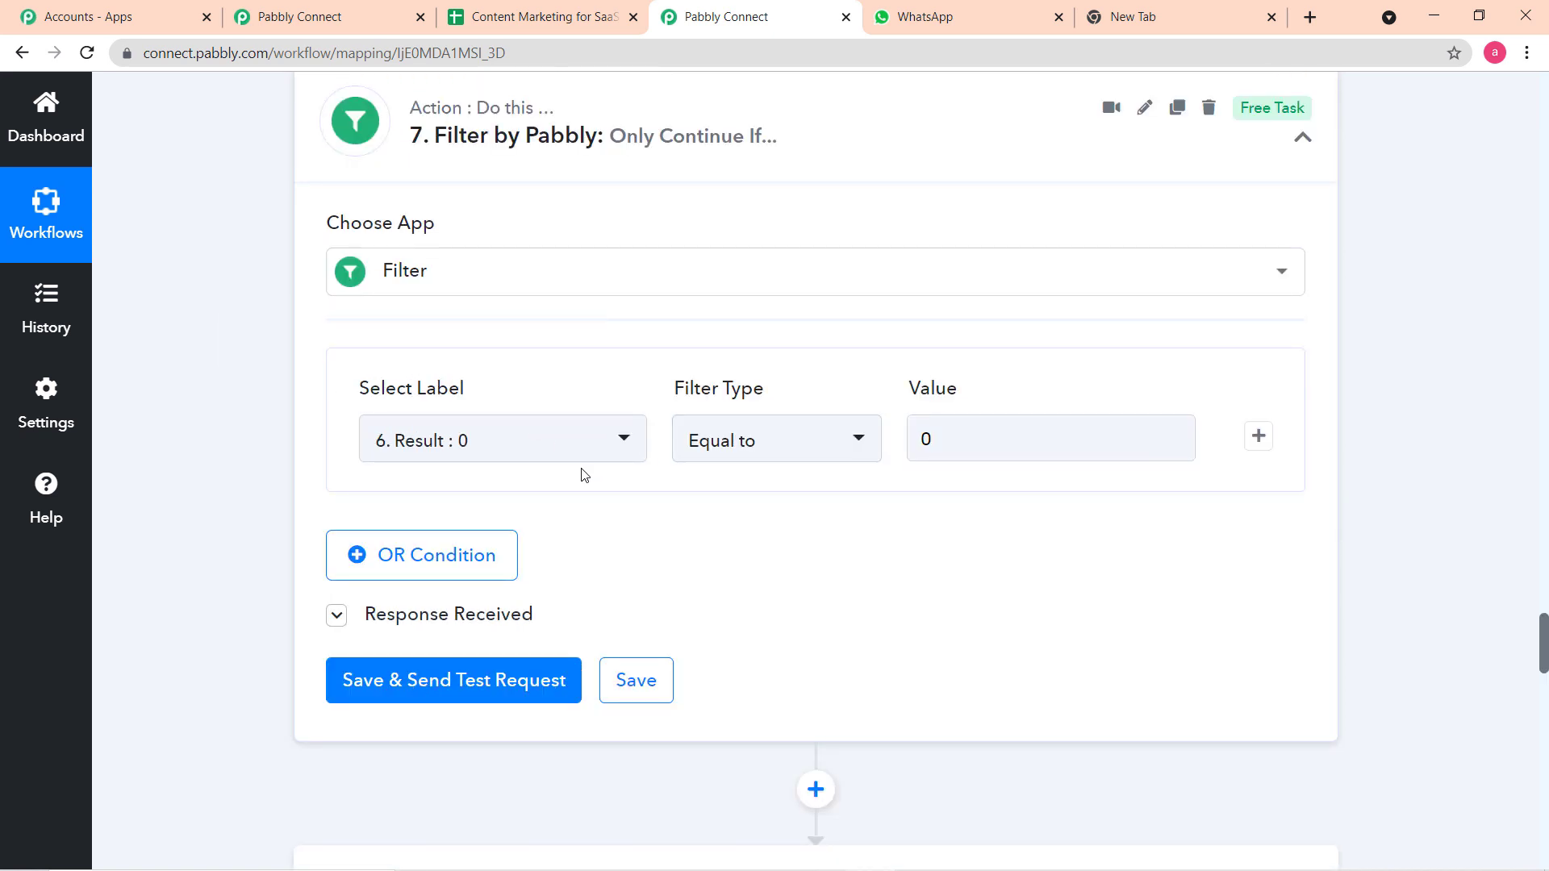
scroll(189, 492, "down", 3)
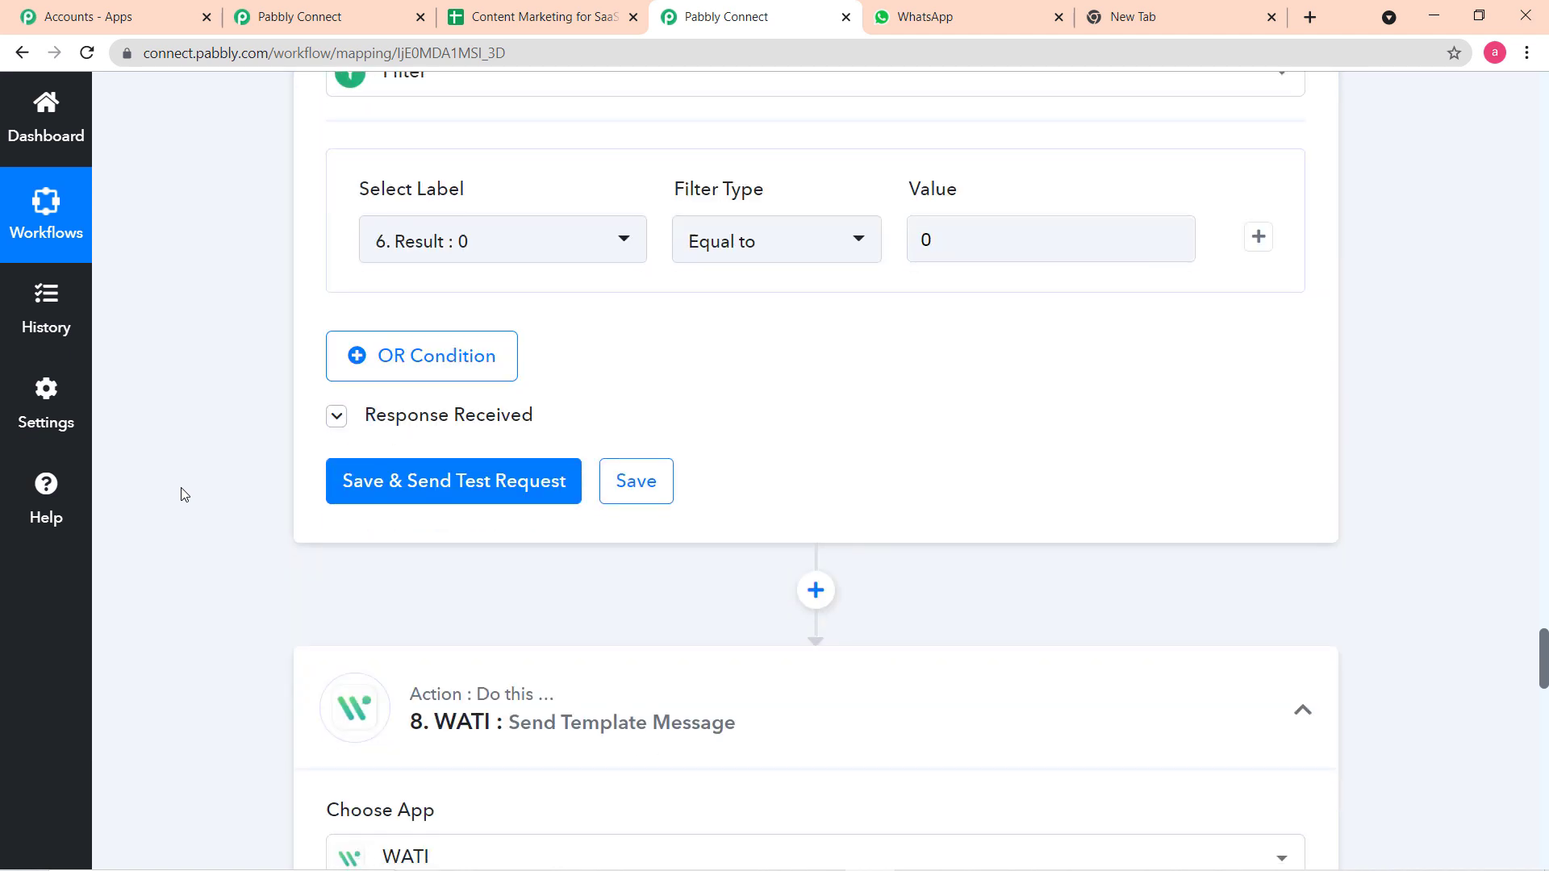
scroll(182, 494, "down", 5)
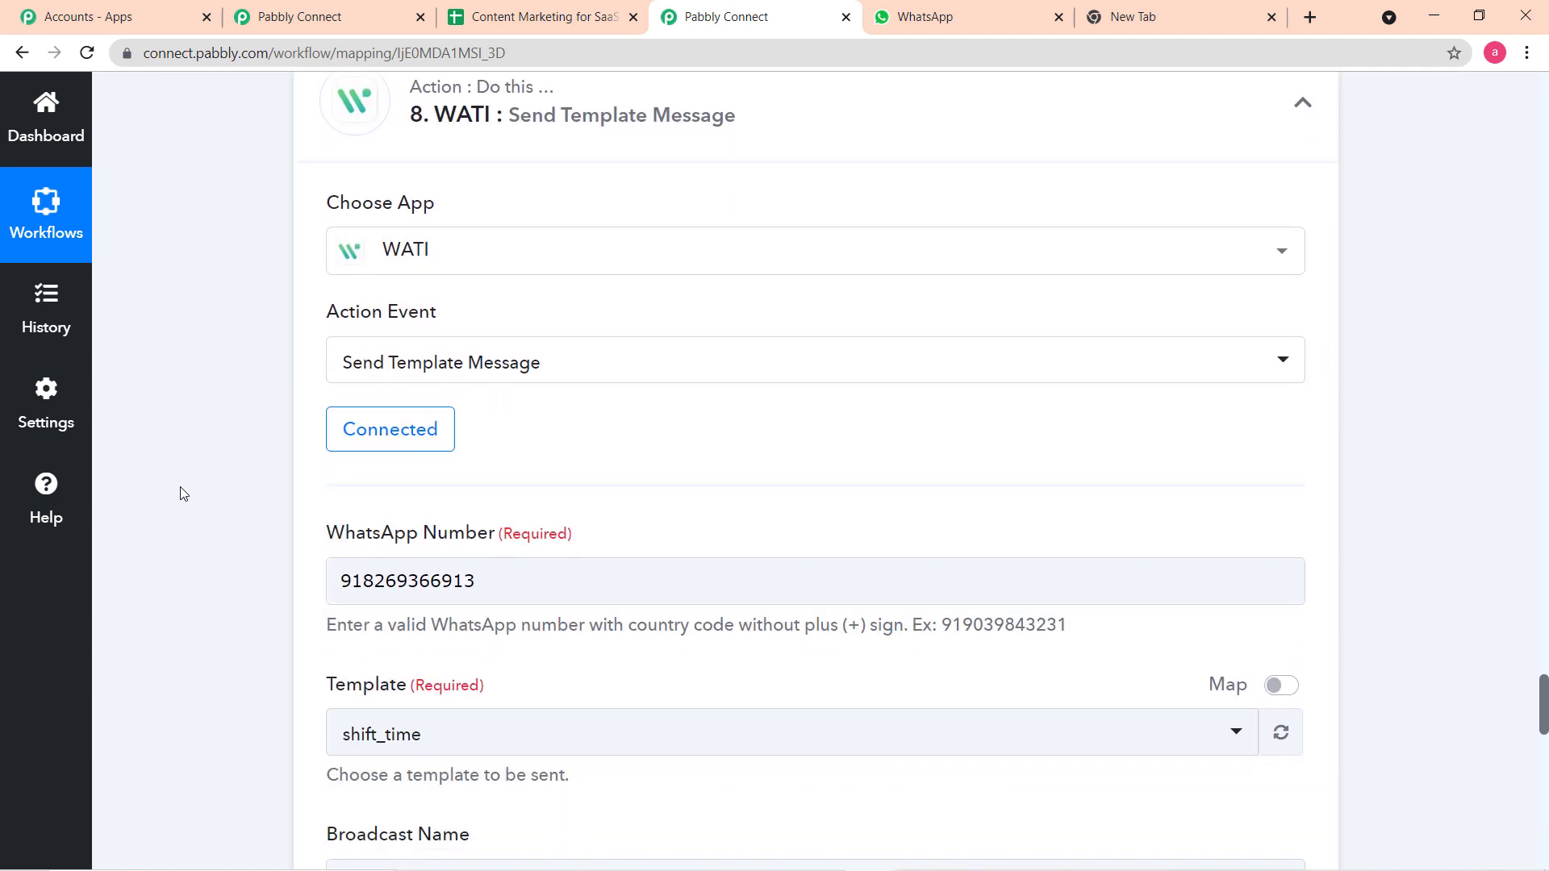
scroll(182, 494, "down", 1)
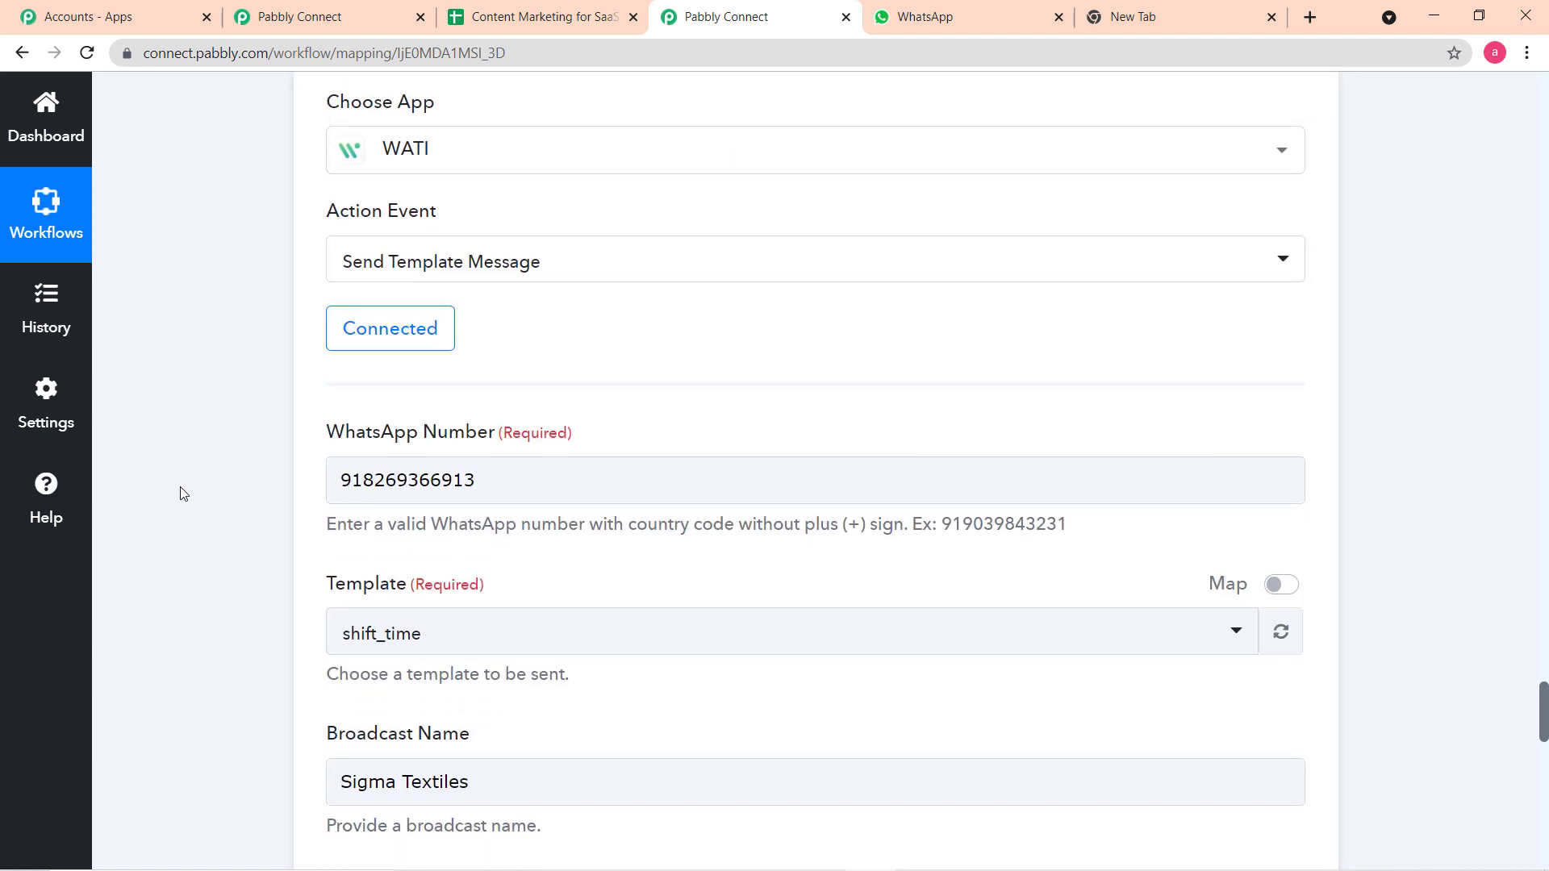
scroll(182, 494, "down", 2)
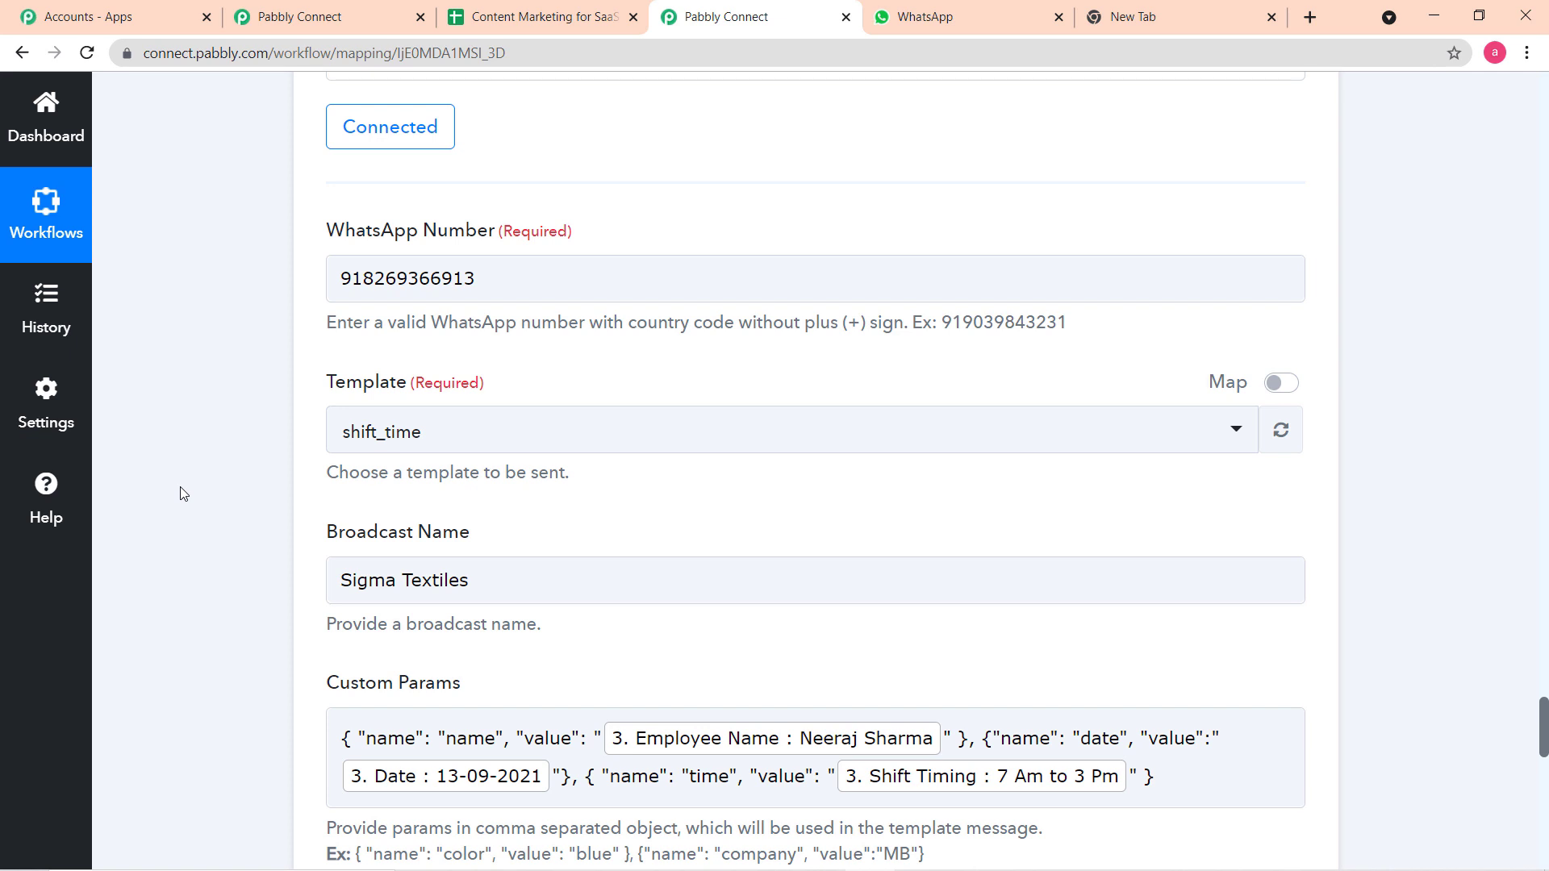